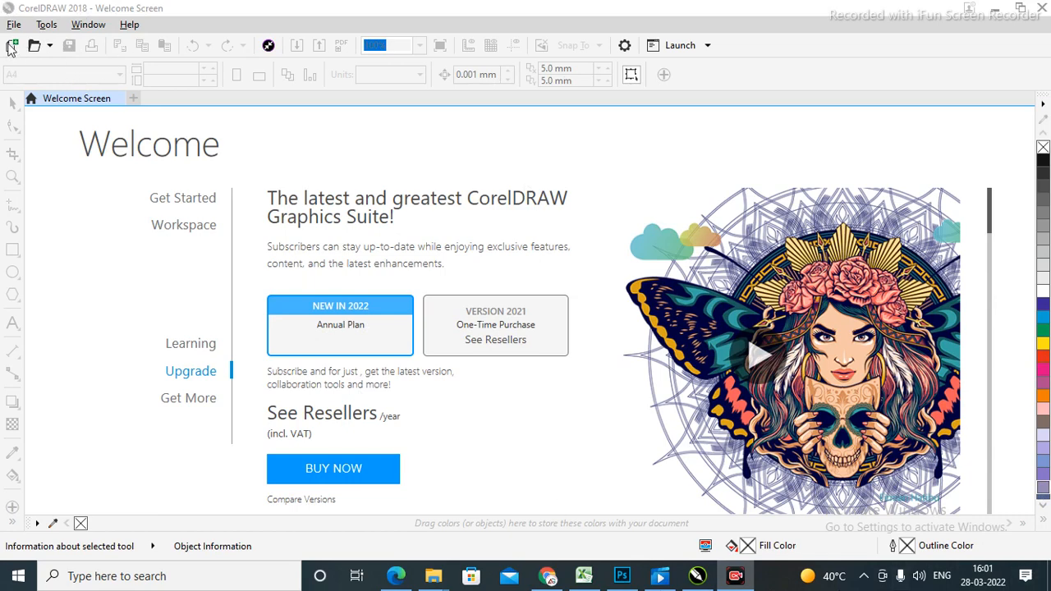
Open and dismiss the new-document settings twice, then start opening an existing document.
{"action": "left_click", "coordinate": [14, 46]}
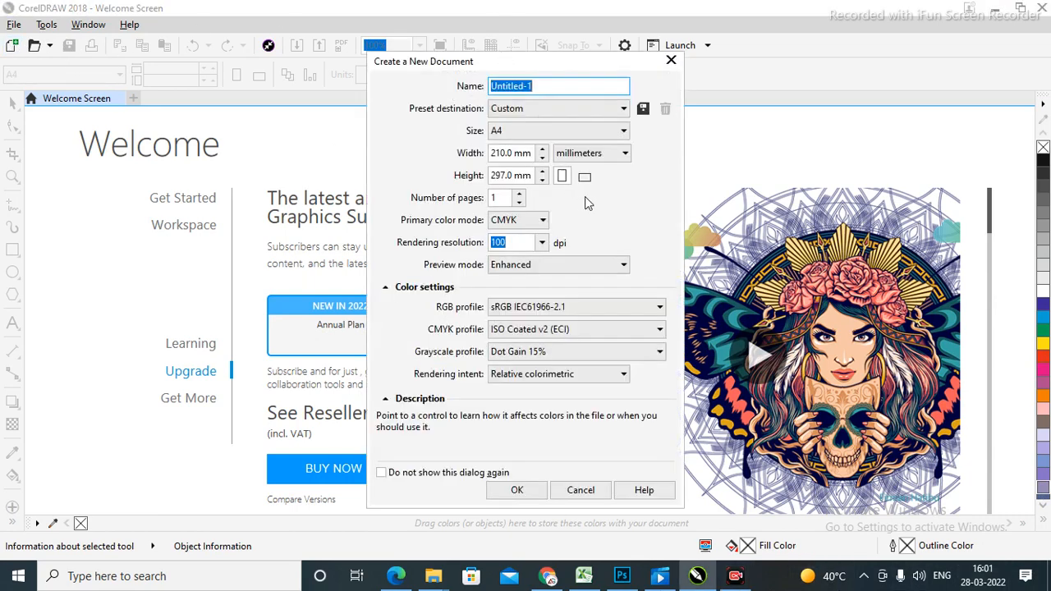
{"action": "left_click", "coordinate": [671, 63]}
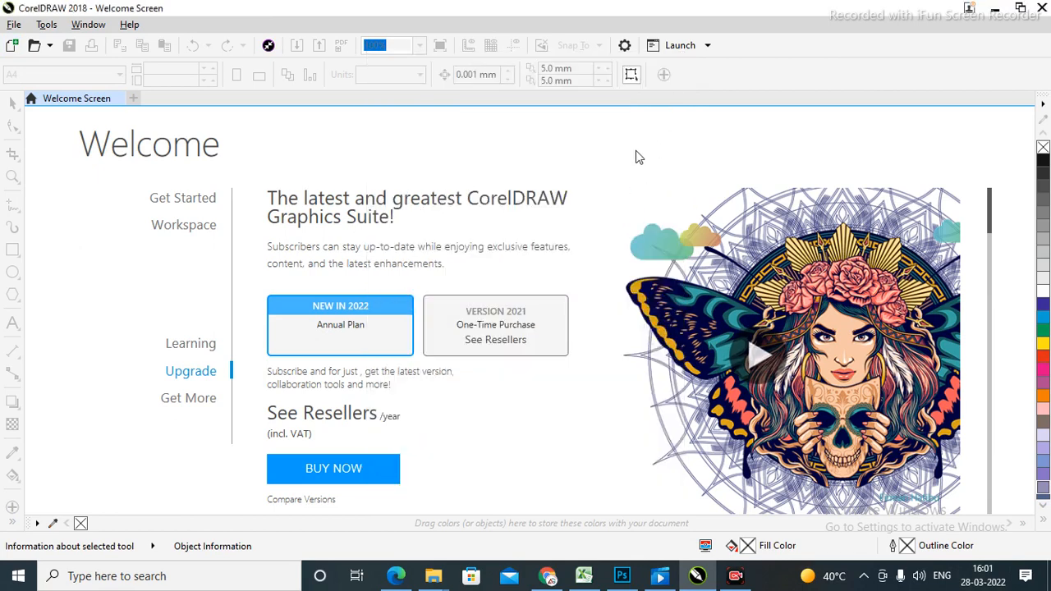
{"action": "key", "text": "ctrl+n"}
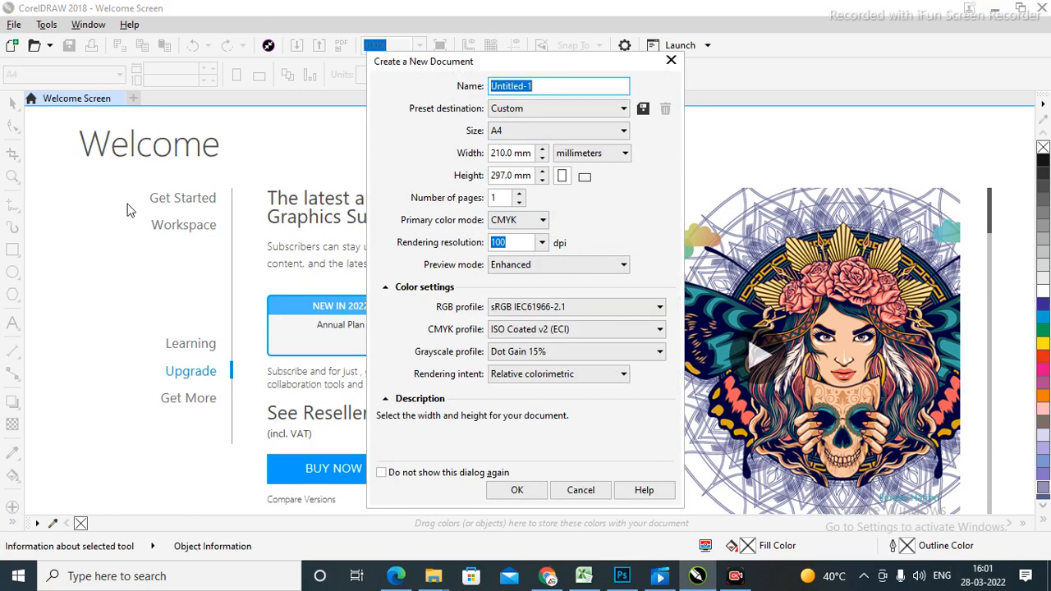
{"action": "left_click", "coordinate": [671, 60]}
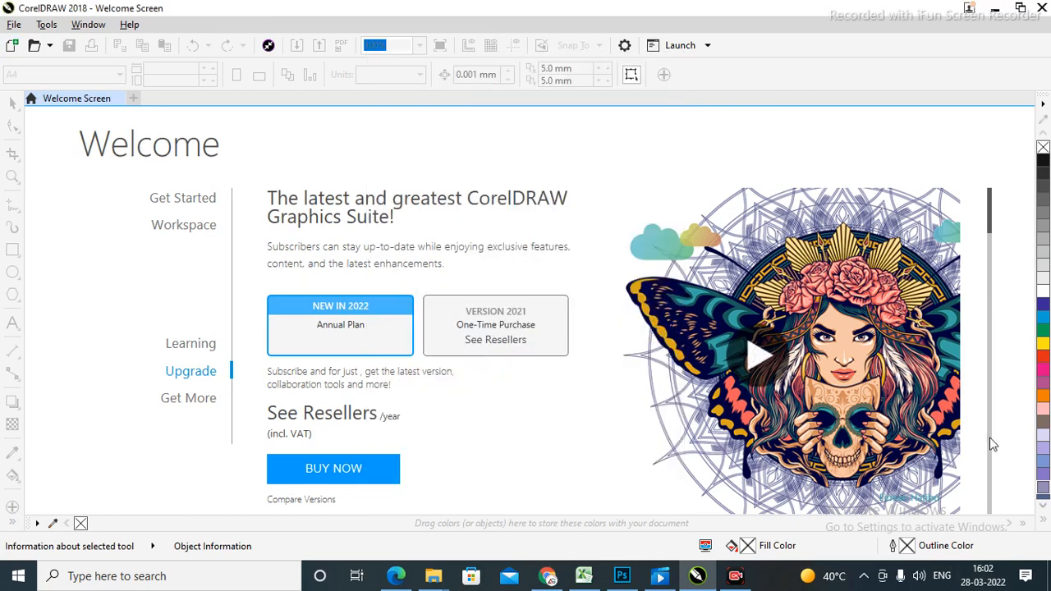
{"action": "left_click", "coordinate": [33, 47]}
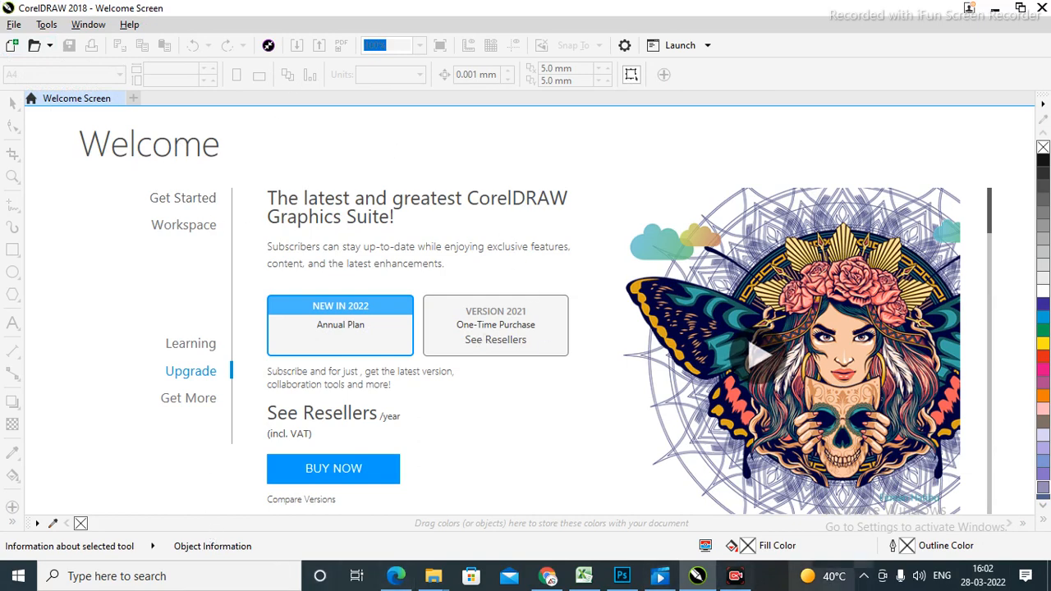
Name the new document 'Tutorial for Begineers', correcting typing mistakes along the way.
{"action": "left_click", "coordinate": [12, 48]}
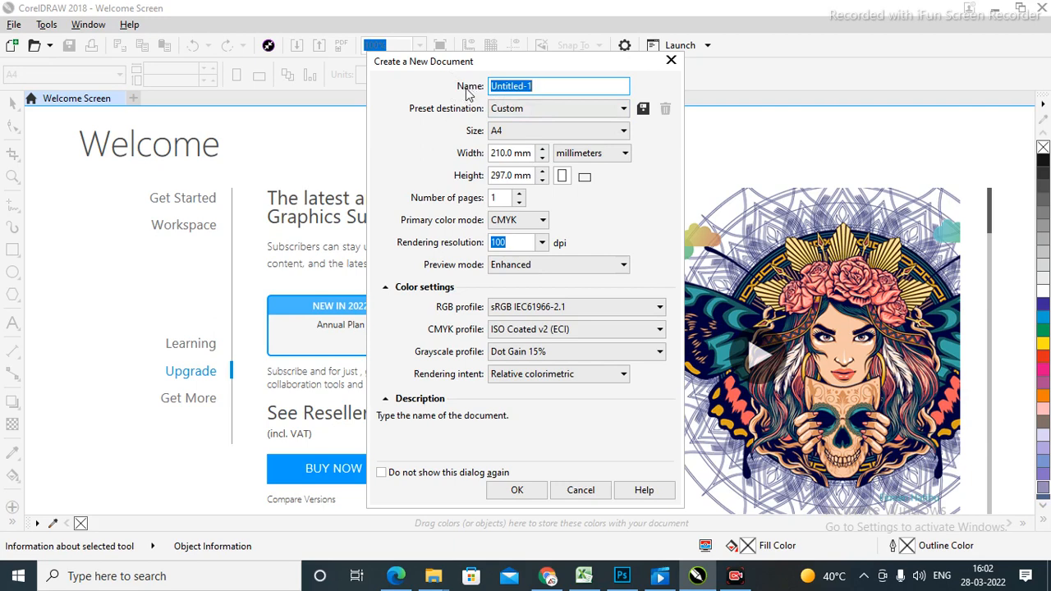
{"action": "left_click", "coordinate": [570, 86]}
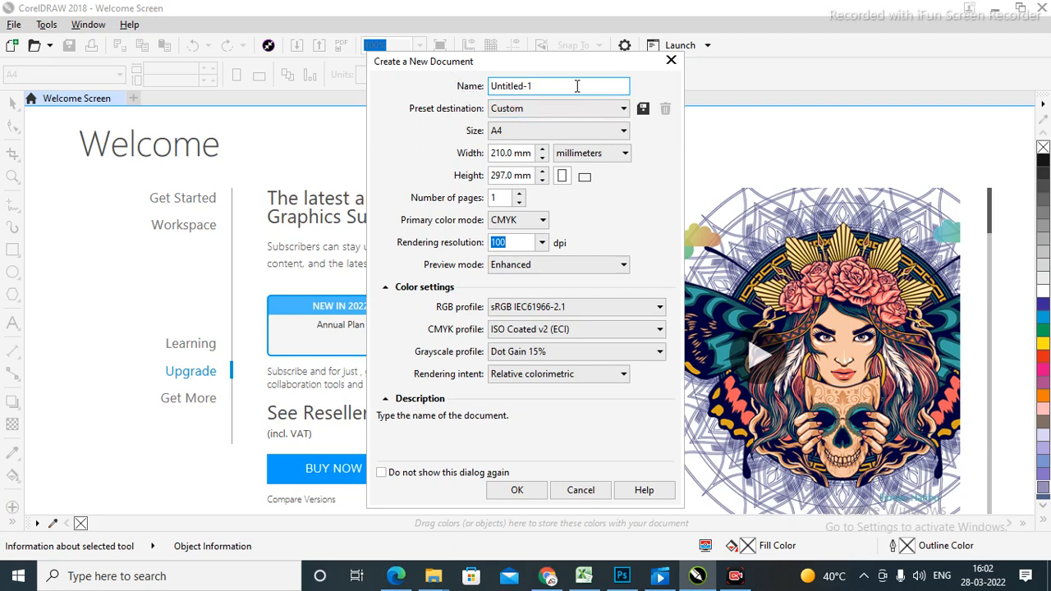
{"action": "double_click", "coordinate": [577, 86]}
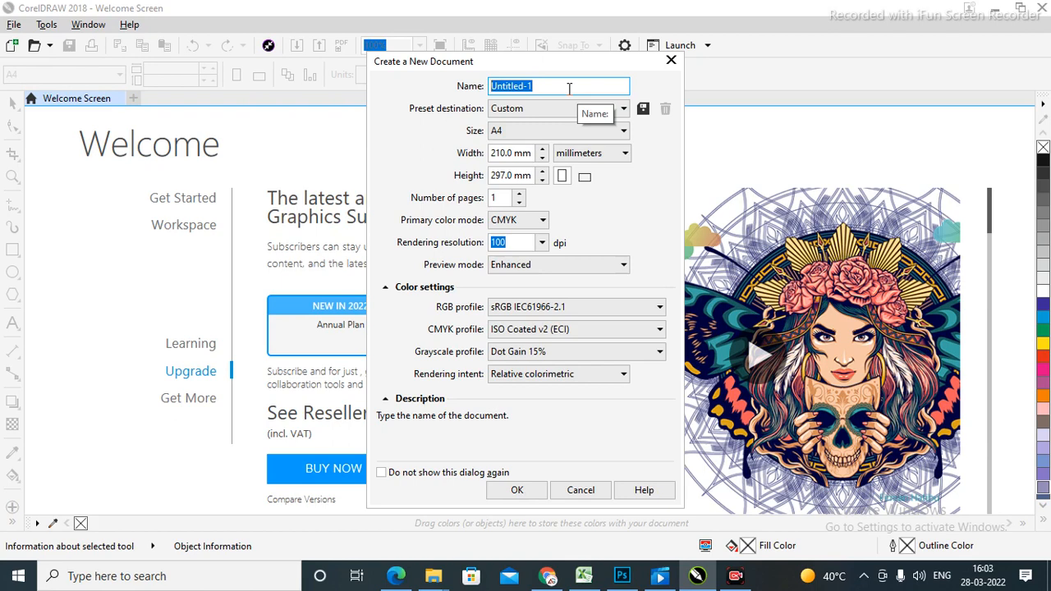
{"action": "type", "text": "Begining T"}
{"action": "key", "text": "BackSpace"}
{"action": "type", "text": "Tut"}
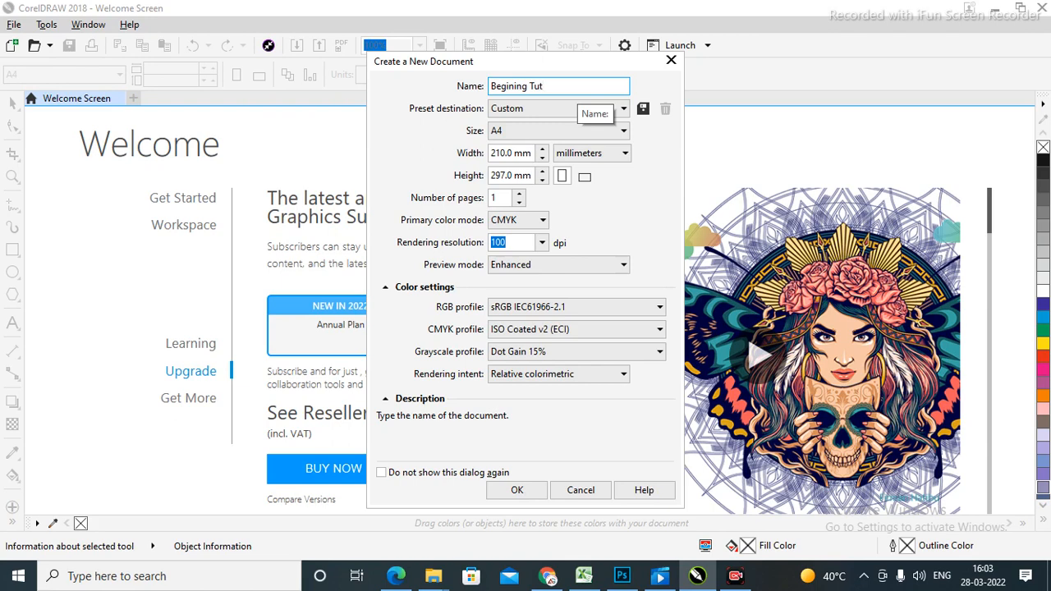
{"action": "type", "text": "to"}
{"action": "key", "text": "BackSpace"}
{"action": "key", "text": "BackSpace"}
{"action": "type", "text": "ri"}
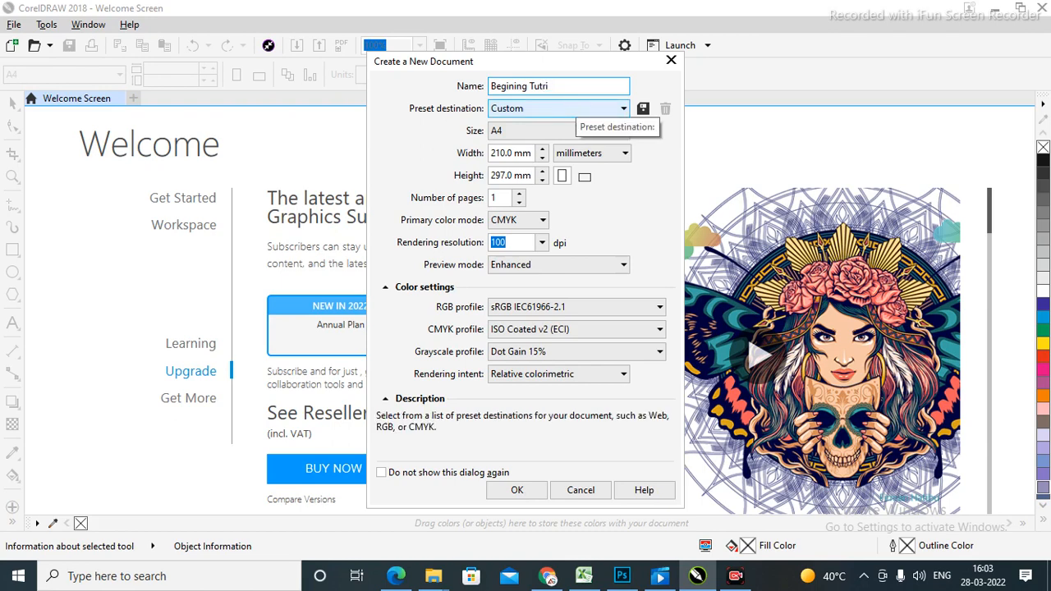
{"action": "key", "text": "BackSpace"}
{"action": "key", "text": "BackSpace"}
{"action": "key", "text": "BackSpace"}
{"action": "key", "text": "BackSpace"}
{"action": "key", "text": "BackSpace"}
{"action": "key", "text": "ctrl+a"}
{"action": "key", "text": "BackSpace"}
{"action": "type", "text": "Tuto"}
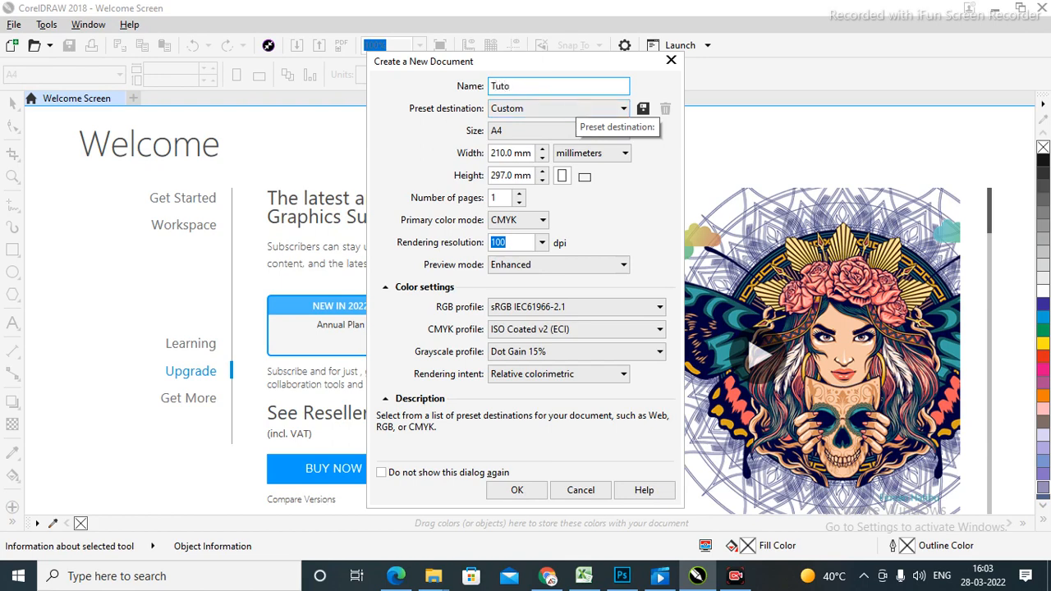
{"action": "type", "text": "rial for Begineers"}
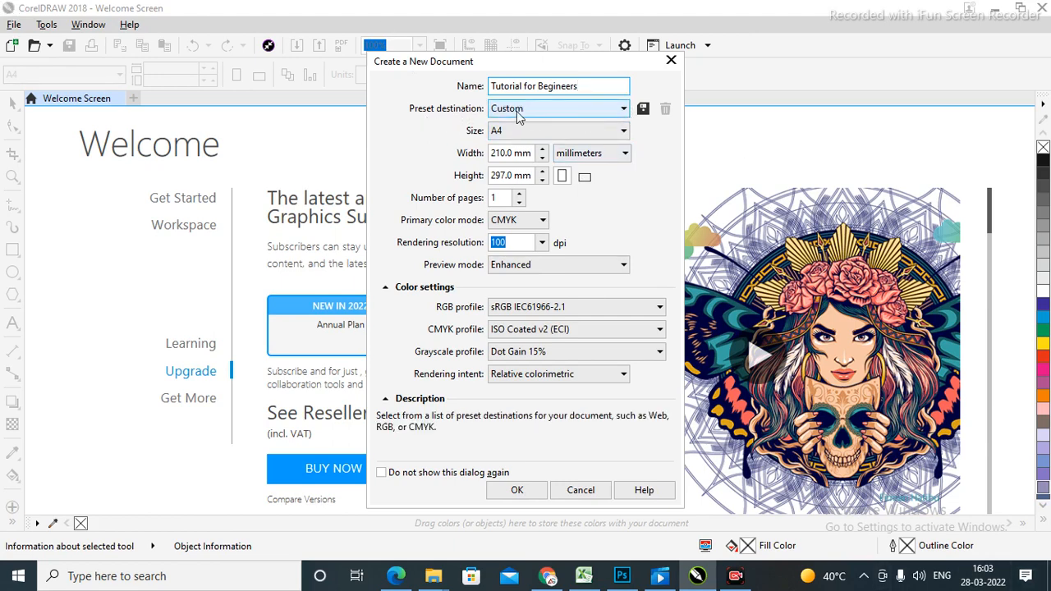
Apply the CorelDRAW default preset destination to the new document.
{"action": "left_click", "coordinate": [622, 110]}
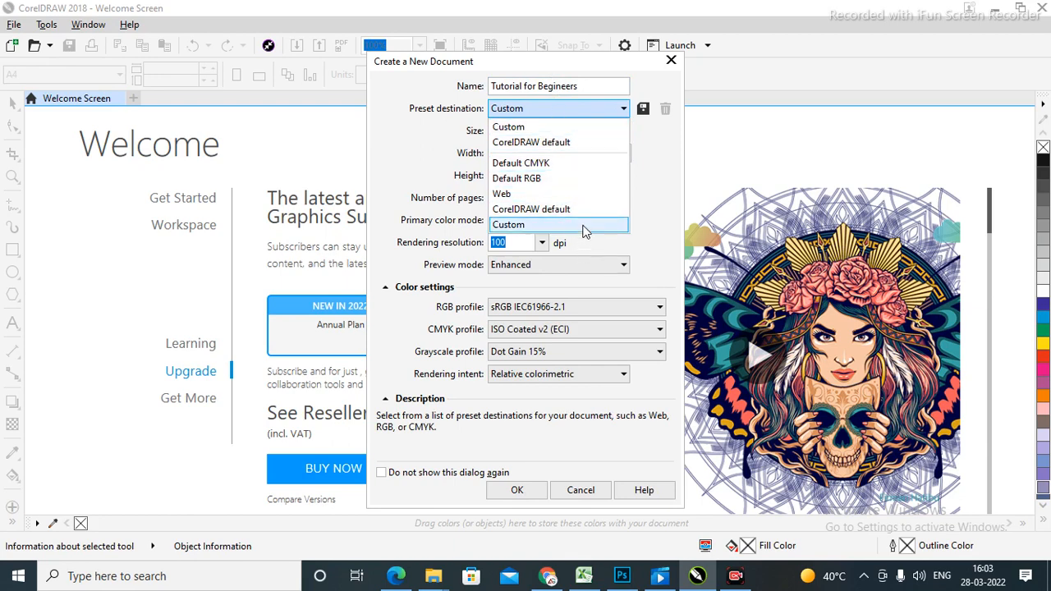
{"action": "left_click", "coordinate": [557, 143]}
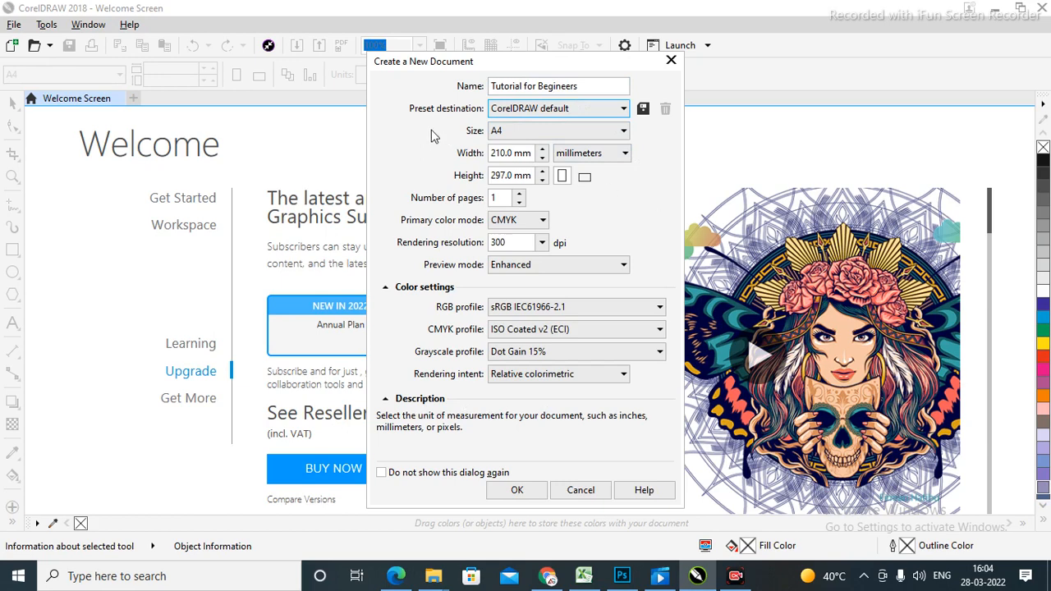
{"action": "left_click", "coordinate": [621, 133]}
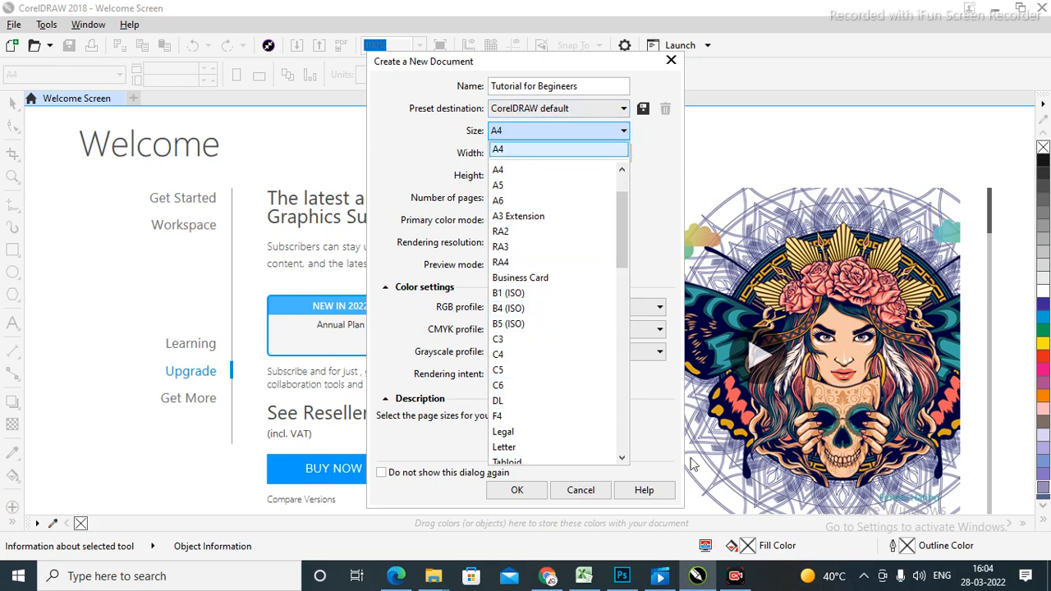
Set the page size to Letter (8.5 × 11 inches), browsing the size list to confirm.
{"action": "left_click", "coordinate": [525, 449]}
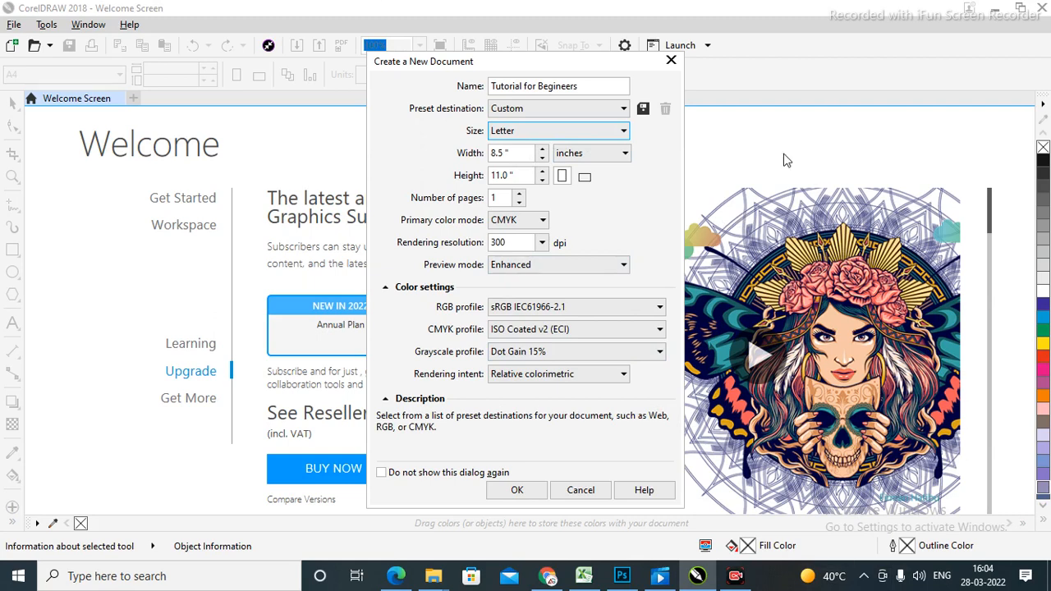
{"action": "left_click", "coordinate": [617, 131]}
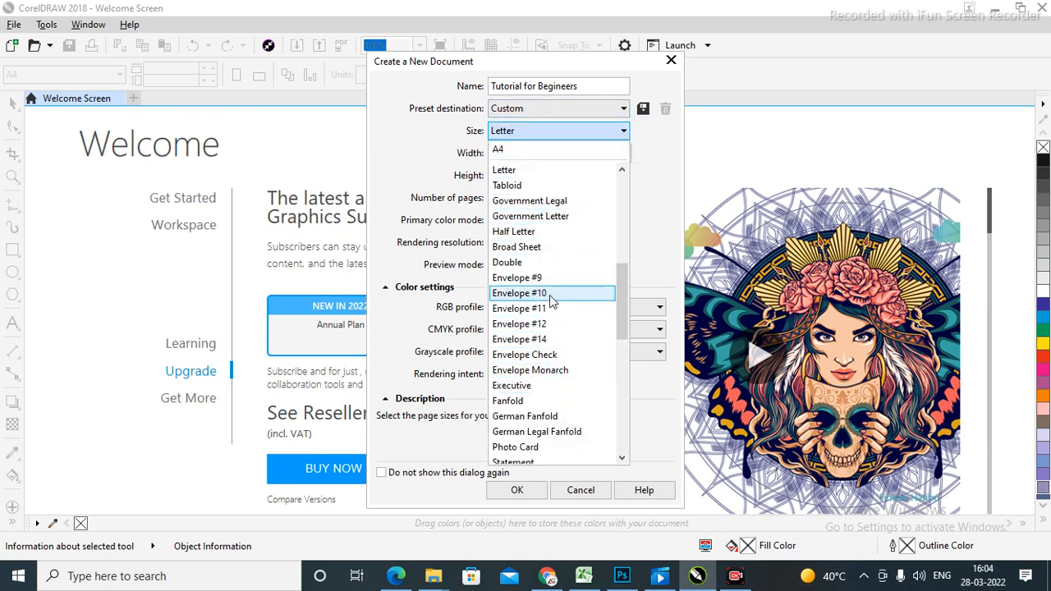
{"action": "scroll", "coordinate": [567, 359], "scroll_direction": "down", "scroll_amount": 6}
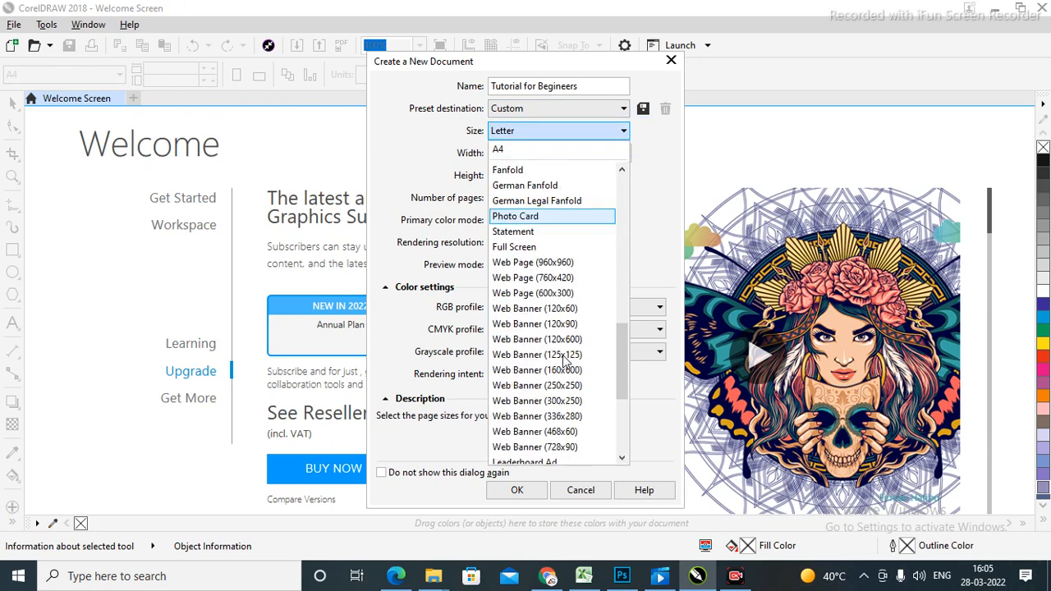
{"action": "scroll", "coordinate": [552, 274], "scroll_direction": "up", "scroll_amount": 8}
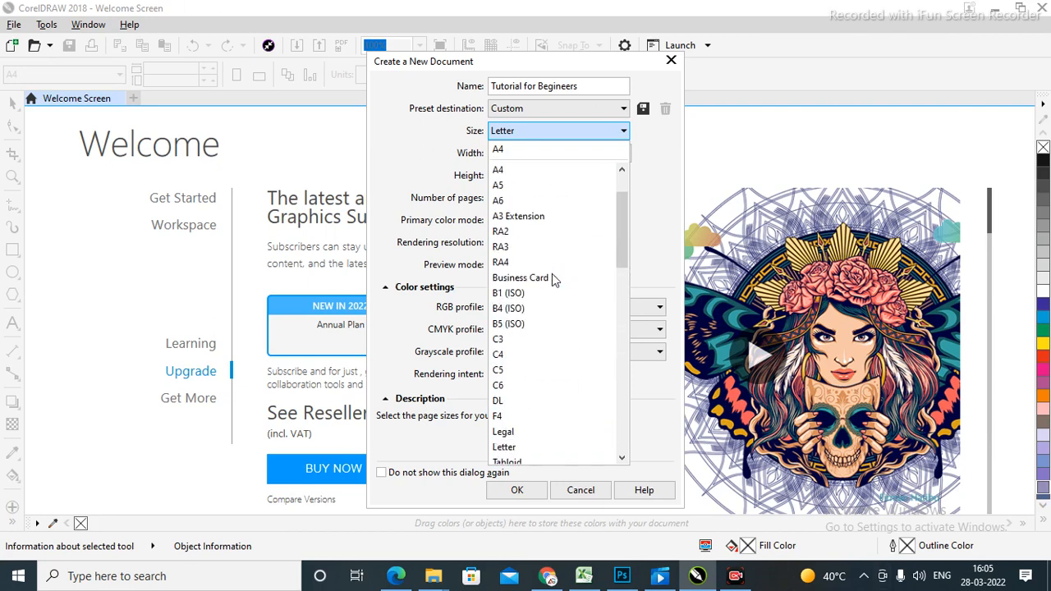
{"action": "left_click", "coordinate": [523, 134]}
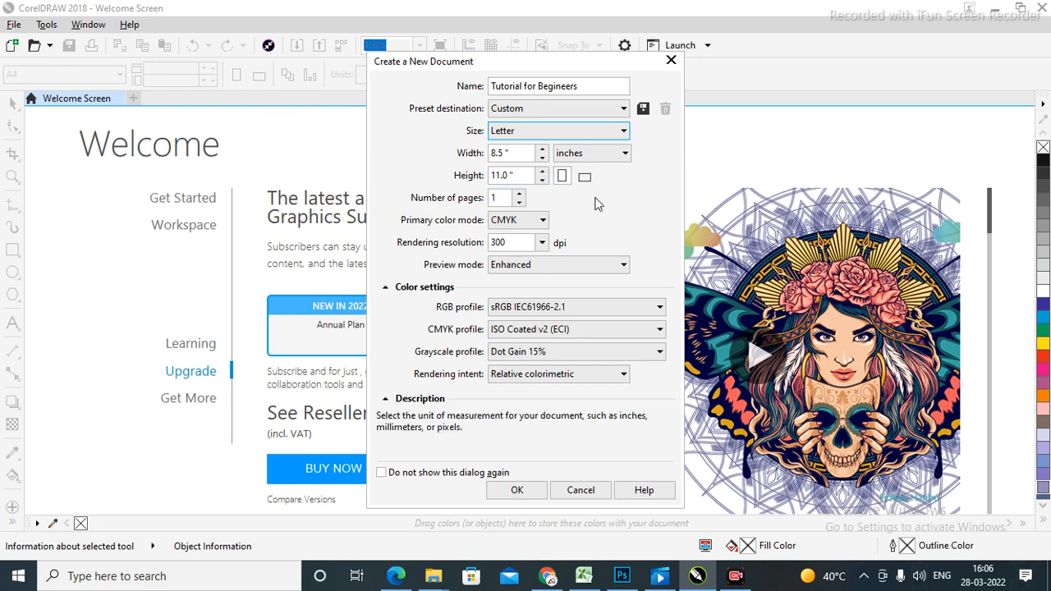
{"action": "left_click", "coordinate": [504, 198]}
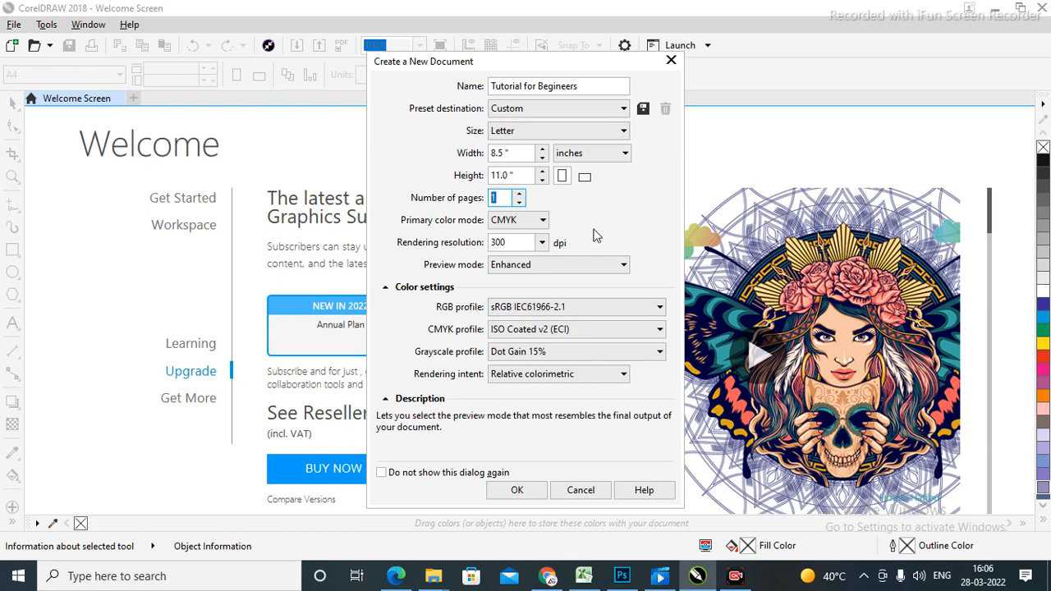
Set the page count to 5 and create the Letter document.
{"action": "type", "text": "5"}
{"action": "left_click", "coordinate": [514, 491]}
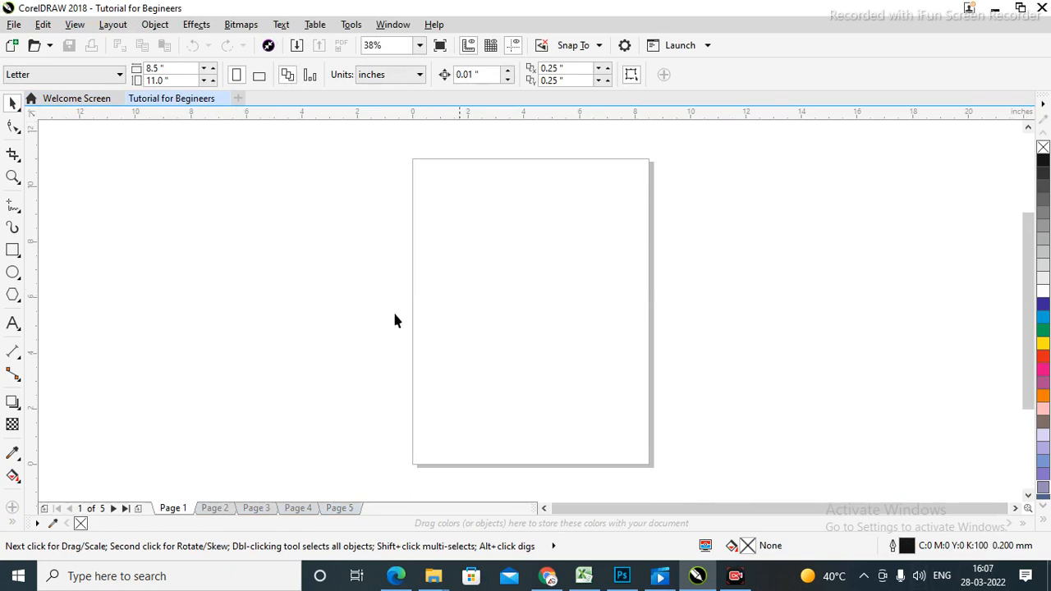
For a new document, keep CMYK colour mode and set rendering resolution to 72 dpi.
{"action": "left_click", "coordinate": [238, 99]}
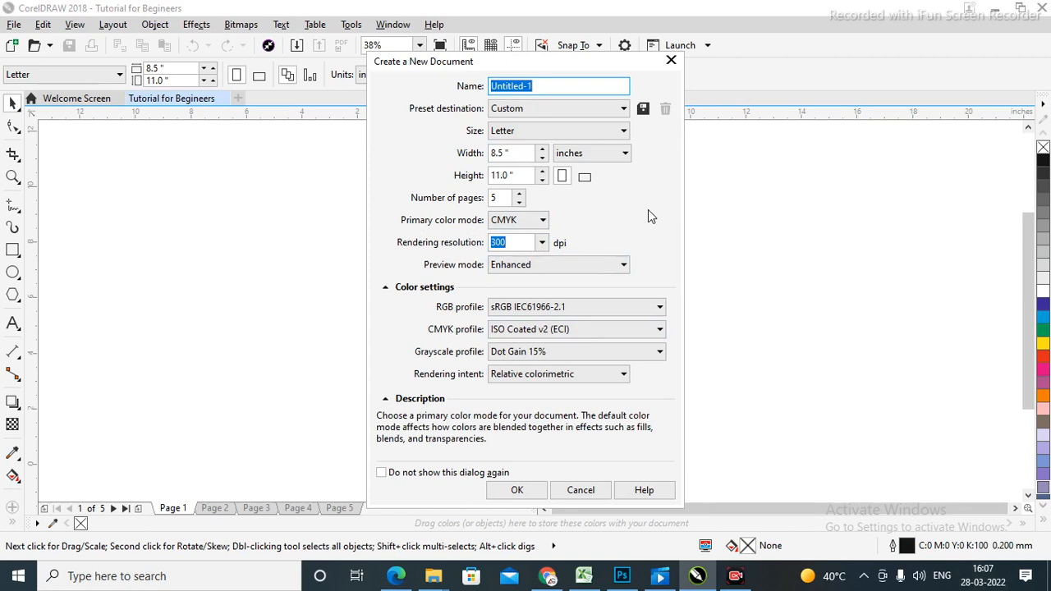
{"action": "left_click", "coordinate": [543, 222]}
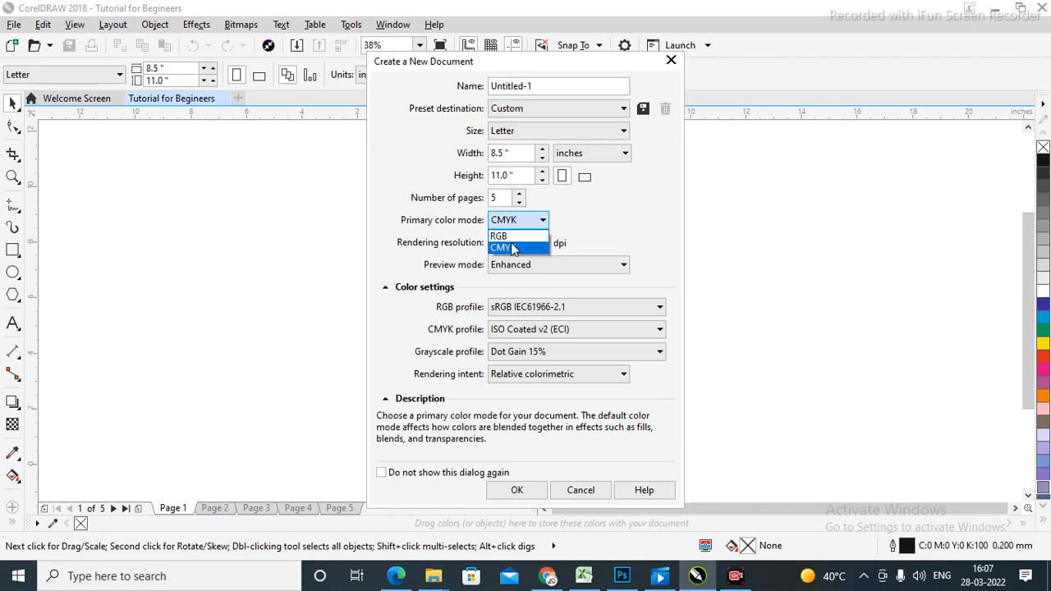
{"action": "key", "text": "Tab"}
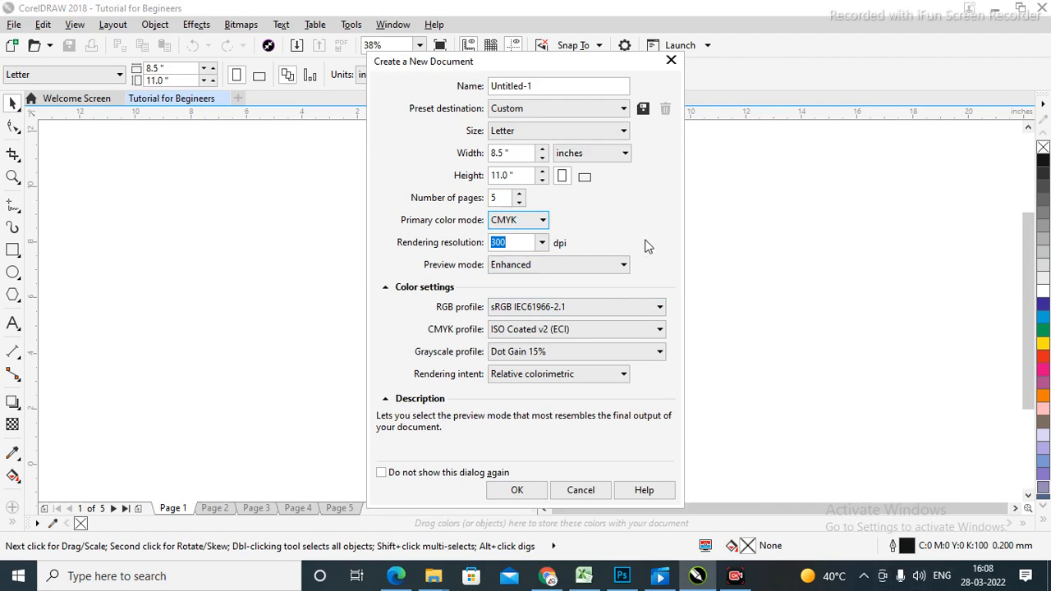
{"action": "left_click", "coordinate": [527, 240]}
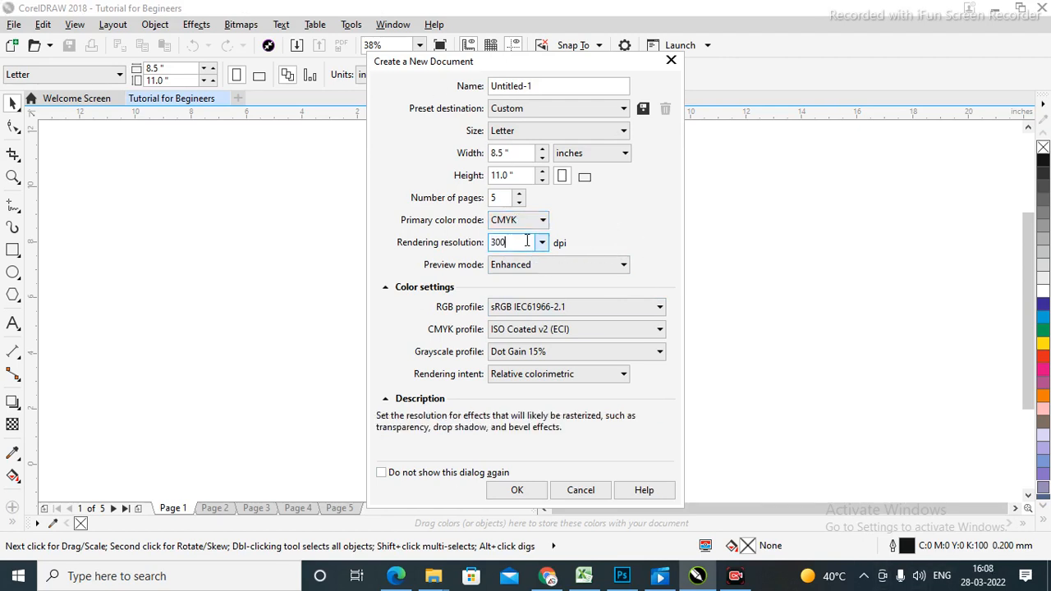
{"action": "double_click", "coordinate": [527, 241]}
{"action": "left_click_drag", "start_coordinate": [526, 242], "coordinate": [468, 257]}
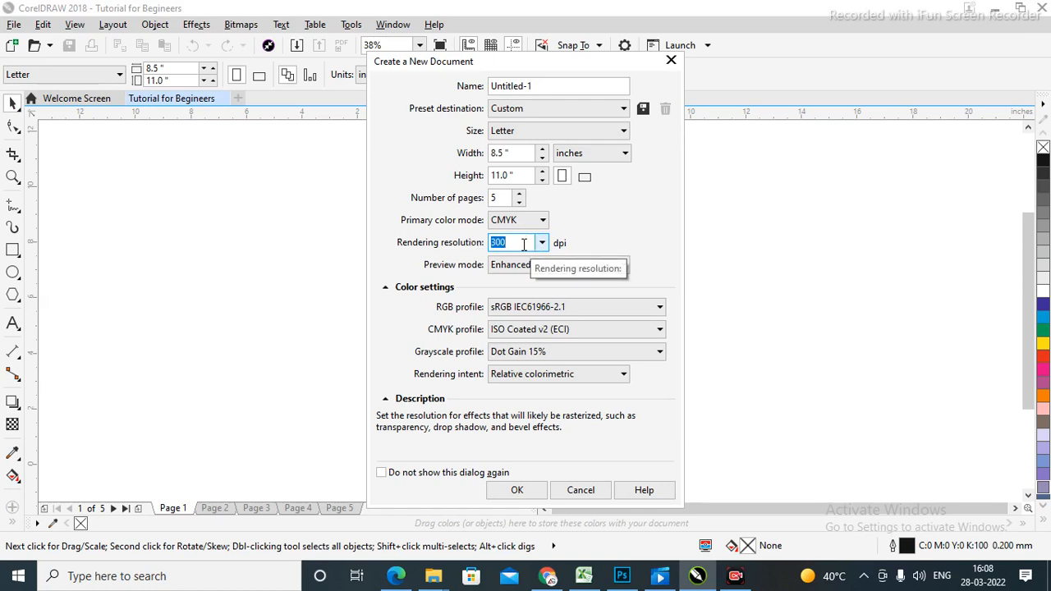
{"action": "type", "text": "100"}
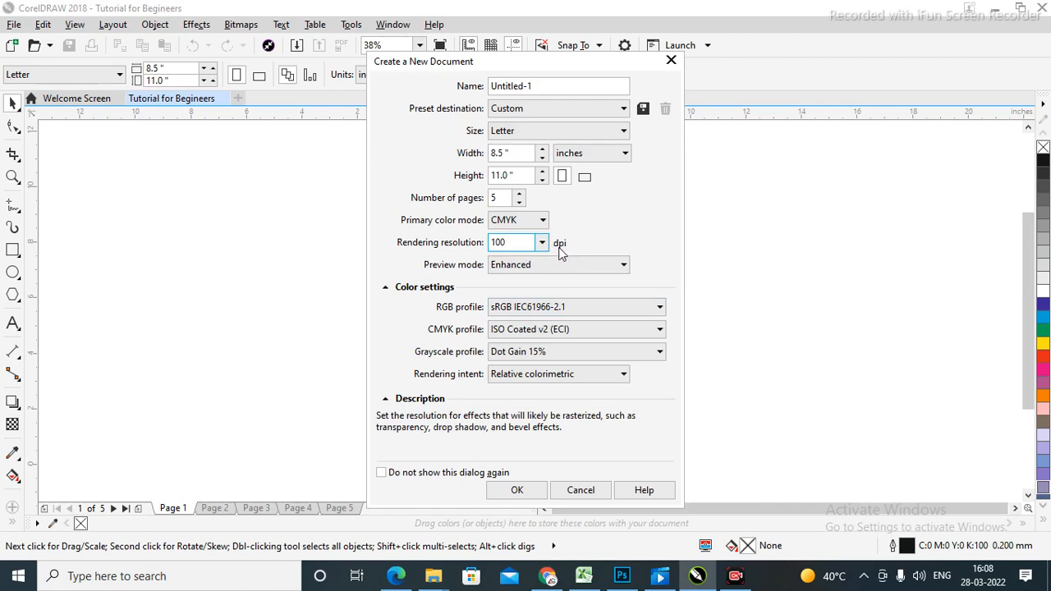
{"action": "double_click", "coordinate": [511, 242]}
{"action": "type", "text": "71"}
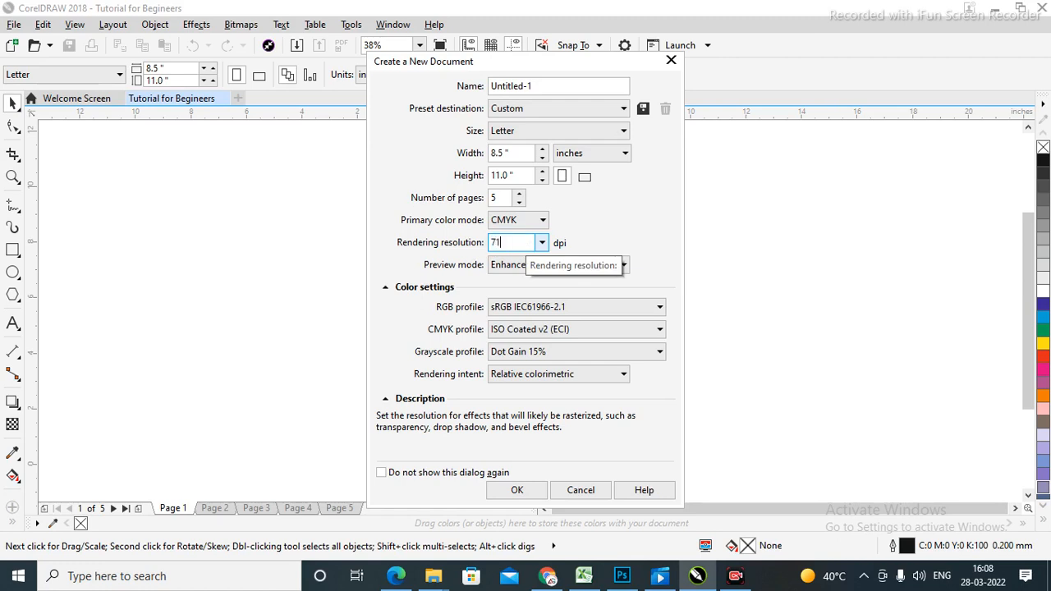
{"action": "key", "text": "BackSpace"}
{"action": "type", "text": "2"}
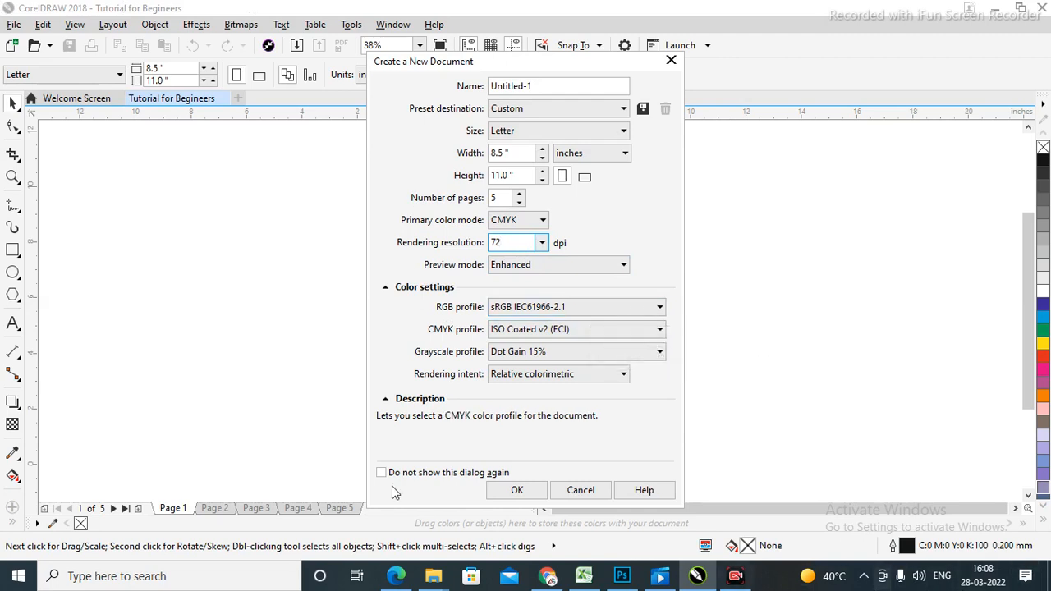
Switch the preview mode to Normal, keeping sRGB IEC61966-2.1 as the RGB profile.
{"action": "left_click", "coordinate": [623, 267]}
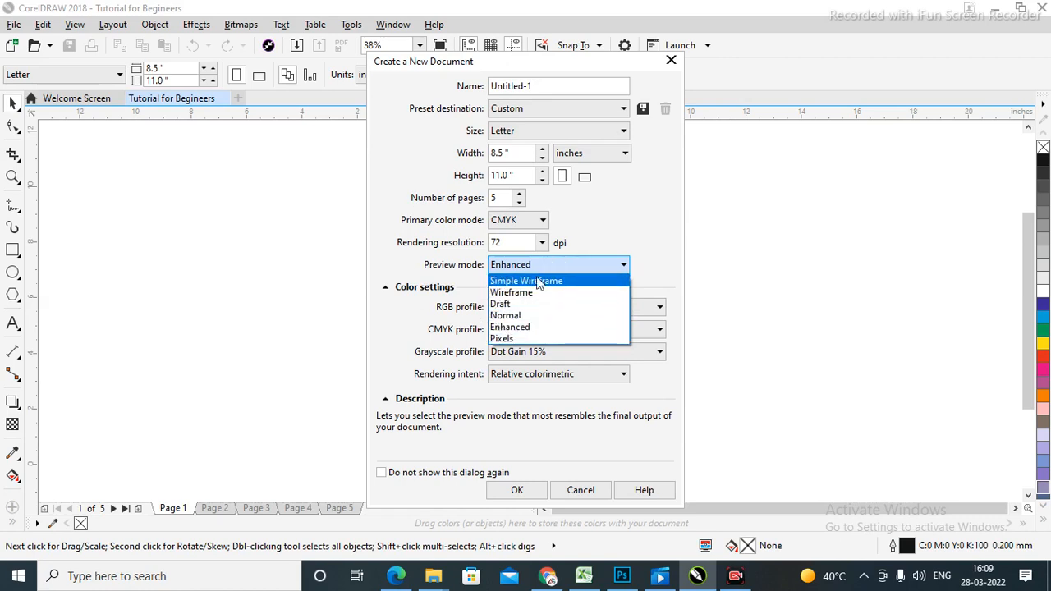
{"action": "left_click", "coordinate": [523, 317]}
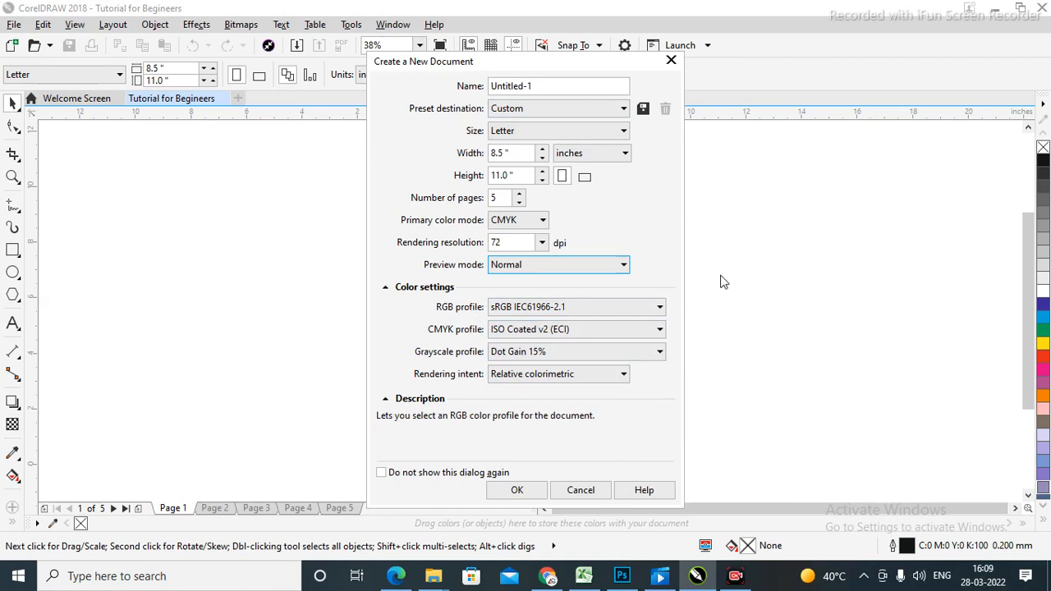
{"action": "left_click", "coordinate": [659, 309]}
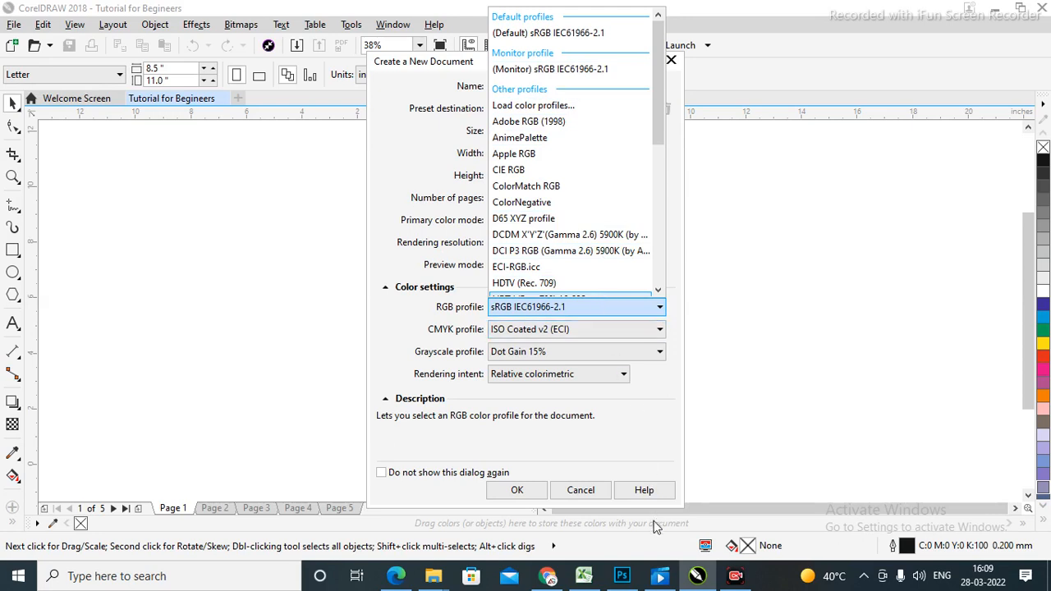
{"action": "left_click", "coordinate": [402, 335]}
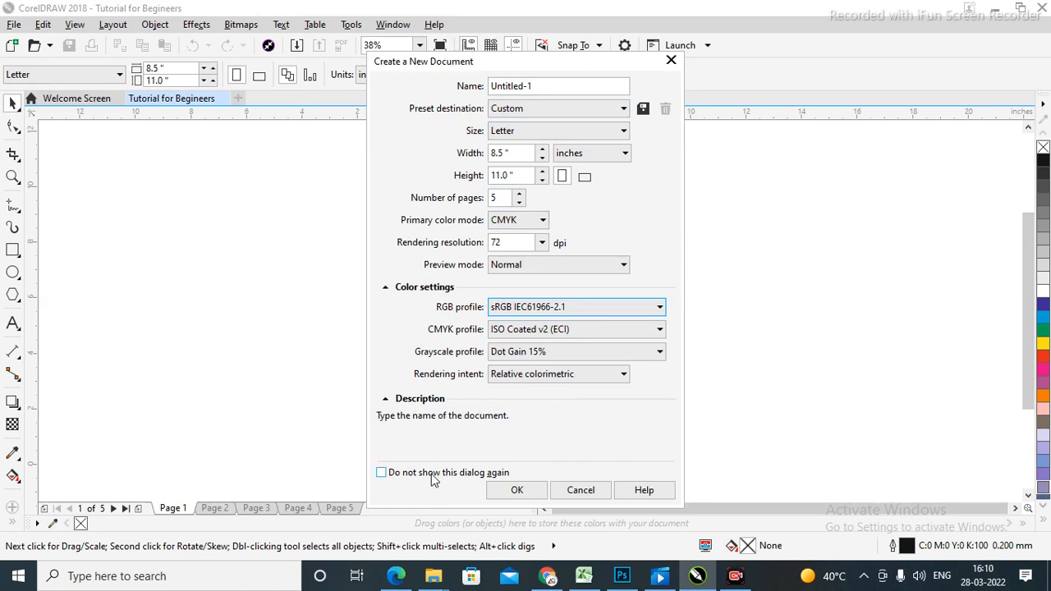
Suppress the new-document dialog in future and create the Untitled-1 Letter document.
{"action": "left_click", "coordinate": [381, 474]}
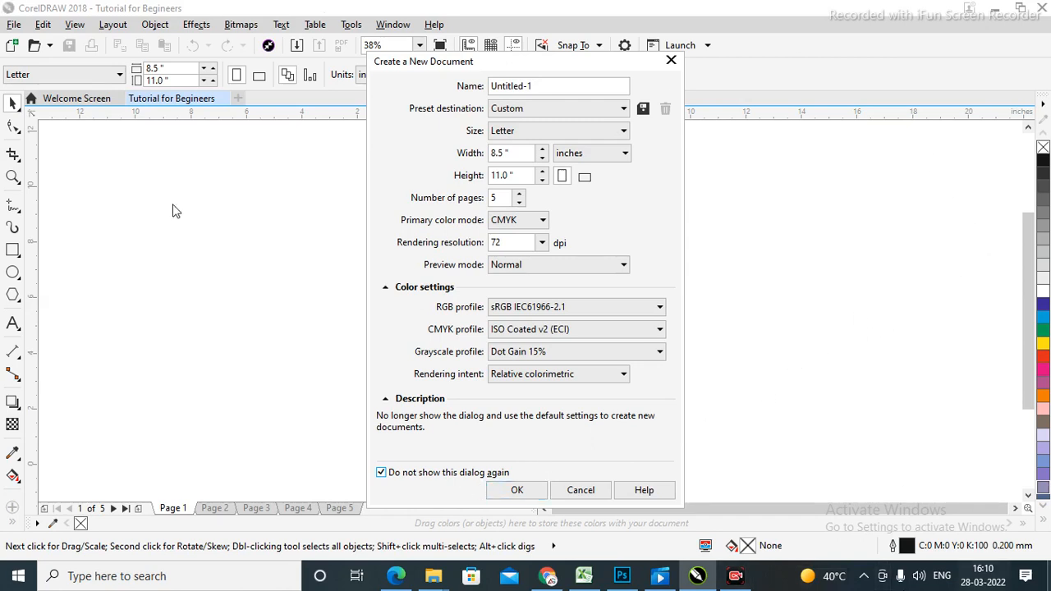
{"action": "left_click", "coordinate": [503, 493]}
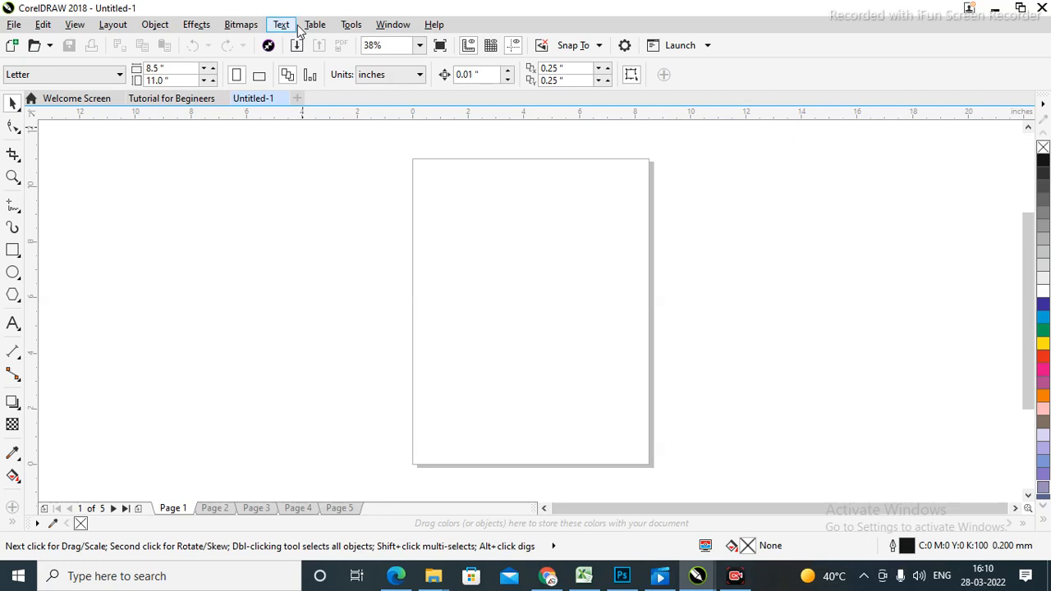
{"action": "left_click", "coordinate": [301, 98]}
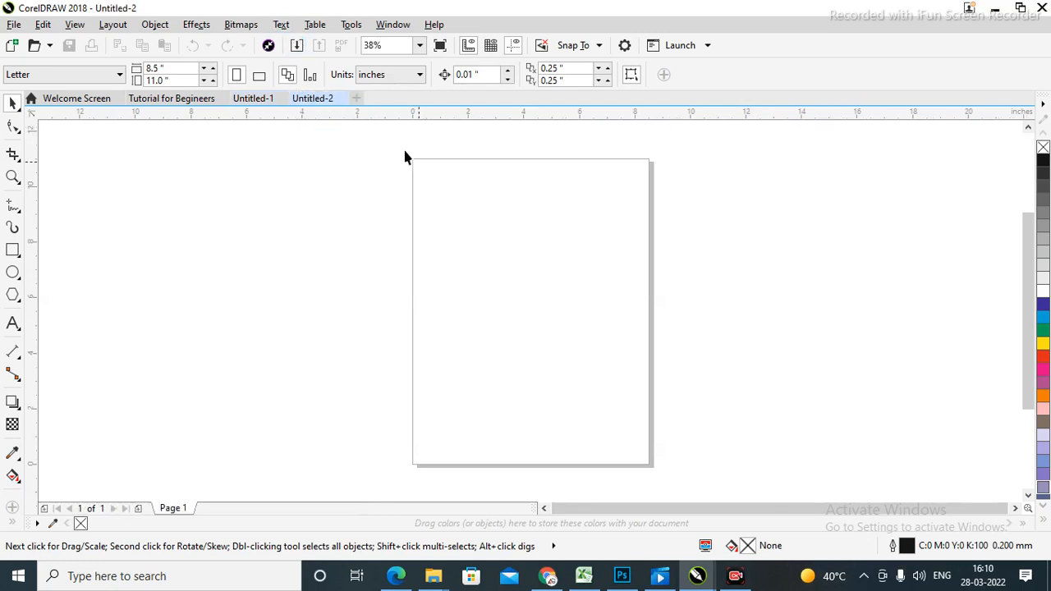
{"action": "left_click", "coordinate": [341, 99]}
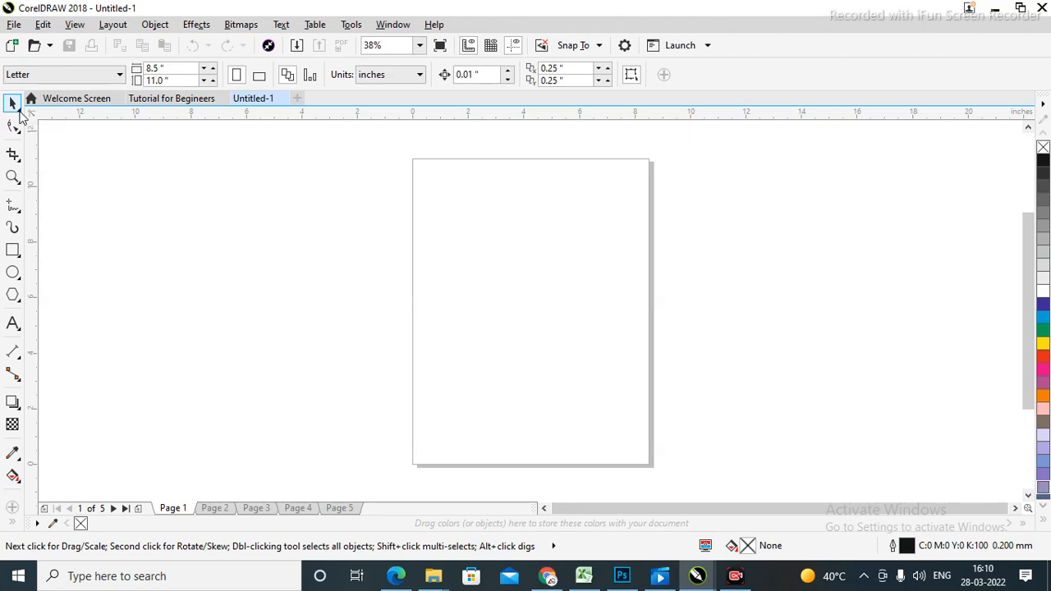
{"action": "right_click", "coordinate": [19, 114]}
{"action": "left_click", "coordinate": [18, 113]}
Draw a rectangle of roughly 4.934 × 3.548 inches near the top of the page.
{"action": "left_click", "coordinate": [12, 255]}
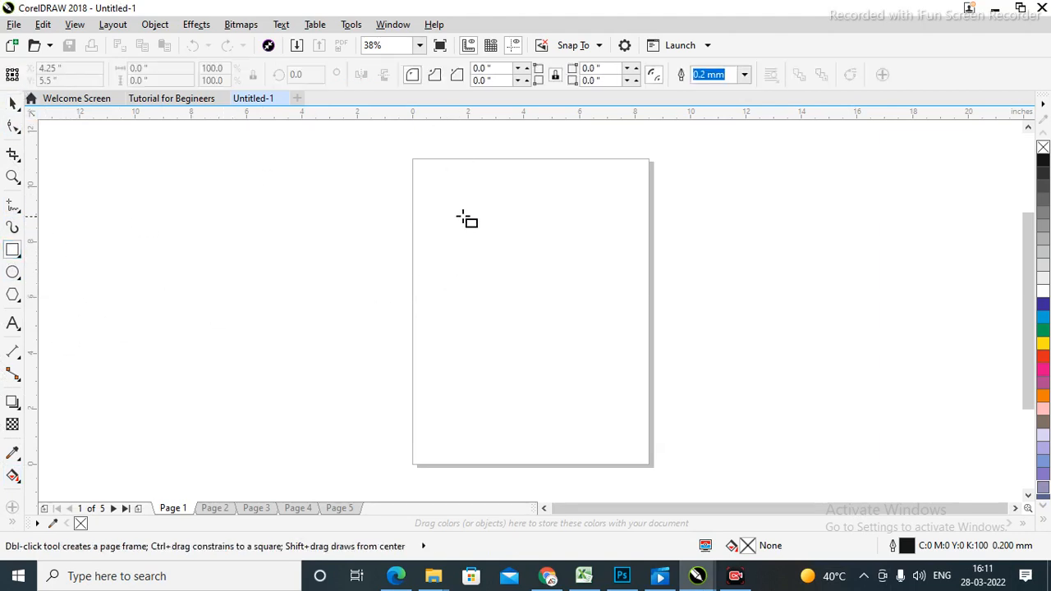
{"action": "left_click_drag", "start_coordinate": [455, 189], "coordinate": [592, 288]}
{"action": "left_click", "coordinate": [11, 104]}
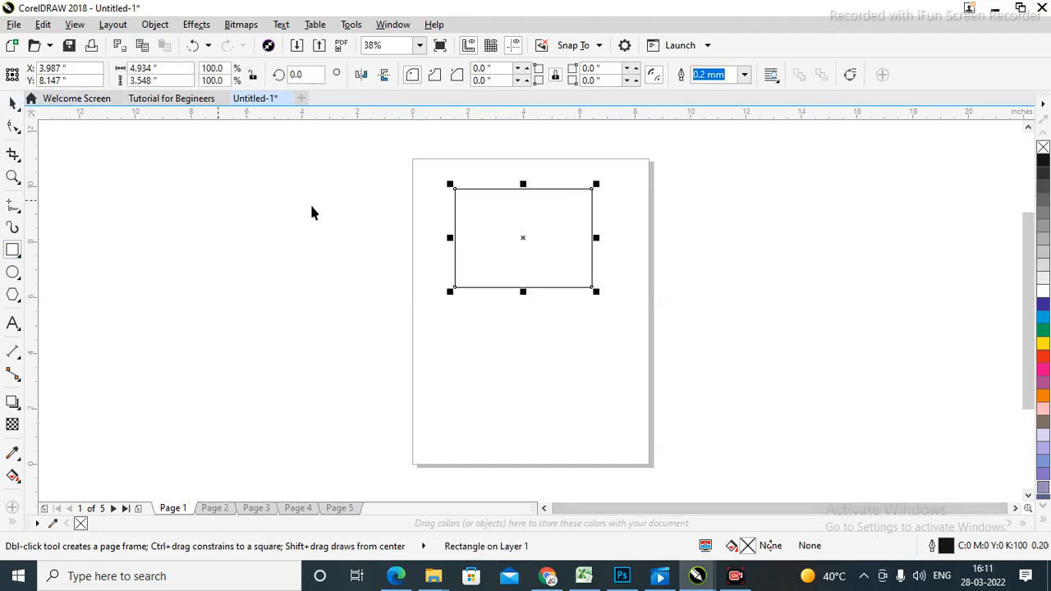
{"action": "left_click", "coordinate": [889, 297]}
{"action": "left_click", "coordinate": [504, 221]}
{"action": "left_click", "coordinate": [858, 297]}
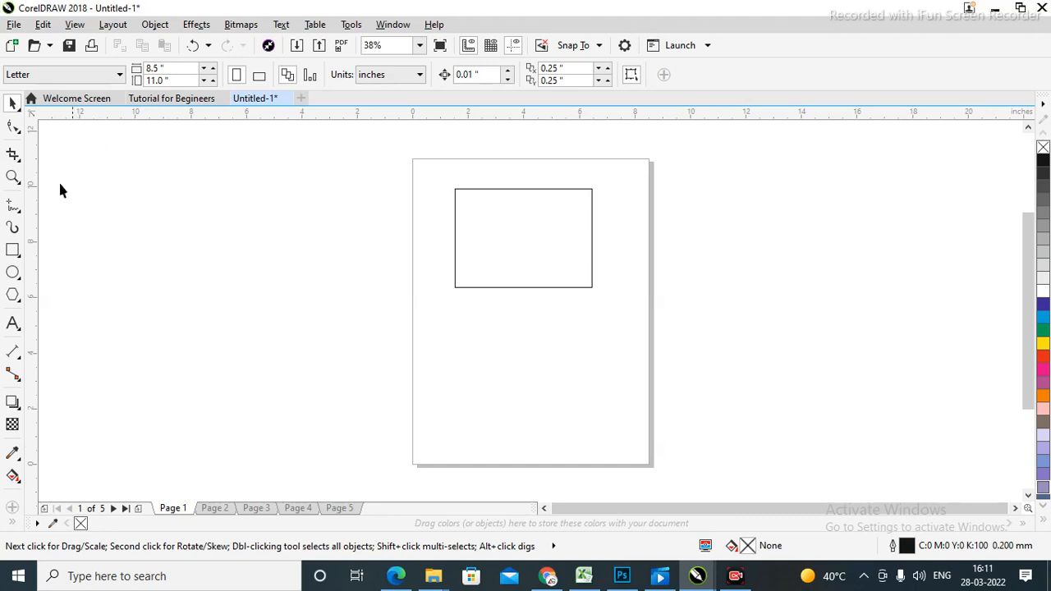
Select the rectangle with the Shape tool to view its nodes.
{"action": "left_click", "coordinate": [13, 127]}
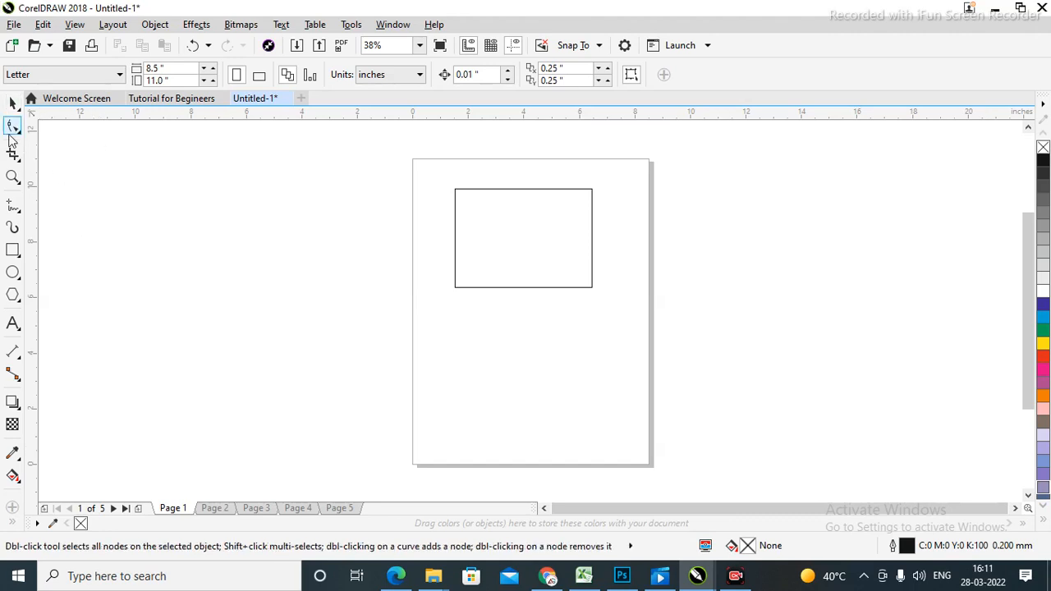
{"action": "left_click", "coordinate": [530, 244]}
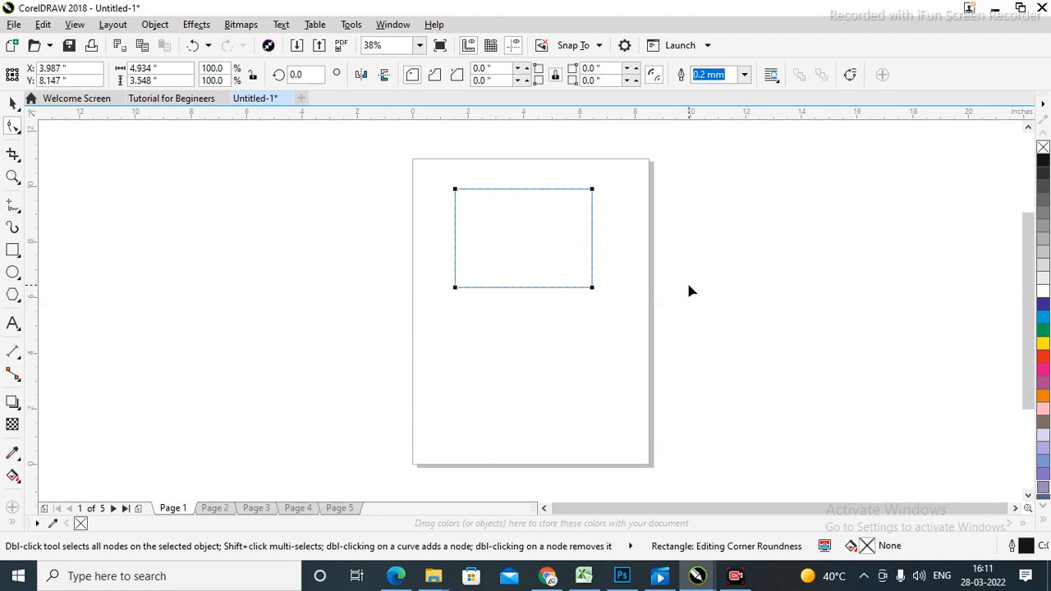
{"action": "left_click", "coordinate": [12, 104]}
{"action": "left_click", "coordinate": [809, 271]}
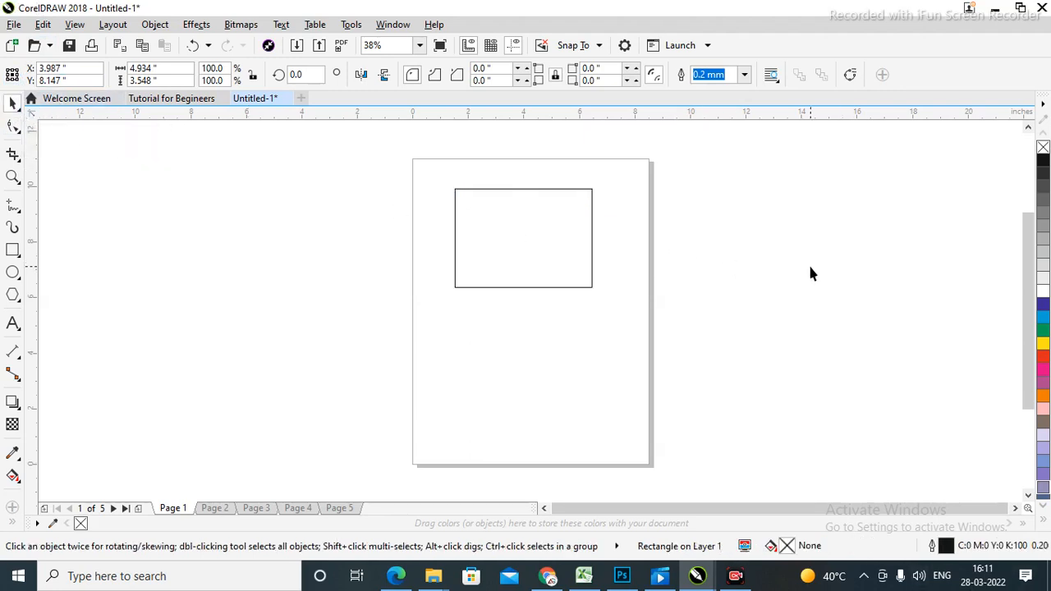
Drag the rectangle off the page, undo the move, and check it remains selectable.
{"action": "left_click", "coordinate": [509, 230]}
{"action": "left_click_drag", "start_coordinate": [509, 230], "coordinate": [777, 267]}
{"action": "key", "text": "ctrl+z"}
{"action": "left_click", "coordinate": [810, 234]}
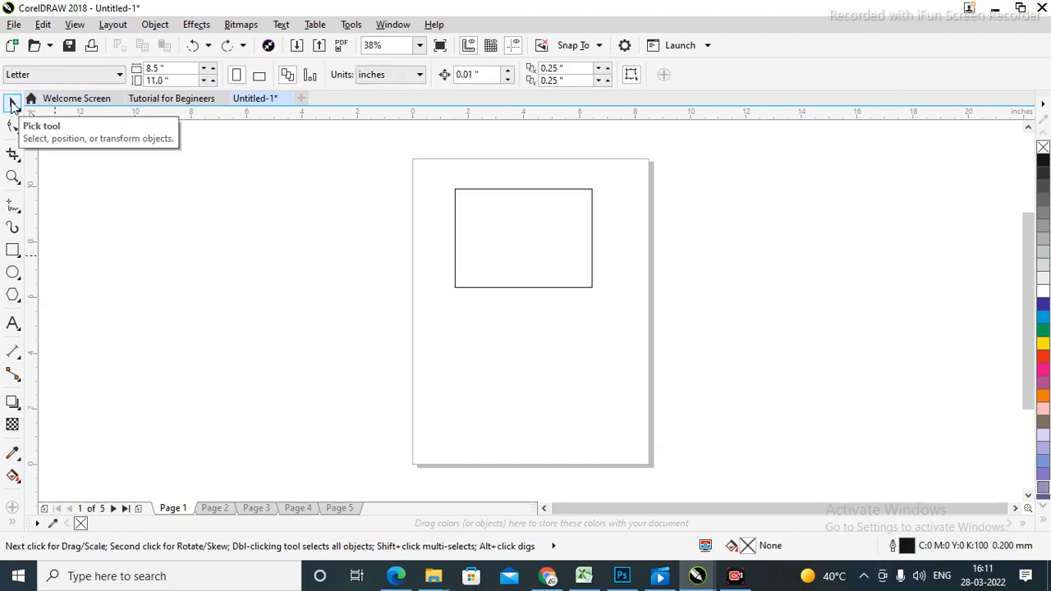
{"action": "left_click", "coordinate": [525, 275]}
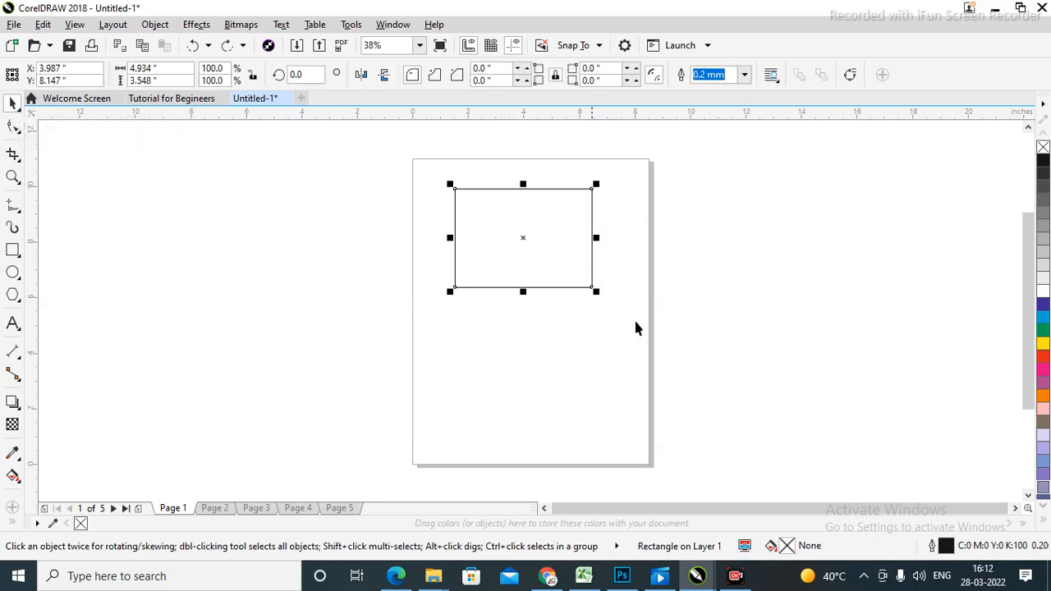
{"action": "left_click", "coordinate": [822, 496]}
{"action": "left_click", "coordinate": [510, 245]}
{"action": "left_click", "coordinate": [780, 283]}
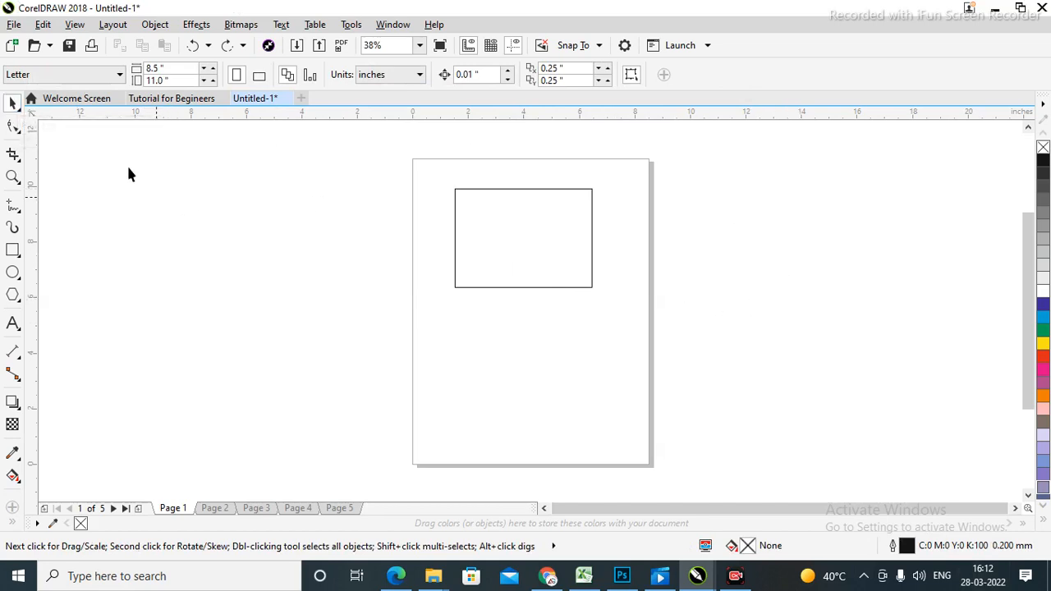
Reposition the rectangle by dragging, undoing one move and settling it mid-page.
{"action": "left_click", "coordinate": [513, 241]}
{"action": "left_click_drag", "start_coordinate": [479, 240], "coordinate": [548, 351]}
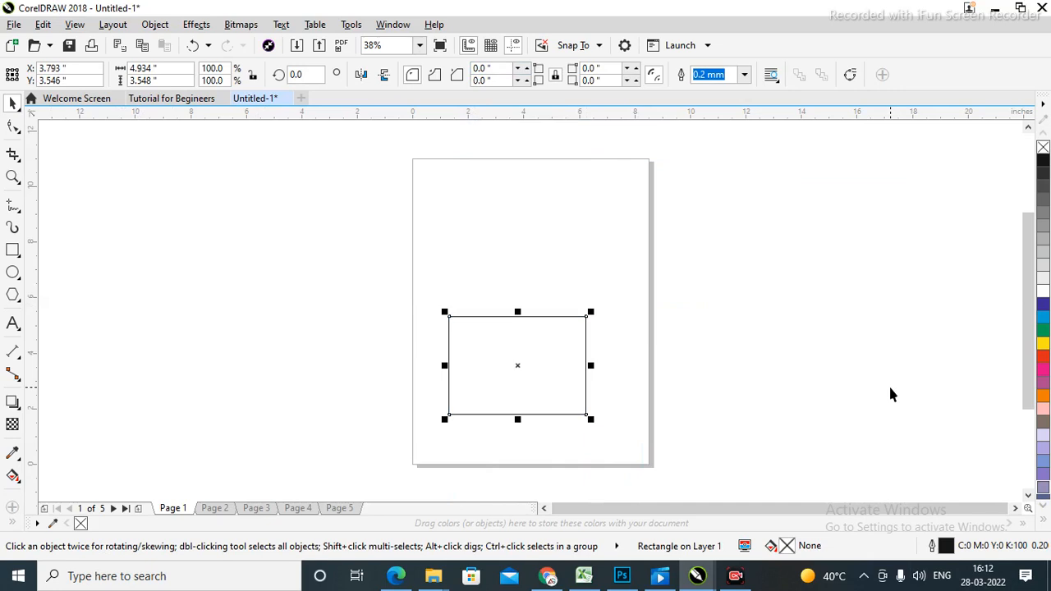
{"action": "left_click", "coordinate": [801, 272]}
{"action": "left_click_drag", "start_coordinate": [483, 391], "coordinate": [532, 388]}
{"action": "left_click", "coordinate": [802, 300]}
{"action": "key", "text": "ctrl+z"}
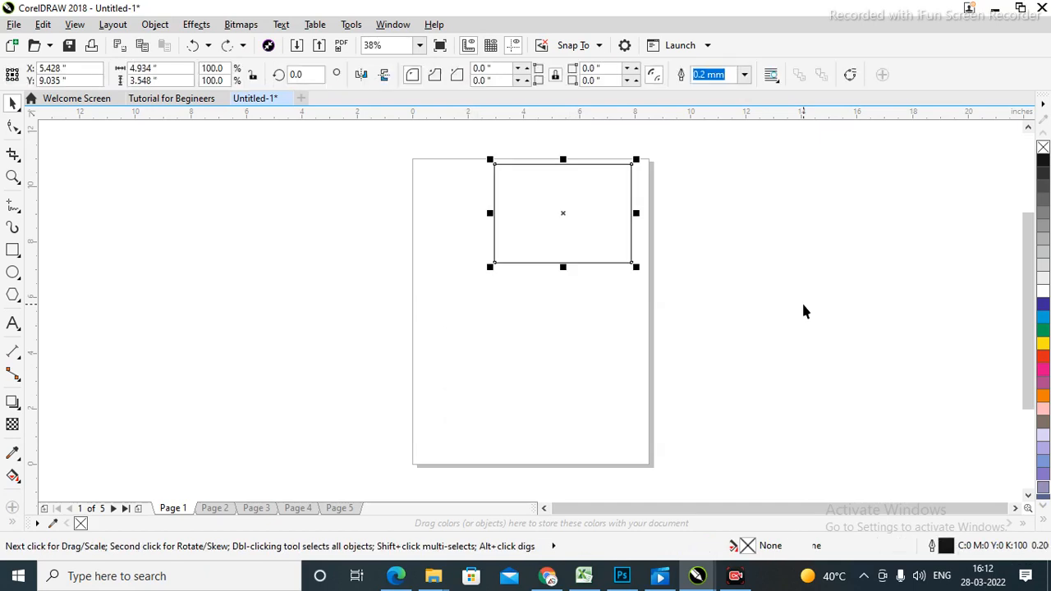
{"action": "left_click", "coordinate": [757, 216]}
{"action": "left_click_drag", "start_coordinate": [539, 263], "coordinate": [516, 322]}
{"action": "left_click", "coordinate": [823, 302]}
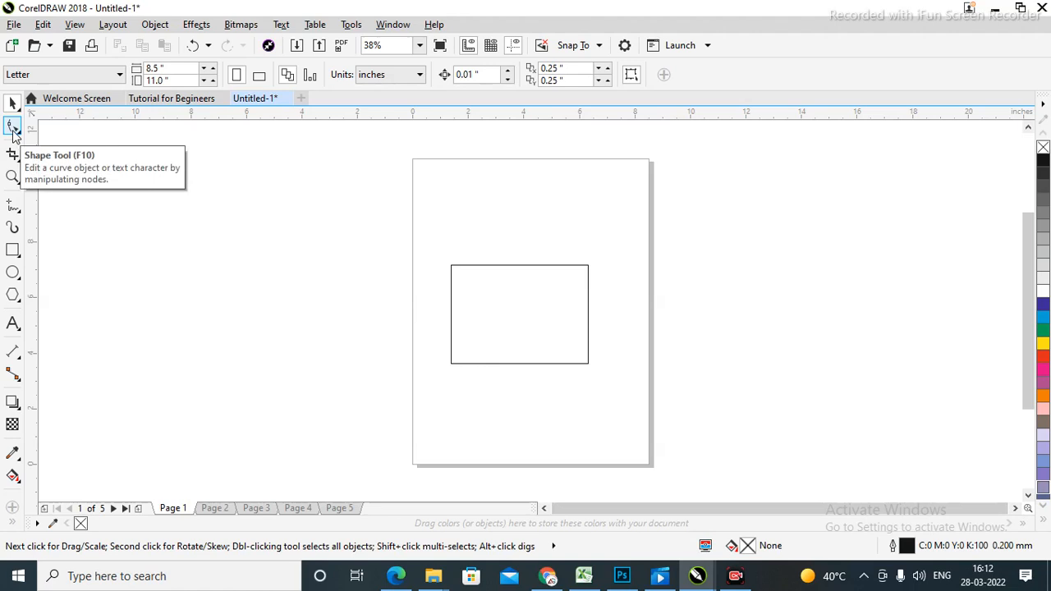
Move the rectangle toward the page's top-left, to about X 3.432, Y 7.371 inches.
{"action": "left_click", "coordinate": [497, 303]}
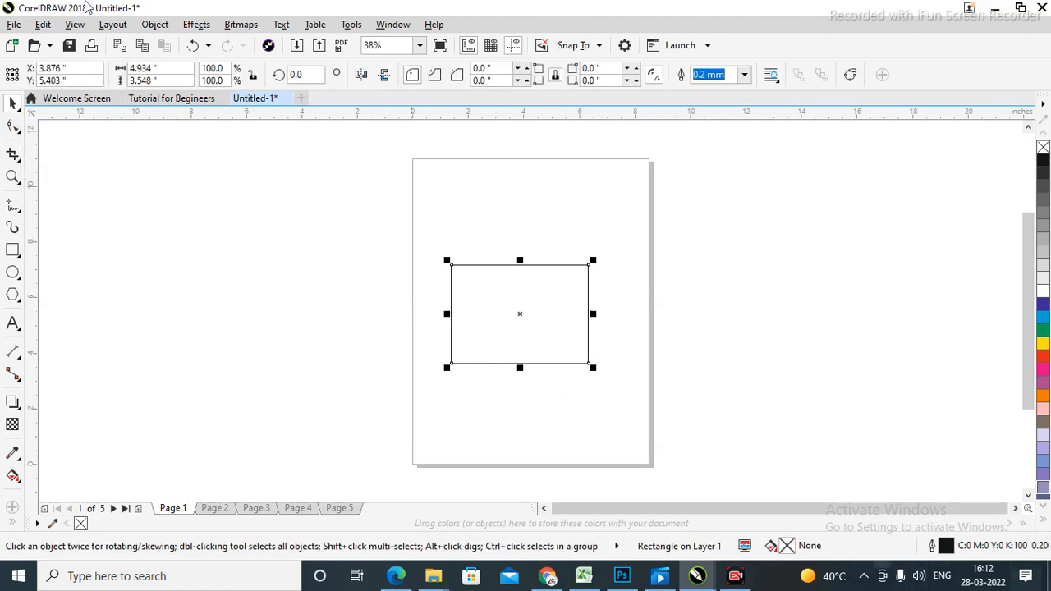
{"action": "left_click", "coordinate": [302, 316]}
{"action": "left_click", "coordinate": [507, 293]}
{"action": "left_click_drag", "start_coordinate": [498, 327], "coordinate": [488, 281]}
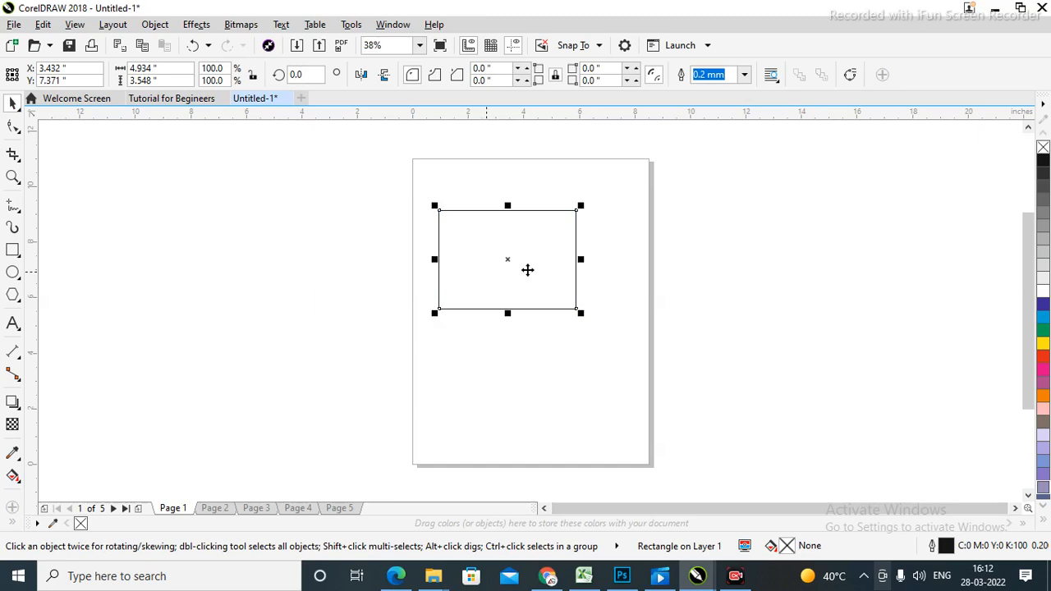
{"action": "left_click", "coordinate": [767, 273]}
{"action": "left_click", "coordinate": [506, 304]}
{"action": "left_click", "coordinate": [890, 325]}
{"action": "left_click", "coordinate": [447, 267]}
{"action": "left_click", "coordinate": [768, 281]}
{"action": "left_click", "coordinate": [507, 283]}
Try a constrained corner resize, then undo it to keep 4.934 × 3.548 inches.
{"action": "left_click_drag", "start_coordinate": [435, 205], "coordinate": [461, 214]}
{"action": "key", "text": "ctrl"}
{"action": "left_click", "coordinate": [808, 250]}
{"action": "key", "text": "ctrl+z"}
Experiment with dragging corner nodes to round the rectangle, undoing each attempt.
{"action": "left_click", "coordinate": [12, 129]}
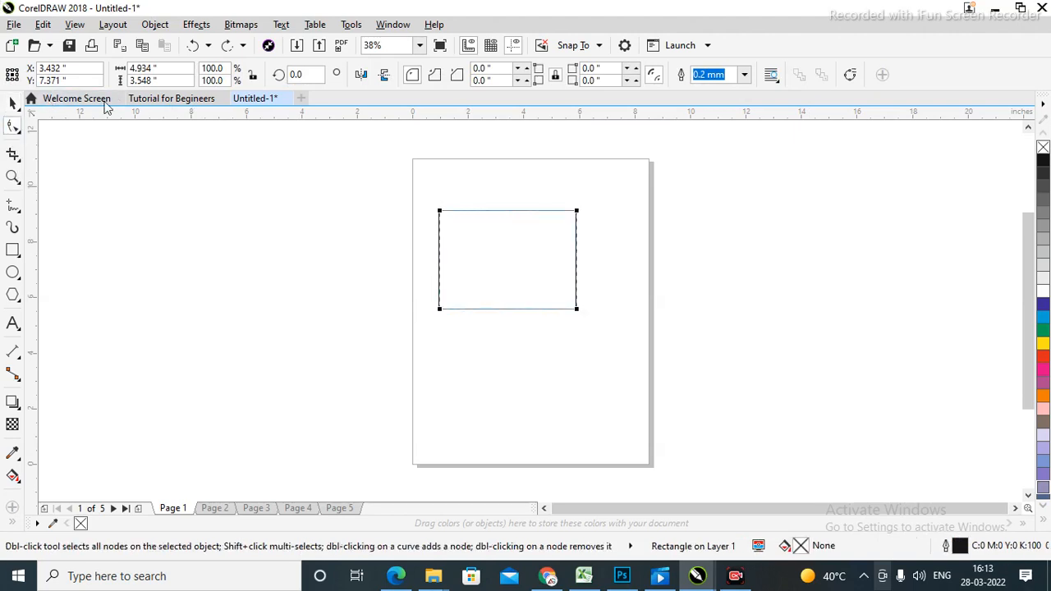
{"action": "left_click", "coordinate": [440, 212]}
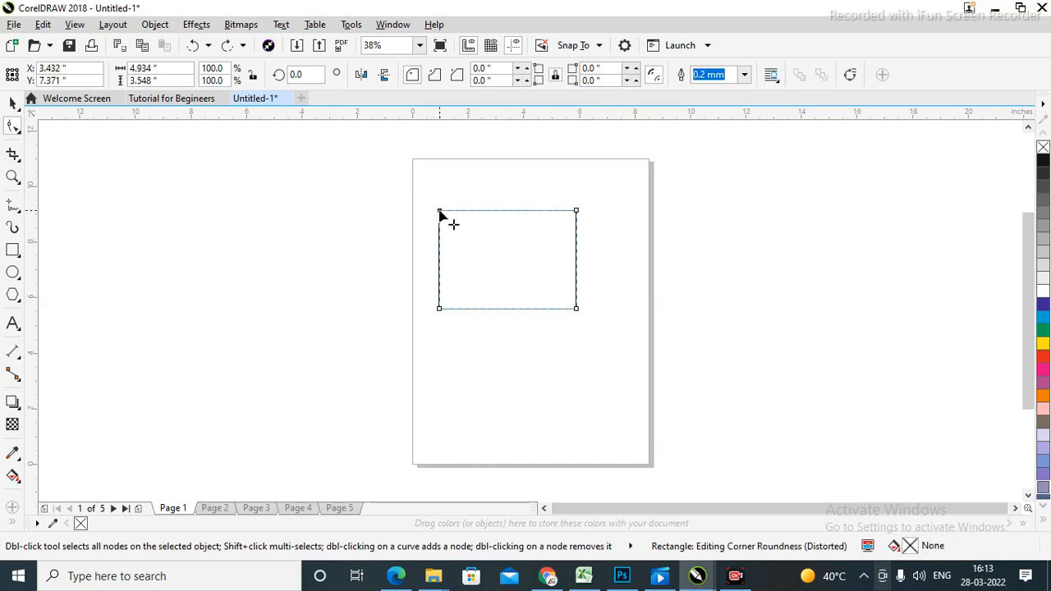
{"action": "left_click_drag", "start_coordinate": [440, 213], "coordinate": [516, 212]}
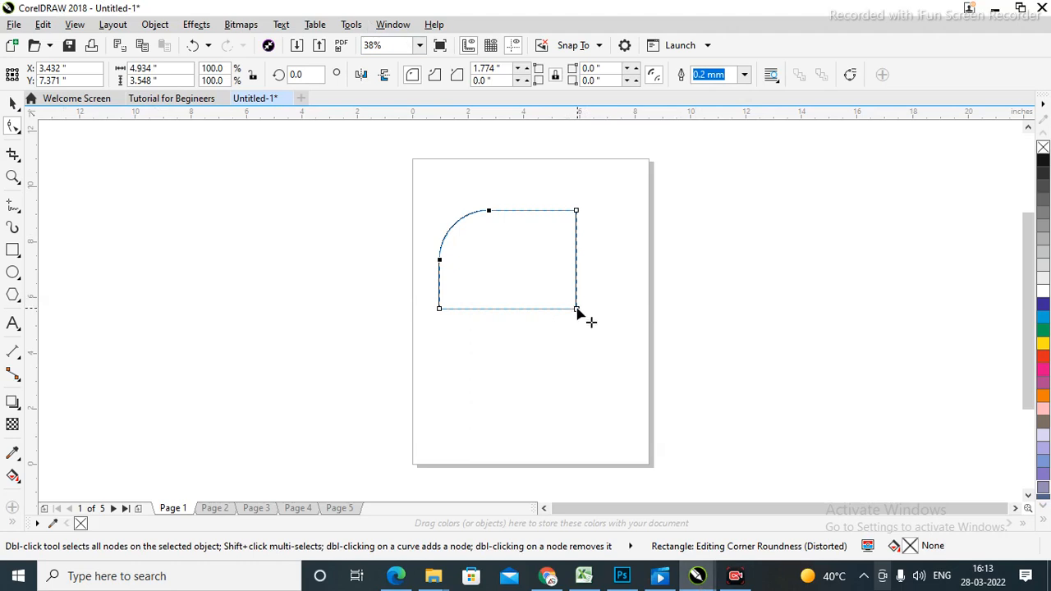
{"action": "left_click_drag", "start_coordinate": [577, 312], "coordinate": [472, 317]}
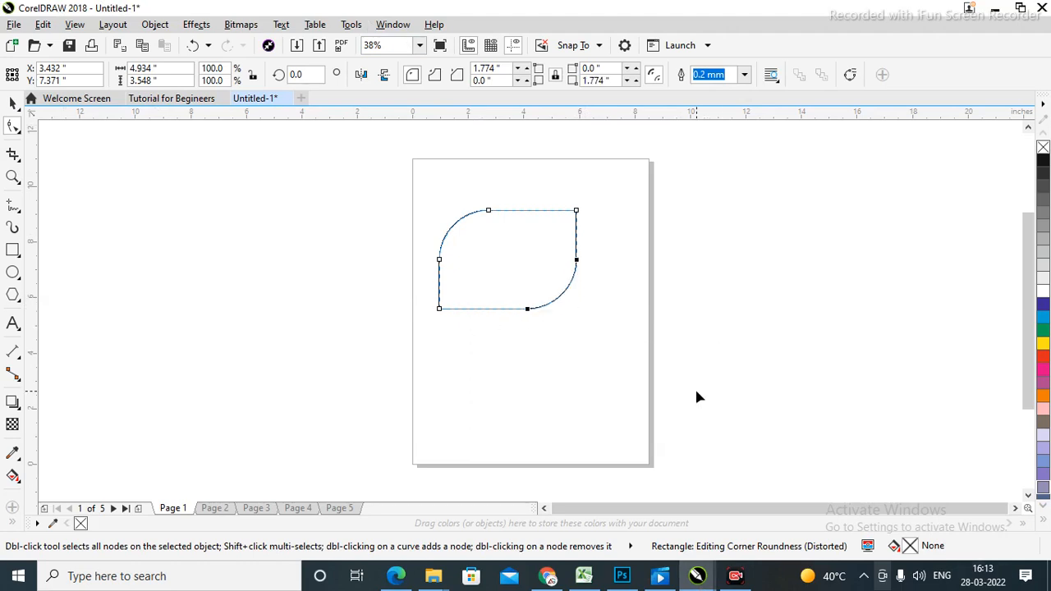
{"action": "key", "text": "ctrl+z"}
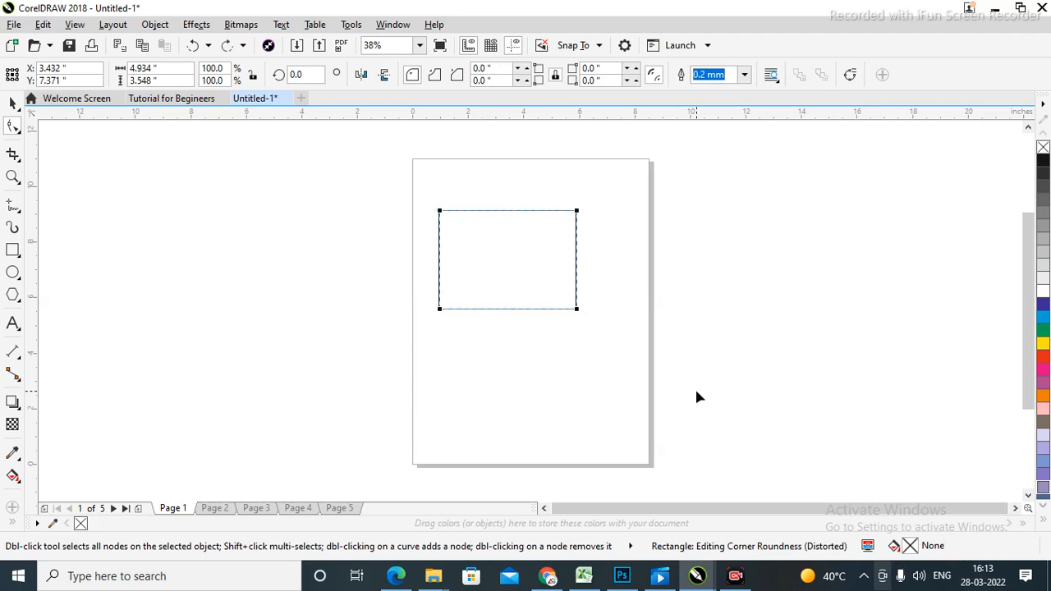
{"action": "left_click_drag", "start_coordinate": [439, 211], "coordinate": [508, 216]}
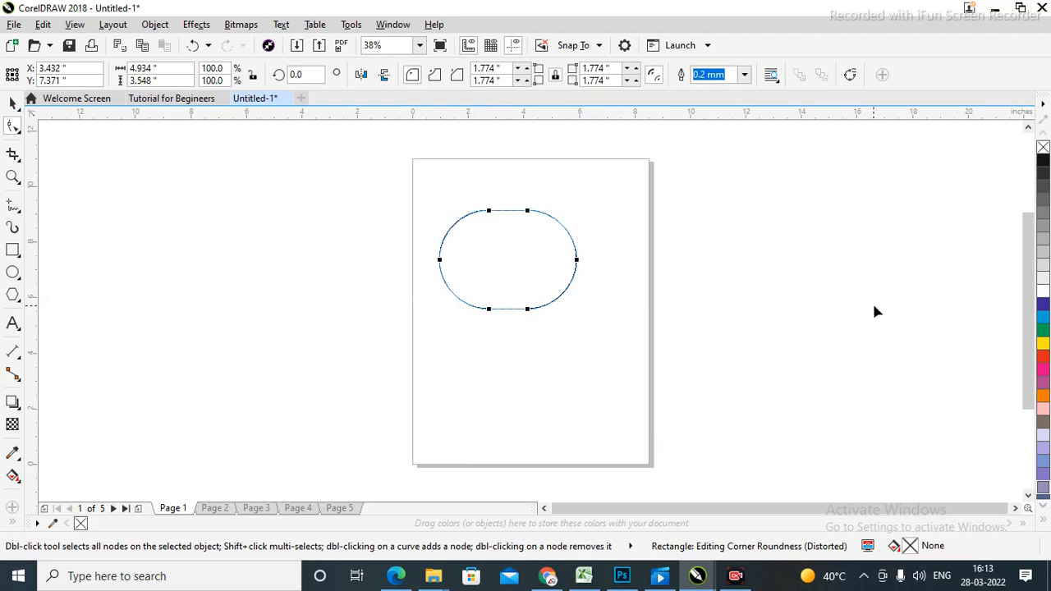
{"action": "key", "text": "ctrl+z"}
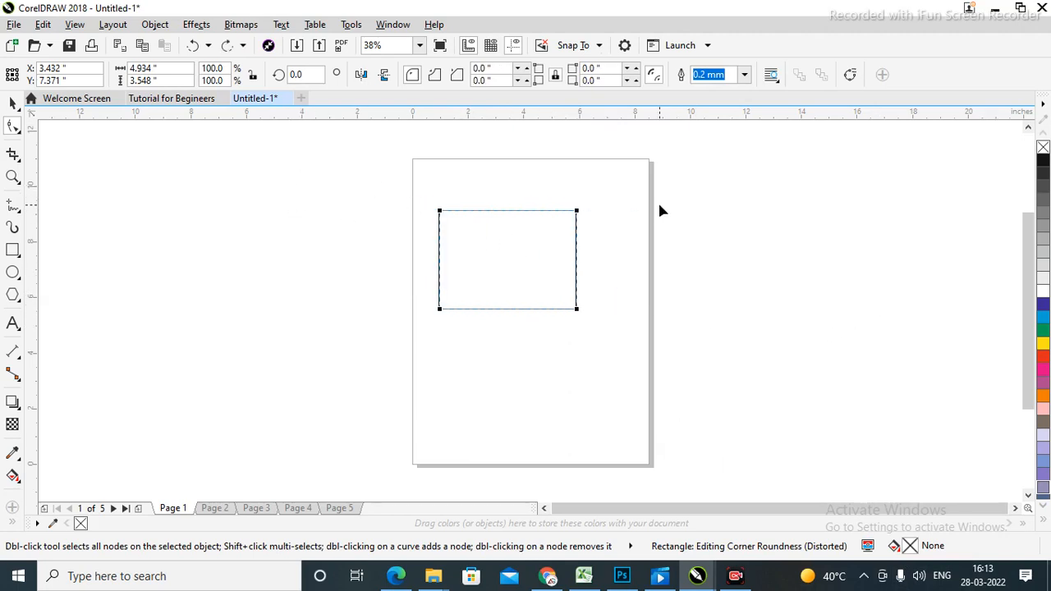
Round all four rectangle corners evenly to 1.137 inches with the Shape tool.
{"action": "left_click", "coordinate": [13, 104]}
{"action": "left_click", "coordinate": [866, 333]}
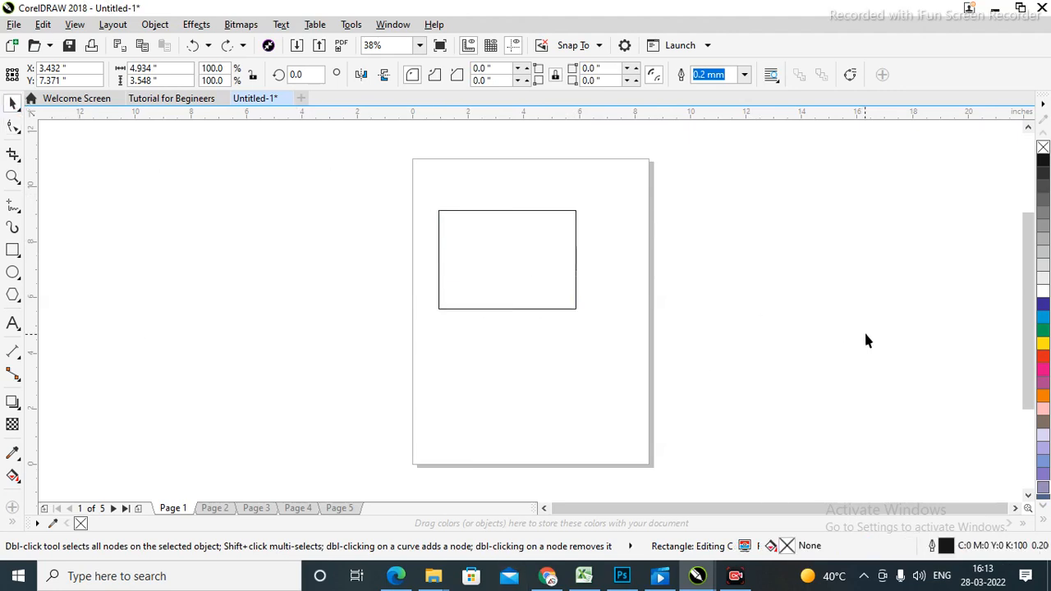
{"action": "left_click", "coordinate": [13, 125]}
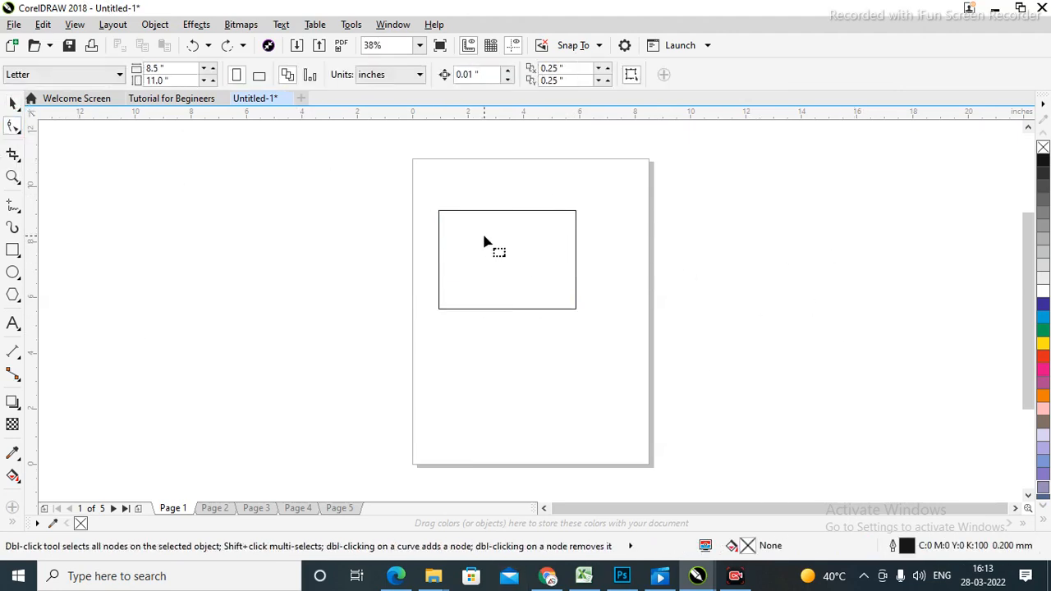
{"action": "left_click", "coordinate": [546, 290]}
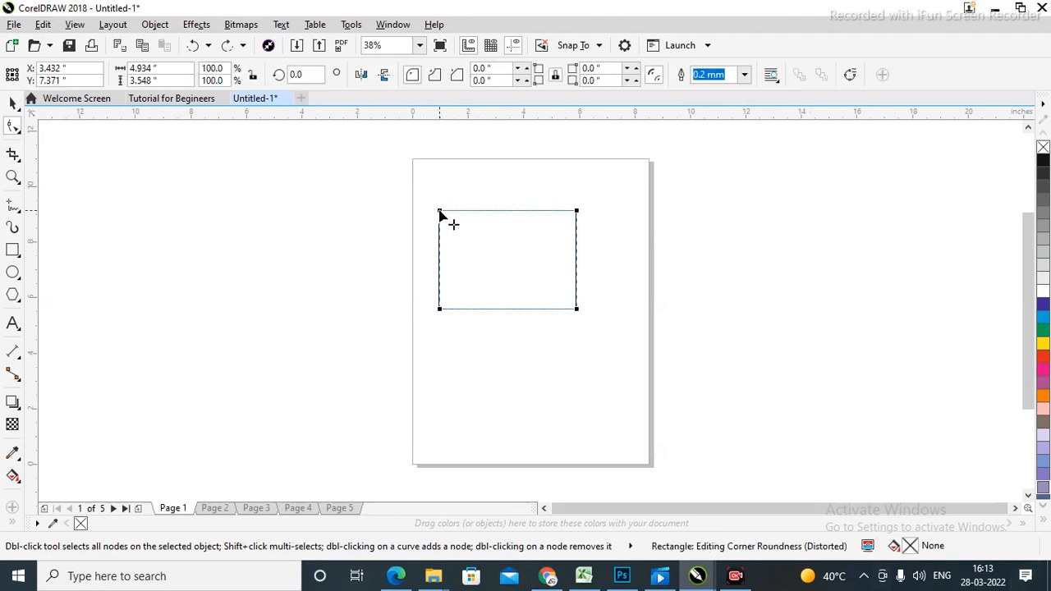
{"action": "left_click_drag", "start_coordinate": [440, 212], "coordinate": [474, 215]}
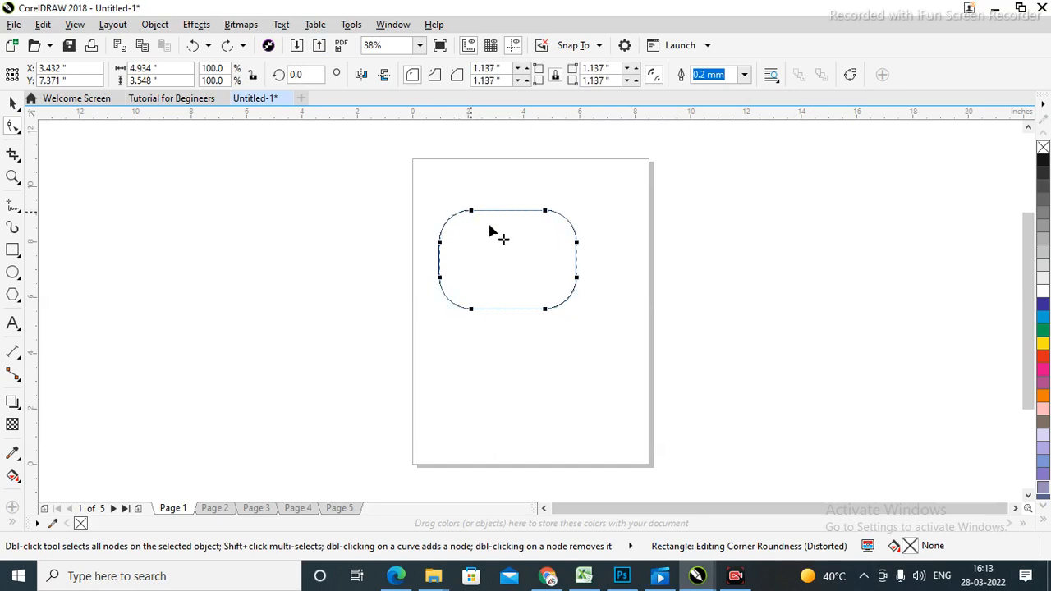
Move the rounded rectangle up and right to about X 4.846, Y 8.369 inches.
{"action": "left_click", "coordinate": [13, 103]}
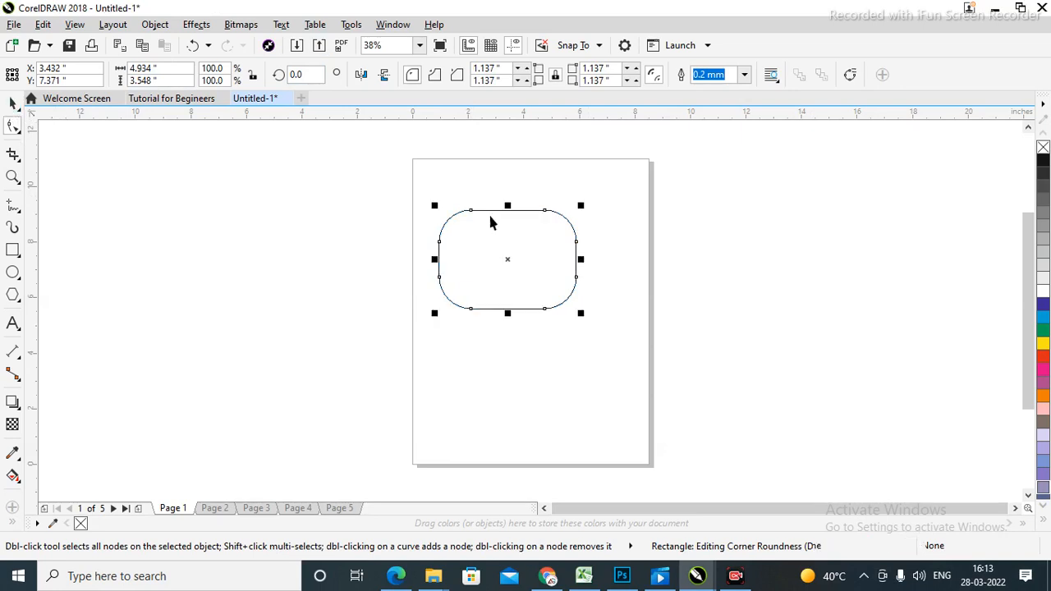
{"action": "left_click", "coordinate": [495, 257]}
{"action": "left_click_drag", "start_coordinate": [495, 258], "coordinate": [535, 230]}
{"action": "left_click", "coordinate": [796, 293]}
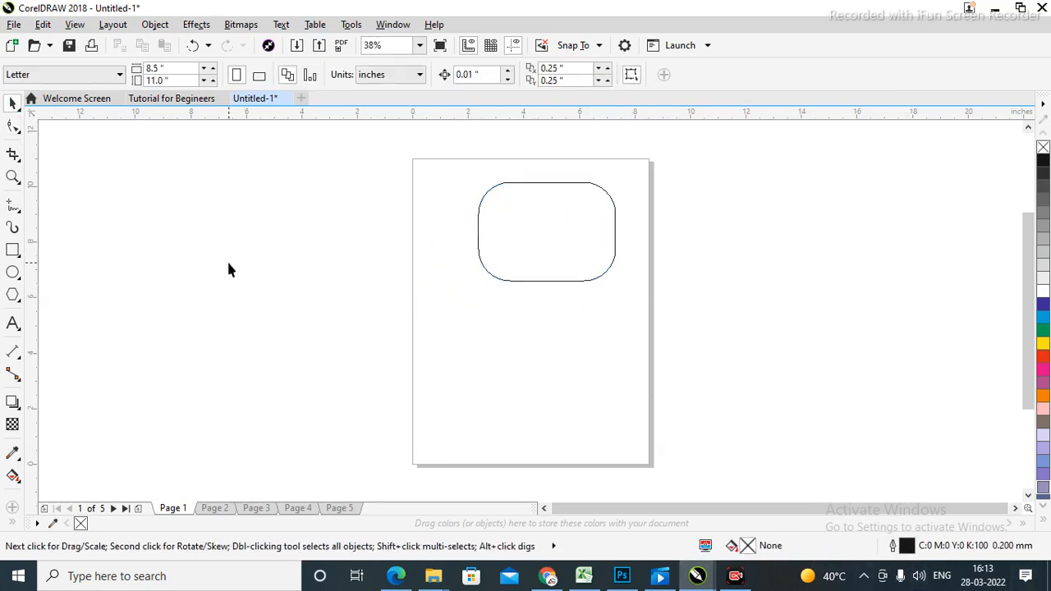
Scale the rounded rectangle to 141.6% and move it down to the page centre.
{"action": "left_click", "coordinate": [557, 206]}
{"action": "left_click_drag", "start_coordinate": [473, 285], "coordinate": [422, 330]}
{"action": "left_click_drag", "start_coordinate": [535, 267], "coordinate": [554, 311]}
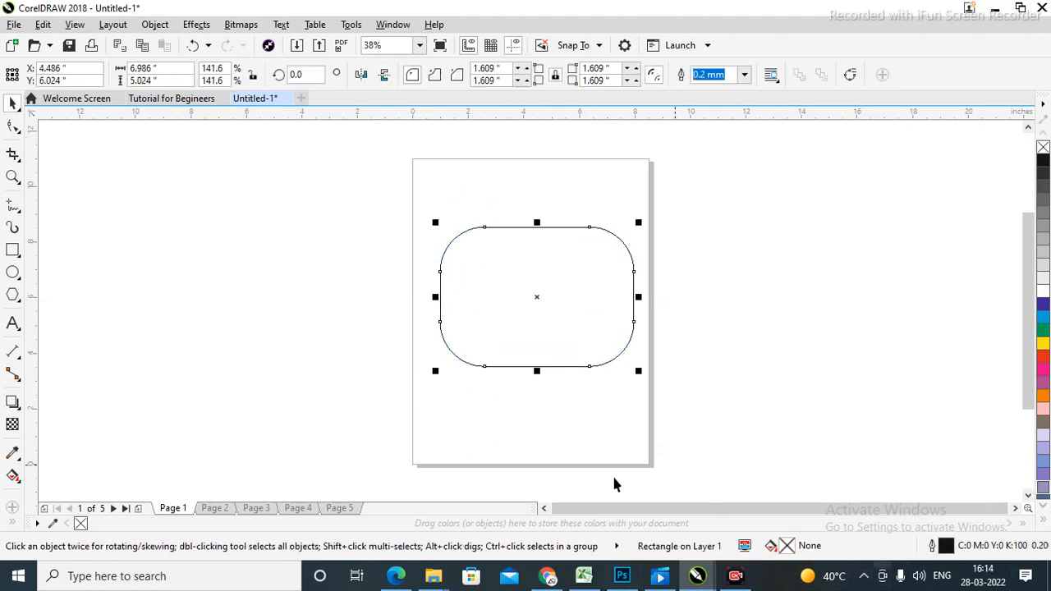
Start importing an image from the canvas right-click menu.
{"action": "left_click", "coordinate": [12, 156]}
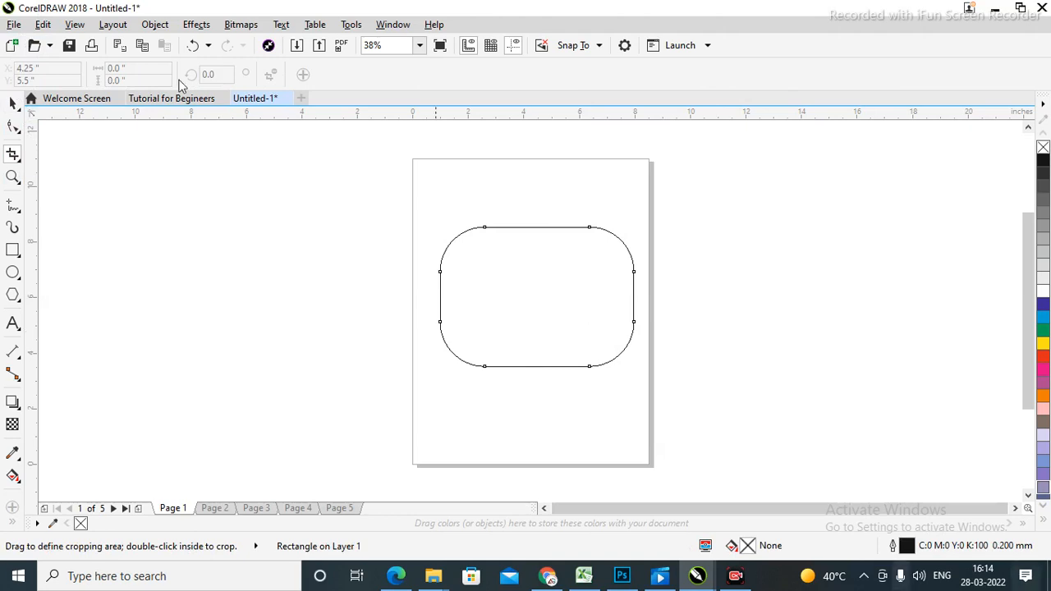
{"action": "left_click", "coordinate": [13, 105]}
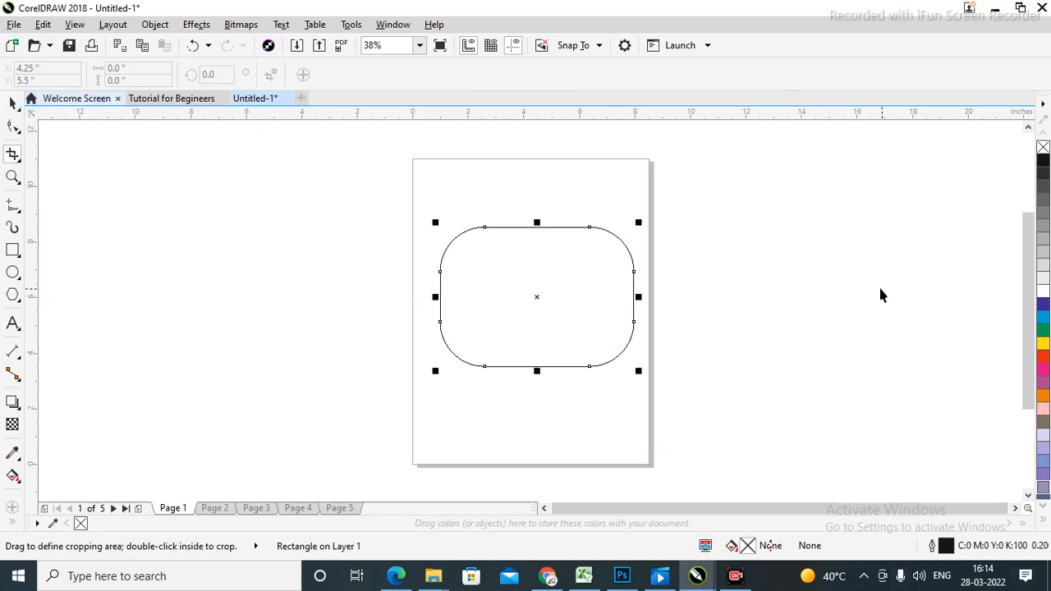
{"action": "right_click", "coordinate": [753, 198]}
{"action": "left_click", "coordinate": [790, 280]}
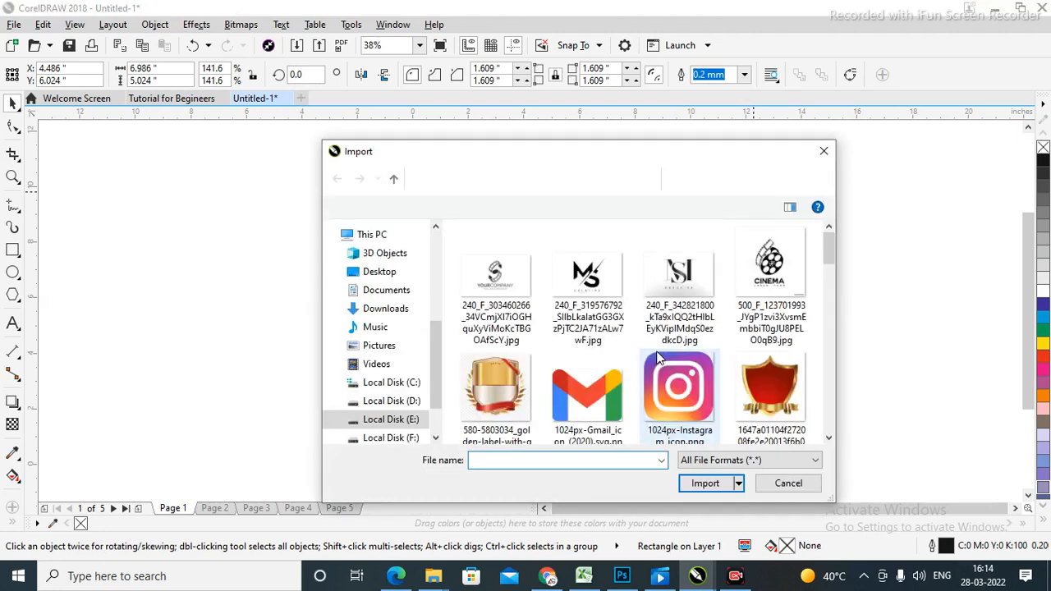
Browse up to the Data - 2020 folder and into Images > Buildings.
{"action": "scroll", "coordinate": [629, 355], "scroll_direction": "down", "scroll_amount": 1}
{"action": "scroll", "coordinate": [629, 361], "scroll_direction": "down", "scroll_amount": 5}
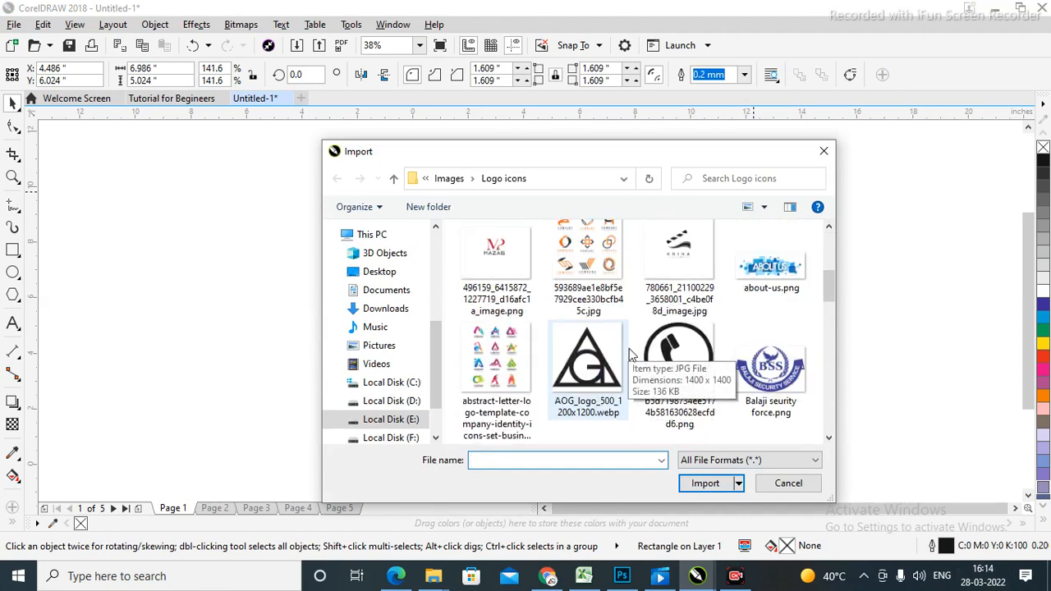
{"action": "left_click", "coordinate": [394, 178]}
{"action": "left_click", "coordinate": [393, 178]}
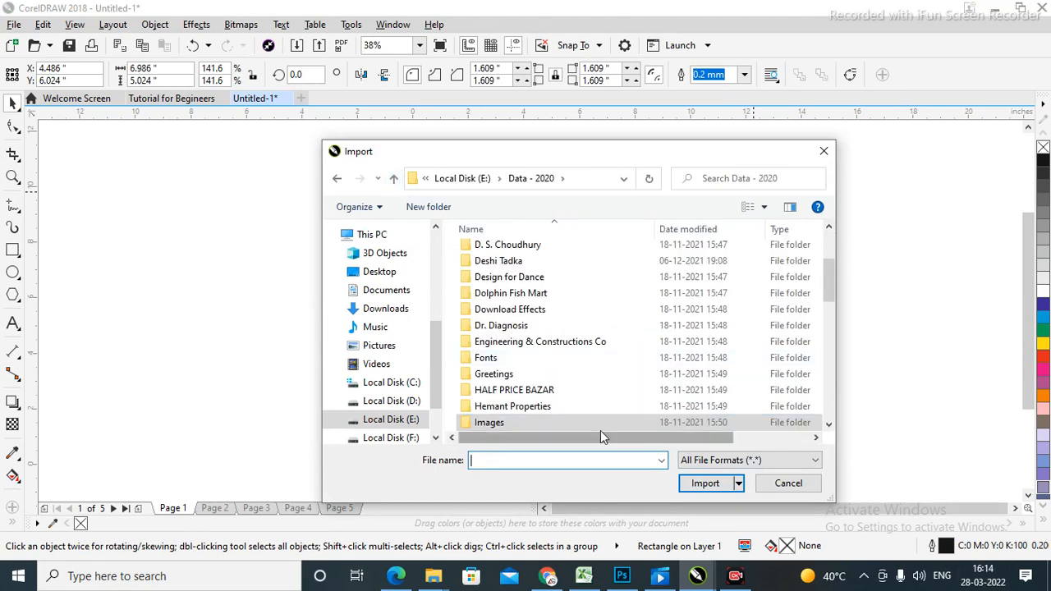
{"action": "double_click", "coordinate": [499, 422]}
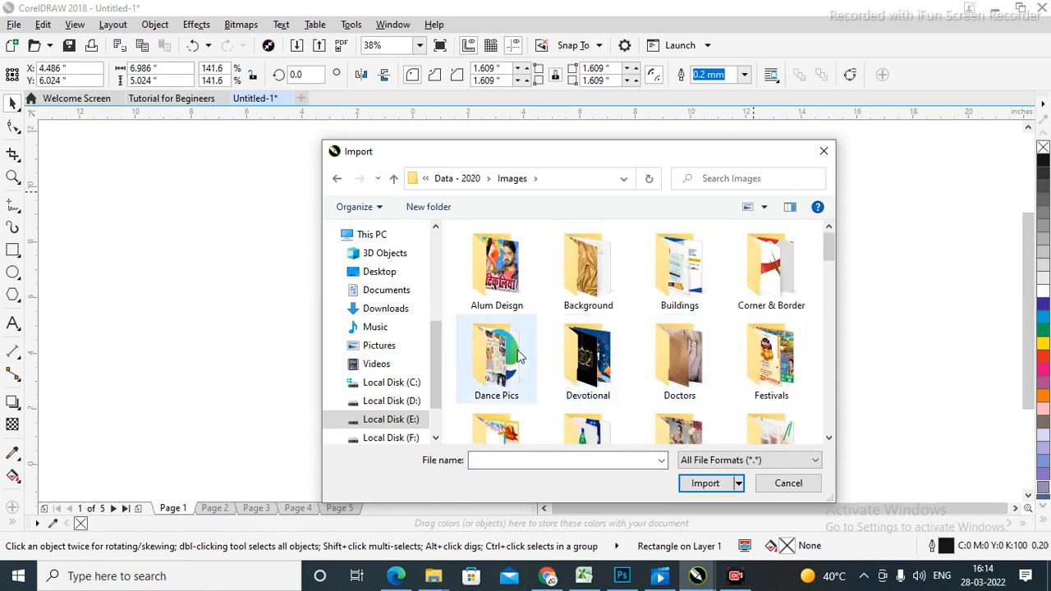
{"action": "double_click", "coordinate": [680, 282]}
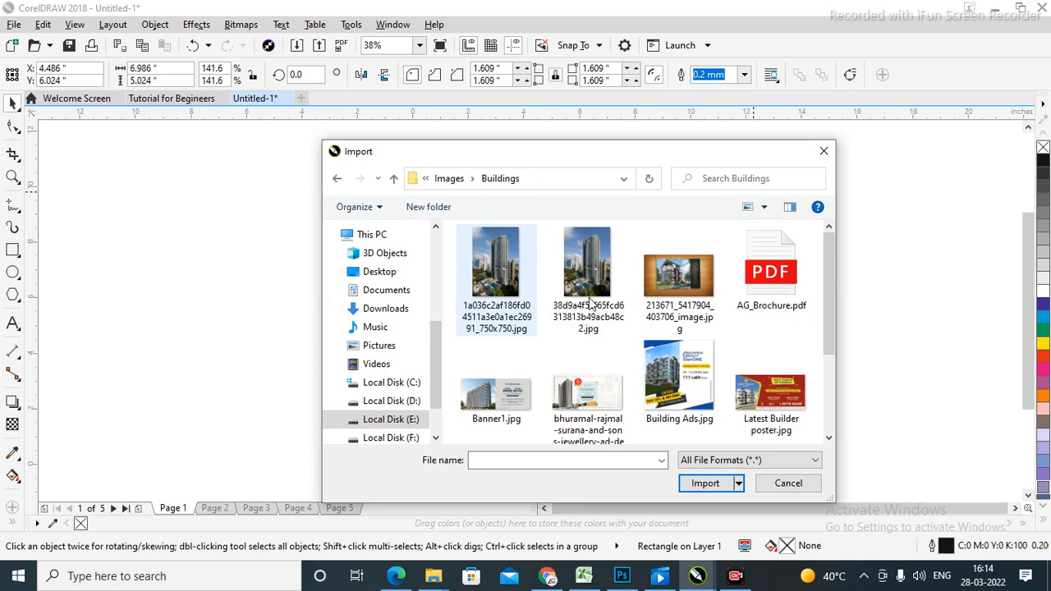
Import Building Ads.jpg and place it beside the page.
{"action": "left_click", "coordinate": [526, 283]}
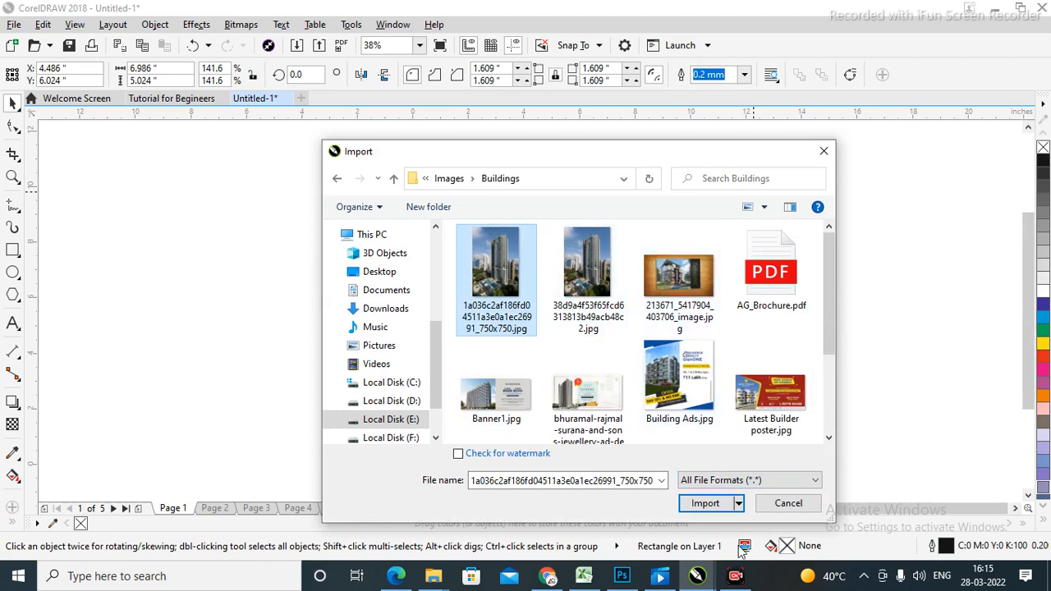
{"action": "left_click", "coordinate": [593, 297]}
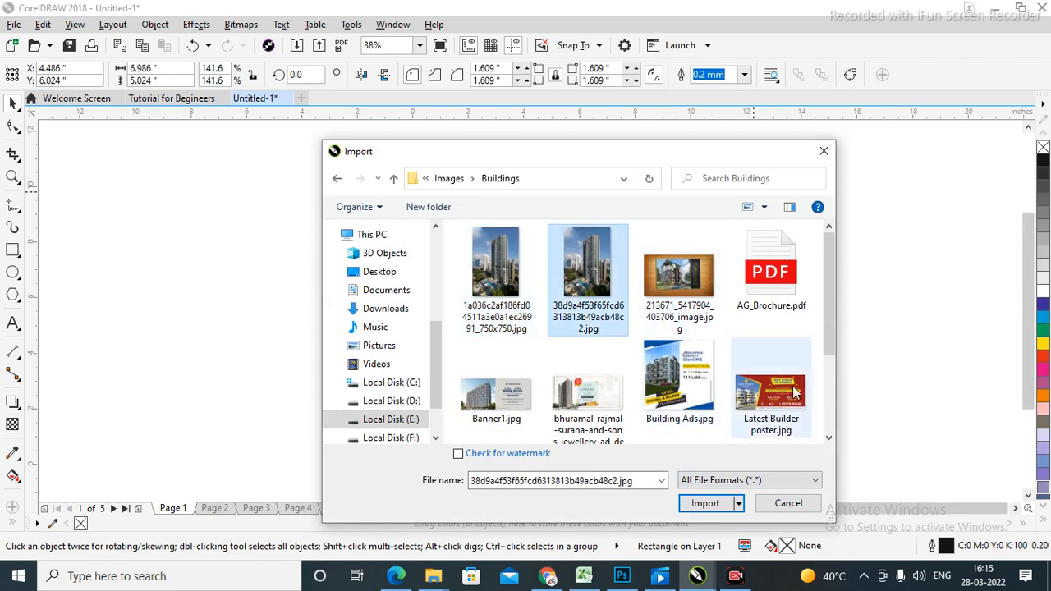
{"action": "left_click", "coordinate": [672, 381]}
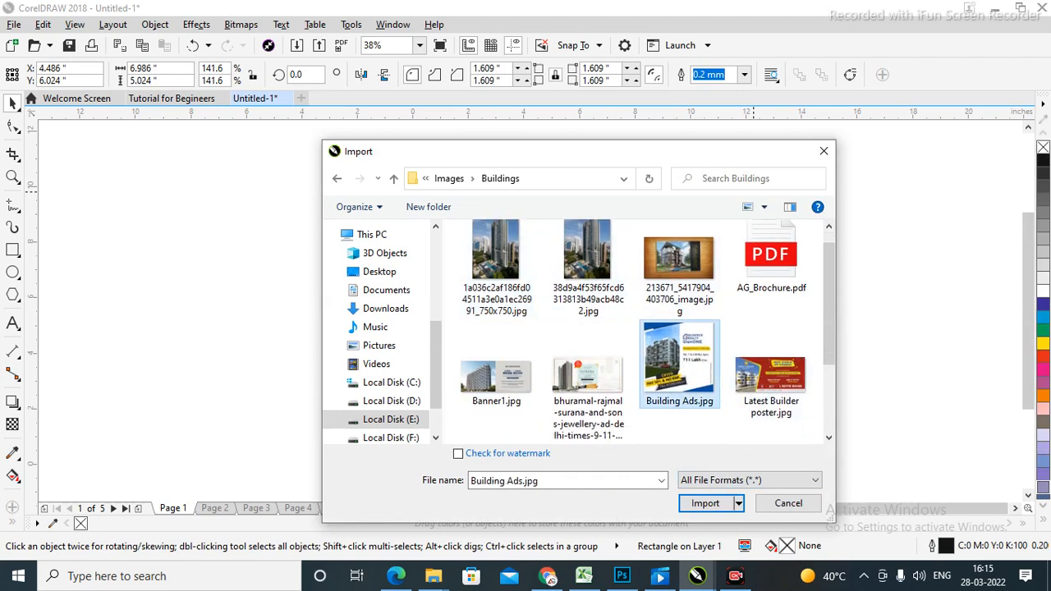
{"action": "left_click", "coordinate": [703, 503]}
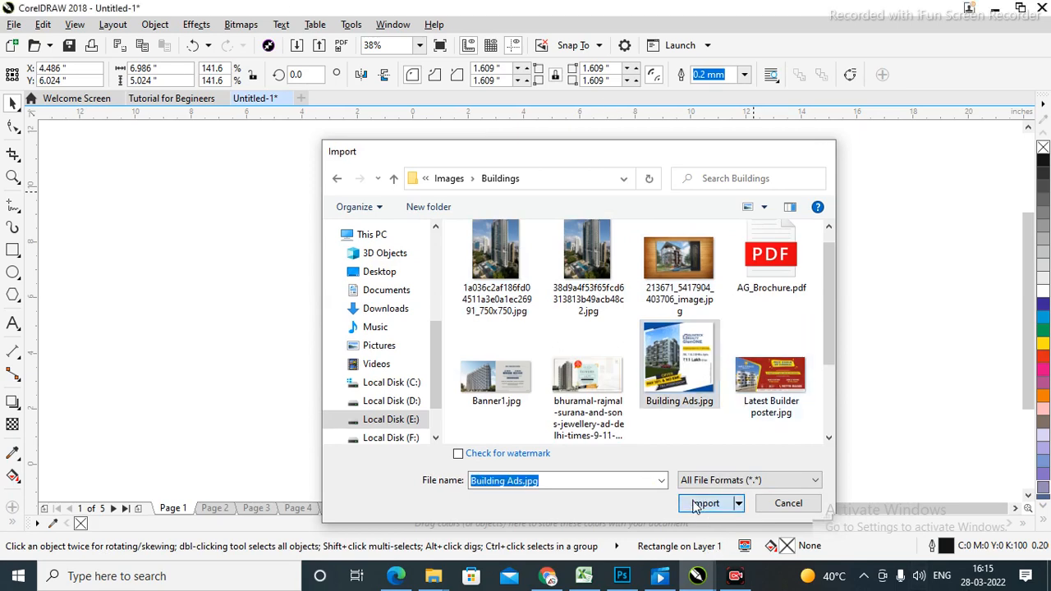
{"action": "left_click_drag", "start_coordinate": [663, 176], "coordinate": [893, 406]}
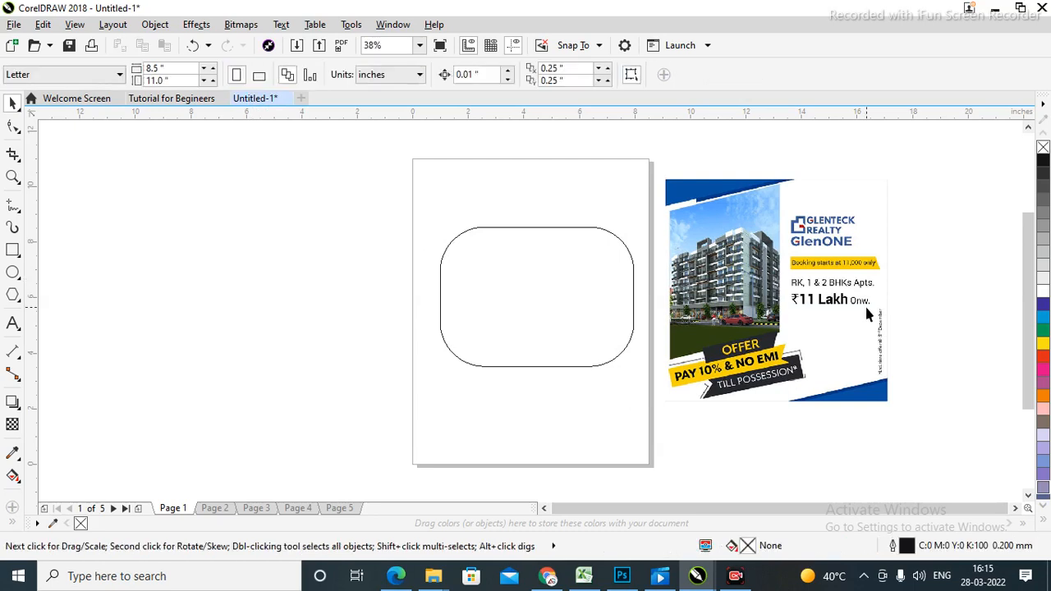
Drag the Building Ads.jpg poster onto the Letter page over the rounded rectangle, then deselect.
{"action": "left_click", "coordinate": [939, 306]}
{"action": "left_click", "coordinate": [825, 288]}
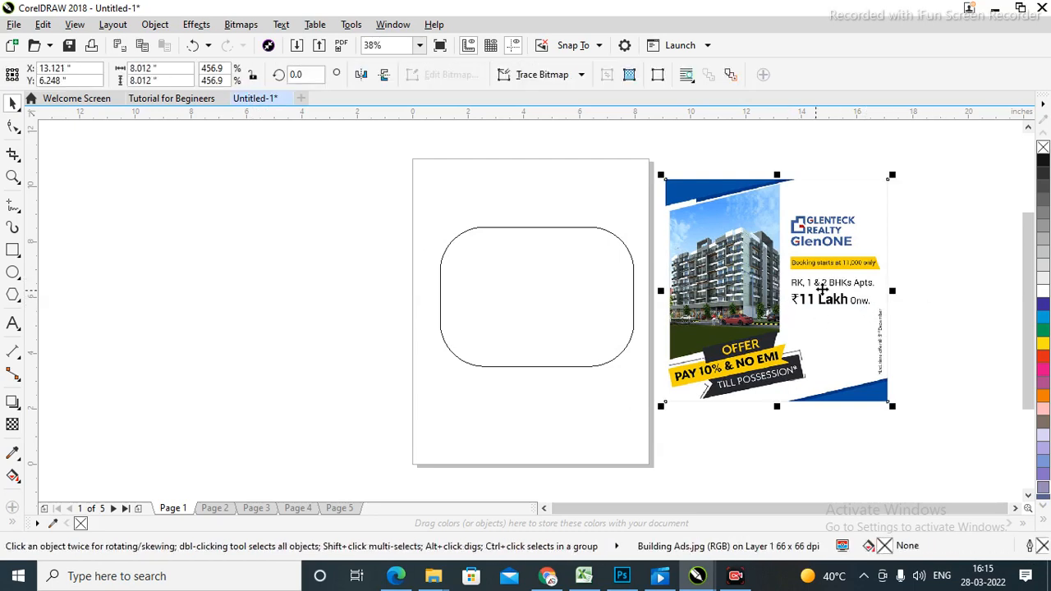
{"action": "left_click_drag", "start_coordinate": [837, 281], "coordinate": [599, 298]}
{"action": "left_click", "coordinate": [808, 287]}
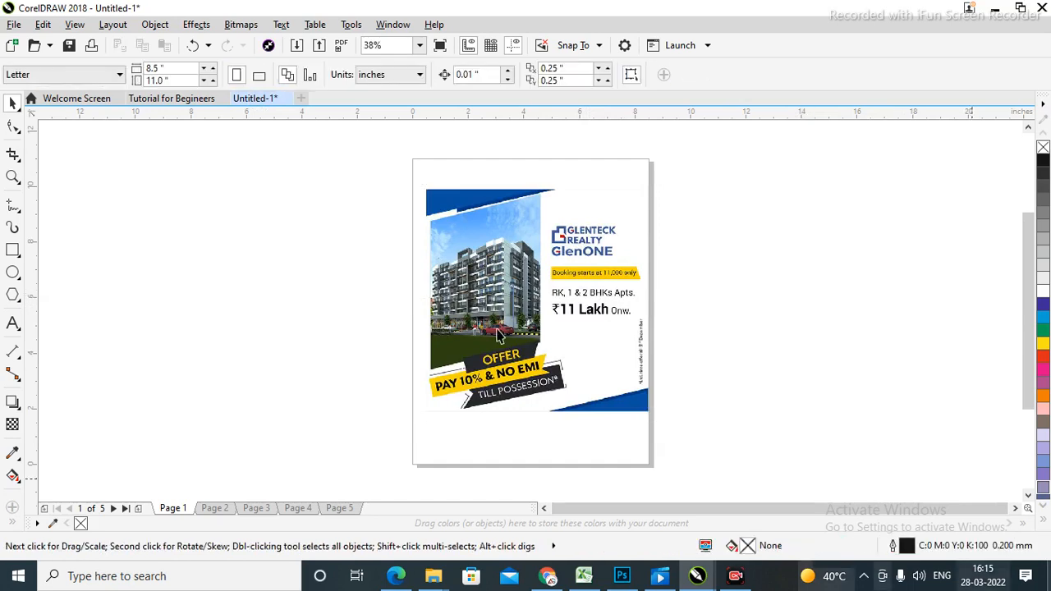
Crop the imported poster down to just the building photo.
{"action": "left_click", "coordinate": [13, 157]}
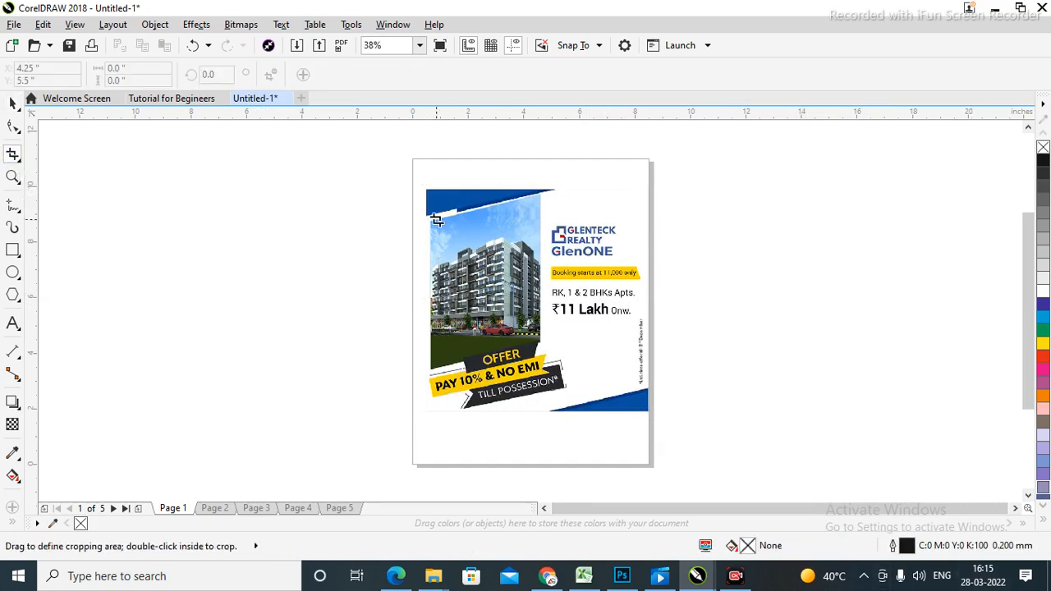
{"action": "left_click_drag", "start_coordinate": [438, 208], "coordinate": [543, 344]}
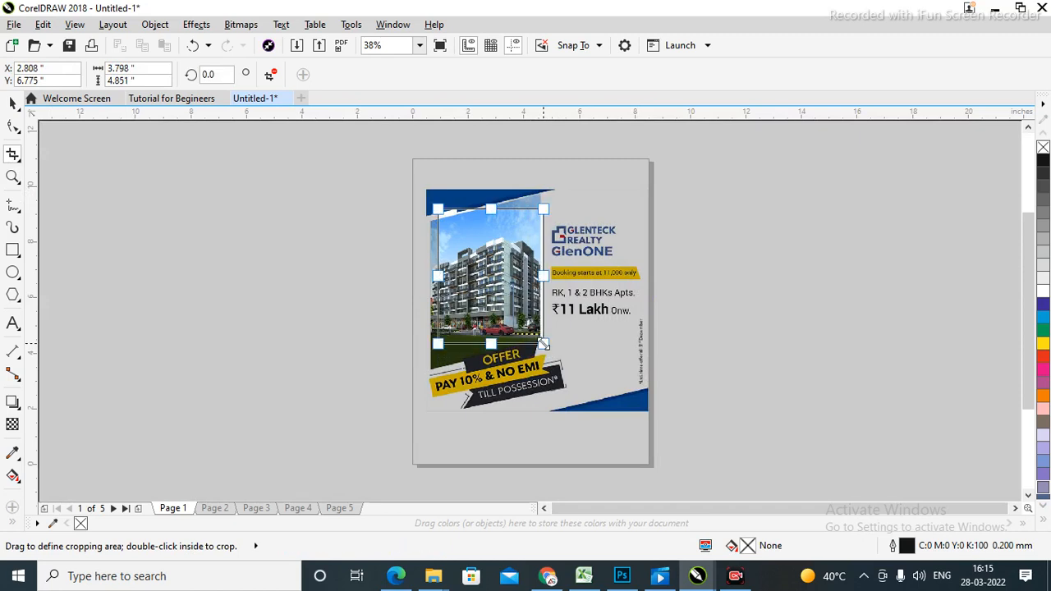
{"action": "double_click", "coordinate": [482, 270]}
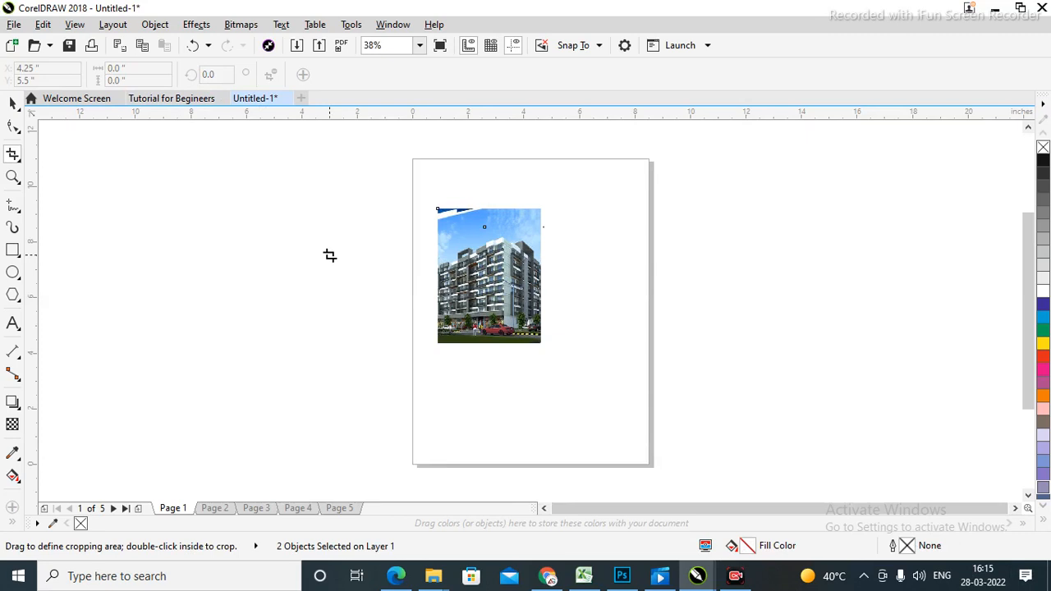
{"action": "left_click", "coordinate": [12, 104]}
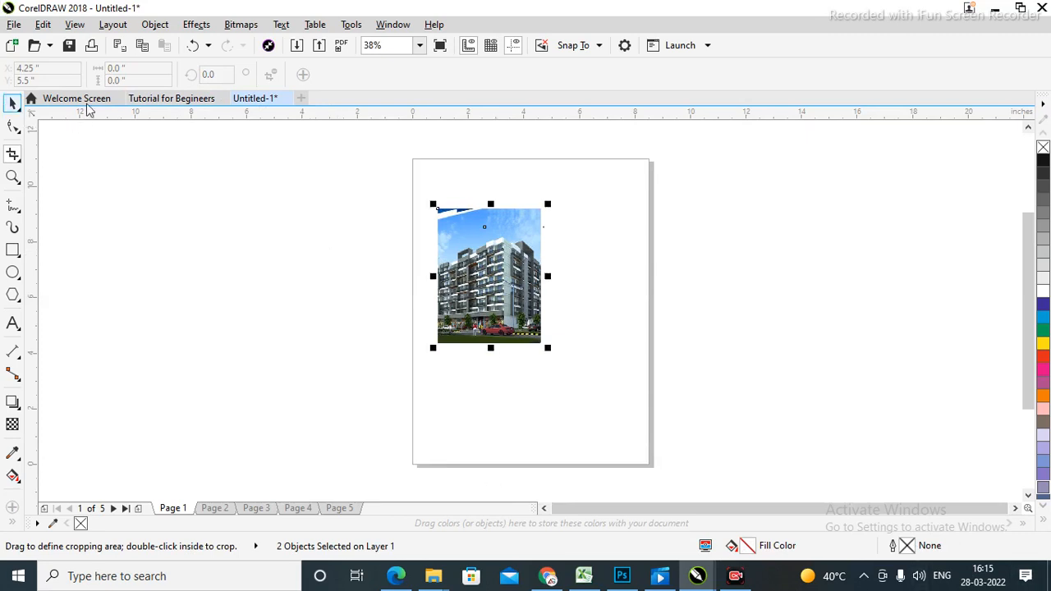
Centre the building photo on the page with P, then delete it.
{"action": "left_click", "coordinate": [752, 280]}
{"action": "left_click", "coordinate": [493, 275]}
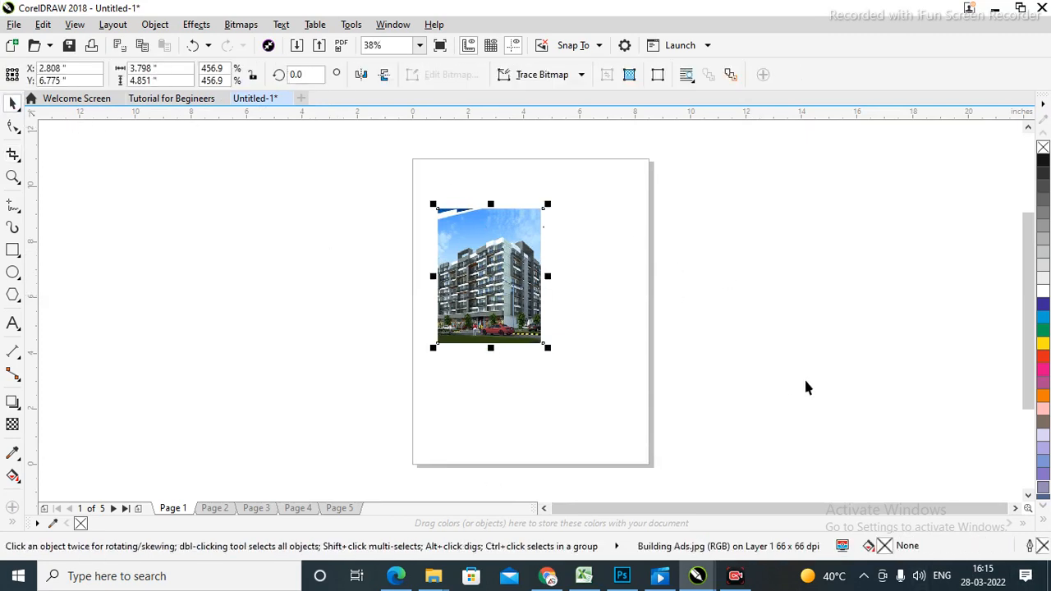
{"action": "left_click", "coordinate": [761, 287]}
{"action": "left_click", "coordinate": [485, 279]}
{"action": "key", "text": "p"}
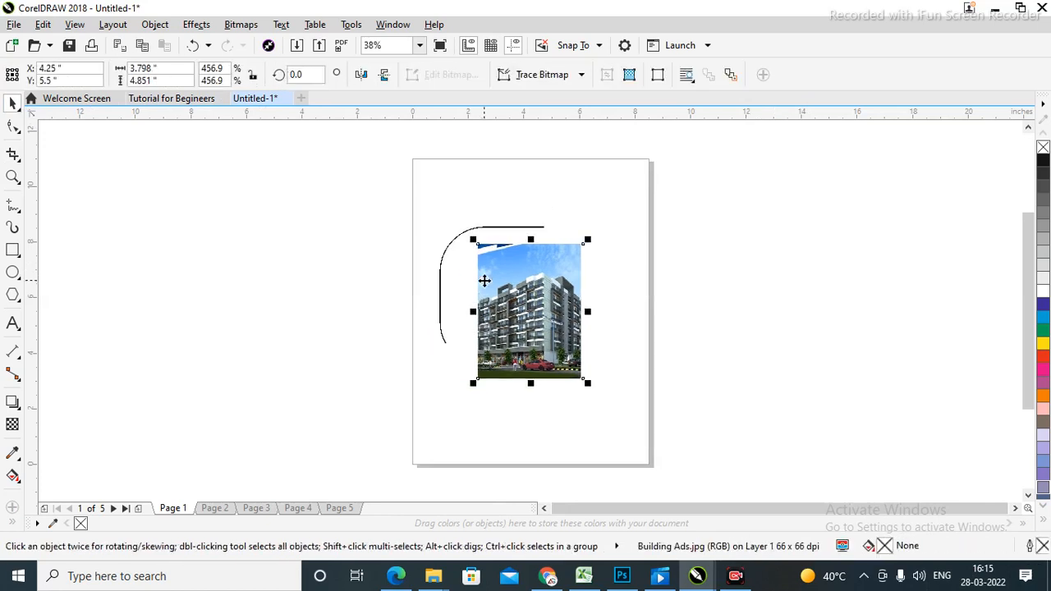
{"action": "left_click", "coordinate": [764, 286]}
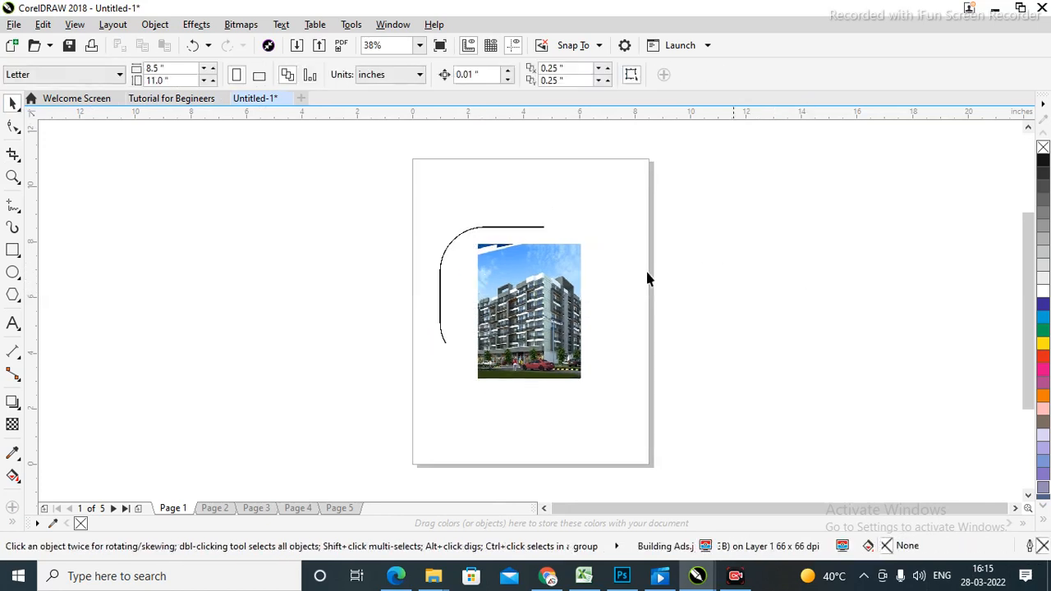
{"action": "left_click", "coordinate": [530, 314]}
{"action": "key", "text": "Delete"}
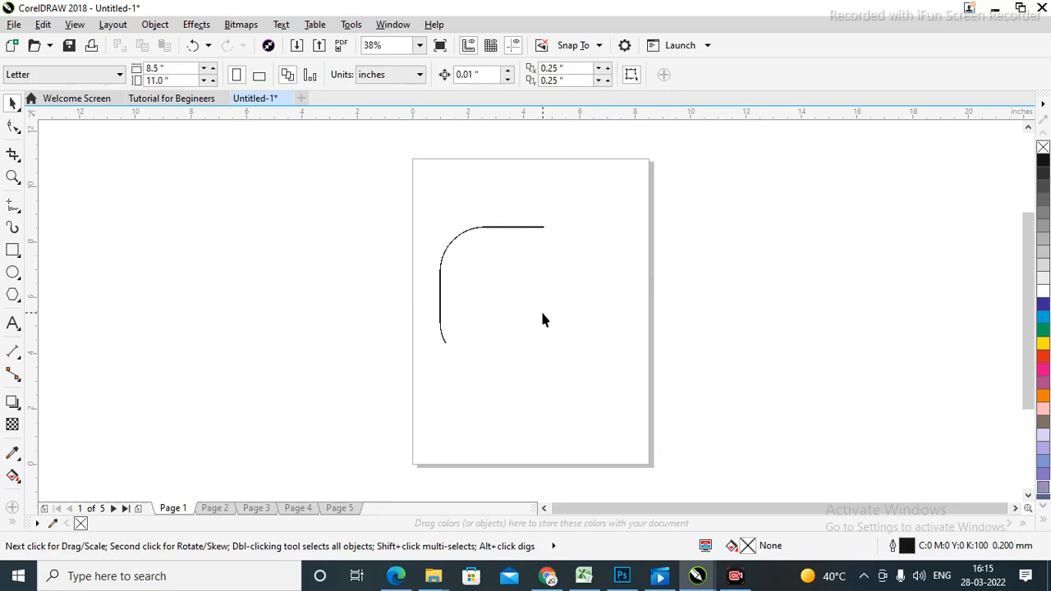
Marquee-select the leftover rounded-corner curve and delete it.
{"action": "left_click", "coordinate": [467, 232]}
{"action": "left_click_drag", "start_coordinate": [326, 199], "coordinate": [801, 393]}
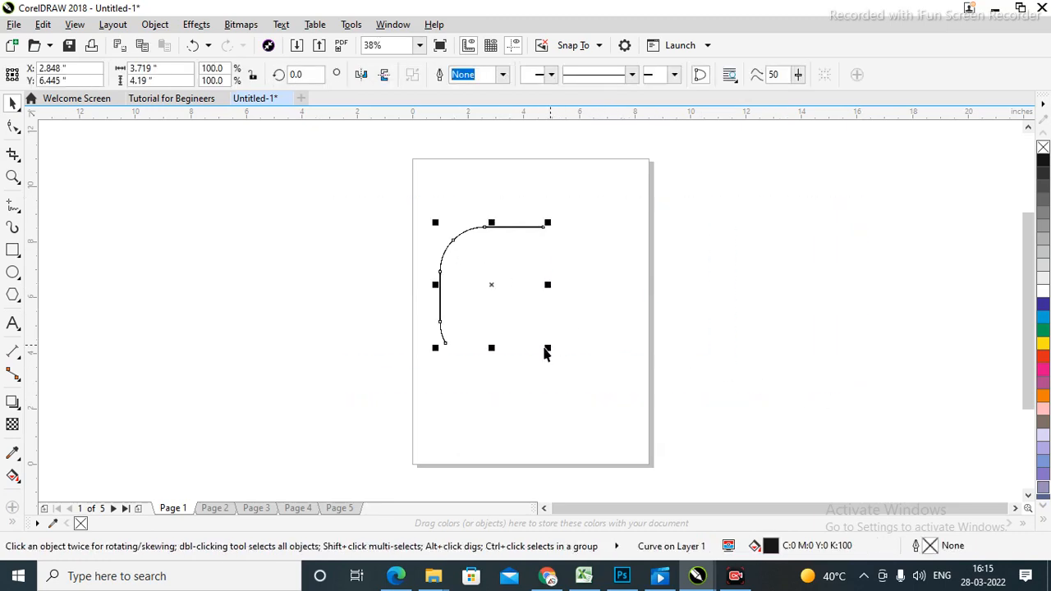
{"action": "key", "text": "Delete"}
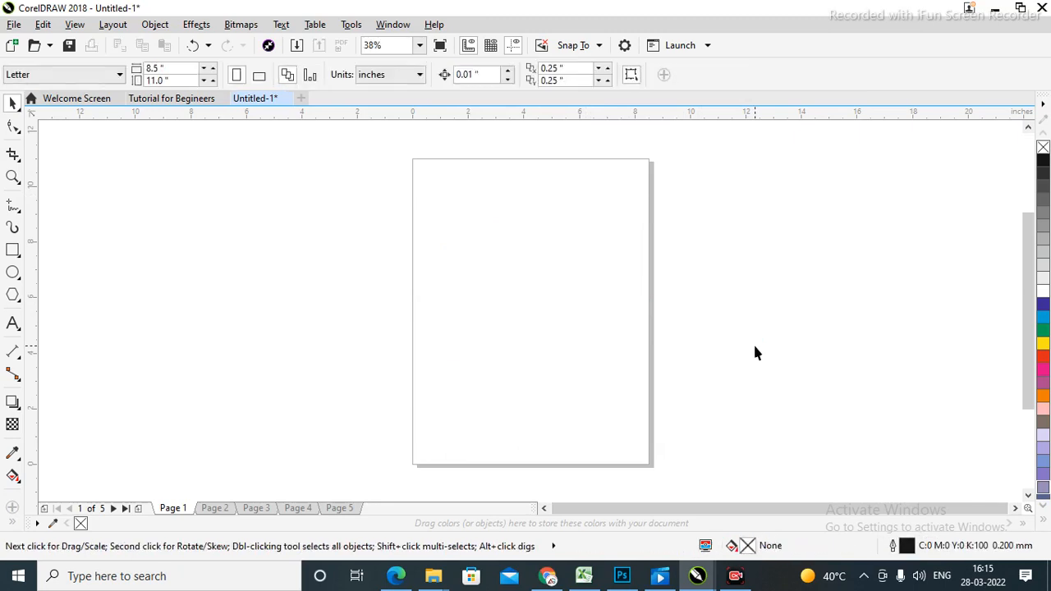
Choose the Pen tool from the Freehand flyout in the toolbox.
{"action": "right_click", "coordinate": [21, 217]}
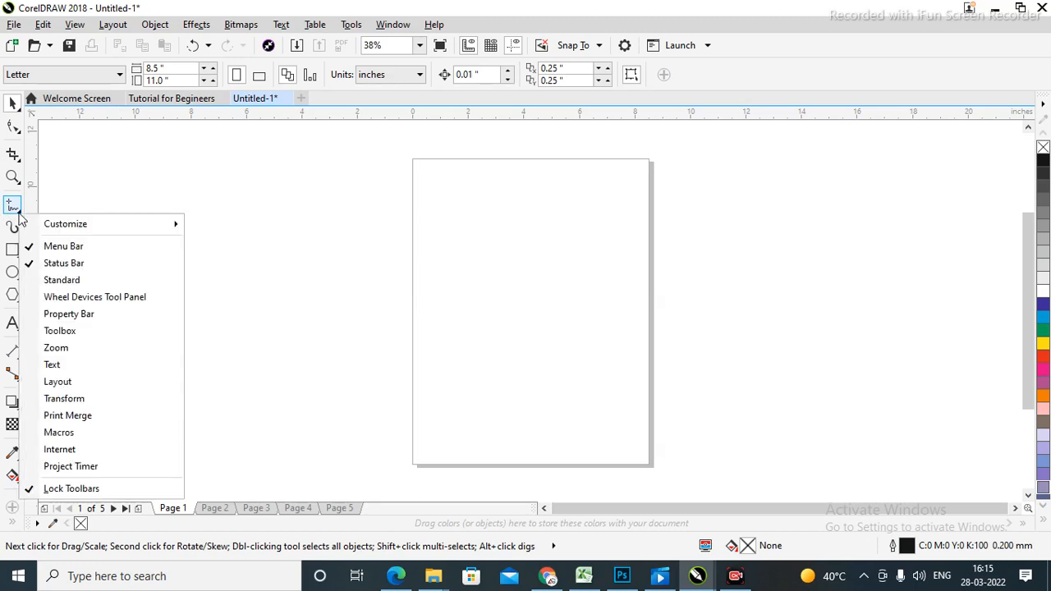
{"action": "left_click", "coordinate": [192, 209]}
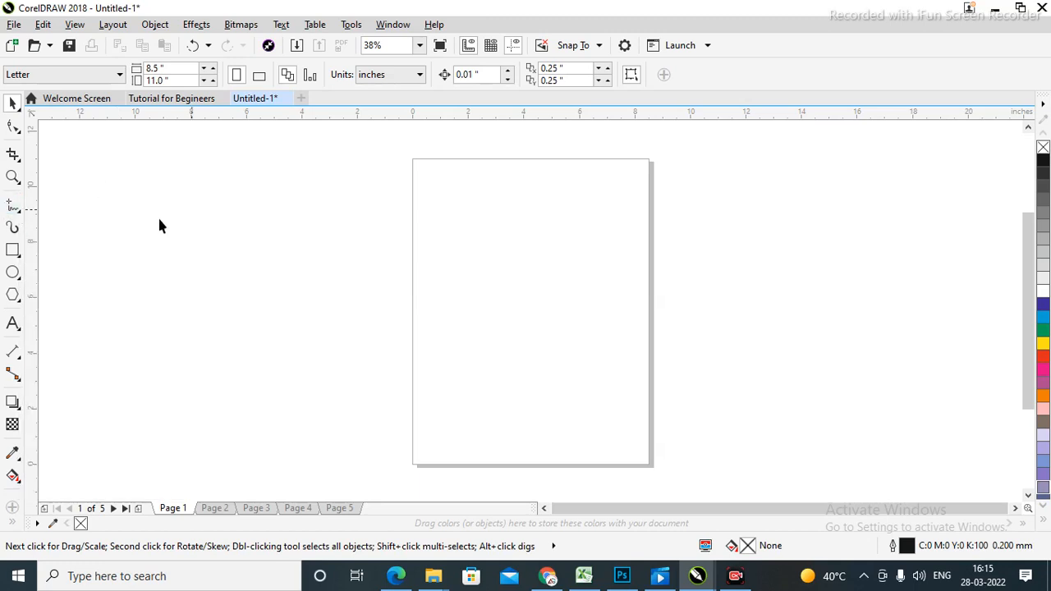
{"action": "left_click", "coordinate": [21, 217]}
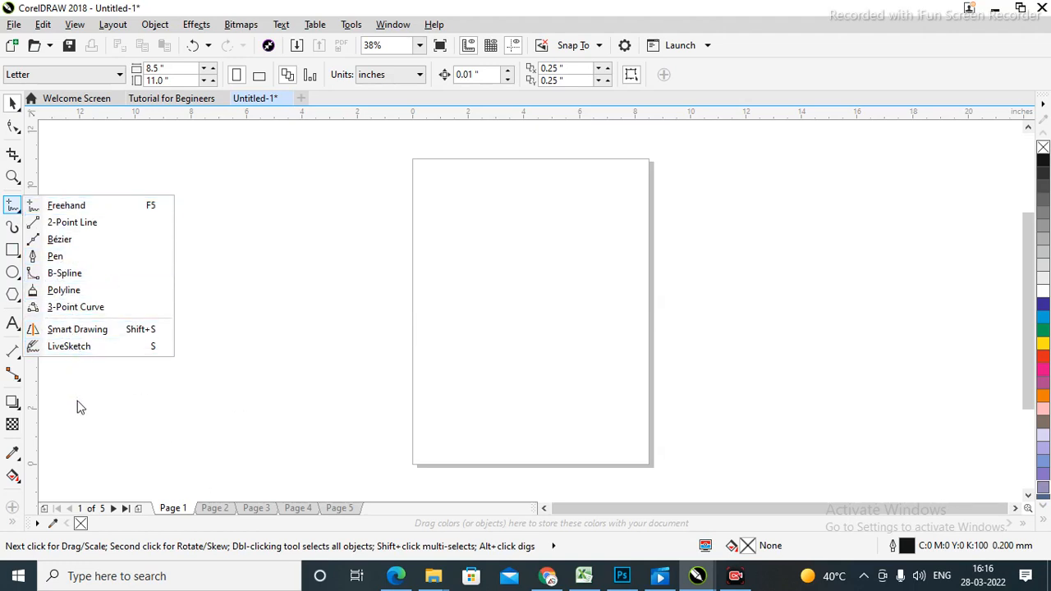
{"action": "left_click", "coordinate": [60, 263]}
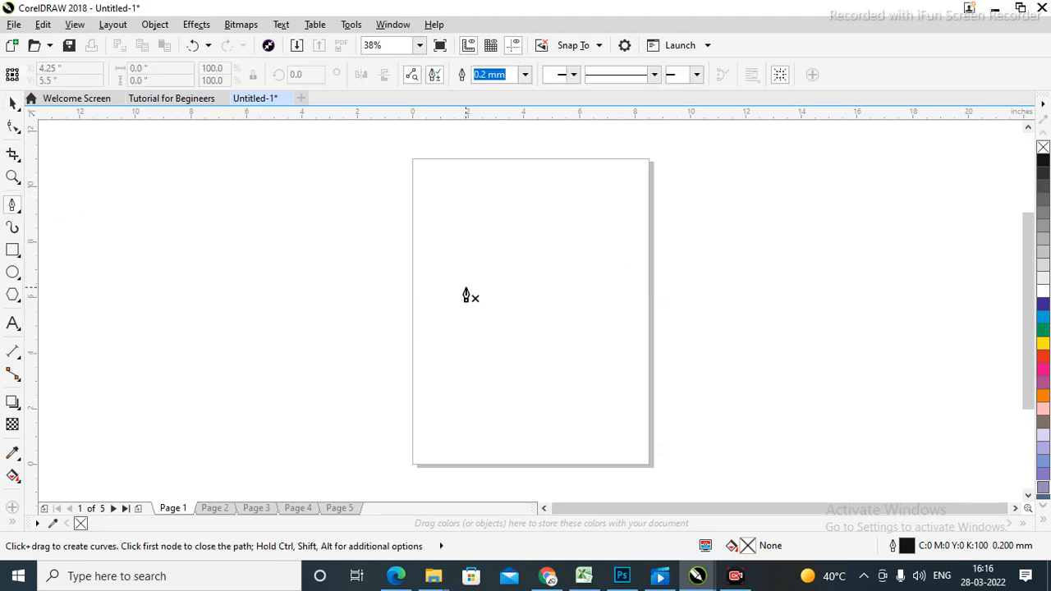
Start a Pen curve at the page's left edge, then undo the misplaced attempt.
{"action": "left_click_drag", "start_coordinate": [413, 288], "coordinate": [554, 161]}
{"action": "left_click", "coordinate": [750, 246]}
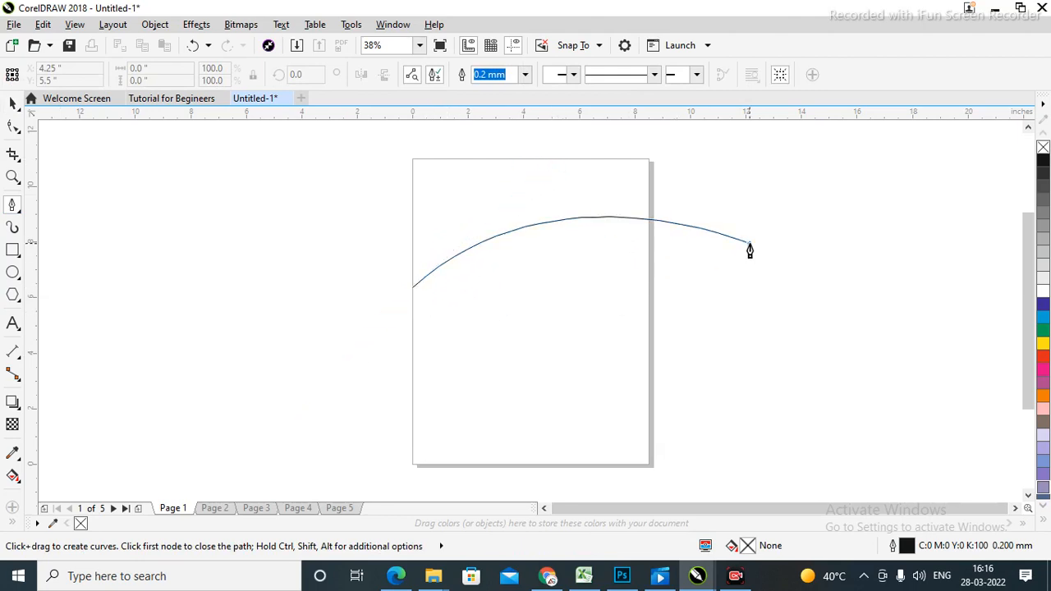
{"action": "key", "text": "ctrl+z"}
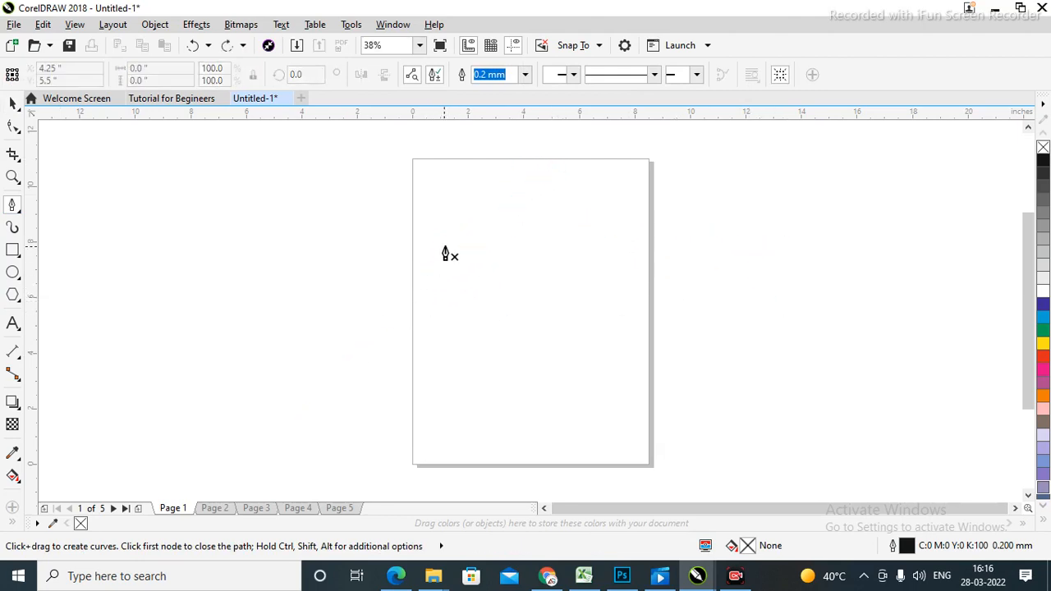
Draw the leaf from the left edge to a sharp top node, closing it with a curved side.
{"action": "left_click", "coordinate": [412, 289]}
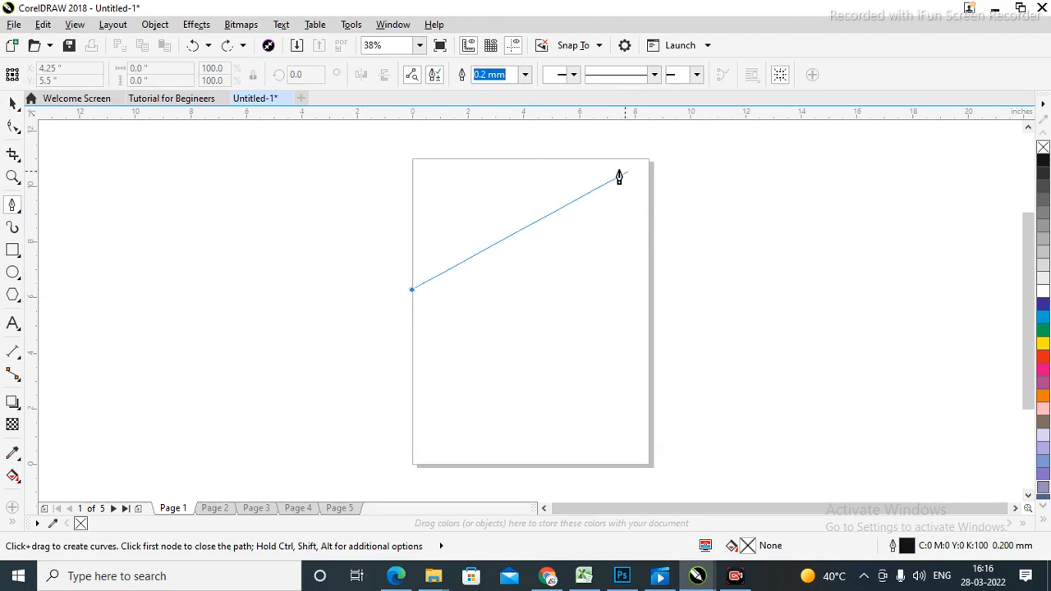
{"action": "left_click_drag", "start_coordinate": [545, 159], "coordinate": [678, 179]}
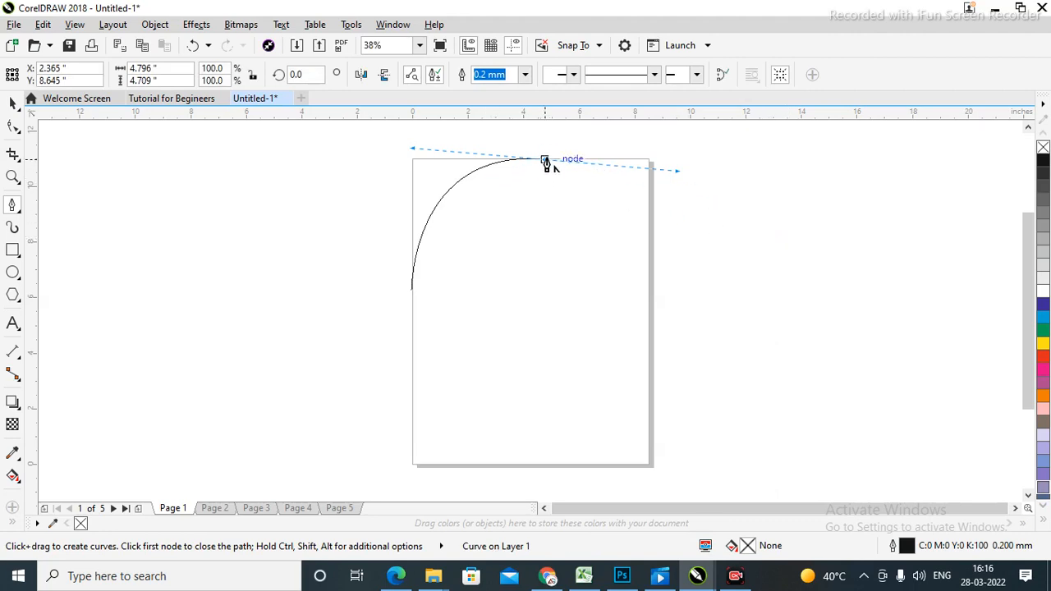
{"action": "left_click", "coordinate": [544, 161]}
{"action": "left_click", "coordinate": [413, 294]}
{"action": "left_click_drag", "start_coordinate": [413, 294], "coordinate": [555, 284]}
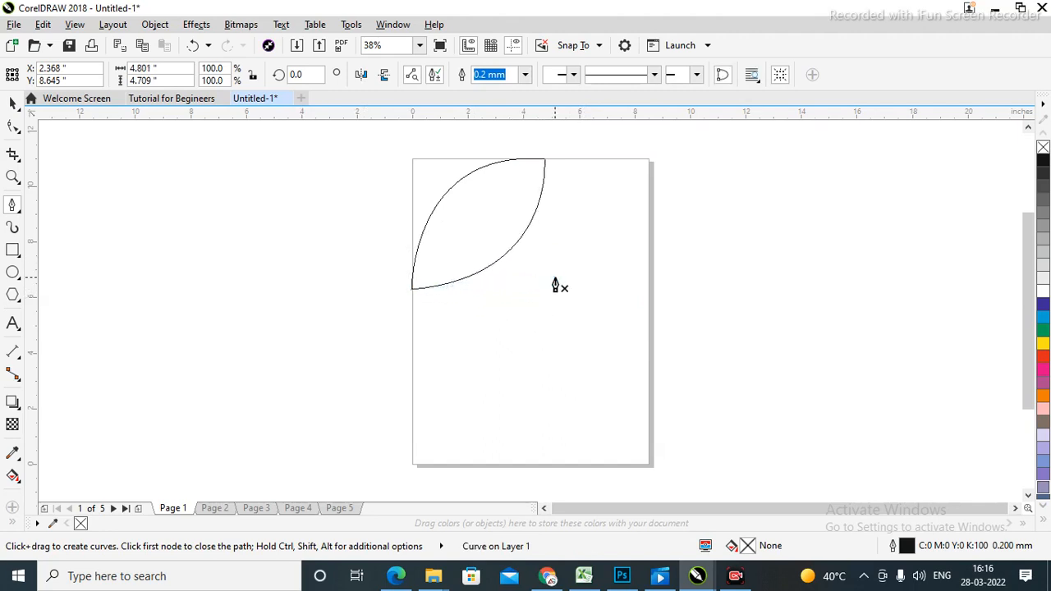
{"action": "left_click", "coordinate": [12, 103]}
Copy the leaf slightly down-right, fill the copy green, and delete the outline-only original.
{"action": "left_click", "coordinate": [609, 213]}
{"action": "left_click_drag", "start_coordinate": [484, 236], "coordinate": [503, 245]}
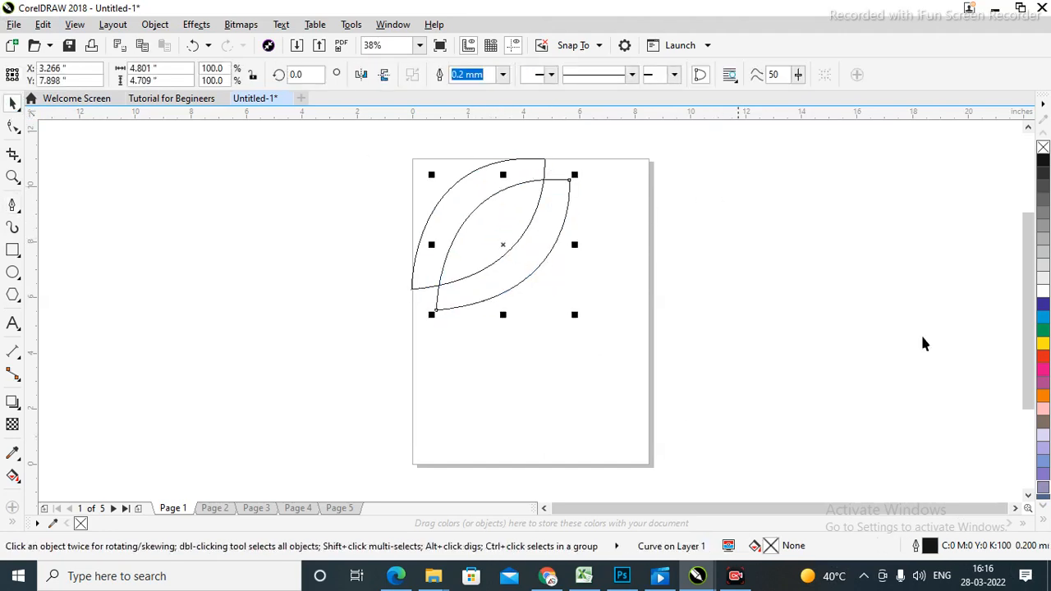
{"action": "left_click", "coordinate": [1042, 333]}
{"action": "left_click", "coordinate": [785, 255]}
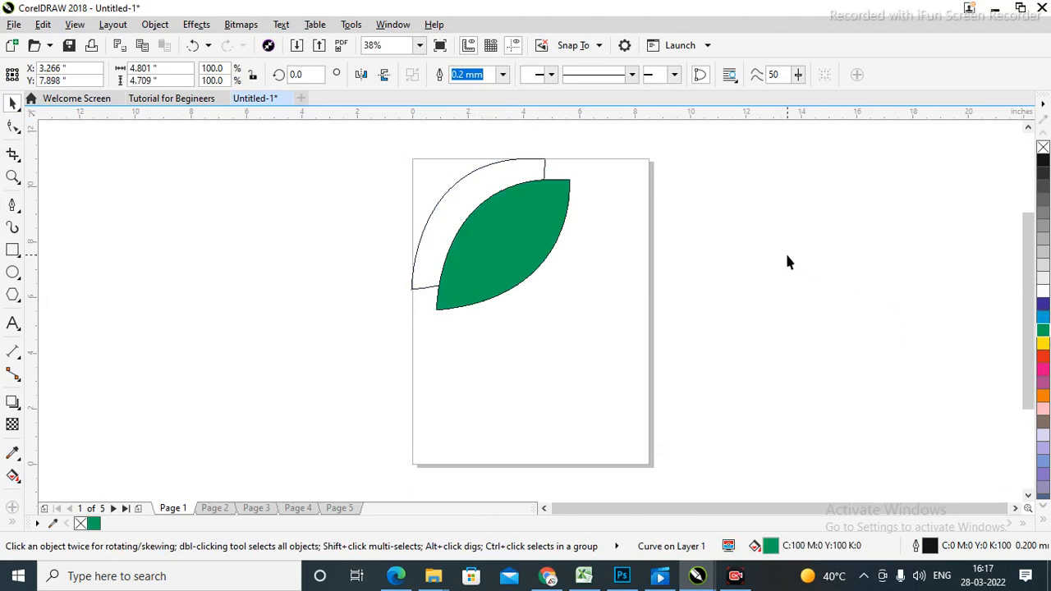
{"action": "left_click", "coordinate": [447, 219]}
{"action": "key", "text": "Delete"}
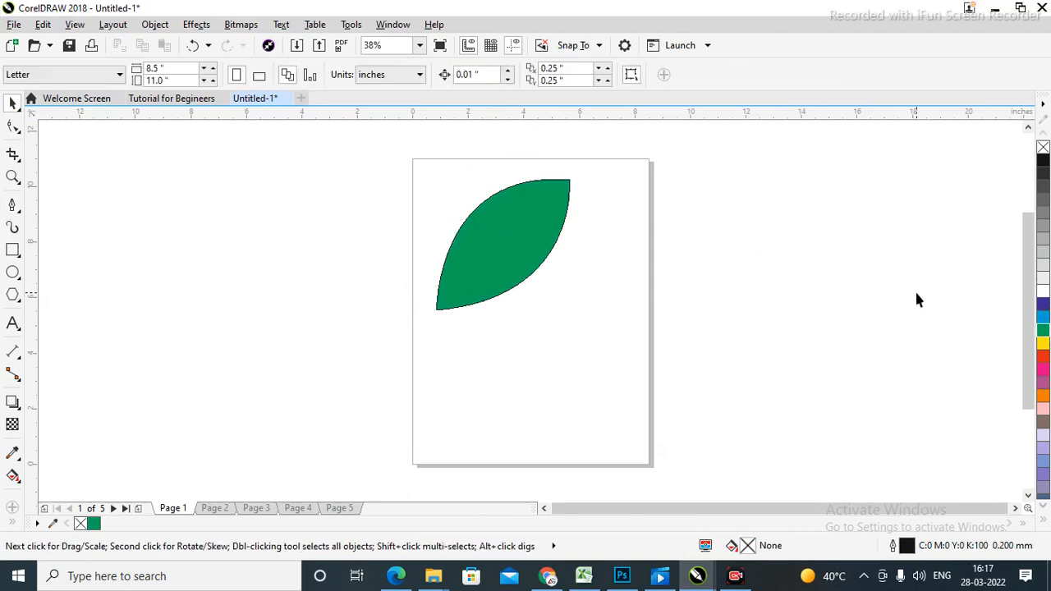
Set the green leaf's outline width to None.
{"action": "left_click", "coordinate": [505, 252]}
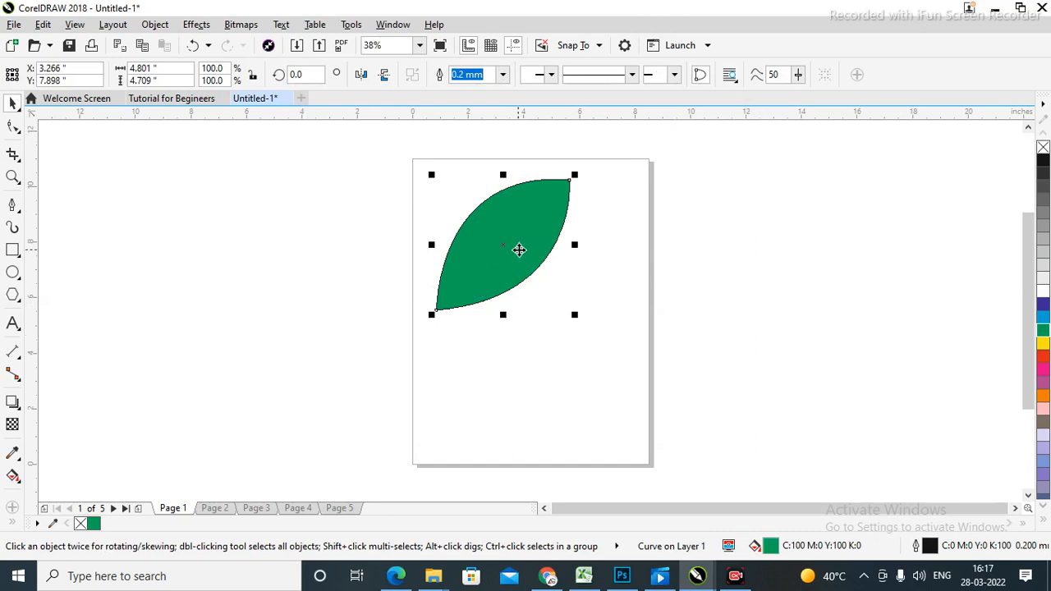
{"action": "left_click", "coordinate": [503, 74]}
{"action": "left_click", "coordinate": [462, 92]}
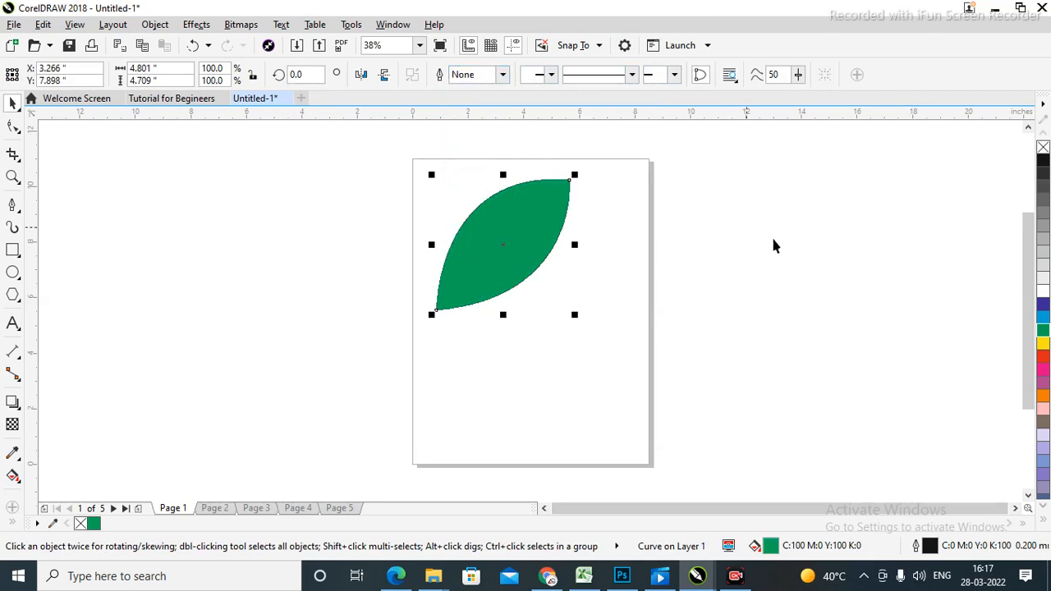
{"action": "left_click", "coordinate": [577, 263]}
{"action": "left_click", "coordinate": [500, 258]}
{"action": "left_click", "coordinate": [657, 202]}
{"action": "left_click", "coordinate": [493, 239]}
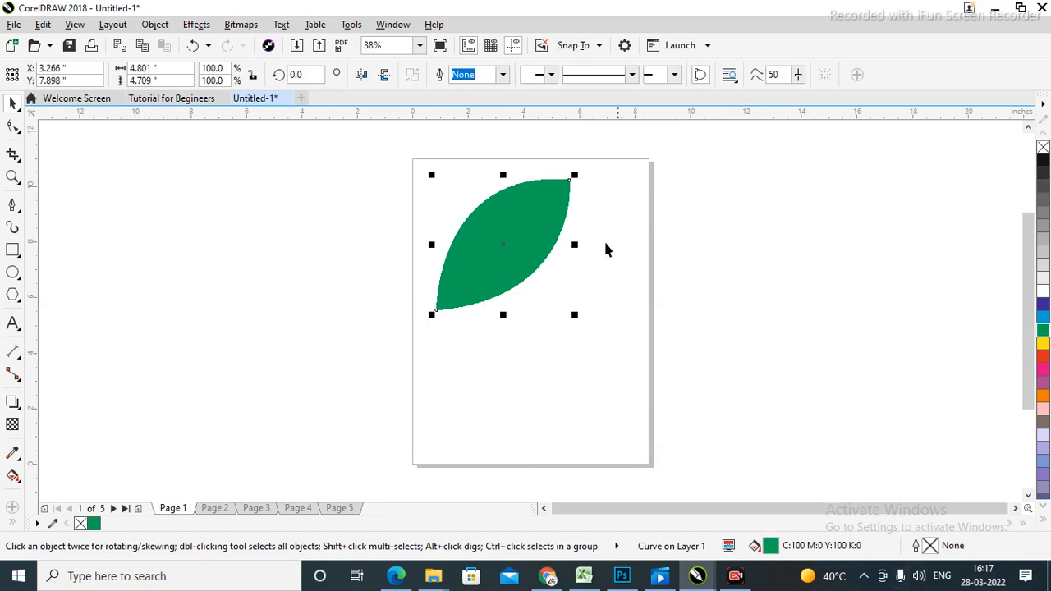
Give the leaf a fountain fill from green to near-black dark green (C92 M30 Y100 K82).
{"action": "left_click", "coordinate": [12, 477]}
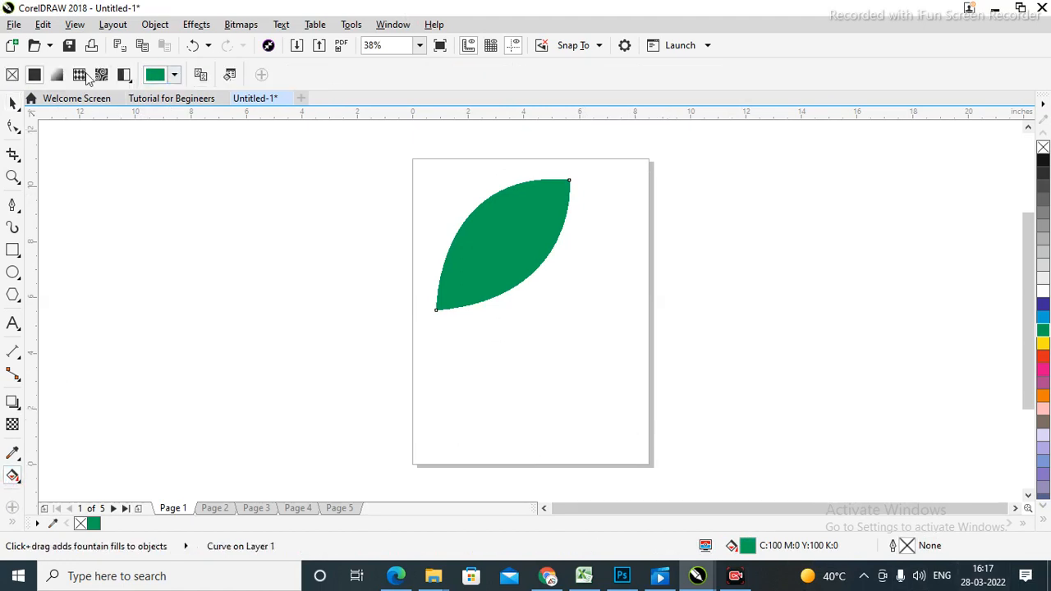
{"action": "left_click", "coordinate": [57, 74]}
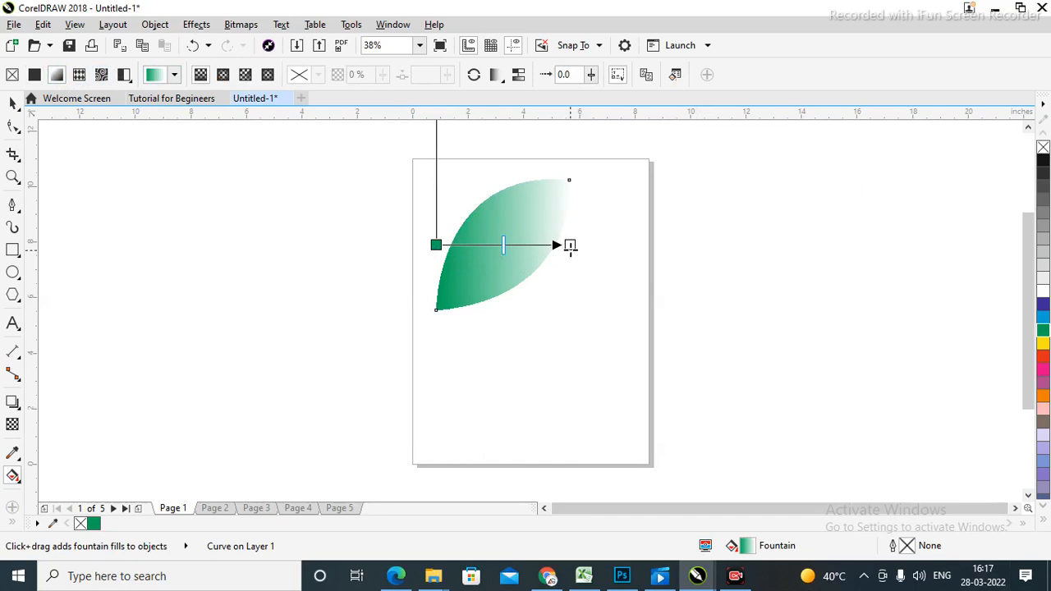
{"action": "left_click", "coordinate": [569, 244]}
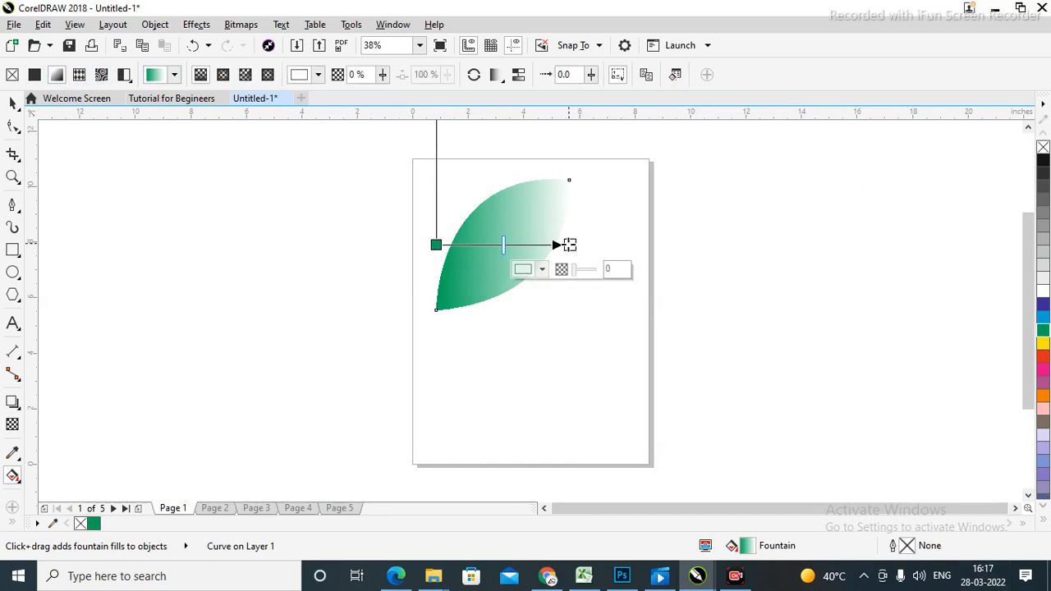
{"action": "left_click", "coordinate": [529, 270]}
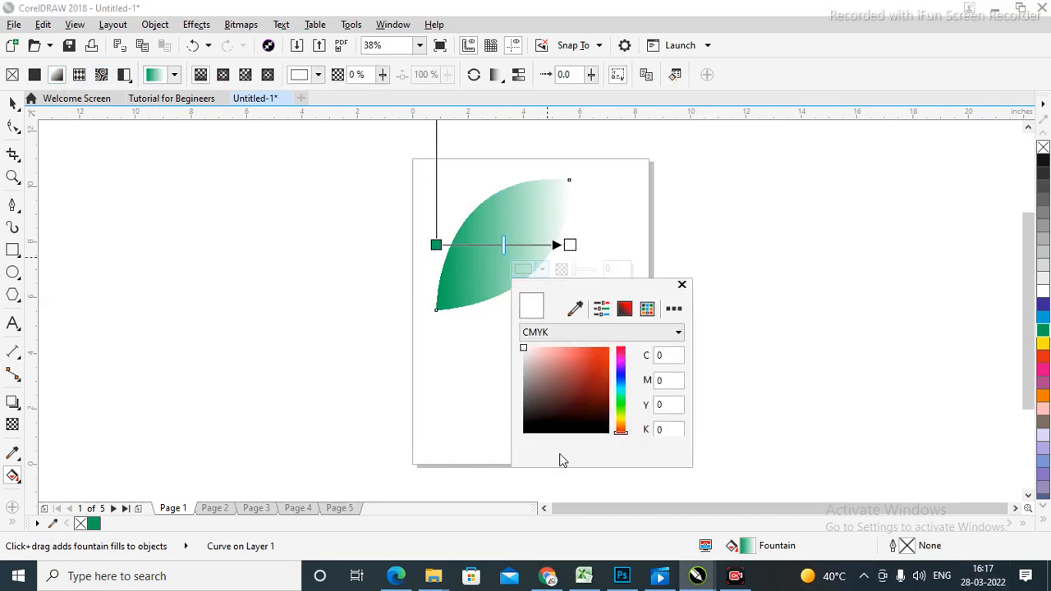
{"action": "left_click", "coordinate": [621, 402]}
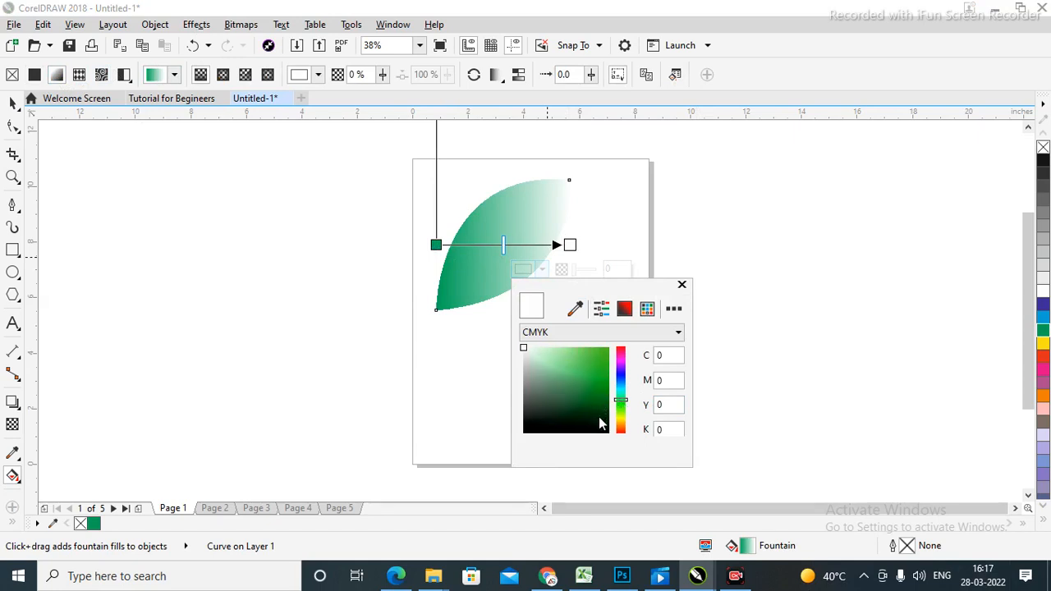
{"action": "left_click", "coordinate": [598, 417]}
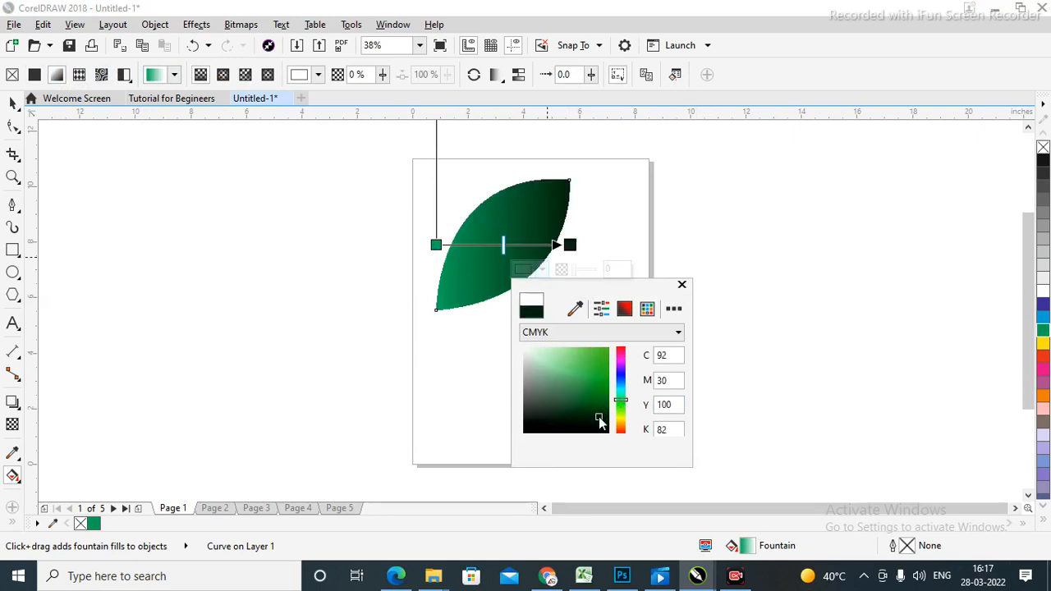
{"action": "left_click", "coordinate": [681, 285]}
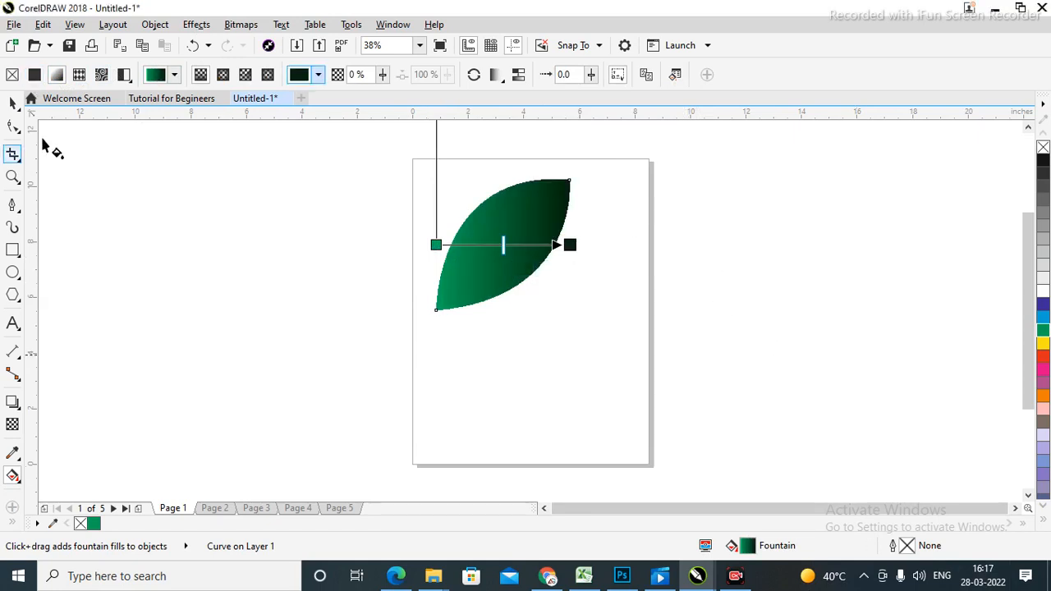
{"action": "left_click", "coordinate": [13, 102]}
{"action": "left_click", "coordinate": [672, 271]}
{"action": "left_click", "coordinate": [495, 225]}
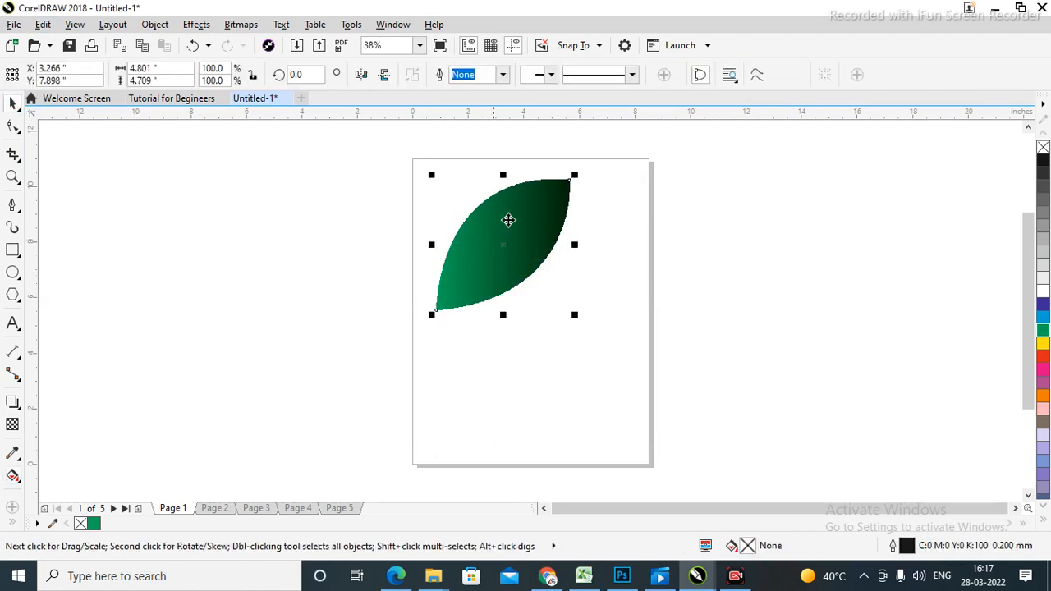
Drop two offset copies of the leaf down-left, giving the first a white outline.
{"action": "left_click_drag", "start_coordinate": [547, 219], "coordinate": [513, 256]}
{"action": "right_click", "coordinate": [513, 255]}
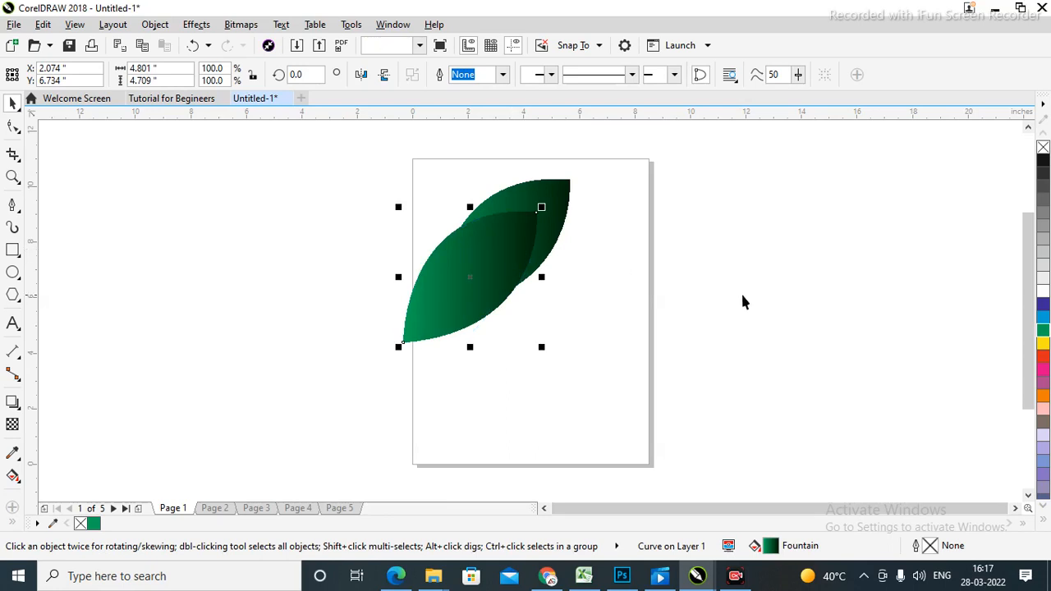
{"action": "left_click", "coordinate": [748, 302]}
{"action": "left_click", "coordinate": [481, 274]}
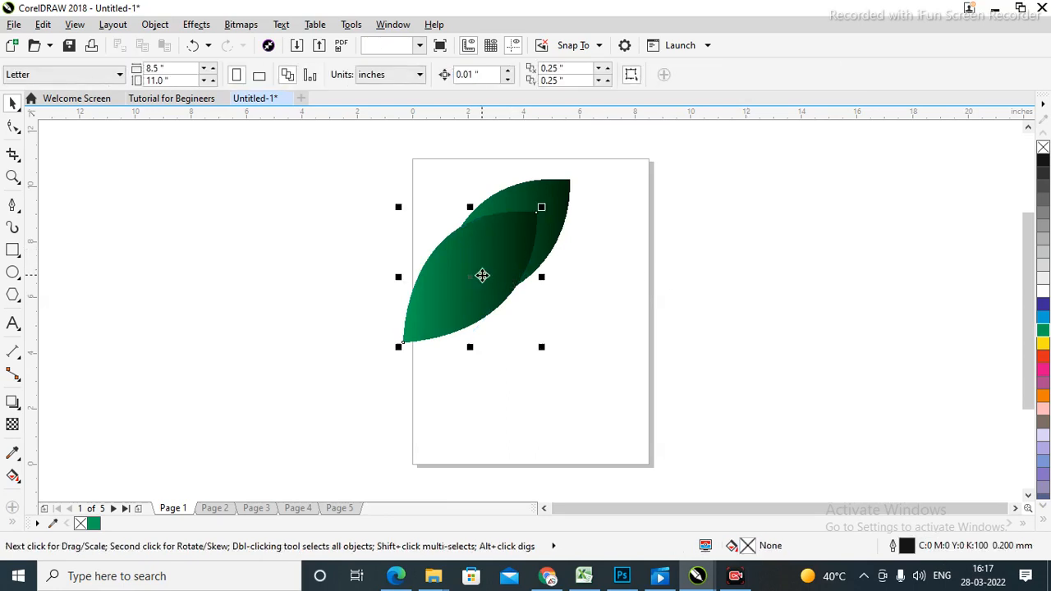
{"action": "right_click", "coordinate": [1044, 294]}
{"action": "left_click", "coordinate": [802, 280]}
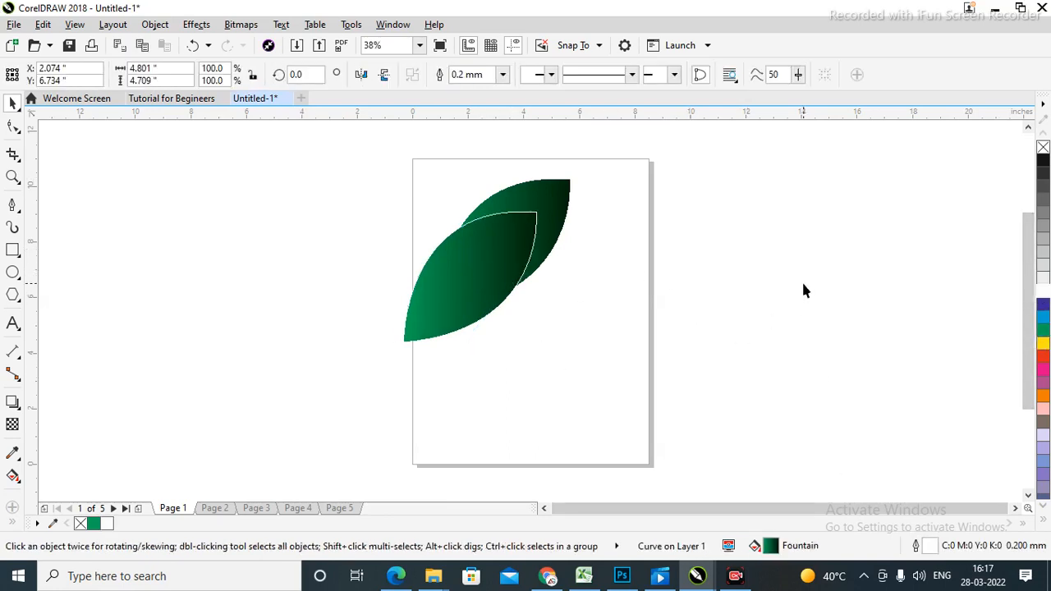
{"action": "left_click_drag", "start_coordinate": [483, 261], "coordinate": [439, 292]}
{"action": "right_click", "coordinate": [440, 292]}
{"action": "left_click", "coordinate": [812, 246]}
{"action": "left_click_drag", "start_coordinate": [677, 440], "coordinate": [677, 441]}
{"action": "left_click", "coordinate": [814, 244]}
Delete the middle, lower-left and original green leaves, emptying the page.
{"action": "left_click", "coordinate": [527, 243]}
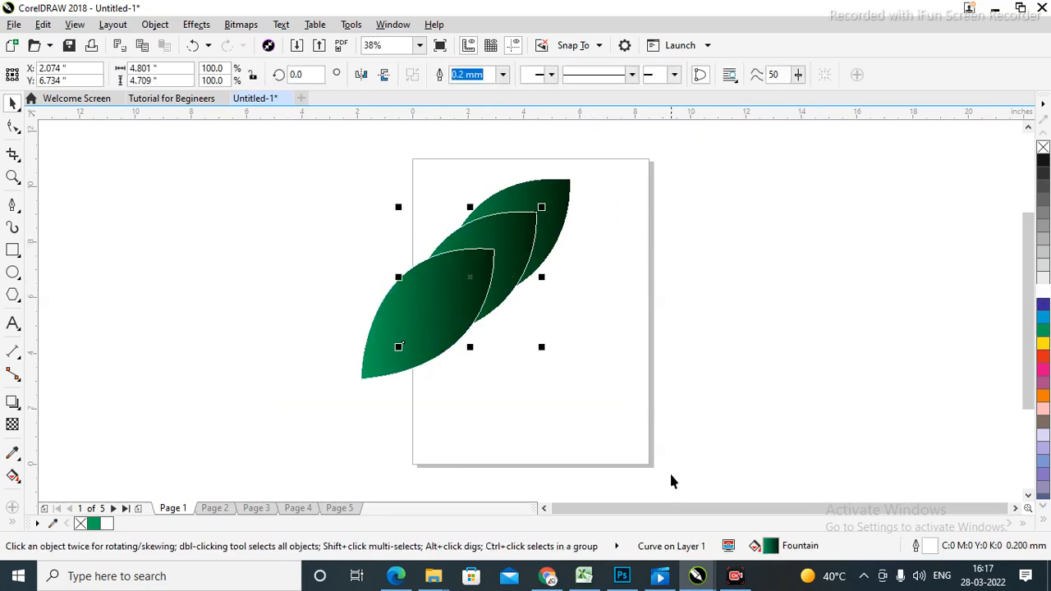
{"action": "key", "text": "Delete"}
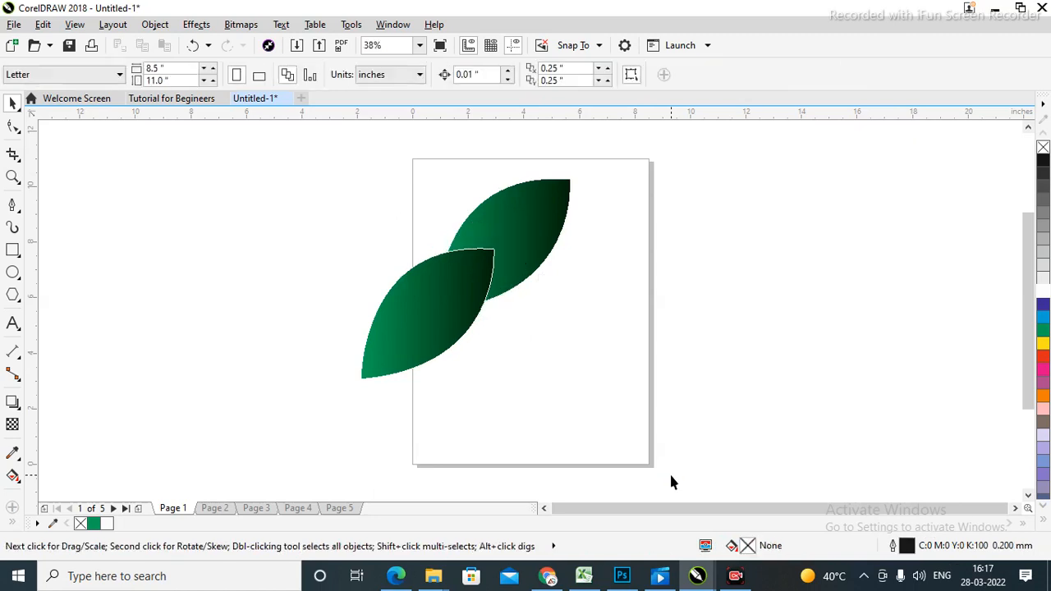
{"action": "left_click", "coordinate": [424, 323]}
{"action": "key", "text": "Delete"}
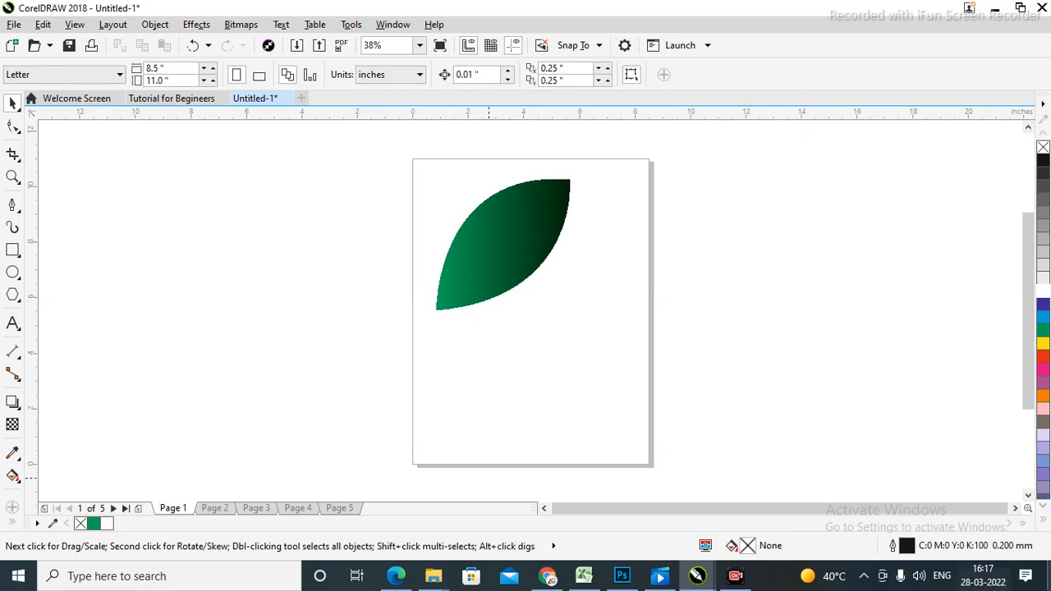
{"action": "left_click", "coordinate": [503, 252]}
{"action": "key", "text": "Delete"}
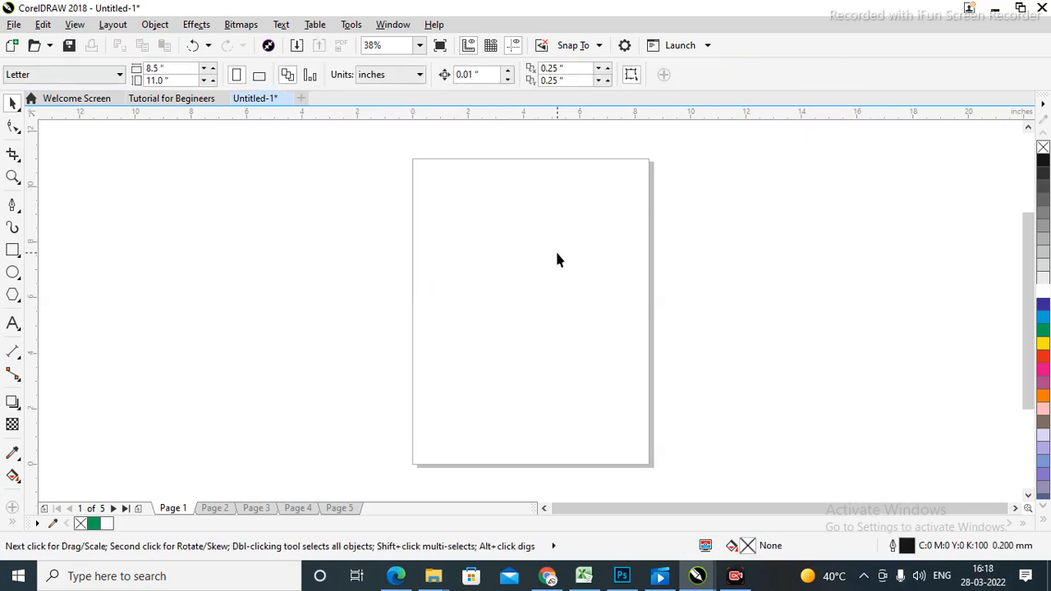
{"action": "left_click", "coordinate": [12, 205]}
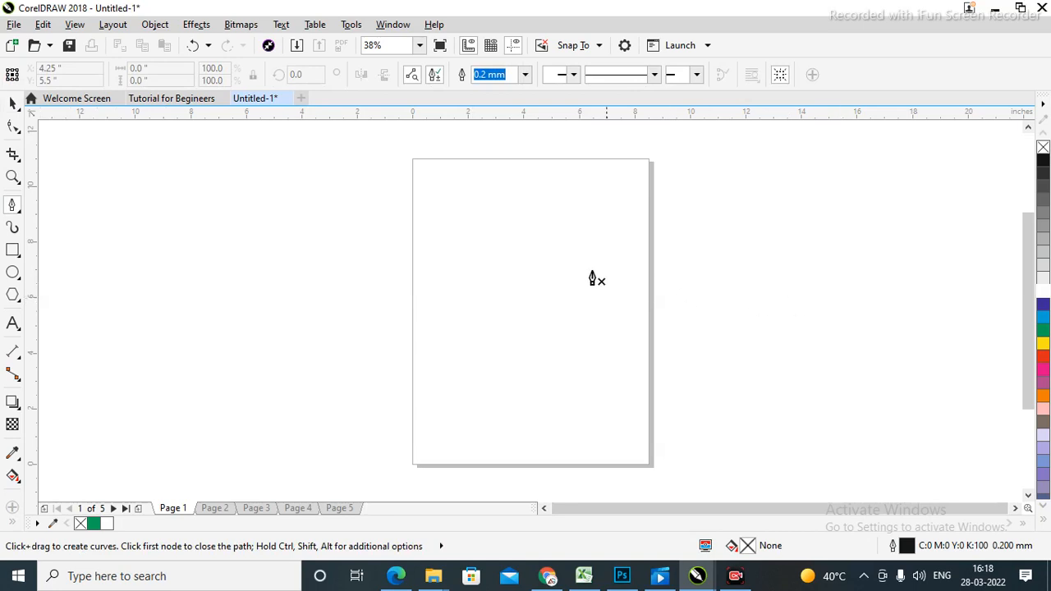
{"action": "left_click", "coordinate": [413, 229]}
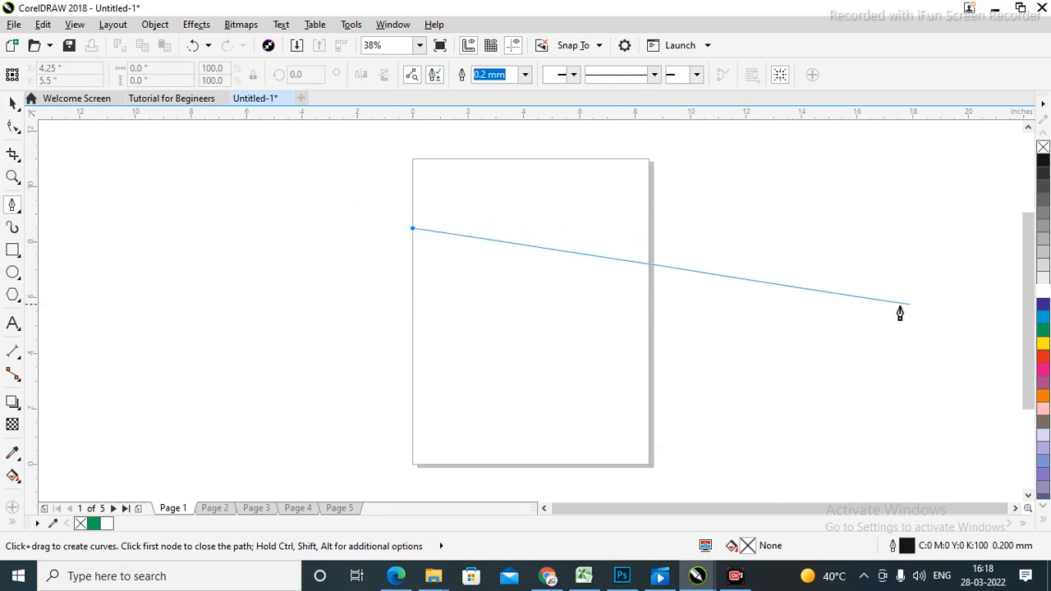
{"action": "left_click", "coordinate": [887, 356]}
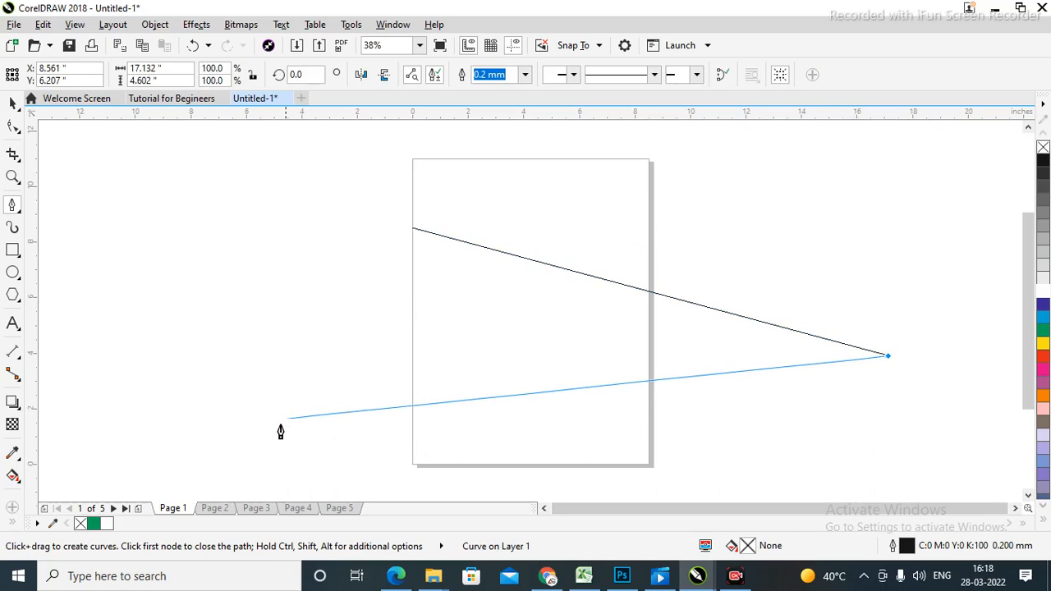
{"action": "left_click", "coordinate": [197, 449]}
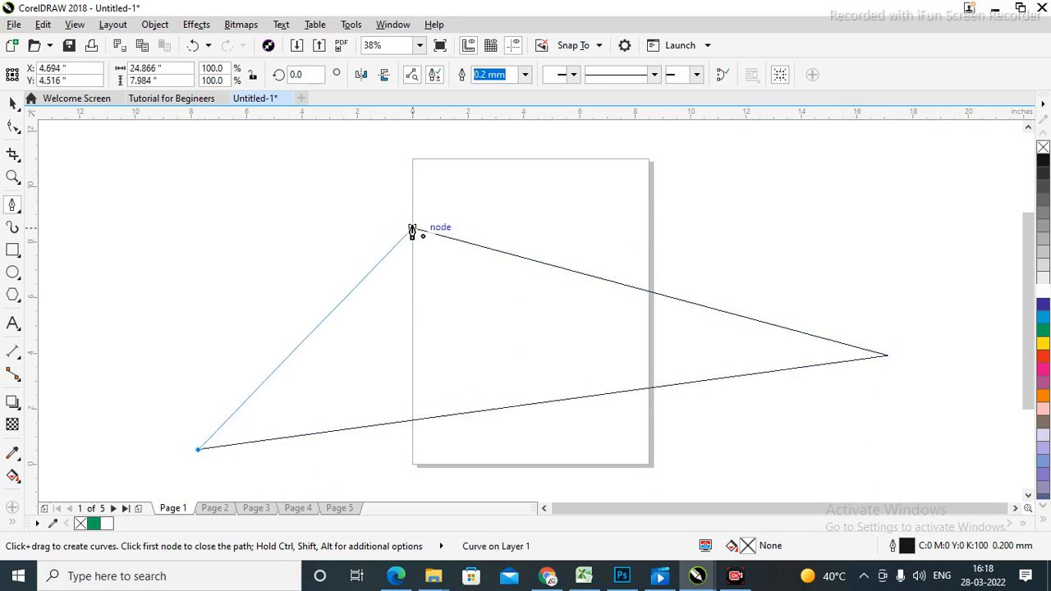
{"action": "left_click", "coordinate": [412, 230]}
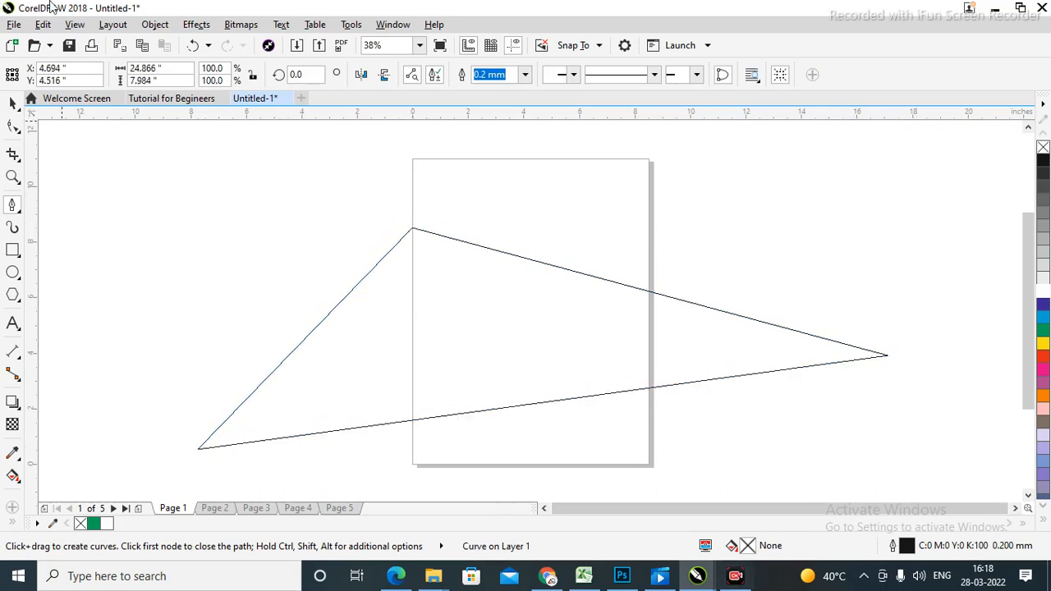
{"action": "left_click", "coordinate": [13, 109]}
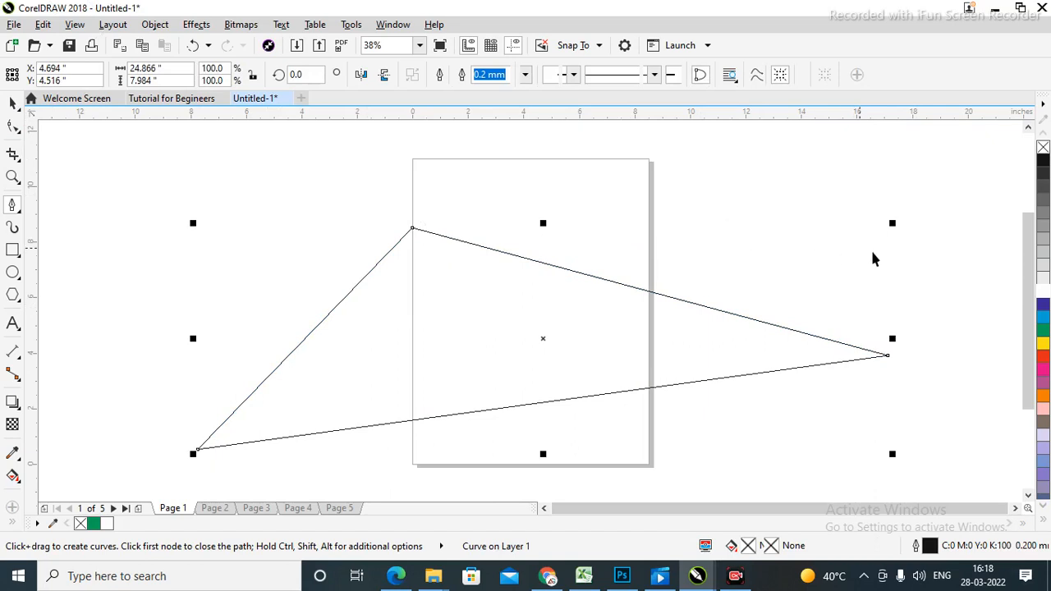
{"action": "left_click", "coordinate": [934, 193]}
{"action": "left_click", "coordinate": [531, 327]}
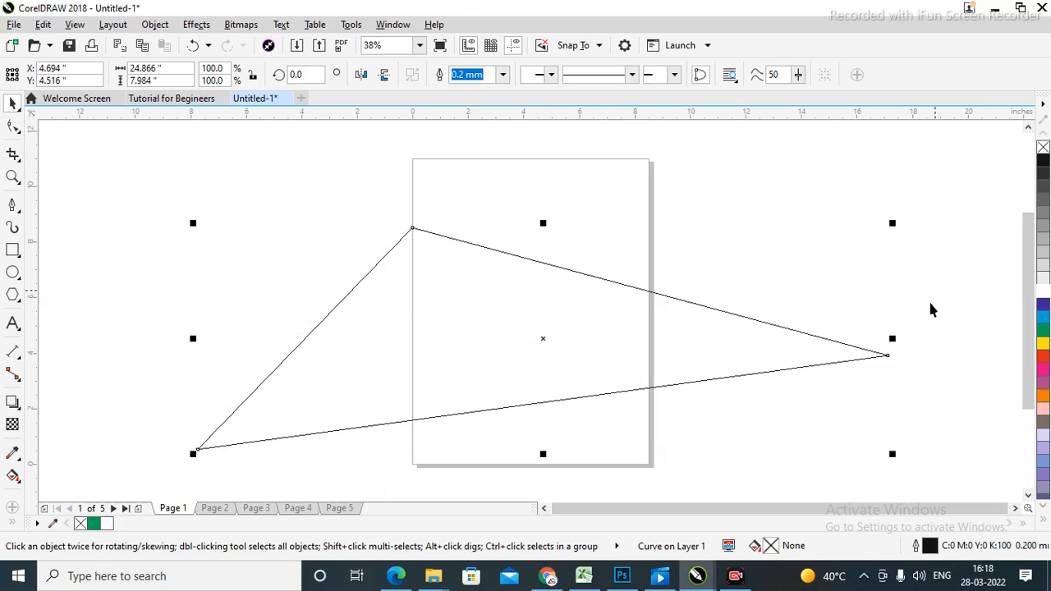
{"action": "left_click", "coordinate": [972, 239]}
{"action": "left_click", "coordinate": [635, 319]}
{"action": "key", "text": "Delete"}
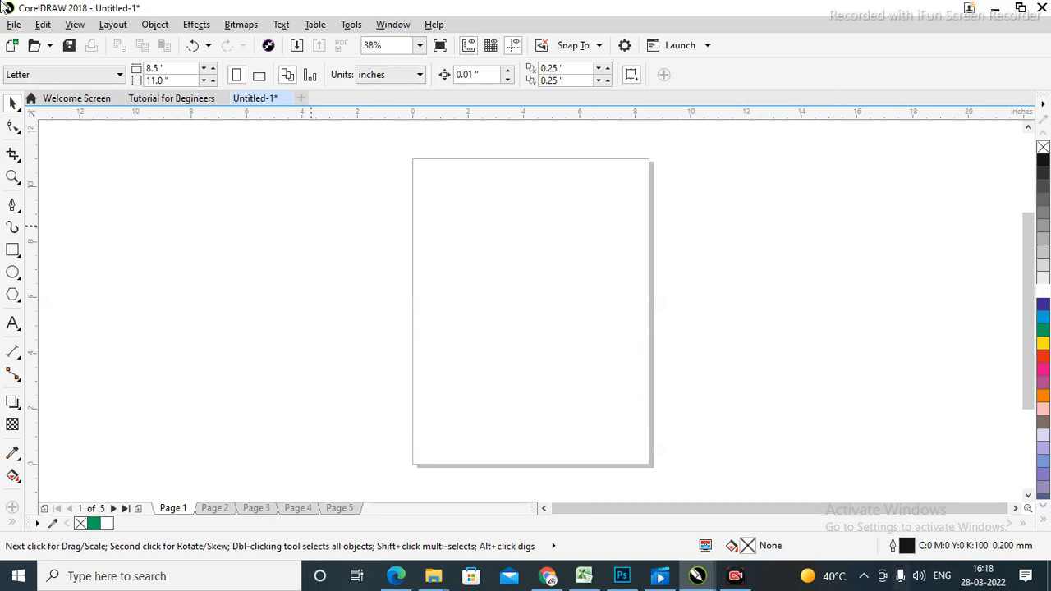
Draw a closed swoosh-shaped curve across the page with the Pen tool.
{"action": "left_click", "coordinate": [19, 215]}
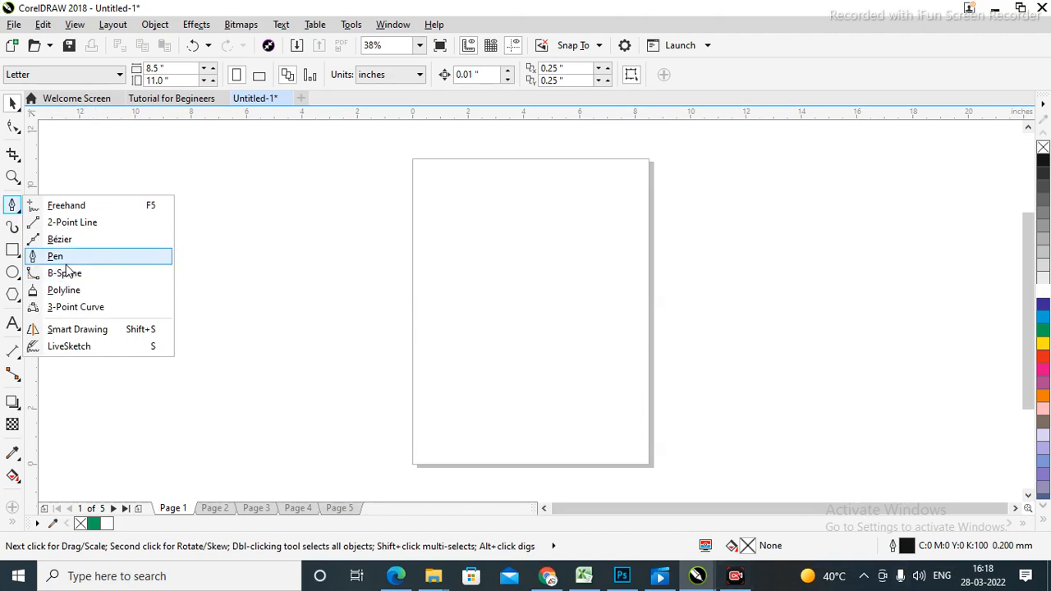
{"action": "left_click", "coordinate": [66, 261]}
{"action": "left_click", "coordinate": [326, 272]}
{"action": "left_click_drag", "start_coordinate": [681, 268], "coordinate": [931, 156]}
{"action": "left_click_drag", "start_coordinate": [984, 241], "coordinate": [1011, 339]}
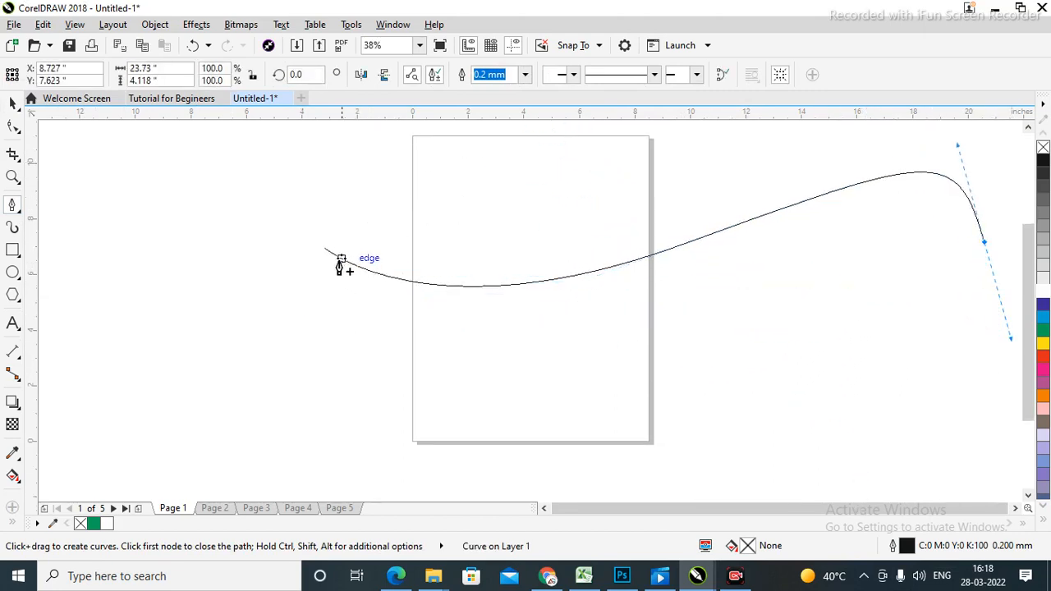
{"action": "left_click_drag", "start_coordinate": [326, 248], "coordinate": [504, 468]}
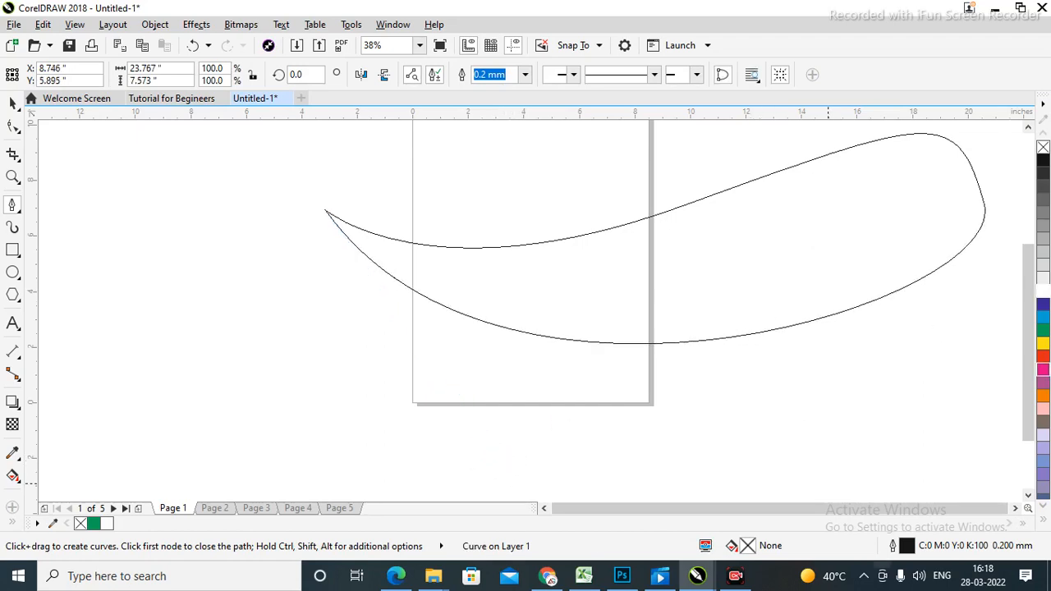
{"action": "left_click", "coordinate": [12, 103]}
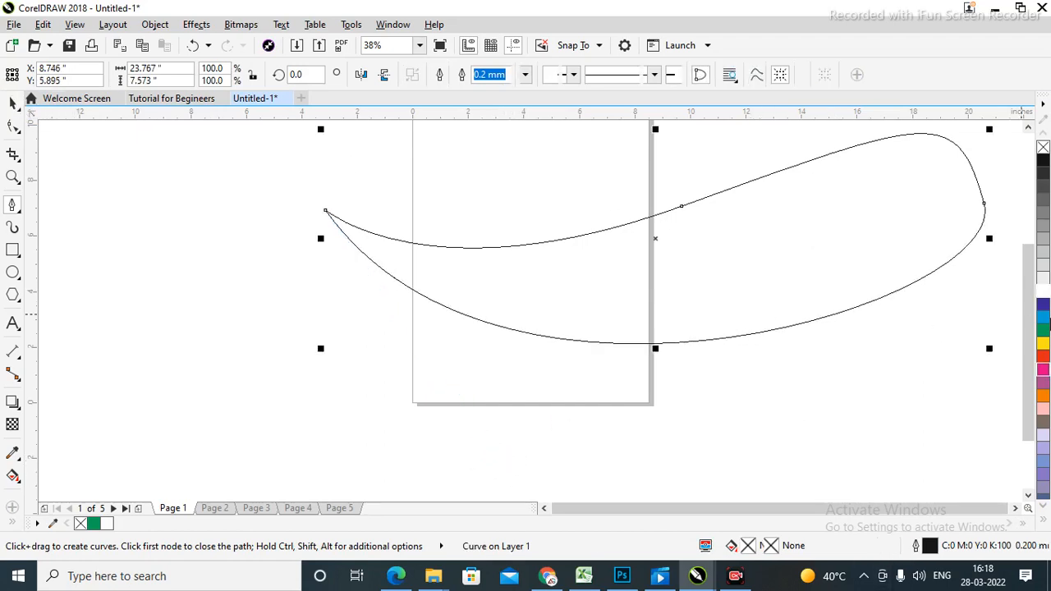
Scale the curve down to 23.7%, reposition it, and zoom to it with Shift+F2.
{"action": "left_click_drag", "start_coordinate": [991, 349], "coordinate": [567, 314]}
{"action": "left_click", "coordinate": [633, 211]}
{"action": "key", "text": "shift+F2"}
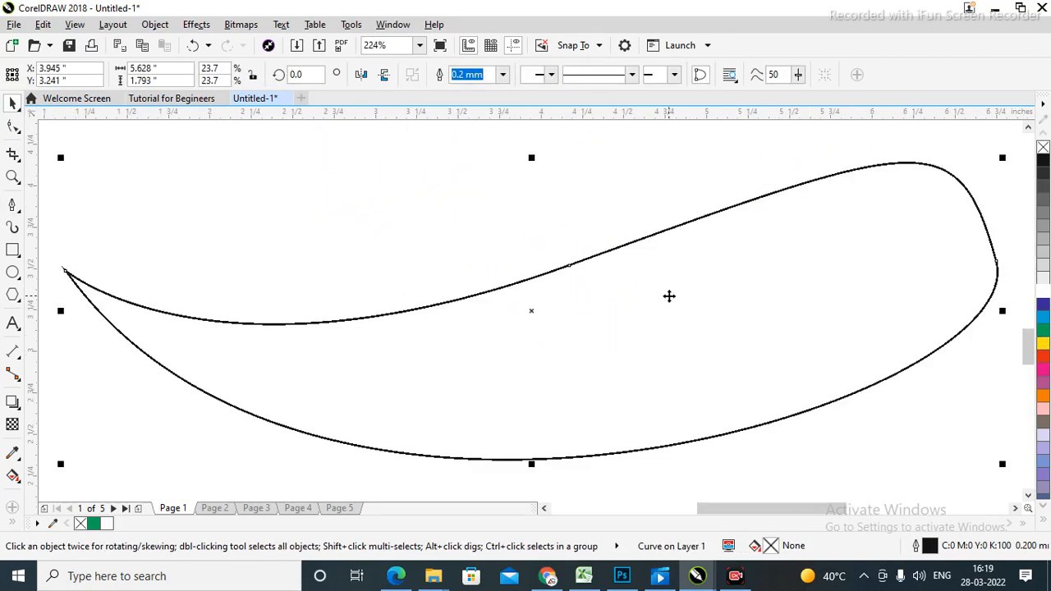
Fill the curved blade shape with red (C0 M100 Y100 K0) from the palette.
{"action": "left_click", "coordinate": [1043, 355]}
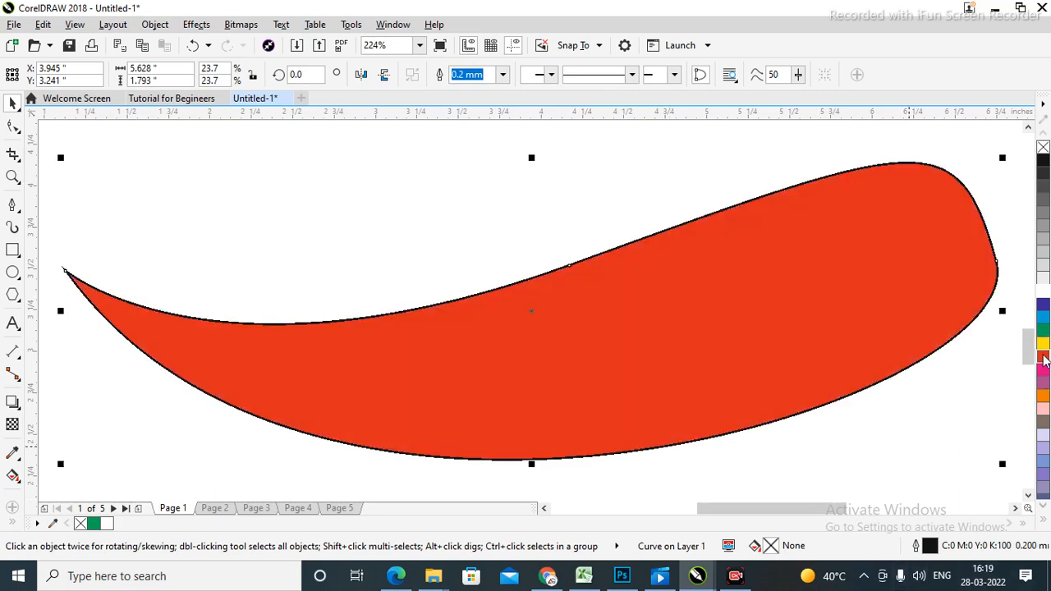
{"action": "scroll", "coordinate": [580, 331], "scroll_direction": "down", "scroll_amount": 3}
{"action": "left_click", "coordinate": [920, 261]}
{"action": "left_click", "coordinate": [614, 329]}
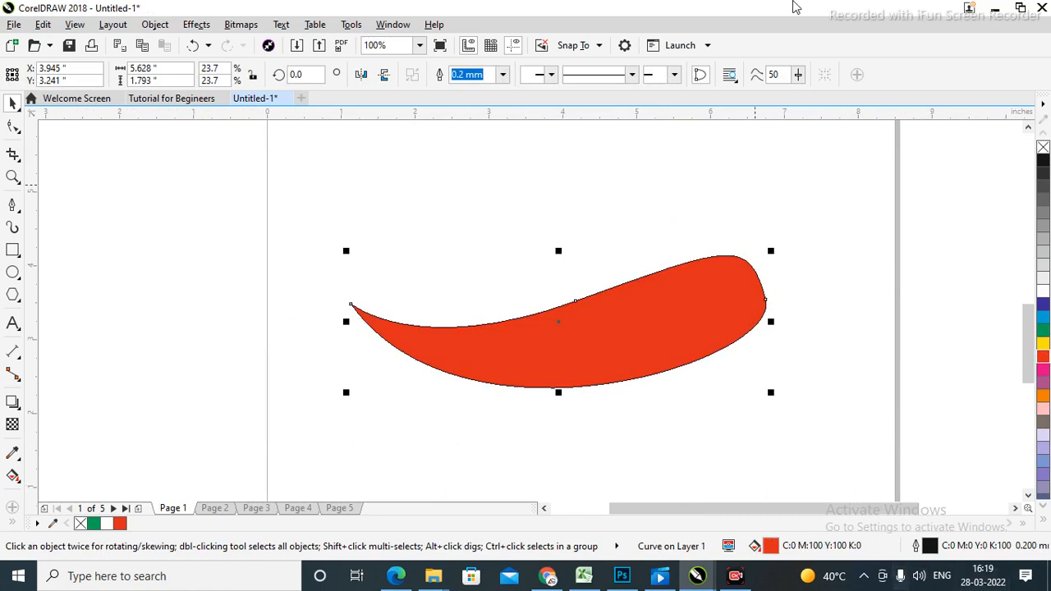
Try setting the outline width to None, then undo to keep the 0.2 mm black outline.
{"action": "left_click", "coordinate": [635, 79]}
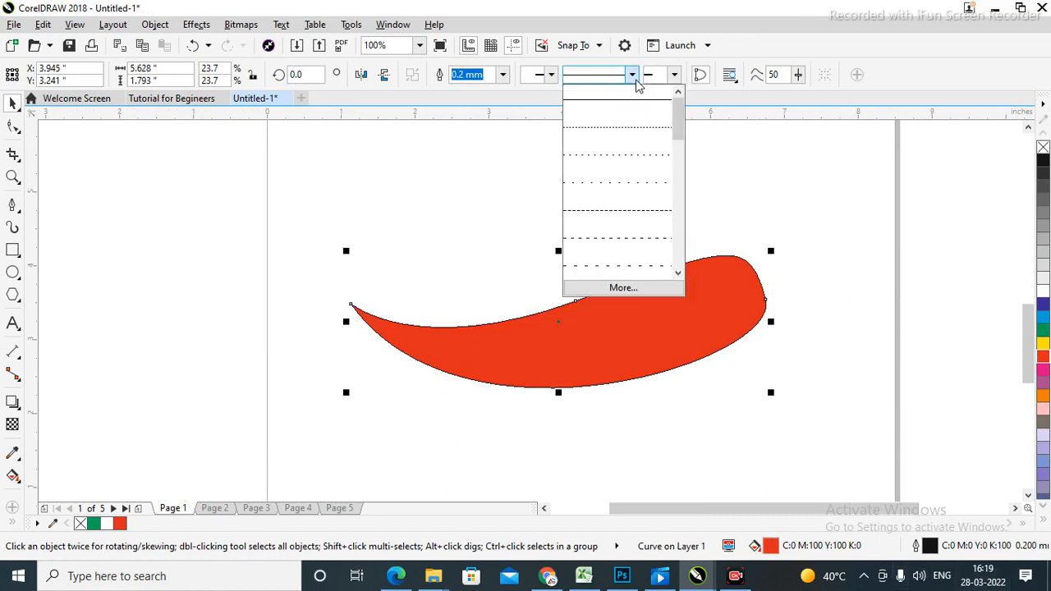
{"action": "left_click", "coordinate": [977, 233]}
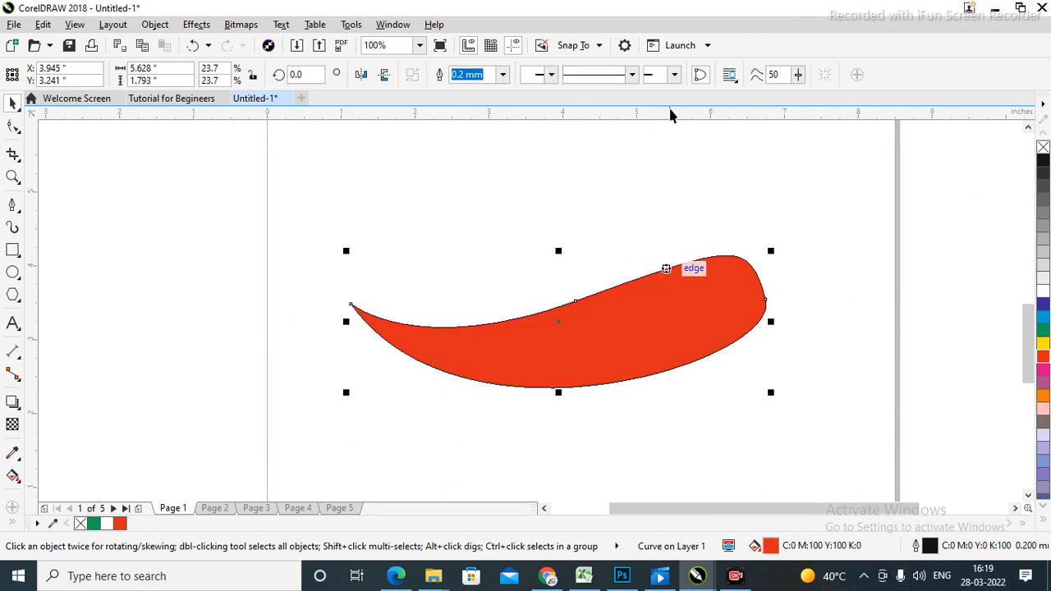
{"action": "left_click", "coordinate": [502, 76]}
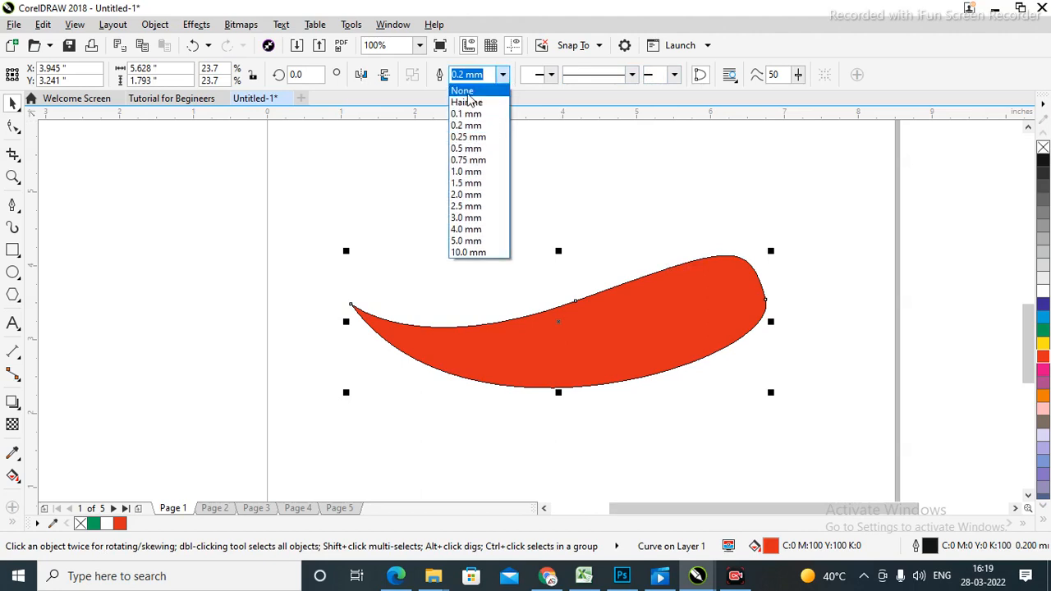
{"action": "left_click", "coordinate": [467, 92]}
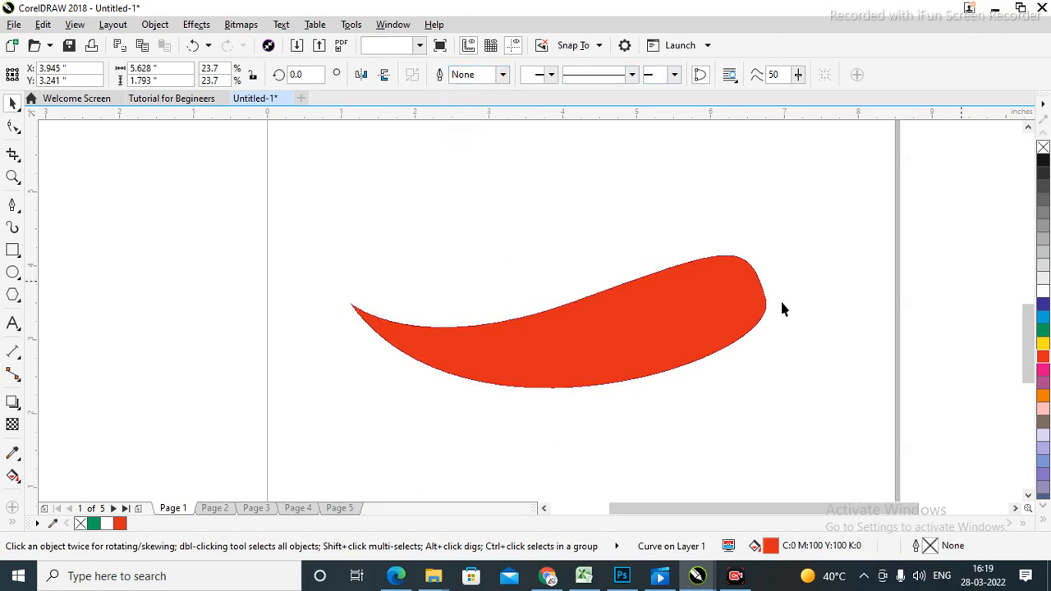
{"action": "key", "text": "ctrl+z"}
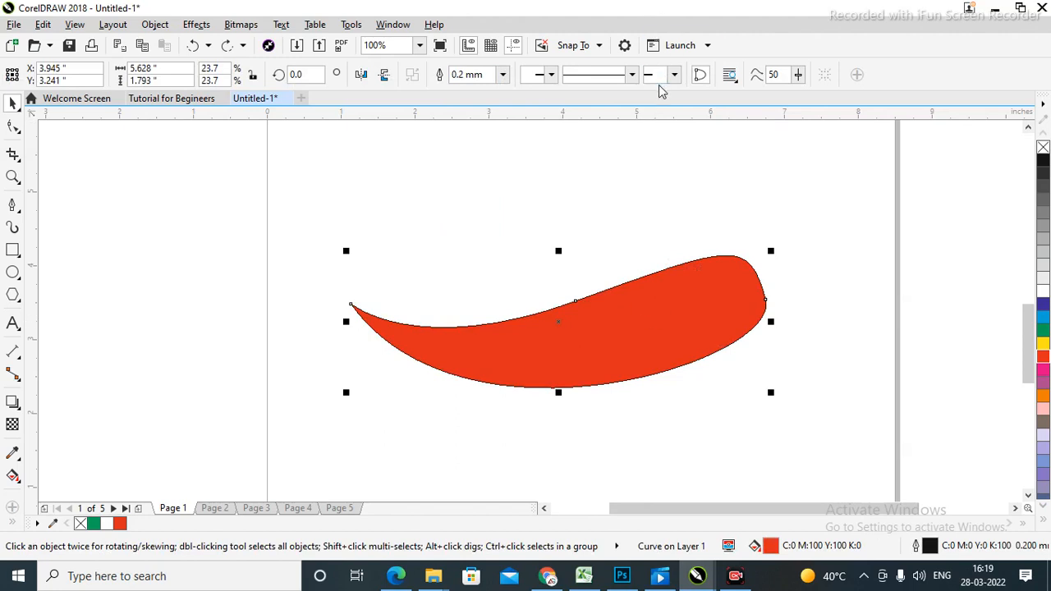
Give the red curved shape a dotted outline style.
{"action": "left_click", "coordinate": [632, 75]}
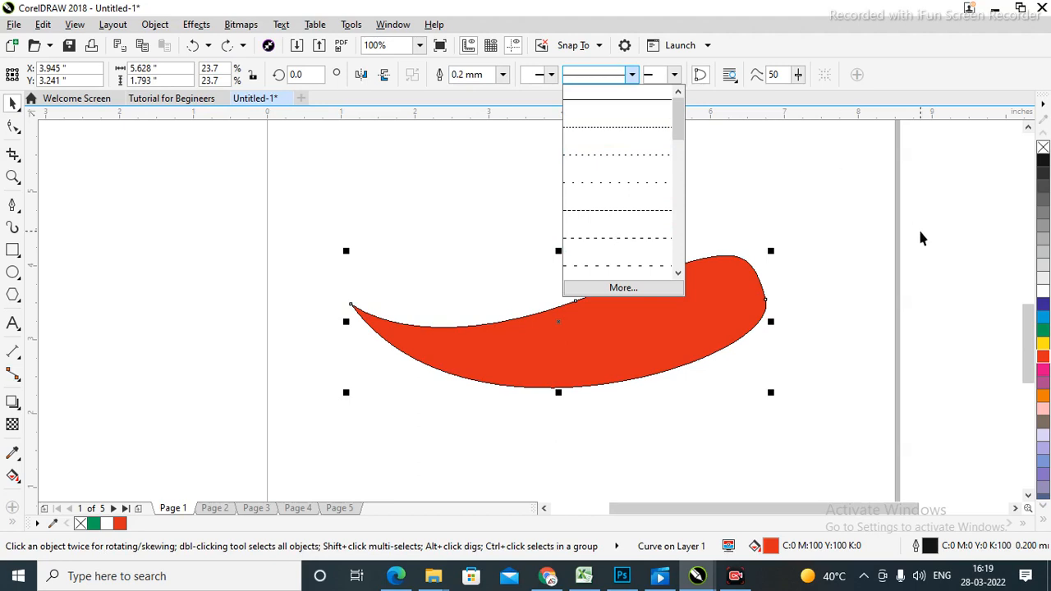
{"action": "left_click", "coordinate": [941, 248]}
{"action": "left_click", "coordinate": [942, 249]}
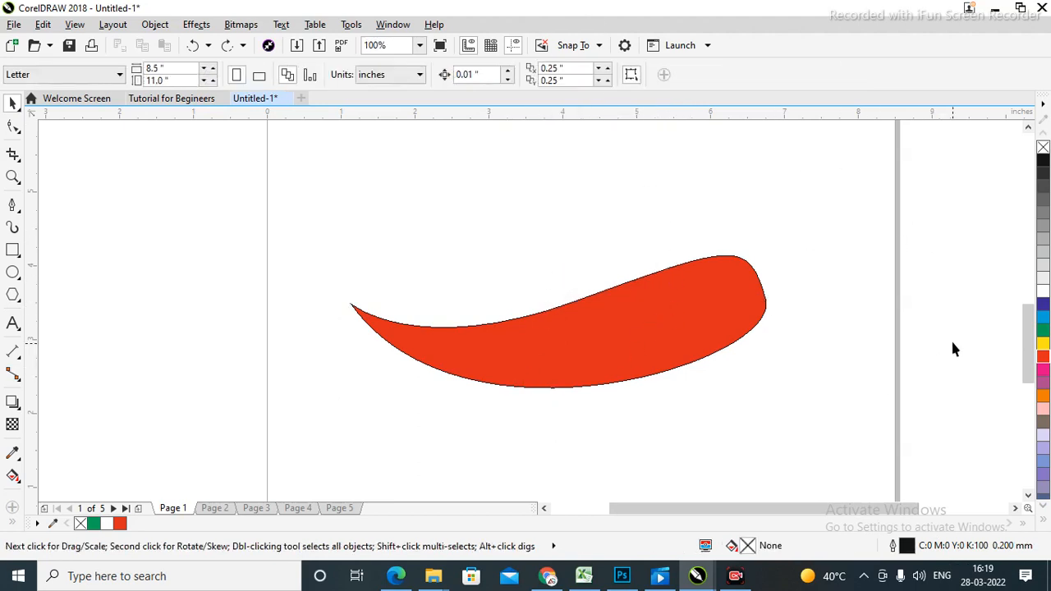
{"action": "left_click", "coordinate": [600, 337]}
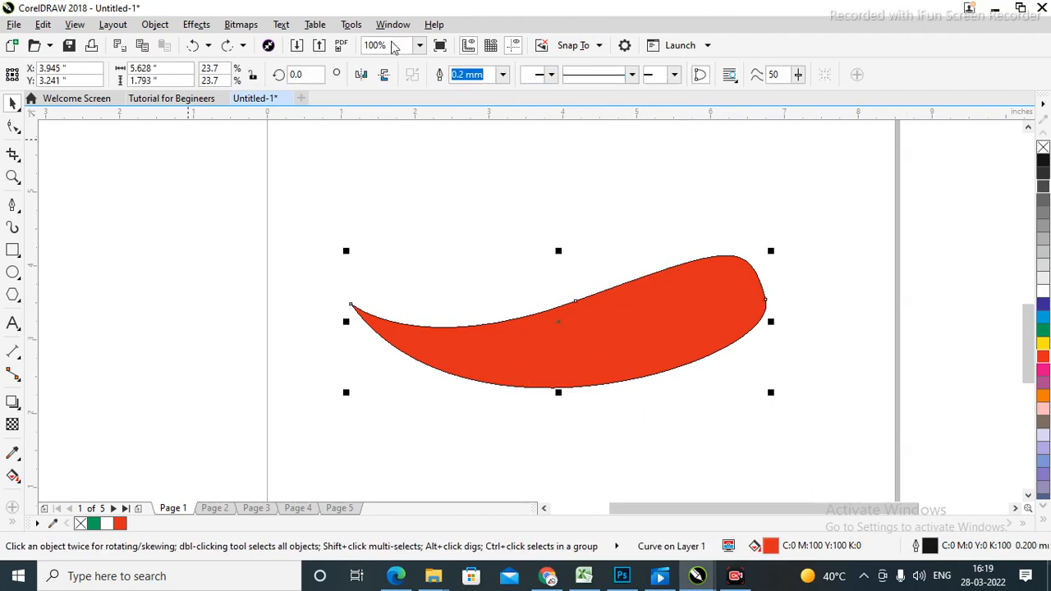
{"action": "left_click", "coordinate": [632, 74]}
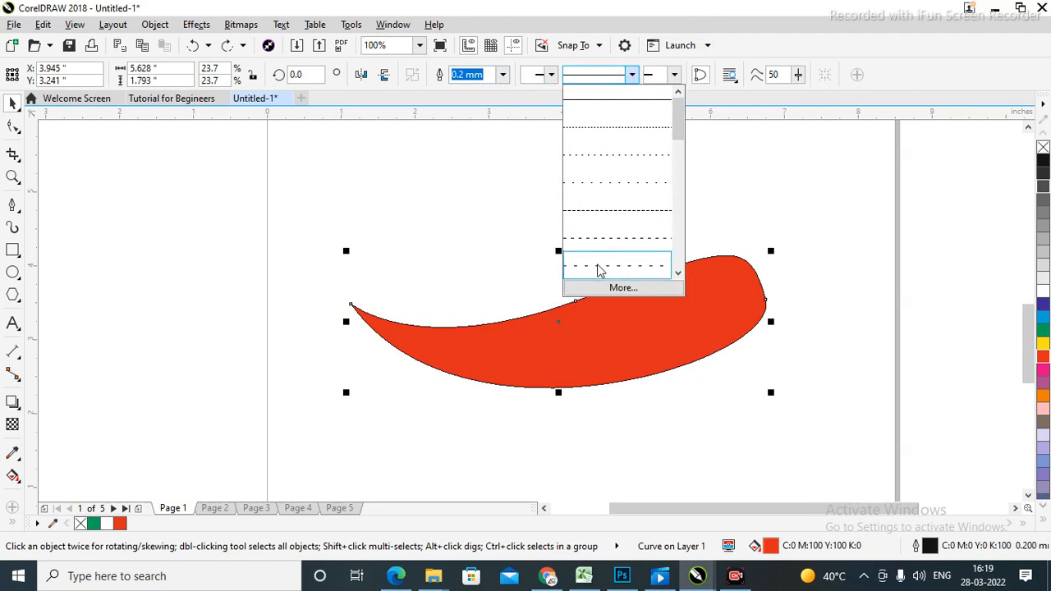
{"action": "left_click", "coordinate": [598, 134]}
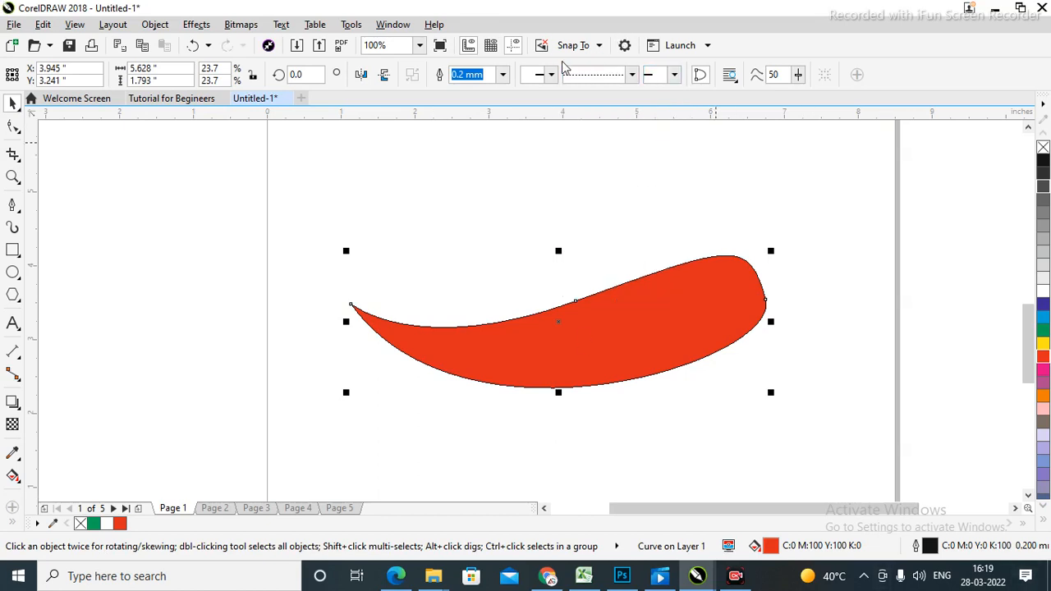
Thicken the dotted outline to 2.0 mm, trying 0.5 mm first.
{"action": "left_click", "coordinate": [503, 75]}
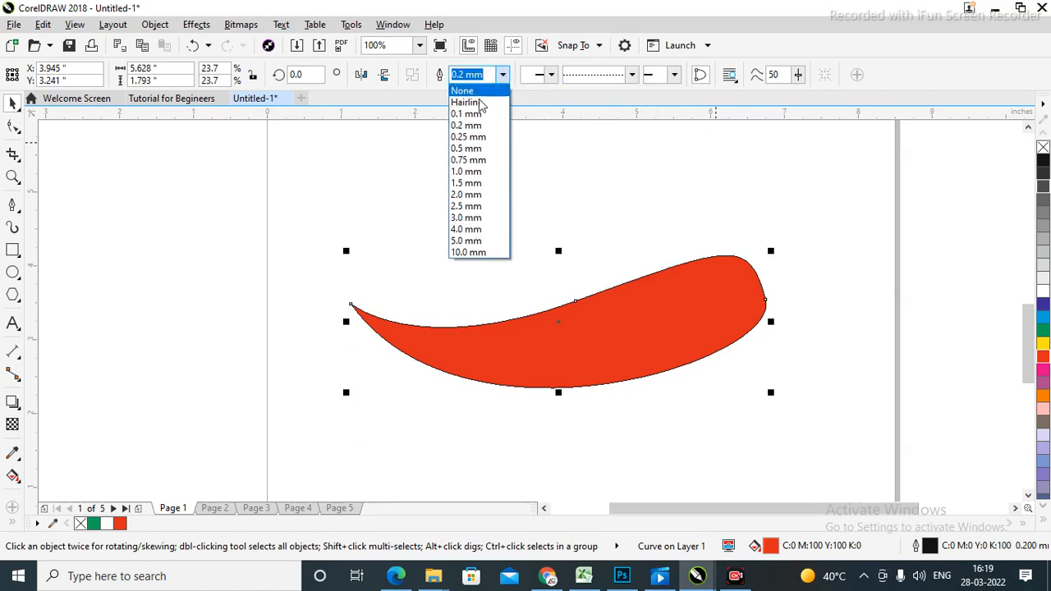
{"action": "left_click", "coordinate": [467, 148]}
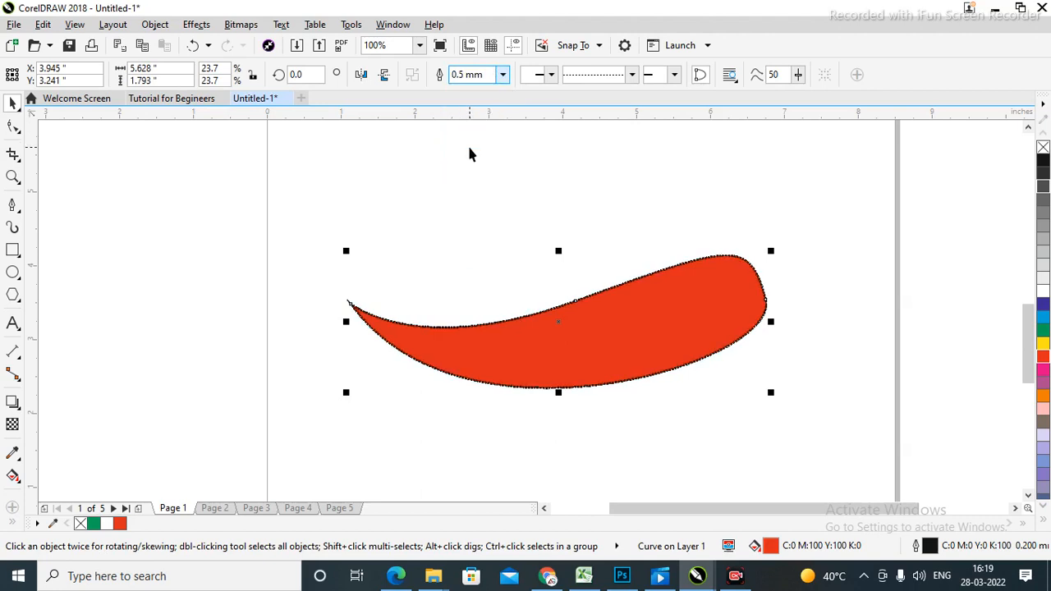
{"action": "left_click", "coordinate": [504, 74]}
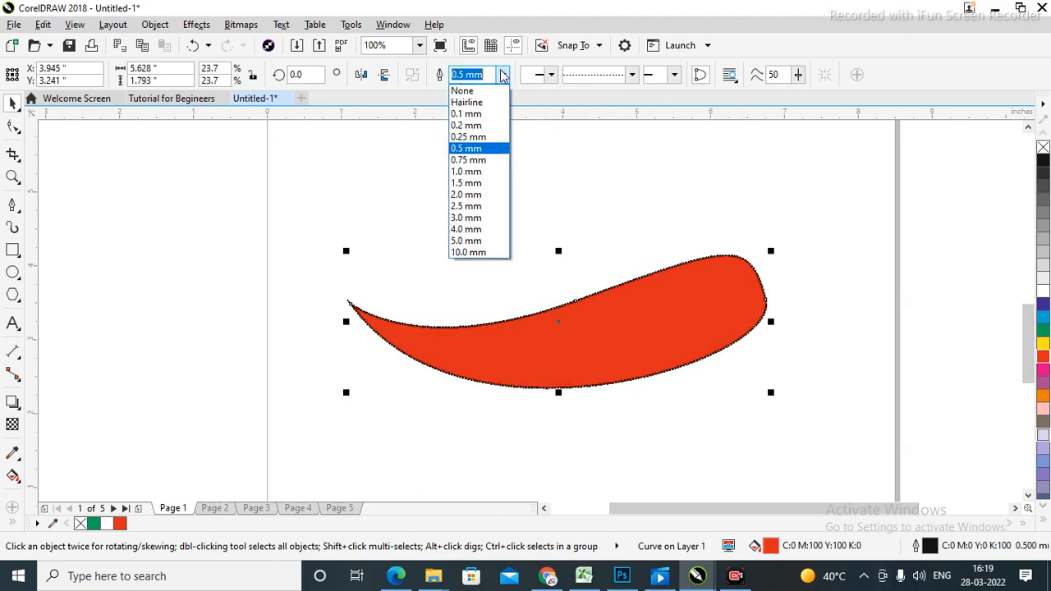
{"action": "left_click", "coordinate": [463, 196]}
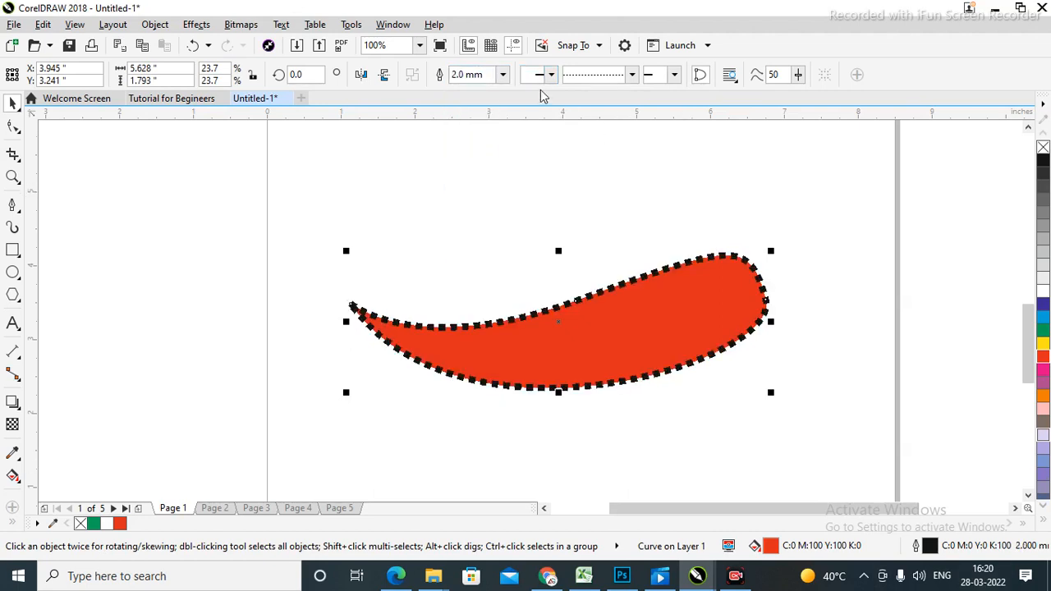
{"action": "left_click", "coordinate": [503, 75]}
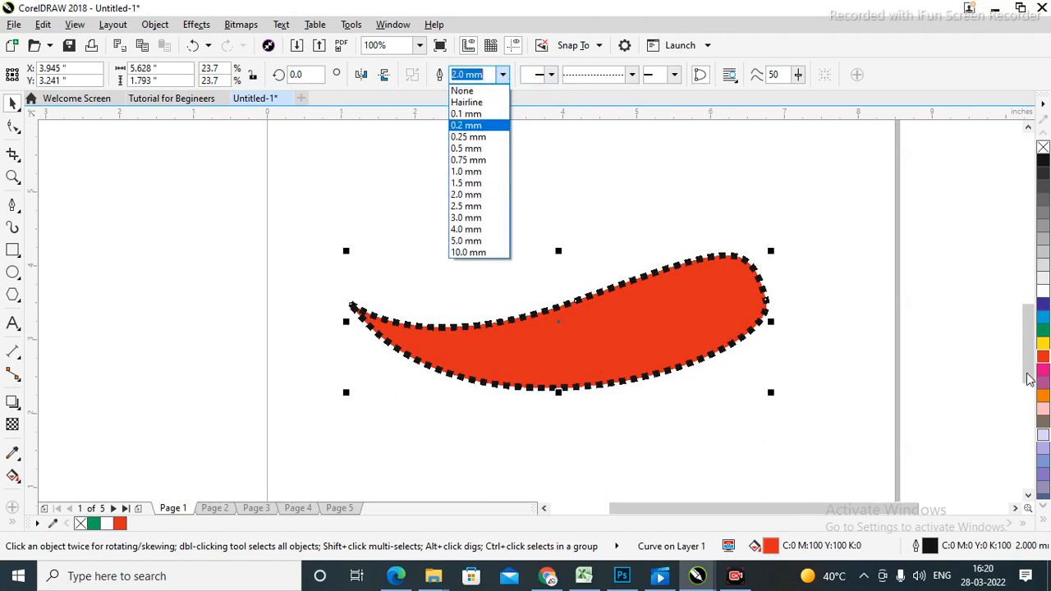
{"action": "left_click", "coordinate": [920, 254]}
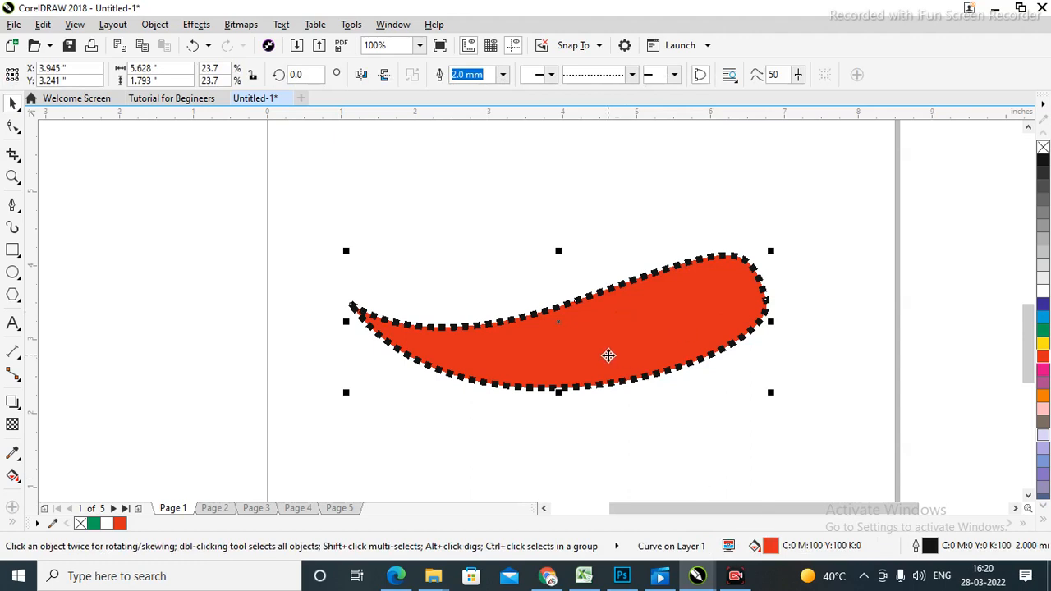
{"action": "left_click", "coordinate": [825, 295]}
Recolour the red shape's dotted outline orange.
{"action": "left_click", "coordinate": [629, 340]}
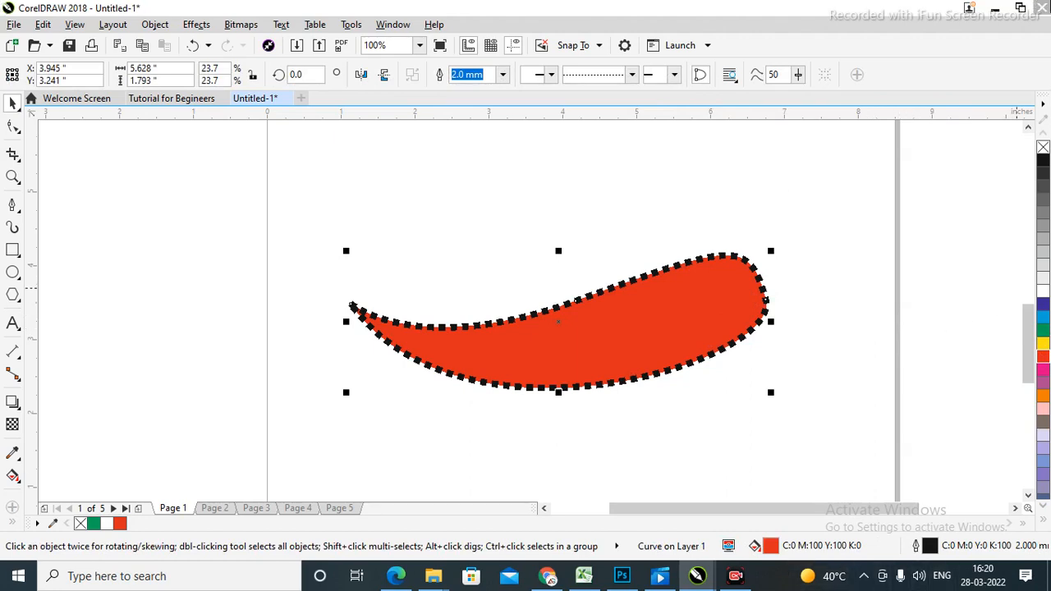
{"action": "right_click", "coordinate": [1044, 397]}
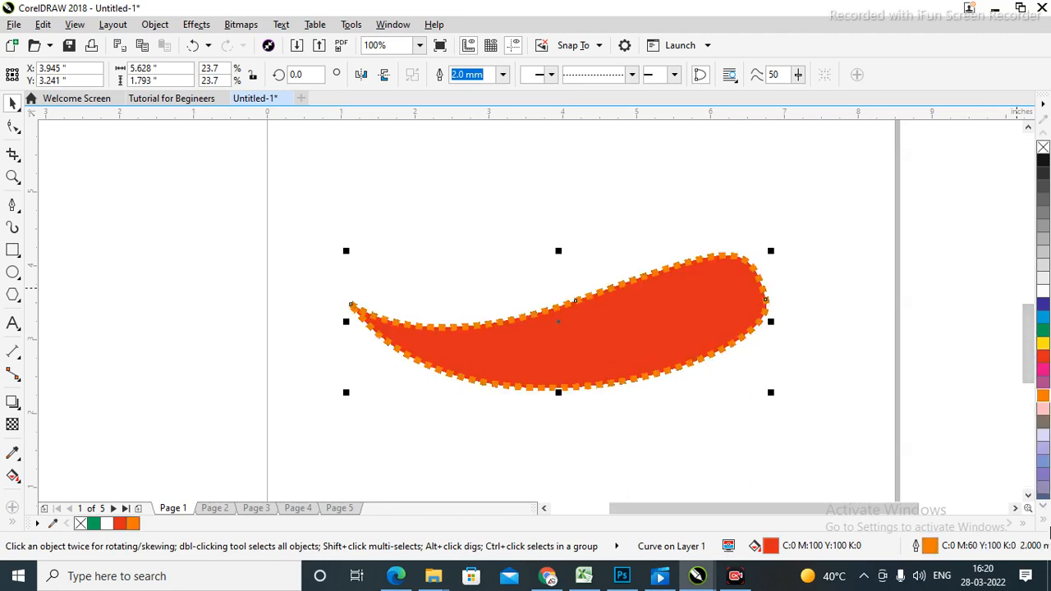
{"action": "left_click", "coordinate": [926, 267]}
Delete the red shape from page 1.
{"action": "left_click", "coordinate": [645, 351]}
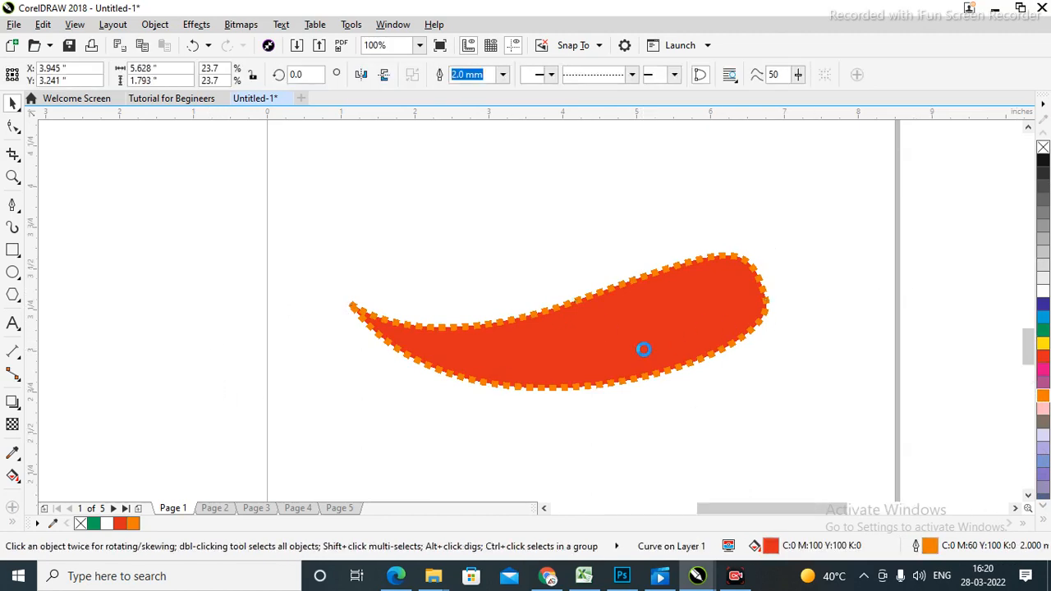
{"action": "scroll", "coordinate": [644, 351], "scroll_direction": "up", "scroll_amount": 1}
{"action": "scroll", "coordinate": [645, 351], "scroll_direction": "down", "scroll_amount": 1}
{"action": "left_click", "coordinate": [210, 272]}
{"action": "left_click", "coordinate": [681, 337]}
{"action": "key", "text": "Delete"}
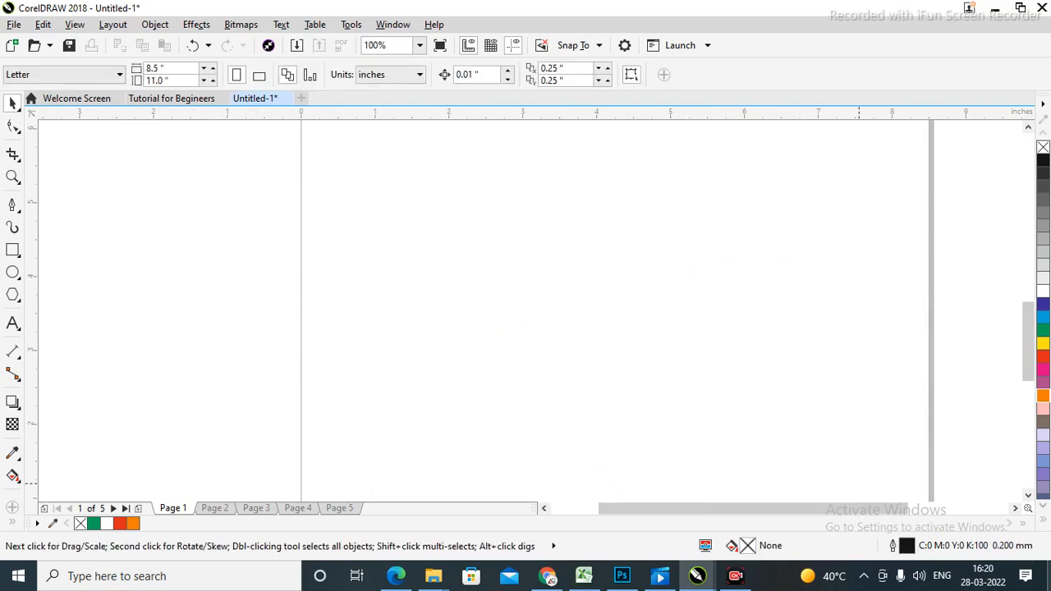
Sketch six loose Freehand strokes across the page, then undo the last one.
{"action": "right_click", "coordinate": [19, 213]}
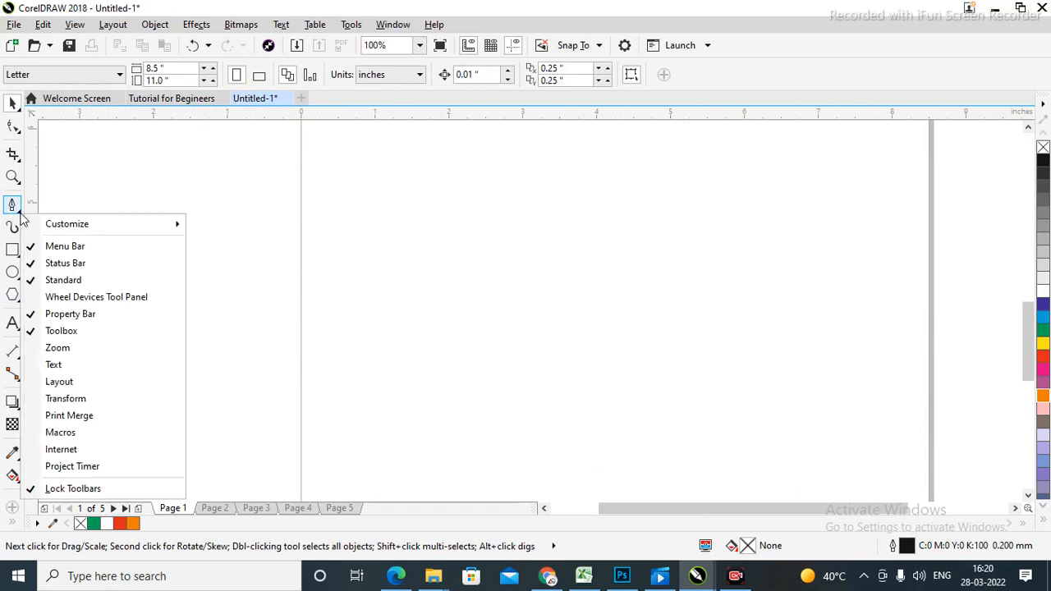
{"action": "left_click", "coordinate": [133, 197]}
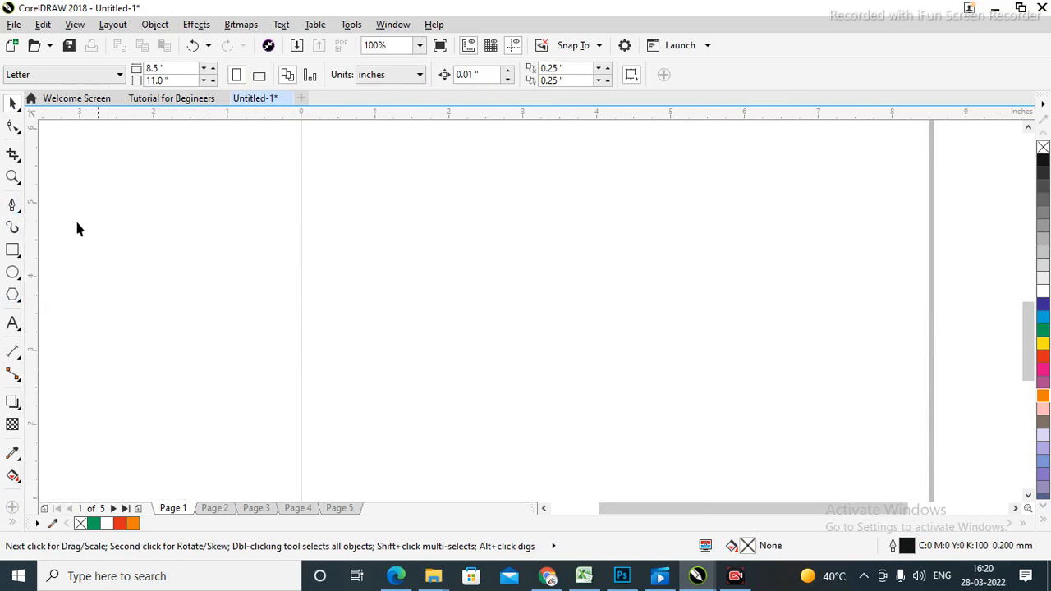
{"action": "left_click", "coordinate": [18, 213]}
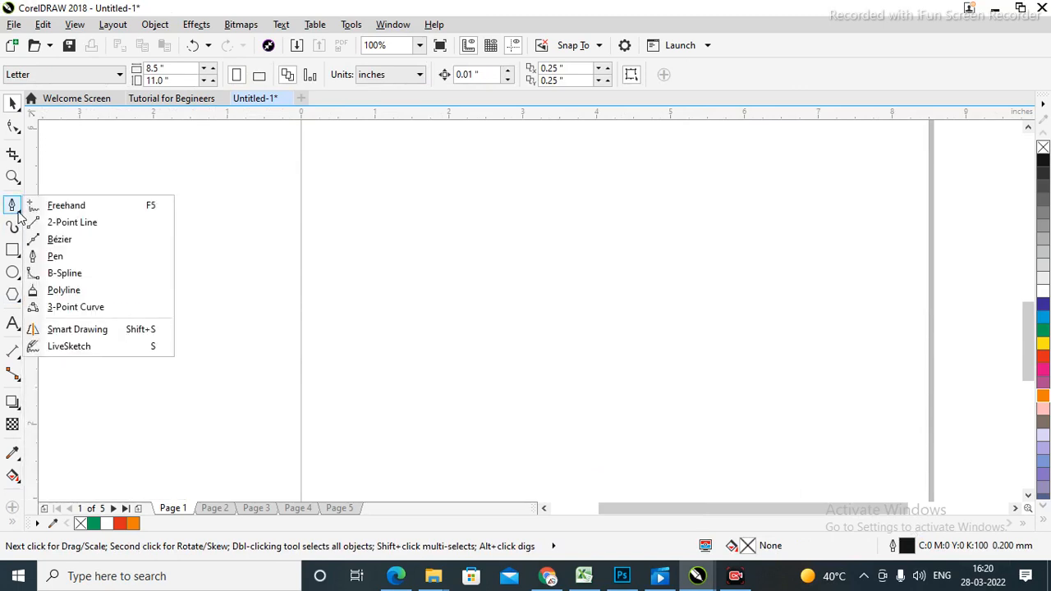
{"action": "left_click", "coordinate": [73, 210]}
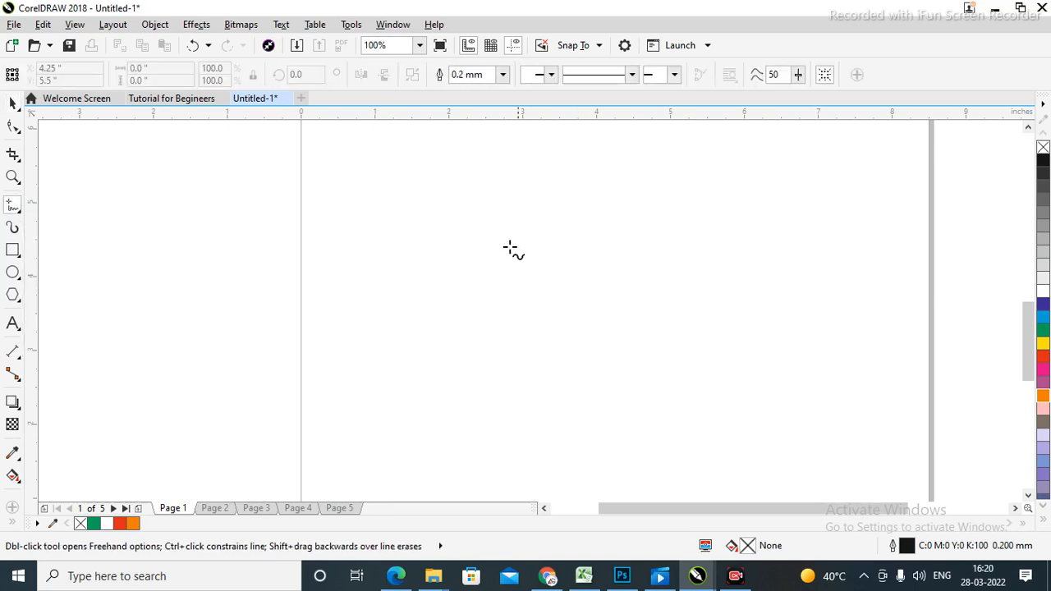
{"action": "left_click_drag", "start_coordinate": [337, 239], "coordinate": [947, 264]}
{"action": "mouse_move", "coordinate": [382, 356]}
{"action": "left_mouse_down"}
{"action": "mouse_move", "coordinate": [760, 317]}
{"action": "mouse_move", "coordinate": [714, 247]}
{"action": "mouse_move", "coordinate": [309, 188]}
{"action": "mouse_move", "coordinate": [137, 265]}
{"action": "mouse_move", "coordinate": [76, 334]}
{"action": "mouse_move", "coordinate": [415, 326]}
{"action": "mouse_move", "coordinate": [709, 353]}
{"action": "mouse_move", "coordinate": [879, 347]}
{"action": "mouse_move", "coordinate": [887, 279]}
{"action": "left_mouse_up"}
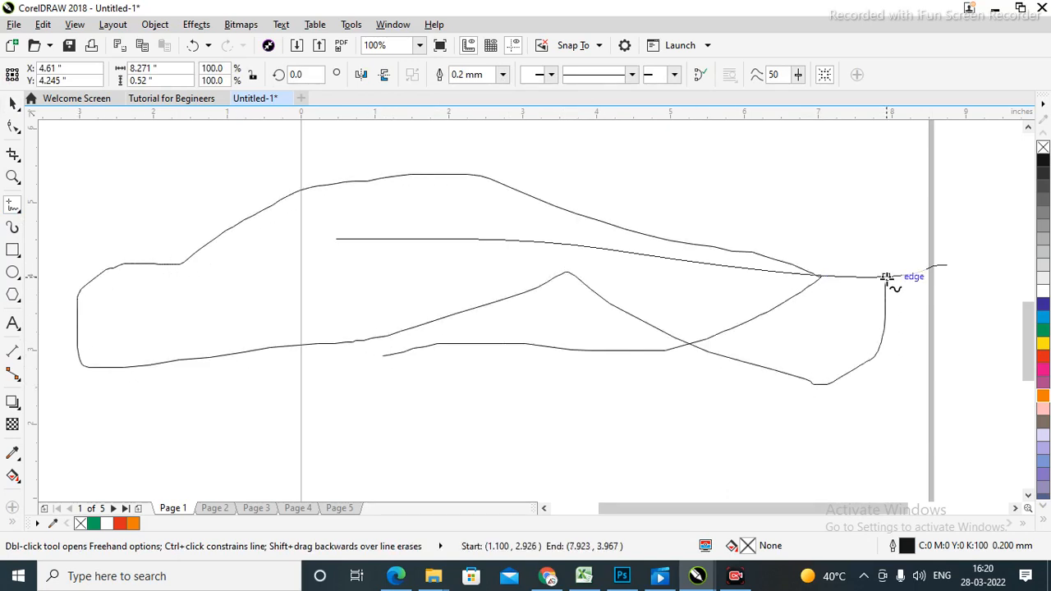
{"action": "mouse_move", "coordinate": [209, 366]}
{"action": "left_mouse_down"}
{"action": "mouse_move", "coordinate": [780, 206]}
{"action": "mouse_move", "coordinate": [558, 283]}
{"action": "mouse_move", "coordinate": [123, 379]}
{"action": "mouse_move", "coordinate": [336, 206]}
{"action": "mouse_move", "coordinate": [762, 223]}
{"action": "left_mouse_up"}
{"action": "mouse_move", "coordinate": [786, 298]}
{"action": "left_mouse_down"}
{"action": "mouse_move", "coordinate": [483, 420]}
{"action": "mouse_move", "coordinate": [120, 424]}
{"action": "left_mouse_up"}
{"action": "mouse_move", "coordinate": [62, 401]}
{"action": "left_mouse_down"}
{"action": "mouse_move", "coordinate": [427, 214]}
{"action": "mouse_move", "coordinate": [832, 222]}
{"action": "mouse_move", "coordinate": [868, 197]}
{"action": "left_mouse_up"}
{"action": "mouse_move", "coordinate": [378, 230]}
{"action": "left_mouse_down"}
{"action": "mouse_move", "coordinate": [573, 393]}
{"action": "mouse_move", "coordinate": [636, 390]}
{"action": "left_mouse_up"}
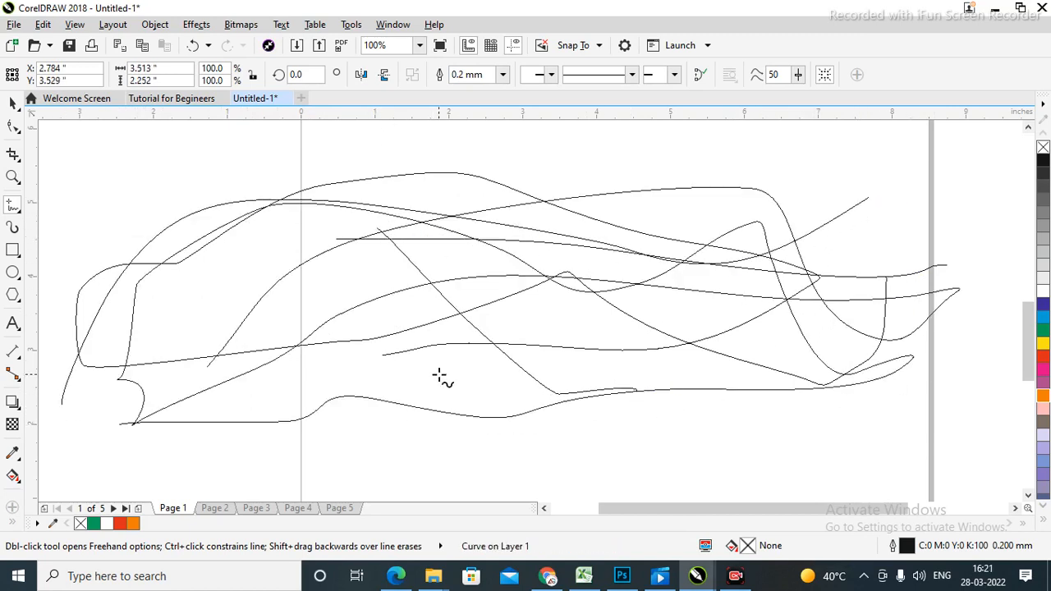
{"action": "key", "text": "ctrl+z"}
{"action": "scroll", "coordinate": [533, 435], "scroll_direction": "down", "scroll_amount": 2}
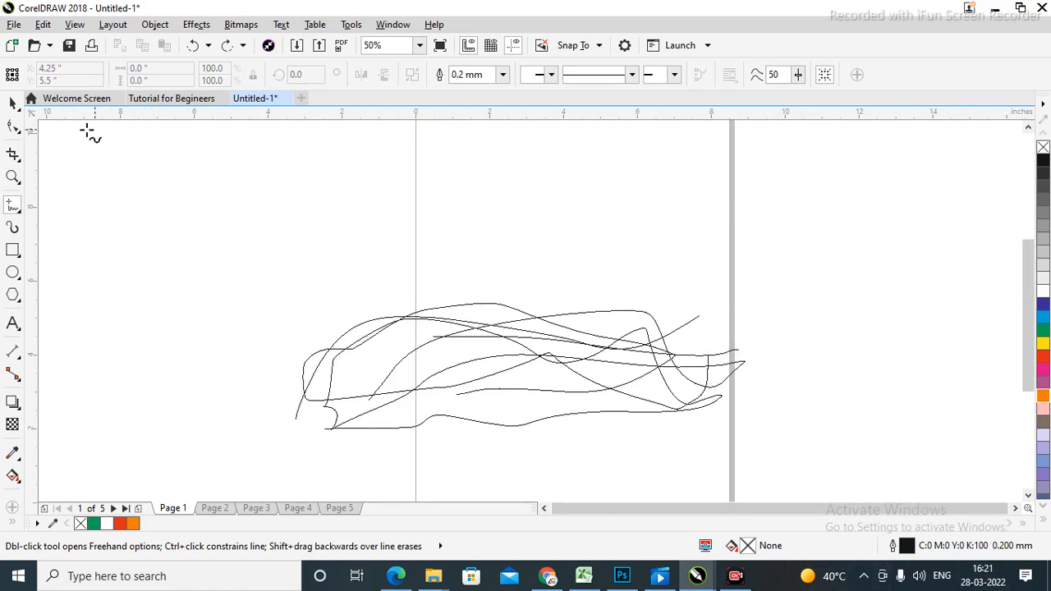
Select all the freehand curves and delete them.
{"action": "left_click", "coordinate": [12, 103]}
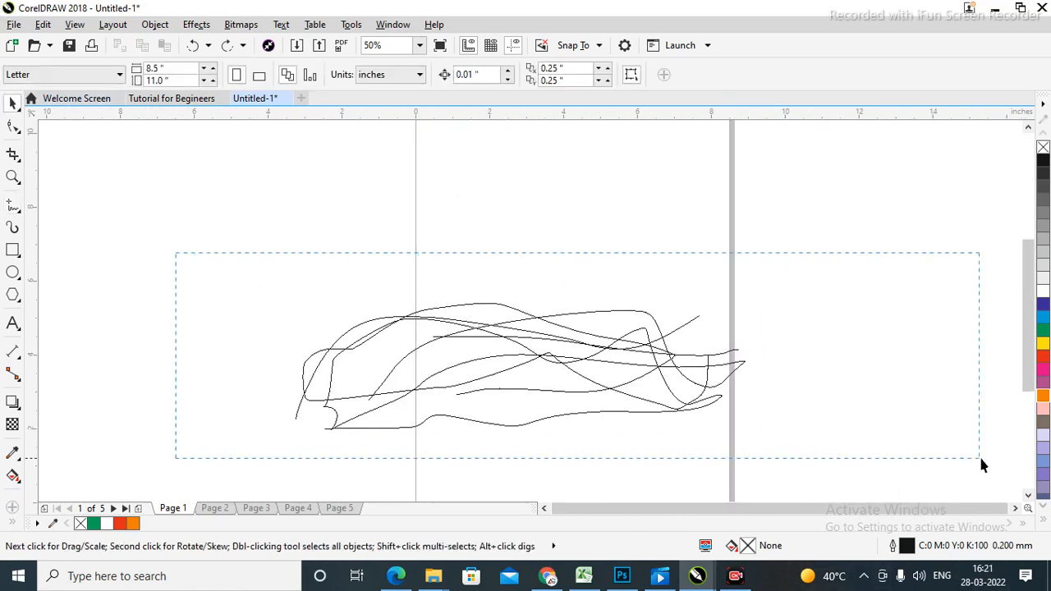
{"action": "left_click_drag", "start_coordinate": [981, 459], "coordinate": [981, 459]}
{"action": "key", "text": "Delete"}
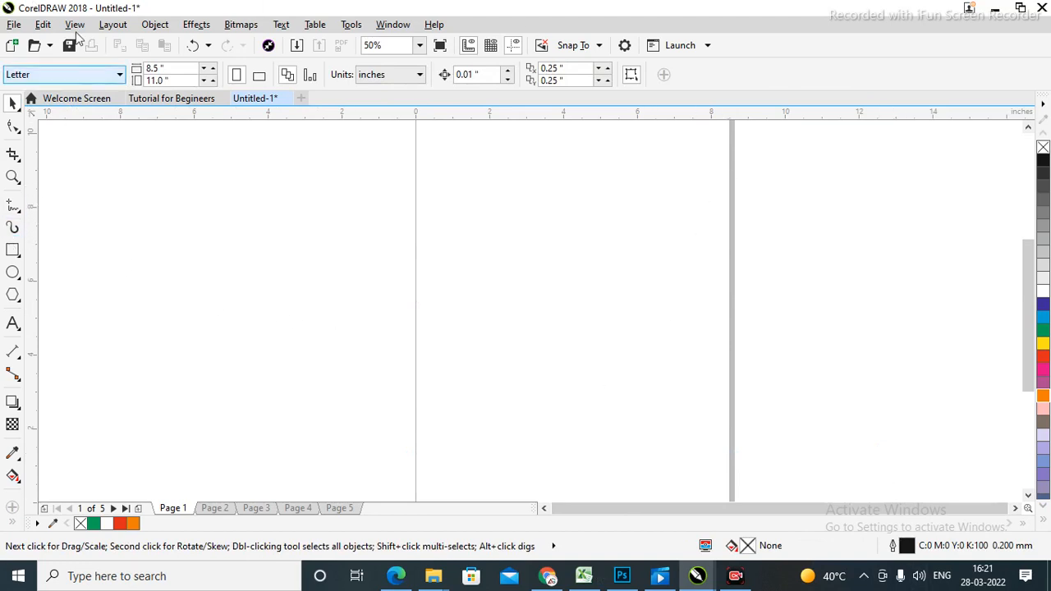
{"action": "left_click_drag", "start_coordinate": [772, 227], "coordinate": [794, 240]}
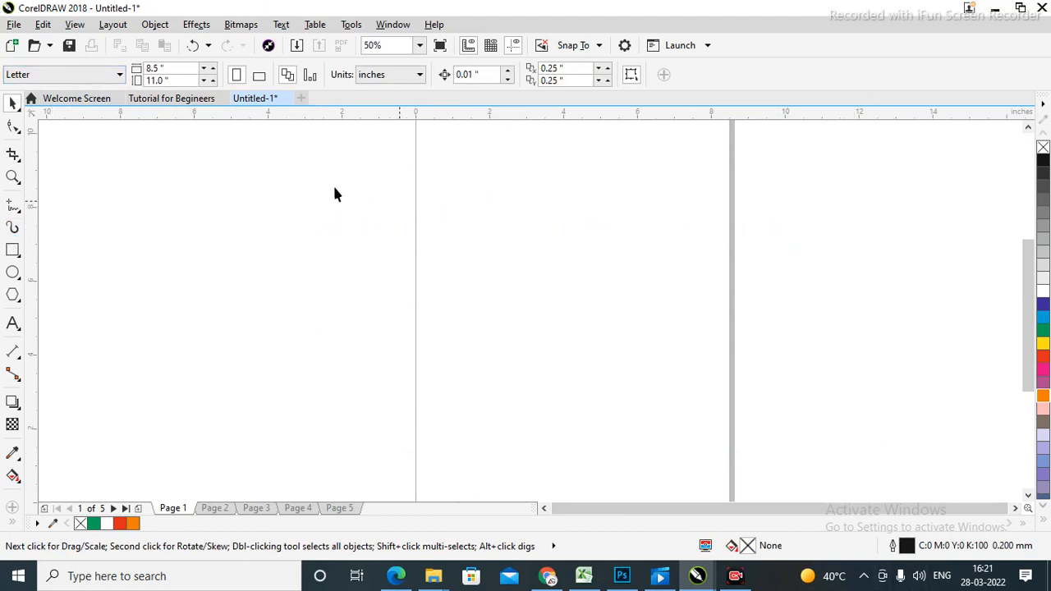
Draw a short test curve with Freehand, then delete it.
{"action": "left_click", "coordinate": [13, 206]}
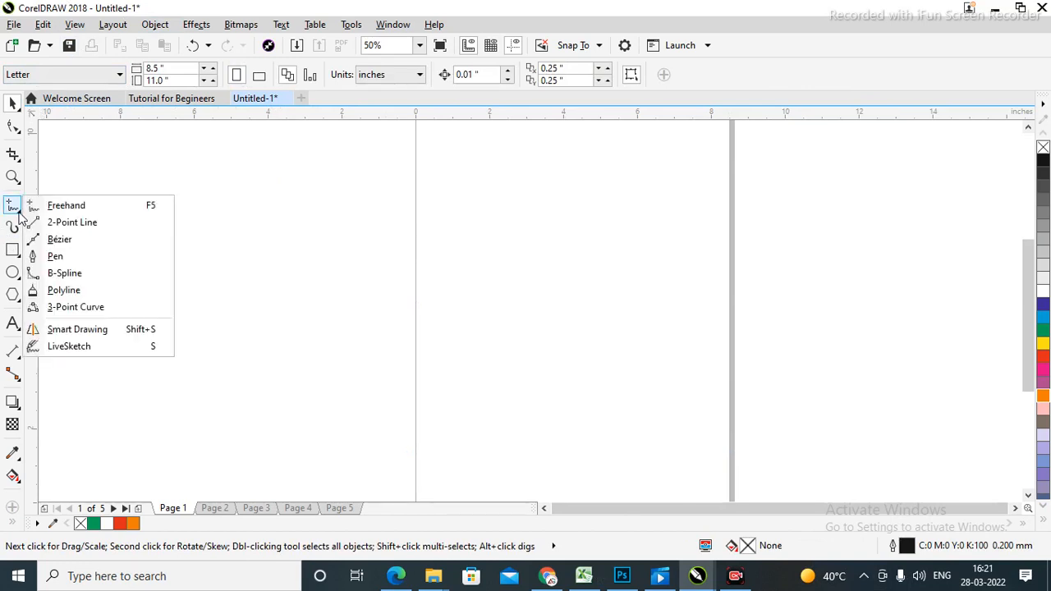
{"action": "left_click", "coordinate": [66, 205]}
{"action": "mouse_move", "coordinate": [179, 230]}
{"action": "left_mouse_down"}
{"action": "mouse_move", "coordinate": [324, 198]}
{"action": "mouse_move", "coordinate": [396, 291]}
{"action": "mouse_move", "coordinate": [570, 238]}
{"action": "mouse_move", "coordinate": [718, 268]}
{"action": "mouse_move", "coordinate": [818, 251]}
{"action": "mouse_move", "coordinate": [926, 311]}
{"action": "mouse_move", "coordinate": [927, 350]}
{"action": "mouse_move", "coordinate": [475, 390]}
{"action": "mouse_move", "coordinate": [259, 372]}
{"action": "mouse_move", "coordinate": [192, 329]}
{"action": "mouse_move", "coordinate": [144, 237]}
{"action": "mouse_move", "coordinate": [94, 254]}
{"action": "mouse_move", "coordinate": [501, 305]}
{"action": "mouse_move", "coordinate": [715, 279]}
{"action": "mouse_move", "coordinate": [839, 297]}
{"action": "mouse_move", "coordinate": [909, 290]}
{"action": "mouse_move", "coordinate": [951, 191]}
{"action": "mouse_move", "coordinate": [423, 237]}
{"action": "mouse_move", "coordinate": [304, 275]}
{"action": "left_mouse_up"}
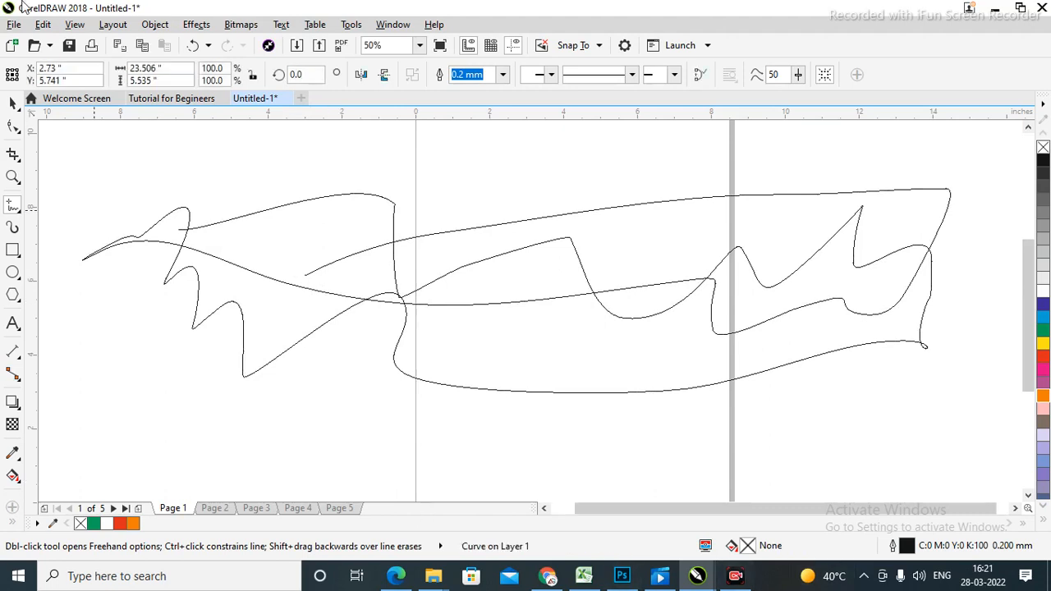
{"action": "left_click", "coordinate": [12, 105]}
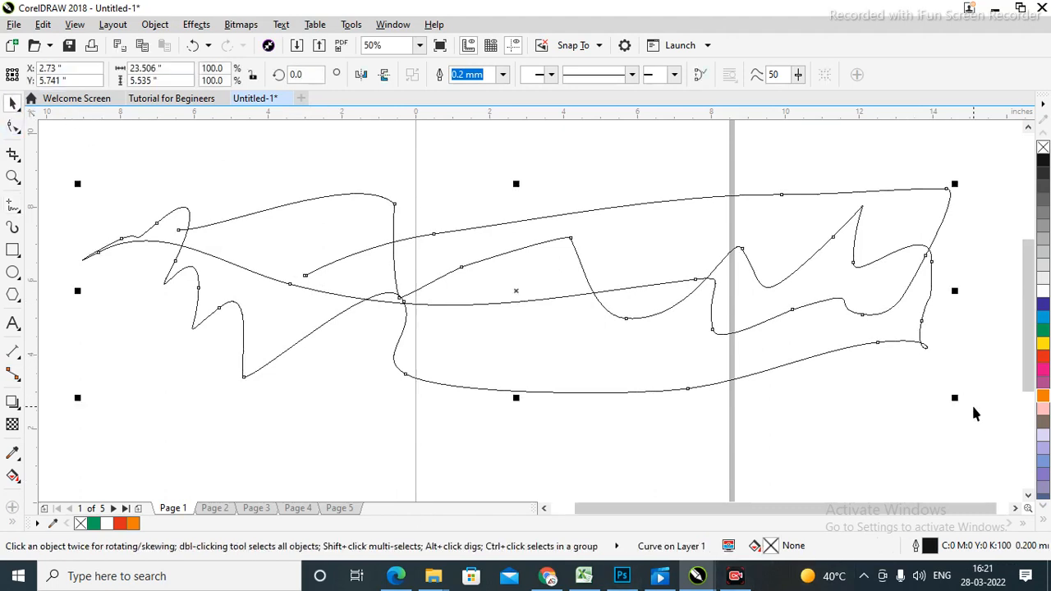
{"action": "key", "text": "Delete"}
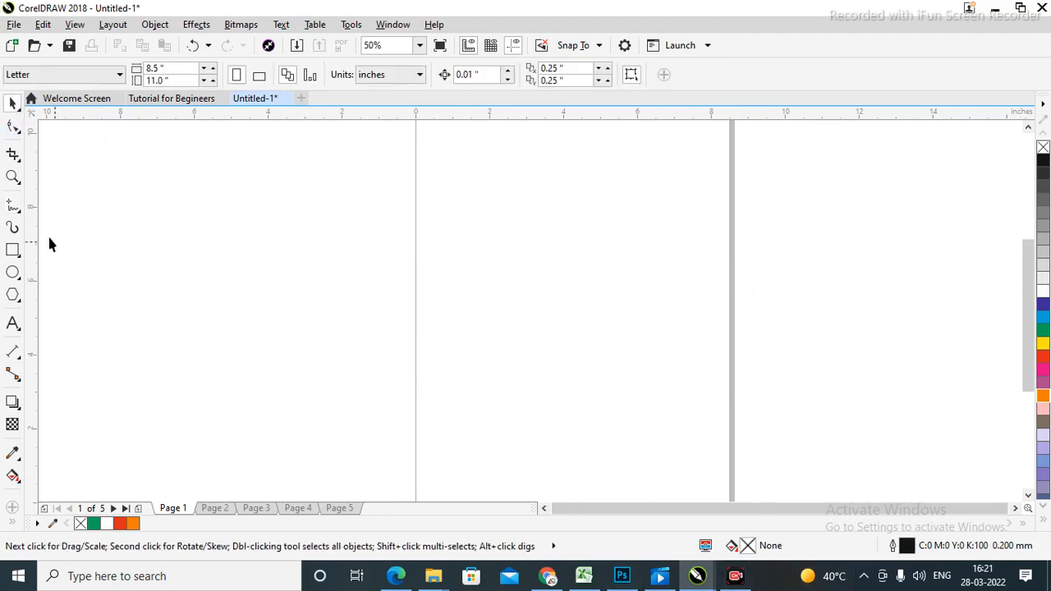
{"action": "left_click", "coordinate": [16, 210]}
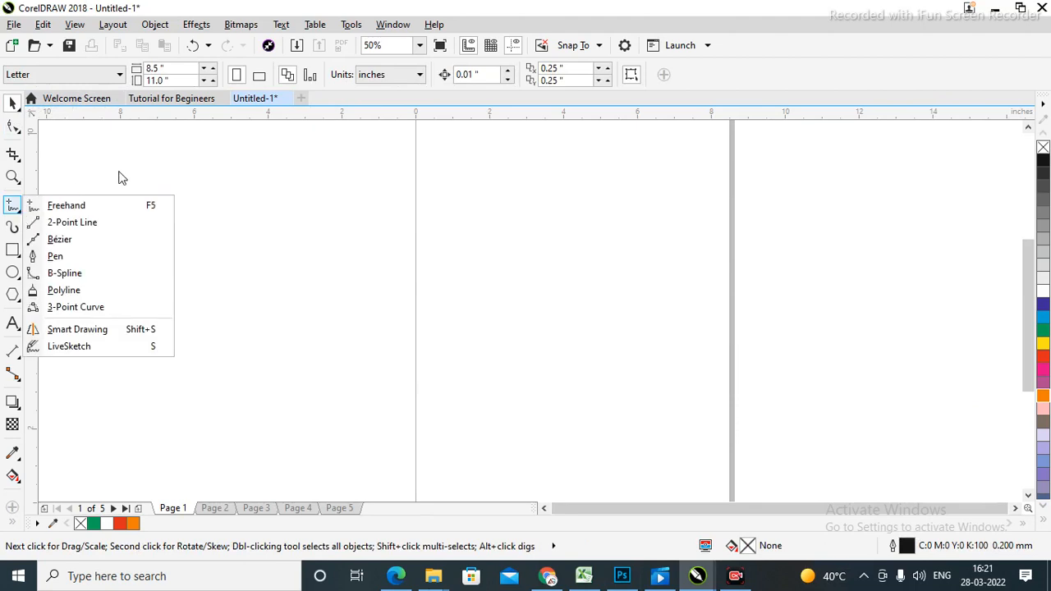
Draw an 18.833-inch straight horizontal line from the page's left edge with Freehand.
{"action": "left_click", "coordinate": [83, 208]}
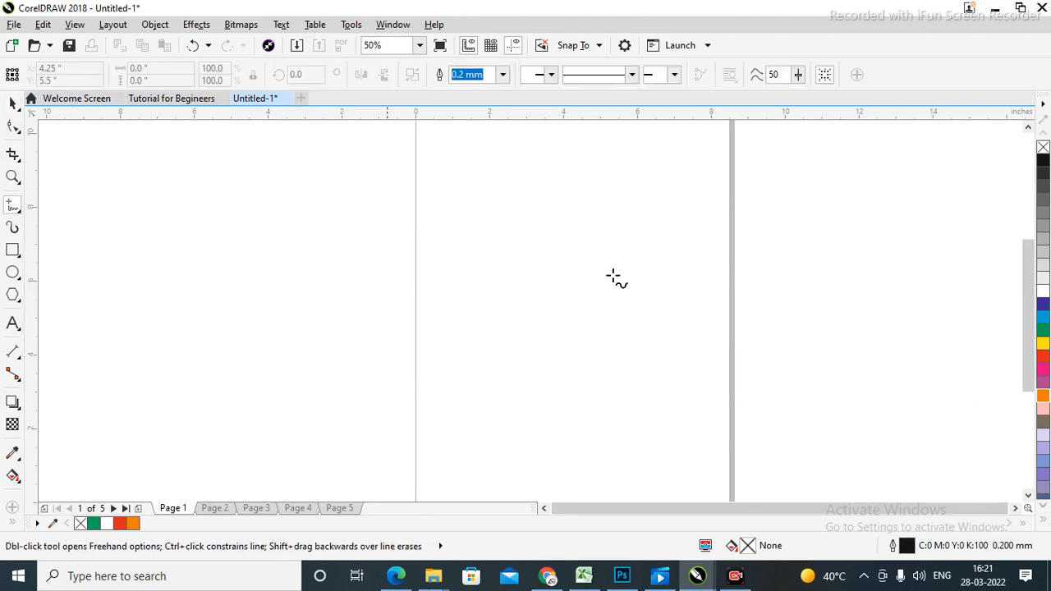
{"action": "left_click", "coordinate": [416, 279]}
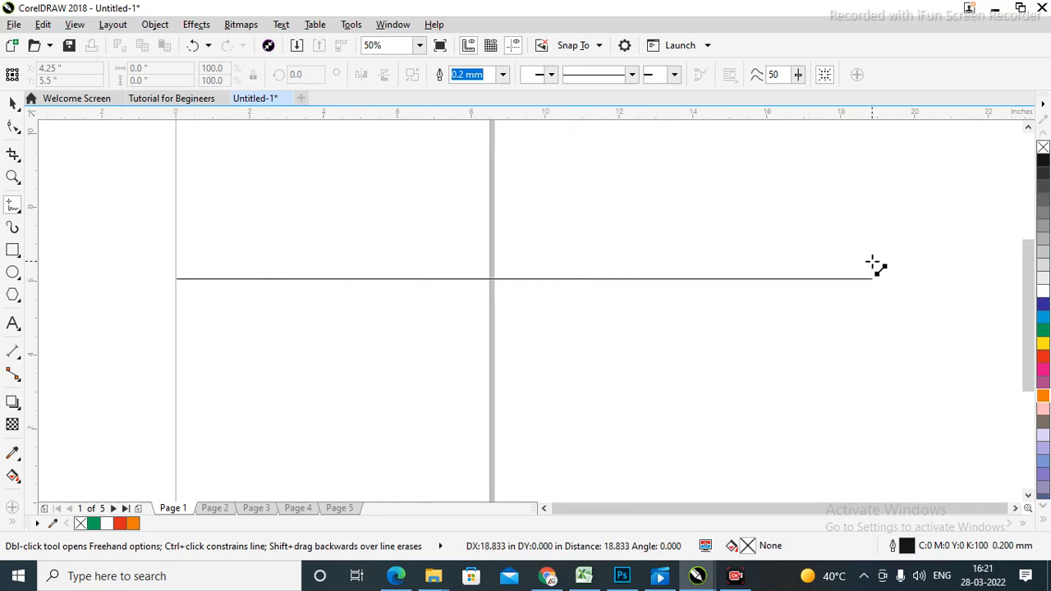
{"action": "left_click", "coordinate": [873, 263], "text": "ctrl"}
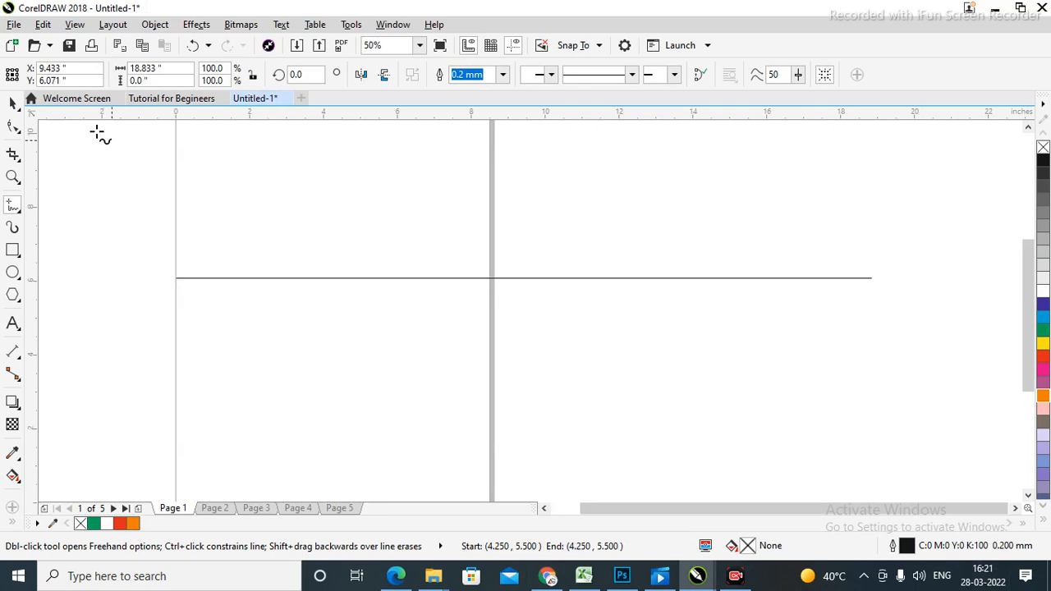
{"action": "left_click", "coordinate": [10, 103]}
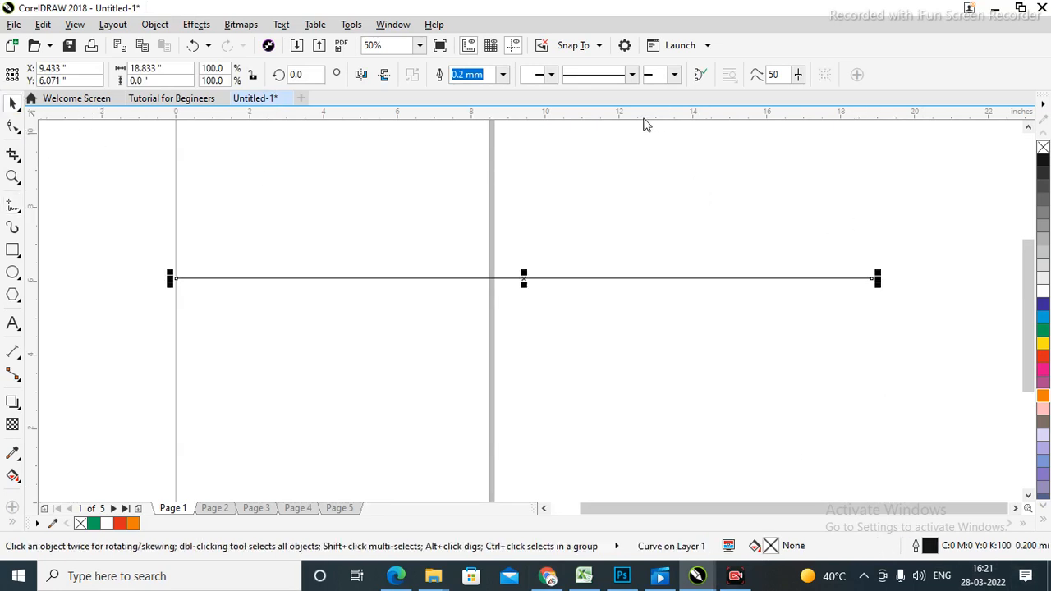
Drag a horizontal guideline onto the line and zoom in and out at the page edge.
{"action": "left_click_drag", "start_coordinate": [644, 121], "coordinate": [661, 280]}
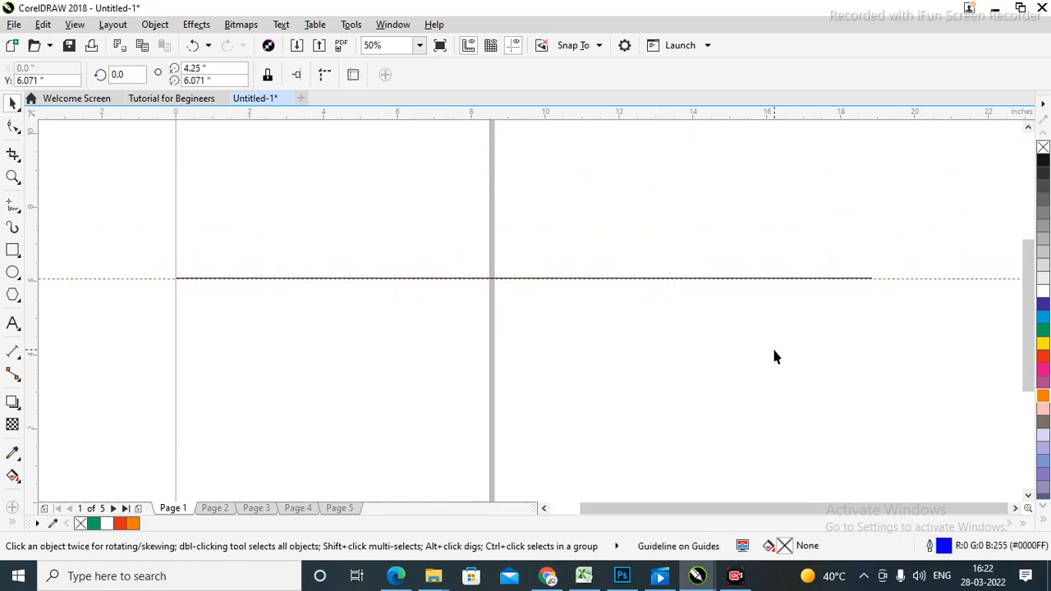
{"action": "key", "text": "z"}
{"action": "left_click_drag", "start_coordinate": [133, 251], "coordinate": [355, 313]}
{"action": "right_click", "coordinate": [324, 310]}
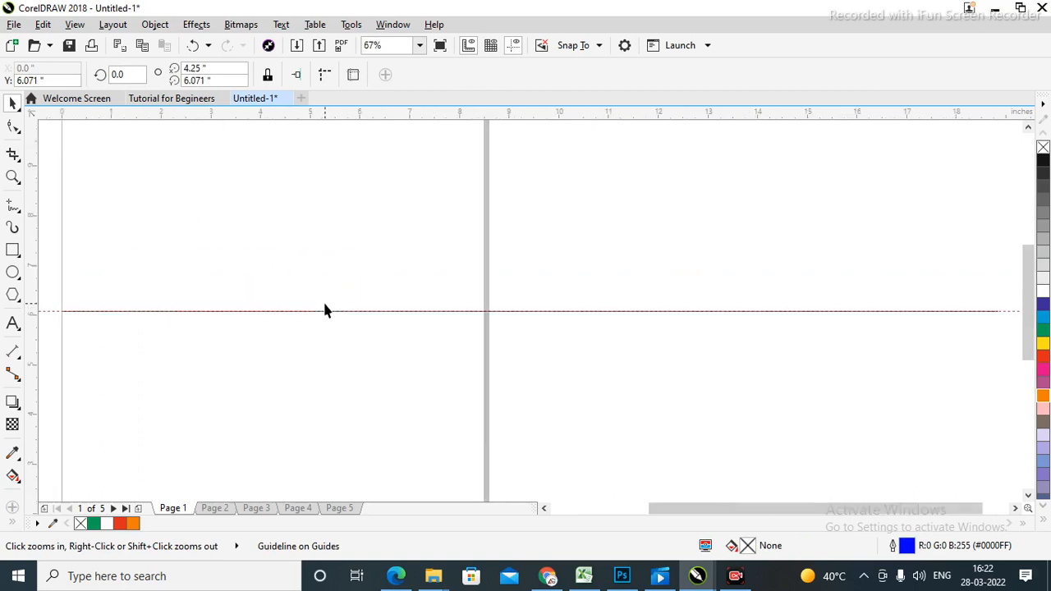
{"action": "right_click", "coordinate": [325, 310]}
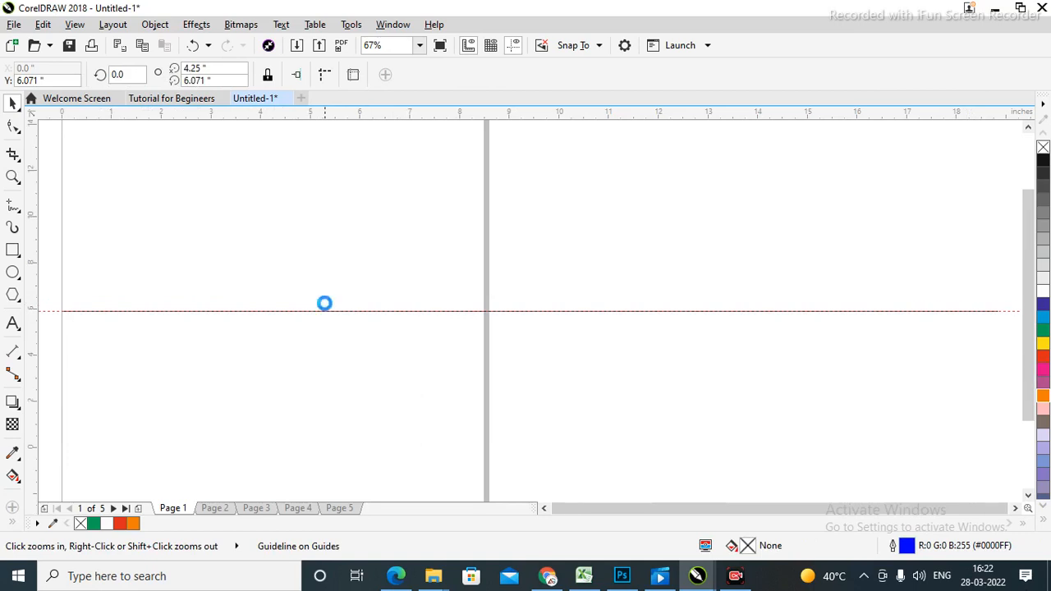
Delete the horizontal line and the guideline at 6.071 inches.
{"action": "left_click_drag", "start_coordinate": [755, 357], "coordinate": [755, 358]}
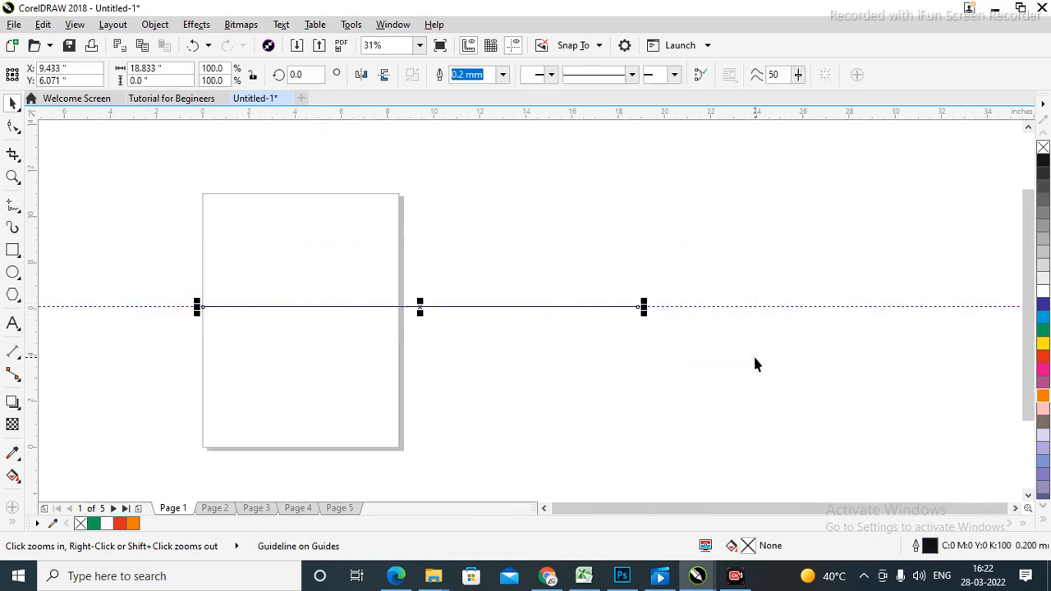
{"action": "key", "text": "Delete"}
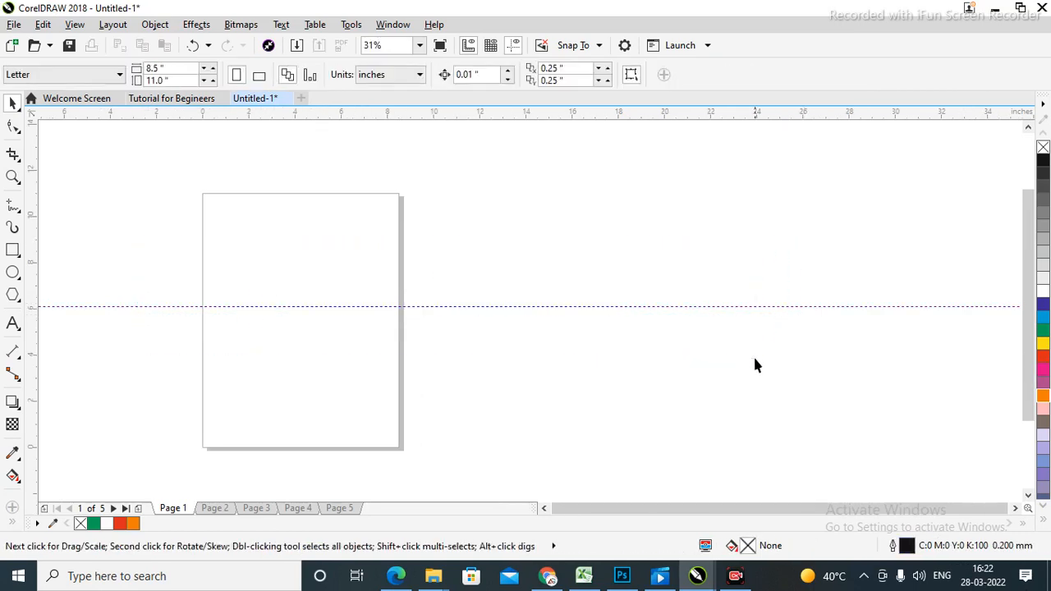
{"action": "left_click", "coordinate": [739, 308]}
{"action": "key", "text": "Delete"}
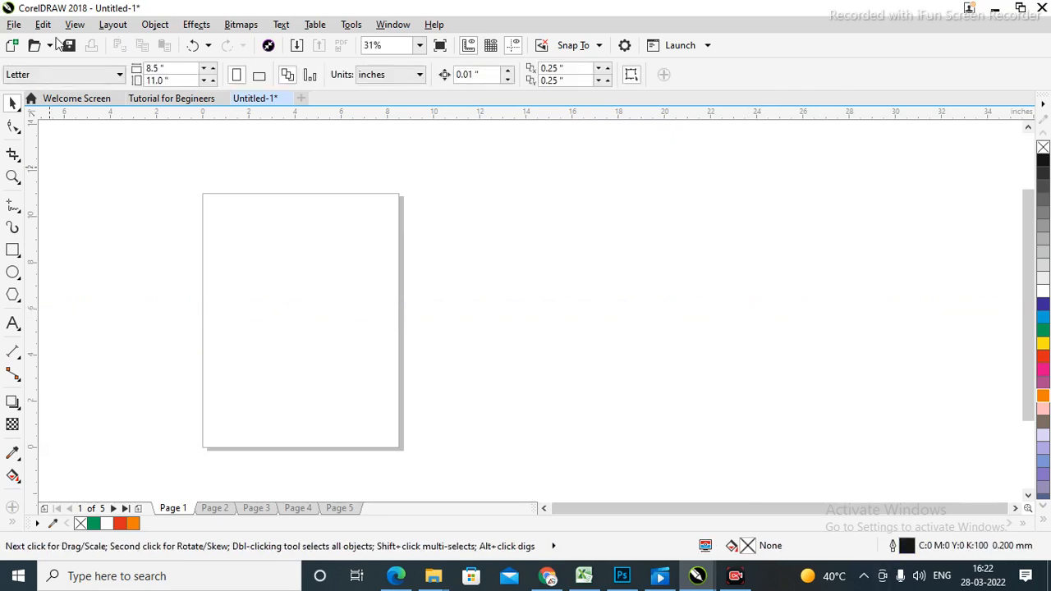
{"action": "left_click", "coordinate": [21, 214]}
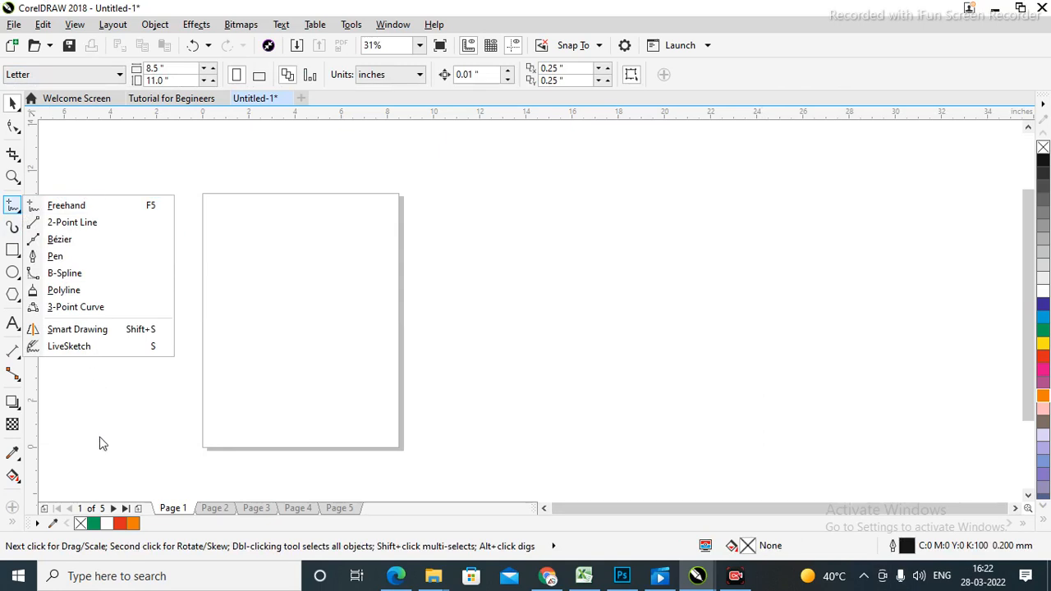
{"action": "left_click", "coordinate": [59, 239]}
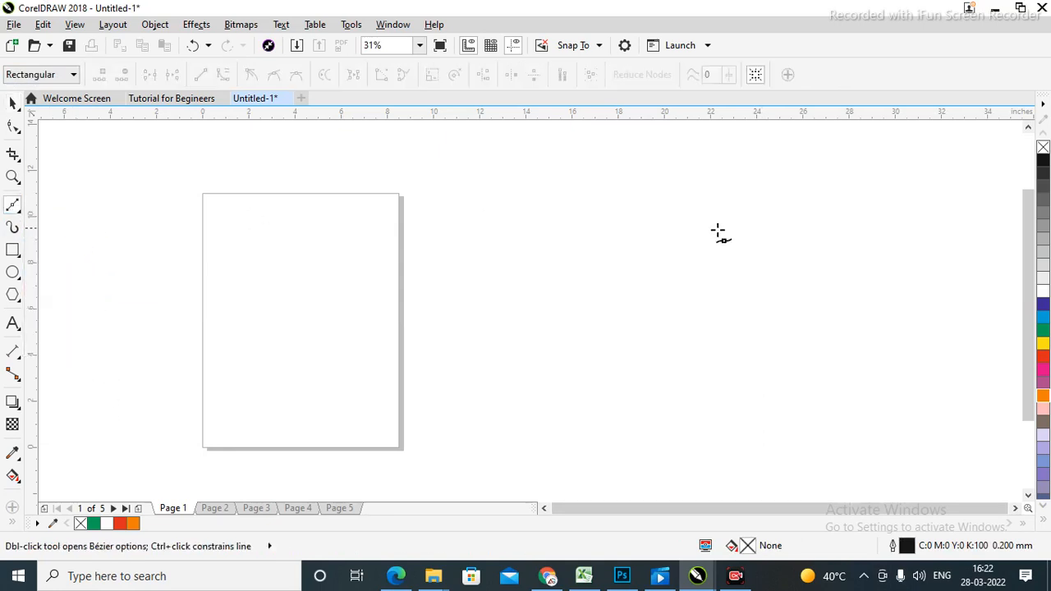
{"action": "left_click_drag", "start_coordinate": [480, 200], "coordinate": [684, 268]}
{"action": "left_click", "coordinate": [521, 412]}
{"action": "left_click_drag", "start_coordinate": [268, 337], "coordinate": [255, 319]}
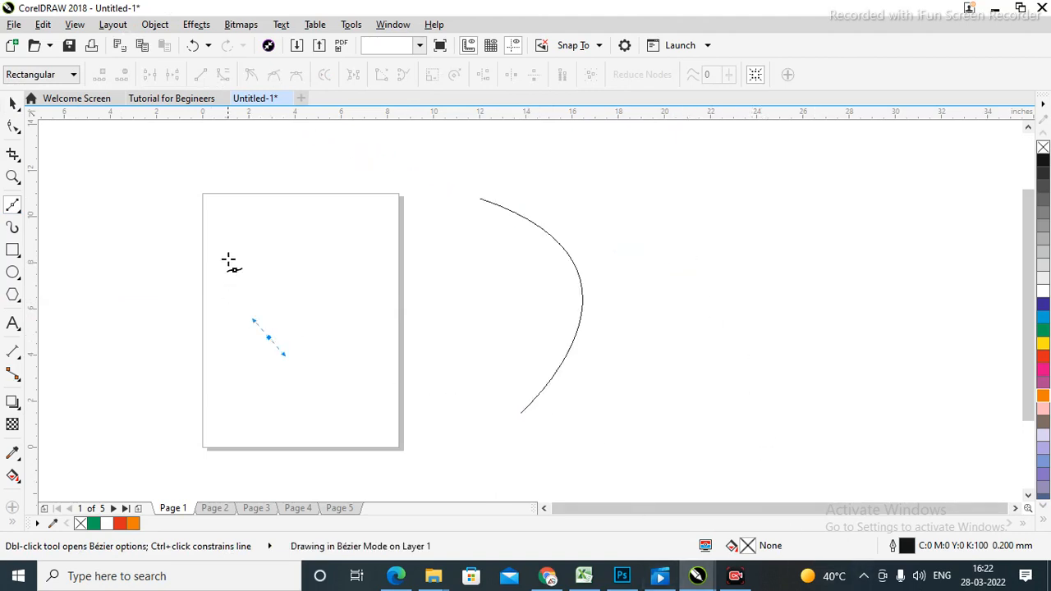
{"action": "left_click_drag", "start_coordinate": [223, 240], "coordinate": [271, 221]}
{"action": "left_click", "coordinate": [485, 202]}
{"action": "left_click", "coordinate": [13, 106]}
{"action": "left_click", "coordinate": [840, 281]}
{"action": "left_click", "coordinate": [488, 319]}
{"action": "key", "text": "Delete"}
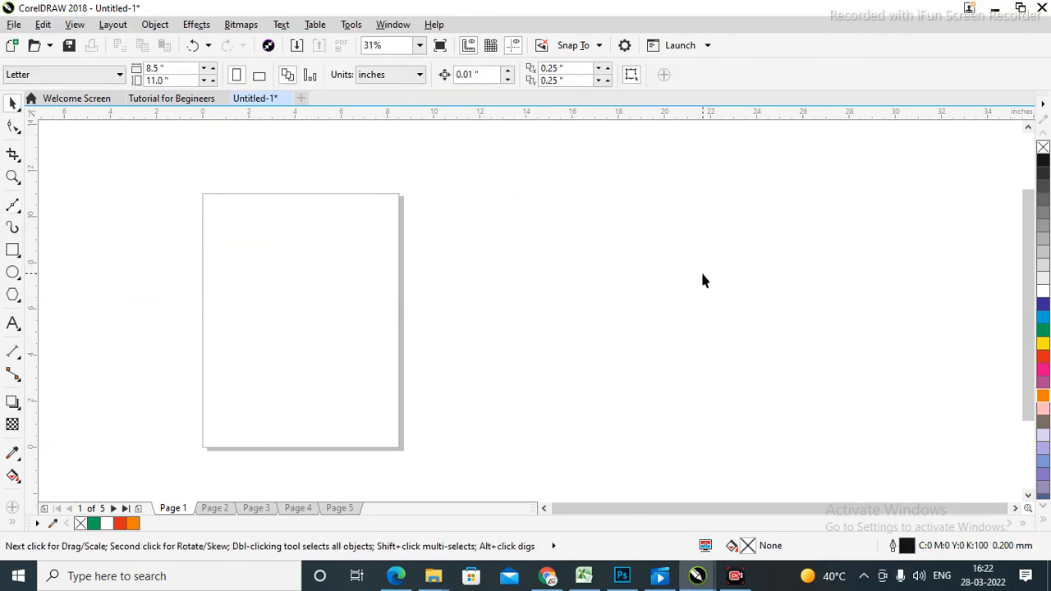
Import Latest Builder poster.jpg from the Buildings folder and place it across the page top.
{"action": "right_click", "coordinate": [544, 204]}
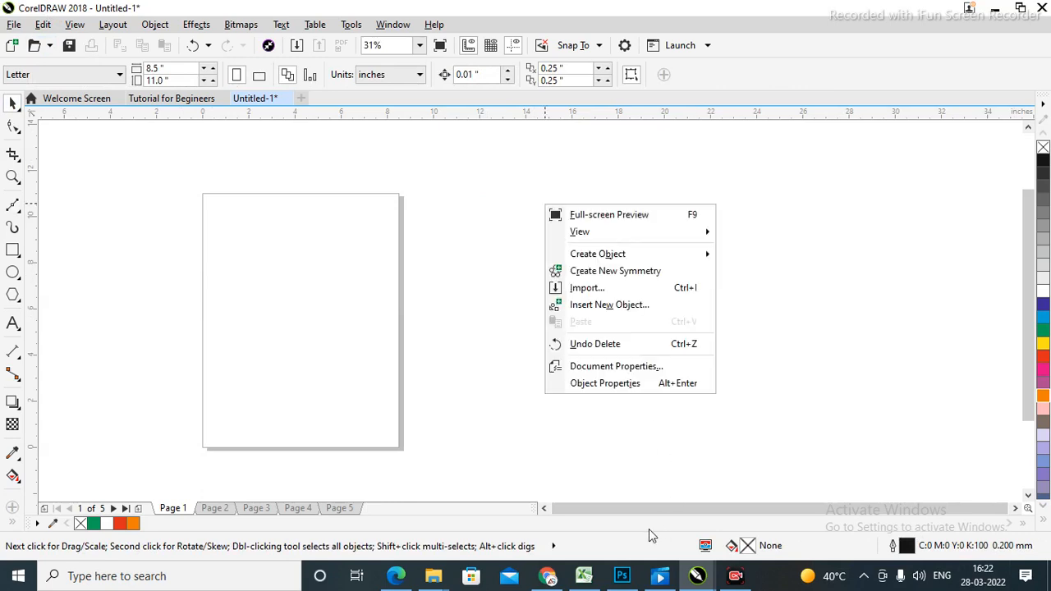
{"action": "left_click", "coordinate": [587, 290]}
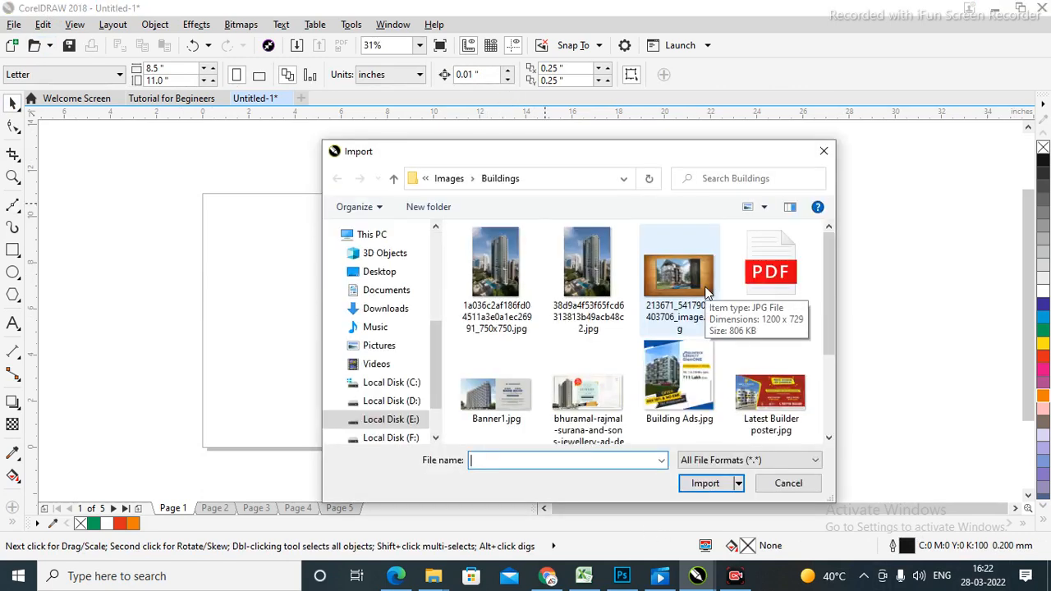
{"action": "scroll", "coordinate": [620, 361], "scroll_direction": "down", "scroll_amount": 3}
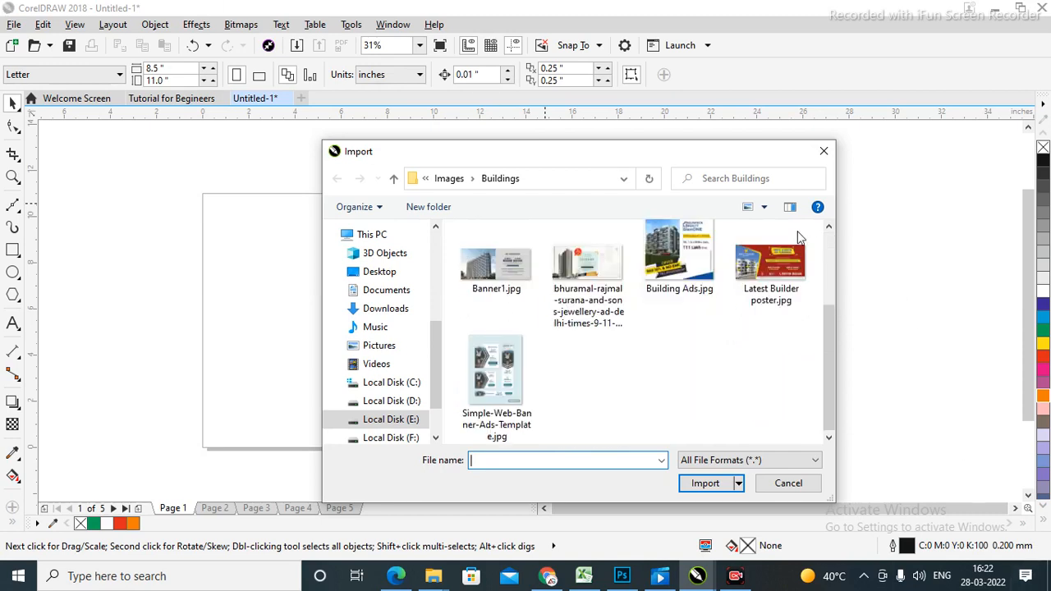
{"action": "left_click", "coordinate": [770, 265]}
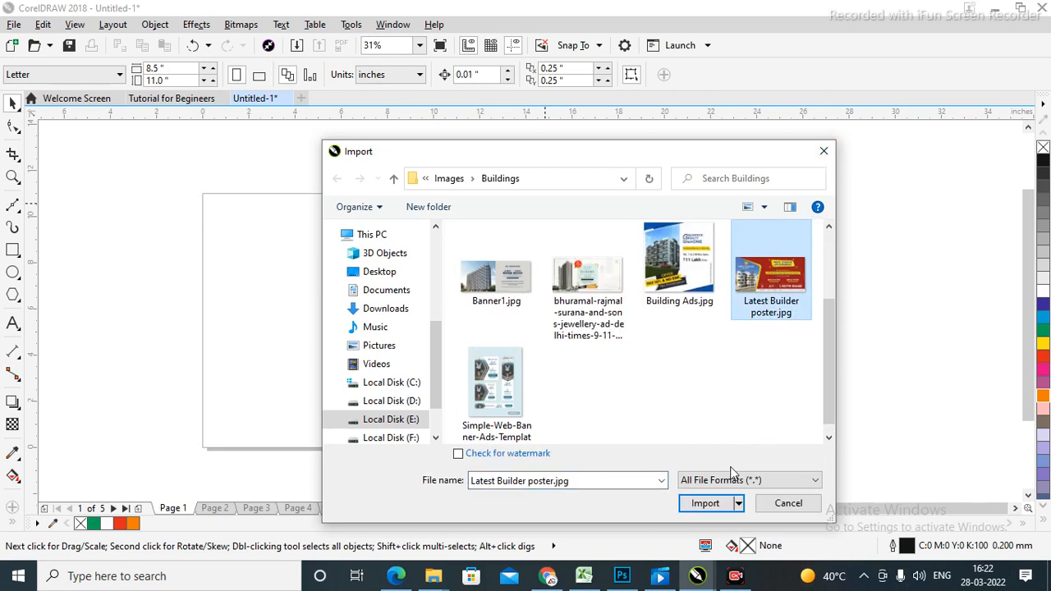
{"action": "left_click", "coordinate": [699, 504]}
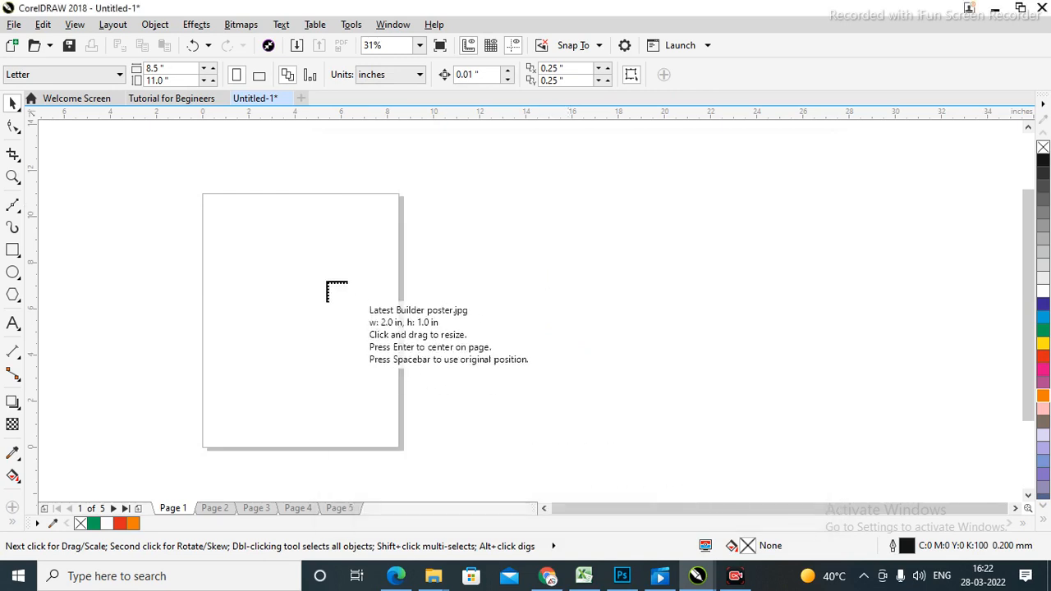
{"action": "left_click_drag", "start_coordinate": [204, 218], "coordinate": [419, 409]}
{"action": "left_click", "coordinate": [565, 248]}
Zoom in on the poster and start a Bézier trace bending along the yellow border.
{"action": "key", "text": "z"}
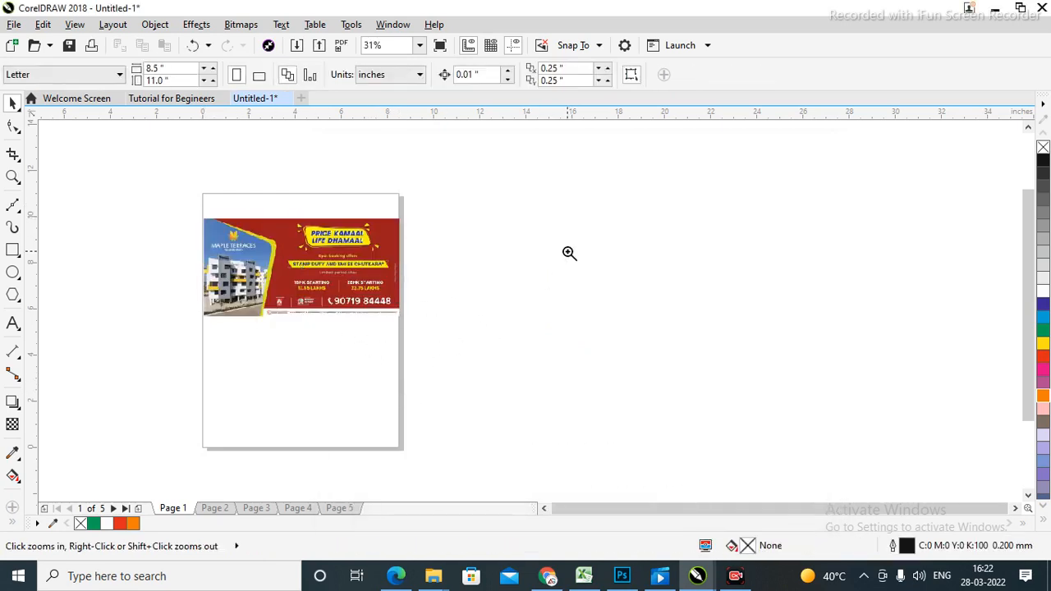
{"action": "left_click_drag", "start_coordinate": [194, 212], "coordinate": [413, 325]}
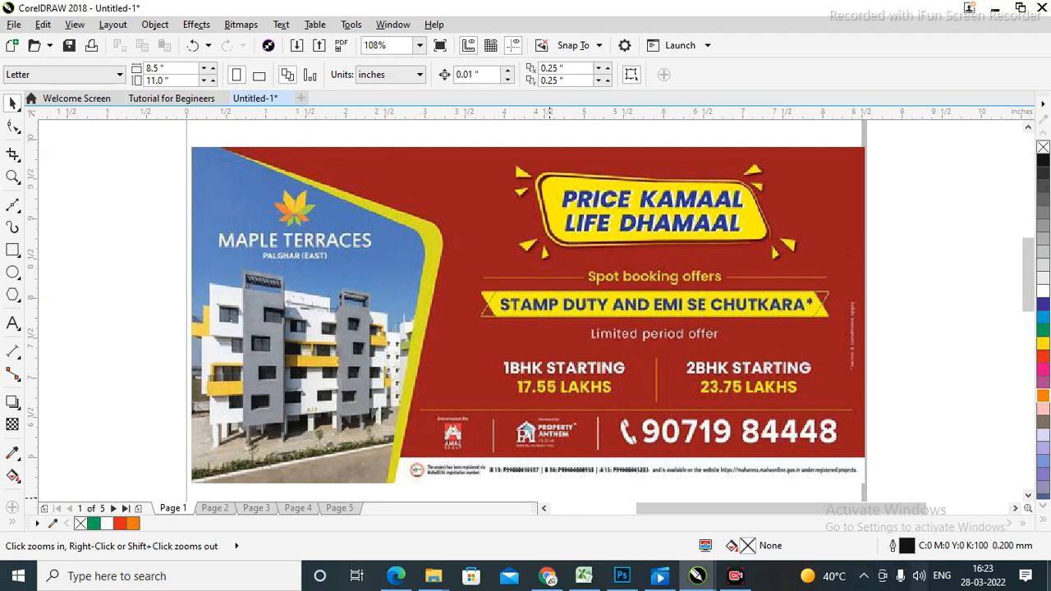
{"action": "right_click", "coordinate": [22, 219]}
{"action": "left_click", "coordinate": [20, 215]}
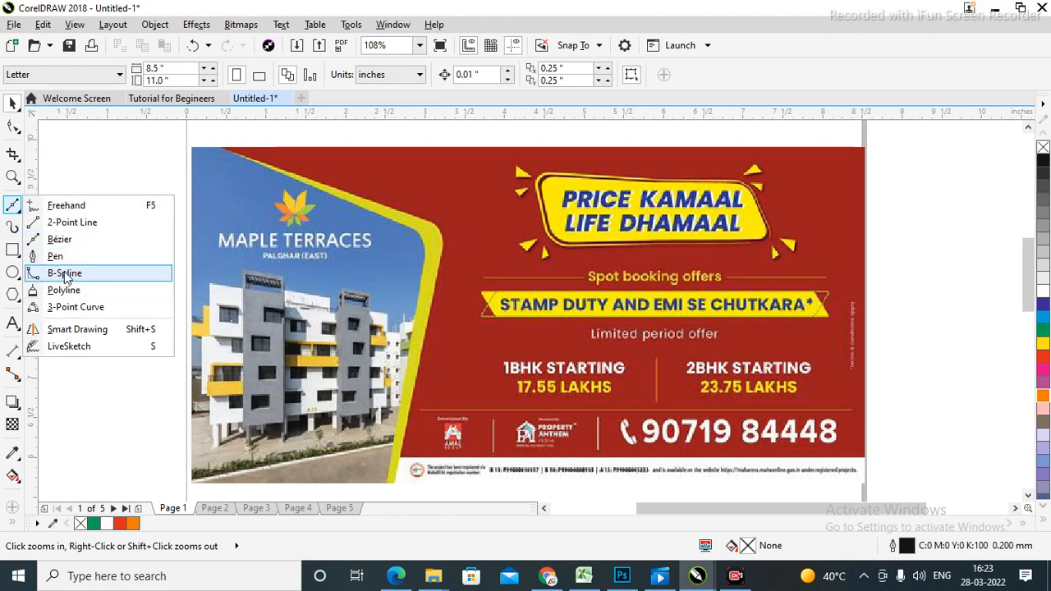
{"action": "left_click", "coordinate": [59, 239]}
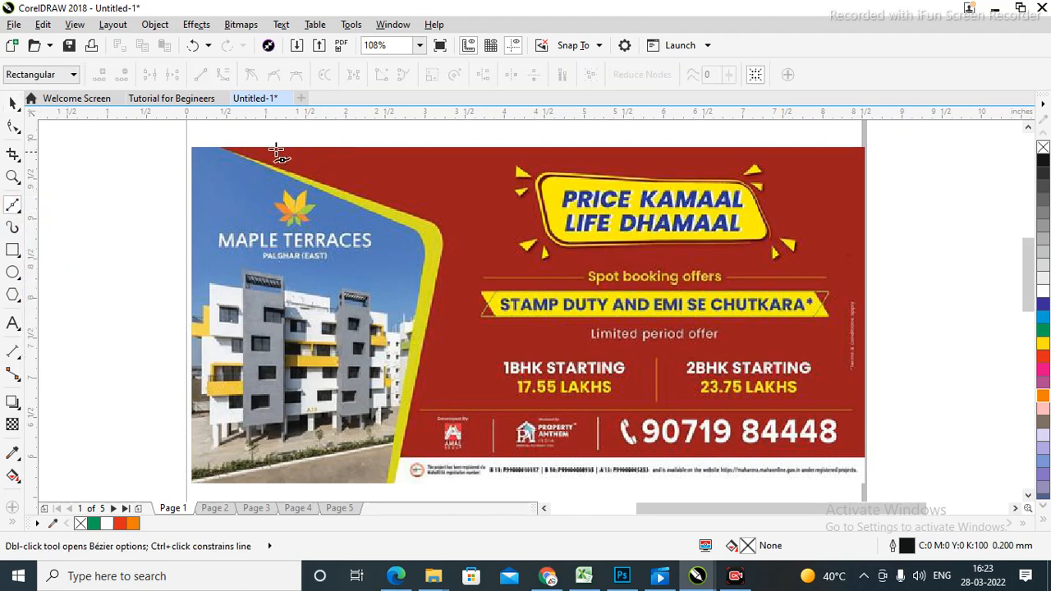
{"action": "left_click", "coordinate": [231, 148]}
{"action": "left_click", "coordinate": [424, 216]}
{"action": "left_click_drag", "start_coordinate": [436, 268], "coordinate": [414, 308]}
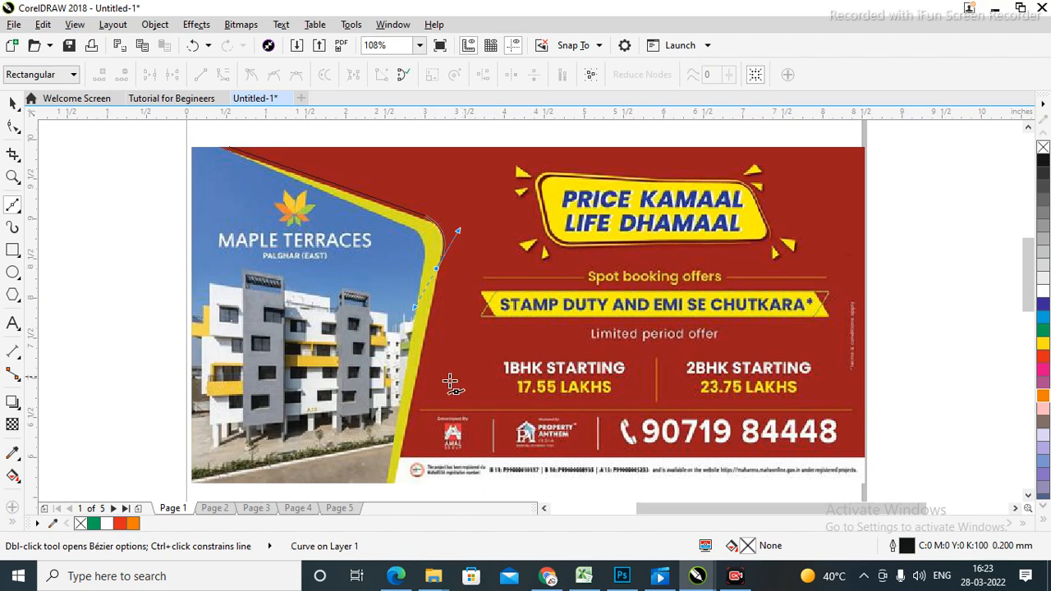
Complete the trace along the bottom and left edges, closing it at the start.
{"action": "left_click", "coordinate": [396, 483]}
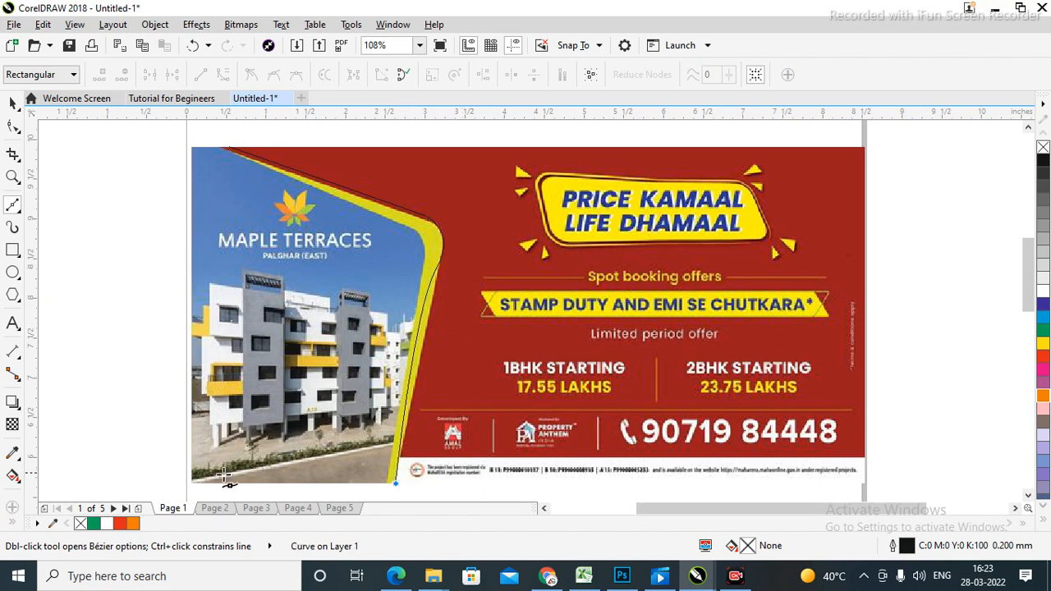
{"action": "left_click", "coordinate": [190, 484]}
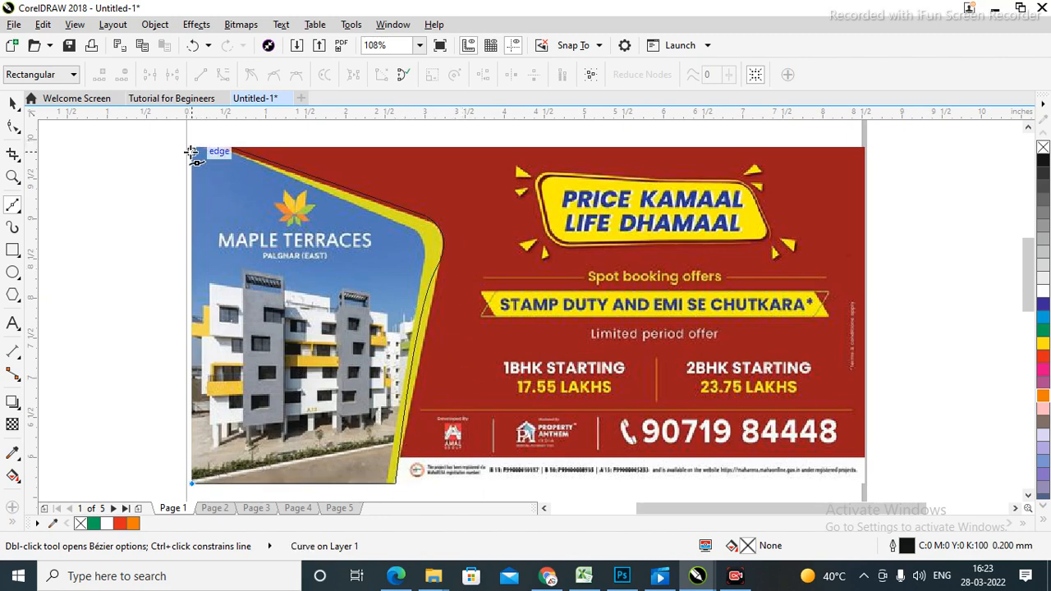
{"action": "left_click", "coordinate": [191, 148]}
{"action": "left_click", "coordinate": [243, 148]}
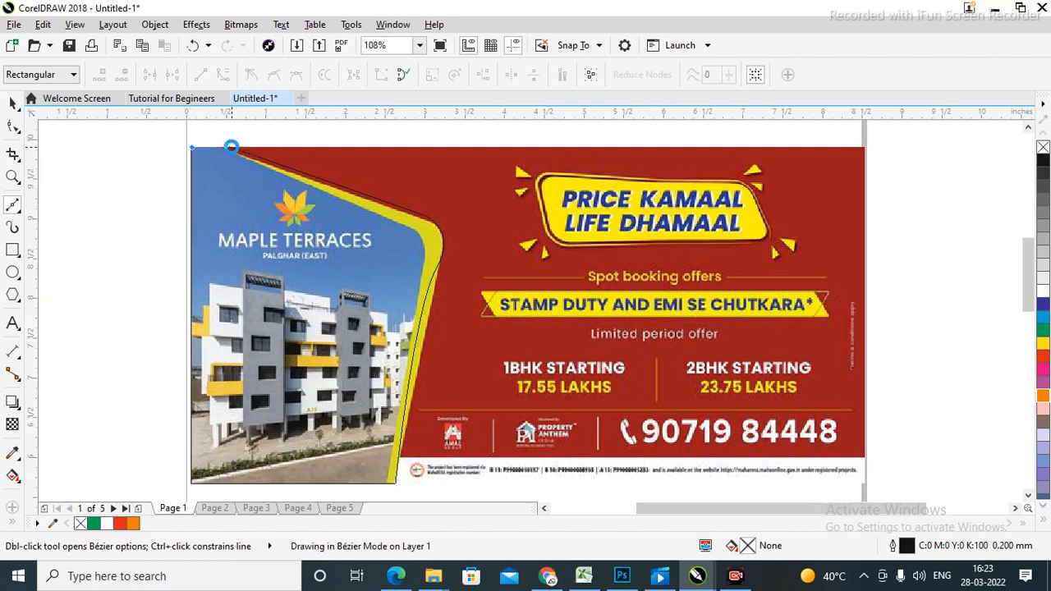
{"action": "left_click", "coordinate": [230, 148]}
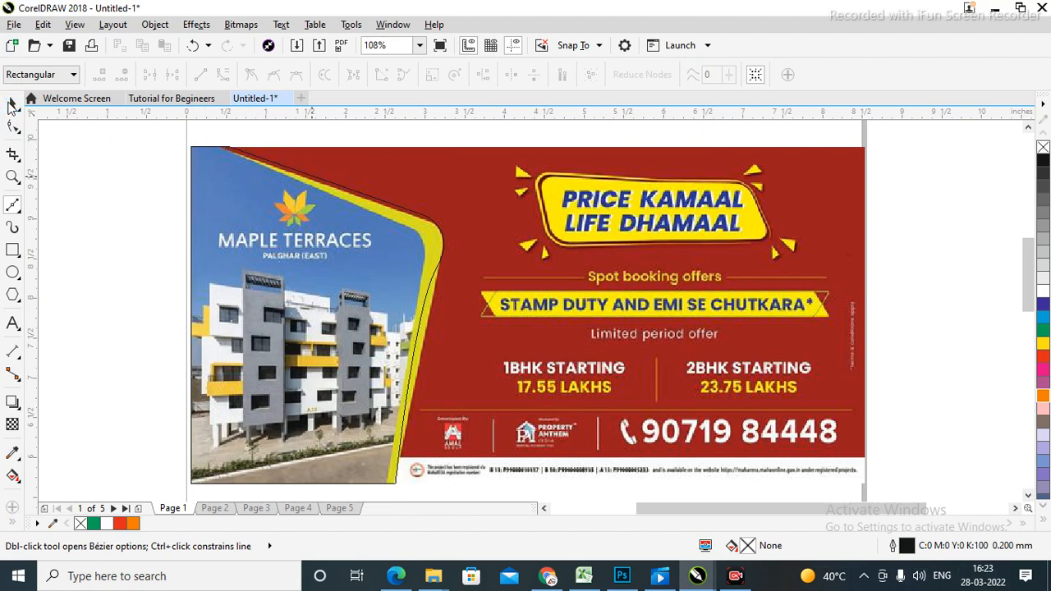
Try a yellow fill on the traced outline, undo it, then delete the outline.
{"action": "left_click", "coordinate": [12, 104]}
{"action": "left_click", "coordinate": [324, 281]}
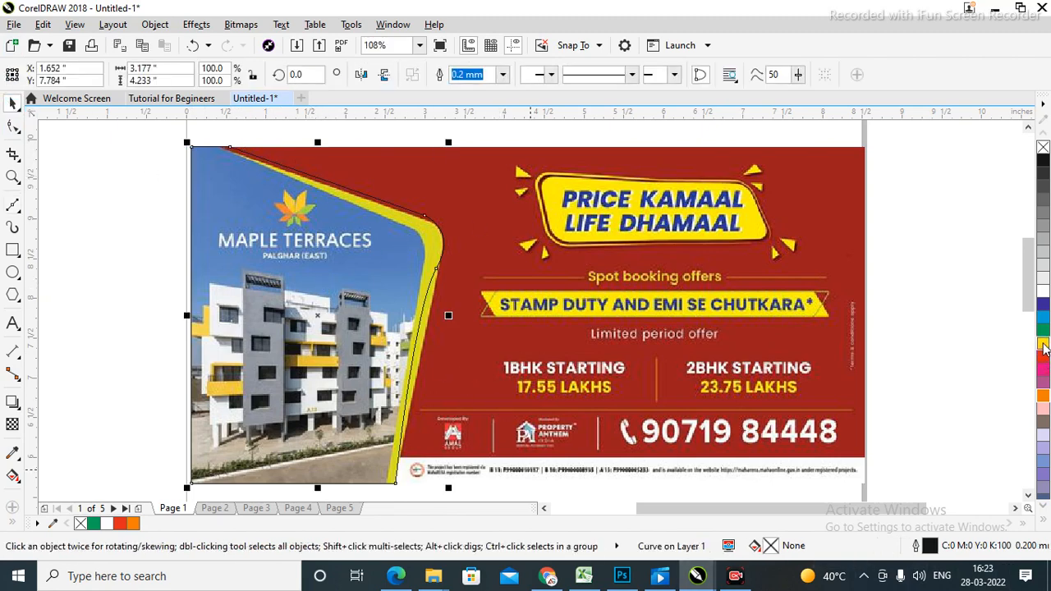
{"action": "left_click", "coordinate": [1043, 344]}
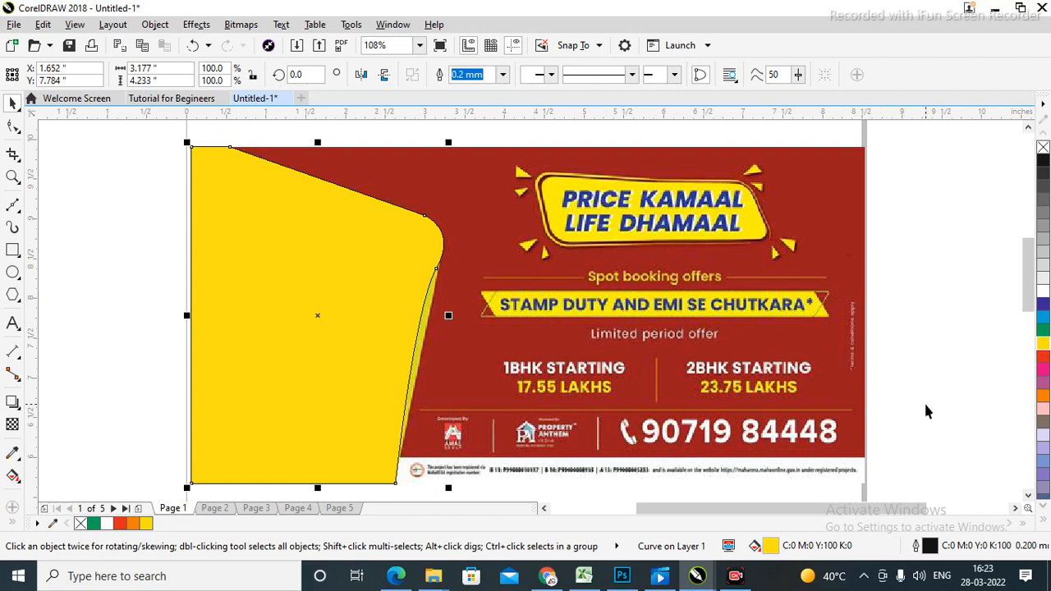
{"action": "key", "text": "ctrl+z"}
{"action": "left_click", "coordinate": [914, 328]}
{"action": "left_click", "coordinate": [401, 455]}
{"action": "key", "text": "Delete"}
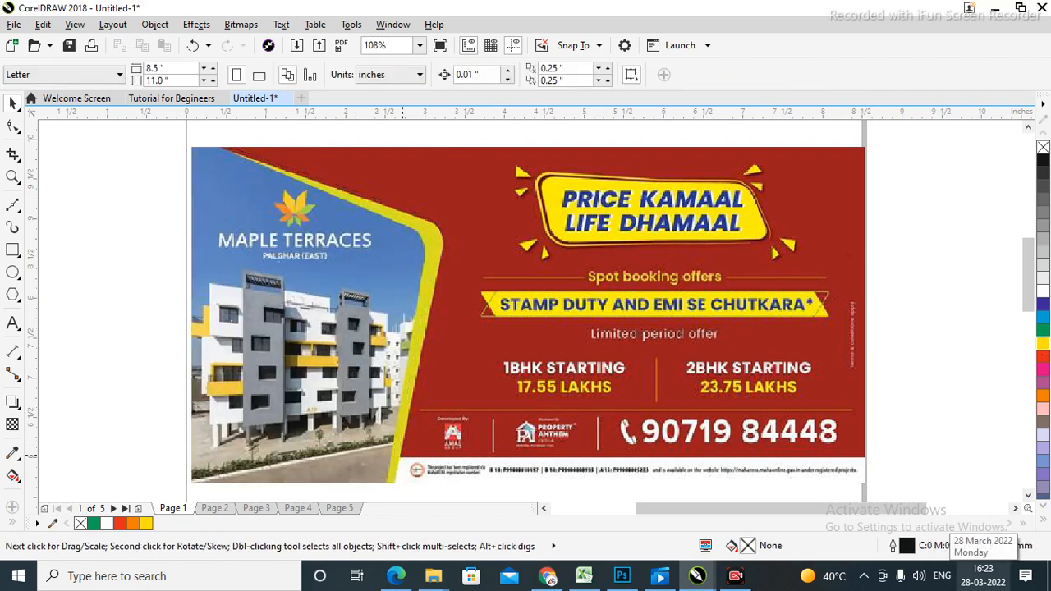
Zoom into the top-left corner and draw a Bézier segment along the top edge to the border.
{"action": "key", "text": "z"}
{"action": "left_click_drag", "start_coordinate": [163, 127], "coordinate": [332, 192]}
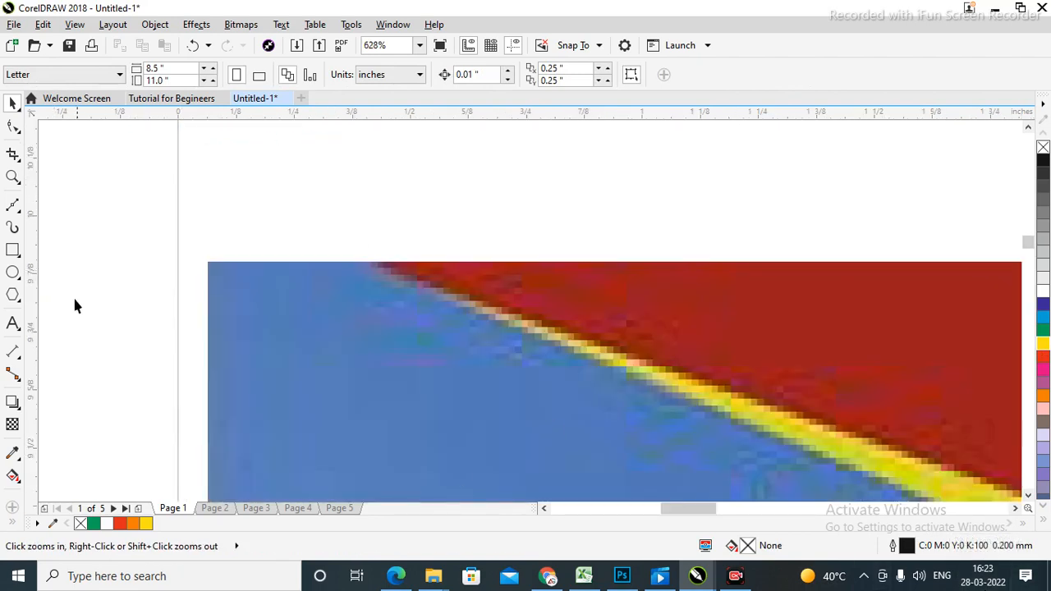
{"action": "left_click", "coordinate": [14, 206]}
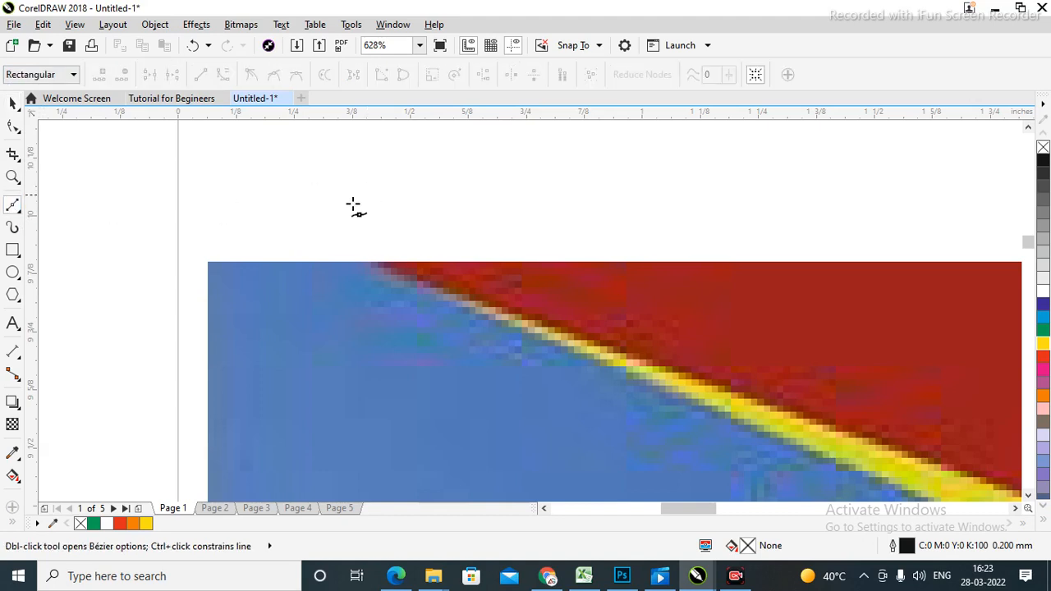
{"action": "left_click", "coordinate": [209, 263]}
{"action": "left_click", "coordinate": [377, 262]}
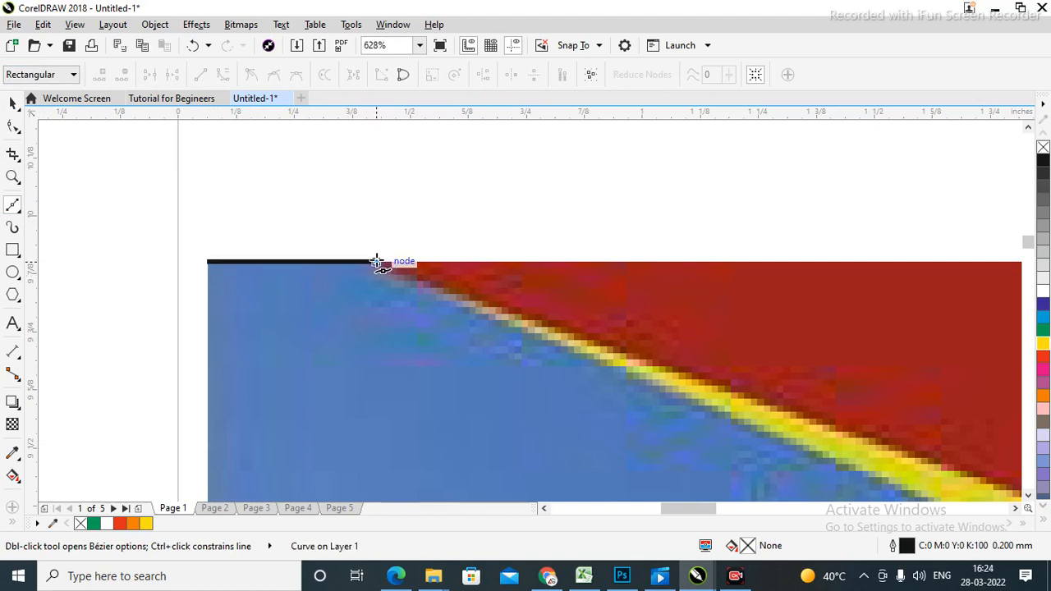
Continue the Bézier trace through the yellow border's upper bend and down along it.
{"action": "key", "text": "F4"}
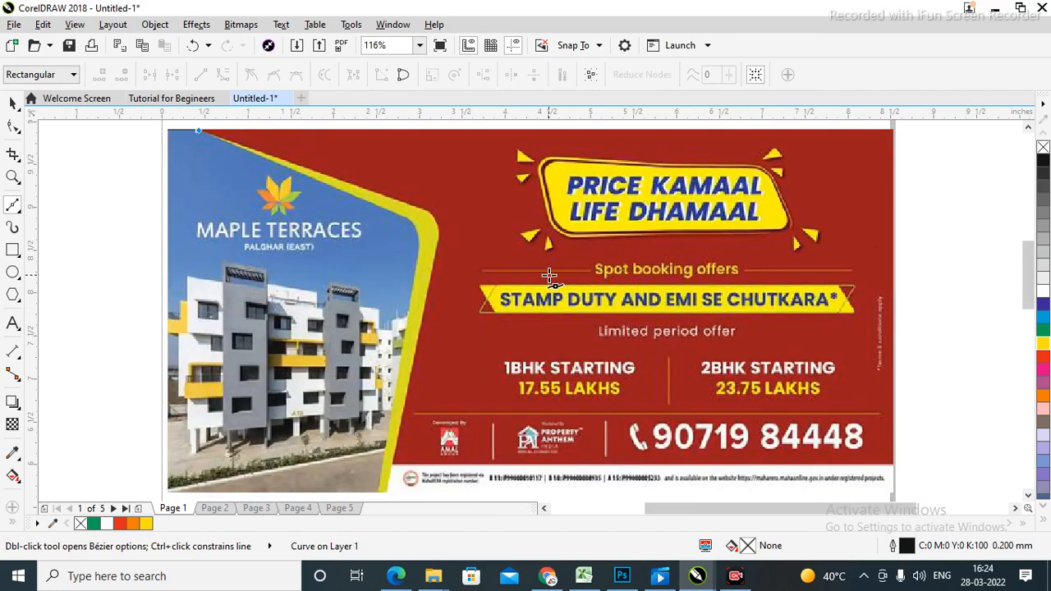
{"action": "key", "text": "F2"}
{"action": "left_click_drag", "start_coordinate": [159, 129], "coordinate": [555, 293]}
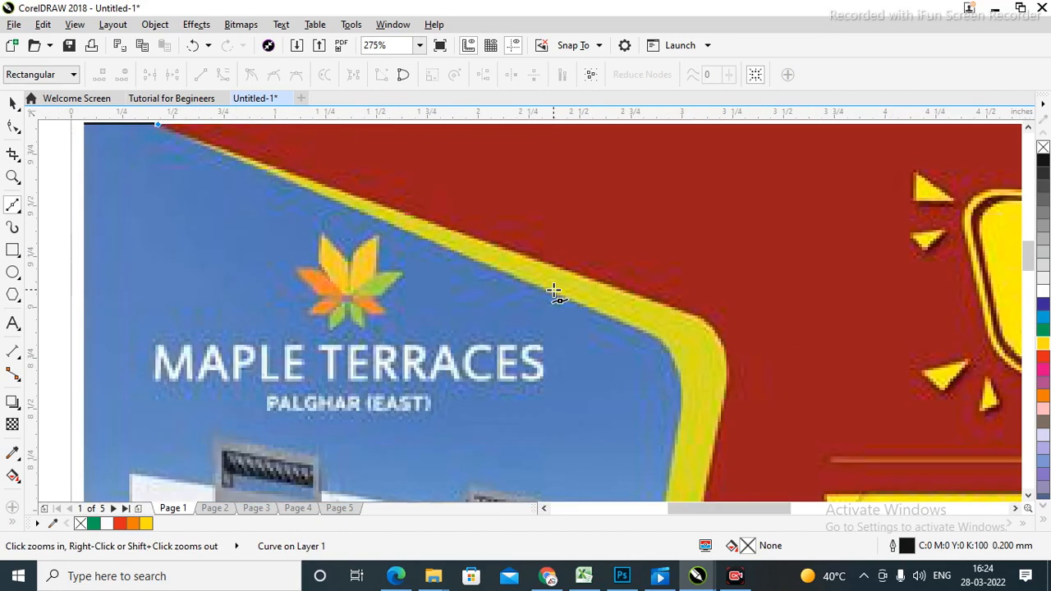
{"action": "left_click", "coordinate": [675, 310]}
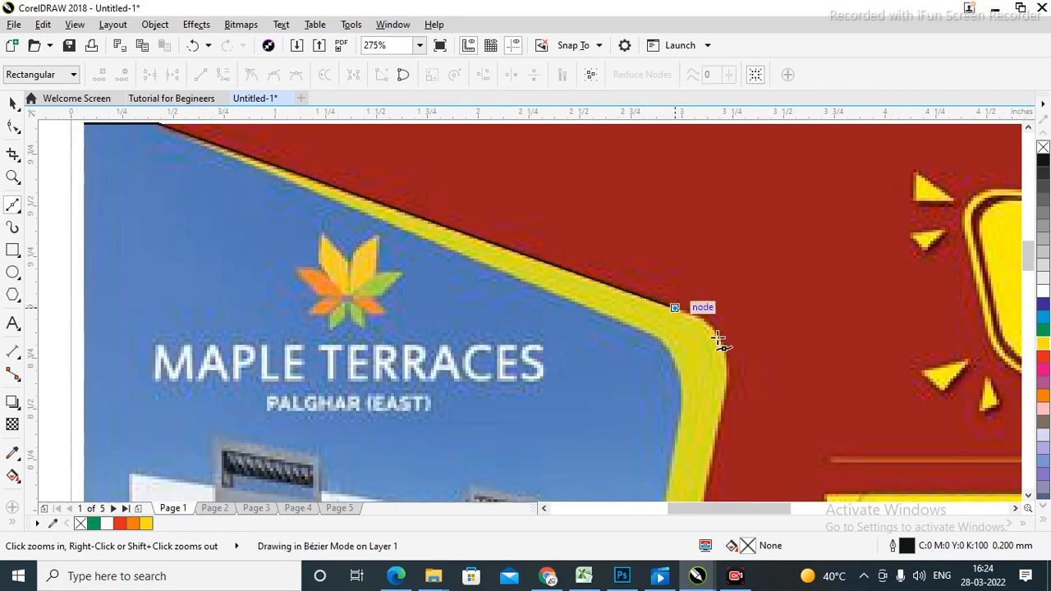
{"action": "left_click", "coordinate": [720, 414]}
Extend the trace to the border's bottom end and the poster's bottom-left corner.
{"action": "key", "text": "F3"}
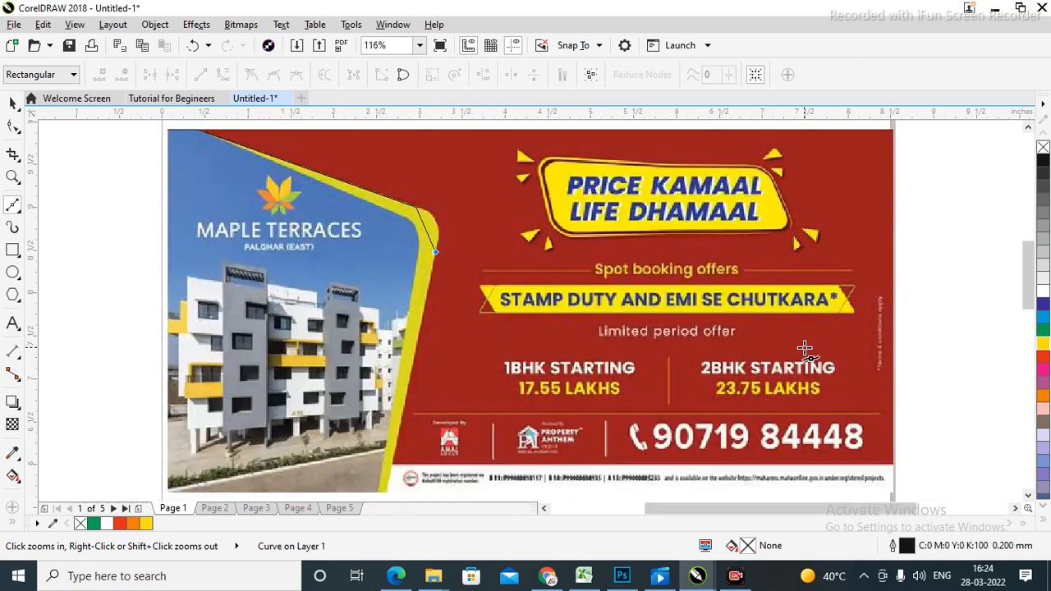
{"action": "left_click", "coordinate": [384, 491]}
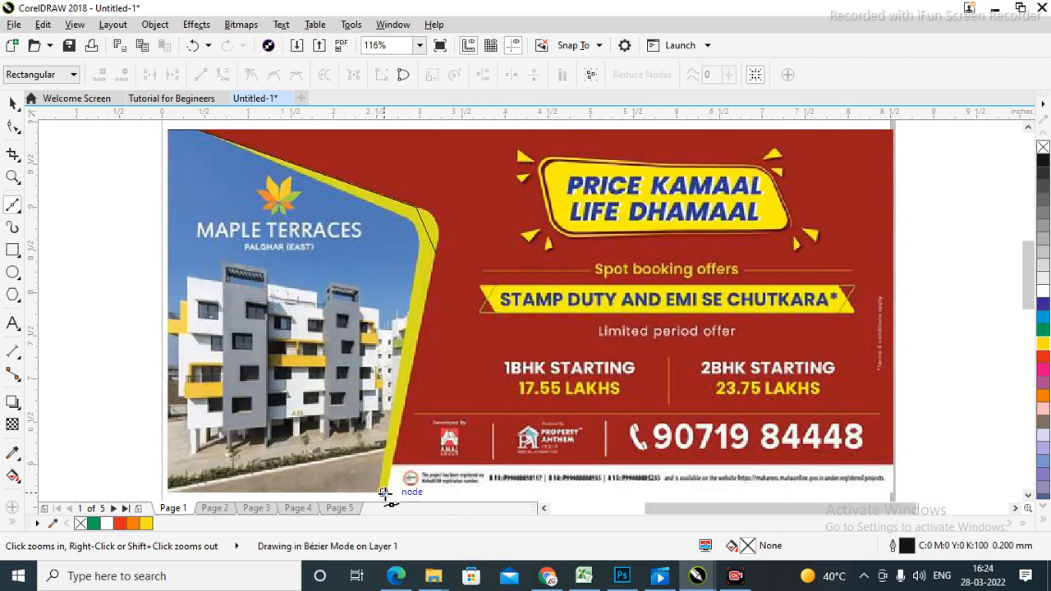
{"action": "left_click", "coordinate": [167, 494]}
{"action": "key", "text": "ctrl+z"}
{"action": "left_click", "coordinate": [166, 493]}
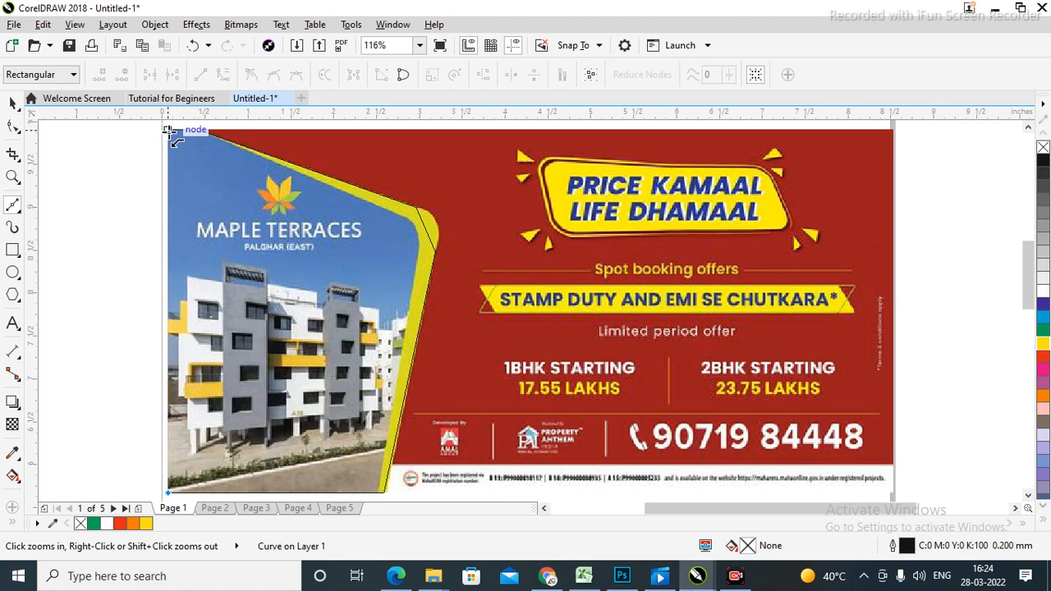
Close the traced outline at its top-left corner, try a blue fill, then undo it.
{"action": "left_click", "coordinate": [167, 129]}
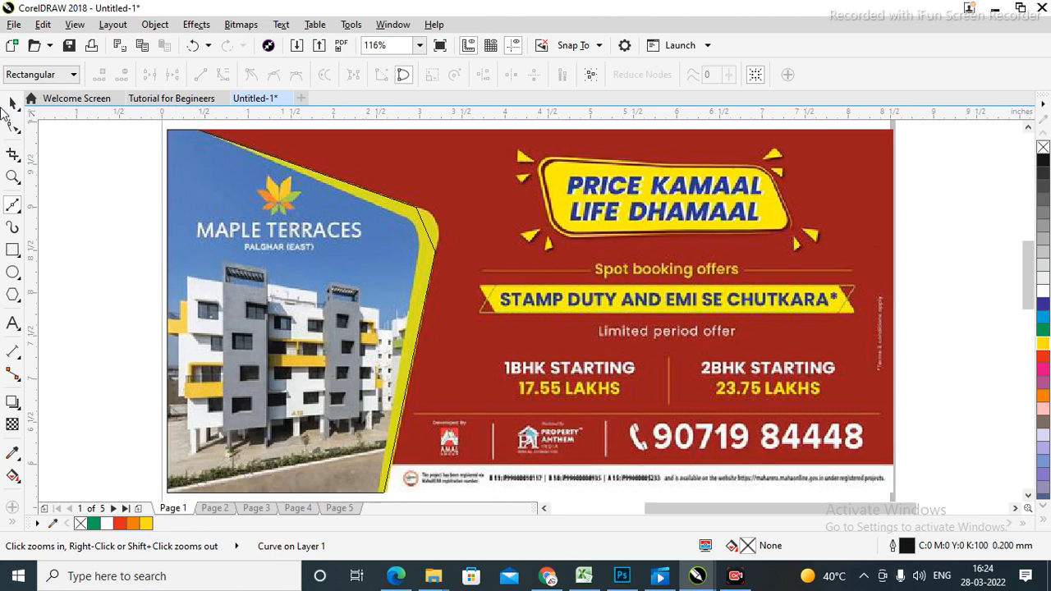
{"action": "left_click", "coordinate": [12, 103]}
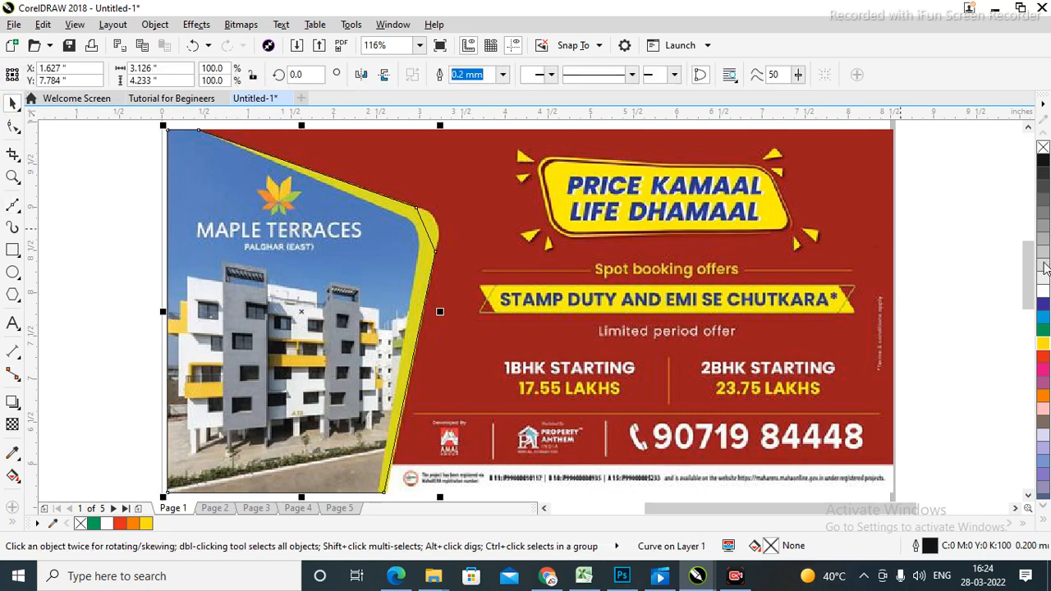
{"action": "left_click", "coordinate": [1043, 305]}
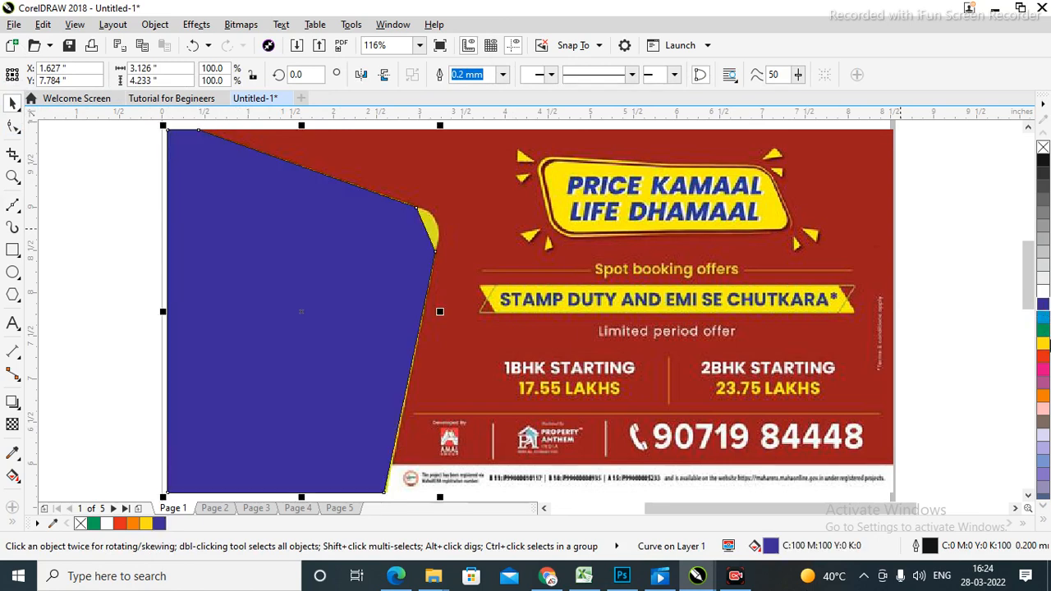
{"action": "left_click", "coordinate": [957, 327]}
{"action": "left_click", "coordinate": [304, 323]}
{"action": "key", "text": "ctrl+z"}
Zoom in on the top-left corner, drag that node with the Shape tool, then undo the move.
{"action": "key", "text": "z"}
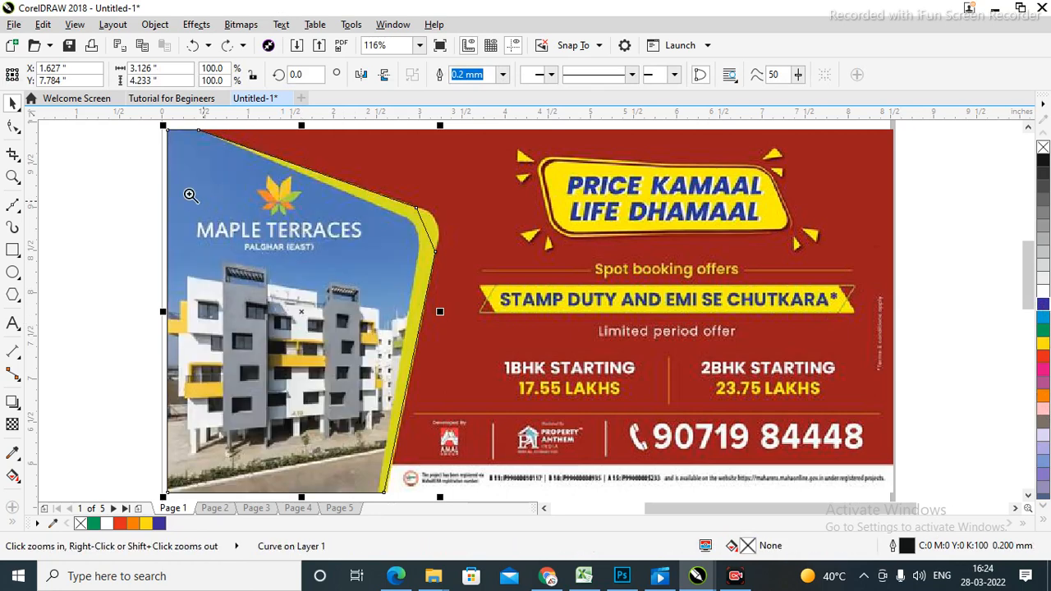
{"action": "left_click_drag", "start_coordinate": [141, 127], "coordinate": [291, 164]}
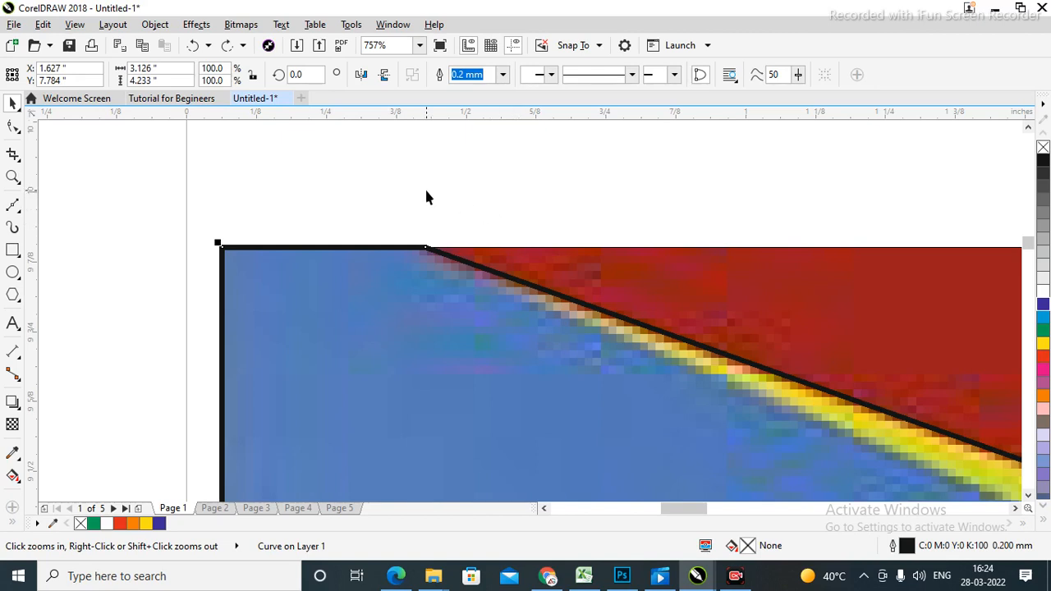
{"action": "left_click", "coordinate": [106, 275]}
{"action": "left_click", "coordinate": [14, 126]}
{"action": "left_click", "coordinate": [224, 252]}
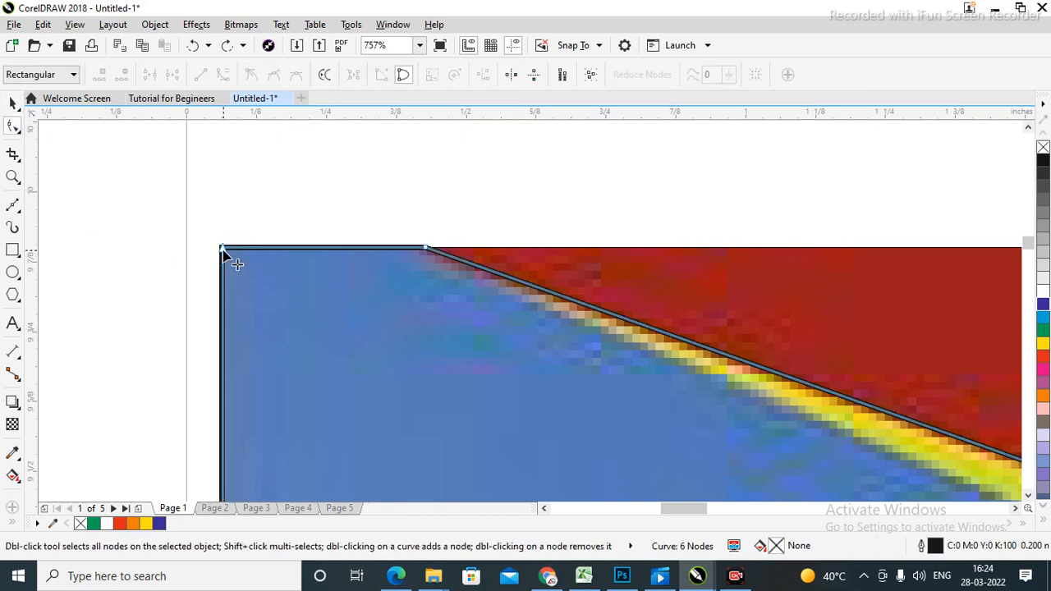
{"action": "left_click_drag", "start_coordinate": [223, 250], "coordinate": [310, 350]}
{"action": "key", "text": "ctrl+z"}
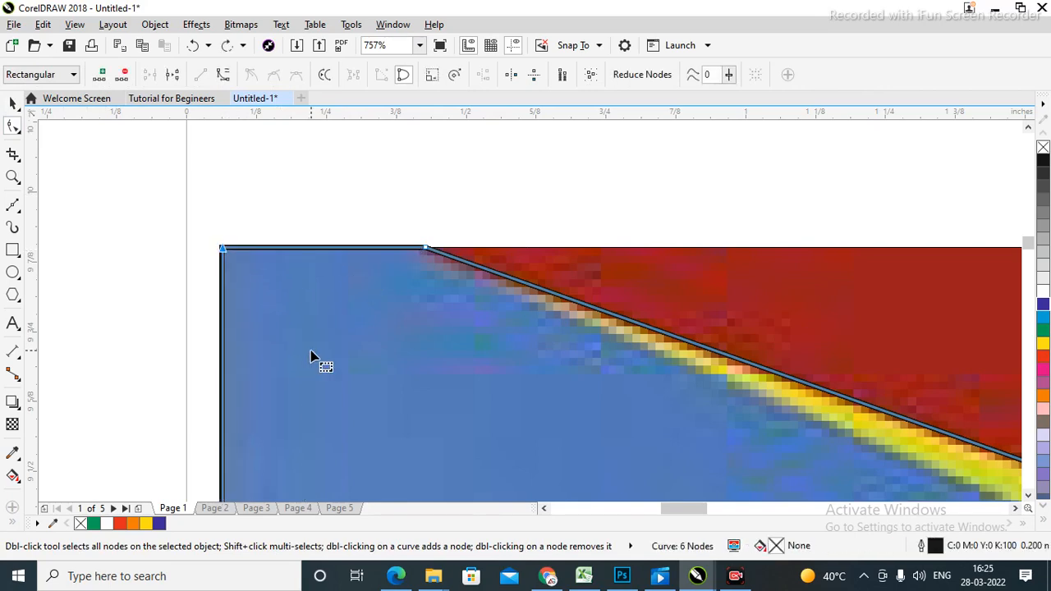
Zoom back to the whole poster, reopen the curve at its top edge and remove the traced outline.
{"action": "key", "text": "F4"}
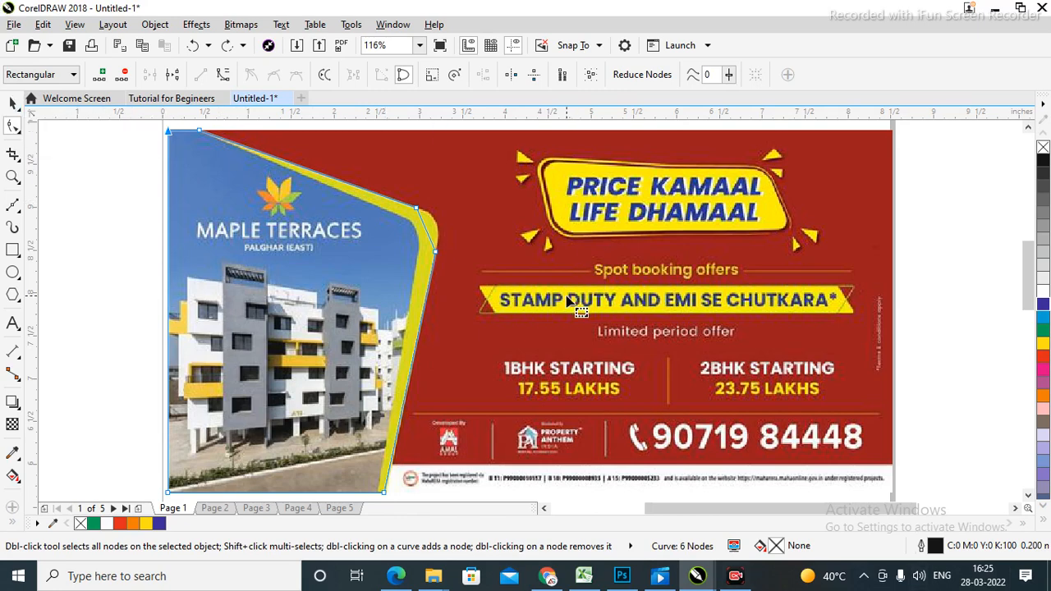
{"action": "left_click", "coordinate": [12, 102]}
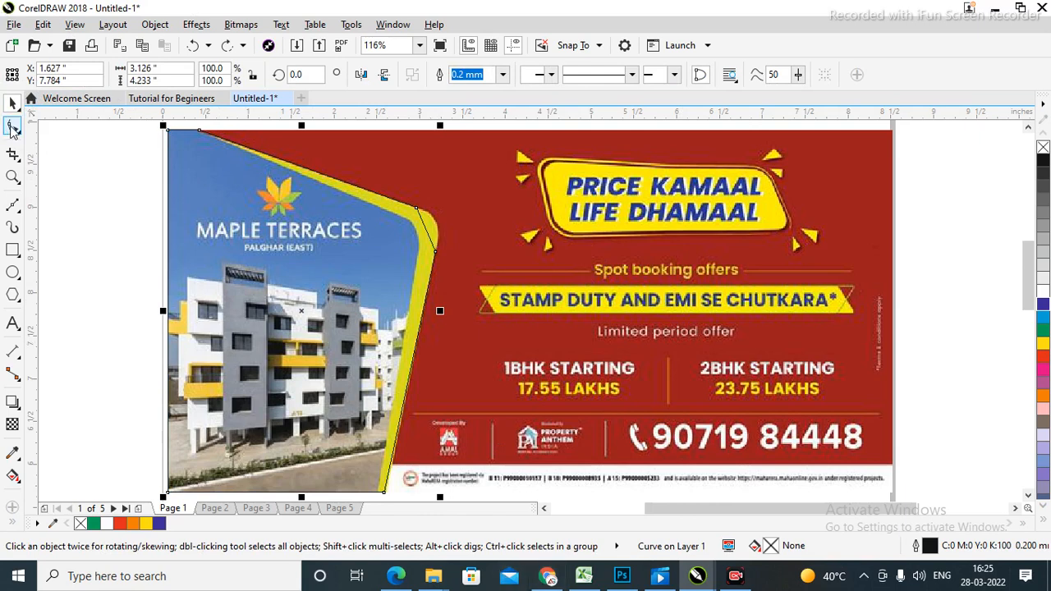
{"action": "left_click", "coordinate": [12, 125]}
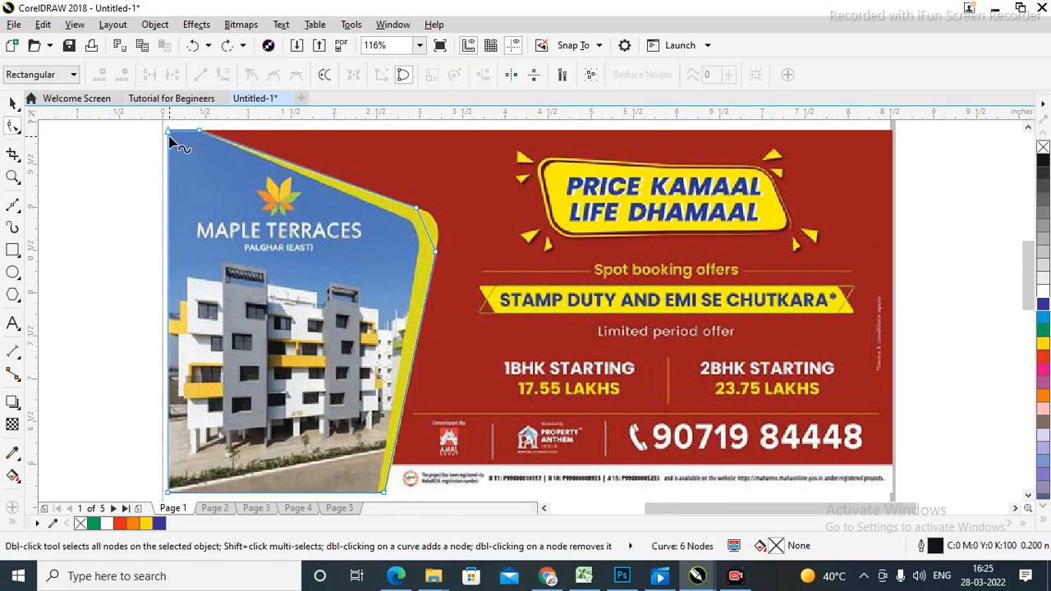
{"action": "key", "text": "ctrl+shift+z"}
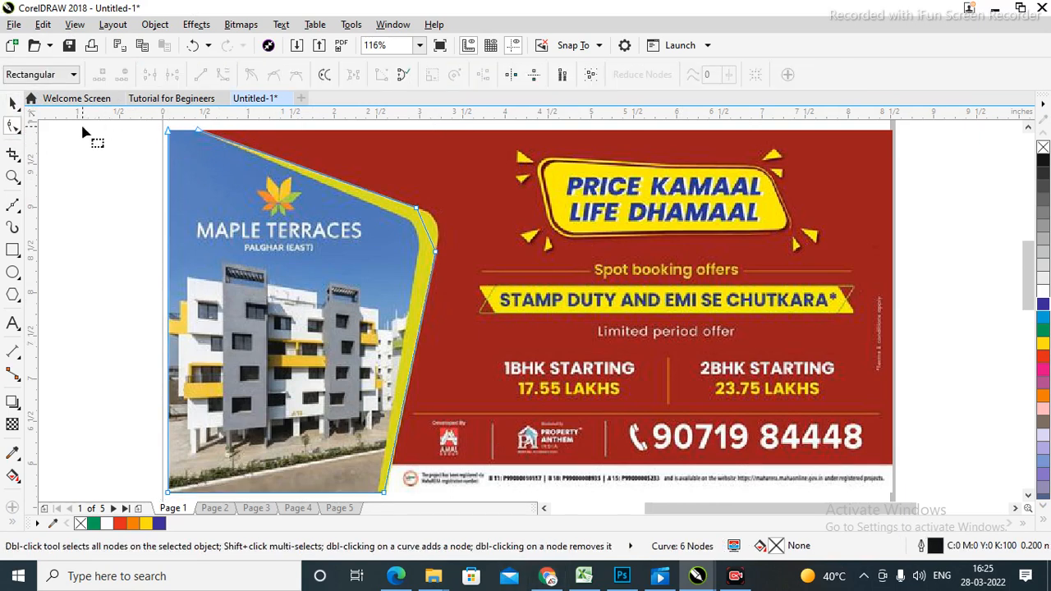
{"action": "left_click", "coordinate": [12, 103]}
{"action": "key", "text": "Escape"}
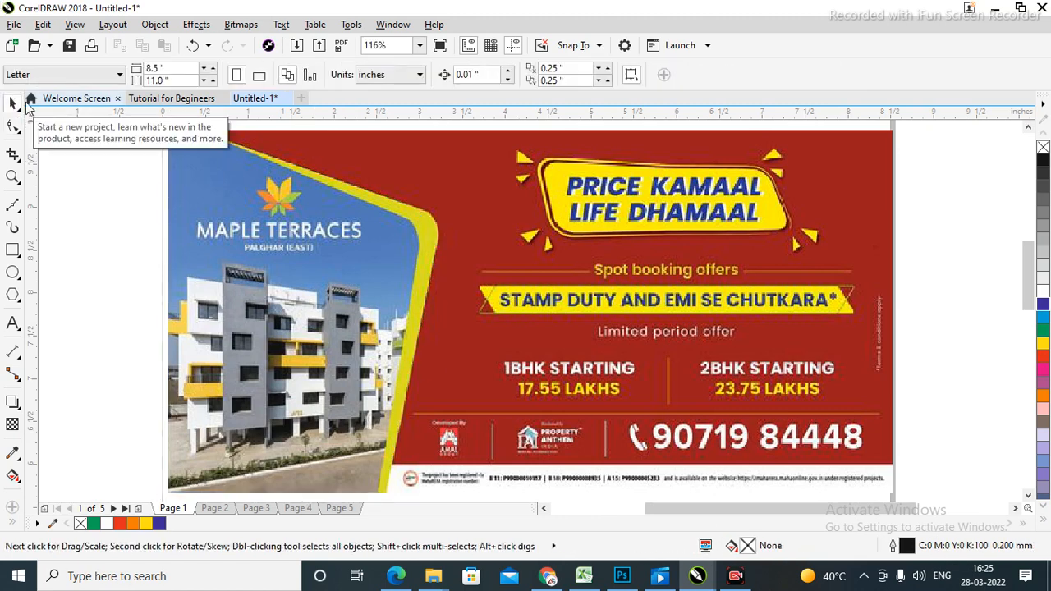
Retrace the left photo panel as a closed six-node Bézier curve, from the top-left corner along the yellow band and back.
{"action": "left_click", "coordinate": [14, 207]}
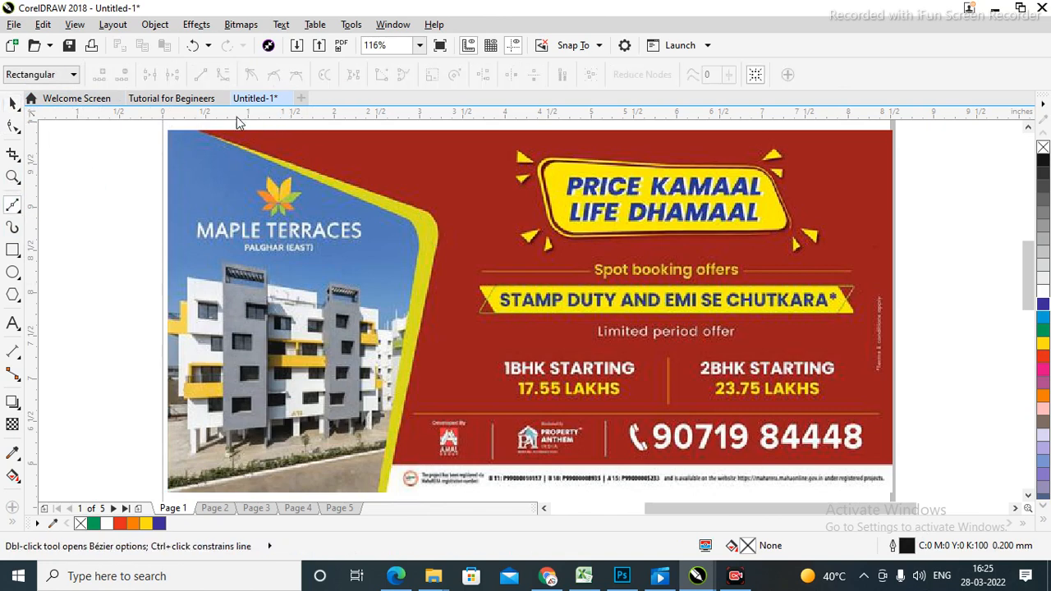
{"action": "left_click", "coordinate": [167, 131]}
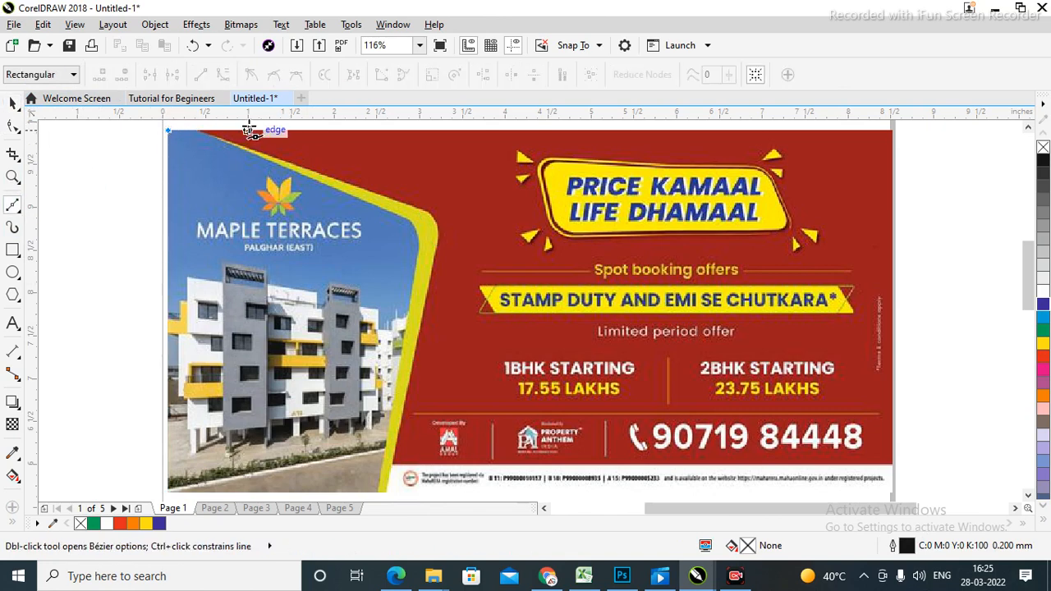
{"action": "left_click", "coordinate": [200, 132]}
{"action": "left_click", "coordinate": [414, 206]}
{"action": "left_click", "coordinate": [431, 267]}
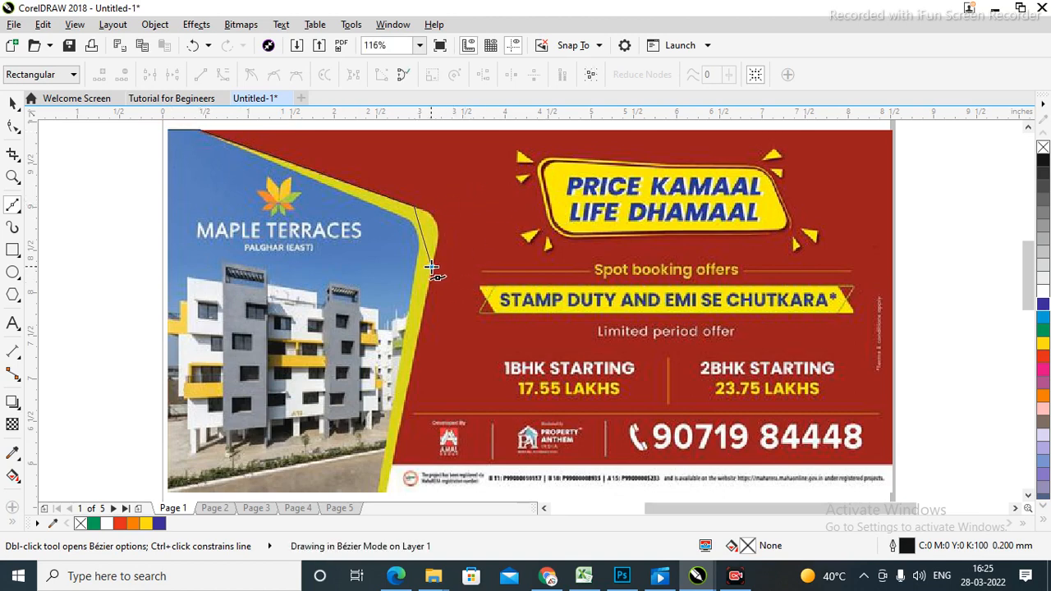
{"action": "left_click", "coordinate": [386, 492]}
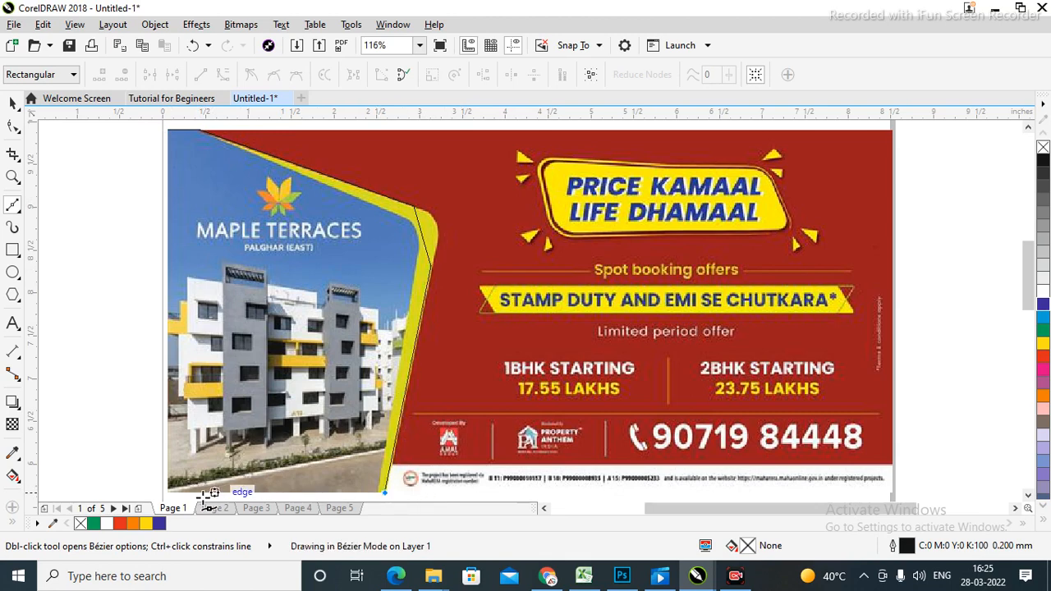
{"action": "left_click", "coordinate": [167, 492]}
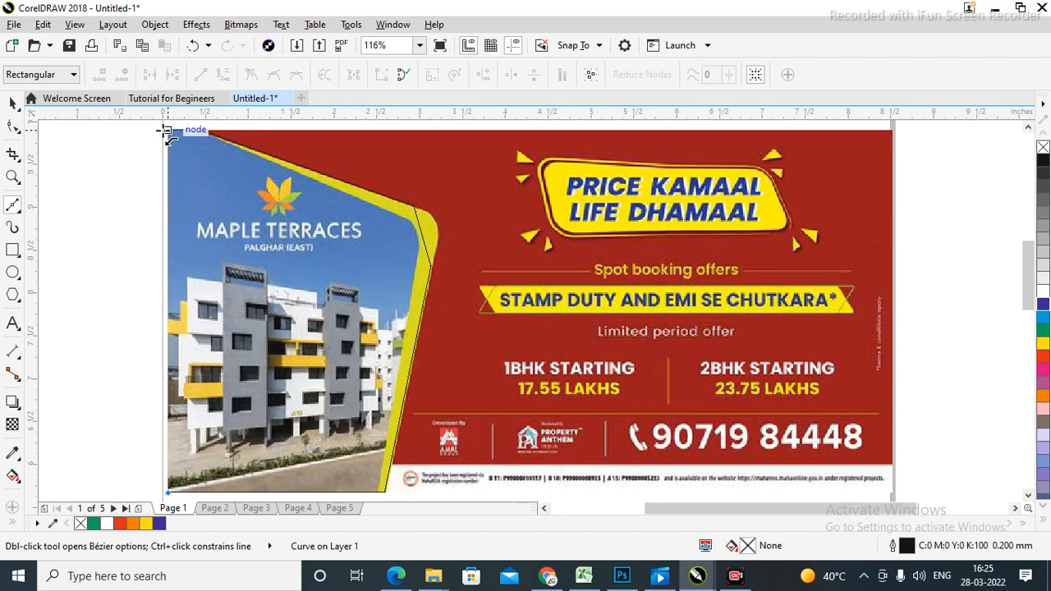
{"action": "left_click", "coordinate": [167, 131]}
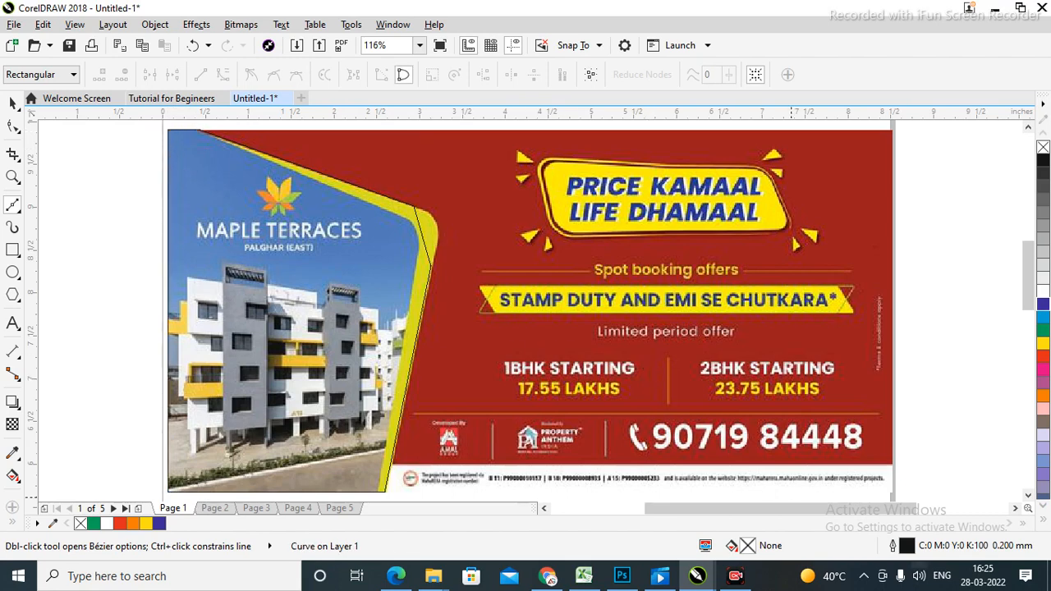
Try a fill and a small move on the traced curve, undoing both, then give it a blue (C100 M100 Y0 K0) fill.
{"action": "left_click", "coordinate": [11, 104]}
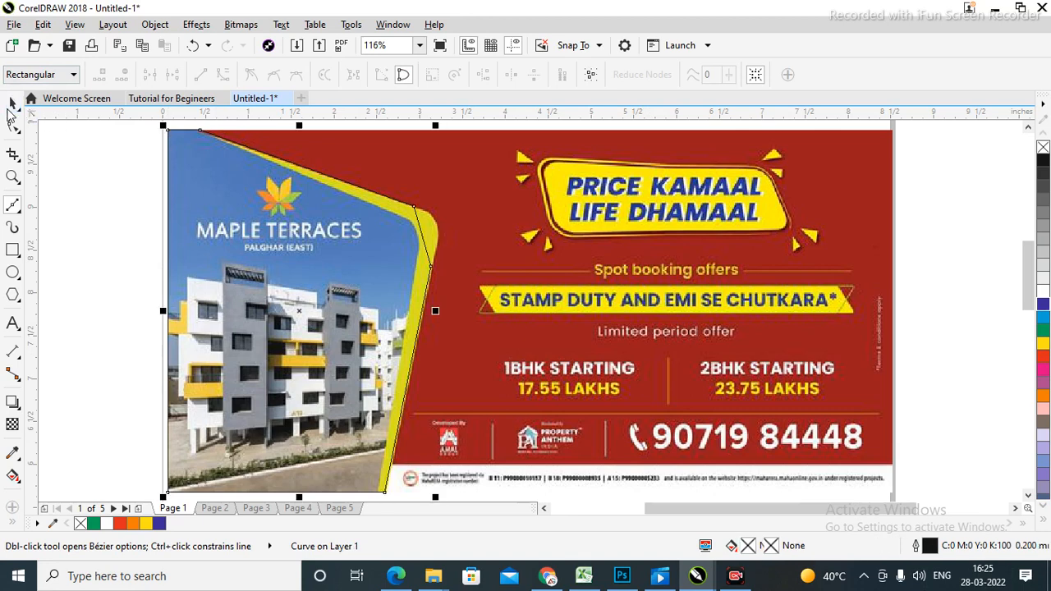
{"action": "left_click", "coordinate": [1042, 304]}
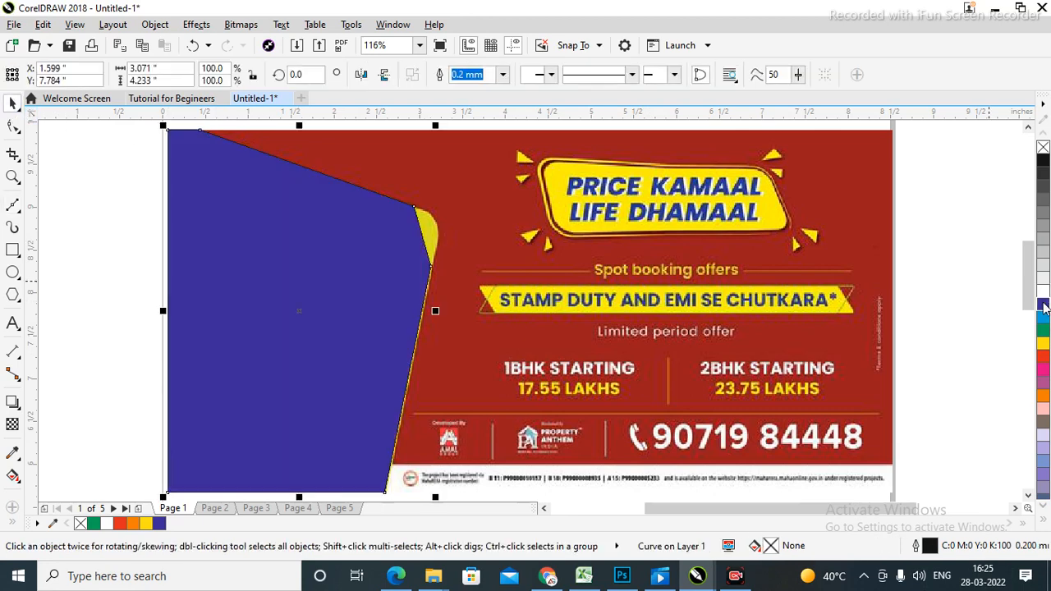
{"action": "key", "text": "ctrl+z"}
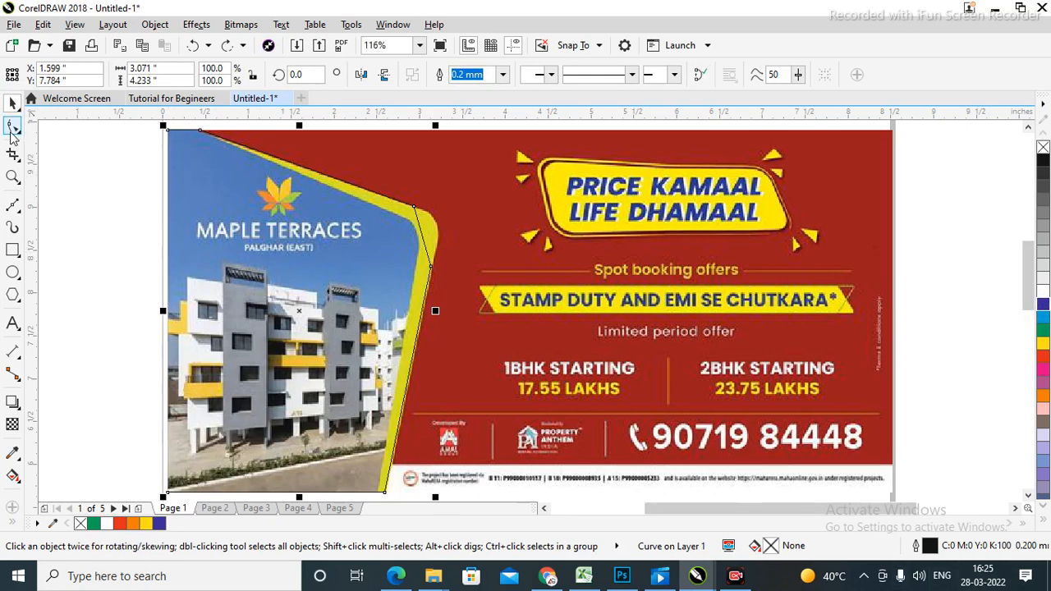
{"action": "left_click", "coordinate": [12, 127]}
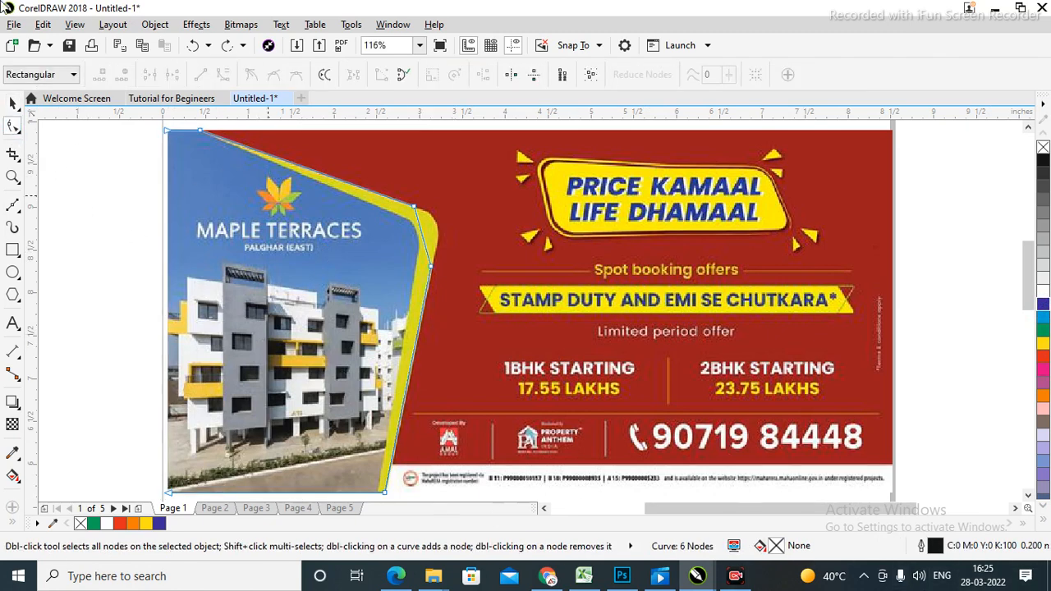
{"action": "left_click", "coordinate": [12, 103]}
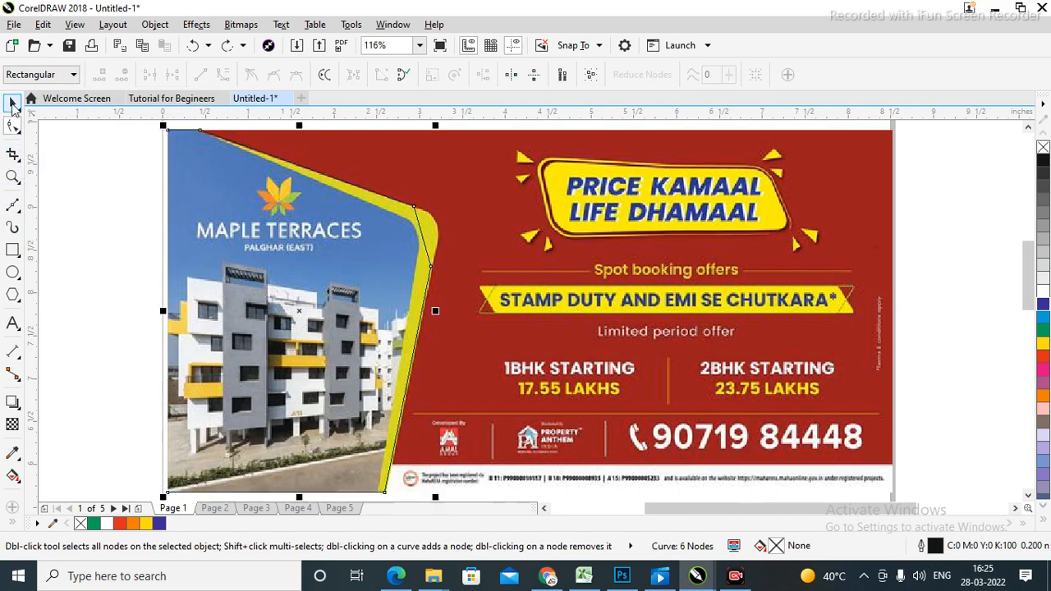
{"action": "mouse_move", "coordinate": [311, 262]}
{"action": "left_mouse_down"}
{"action": "mouse_move", "coordinate": [164, 240]}
{"action": "mouse_move", "coordinate": [171, 251]}
{"action": "mouse_move", "coordinate": [361, 264]}
{"action": "mouse_move", "coordinate": [312, 263]}
{"action": "left_mouse_up"}
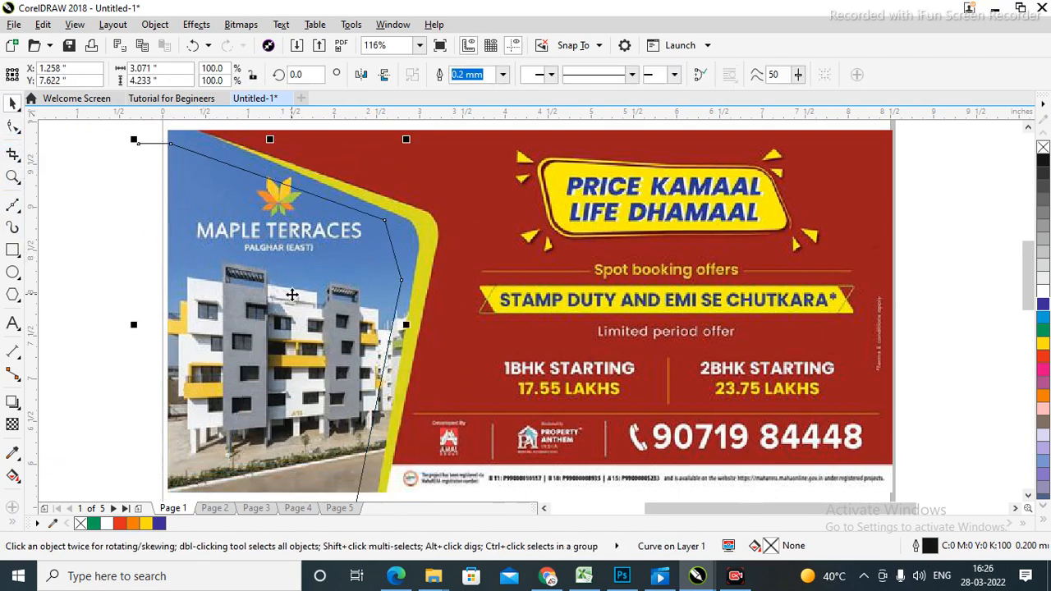
{"action": "key", "text": "ctrl+z"}
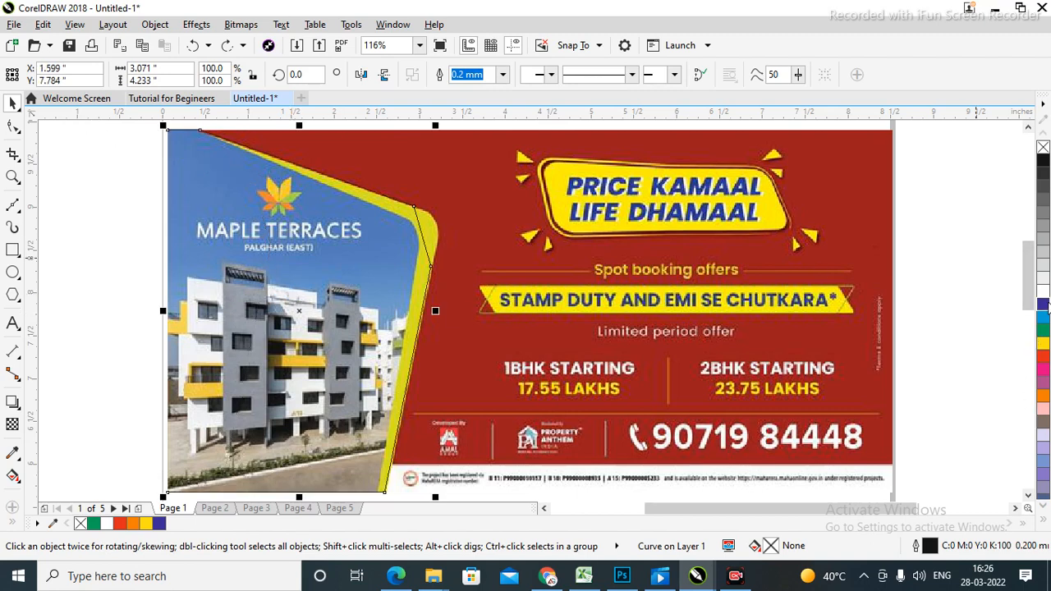
{"action": "left_click", "coordinate": [1043, 305]}
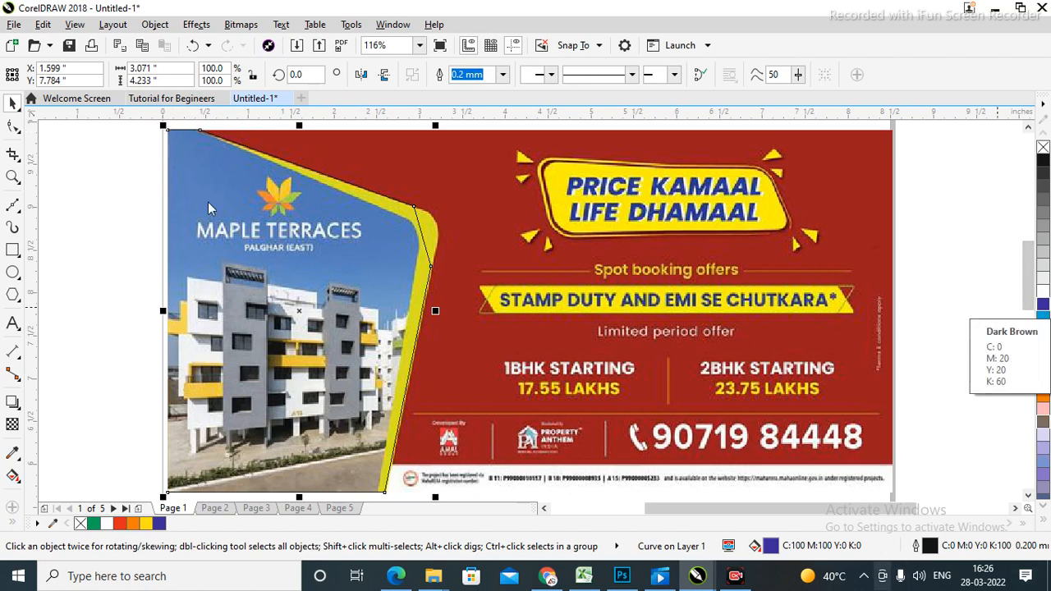
{"action": "left_click", "coordinate": [110, 257]}
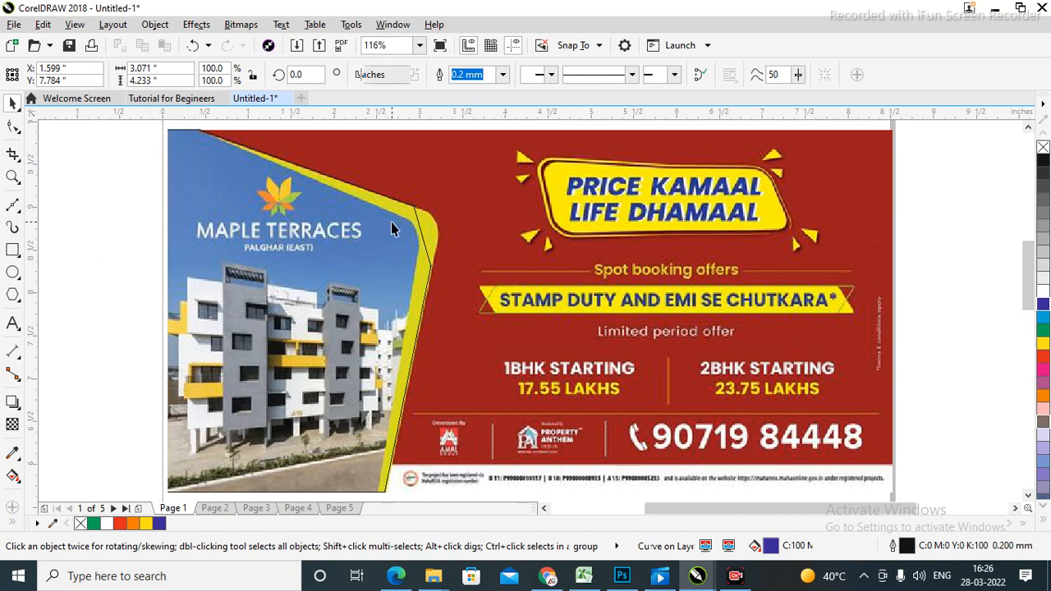
{"action": "left_click", "coordinate": [376, 274]}
{"action": "key", "text": "Escape"}
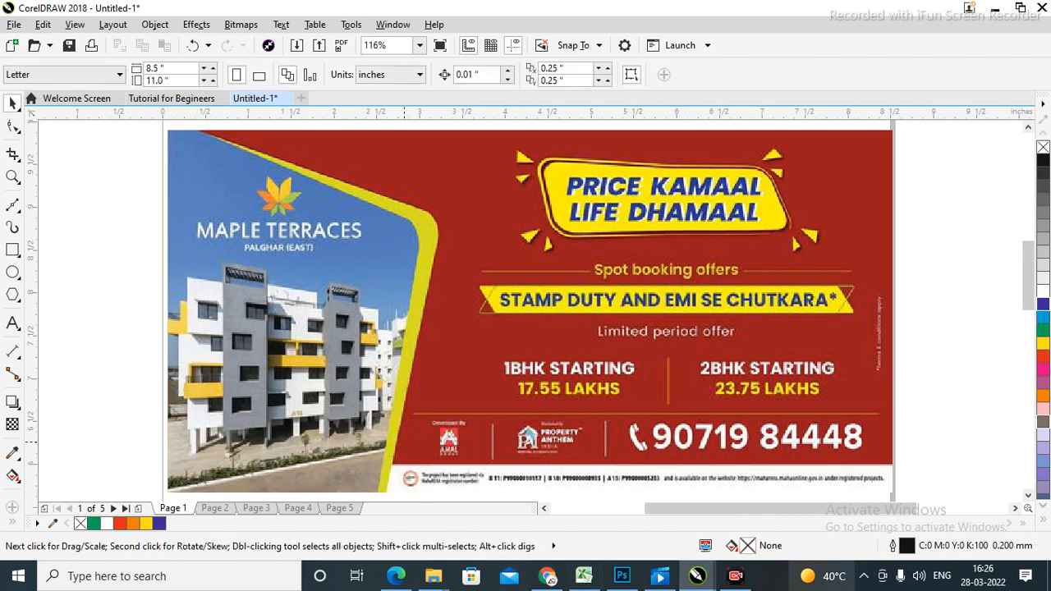
{"action": "key", "text": "z"}
{"action": "left_click_drag", "start_coordinate": [486, 145], "coordinate": [865, 275]}
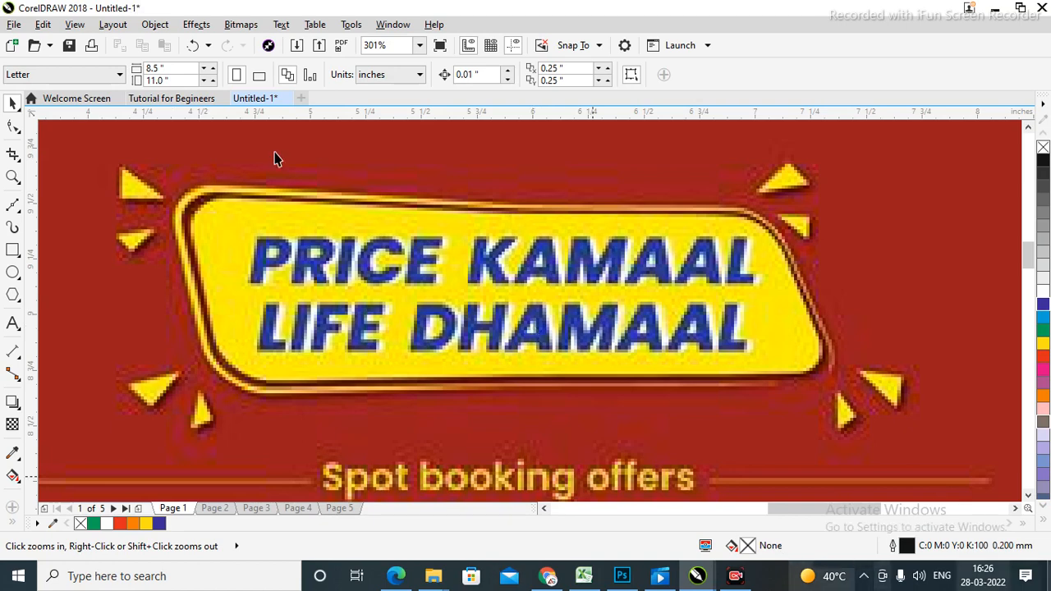
{"action": "right_click", "coordinate": [20, 213]}
{"action": "left_click", "coordinate": [18, 211]}
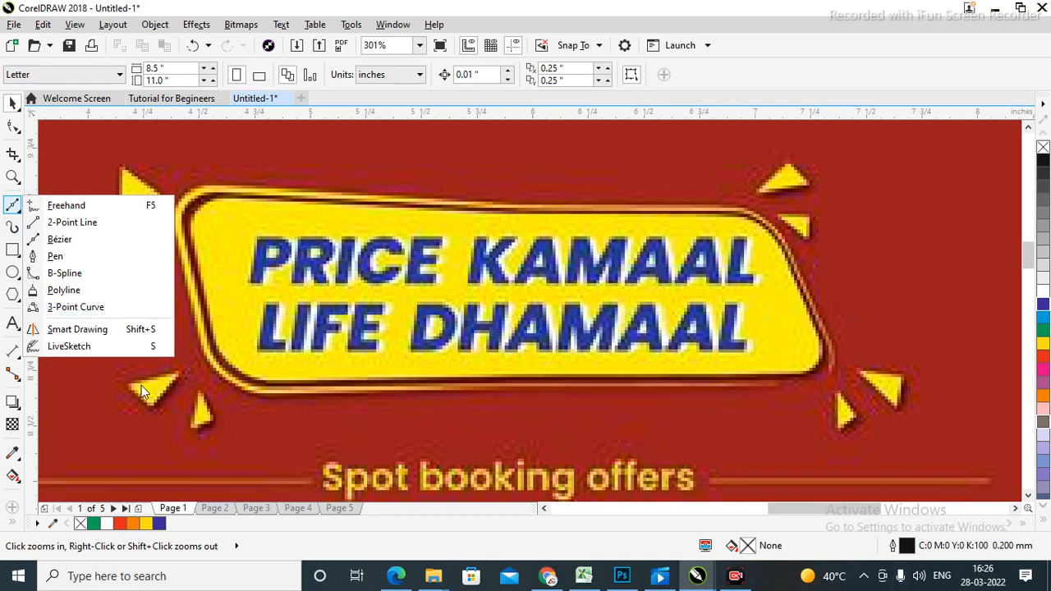
{"action": "left_click", "coordinate": [64, 212]}
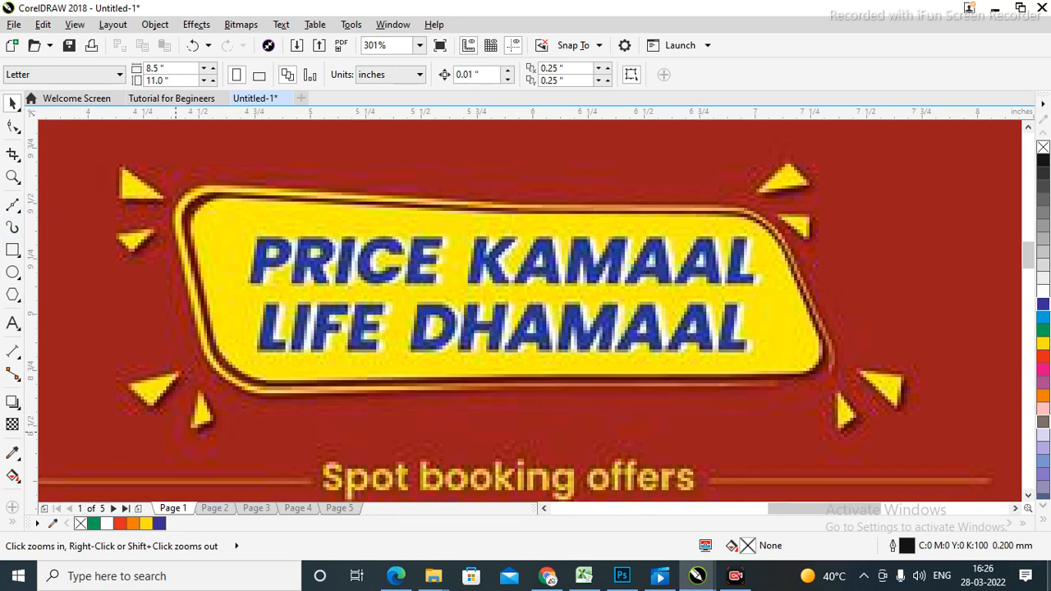
{"action": "key", "text": "F4"}
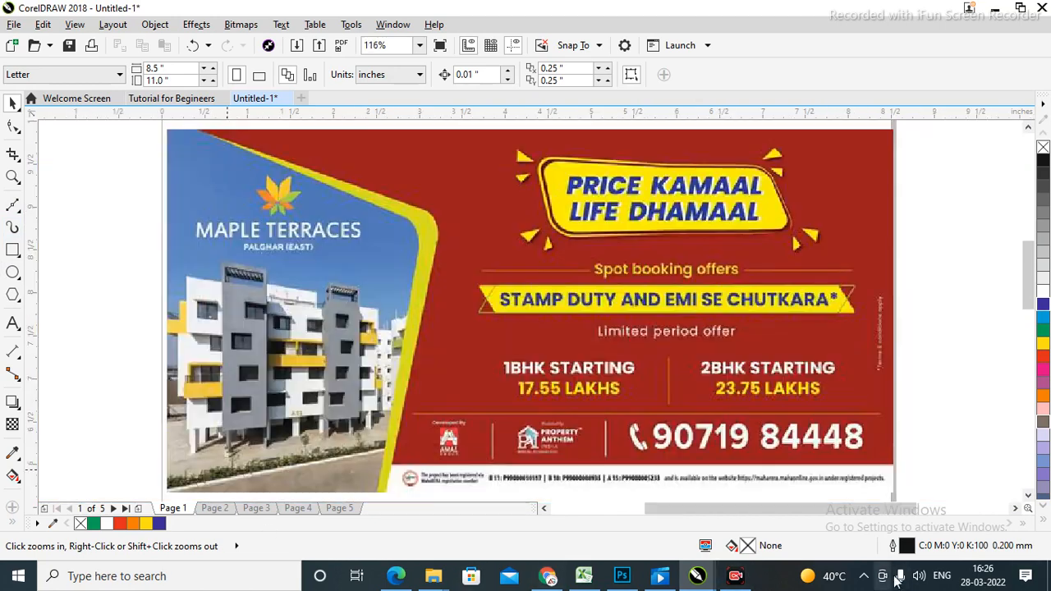
{"action": "mouse_move", "coordinate": [14, 252]}
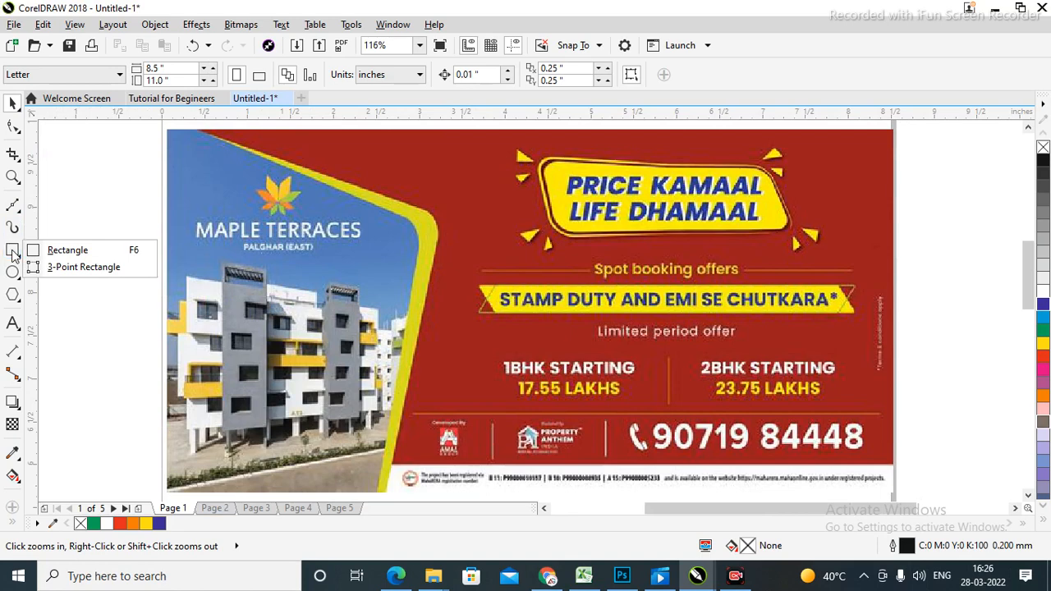
Draw a large test rectangle across the page, then delete it.
{"action": "left_click", "coordinate": [67, 251]}
{"action": "scroll", "coordinate": [725, 263], "scroll_direction": "down", "scroll_amount": 2}
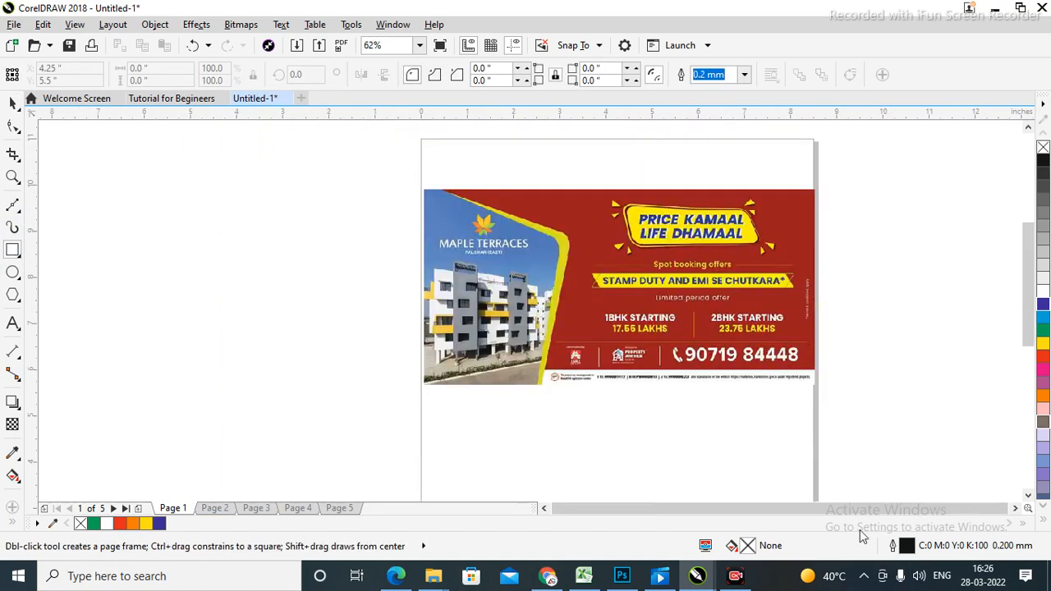
{"action": "left_click_drag", "start_coordinate": [157, 188], "coordinate": [946, 400]}
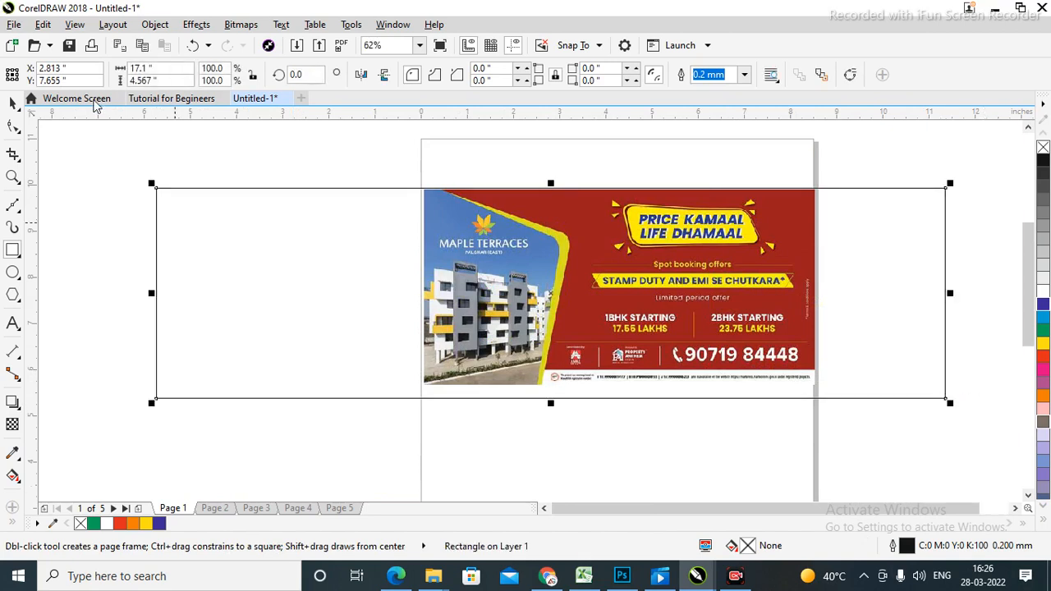
{"action": "left_click", "coordinate": [12, 103]}
{"action": "left_click", "coordinate": [983, 308]}
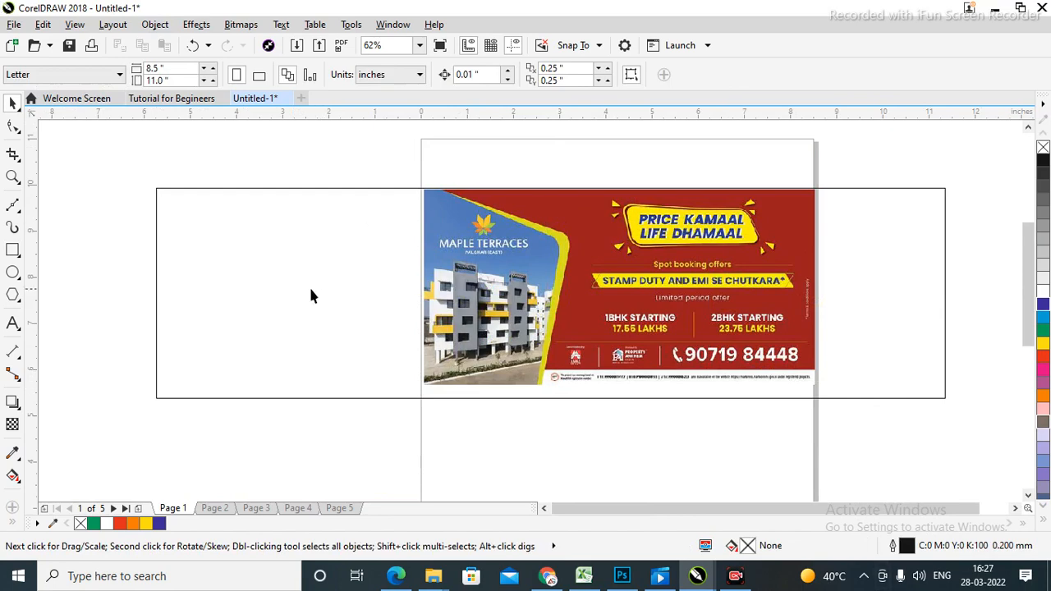
{"action": "left_click", "coordinate": [261, 291]}
{"action": "key", "text": "Delete"}
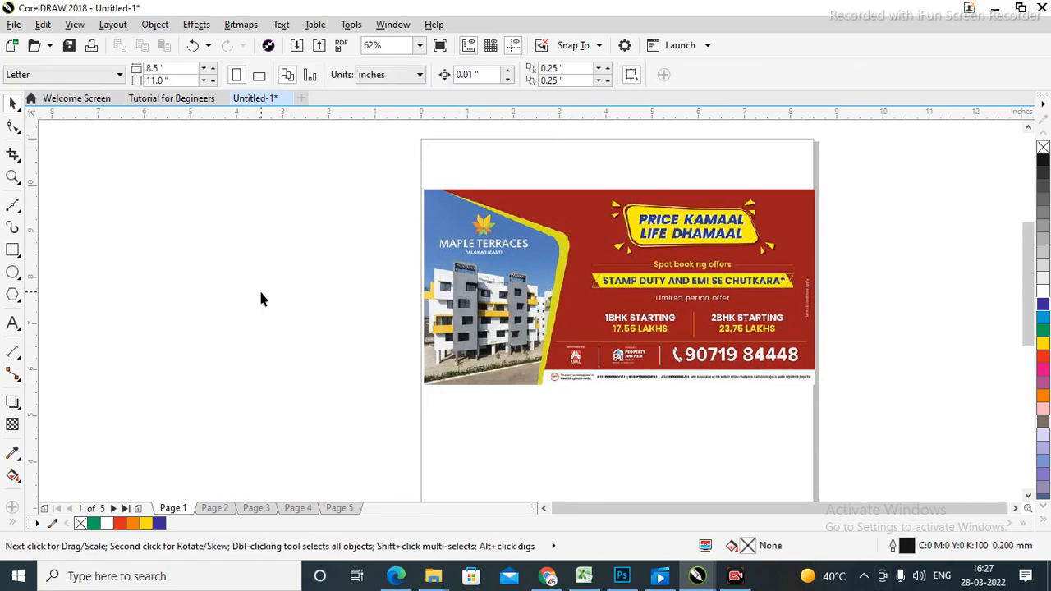
Delete the poster bitmap, add an 8.5 × 11 inch page-frame rectangle and zoom to the page.
{"action": "scroll", "coordinate": [734, 427], "scroll_direction": "down", "scroll_amount": 1}
{"action": "left_click_drag", "start_coordinate": [339, 438], "coordinate": [336, 436]}
{"action": "key", "text": "Delete"}
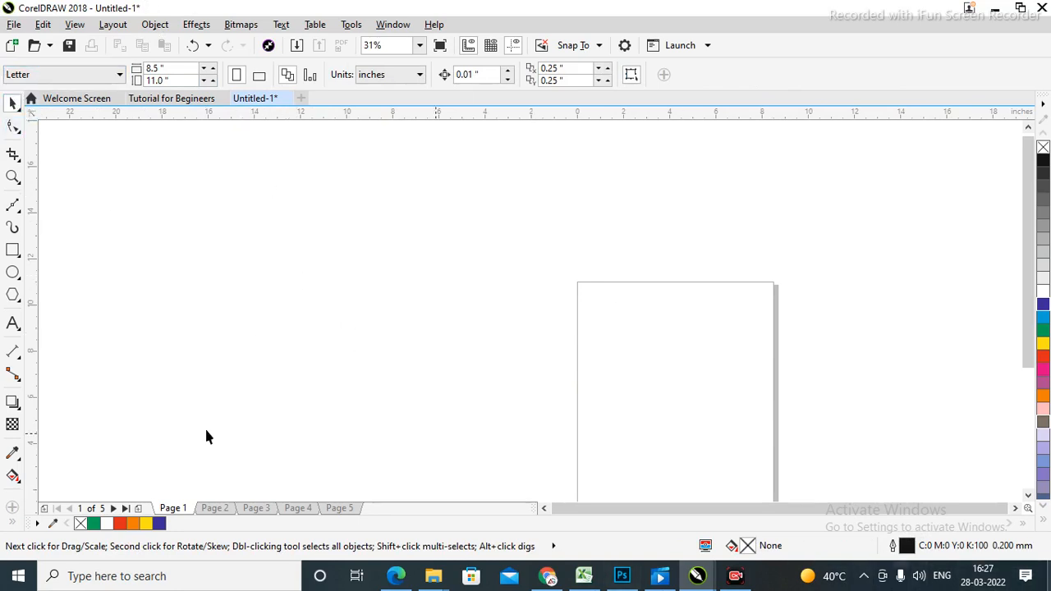
{"action": "double_click", "coordinate": [12, 250]}
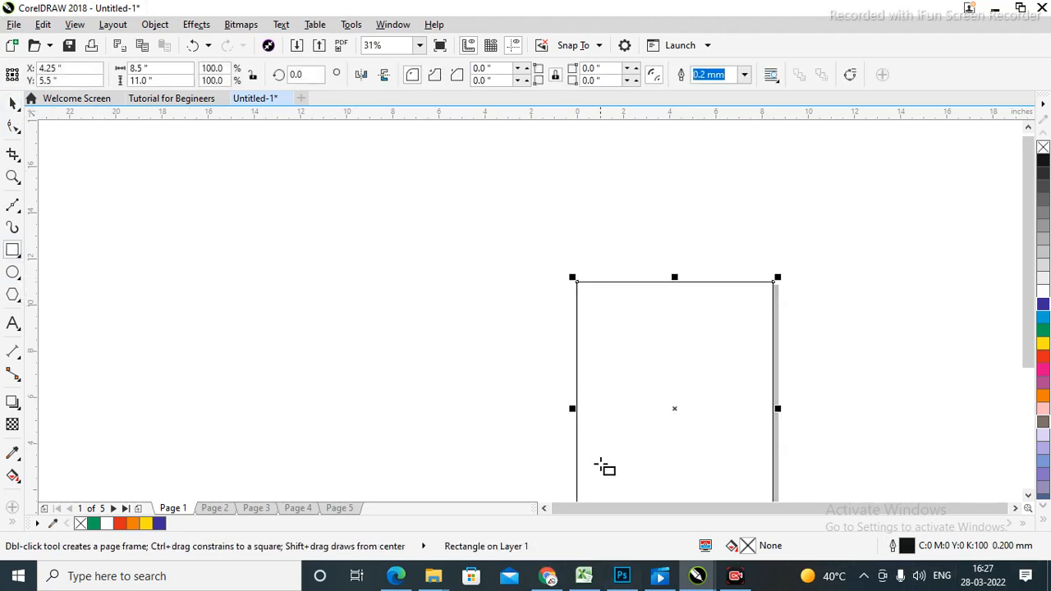
{"action": "key", "text": "shift+F4"}
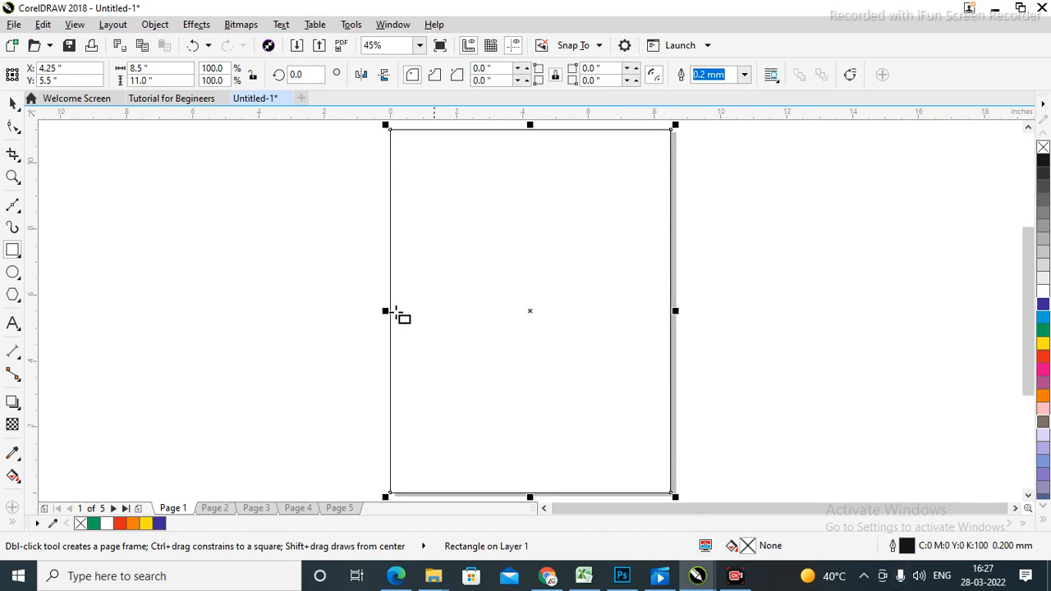
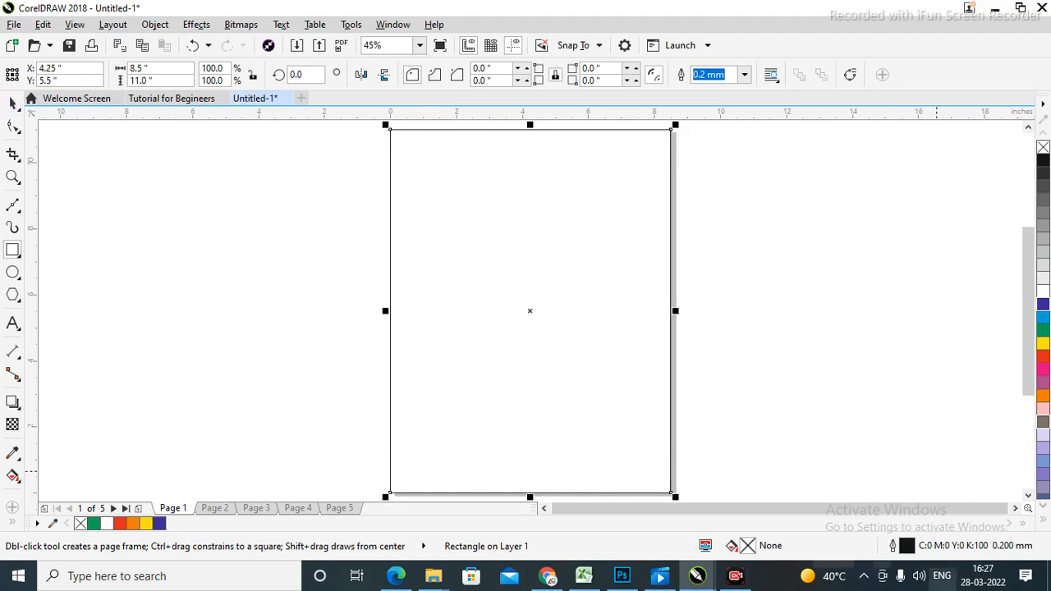
Draw a wide test rectangle across the page, then delete it.
{"action": "left_click", "coordinate": [11, 103]}
{"action": "left_click", "coordinate": [882, 304]}
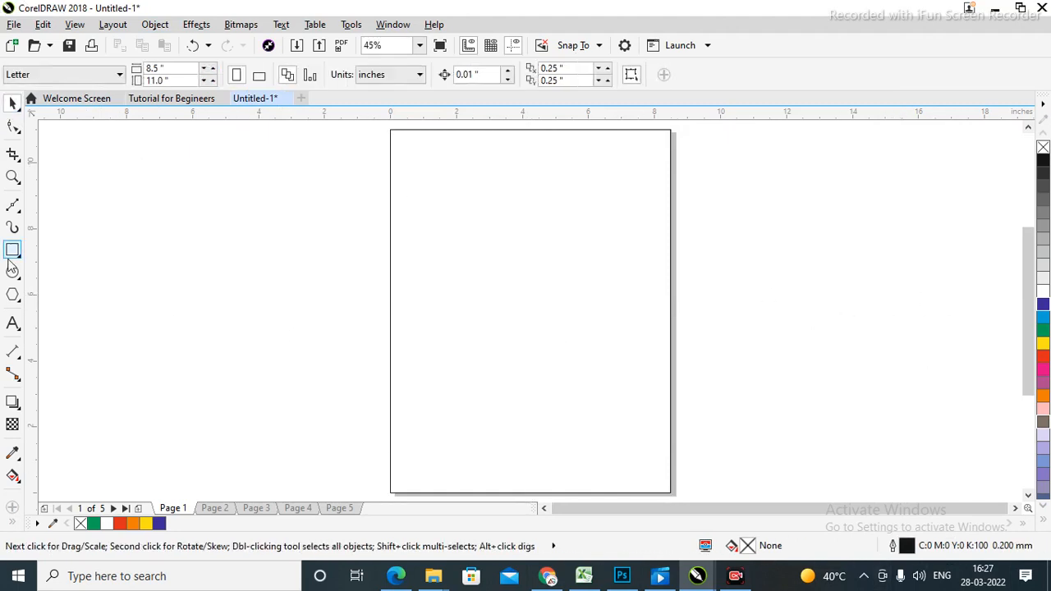
{"action": "left_click", "coordinate": [12, 251]}
{"action": "left_click_drag", "start_coordinate": [213, 214], "coordinate": [885, 382]}
{"action": "left_click", "coordinate": [12, 103]}
{"action": "left_click", "coordinate": [936, 303]}
{"action": "left_click", "coordinate": [824, 297]}
{"action": "key", "text": "Delete"}
Try moving the page-sized rectangle, undo the move, and centre the view on it.
{"action": "key", "text": "Tab"}
{"action": "left_click", "coordinate": [210, 287]}
{"action": "left_click", "coordinate": [599, 300]}
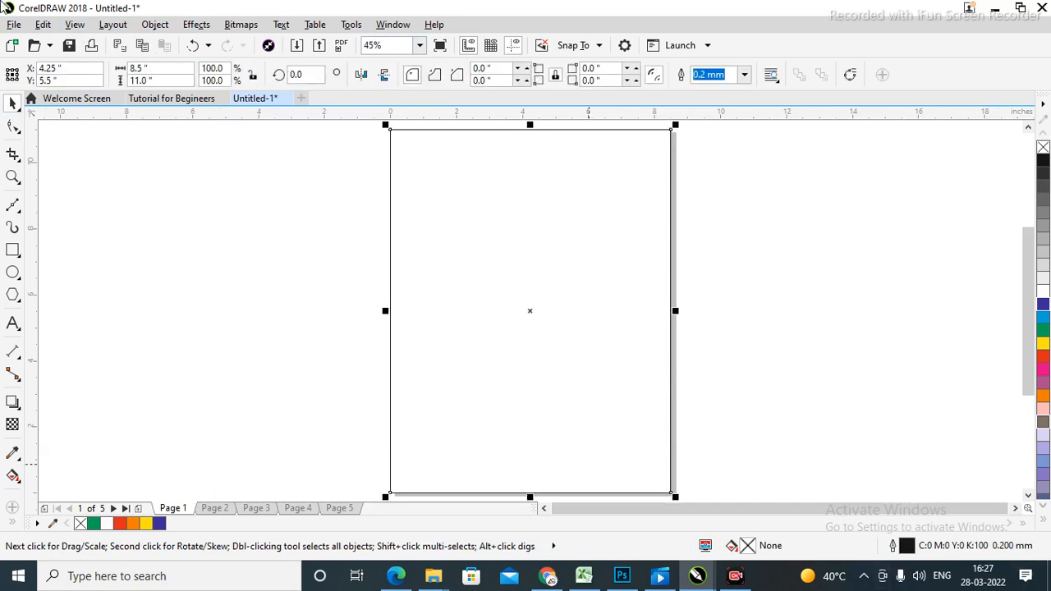
{"action": "left_click", "coordinate": [819, 305]}
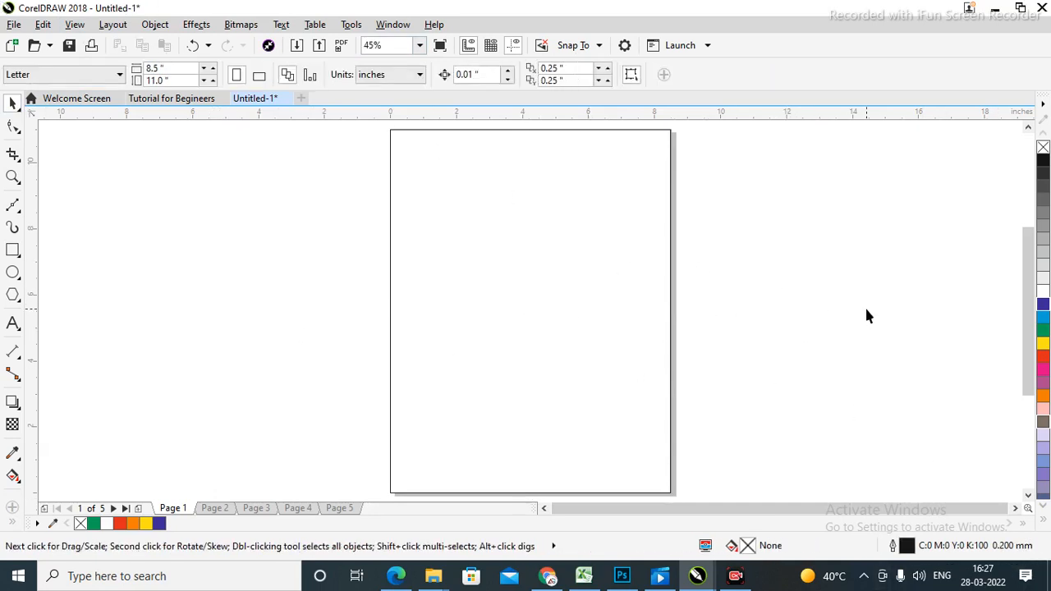
{"action": "left_click_drag", "start_coordinate": [620, 269], "coordinate": [432, 271]}
{"action": "left_click", "coordinate": [831, 238]}
{"action": "key", "text": "ctrl+z"}
{"action": "left_click", "coordinate": [811, 284]}
{"action": "left_click_drag", "start_coordinate": [561, 340], "coordinate": [615, 334]}
{"action": "left_click", "coordinate": [882, 281]}
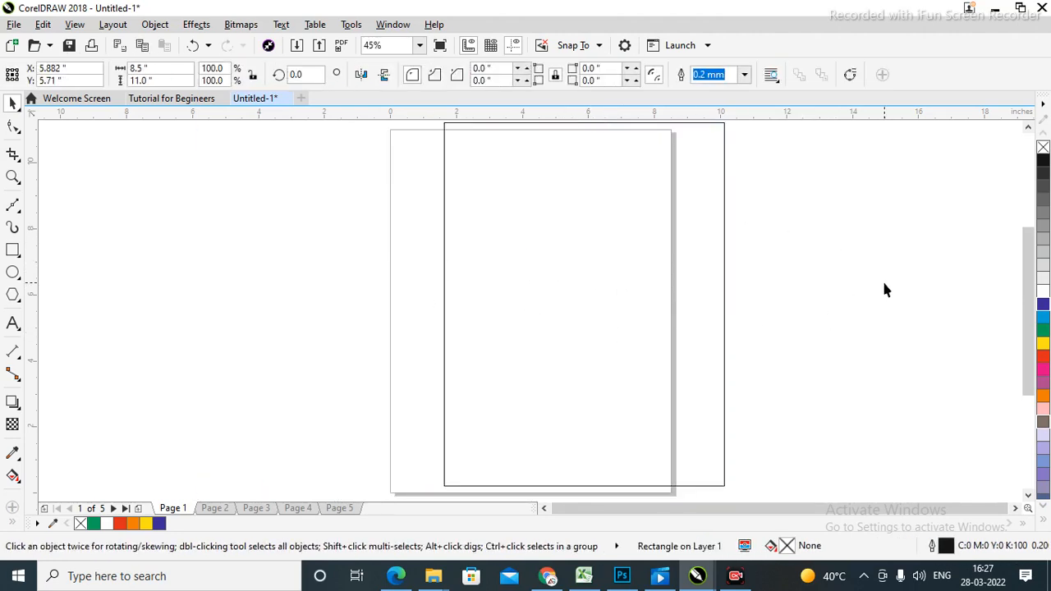
{"action": "left_click", "coordinate": [603, 307]}
{"action": "key", "text": "shift+F2"}
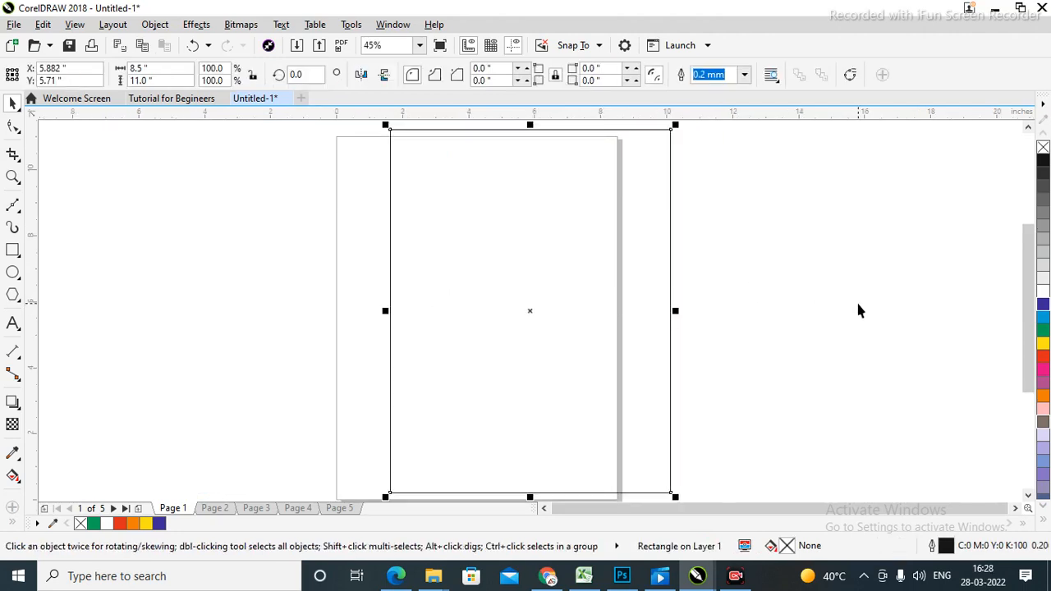
Centre the page-sized rectangle on the page with P after nudging it around.
{"action": "left_click", "coordinate": [858, 304]}
{"action": "left_click", "coordinate": [491, 305]}
{"action": "key", "text": "p"}
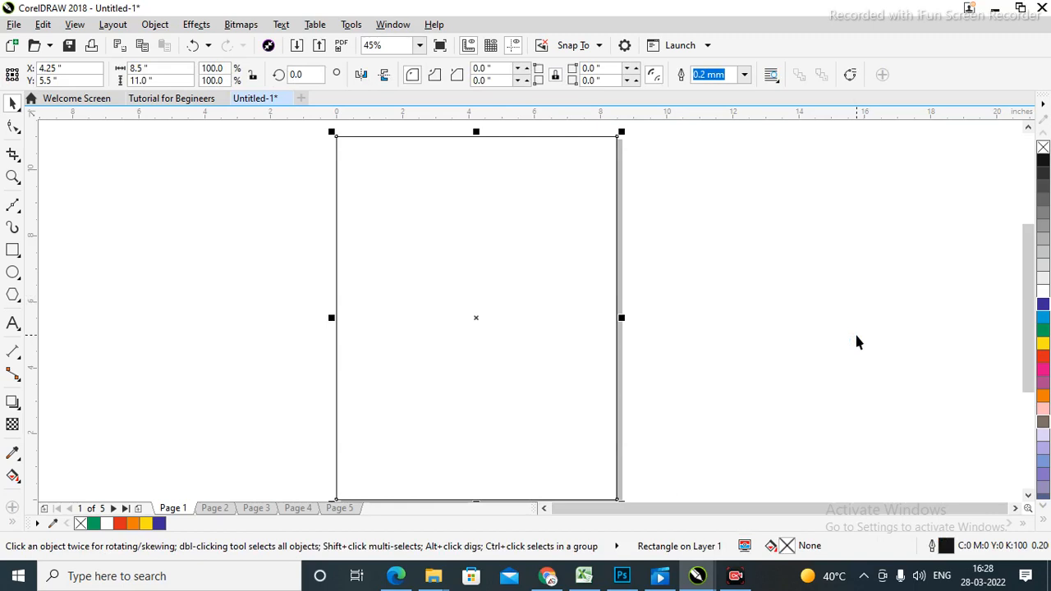
{"action": "left_click", "coordinate": [806, 262]}
{"action": "left_click_drag", "start_coordinate": [512, 362], "coordinate": [448, 345]}
{"action": "left_click", "coordinate": [869, 321]}
{"action": "left_click", "coordinate": [782, 271]}
{"action": "left_click_drag", "start_coordinate": [392, 235], "coordinate": [501, 235]}
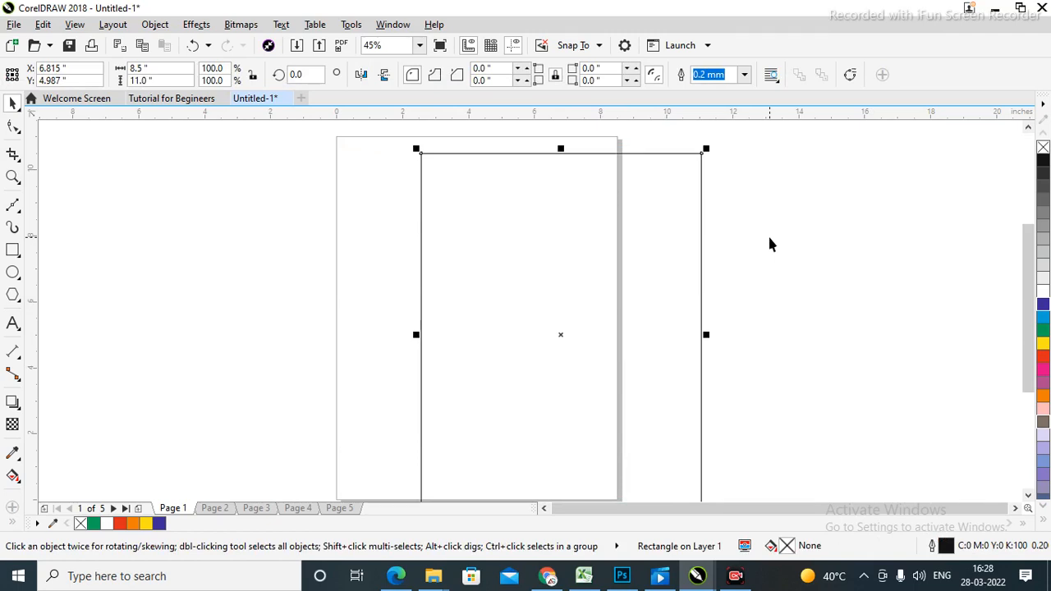
{"action": "key", "text": "p"}
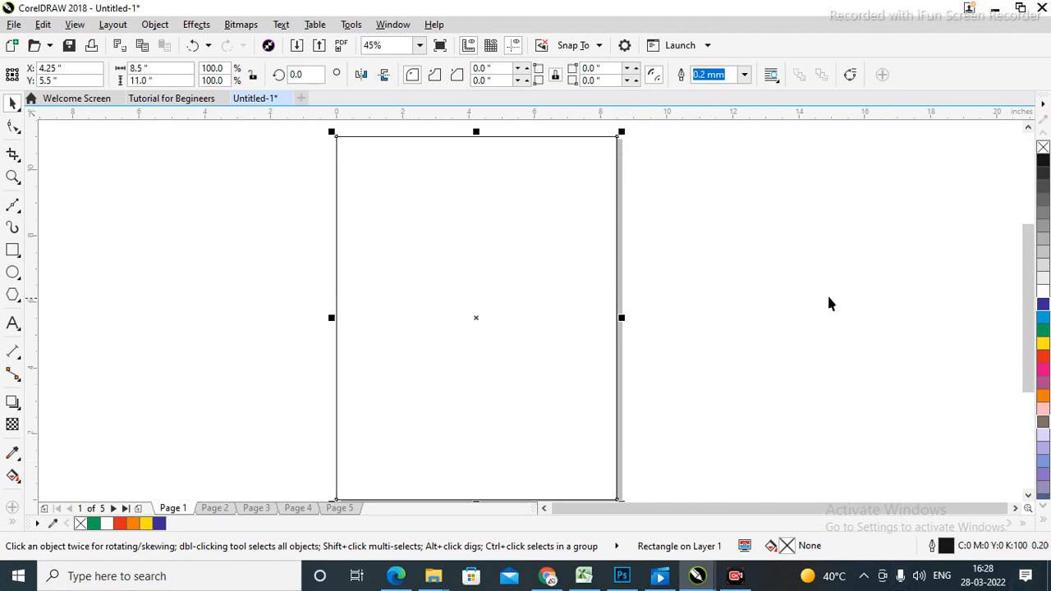
{"action": "left_click", "coordinate": [757, 295]}
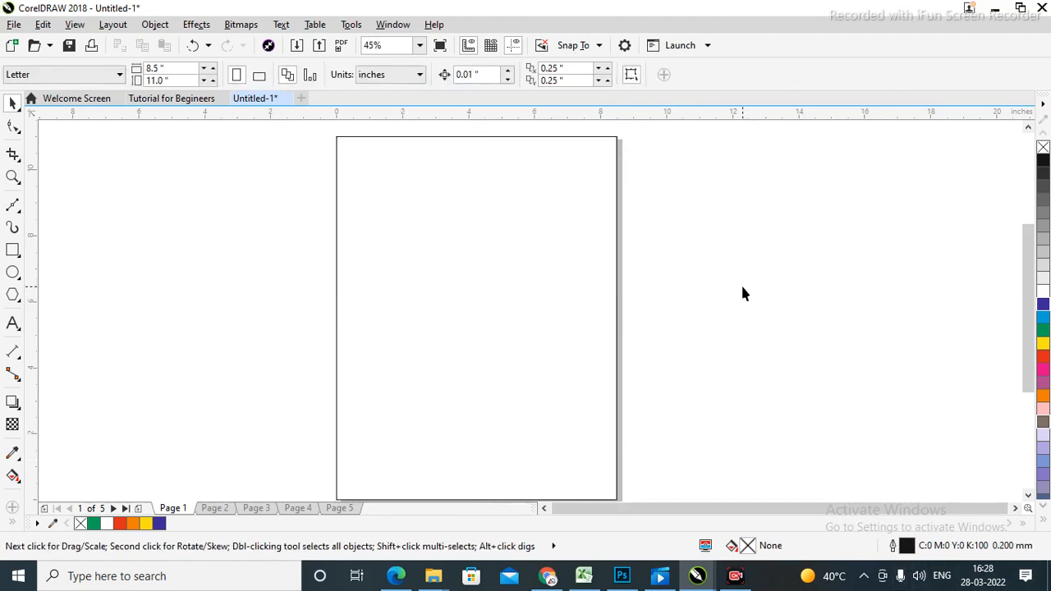
Draw a test circle to the right of the page, then delete it.
{"action": "left_click", "coordinate": [14, 273]}
{"action": "left_click_drag", "start_coordinate": [667, 176], "coordinate": [926, 413]}
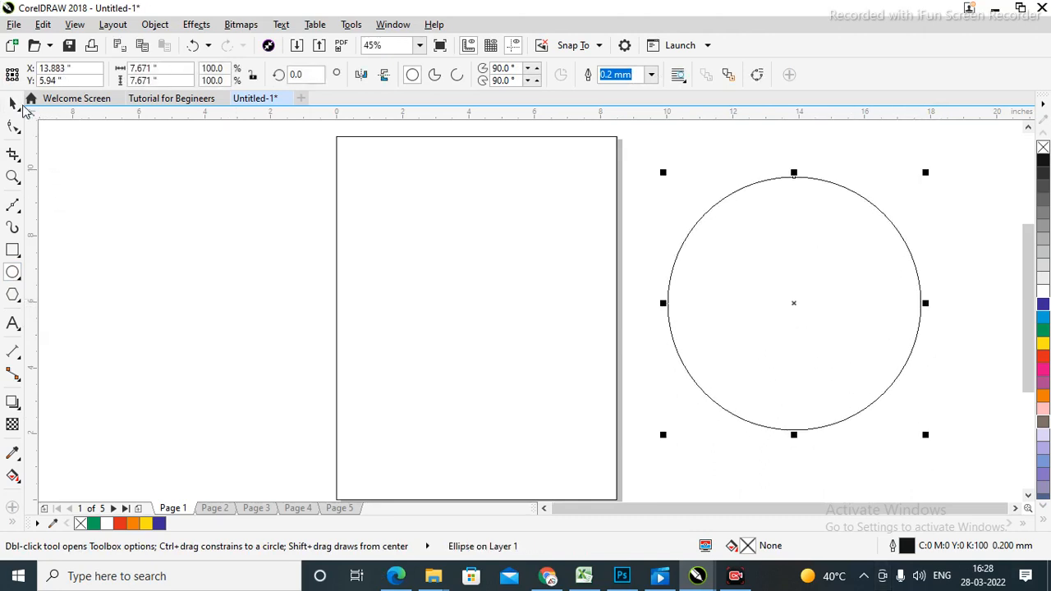
{"action": "left_click", "coordinate": [8, 105]}
{"action": "left_click", "coordinate": [269, 317]}
{"action": "left_click", "coordinate": [823, 342]}
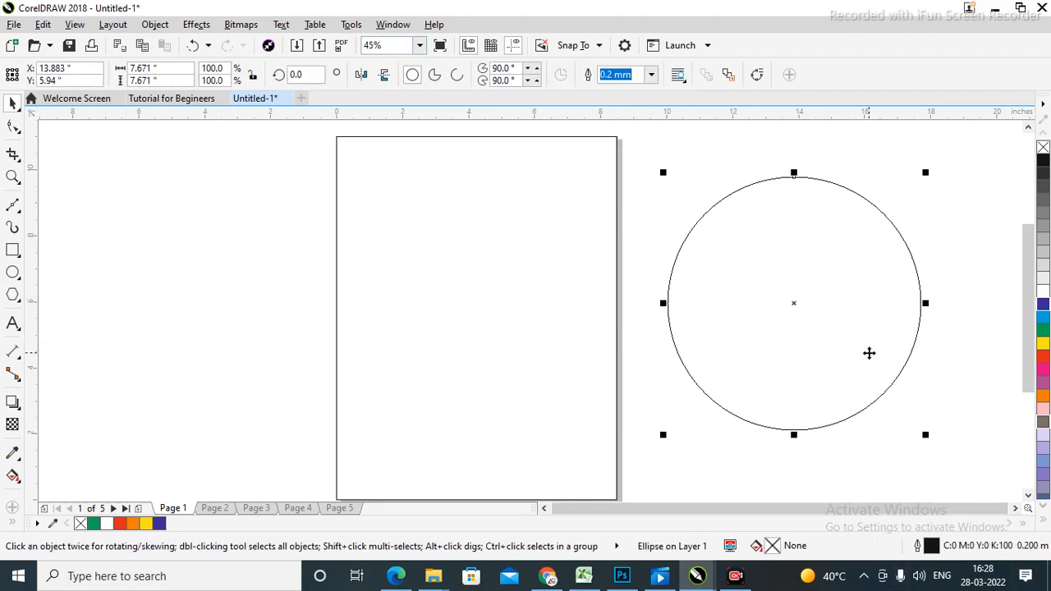
{"action": "left_click", "coordinate": [469, 287]}
{"action": "left_click", "coordinate": [849, 305]}
{"action": "left_click", "coordinate": [550, 284]}
{"action": "left_click", "coordinate": [876, 336]}
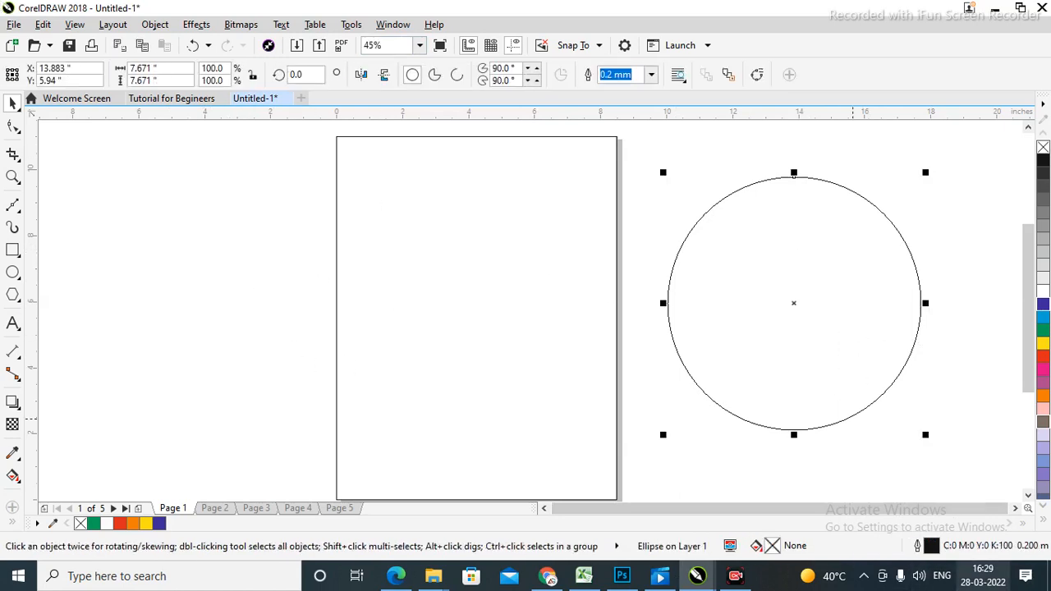
{"action": "key", "text": "Delete"}
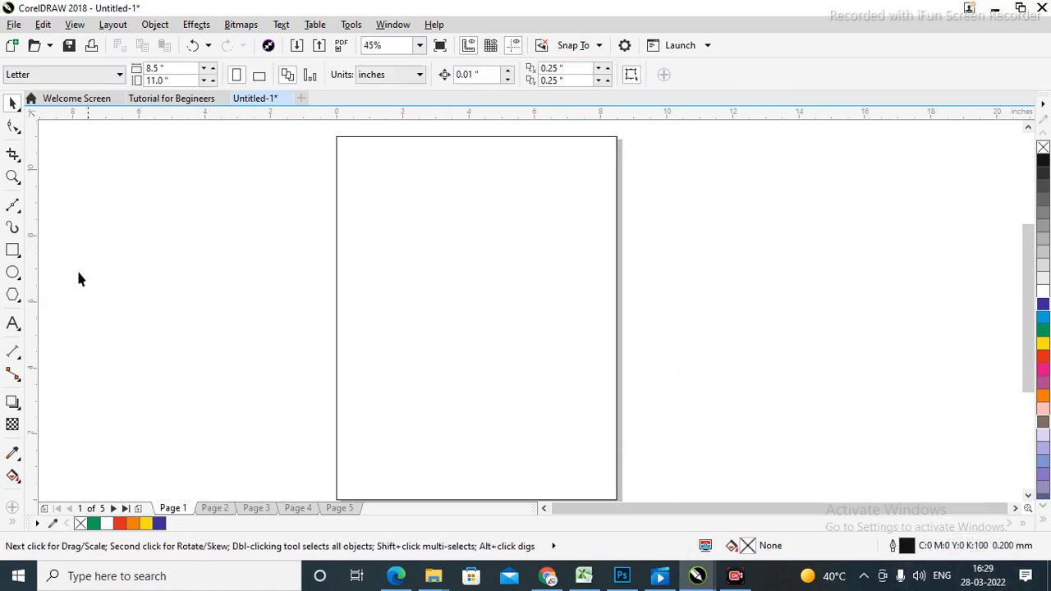
Draw a circle on the page, then marquee-select and delete it.
{"action": "left_click", "coordinate": [12, 272]}
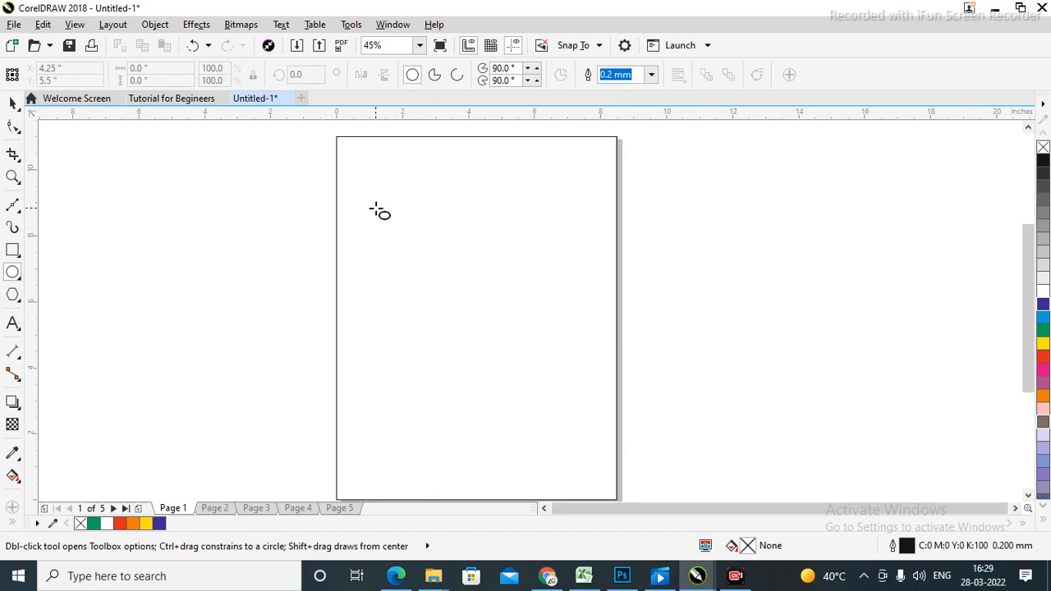
{"action": "left_click_drag", "start_coordinate": [375, 207], "coordinate": [594, 411]}
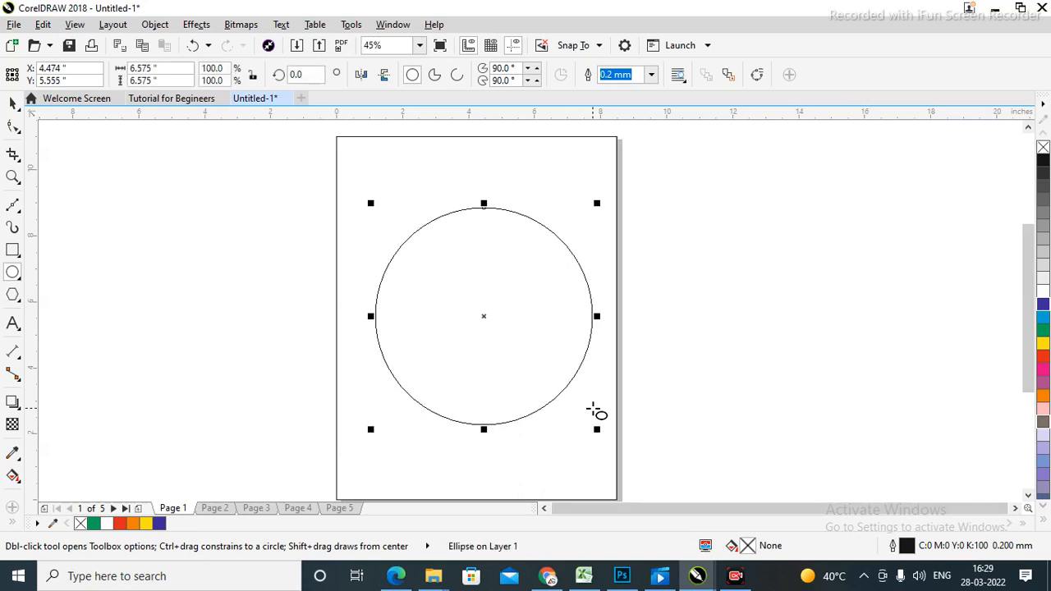
{"action": "left_click", "coordinate": [13, 105]}
{"action": "left_click_drag", "start_coordinate": [185, 161], "coordinate": [851, 455]}
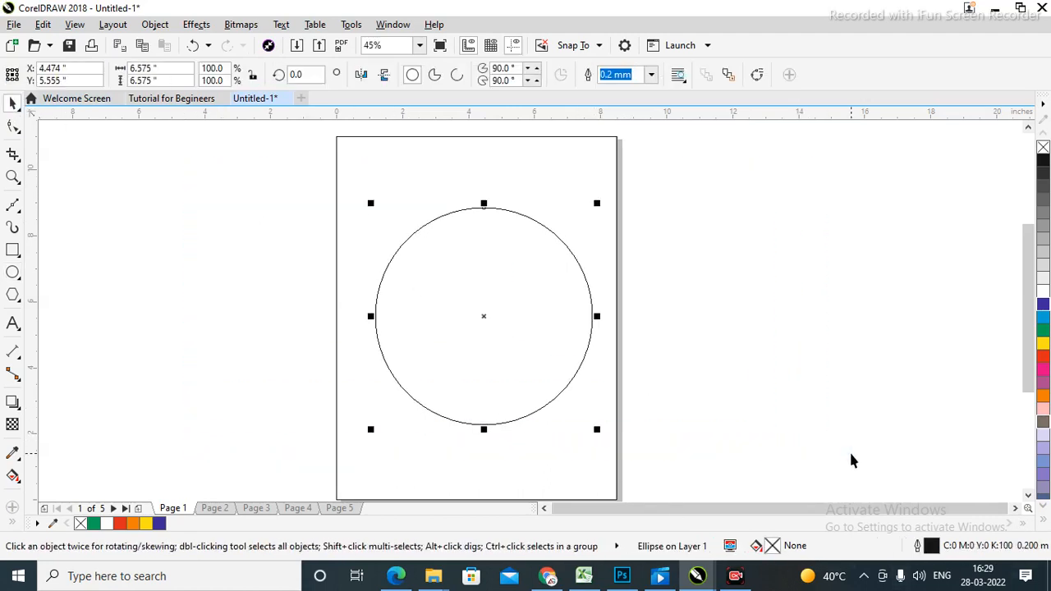
{"action": "key", "text": "Delete"}
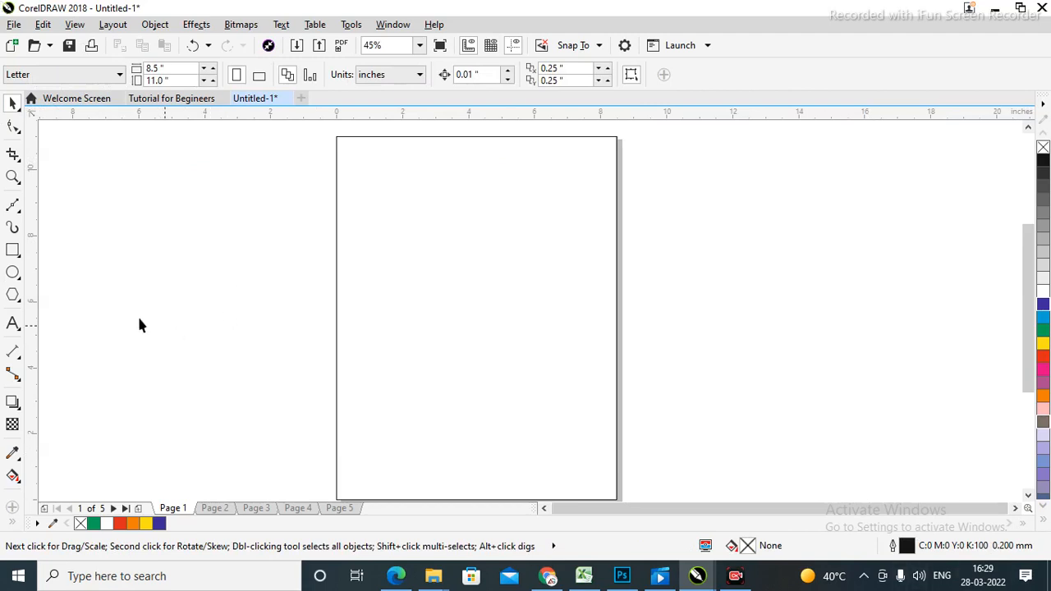
Draw a wide ellipse, shrink it to about 46% and move it to the page's upper middle.
{"action": "left_click", "coordinate": [14, 277]}
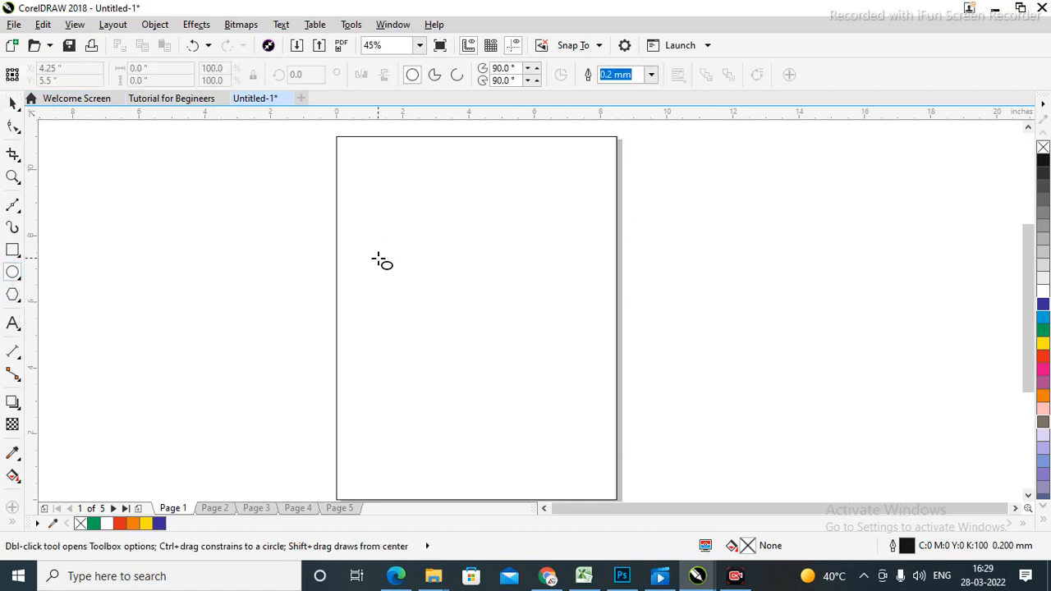
{"action": "mouse_move", "coordinate": [368, 248]}
{"action": "left_mouse_down"}
{"action": "mouse_move", "coordinate": [564, 390]}
{"action": "mouse_move", "coordinate": [591, 329]}
{"action": "mouse_move", "coordinate": [440, 282]}
{"action": "mouse_move", "coordinate": [693, 360]}
{"action": "mouse_move", "coordinate": [436, 306]}
{"action": "mouse_move", "coordinate": [629, 306]}
{"action": "mouse_move", "coordinate": [493, 312]}
{"action": "mouse_move", "coordinate": [567, 316]}
{"action": "left_mouse_up"}
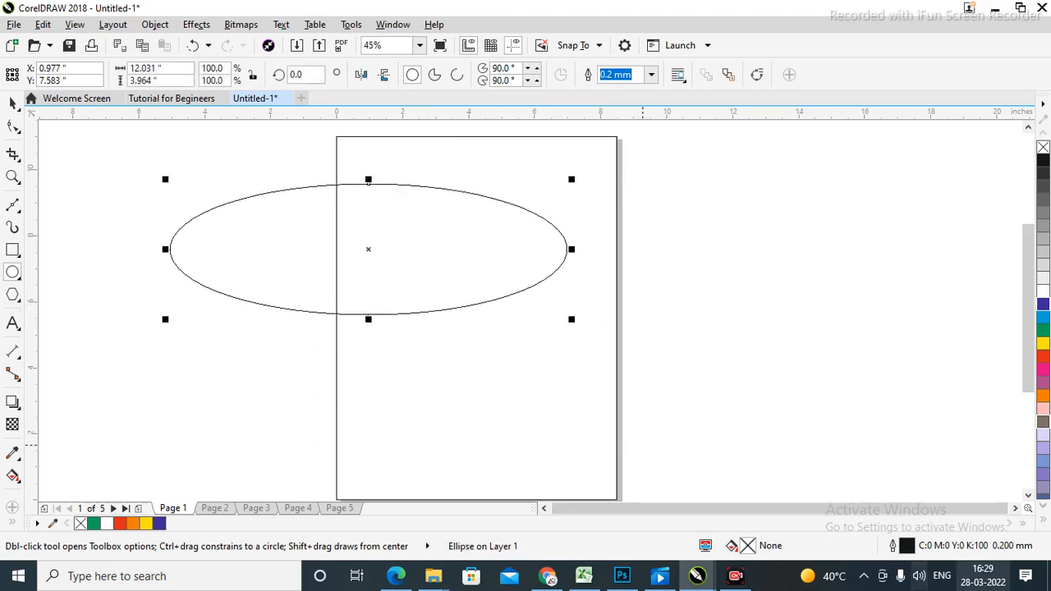
{"action": "left_click", "coordinate": [13, 103]}
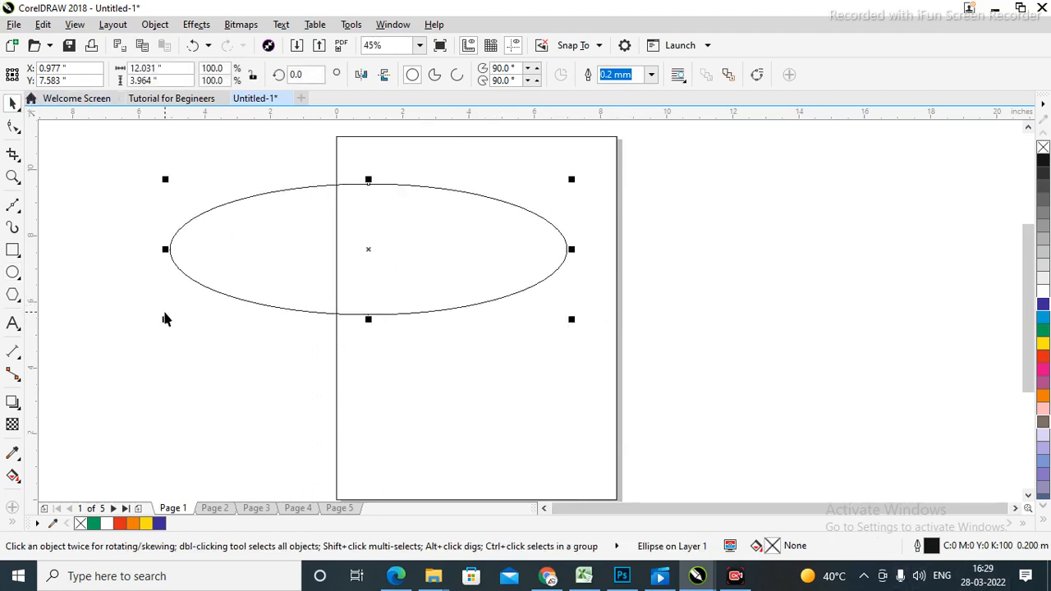
{"action": "left_click_drag", "start_coordinate": [163, 322], "coordinate": [381, 314]}
{"action": "key", "text": "ctrl+a"}
{"action": "left_click", "coordinate": [852, 295]}
{"action": "left_click", "coordinate": [422, 204]}
{"action": "left_click_drag", "start_coordinate": [499, 212], "coordinate": [482, 252]}
{"action": "left_click", "coordinate": [758, 324]}
Try light grey and black fills on the ellipse, then delete it.
{"action": "left_click", "coordinate": [497, 253]}
{"action": "left_click", "coordinate": [507, 281]}
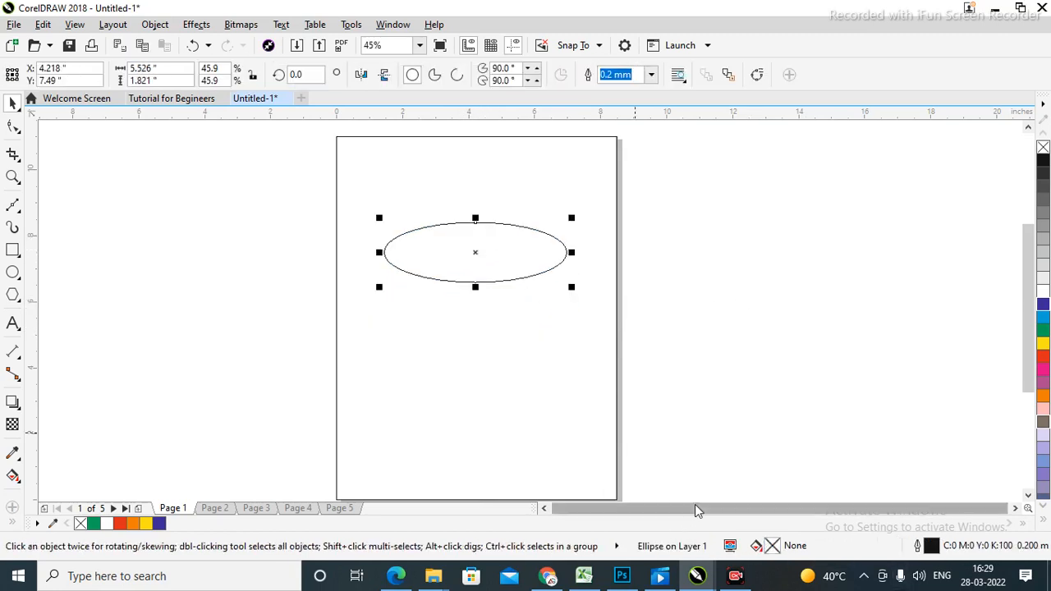
{"action": "left_click", "coordinate": [1043, 279]}
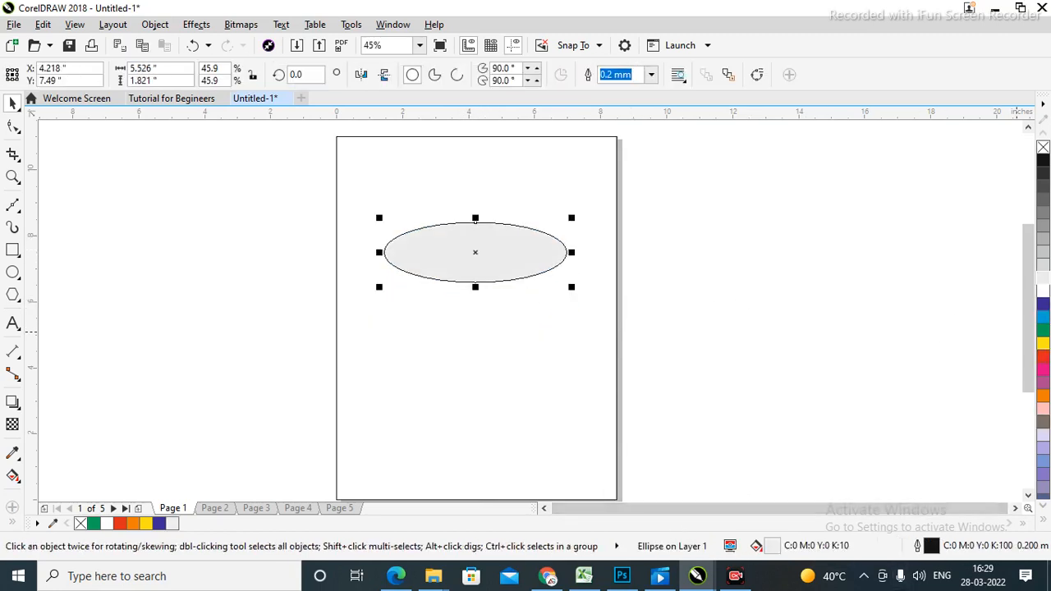
{"action": "left_click", "coordinate": [1043, 161]}
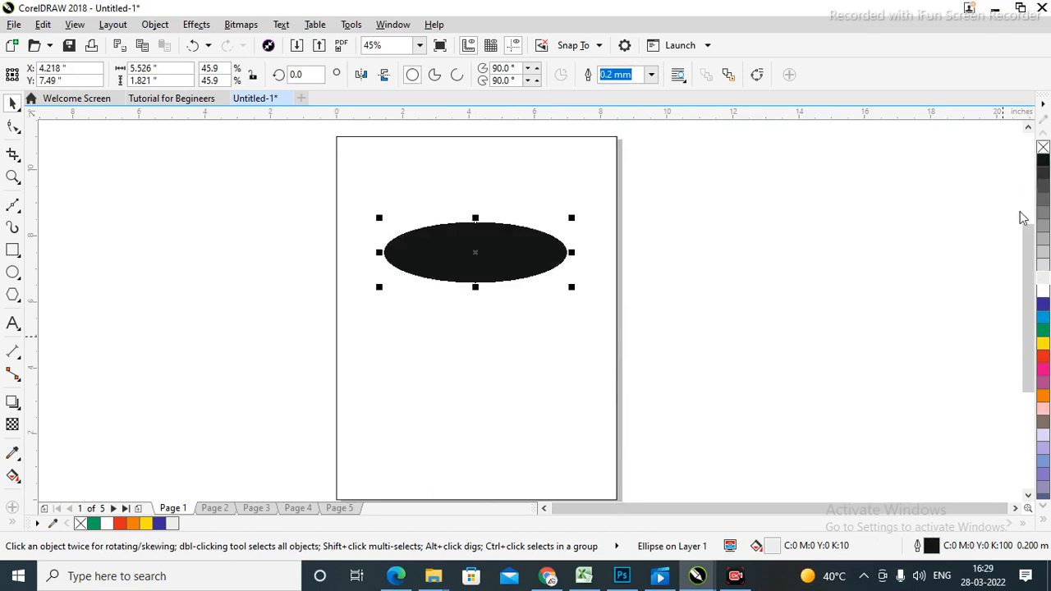
{"action": "left_click", "coordinate": [480, 265]}
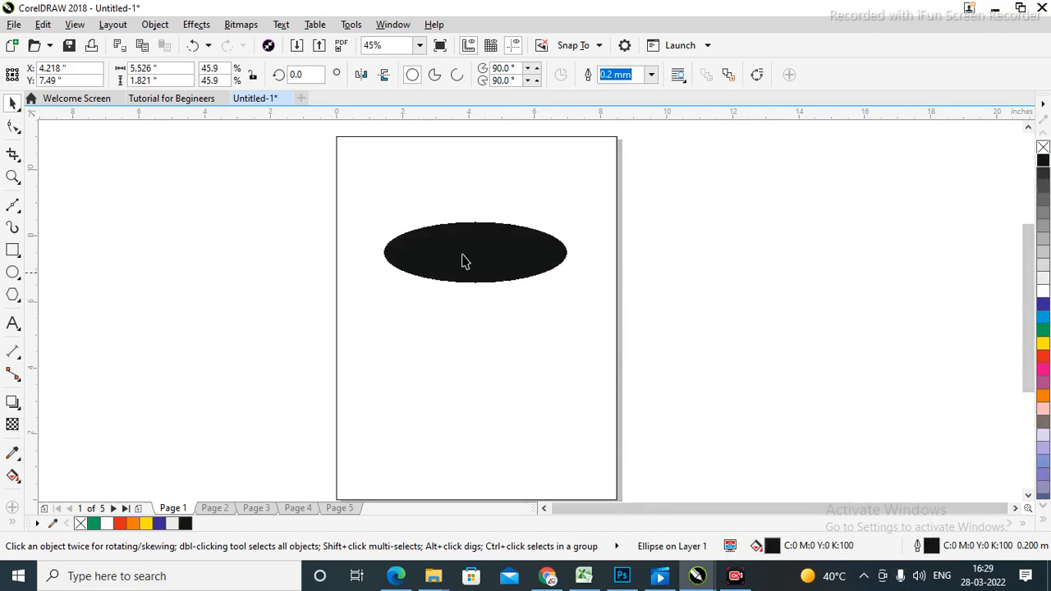
{"action": "left_click", "coordinate": [855, 236]}
{"action": "left_click_drag", "start_coordinate": [764, 177], "coordinate": [43, 427]}
{"action": "key", "text": "Delete"}
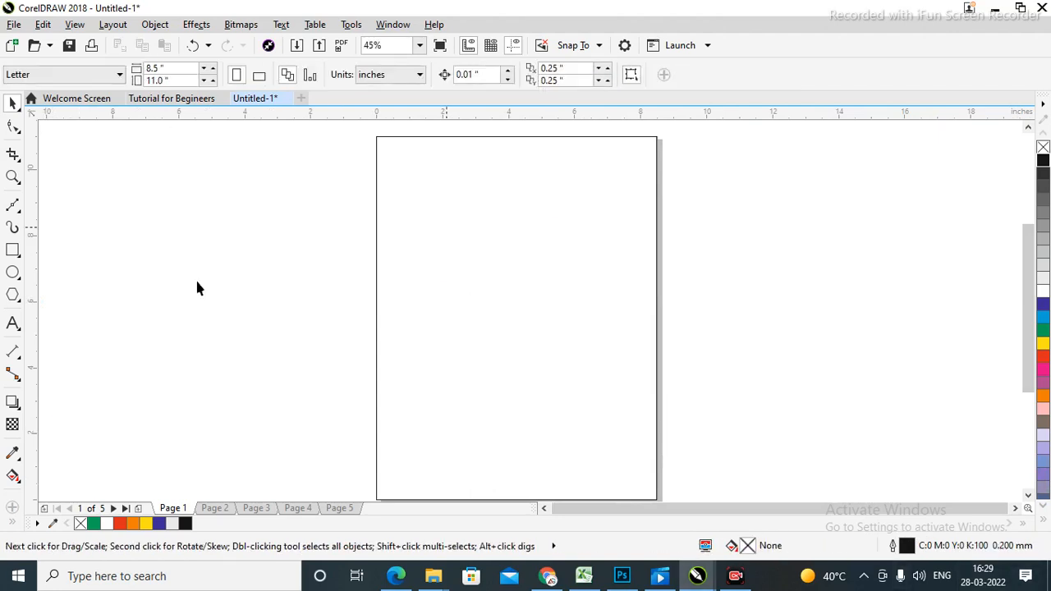
Draw a centred circle with a 3.0 mm orange outline and no fill, then deselect it.
{"action": "left_click", "coordinate": [13, 273]}
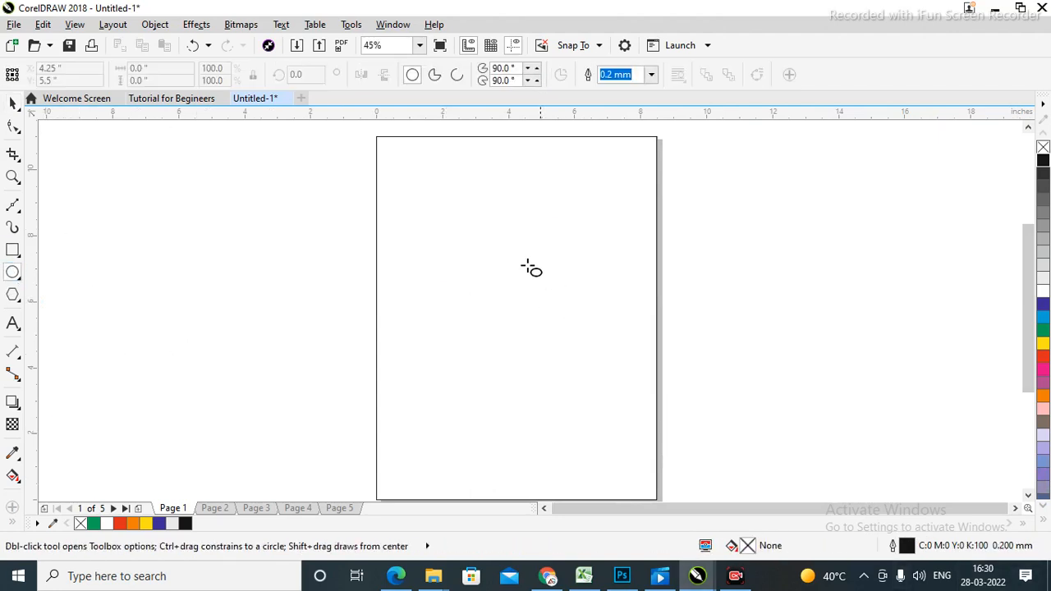
{"action": "left_click_drag", "start_coordinate": [404, 210], "coordinate": [621, 428]}
{"action": "left_click", "coordinate": [12, 102]}
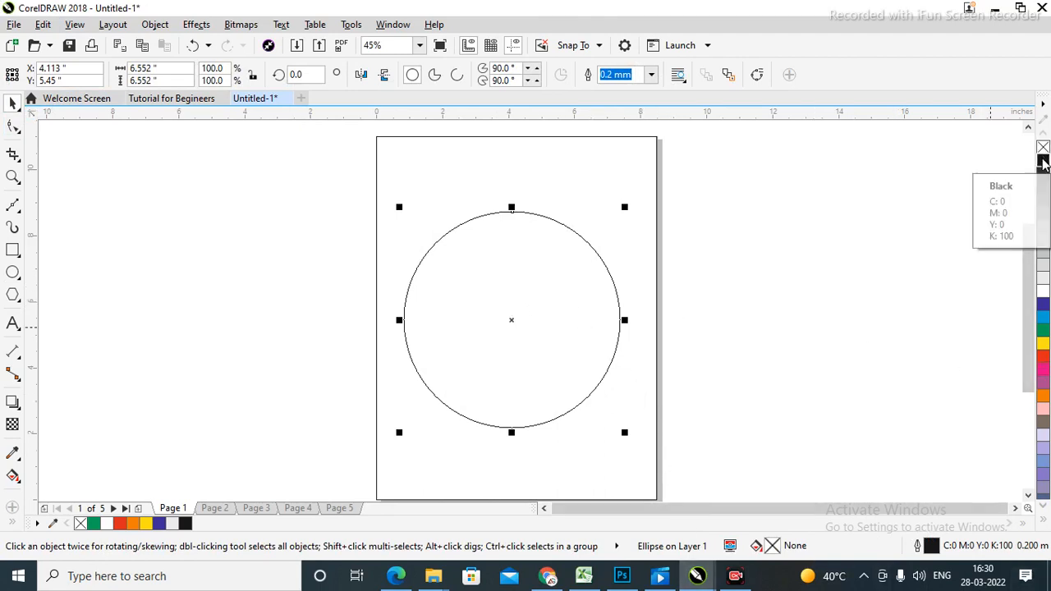
{"action": "right_click", "coordinate": [1043, 394]}
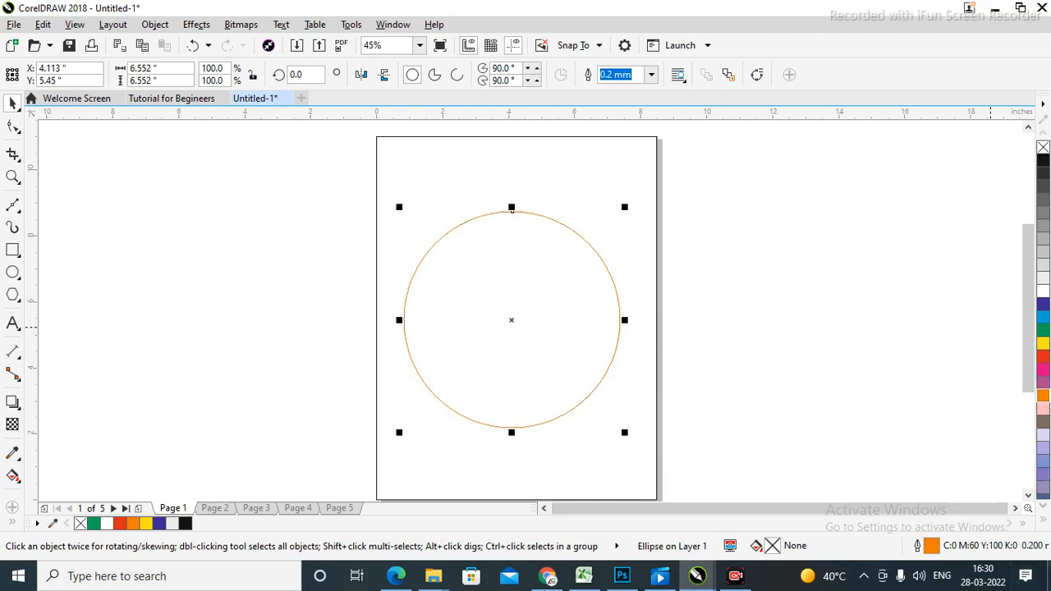
{"action": "left_click", "coordinate": [653, 76]}
{"action": "left_click", "coordinate": [616, 218]}
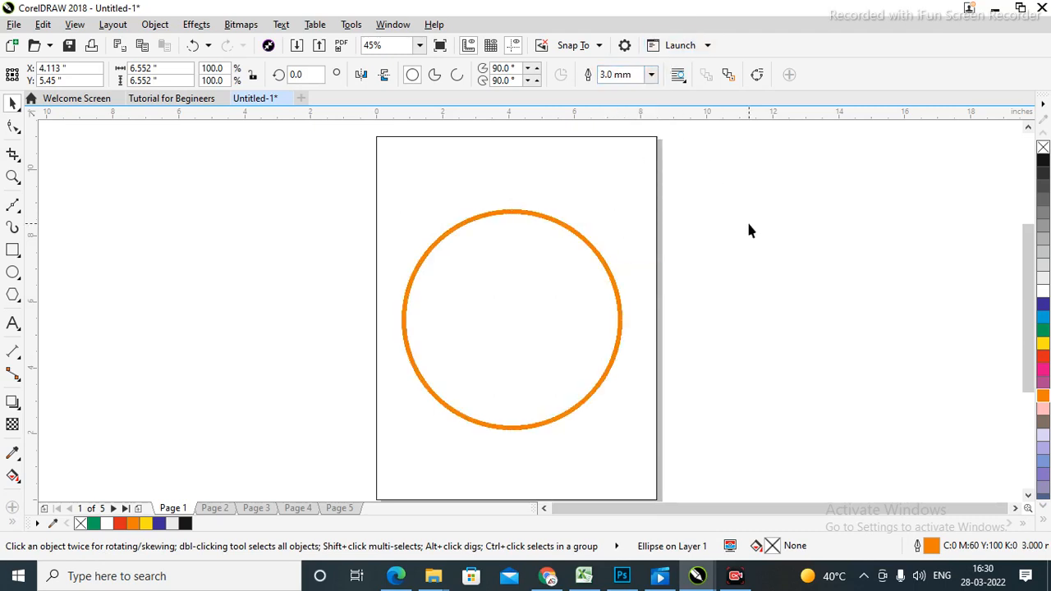
{"action": "left_click", "coordinate": [427, 326]}
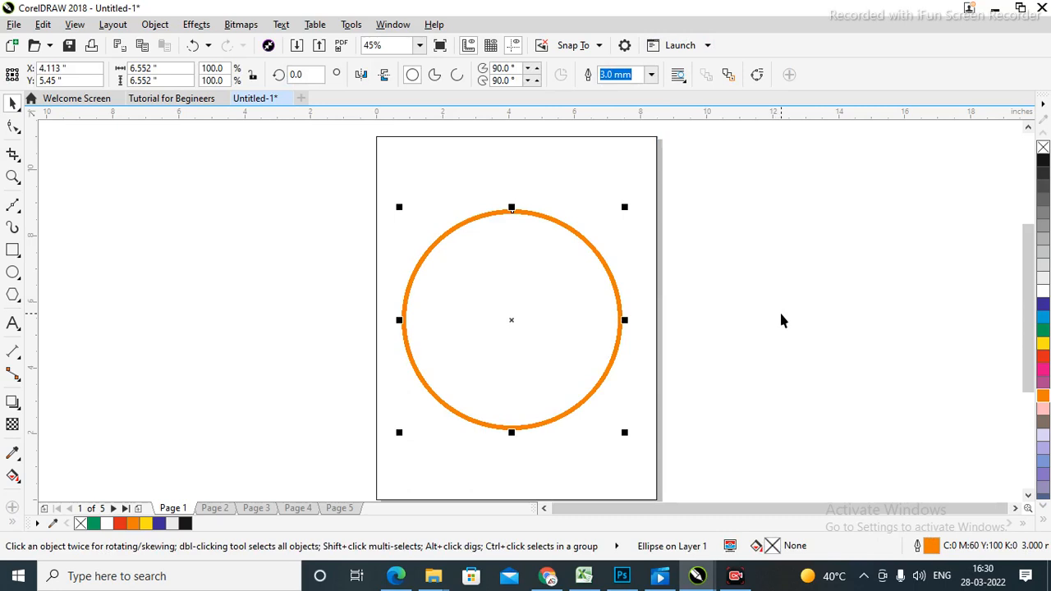
{"action": "left_click", "coordinate": [726, 366]}
{"action": "left_click", "coordinate": [548, 345]}
{"action": "left_click", "coordinate": [643, 364]}
{"action": "left_click", "coordinate": [511, 357]}
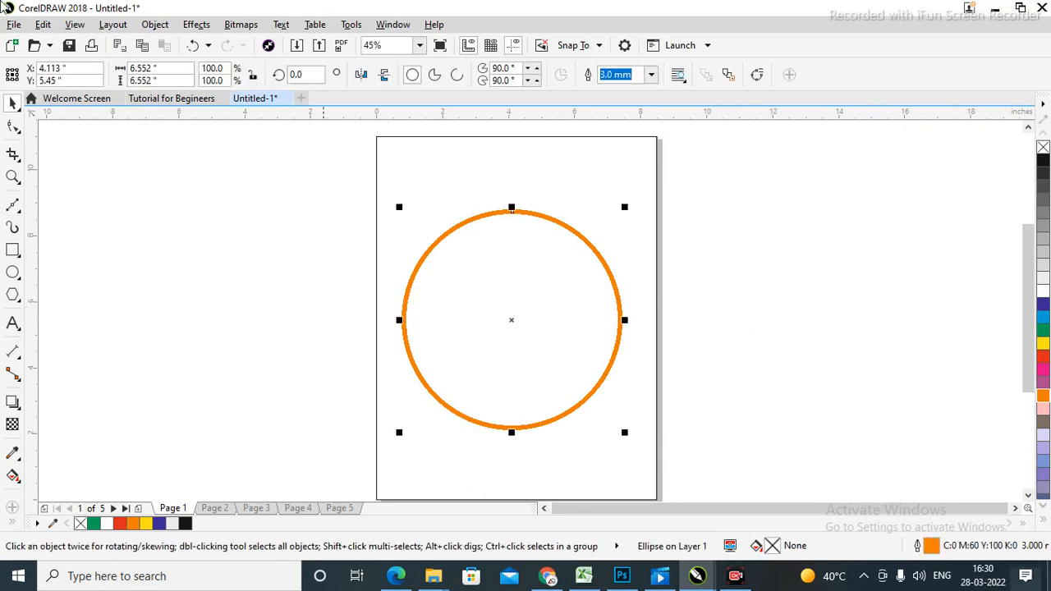
{"action": "left_click", "coordinate": [835, 271]}
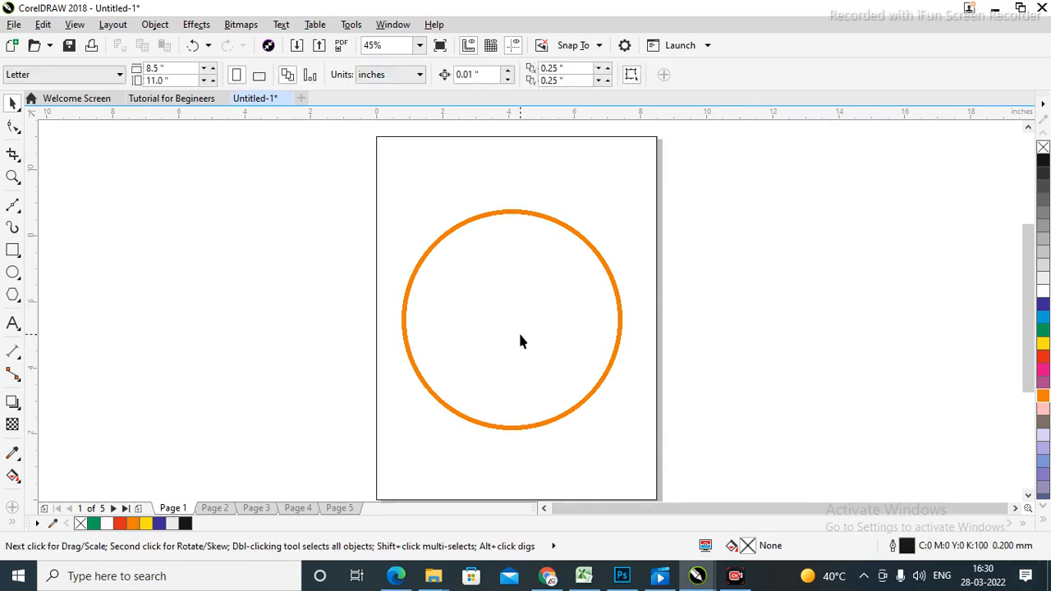
Fill the circle with cyan, and undo a trial move off the page.
{"action": "left_click", "coordinate": [464, 321]}
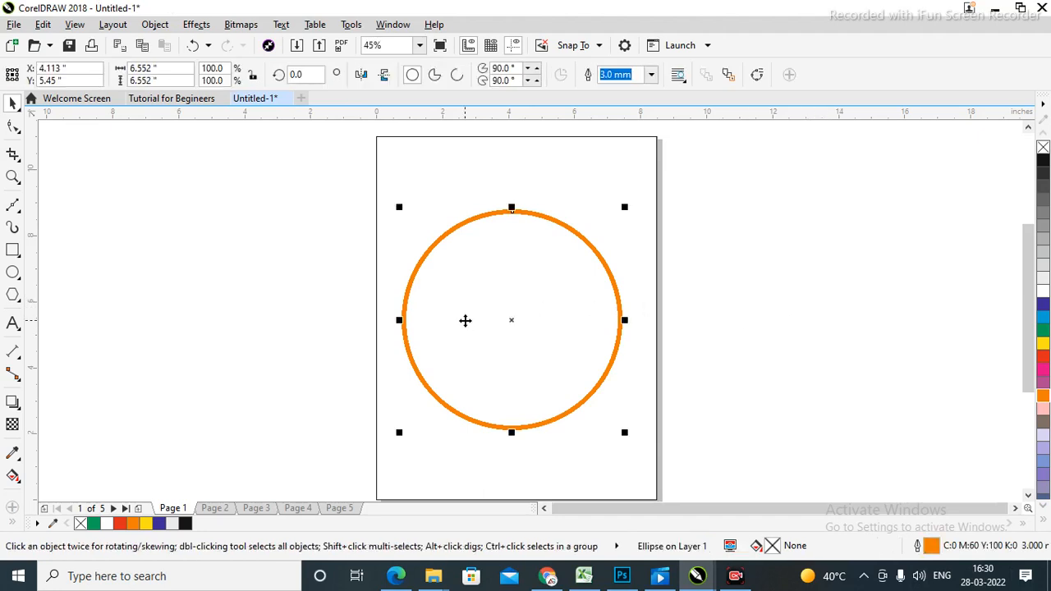
{"action": "left_click", "coordinate": [1044, 326]}
{"action": "left_click", "coordinate": [888, 242]}
{"action": "left_click", "coordinate": [479, 343]}
{"action": "left_click_drag", "start_coordinate": [479, 343], "coordinate": [879, 307]}
{"action": "key", "text": "ctrl+z"}
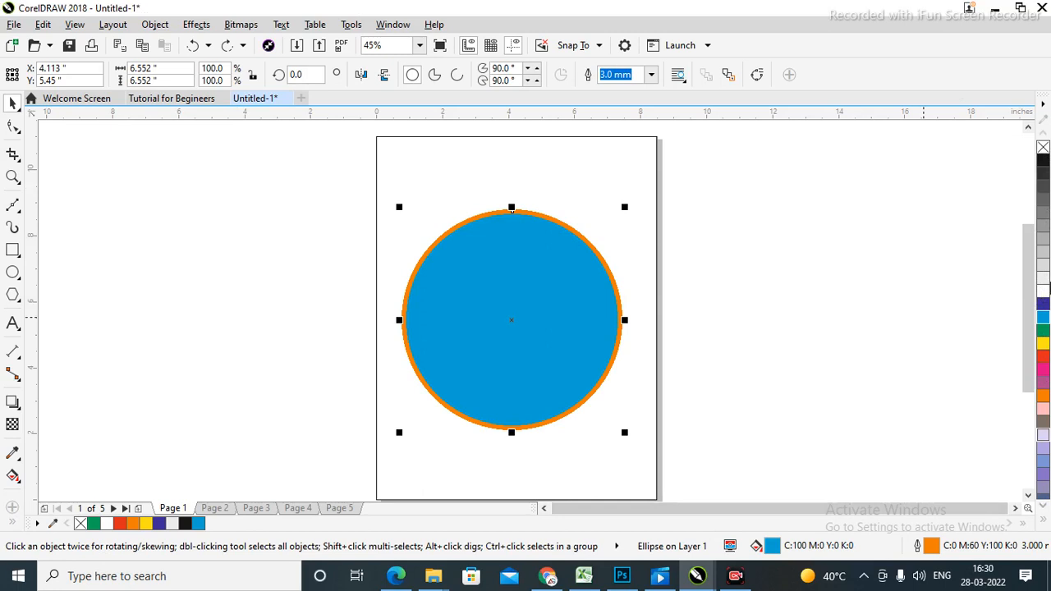
Try a black fill on the circle, then undo it to restore the blue.
{"action": "left_click", "coordinate": [1043, 161]}
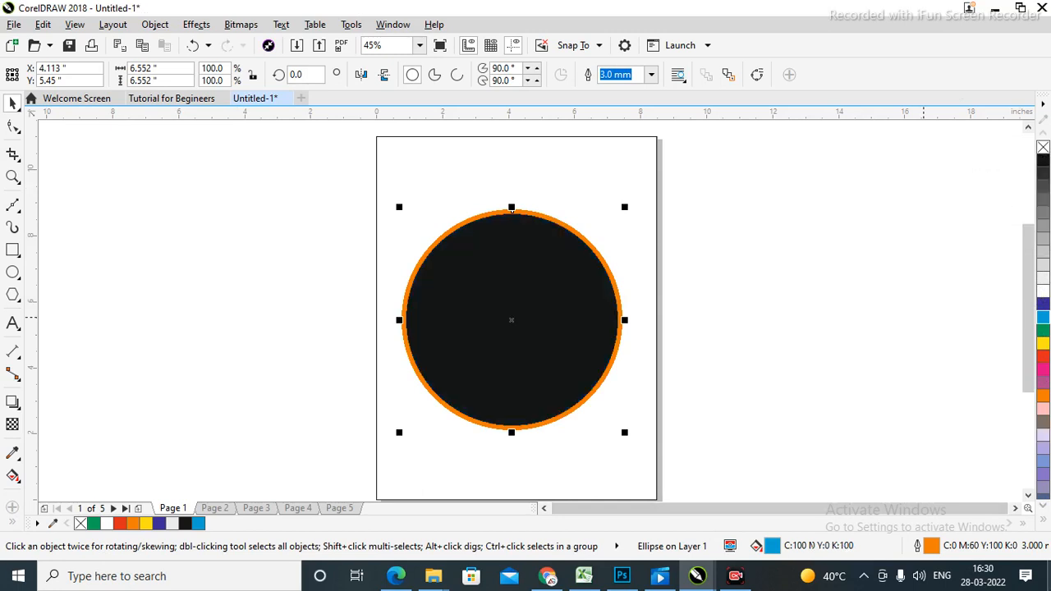
{"action": "left_click", "coordinate": [848, 271]}
{"action": "left_click", "coordinate": [537, 348]}
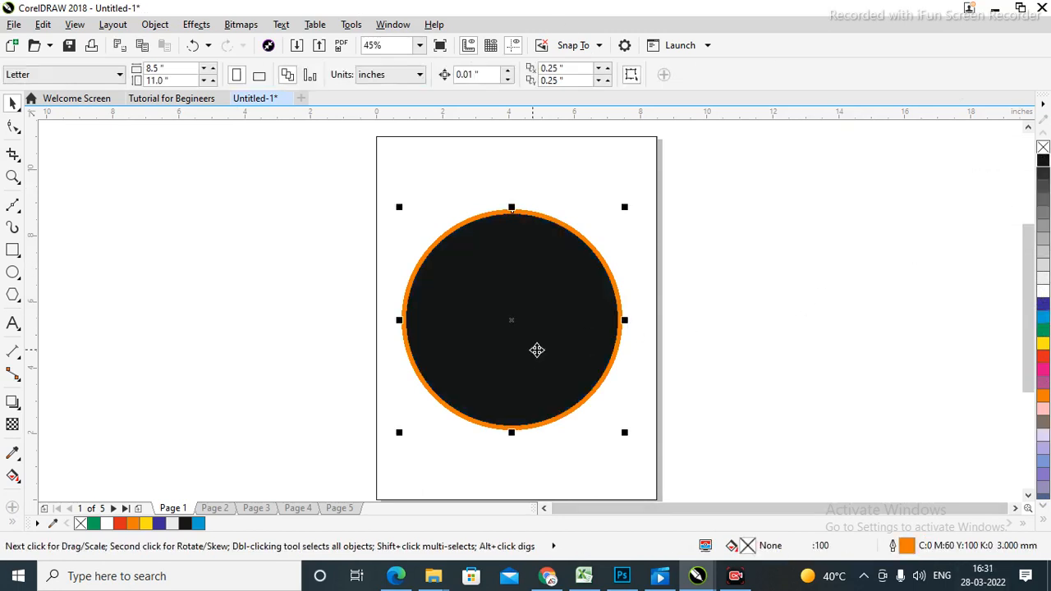
{"action": "key", "text": "ctrl+z"}
{"action": "left_click", "coordinate": [801, 263]}
{"action": "left_click", "coordinate": [505, 364]}
{"action": "left_click", "coordinate": [798, 268]}
{"action": "left_click", "coordinate": [526, 338]}
{"action": "left_click", "coordinate": [794, 328]}
{"action": "left_click", "coordinate": [547, 351]}
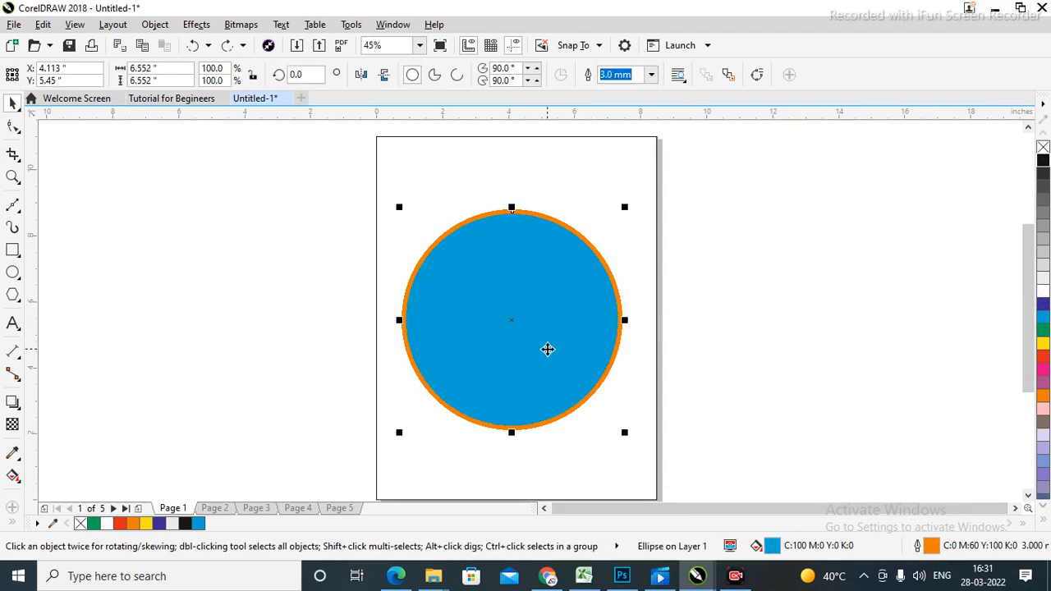
Zoom in on the circle's outline, make the outline black, then fit the page back in view.
{"action": "key", "text": "z"}
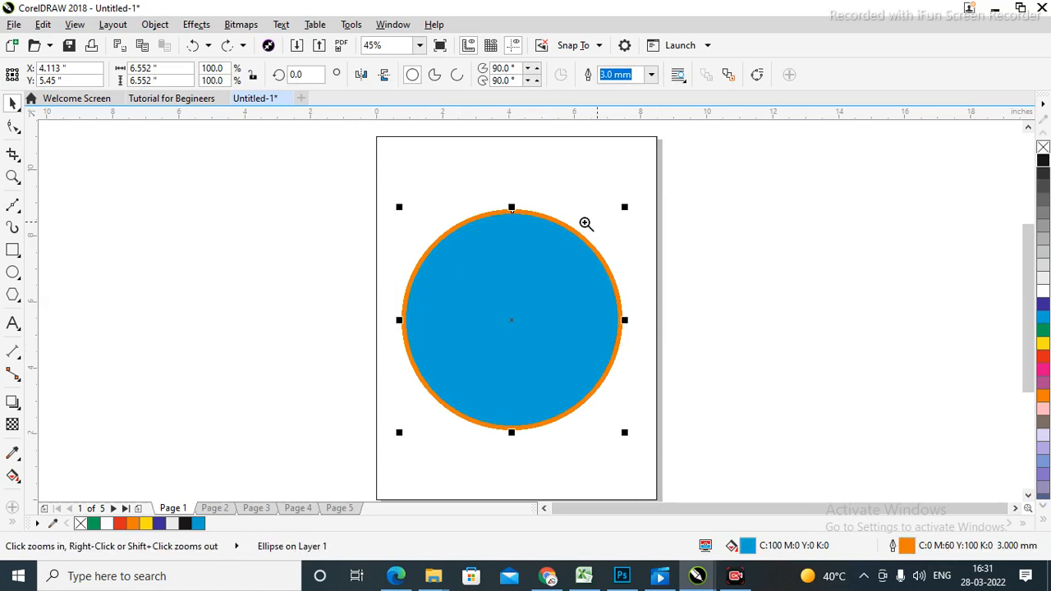
{"action": "left_click_drag", "start_coordinate": [429, 193], "coordinate": [654, 257]}
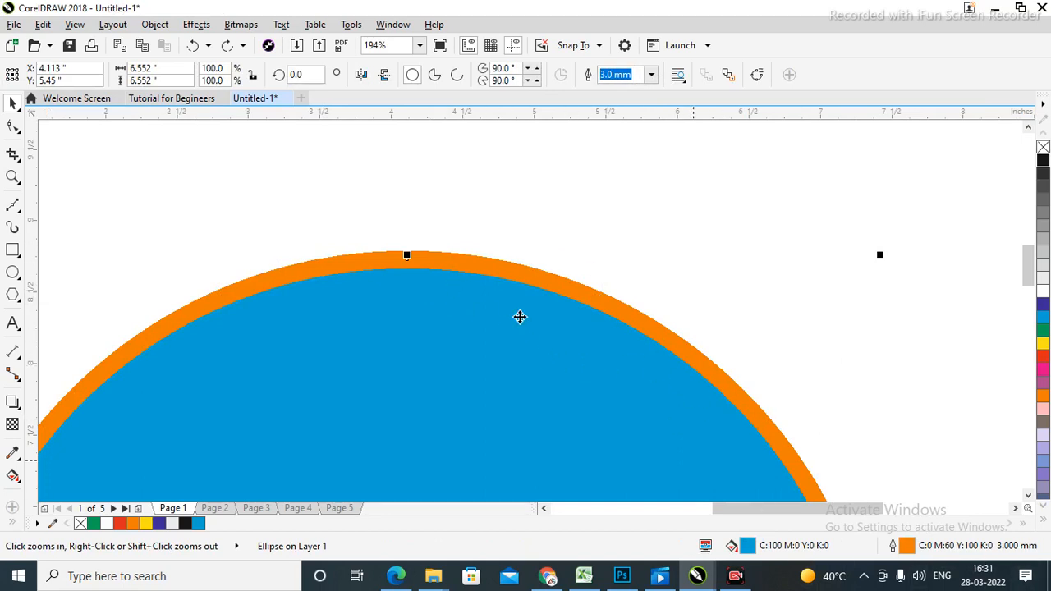
{"action": "right_click", "coordinate": [1044, 163]}
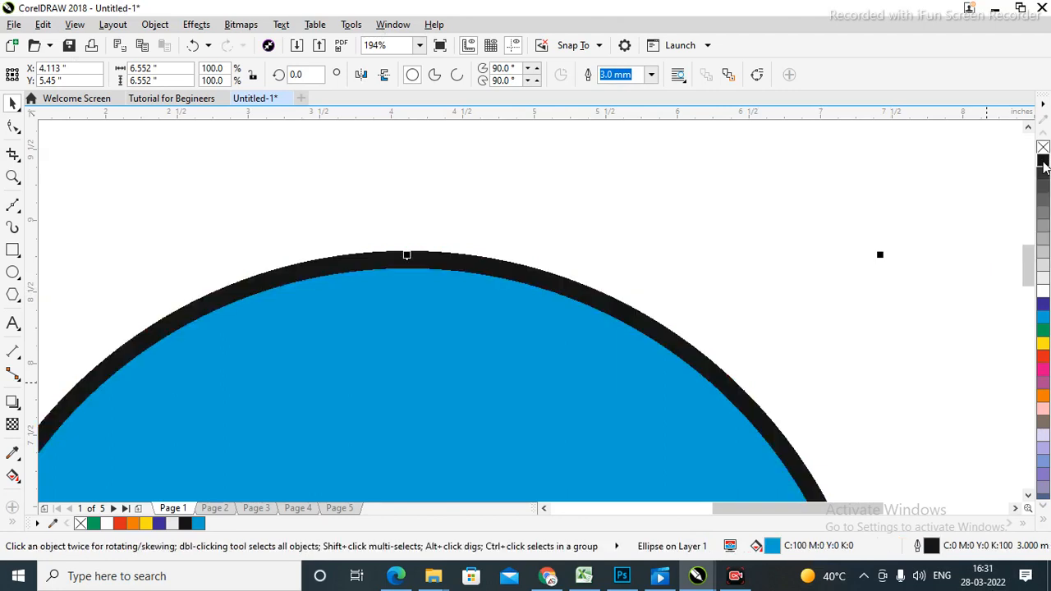
{"action": "key", "text": "shift+F4"}
{"action": "left_click", "coordinate": [810, 371]}
{"action": "key", "text": "shift+F4"}
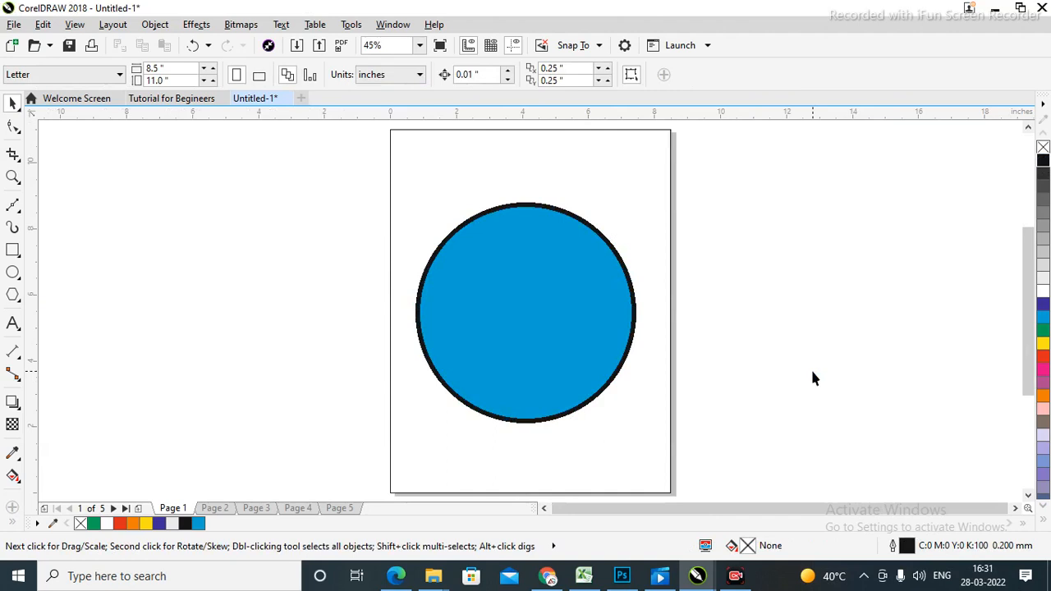
Reselect the blue circle and delete it.
{"action": "left_click", "coordinate": [563, 310]}
{"action": "left_click", "coordinate": [857, 349]}
{"action": "left_click", "coordinate": [549, 335]}
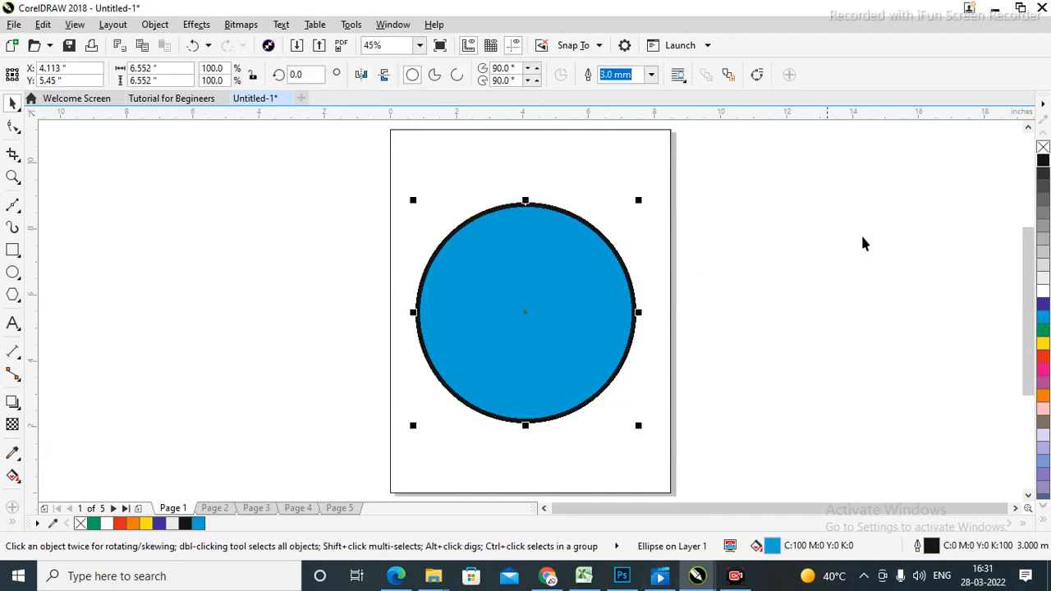
{"action": "left_click", "coordinate": [812, 287]}
{"action": "left_click", "coordinate": [520, 321]}
{"action": "key", "text": "Delete"}
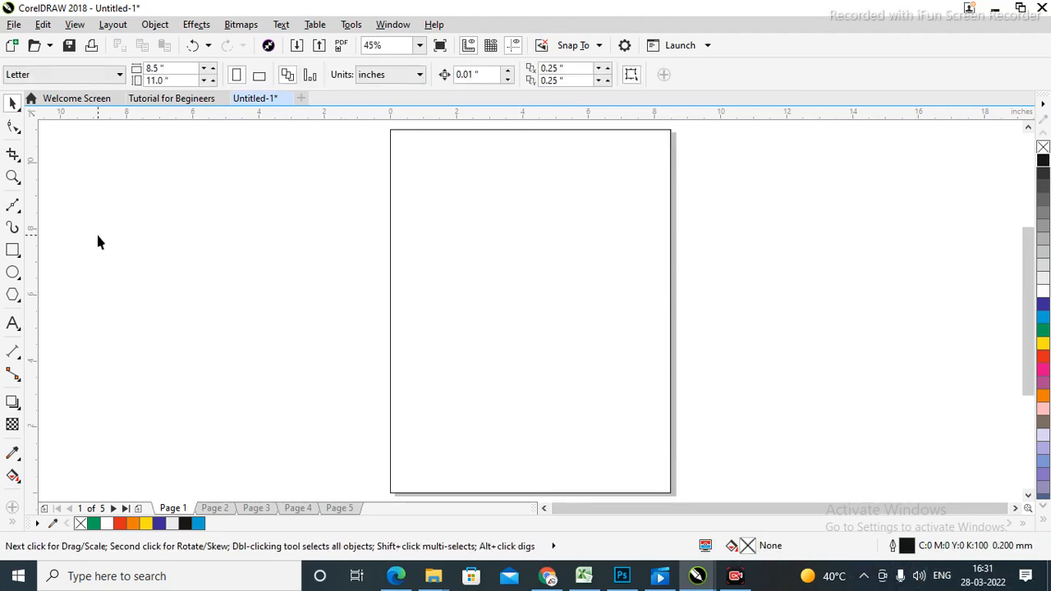
Draw a pentagon, then shrink it and move it into the page's upper middle.
{"action": "left_click", "coordinate": [13, 294]}
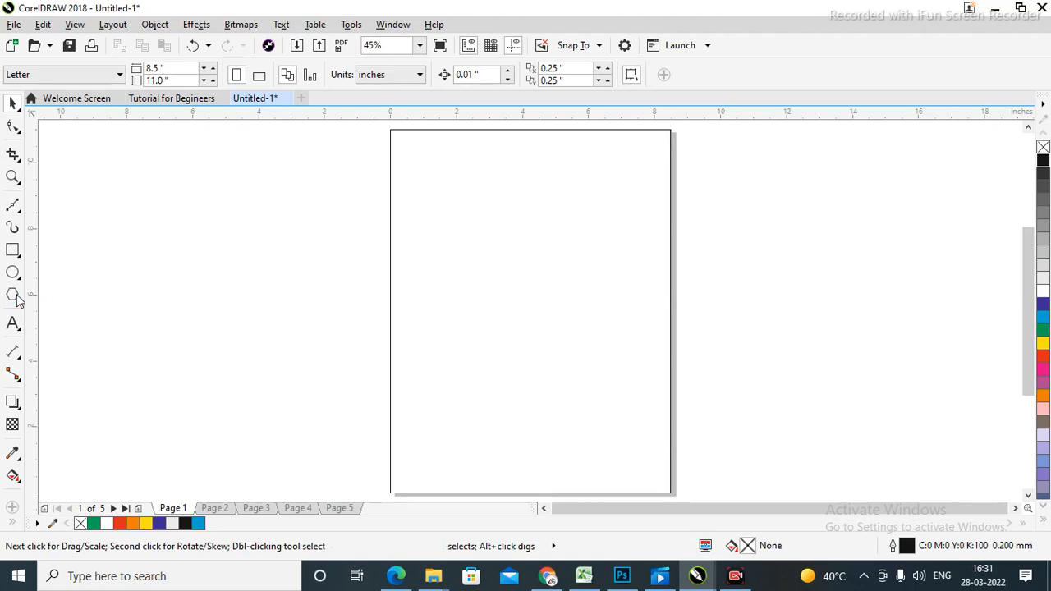
{"action": "mouse_move", "coordinate": [734, 193]}
{"action": "left_mouse_down"}
{"action": "mouse_move", "coordinate": [929, 376]}
{"action": "mouse_move", "coordinate": [928, 352]}
{"action": "mouse_move", "coordinate": [868, 249]}
{"action": "mouse_move", "coordinate": [876, 316]}
{"action": "left_mouse_up"}
{"action": "key", "text": "shift"}
{"action": "key", "text": "space"}
{"action": "left_click_drag", "start_coordinate": [800, 203], "coordinate": [627, 311]}
{"action": "left_click_drag", "start_coordinate": [702, 403], "coordinate": [588, 309]}
{"action": "left_click", "coordinate": [815, 287]}
{"action": "left_click", "coordinate": [517, 243]}
{"action": "left_click_drag", "start_coordinate": [521, 249], "coordinate": [529, 287]}
{"action": "left_click", "coordinate": [824, 330]}
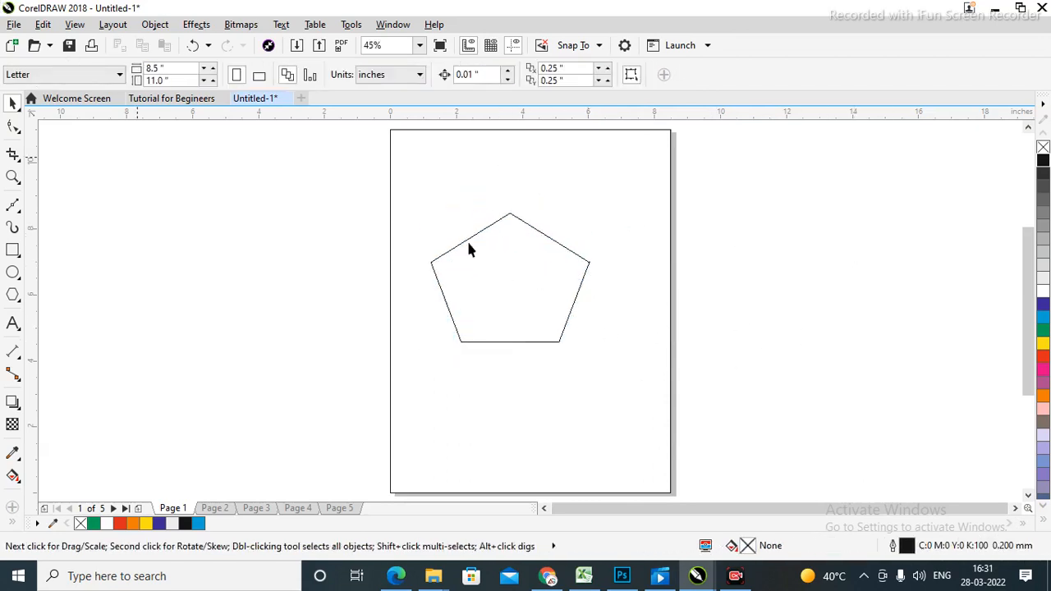
{"action": "left_click", "coordinate": [512, 315]}
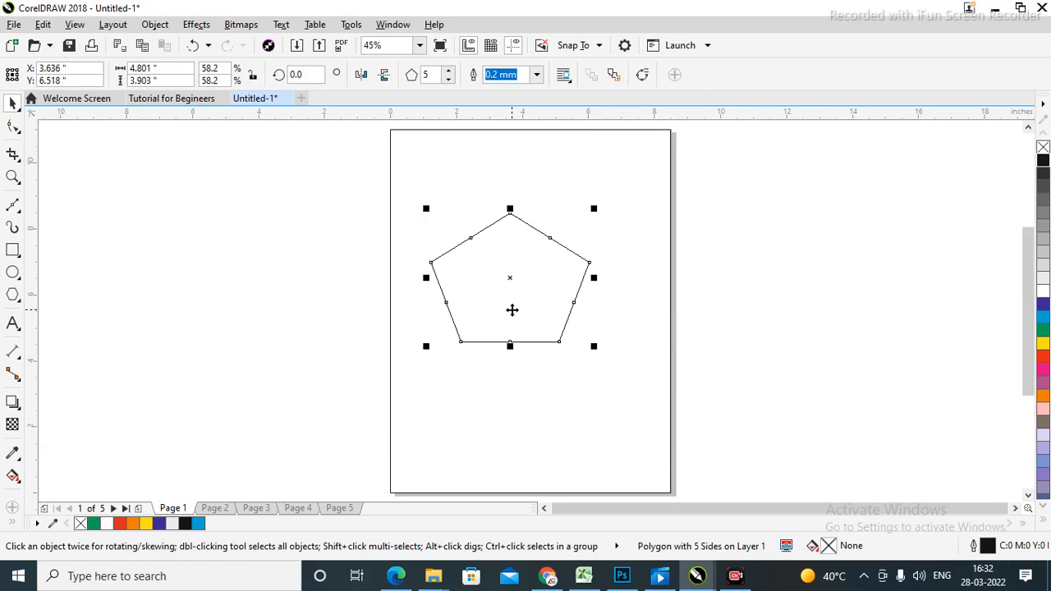
Change the polygon's side count to 20 after undoing a trial triangle.
{"action": "left_click", "coordinate": [437, 73]}
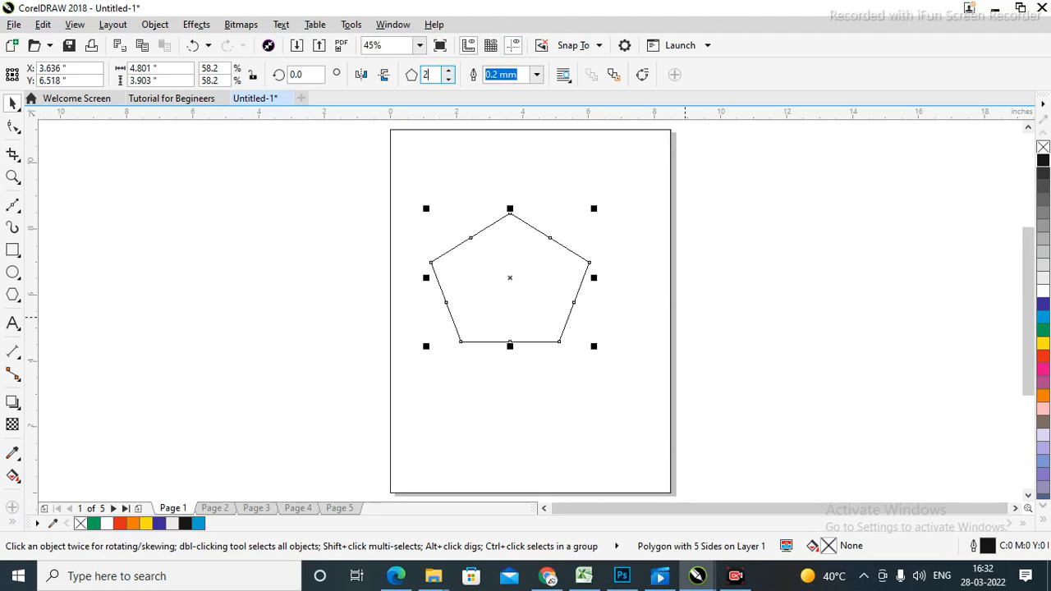
{"action": "key", "text": "Return"}
{"action": "key", "text": "ctrl+z"}
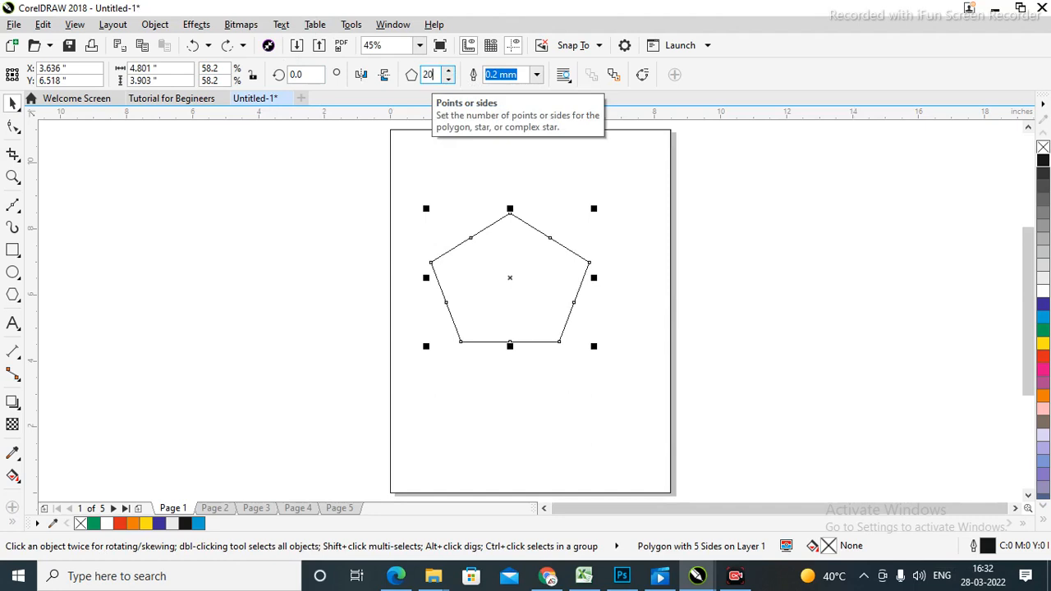
{"action": "key", "text": "Return"}
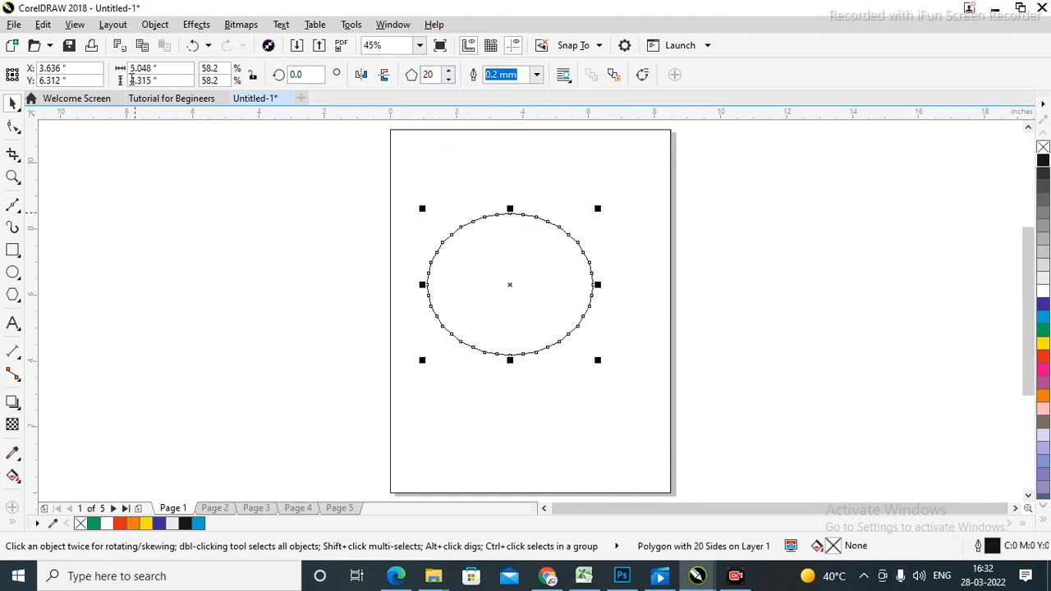
Drag one node of the 20-sided polygon inward to form a spiky star, then nudge it down-right.
{"action": "left_click", "coordinate": [12, 127]}
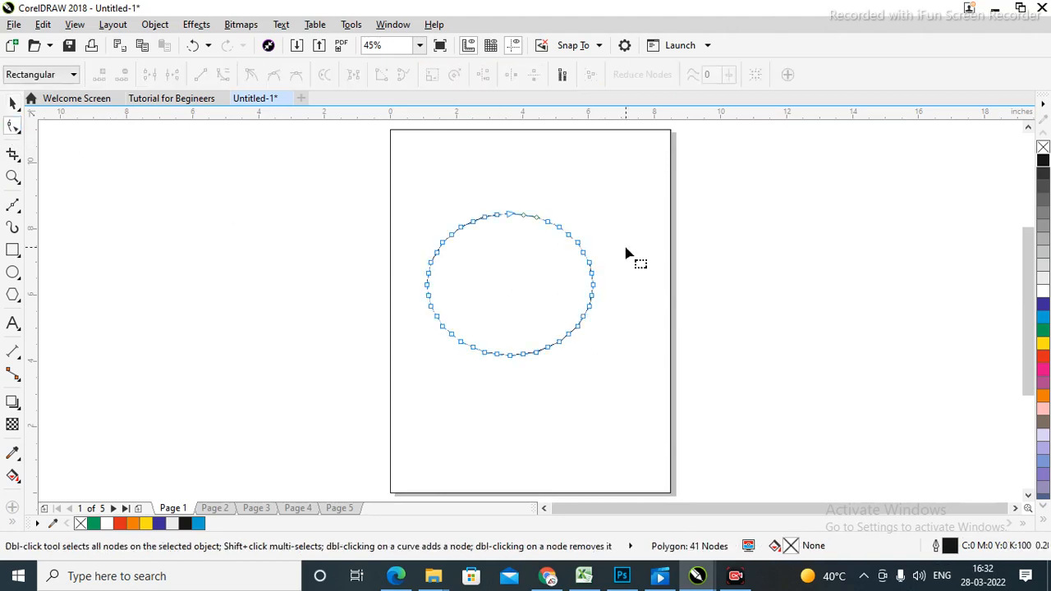
{"action": "left_click_drag", "start_coordinate": [546, 224], "coordinate": [591, 202]}
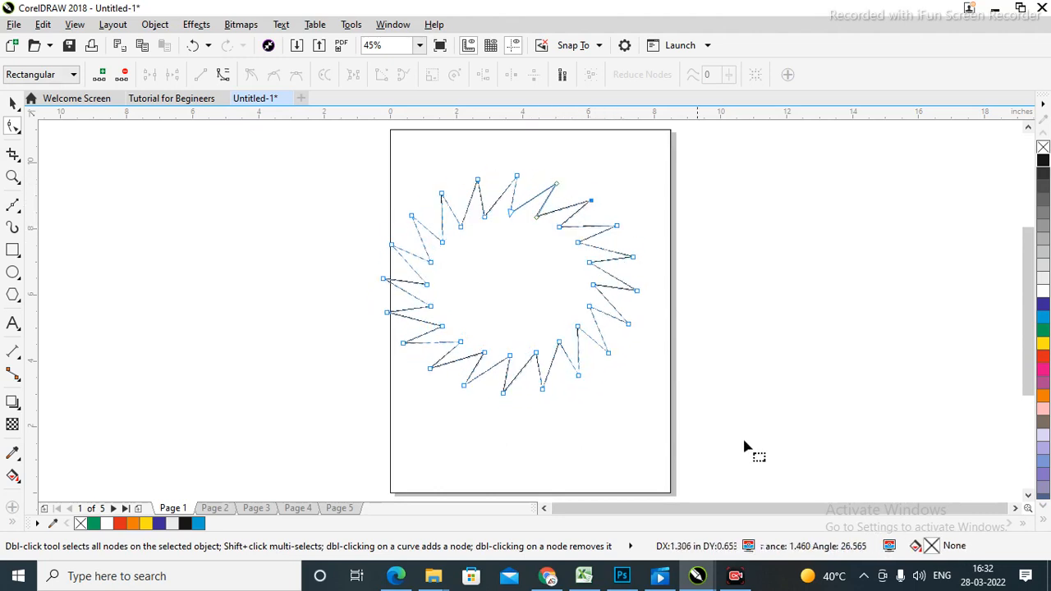
{"action": "left_click", "coordinate": [11, 102]}
{"action": "left_click_drag", "start_coordinate": [492, 281], "coordinate": [522, 315]}
{"action": "left_click", "coordinate": [823, 325]}
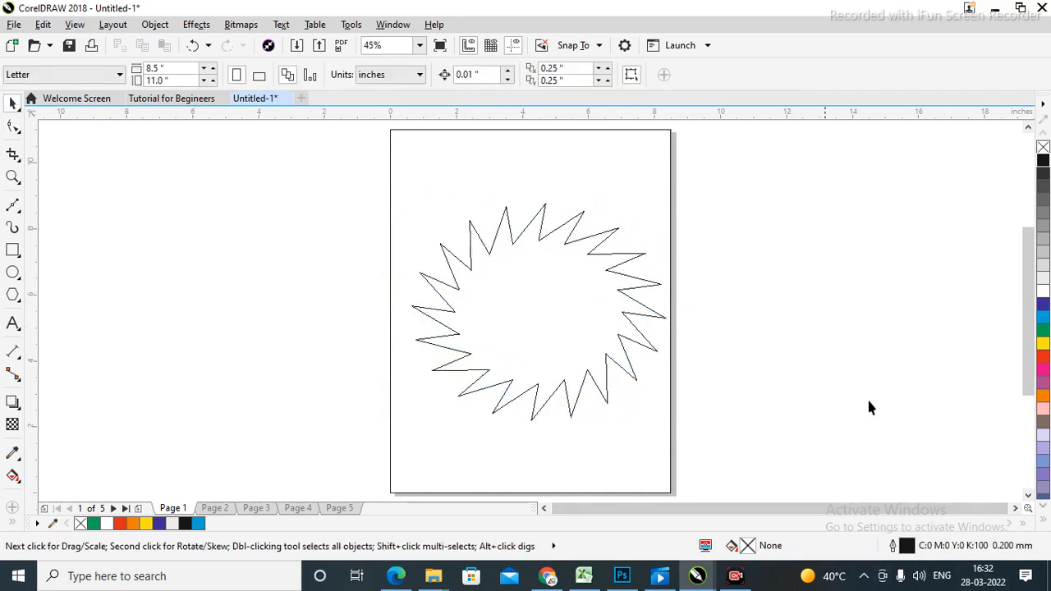
Type 'Sun Flower' as Arial text right of the page, replacing stray characters typed first.
{"action": "left_click", "coordinate": [633, 316]}
{"action": "left_click", "coordinate": [743, 318]}
{"action": "left_click", "coordinate": [12, 323]}
{"action": "left_click", "coordinate": [803, 326]}
{"action": "type", "text": "f"}
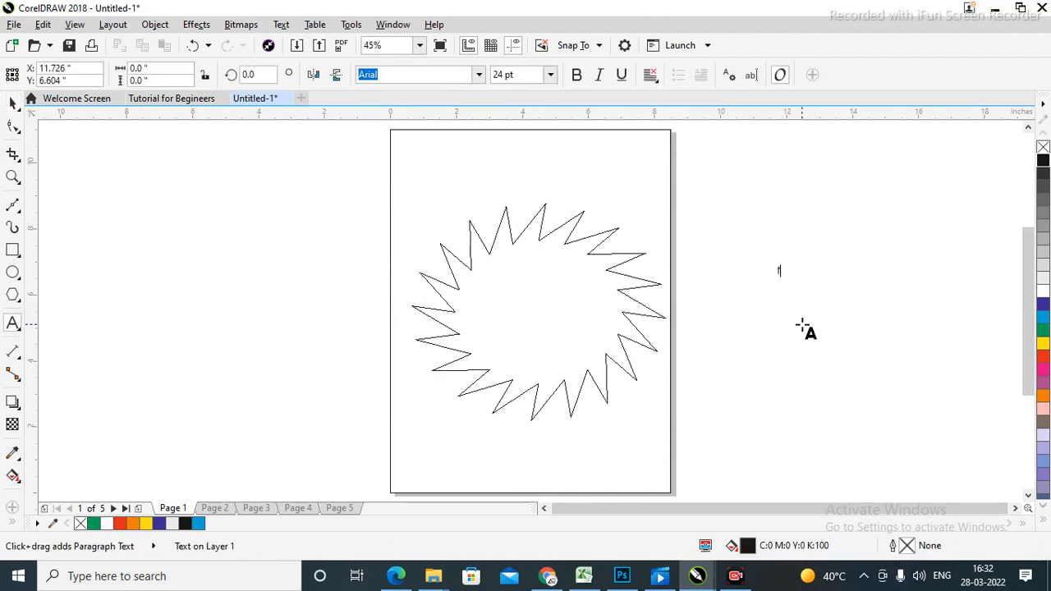
{"action": "type", "text": "wuiaf;g;iuf"}
{"action": "key", "text": "ctrl+a"}
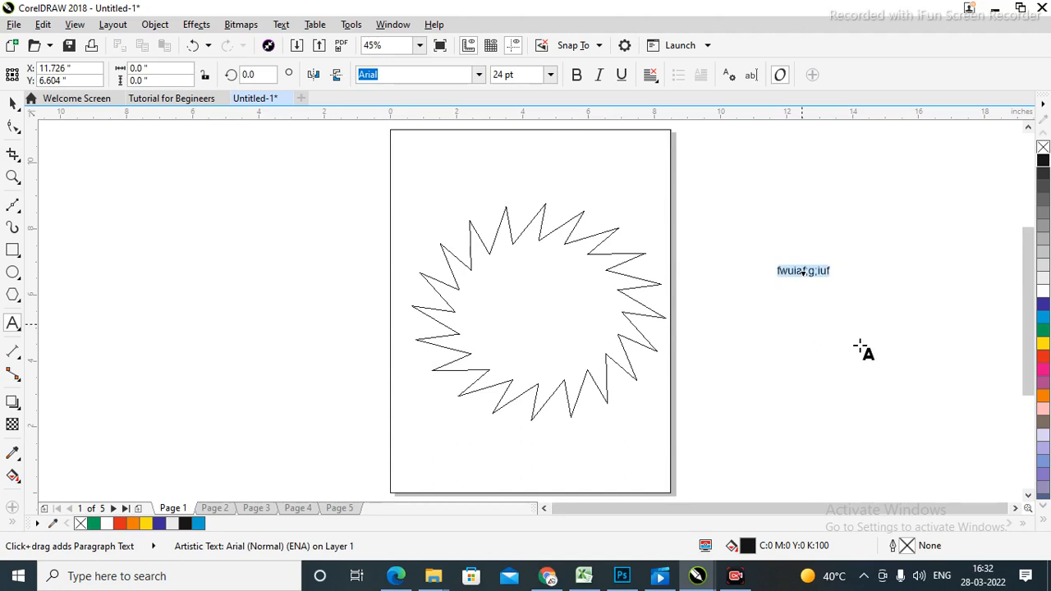
{"action": "type", "text": "Sun"}
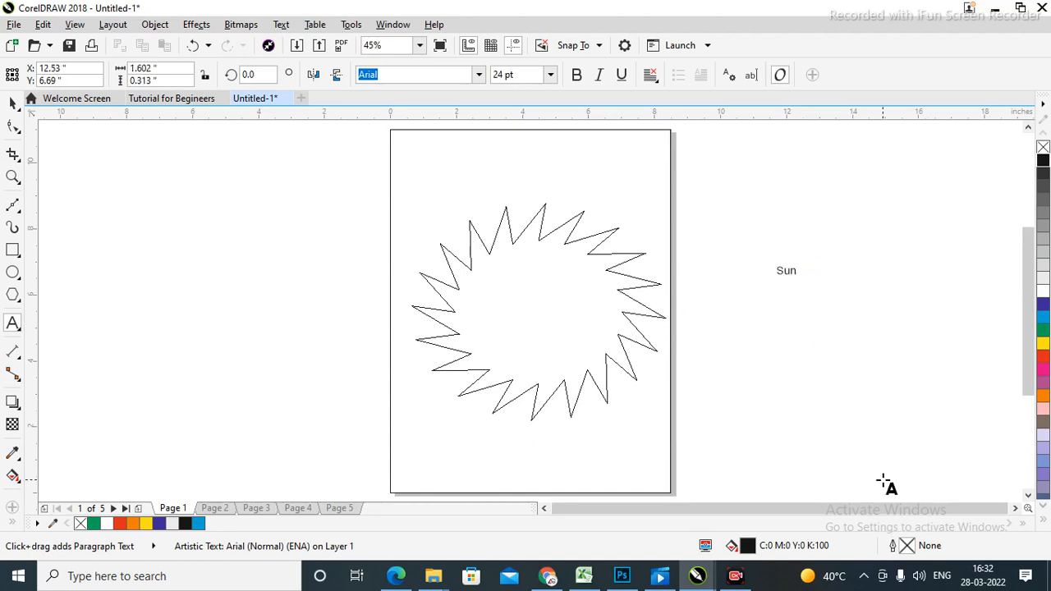
{"action": "type", "text": " Flower"}
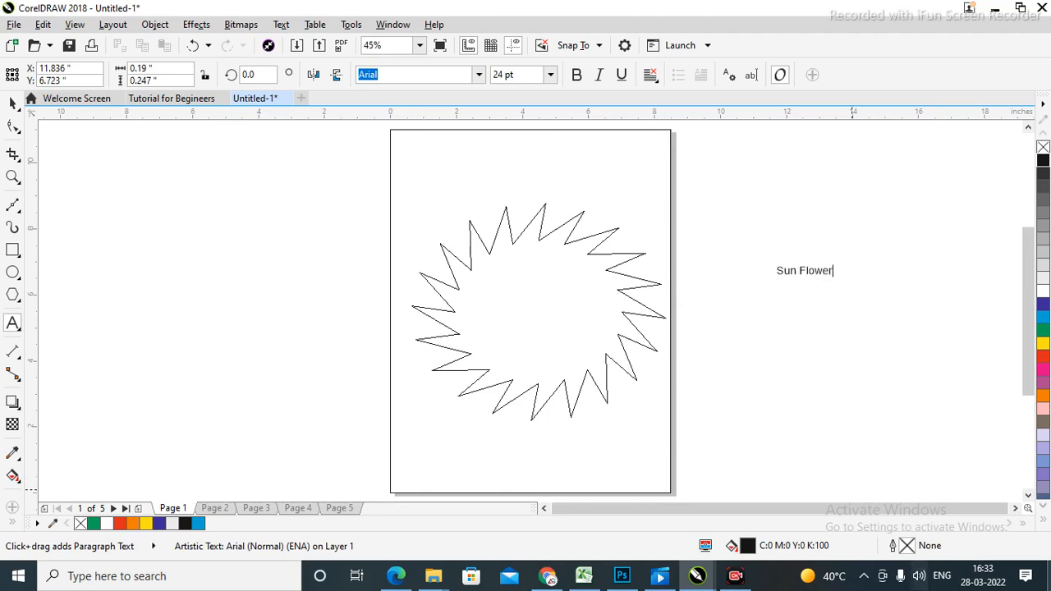
Enlarge the Sun Flower text to about 112 pt, move it beside the star, and select the star.
{"action": "left_click", "coordinate": [13, 103]}
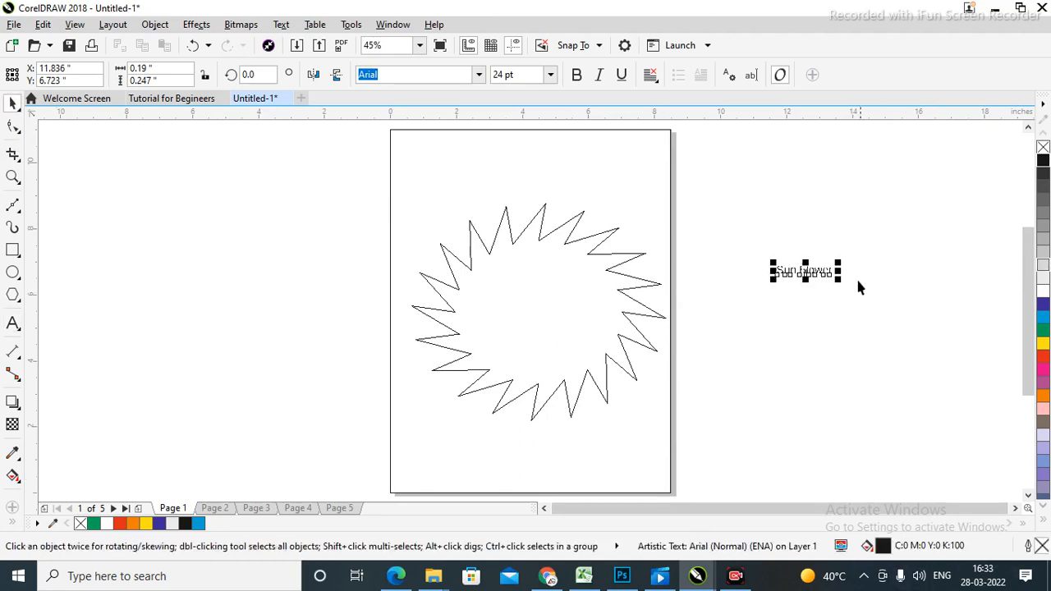
{"action": "left_click_drag", "start_coordinate": [840, 282], "coordinate": [838, 398]}
{"action": "left_click", "coordinate": [817, 176]}
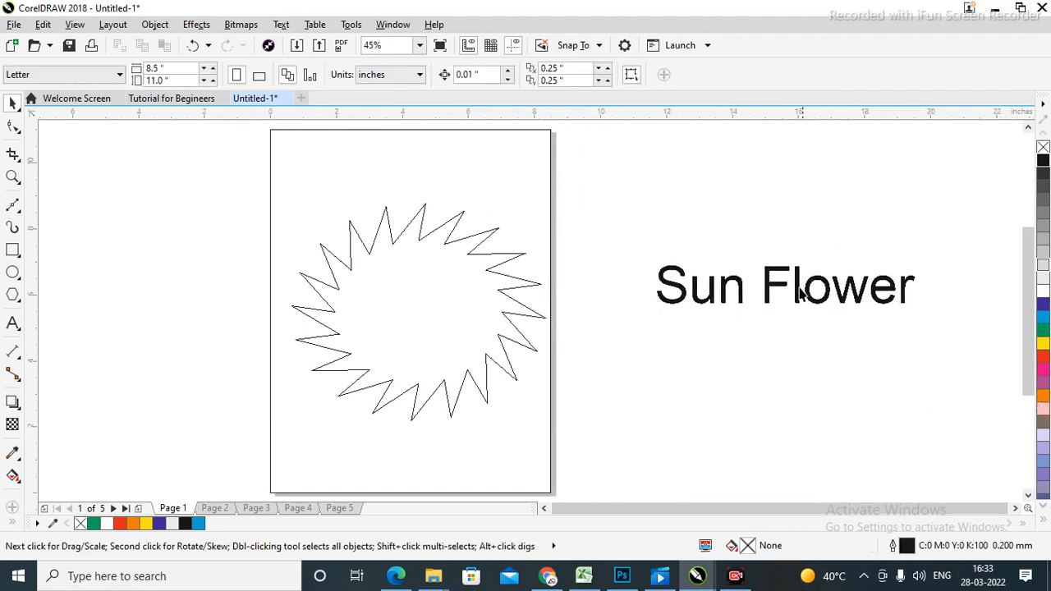
{"action": "left_click_drag", "start_coordinate": [796, 298], "coordinate": [704, 354]}
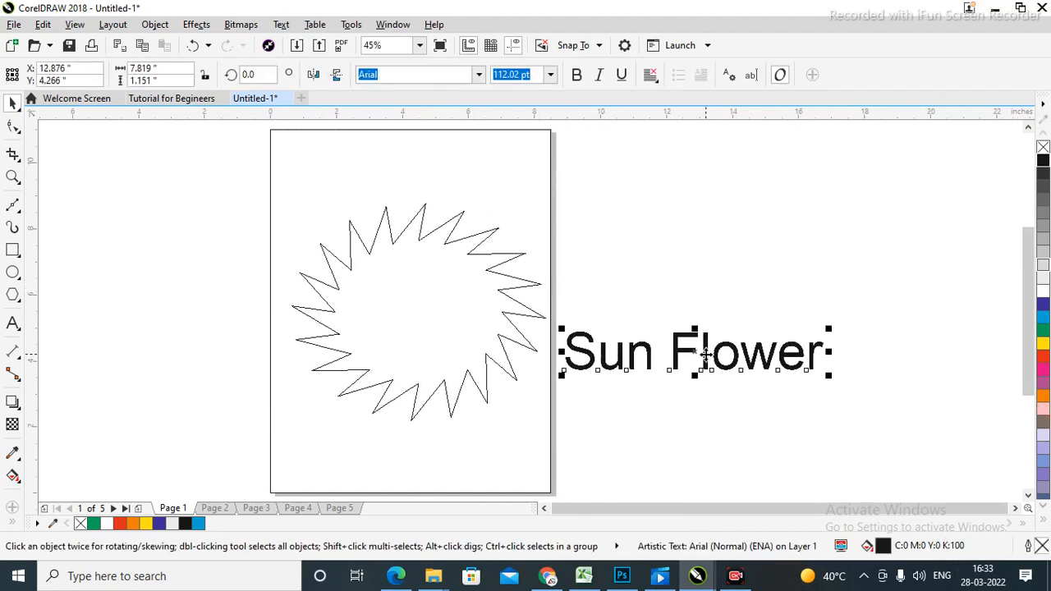
{"action": "left_click", "coordinate": [418, 299]}
{"action": "left_click", "coordinate": [781, 196]}
{"action": "left_click", "coordinate": [393, 321]}
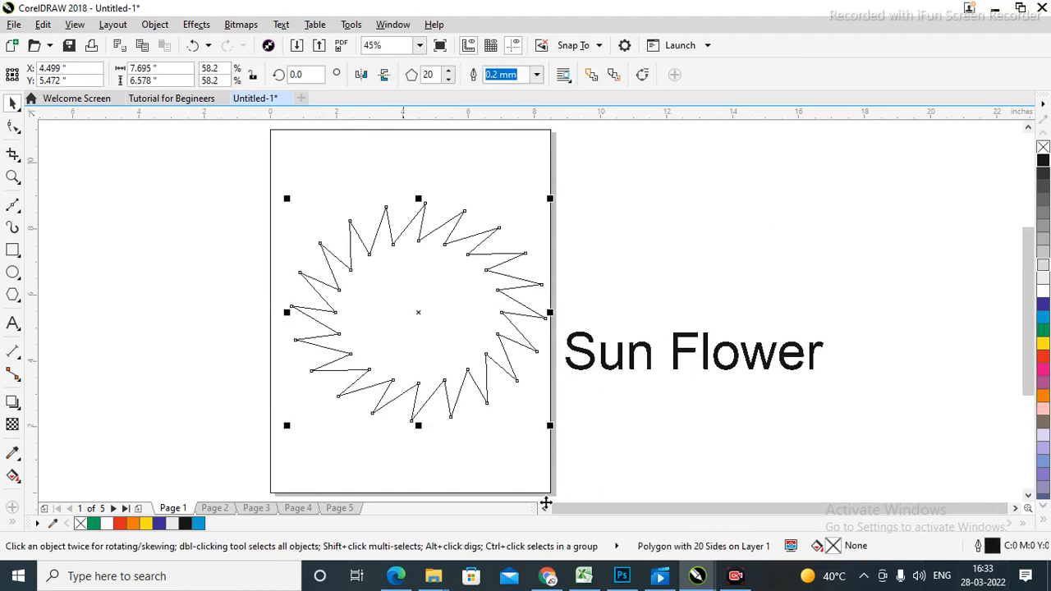
Fill the star dark blue, set its outline to None, and shrink the Sun Flower text to about 44 pt.
{"action": "left_click", "coordinate": [1043, 305]}
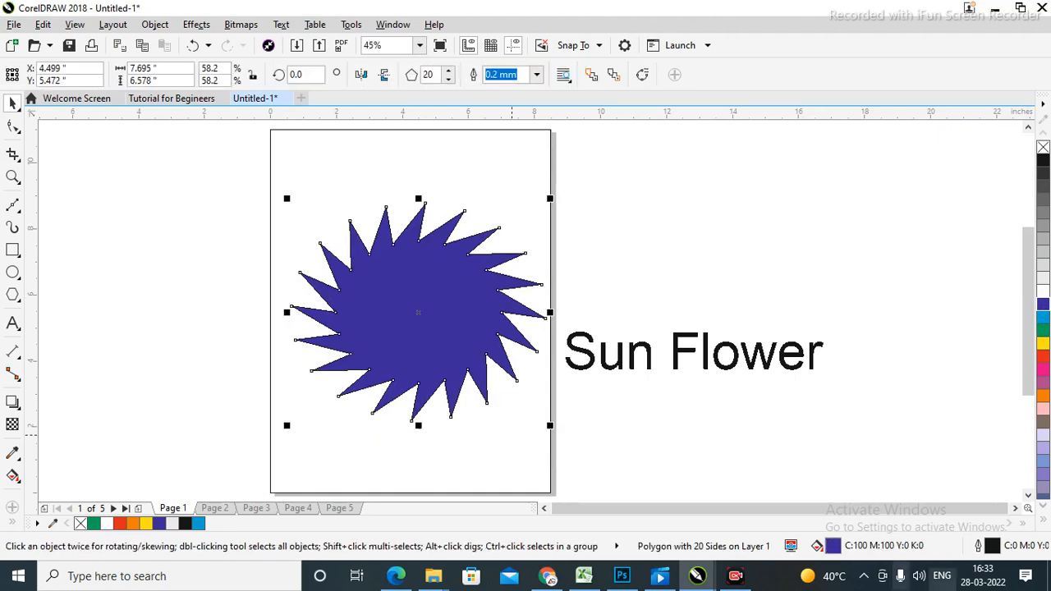
{"action": "left_click", "coordinate": [535, 74]}
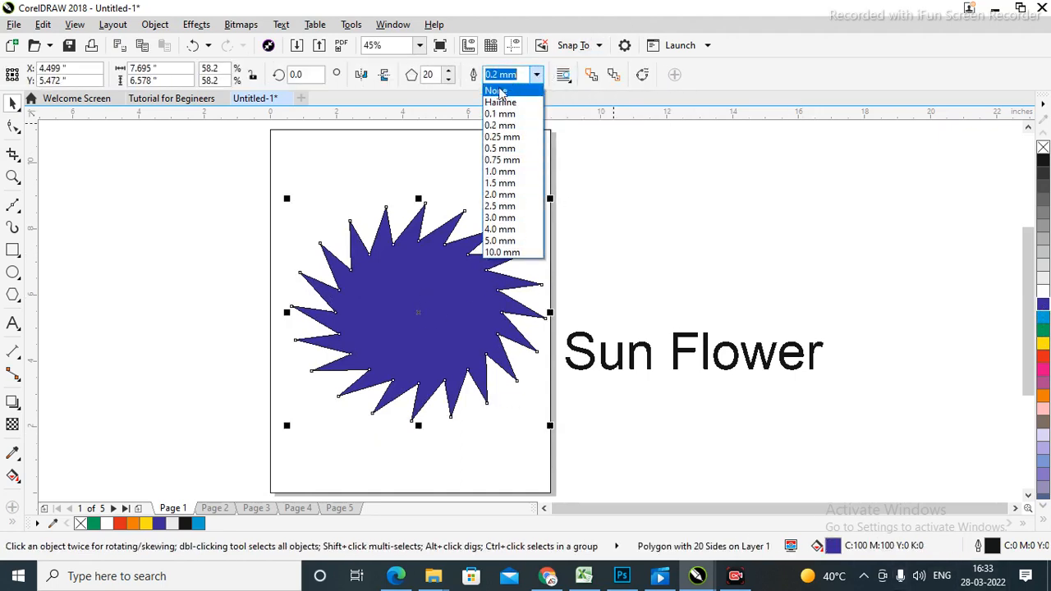
{"action": "left_click", "coordinate": [498, 90]}
{"action": "left_click", "coordinate": [411, 200]}
{"action": "left_click", "coordinate": [440, 361]}
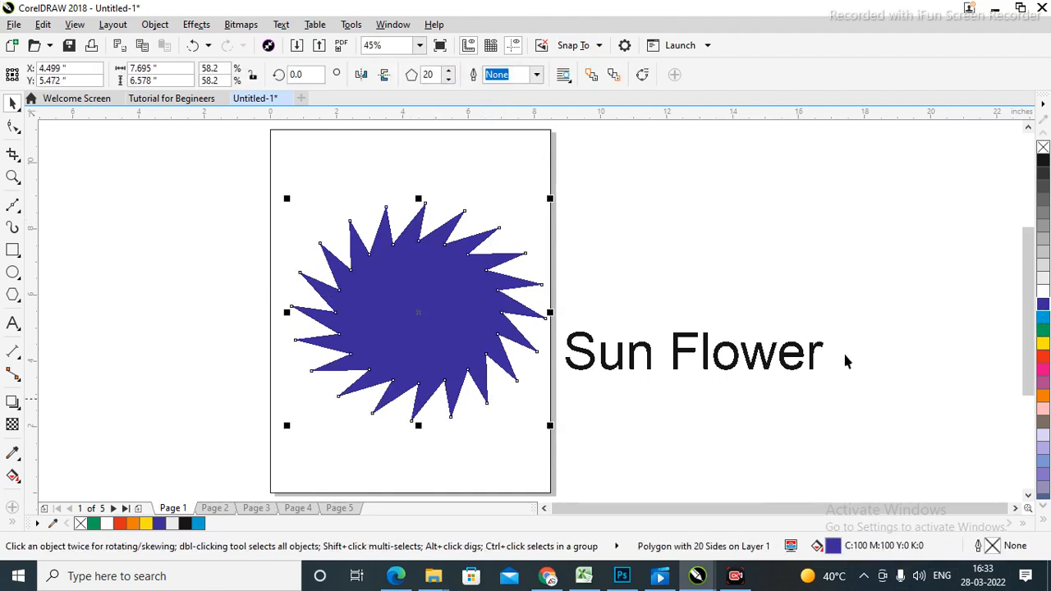
{"action": "left_click", "coordinate": [790, 361]}
{"action": "left_click_drag", "start_coordinate": [828, 371], "coordinate": [446, 311]}
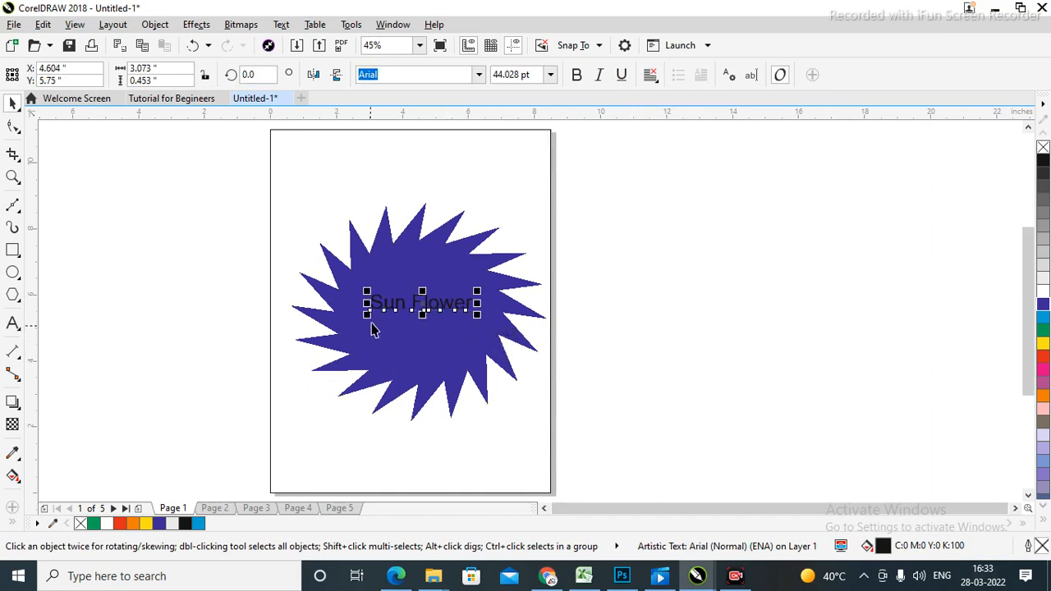
Enlarge the Sun Flower text to 70.15 pt.
{"action": "left_click_drag", "start_coordinate": [365, 314], "coordinate": [331, 320]}
{"action": "left_click_drag", "start_coordinate": [481, 322], "coordinate": [505, 328]}
{"action": "left_click", "coordinate": [562, 319]}
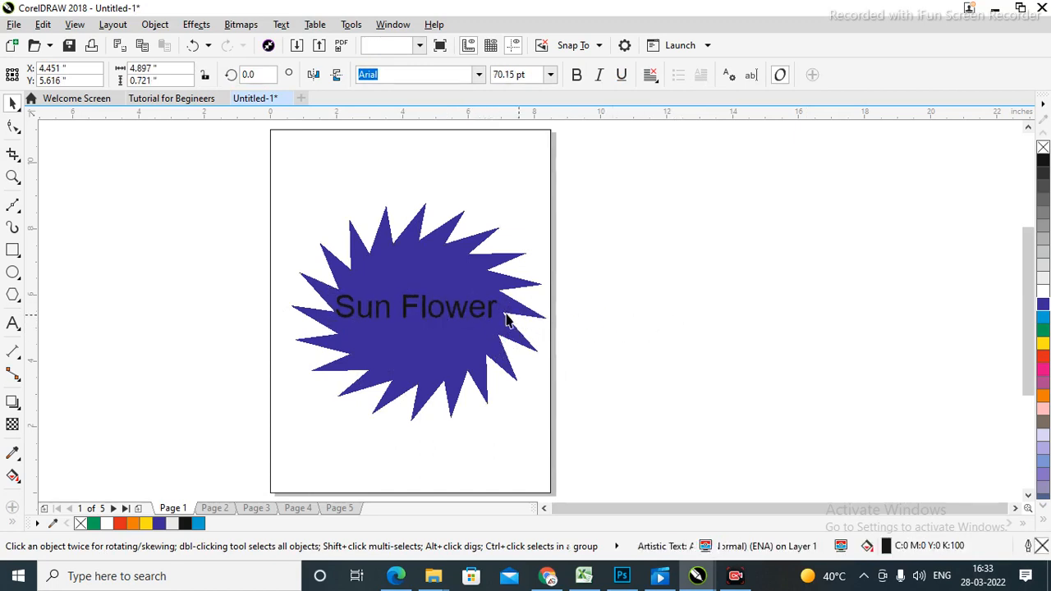
Break the text into two lines, Sun above Flower, and centre-align them.
{"action": "double_click", "coordinate": [407, 309]}
{"action": "key", "text": "Return"}
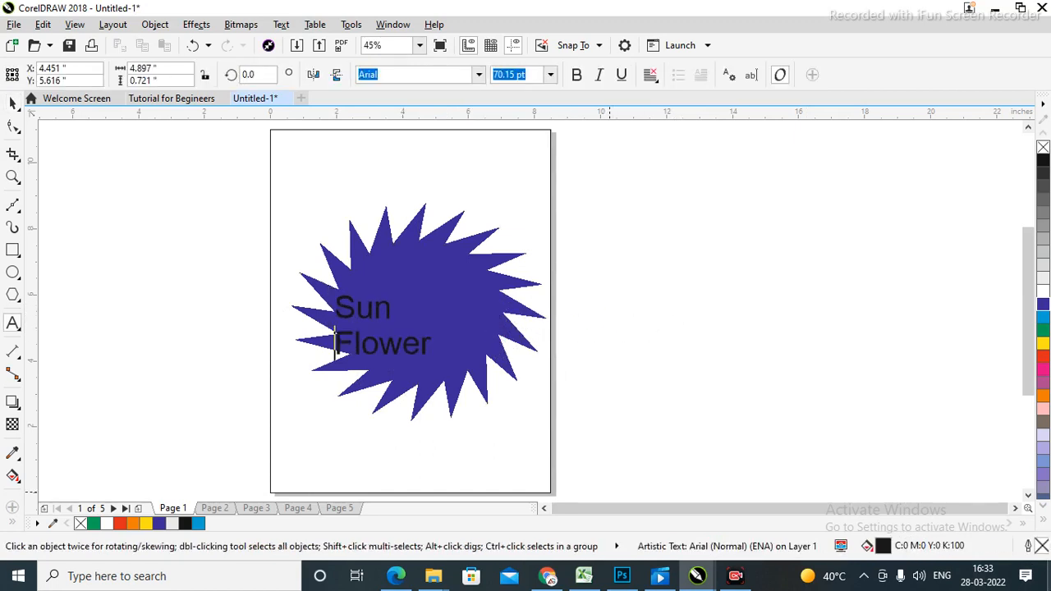
{"action": "left_click", "coordinate": [12, 106]}
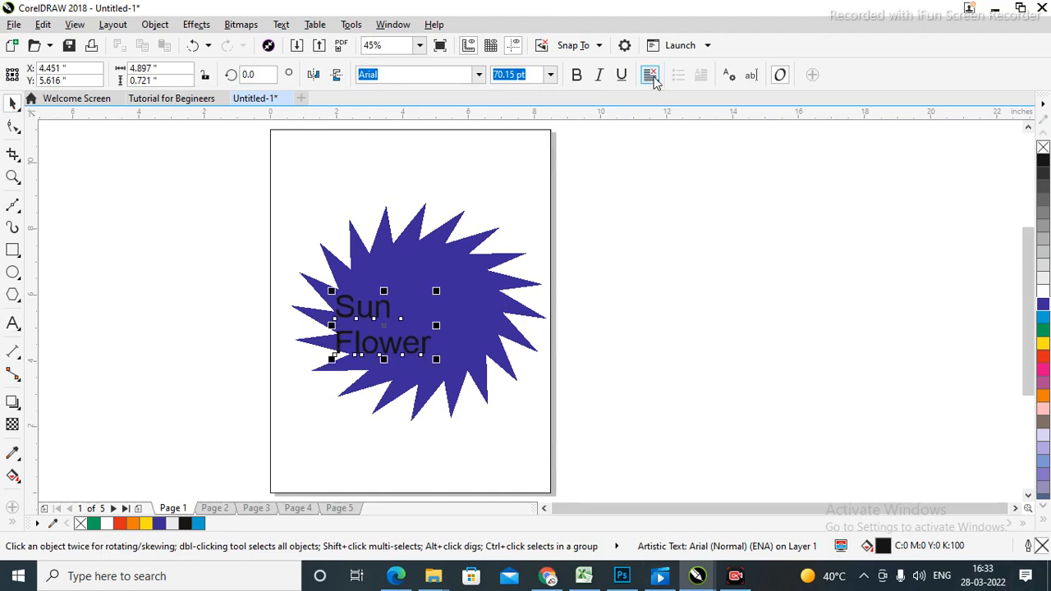
{"action": "left_click", "coordinate": [653, 79]}
{"action": "left_click", "coordinate": [680, 128]}
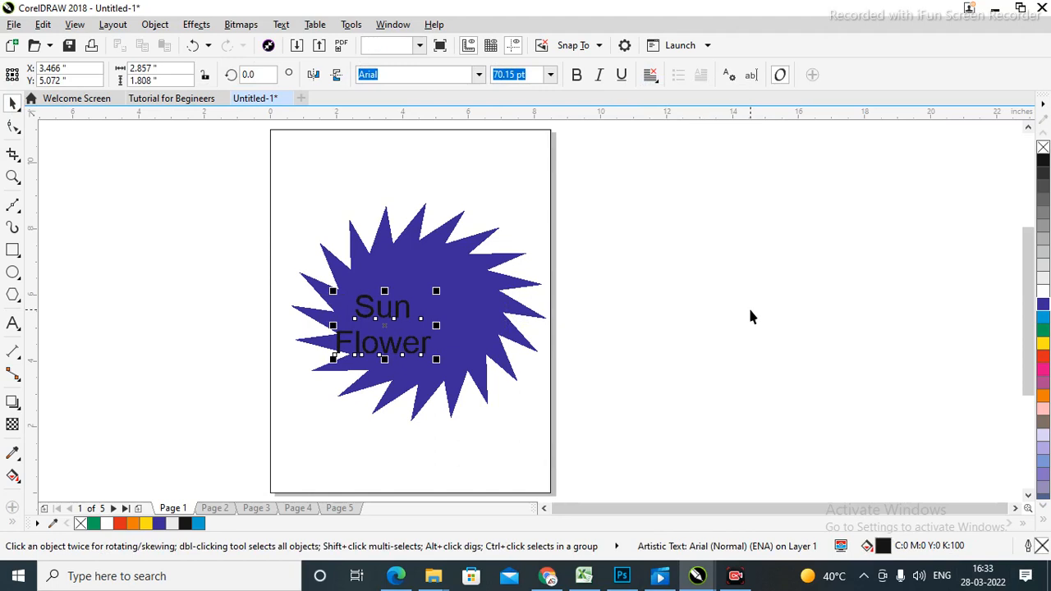
{"action": "left_click", "coordinate": [730, 329]}
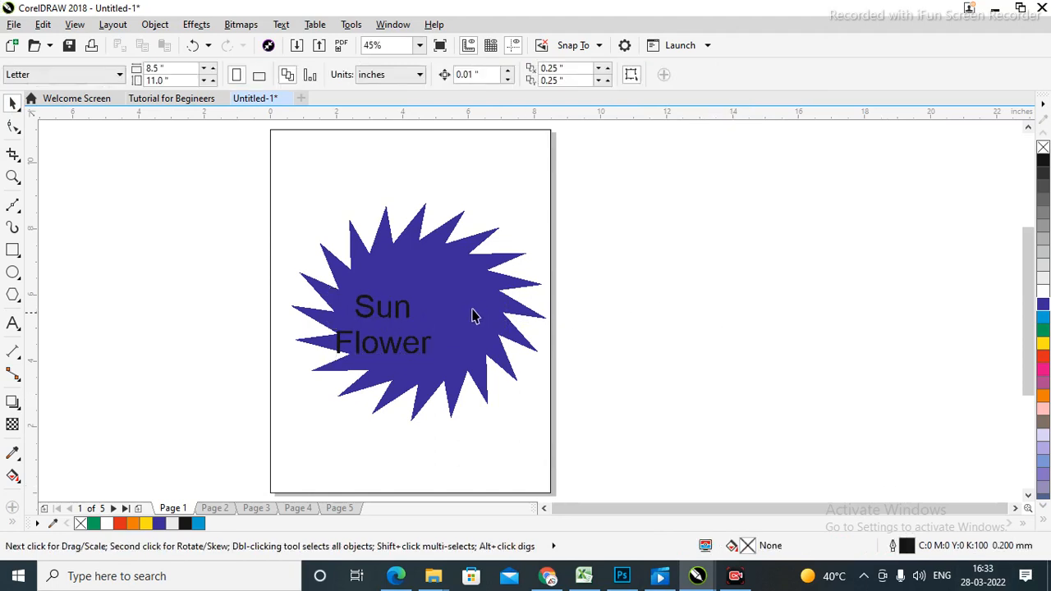
{"action": "left_click", "coordinate": [381, 322]}
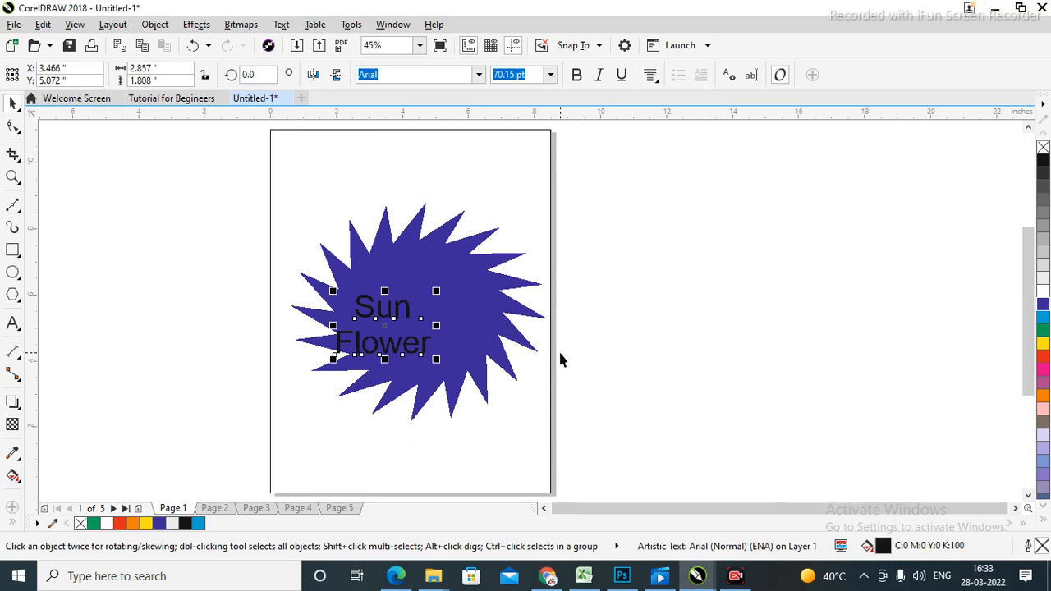
Centre the Sun Flower text horizontally and vertically on the star.
{"action": "left_click", "coordinate": [475, 306], "text": "shift"}
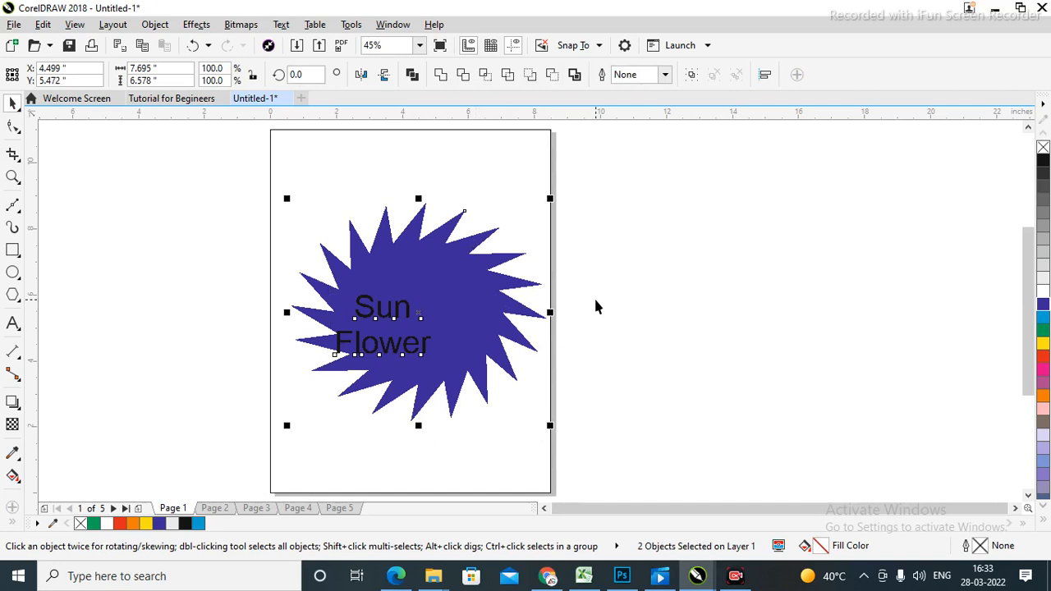
{"action": "key", "text": "e"}
{"action": "key", "text": "c"}
{"action": "left_click", "coordinate": [722, 271]}
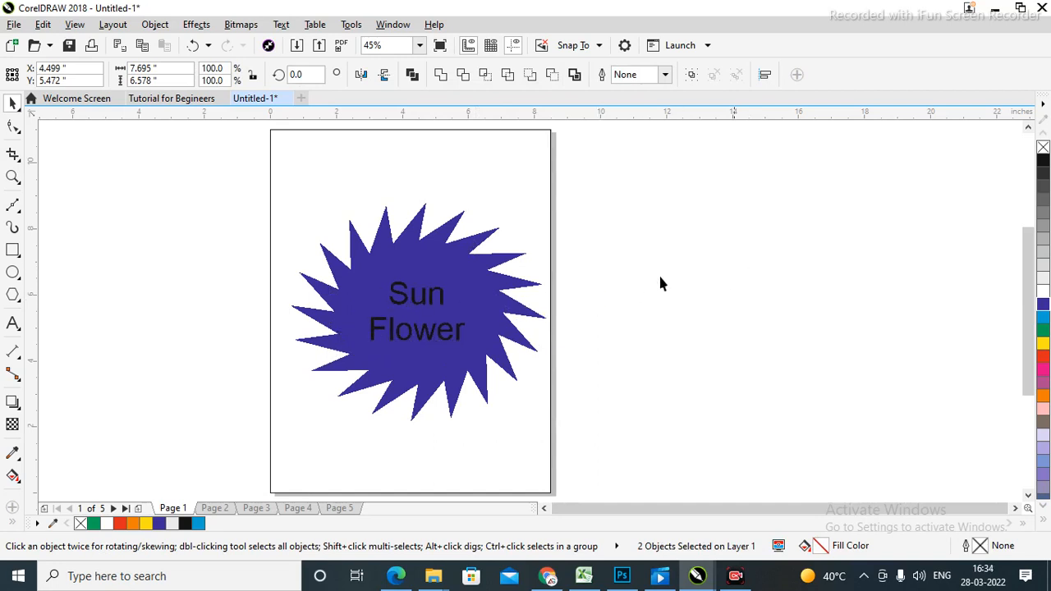
Fill the Sun Flower text yellow and zoom in on the star artwork.
{"action": "left_click", "coordinate": [426, 304]}
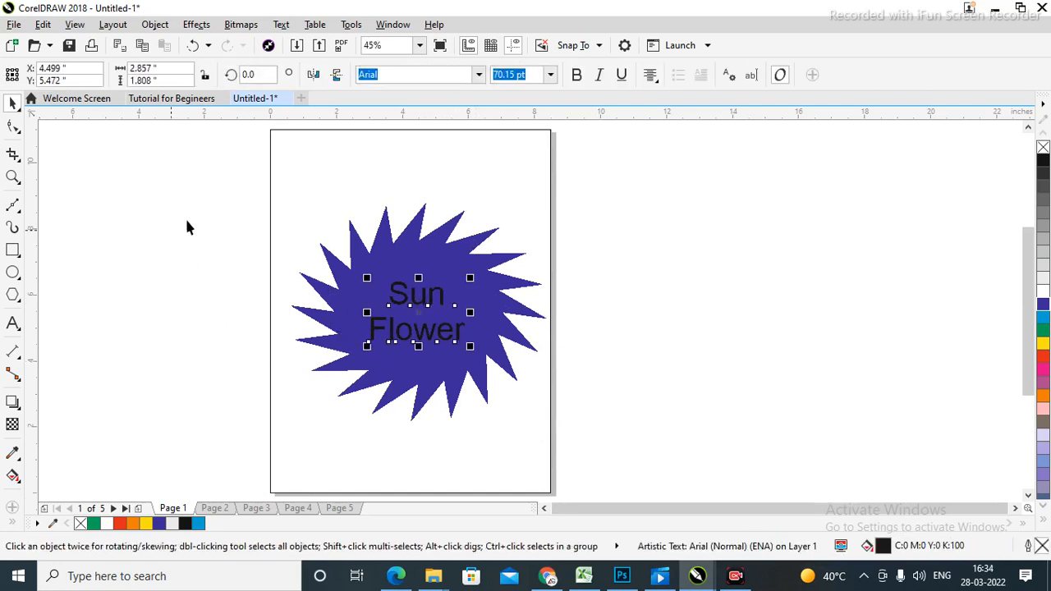
{"action": "left_click", "coordinate": [1043, 294]}
{"action": "left_click", "coordinate": [1043, 343]}
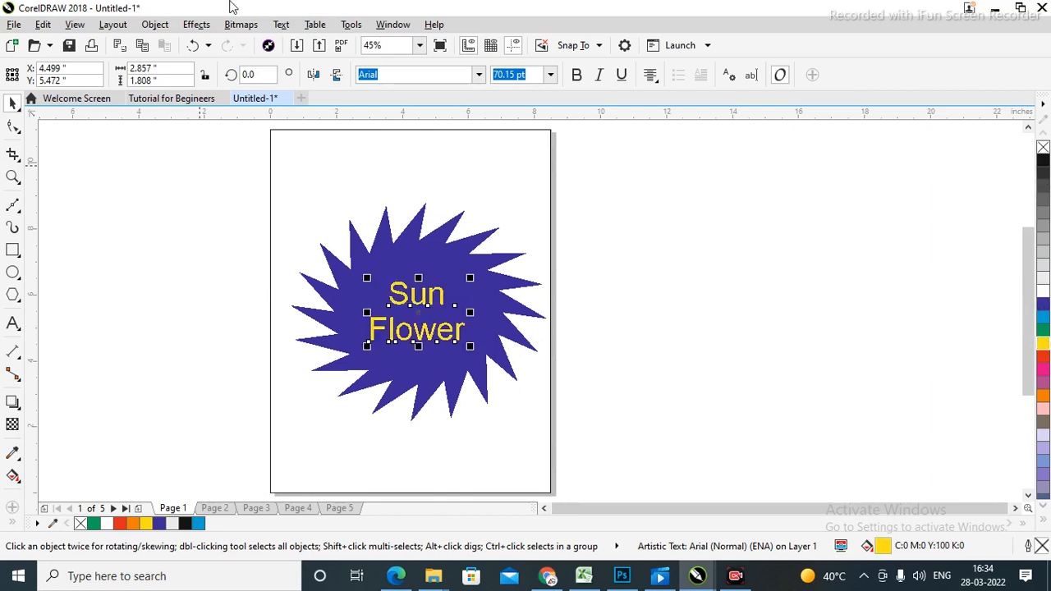
{"action": "left_click", "coordinate": [835, 320]}
{"action": "left_click", "coordinate": [410, 337]}
{"action": "left_click", "coordinate": [736, 334]}
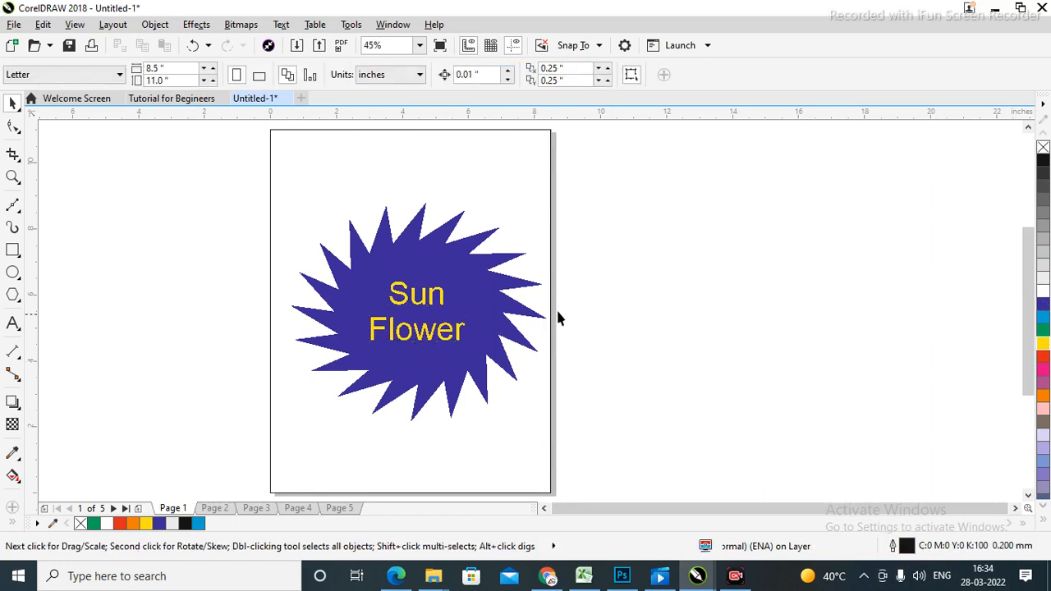
{"action": "left_click", "coordinate": [442, 277]}
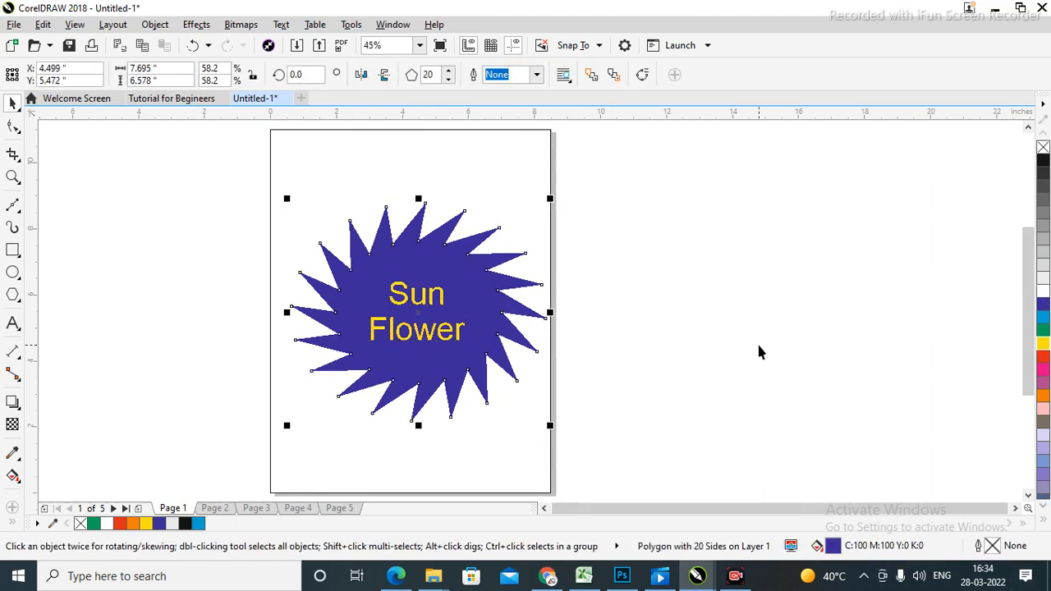
{"action": "key", "text": "z"}
{"action": "left_click_drag", "start_coordinate": [180, 181], "coordinate": [657, 414]}
{"action": "key", "text": "space"}
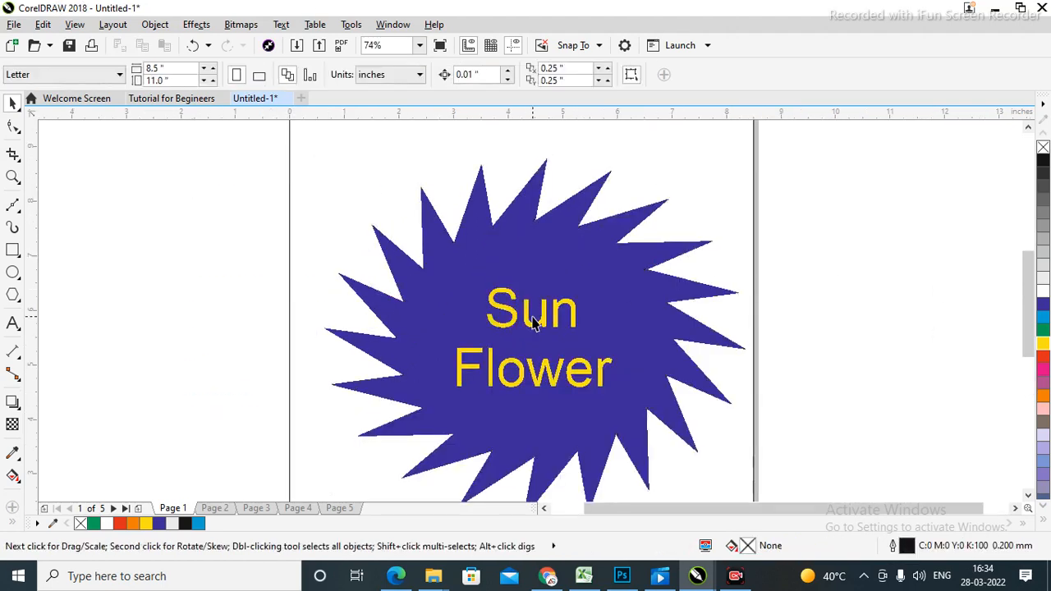
Try a red fill on the star, then undo it to keep it dark blue.
{"action": "left_click", "coordinate": [526, 326]}
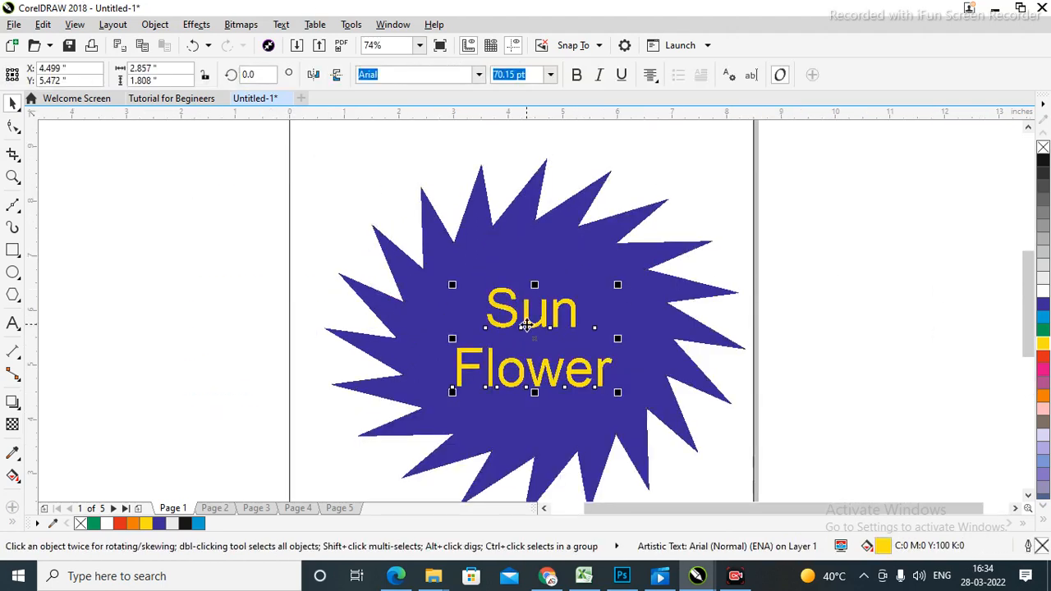
{"action": "left_click", "coordinate": [607, 238]}
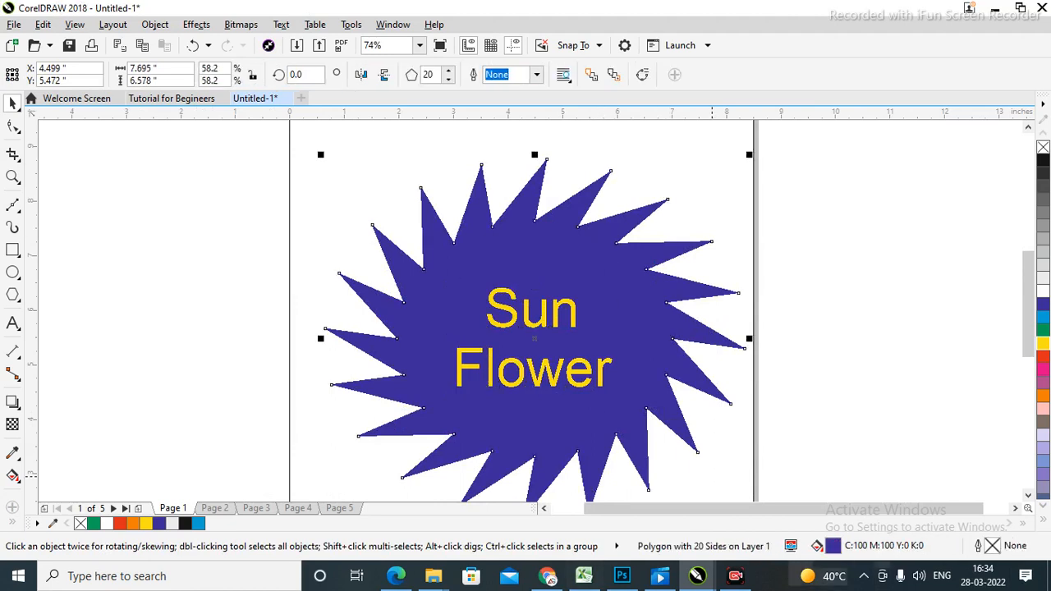
{"action": "left_click", "coordinate": [1043, 353]}
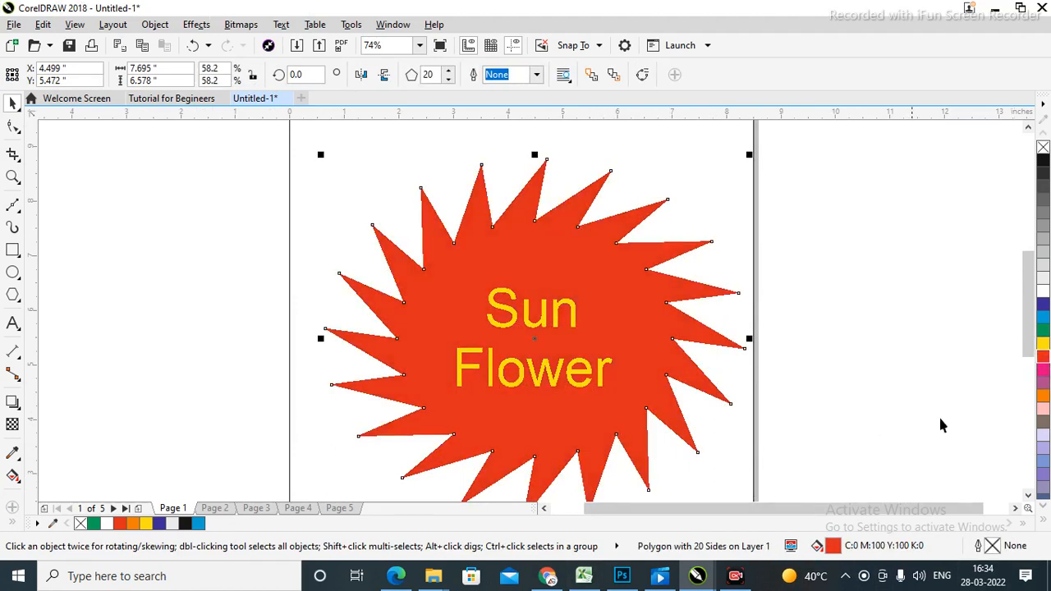
{"action": "key", "text": "ctrl+z"}
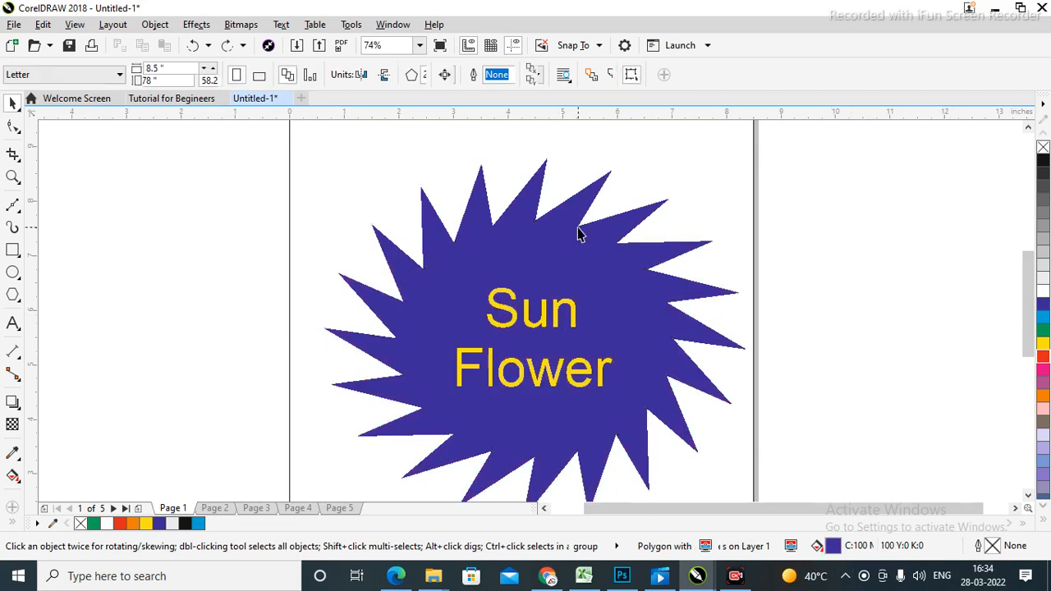
After trying red, yellow and white, make the Sun Flower text bold pale peach.
{"action": "left_click", "coordinate": [537, 332]}
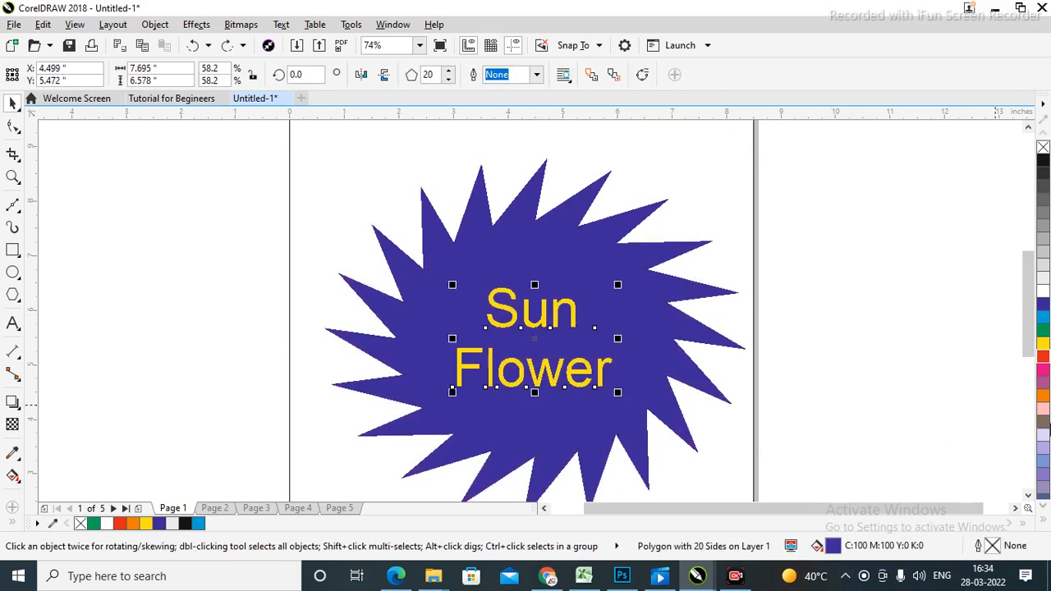
{"action": "left_click", "coordinate": [1041, 358]}
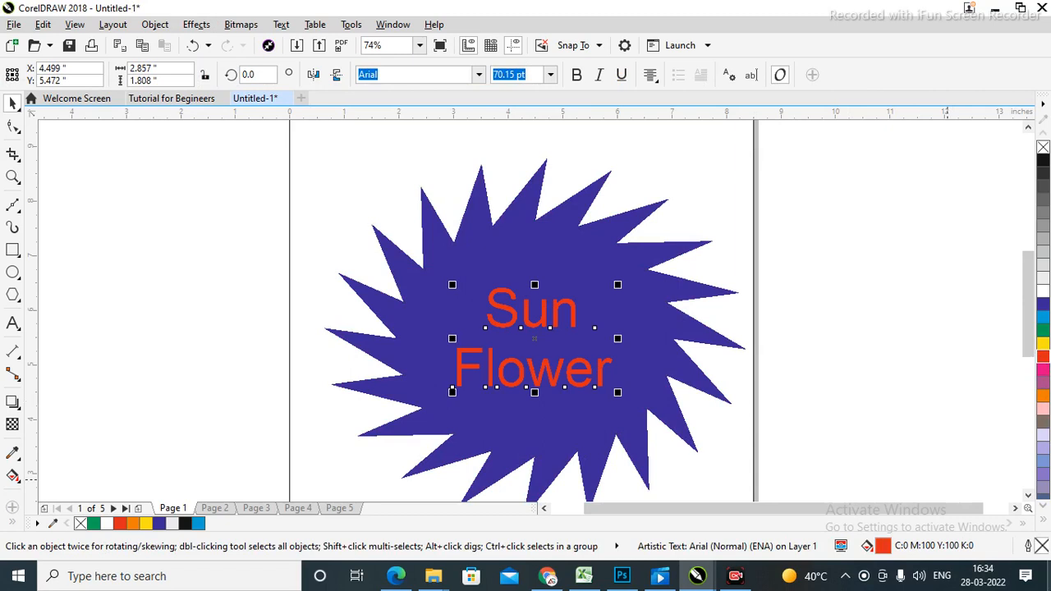
{"action": "left_click_drag", "start_coordinate": [117, 227], "coordinate": [844, 409]}
{"action": "left_click", "coordinate": [1043, 345]}
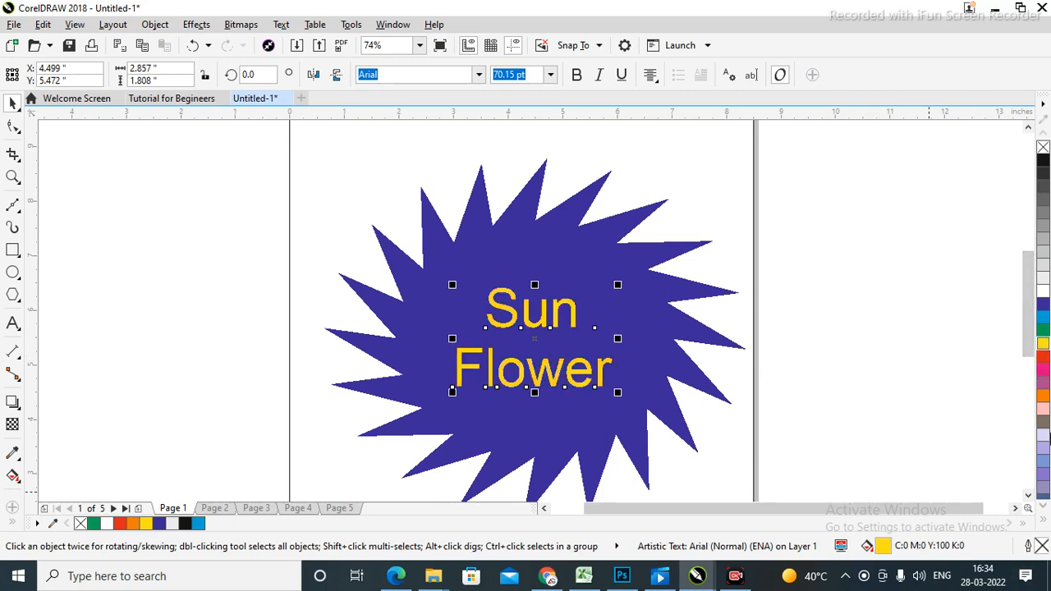
{"action": "left_click", "coordinate": [1044, 292]}
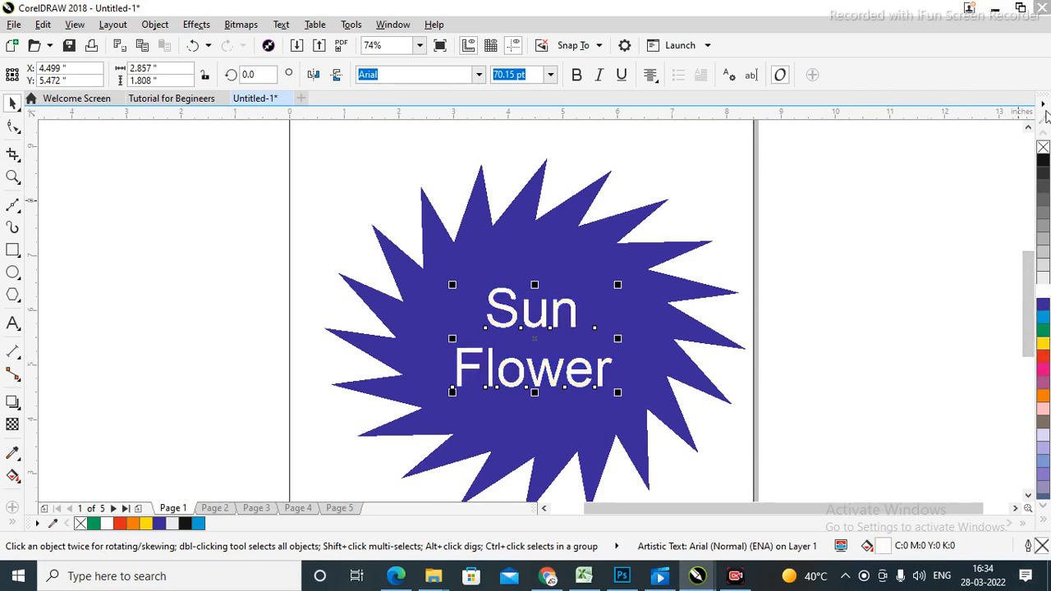
{"action": "left_click", "coordinate": [1044, 523]}
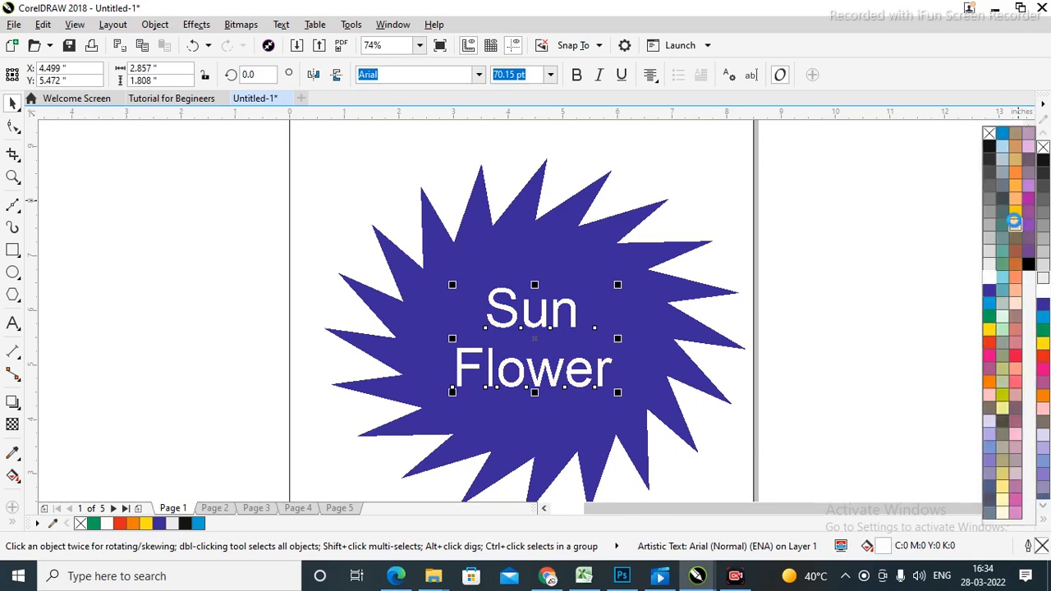
{"action": "left_click", "coordinate": [1015, 226]}
{"action": "left_click", "coordinate": [764, 351]}
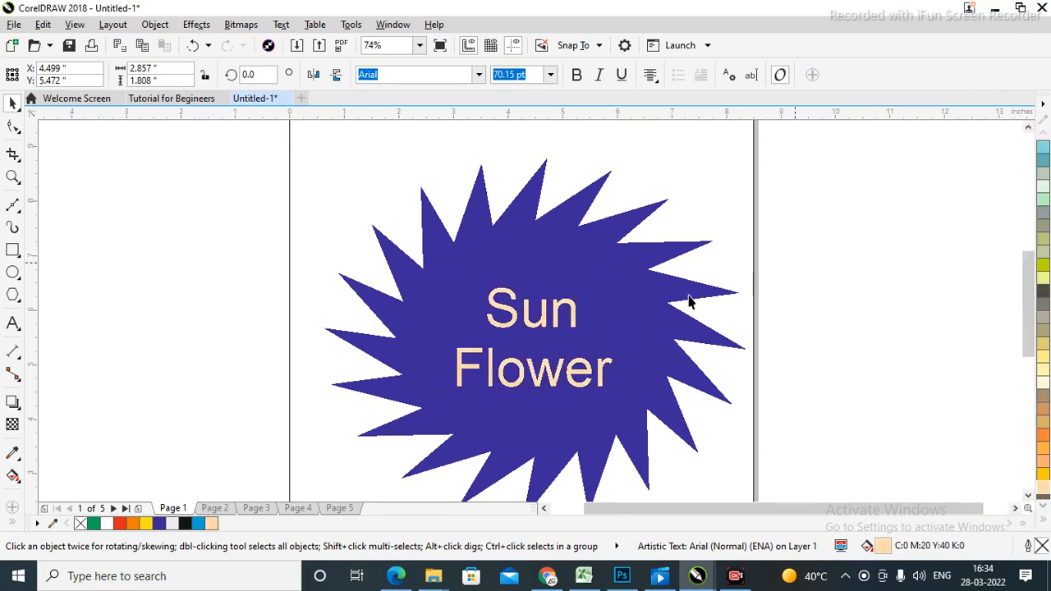
{"action": "left_click", "coordinate": [540, 329]}
{"action": "left_click", "coordinate": [576, 75]}
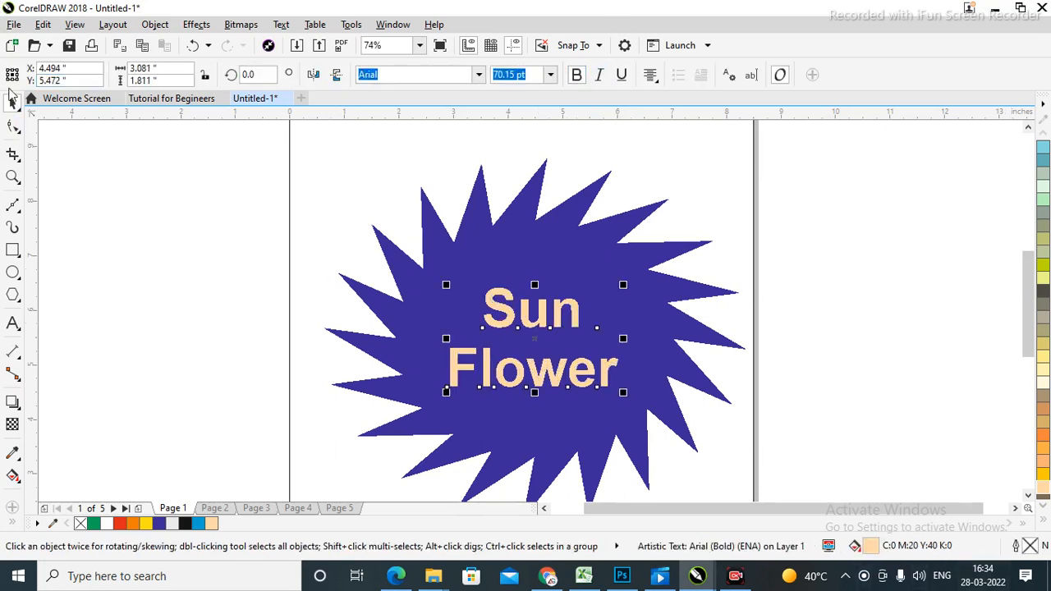
{"action": "left_click", "coordinate": [946, 320]}
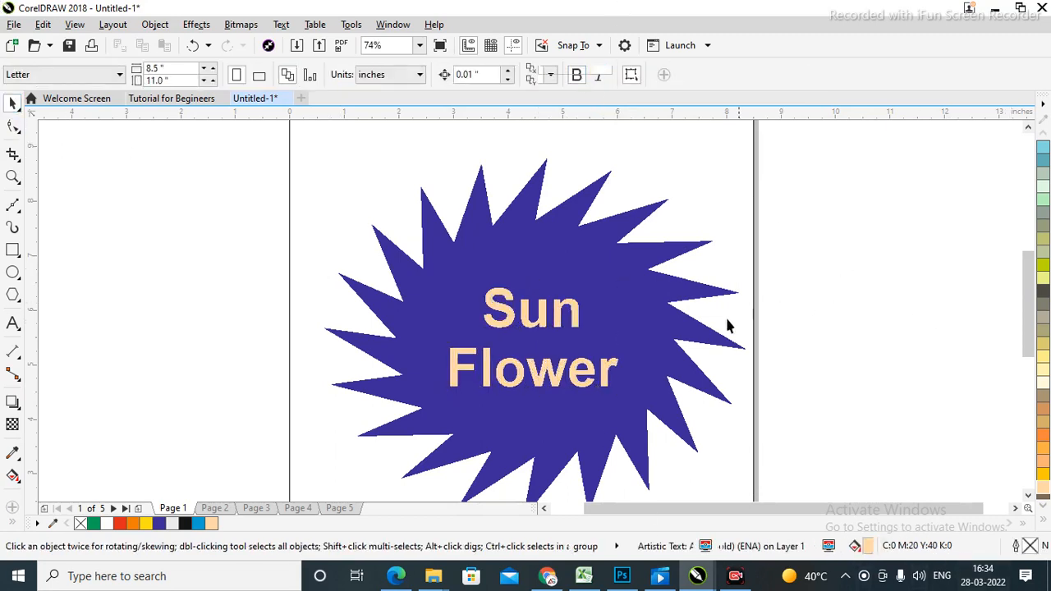
Rotate the star slightly.
{"action": "left_click", "coordinate": [640, 336]}
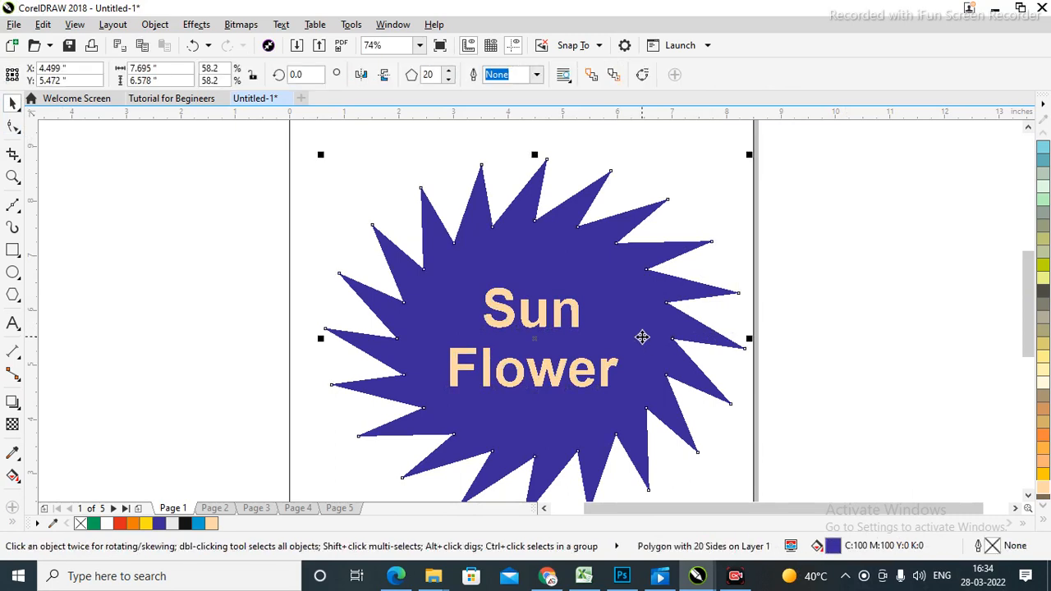
{"action": "left_click", "coordinate": [636, 289]}
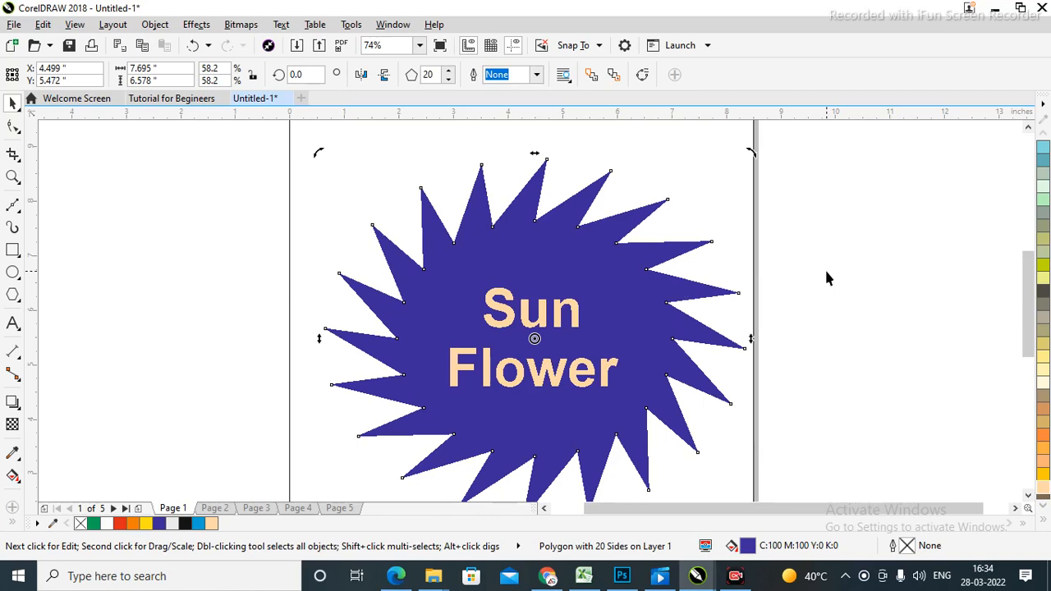
{"action": "left_click_drag", "start_coordinate": [749, 150], "coordinate": [881, 230]}
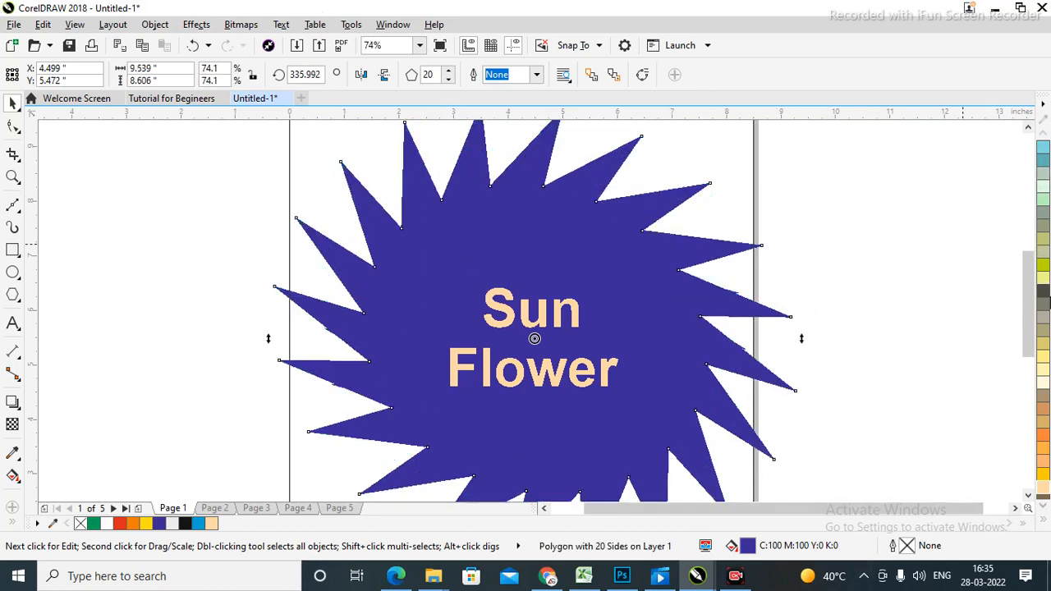
Fill the star light blue from the expanded palette and zoom out.
{"action": "left_click", "coordinate": [1044, 508]}
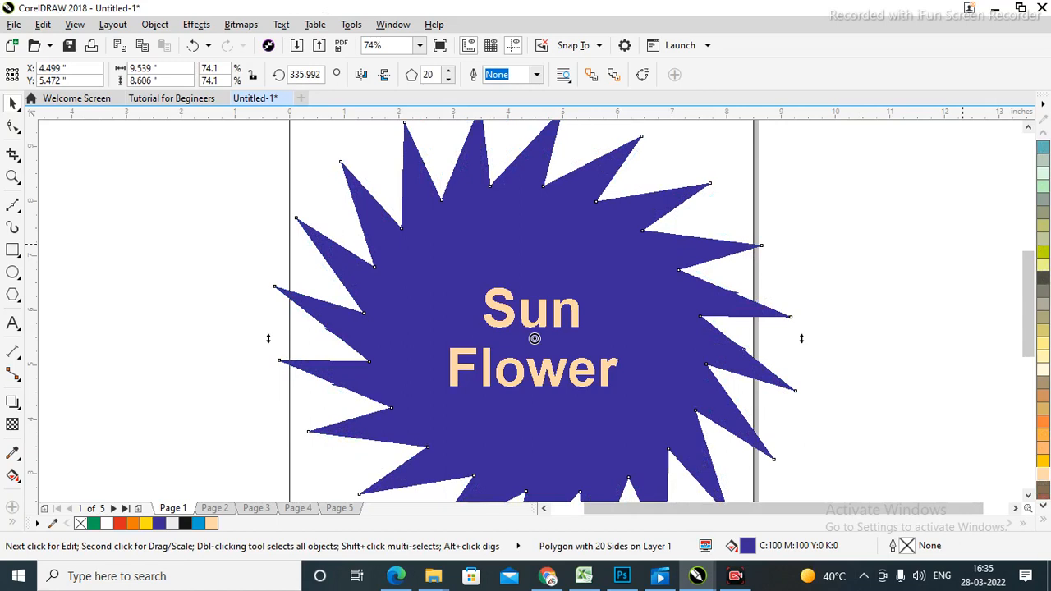
{"action": "left_click", "coordinate": [1045, 523]}
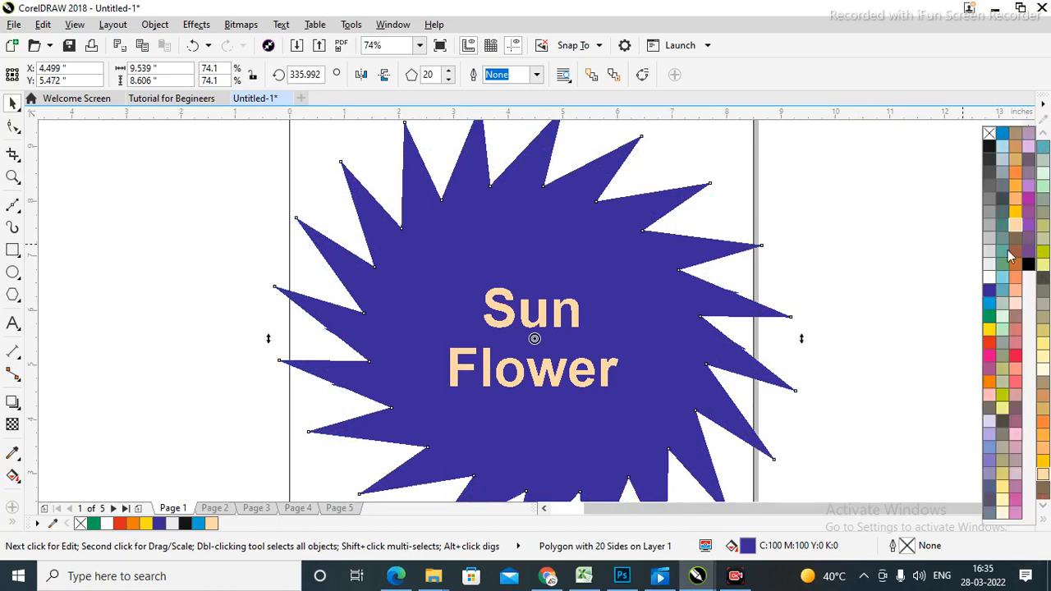
{"action": "left_click", "coordinate": [990, 310]}
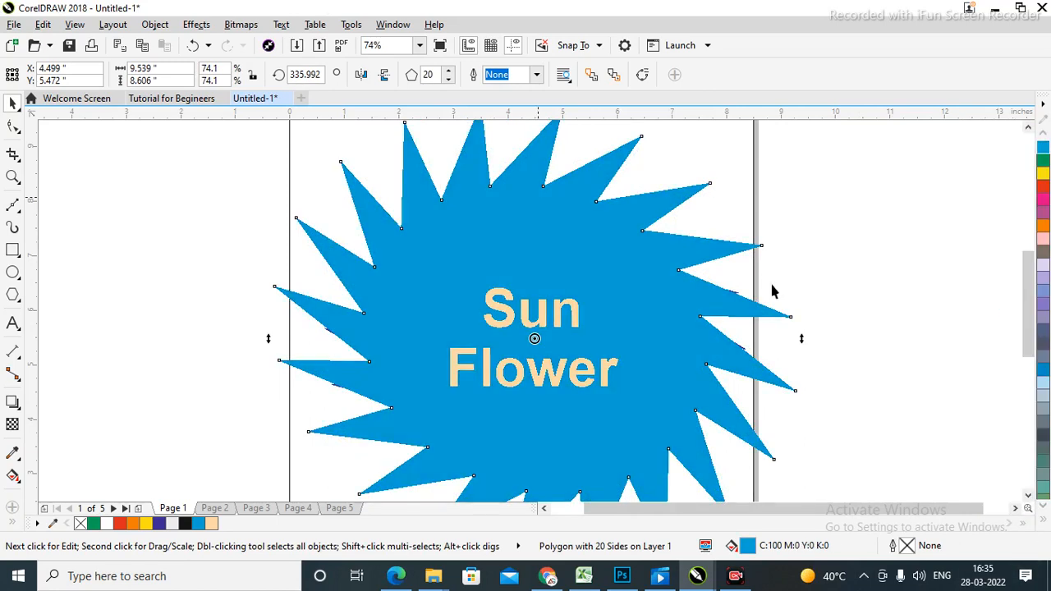
{"action": "left_click", "coordinate": [272, 218]}
{"action": "scroll", "coordinate": [272, 222], "scroll_direction": "down", "scroll_amount": 1}
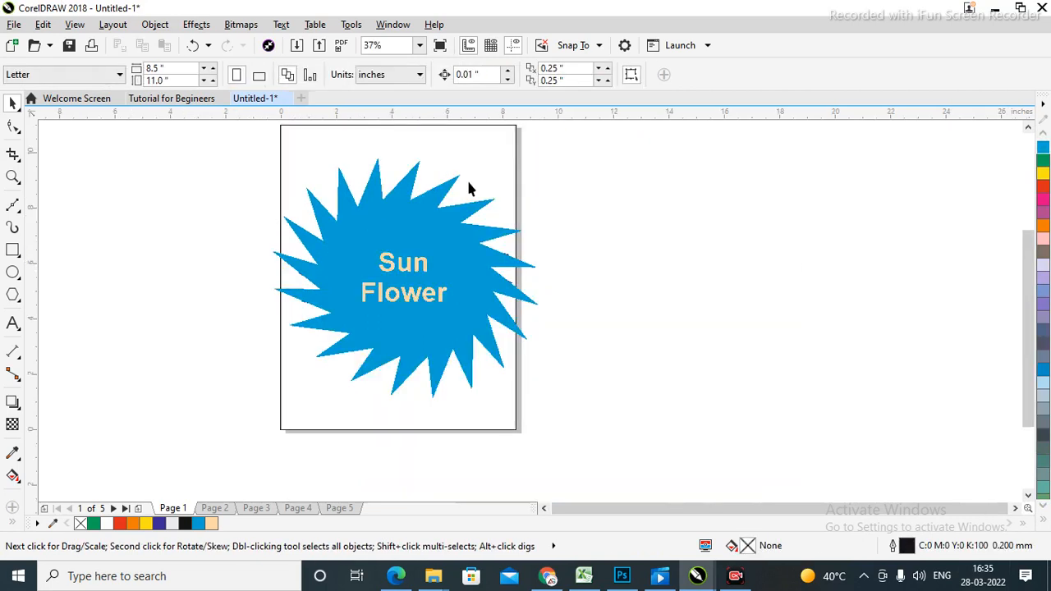
Send the light blue star to the back of the layer with Shift+PgDn.
{"action": "left_click", "coordinate": [466, 378]}
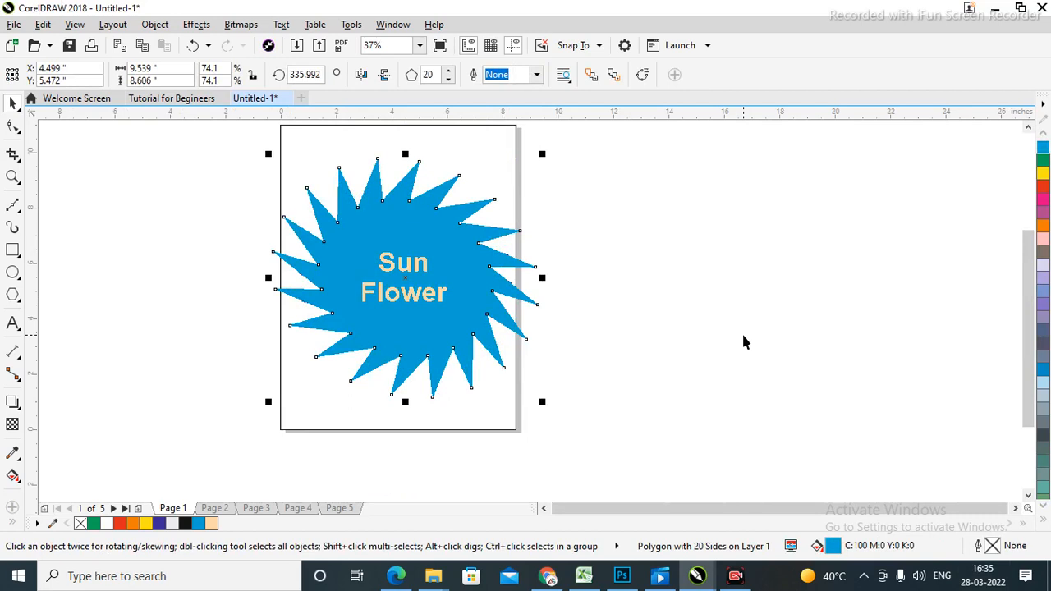
{"action": "key", "text": "shift+Page_Down"}
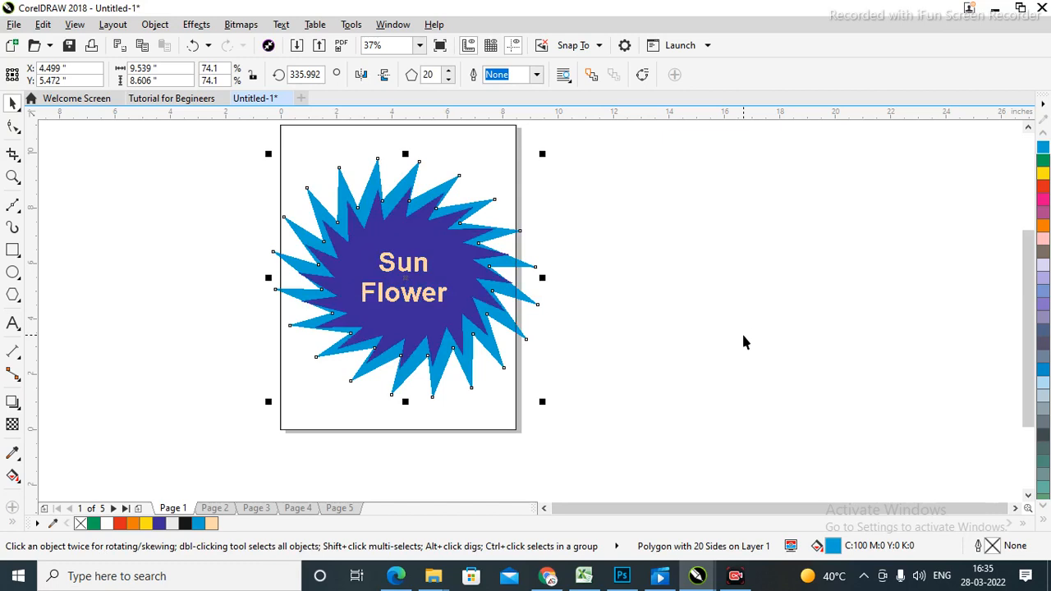
{"action": "left_click", "coordinate": [713, 260]}
{"action": "key", "text": "shift+F4"}
Zoom in on the star artwork, undoing accidental moves of the rectangle and star.
{"action": "key", "text": "z"}
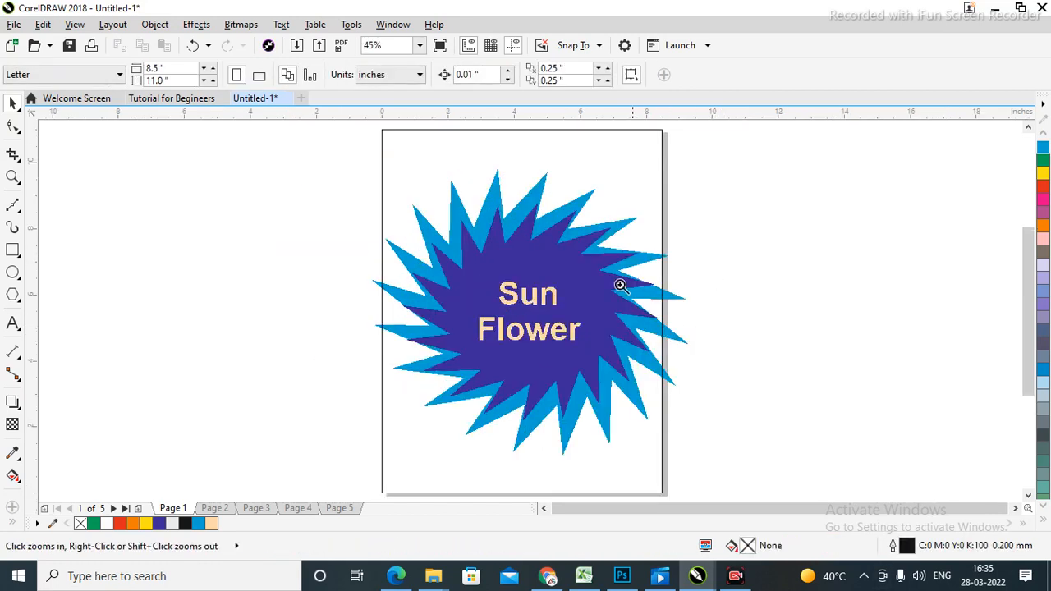
{"action": "left_click_drag", "start_coordinate": [297, 164], "coordinate": [741, 472]}
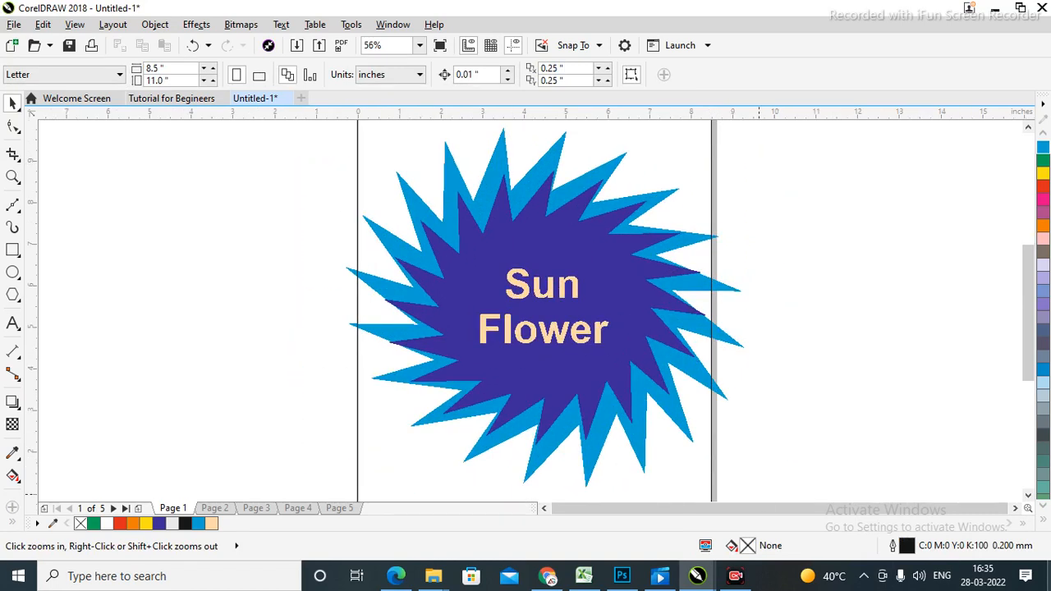
{"action": "key", "text": "space"}
{"action": "left_click", "coordinate": [688, 244]}
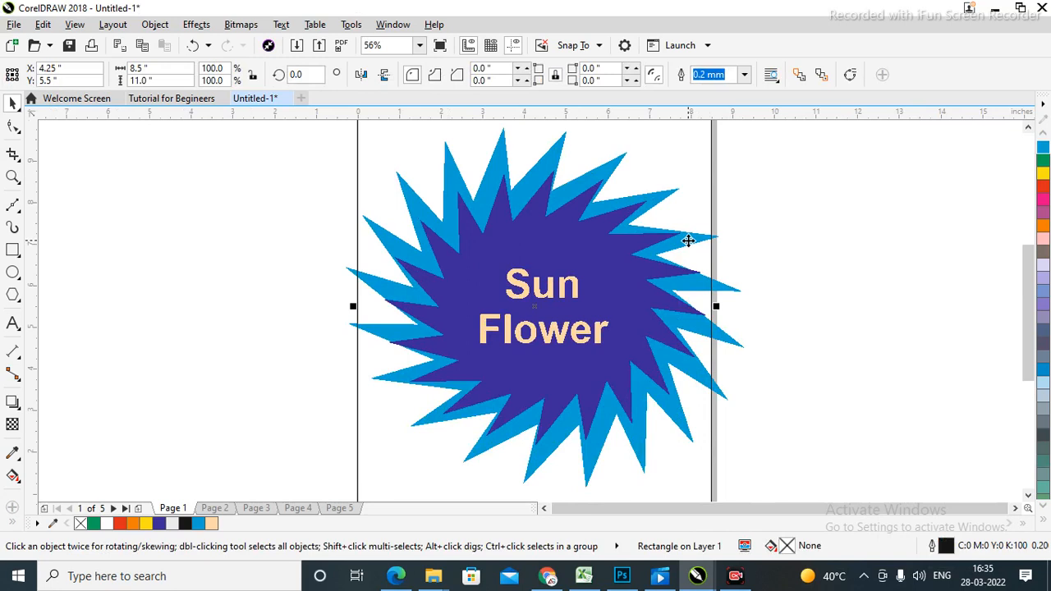
{"action": "left_click", "coordinate": [833, 276]}
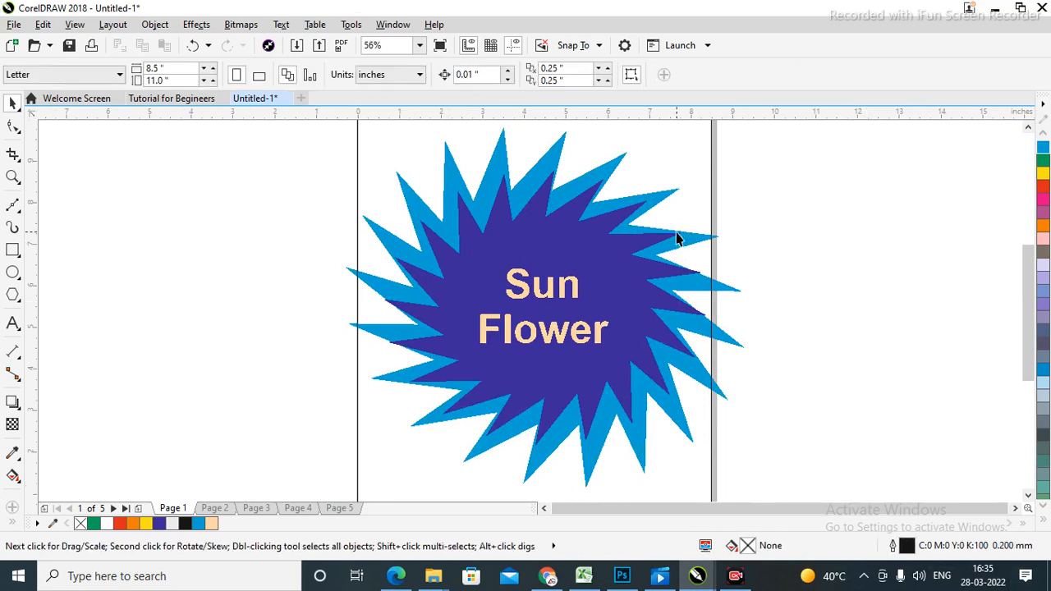
{"action": "left_click_drag", "start_coordinate": [711, 244], "coordinate": [789, 239]}
{"action": "key", "text": "Delete"}
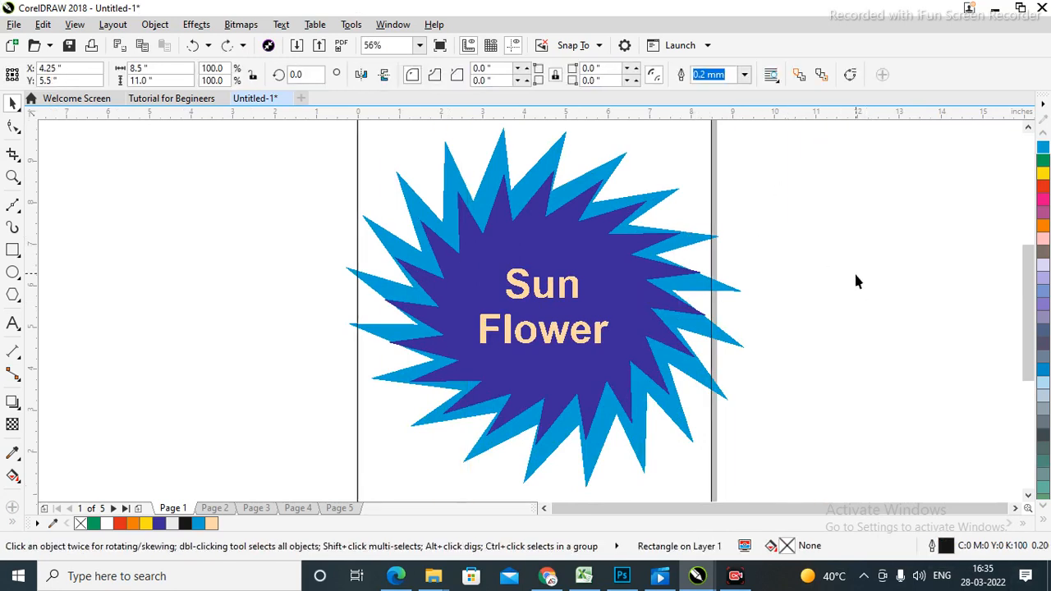
{"action": "left_click_drag", "start_coordinate": [727, 340], "coordinate": [873, 291]}
{"action": "key", "text": "ctrl+z"}
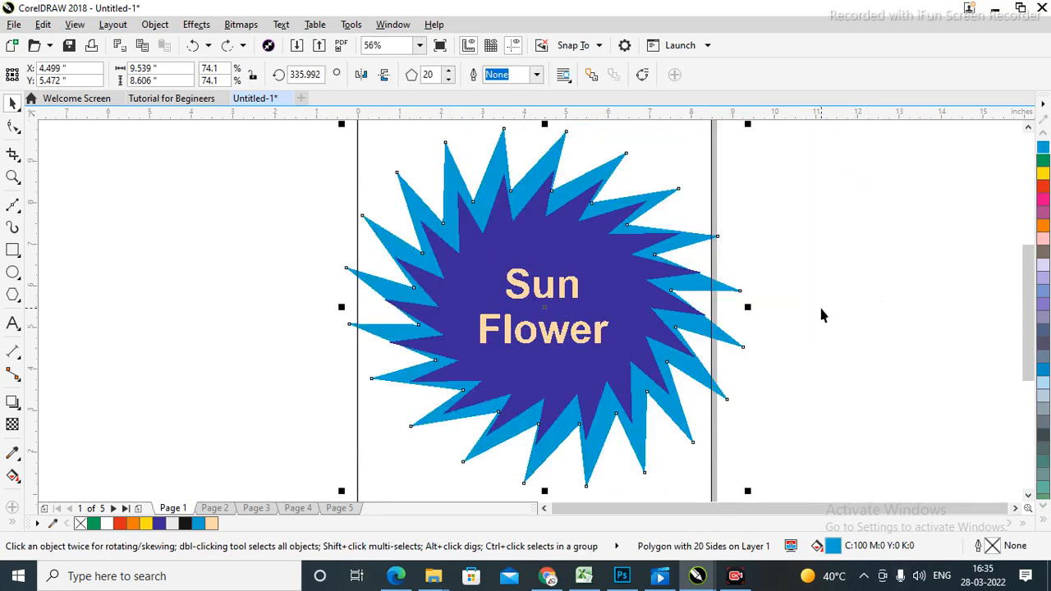
{"action": "left_click", "coordinate": [12, 424]}
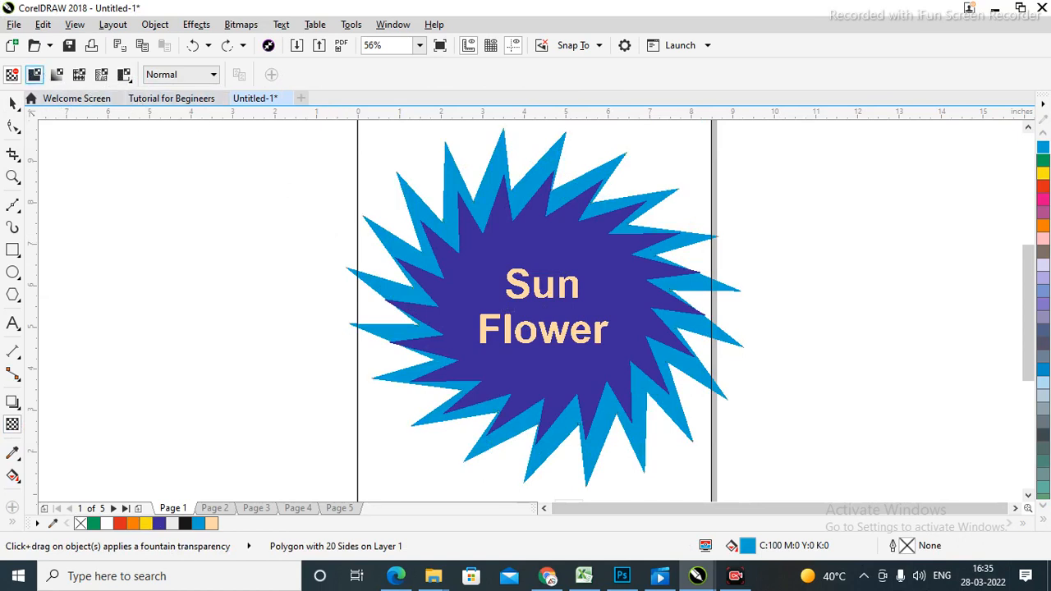
Give the light blue outer star a uniform transparency of 74.
{"action": "left_click", "coordinate": [408, 305]}
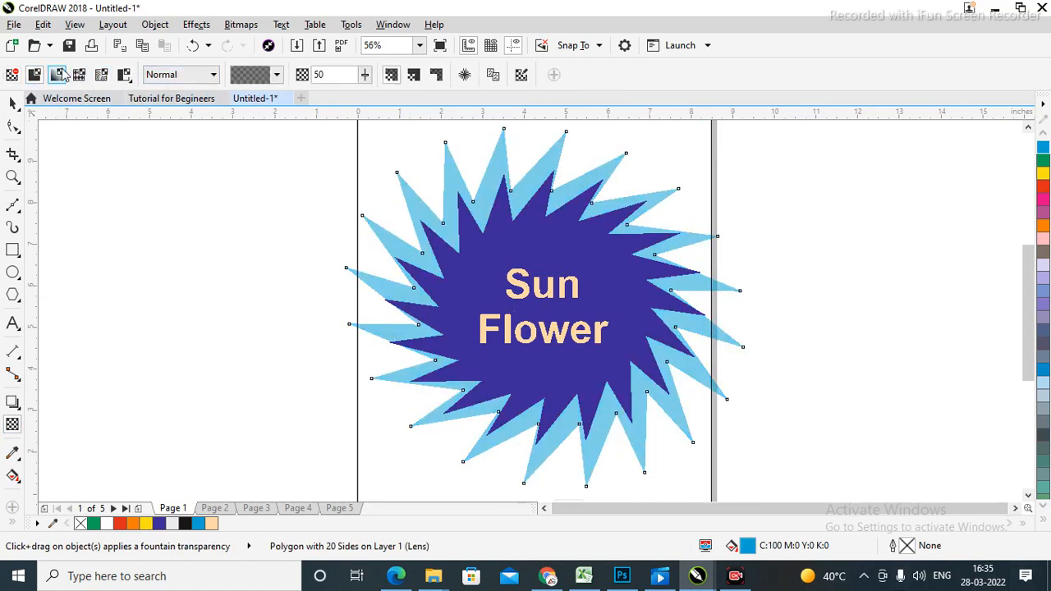
{"action": "left_click", "coordinate": [366, 75]}
{"action": "mouse_move", "coordinate": [375, 96]}
{"action": "left_mouse_down"}
{"action": "mouse_move", "coordinate": [366, 97]}
{"action": "mouse_move", "coordinate": [391, 98]}
{"action": "left_mouse_up"}
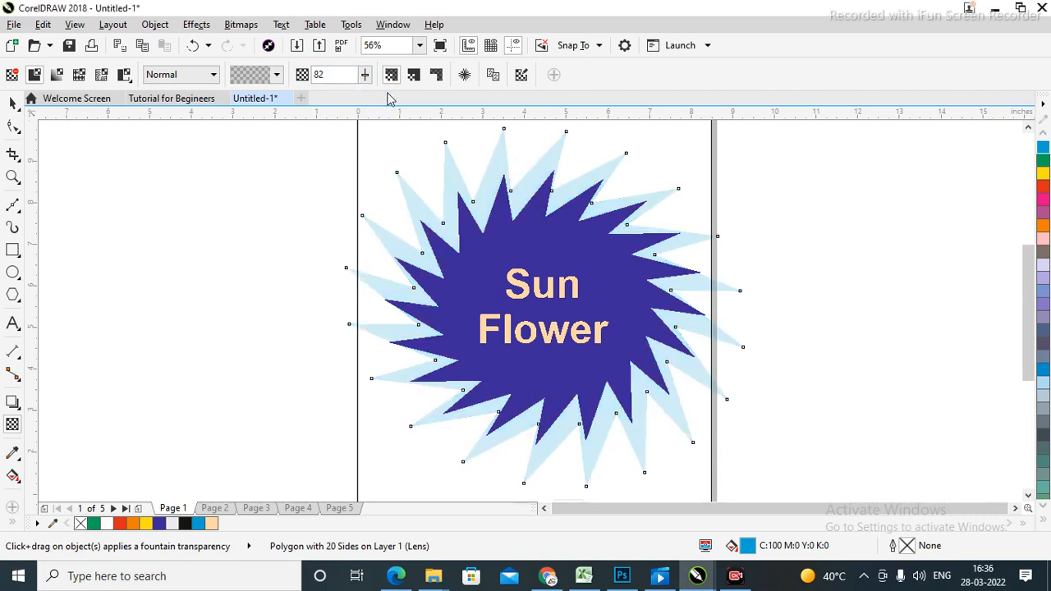
{"action": "left_click", "coordinate": [365, 75]}
{"action": "mouse_move", "coordinate": [366, 96]}
{"action": "left_mouse_down"}
{"action": "mouse_move", "coordinate": [354, 96]}
{"action": "mouse_move", "coordinate": [373, 99]}
{"action": "left_mouse_up"}
{"action": "left_click", "coordinate": [366, 75]}
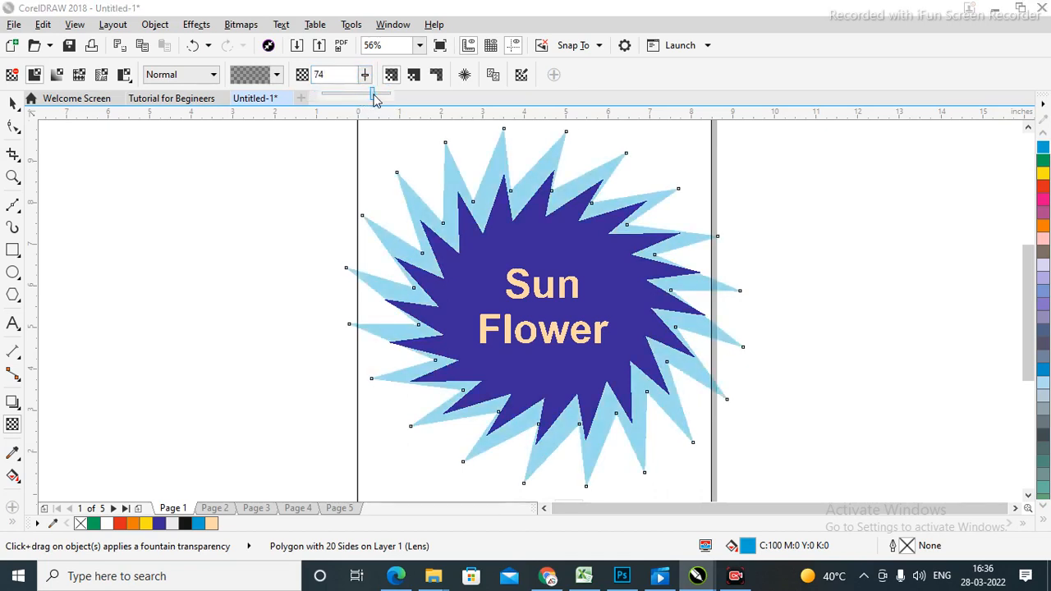
{"action": "left_click", "coordinate": [12, 104]}
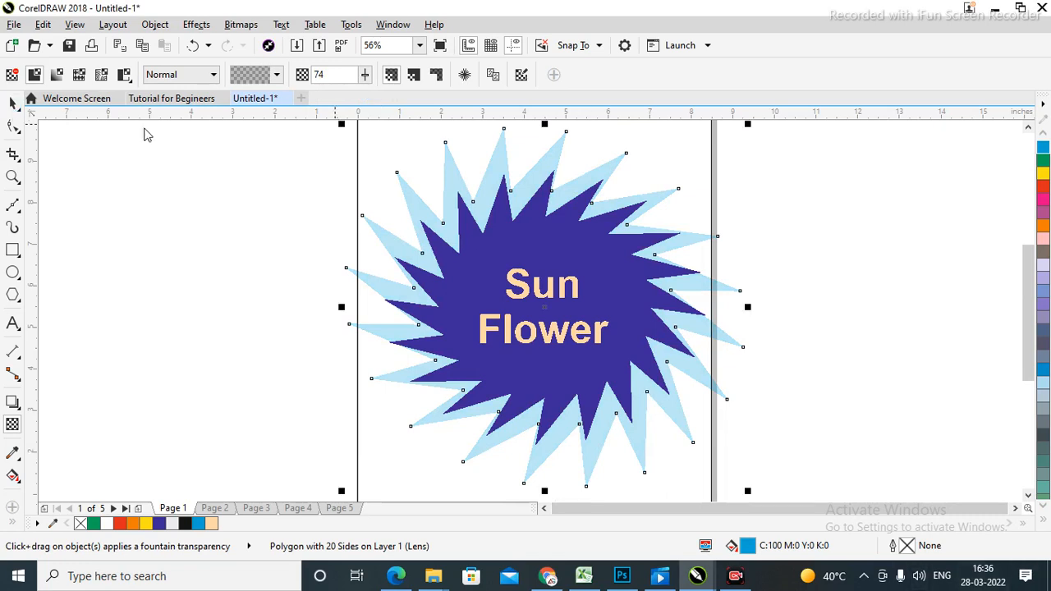
{"action": "left_click", "coordinate": [833, 290]}
{"action": "scroll", "coordinate": [832, 290], "scroll_direction": "down", "scroll_amount": 2}
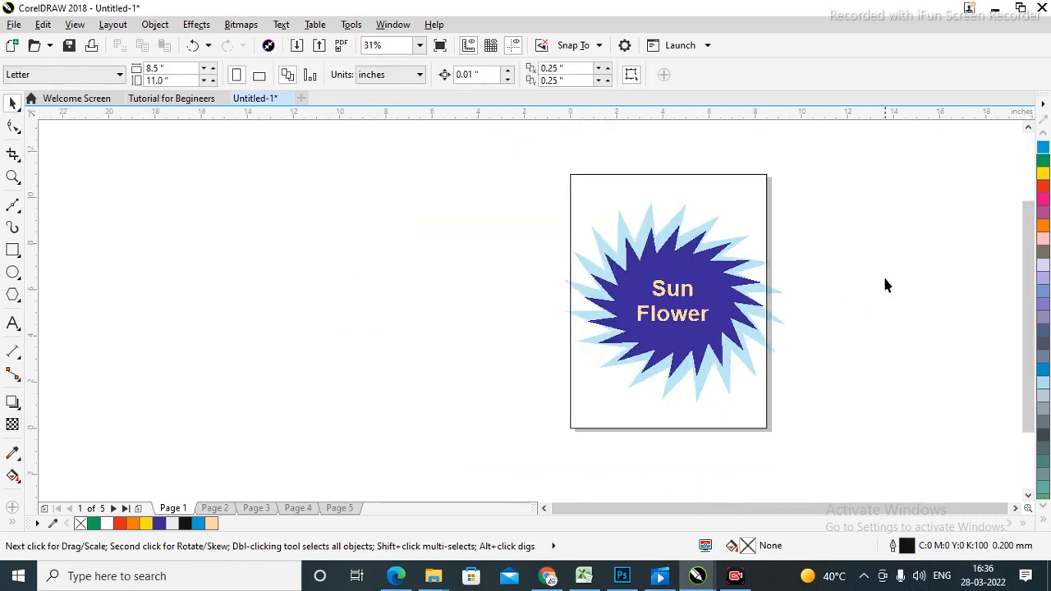
Delete the whole Sun Flower star artwork and fit the blank page in view.
{"action": "left_click_drag", "start_coordinate": [932, 414], "coordinate": [932, 415]}
{"action": "key", "text": "Delete"}
{"action": "key", "text": "shift+F4"}
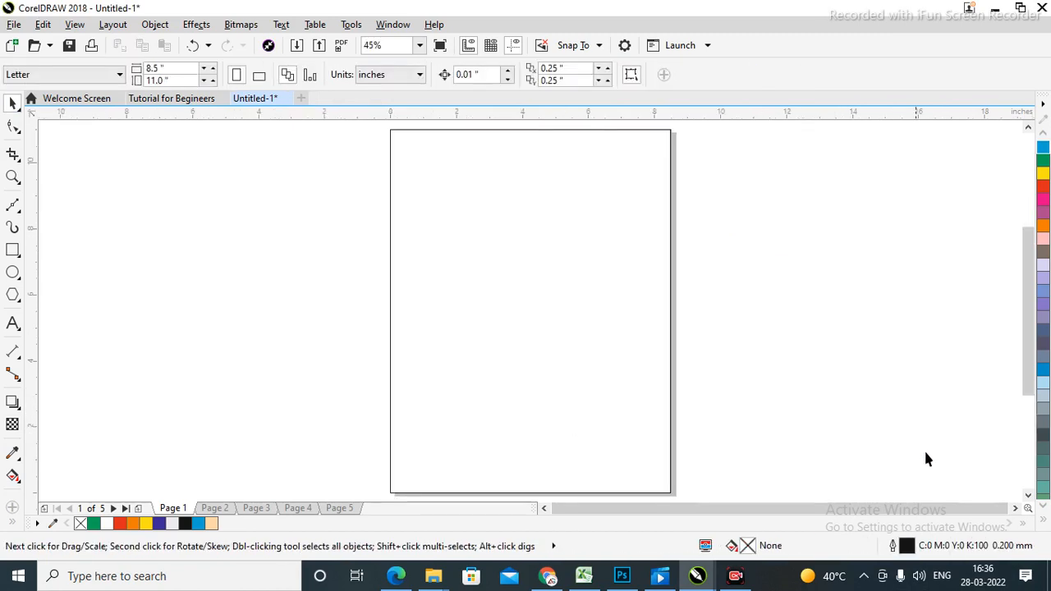
Add a heading of a person's name plus 'is Working', enlarged to about 56 pt and centred.
{"action": "left_click", "coordinate": [13, 325]}
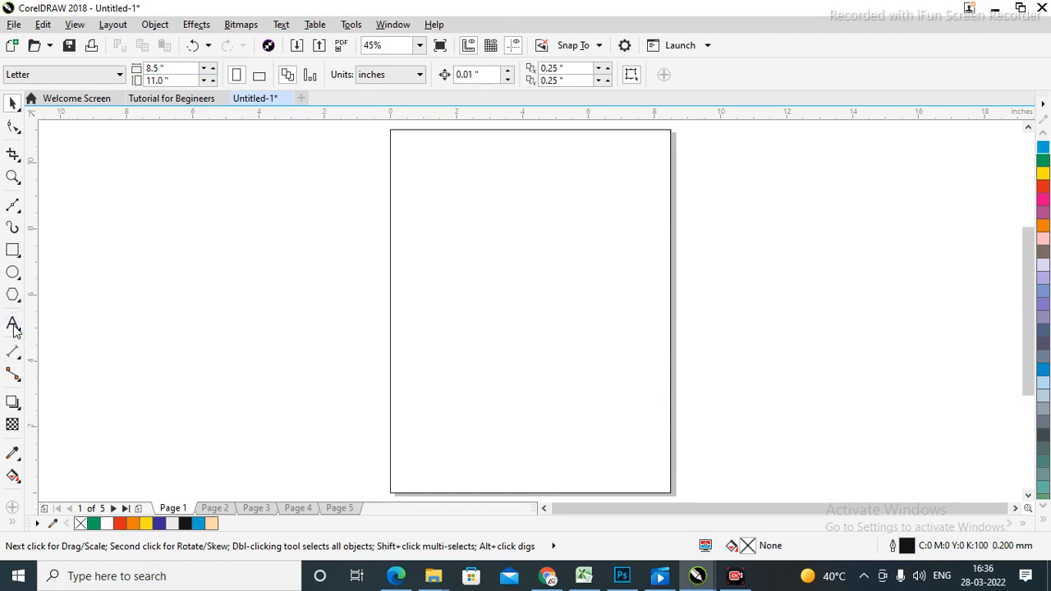
{"action": "left_click", "coordinate": [441, 200]}
{"action": "type", "text": "gjkhfeaih'iasf'hsdh'oh"}
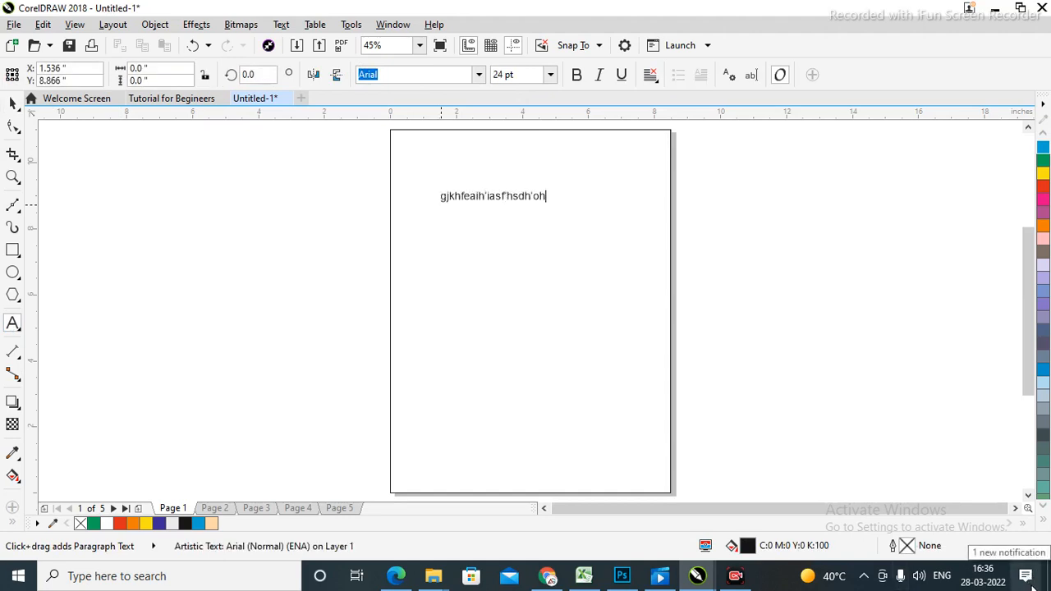
{"action": "key", "text": "ctrl+a"}
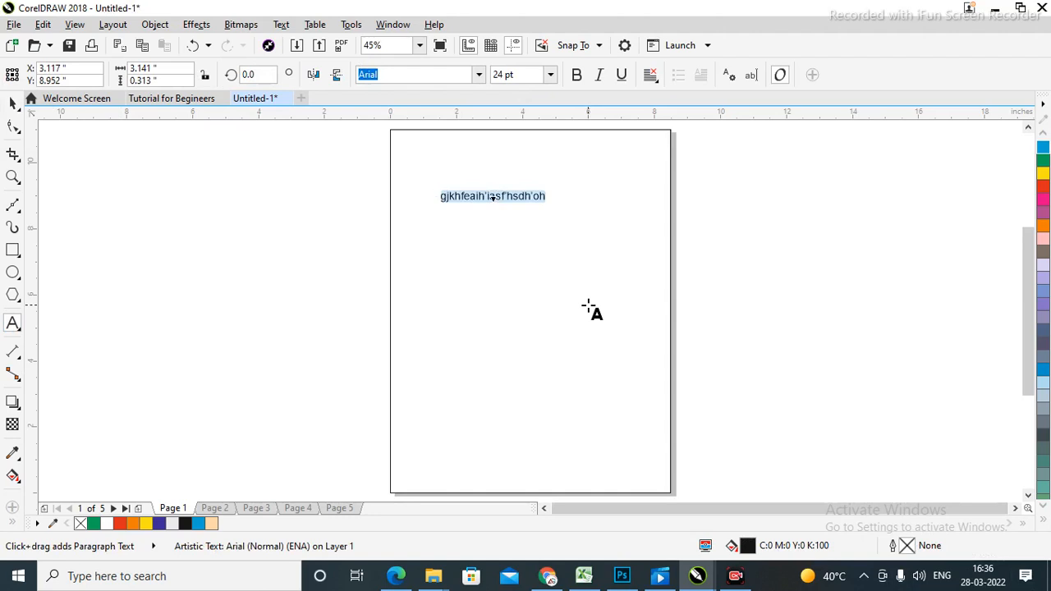
{"action": "type", "text": "Ramesh"}
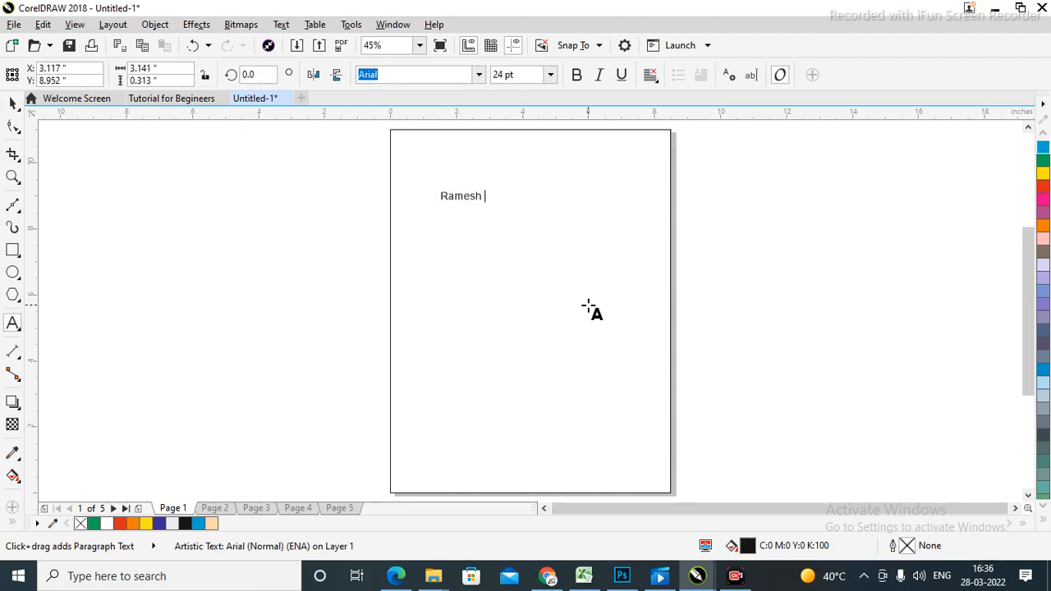
{"action": "type", "text": " is Working"}
{"action": "left_click", "coordinate": [13, 103]}
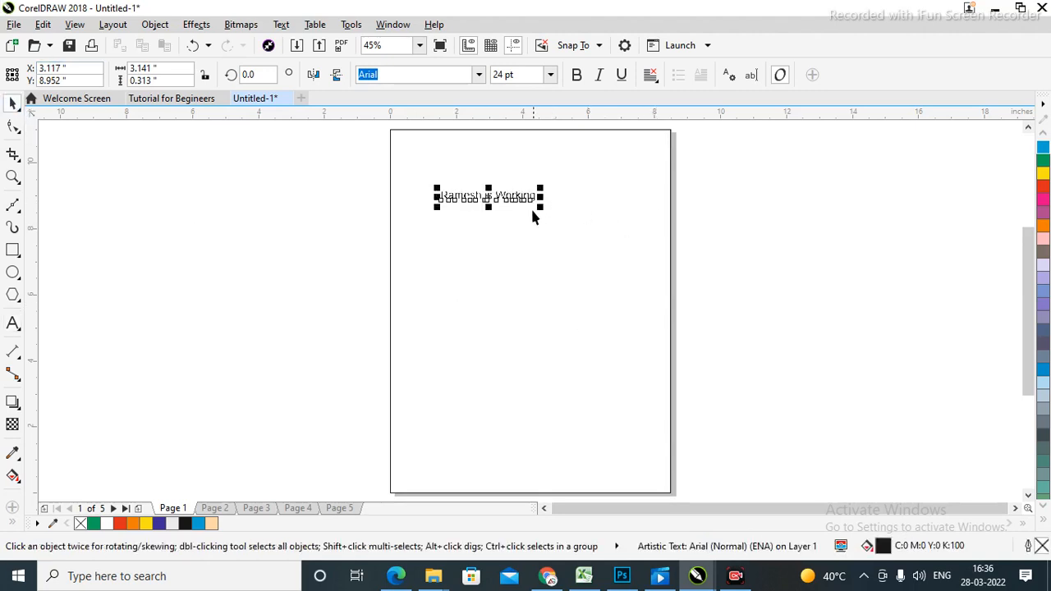
{"action": "left_click_drag", "start_coordinate": [541, 206], "coordinate": [666, 312]}
{"action": "left_click", "coordinate": [633, 289], "text": "shift"}
{"action": "key", "text": "c"}
{"action": "left_click", "coordinate": [789, 287]}
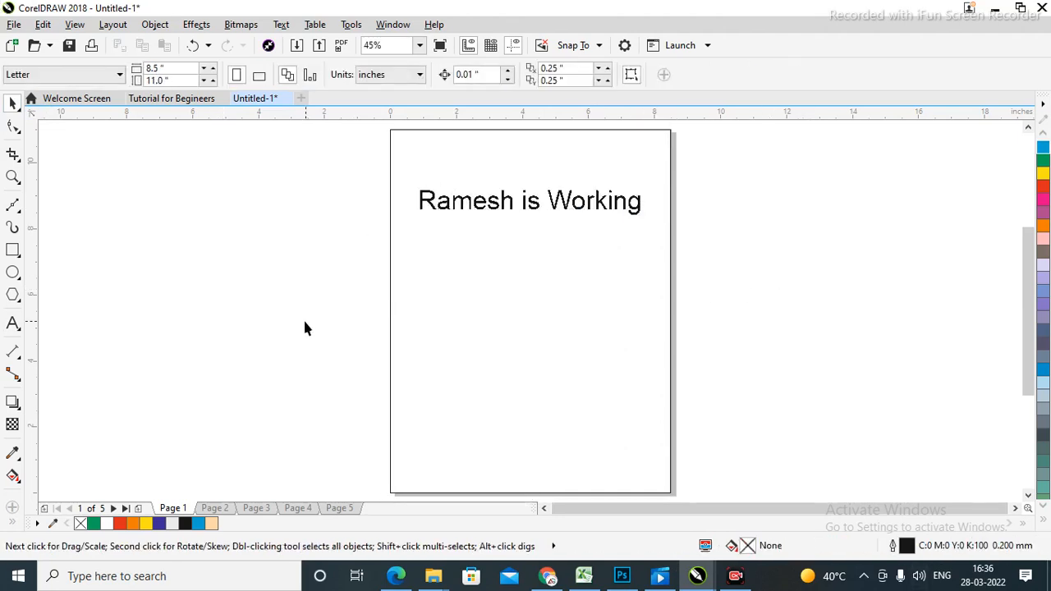
Draw a 3 by 4 table below the heading and type 'cxc' in a middle-row cell.
{"action": "left_click", "coordinate": [20, 332]}
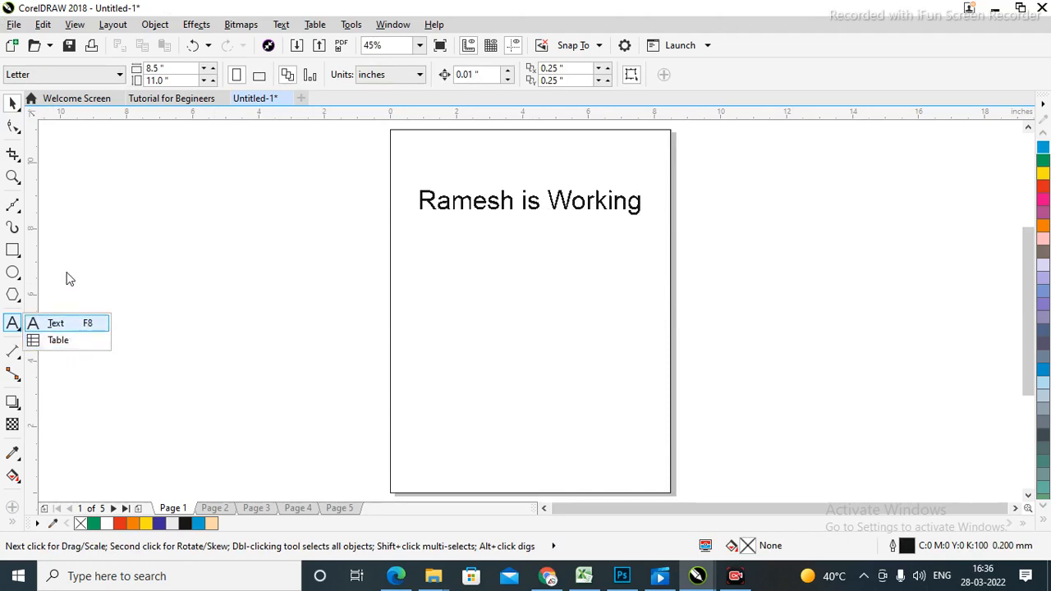
{"action": "left_click", "coordinate": [62, 352]}
{"action": "left_click_drag", "start_coordinate": [474, 255], "coordinate": [661, 433]}
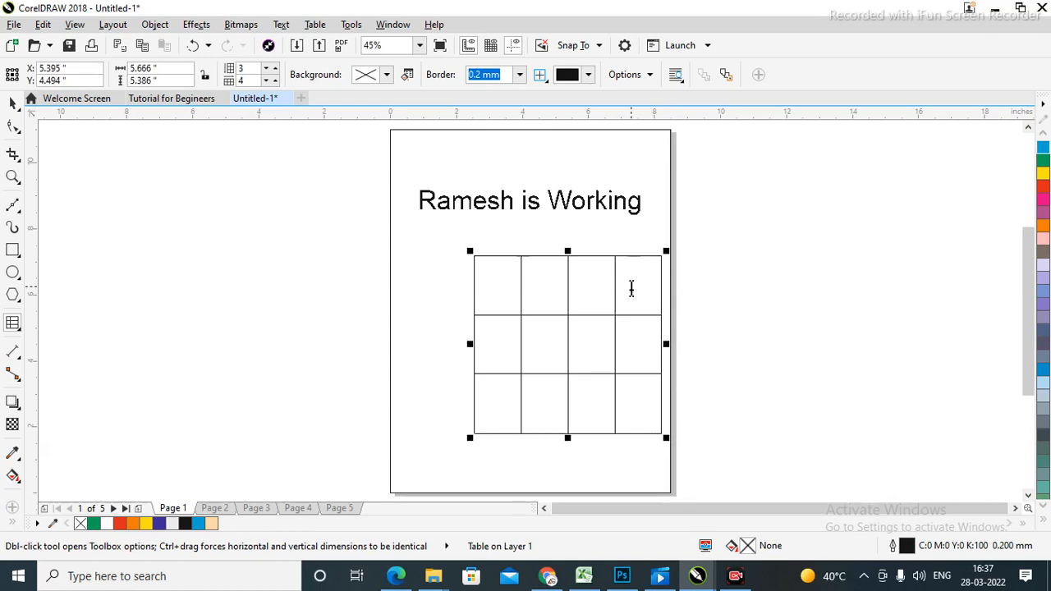
{"action": "left_click", "coordinate": [512, 284]}
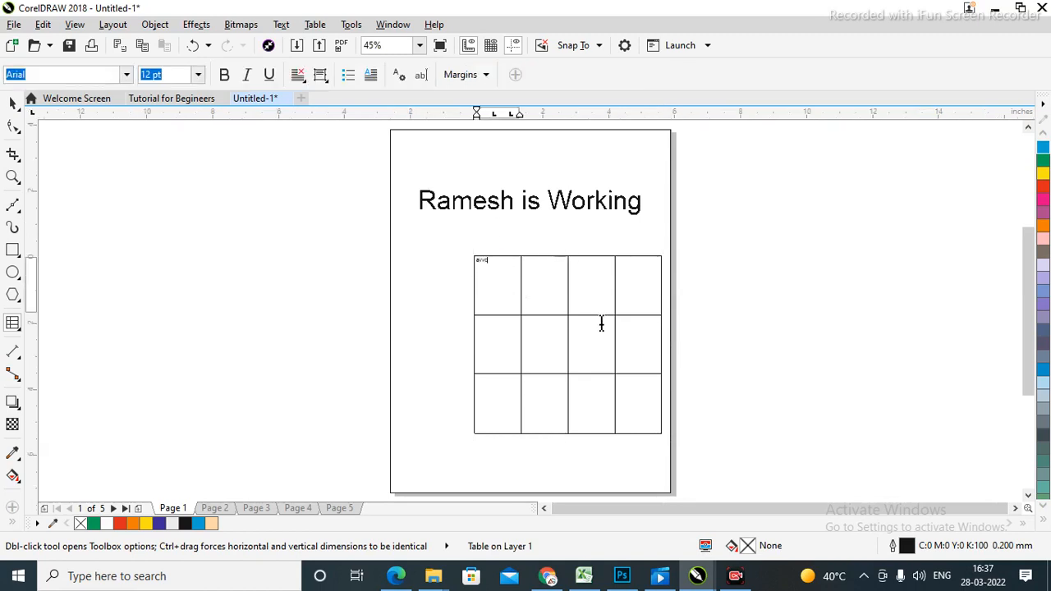
{"action": "left_click", "coordinate": [602, 323]}
{"action": "type", "text": "cxc"}
{"action": "key", "text": "Escape"}
{"action": "key", "text": "F2"}
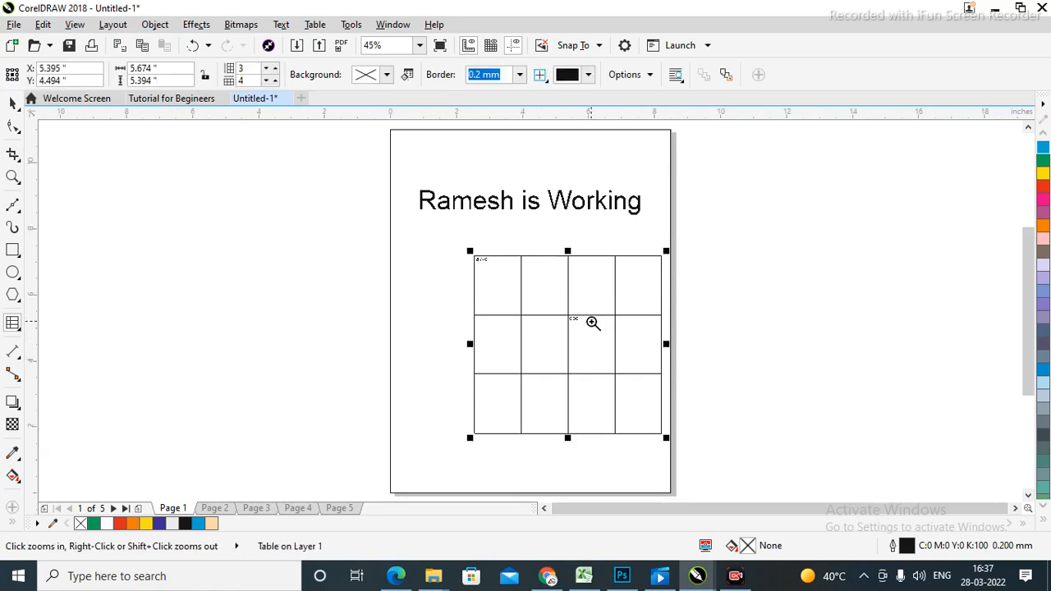
Replace the top-left cell's placeholder text with 'ABC'.
{"action": "left_click_drag", "start_coordinate": [476, 260], "coordinate": [665, 330]}
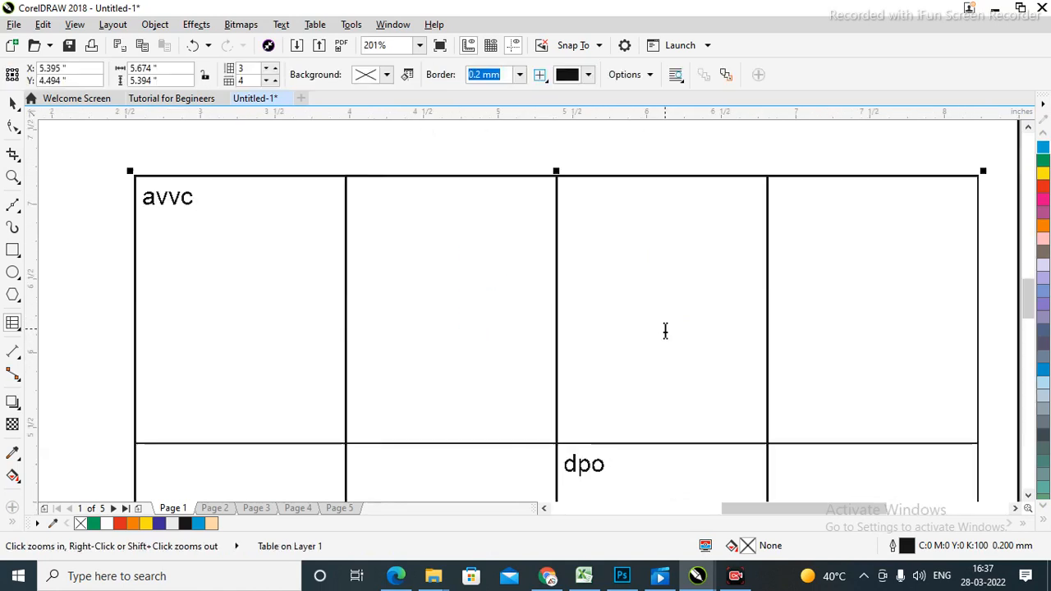
{"action": "double_click", "coordinate": [193, 203]}
{"action": "left_click", "coordinate": [191, 203]}
{"action": "key", "text": "BackSpace"}
{"action": "key", "text": "BackSpace"}
{"action": "key", "text": "BackSpace"}
{"action": "key", "text": "BackSpace"}
{"action": "type", "text": "A"}
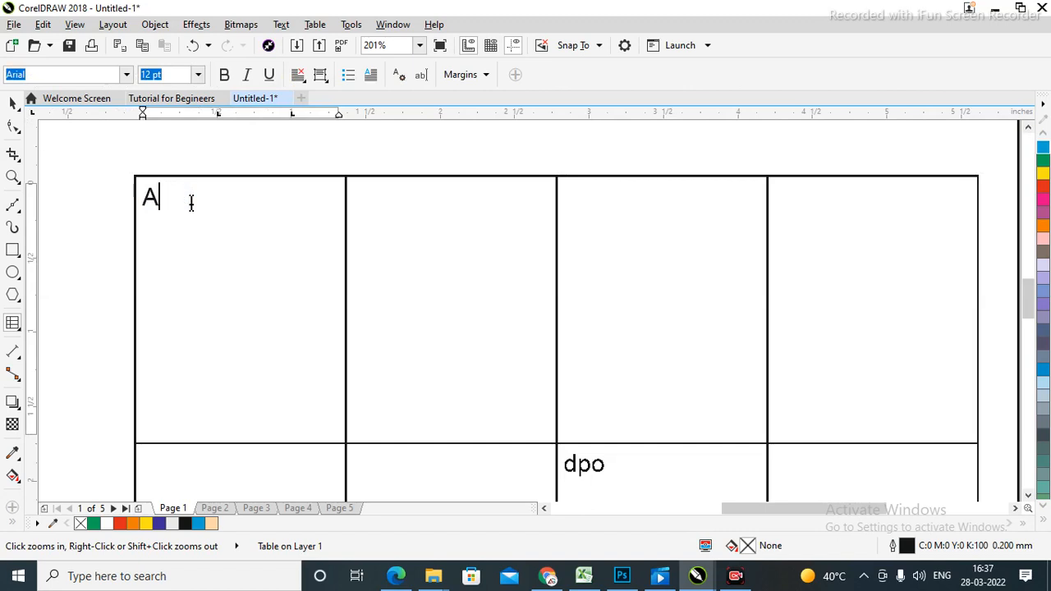
{"action": "type", "text": "BC"}
{"action": "key", "text": "shift+F4"}
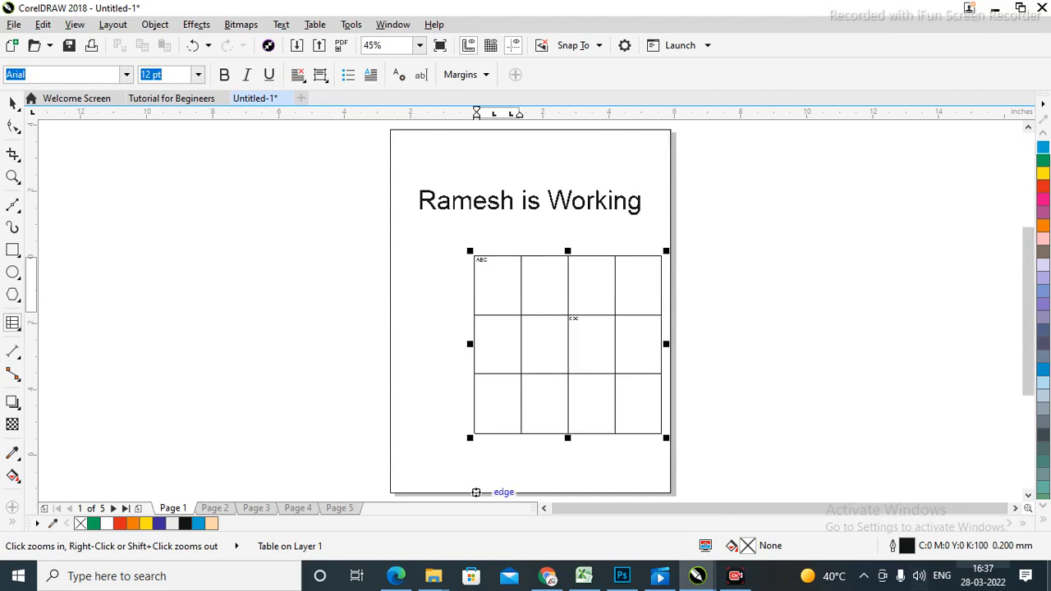
Marquee-select the table and delete it.
{"action": "left_click", "coordinate": [12, 102]}
{"action": "left_click_drag", "start_coordinate": [750, 230], "coordinate": [423, 472]}
{"action": "key", "text": "Delete"}
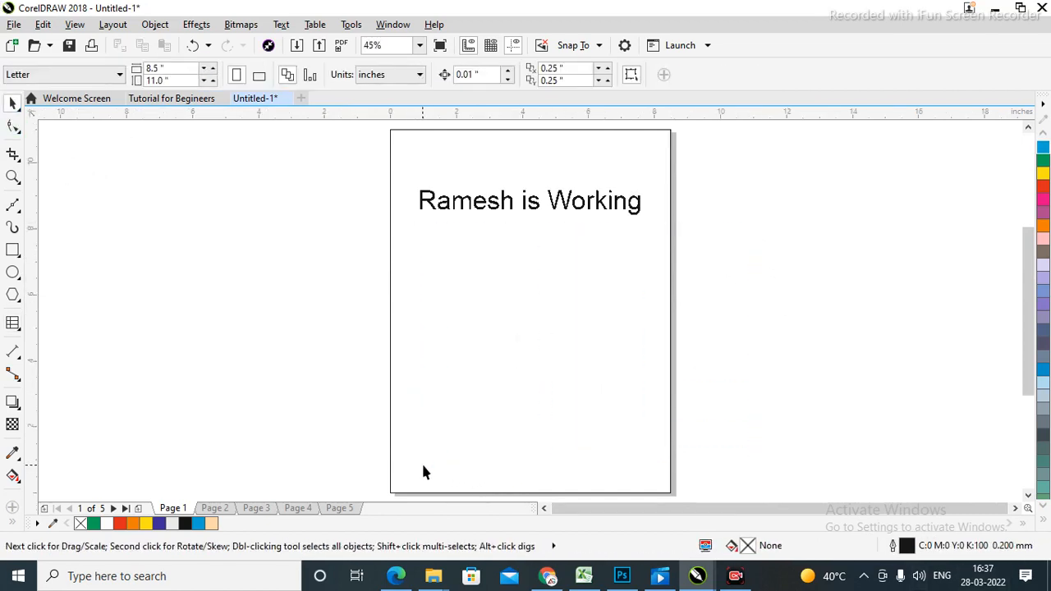
Delete the 'is Working' heading, leaving the page completely blank.
{"action": "left_click_drag", "start_coordinate": [767, 252], "coordinate": [778, 250]}
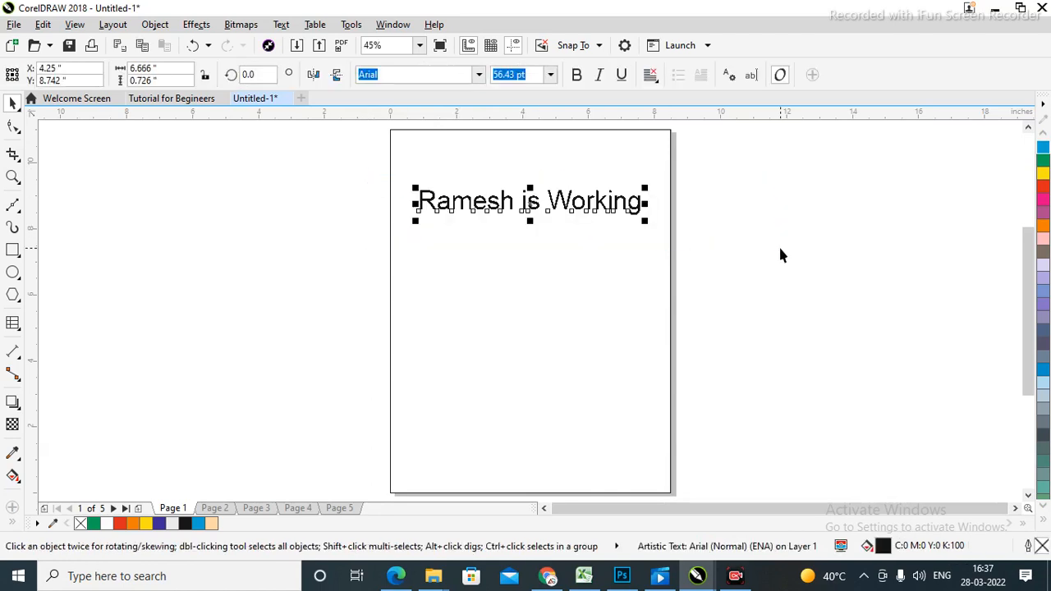
{"action": "key", "text": "Delete"}
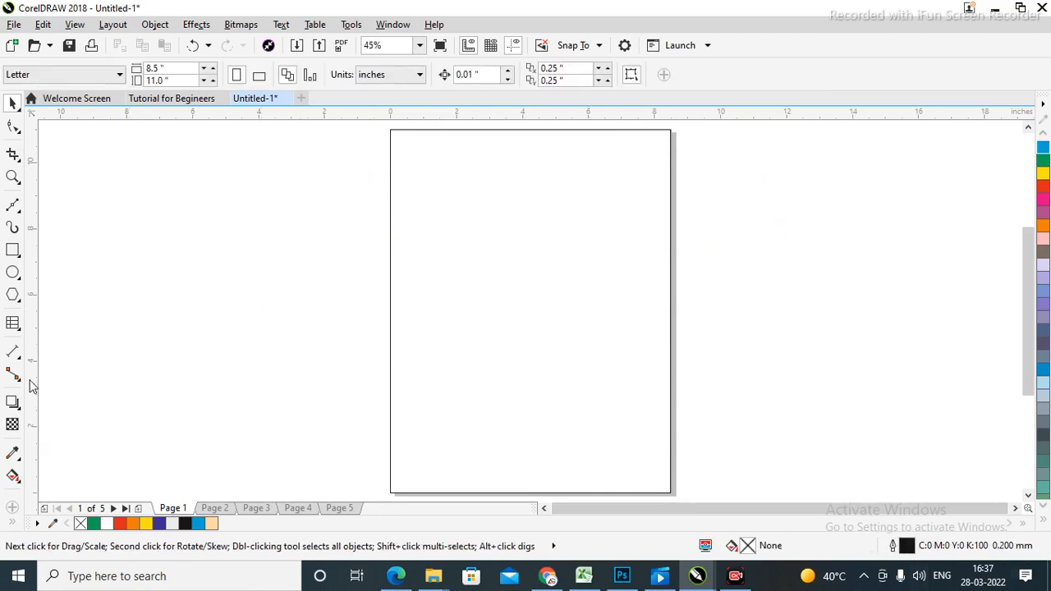
{"action": "right_click", "coordinate": [21, 332]}
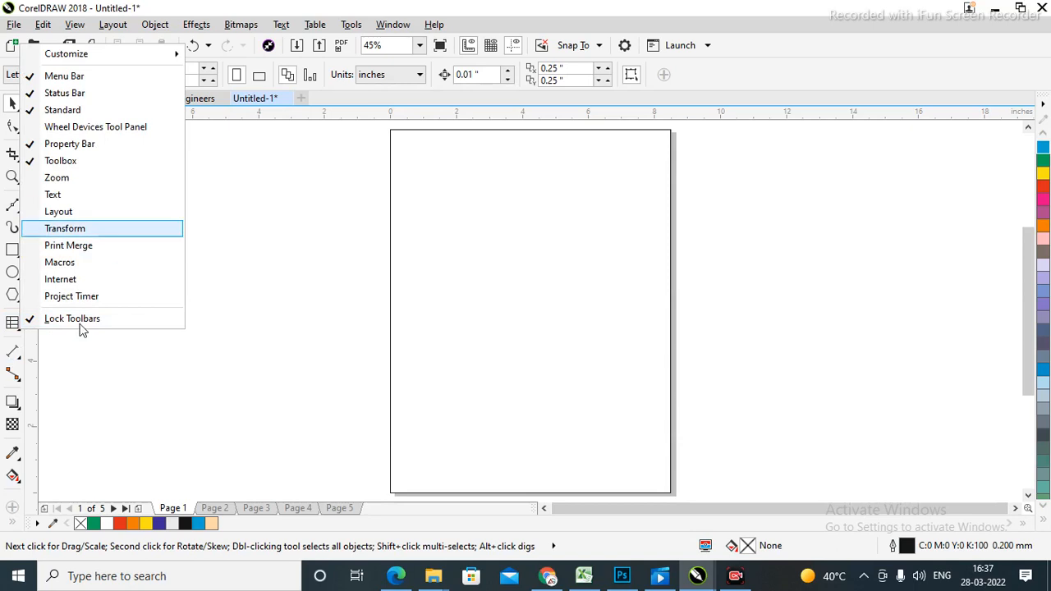
{"action": "left_click", "coordinate": [100, 398]}
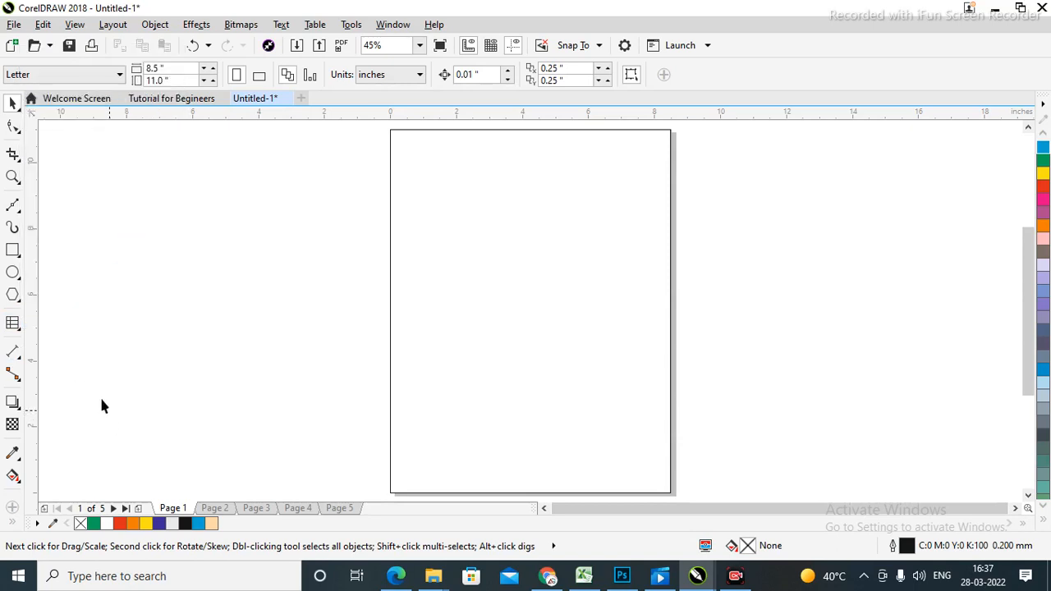
Draw a paragraph text frame across the page top and fill it with 'hhhhhhhhdddhhhhhhhhhhhh' filler text.
{"action": "left_click", "coordinate": [19, 330]}
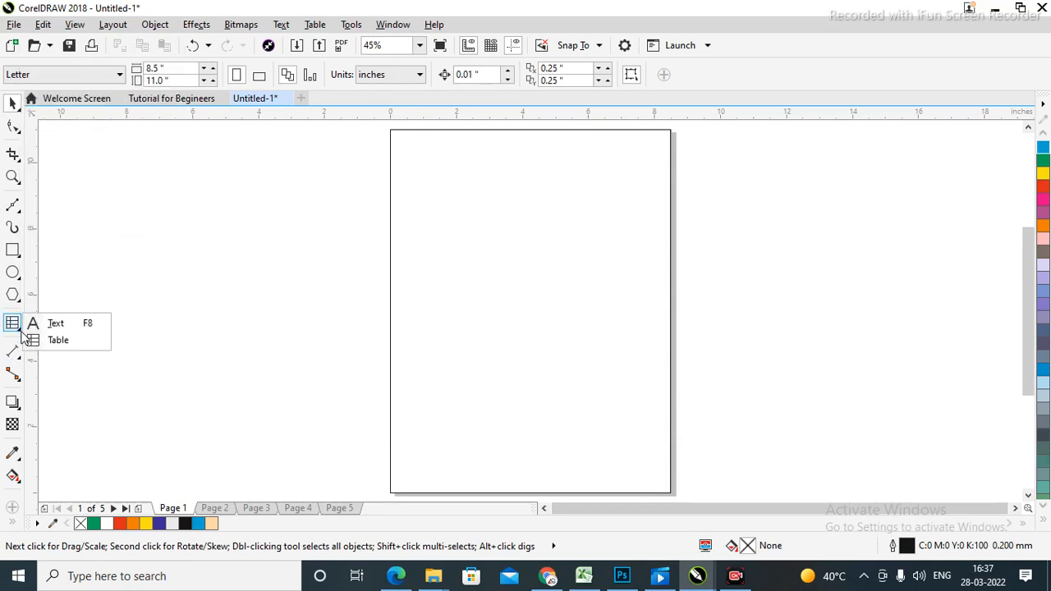
{"action": "left_click", "coordinate": [69, 326]}
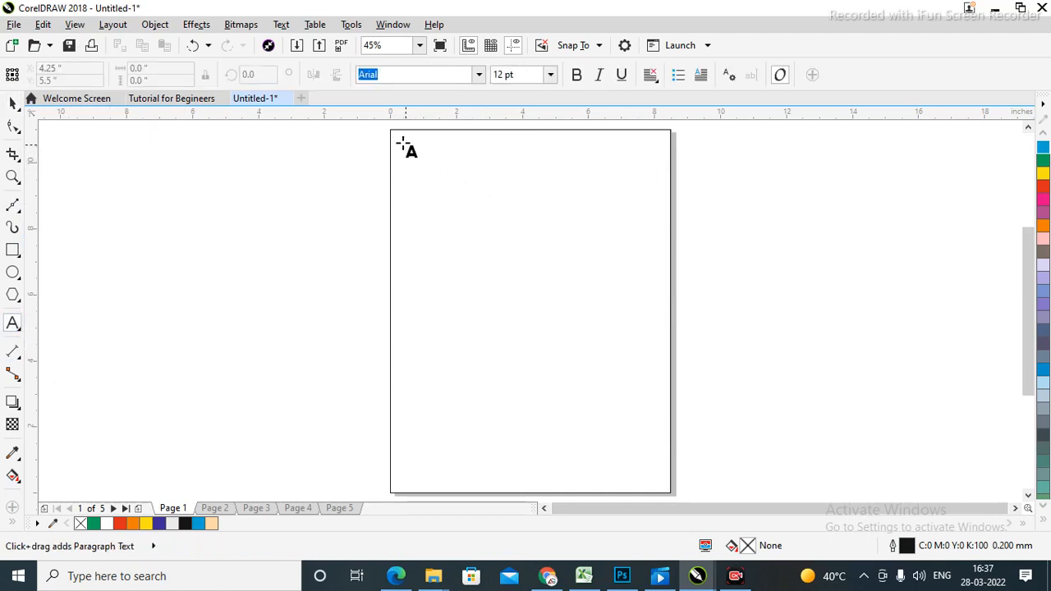
{"action": "left_click_drag", "start_coordinate": [402, 143], "coordinate": [657, 293]}
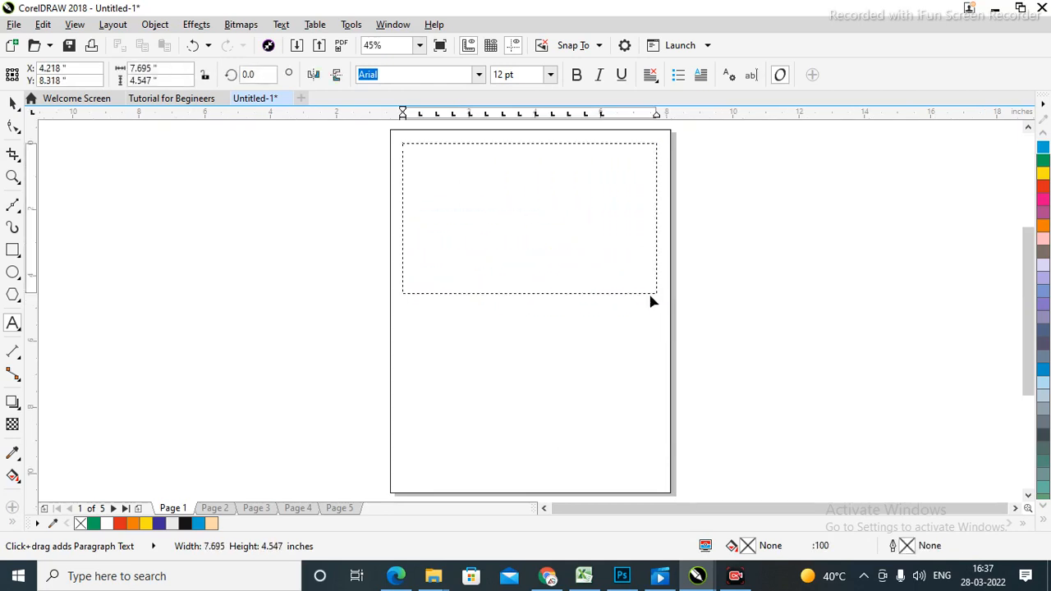
{"action": "left_click", "coordinate": [536, 212]}
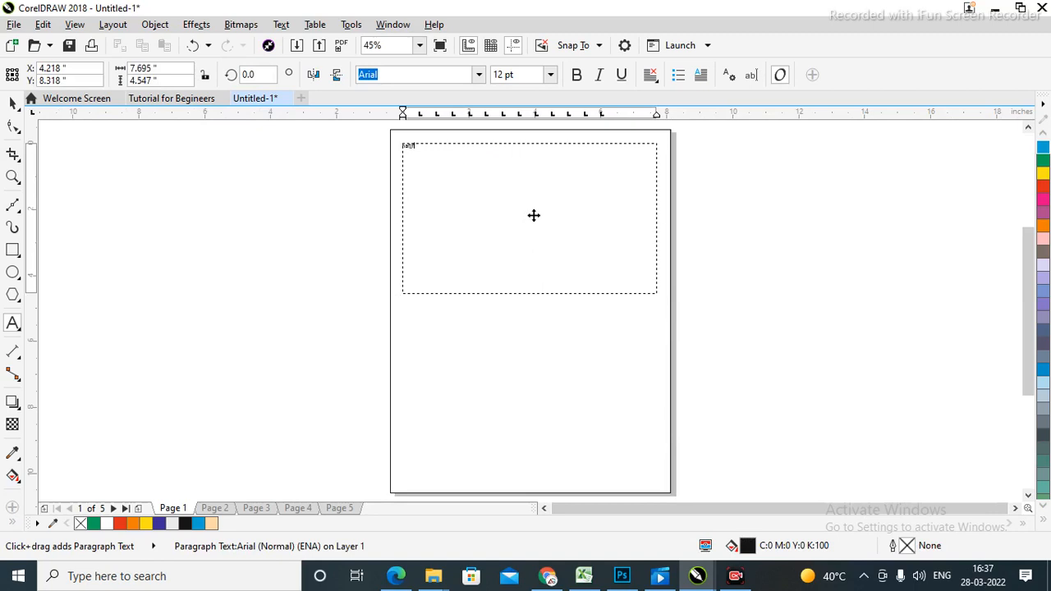
{"action": "type", "text": "hhhhhhhhdddhhhhhhhhhhhh"}
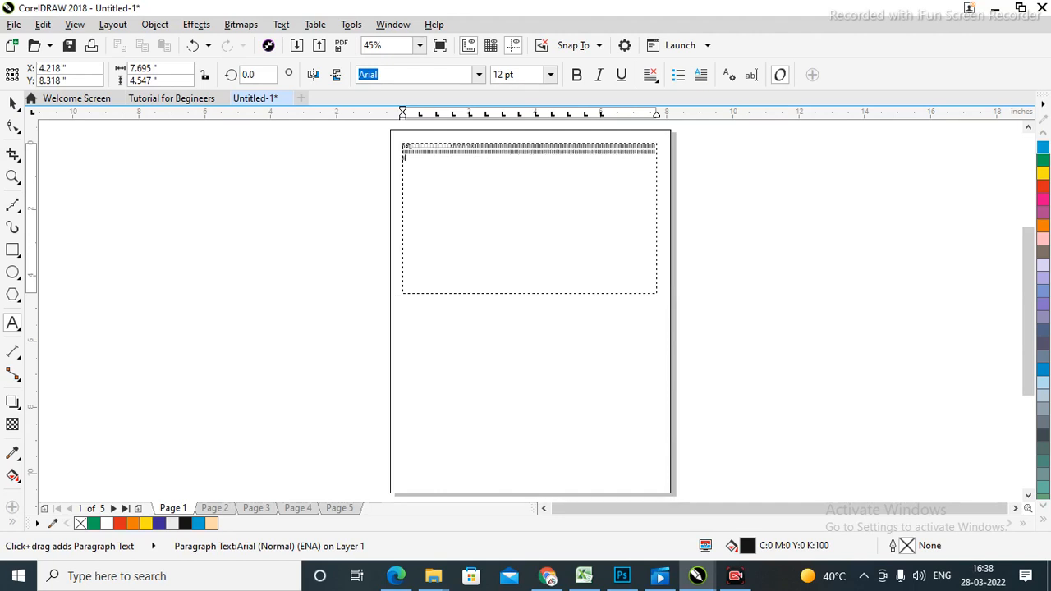
{"action": "left_click", "coordinate": [452, 355]}
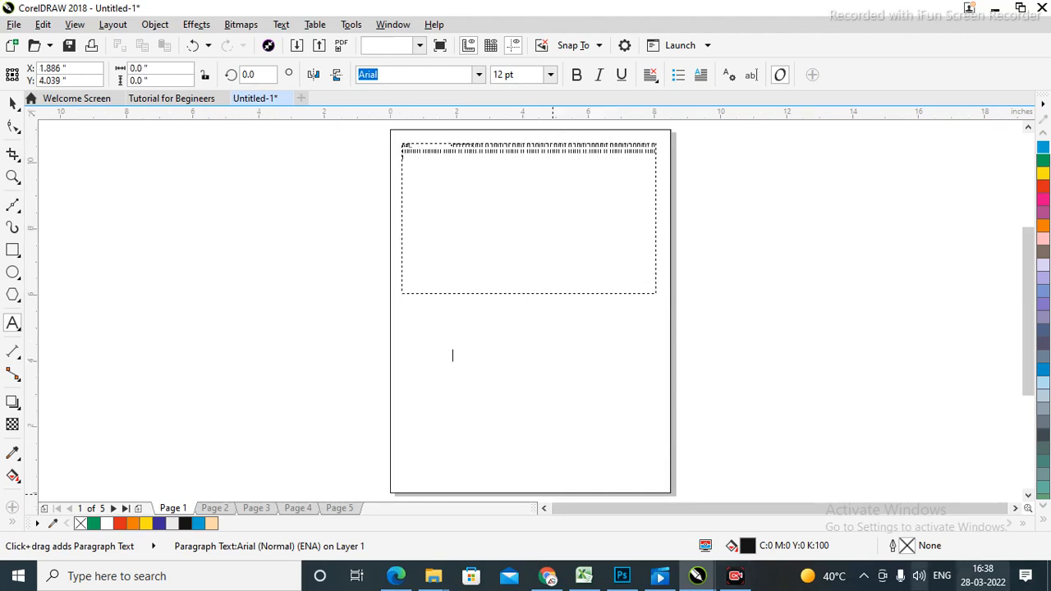
{"action": "left_click", "coordinate": [550, 74]}
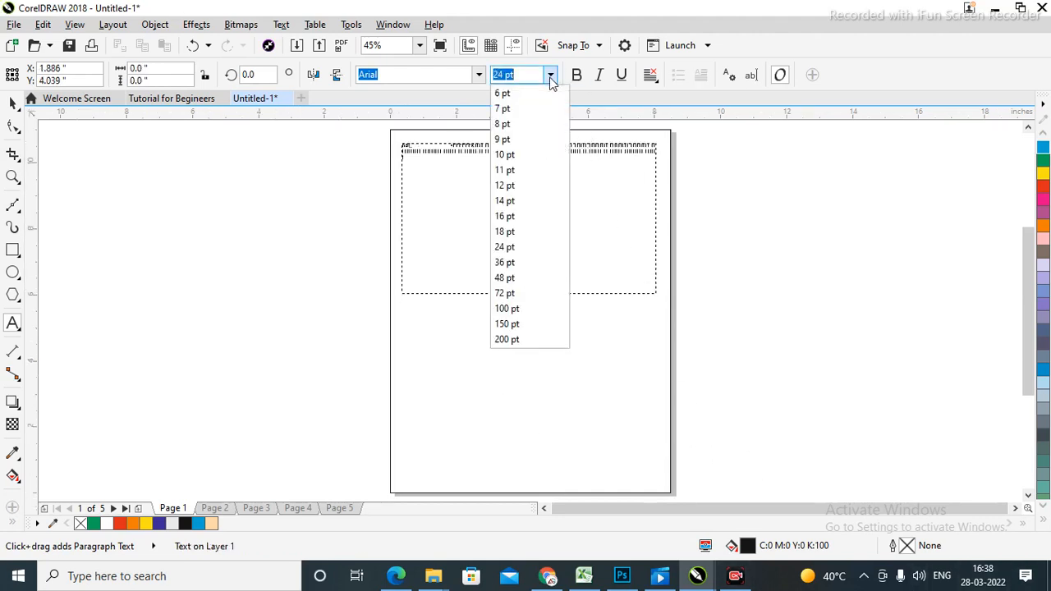
{"action": "left_click", "coordinate": [509, 324]}
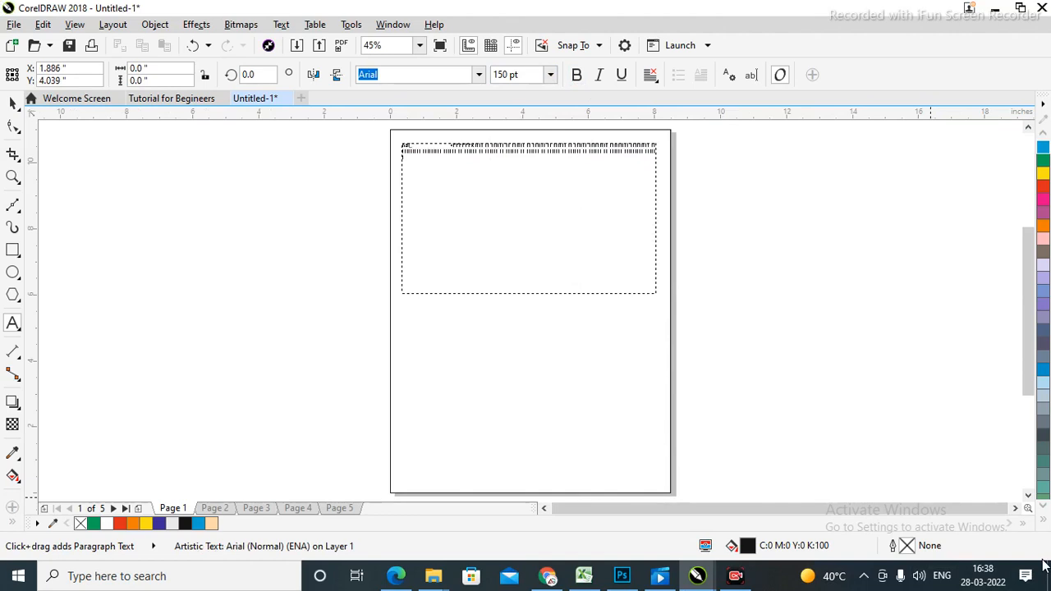
{"action": "type", "text": "dihdohdohohdhdhohhsa"}
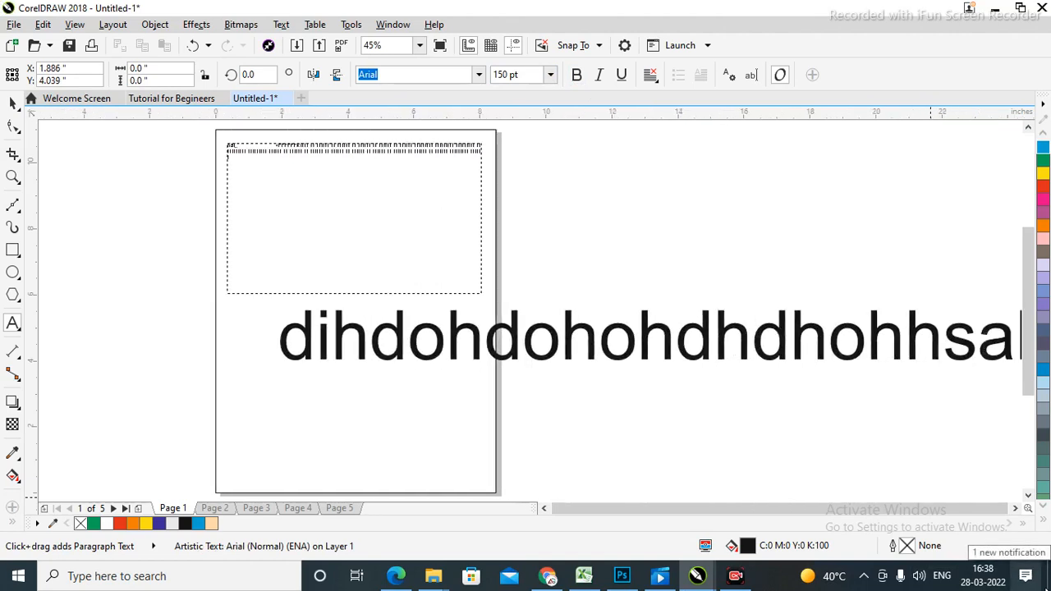
{"action": "type", "text": "hdh"}
{"action": "key", "text": "ctrl+a"}
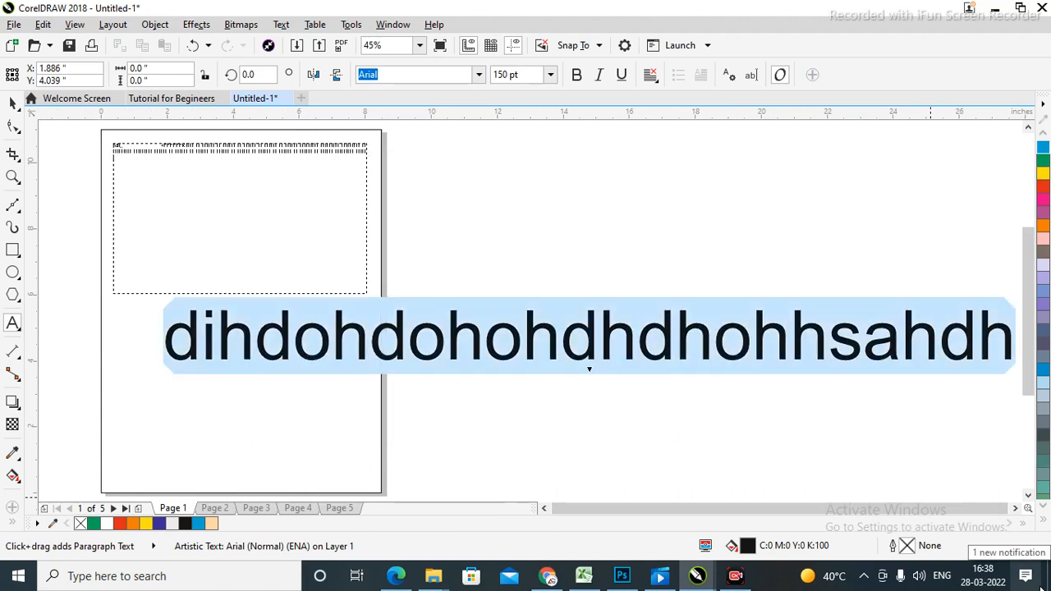
{"action": "left_click", "coordinate": [13, 101]}
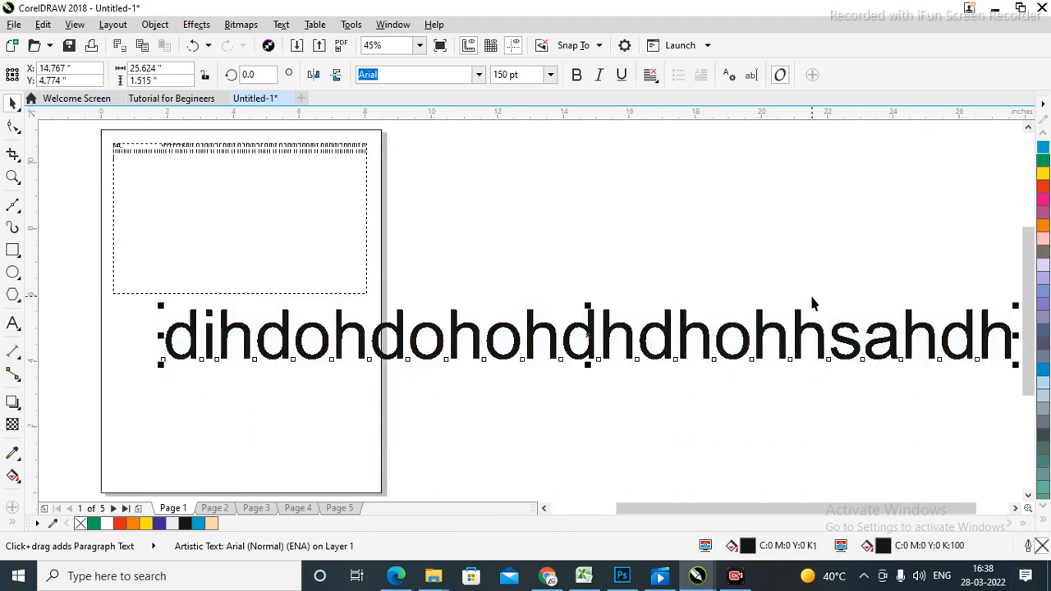
{"action": "key", "text": "Delete"}
{"action": "key", "text": "shift+F4"}
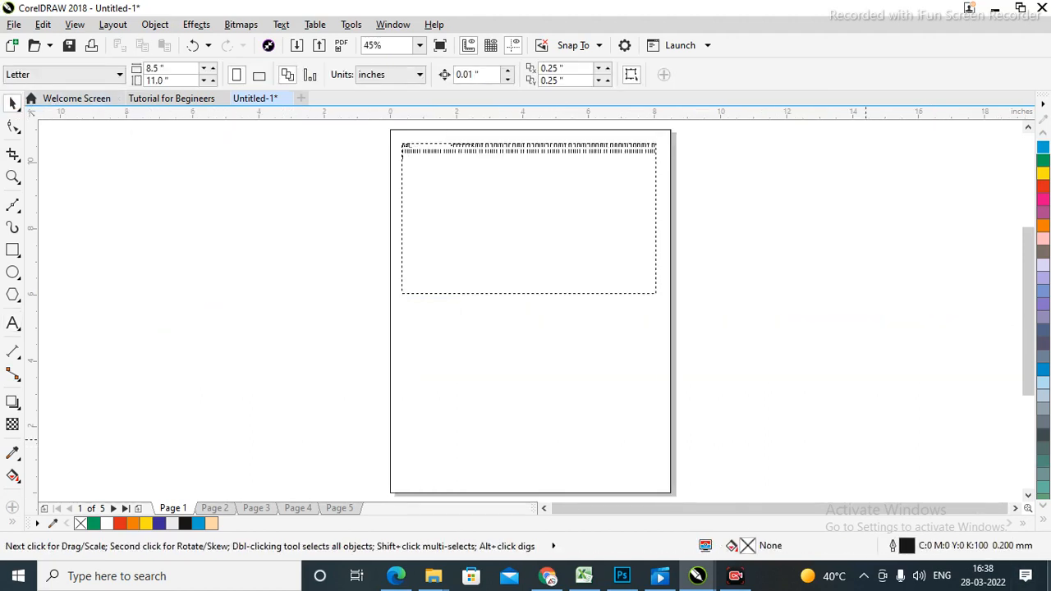
Zoom in on the paragraph frame and replace all its text with 'pojasfn'.
{"action": "left_click", "coordinate": [527, 213]}
{"action": "key", "text": "F2"}
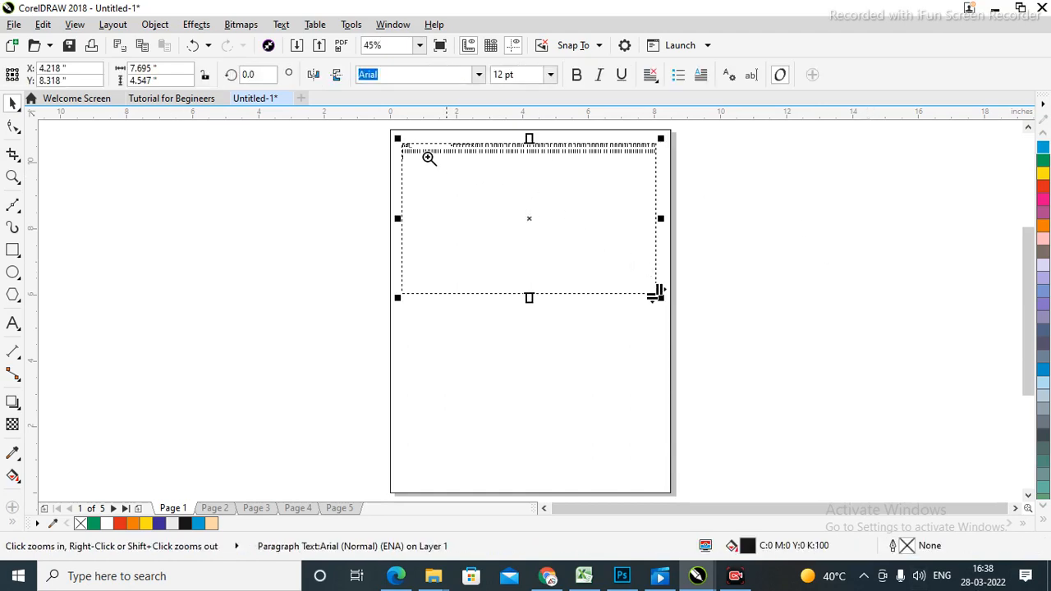
{"action": "left_click_drag", "start_coordinate": [383, 132], "coordinate": [714, 327]}
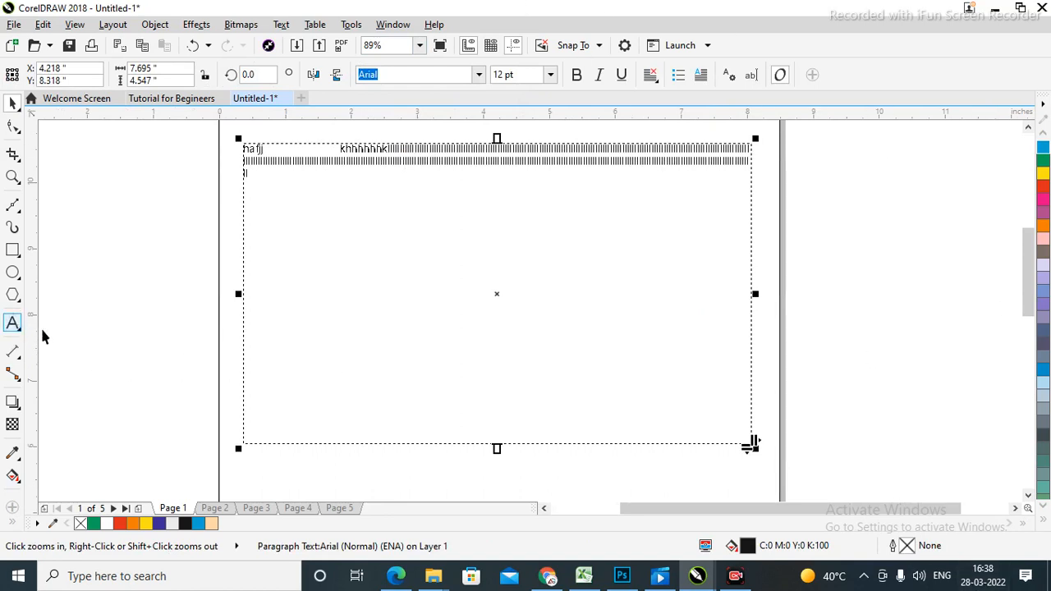
{"action": "left_click", "coordinate": [13, 323]}
{"action": "key", "text": "ctrl+a"}
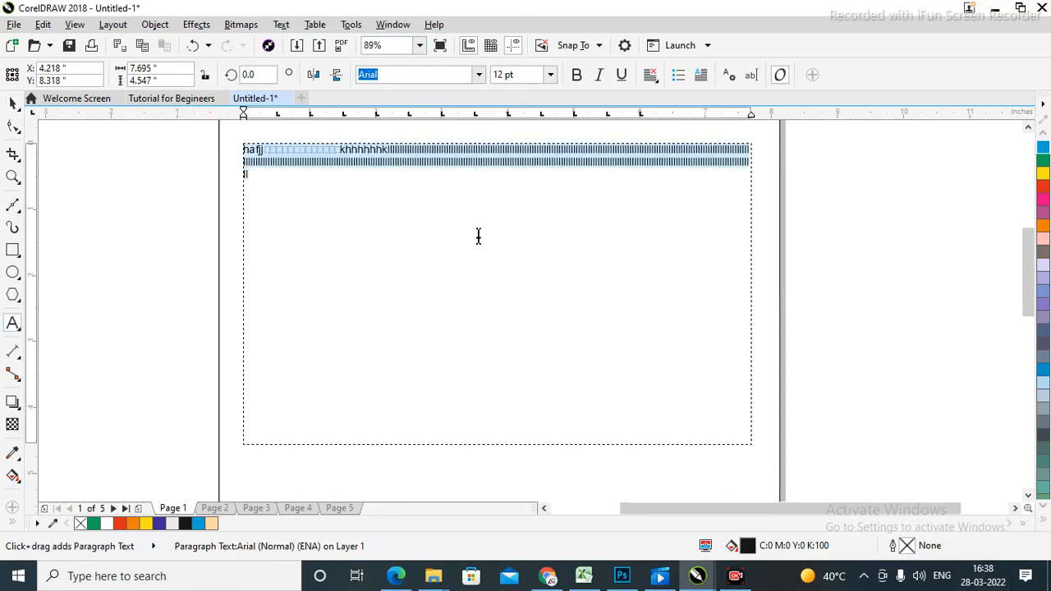
{"action": "type", "text": "pojasfn"}
{"action": "key", "text": "Escape"}
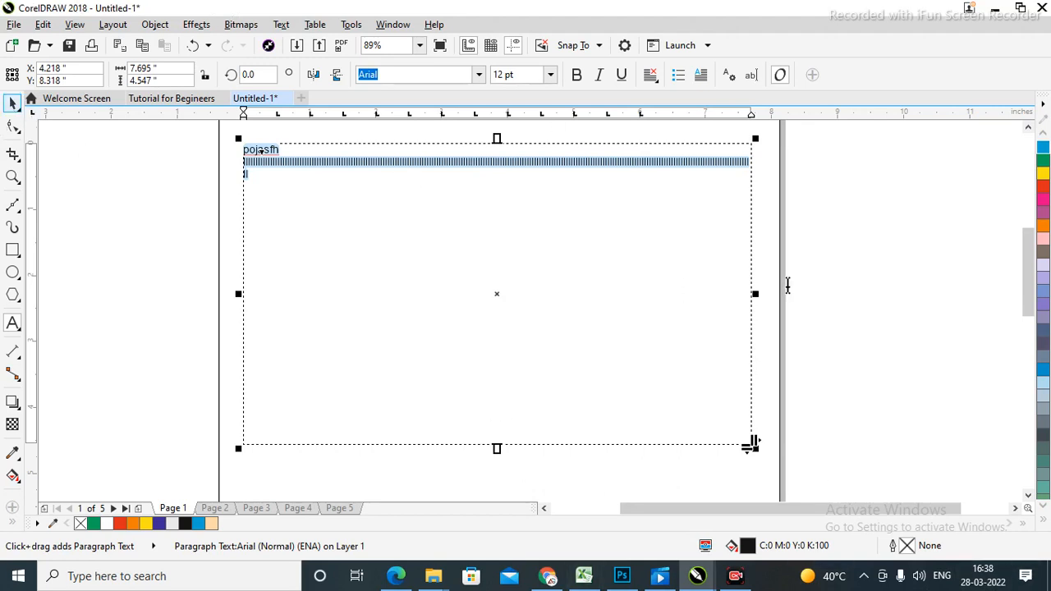
Edit the frame text to read 'Worship Day', removing the filler line, then zoom to the full page.
{"action": "left_click", "coordinate": [465, 270]}
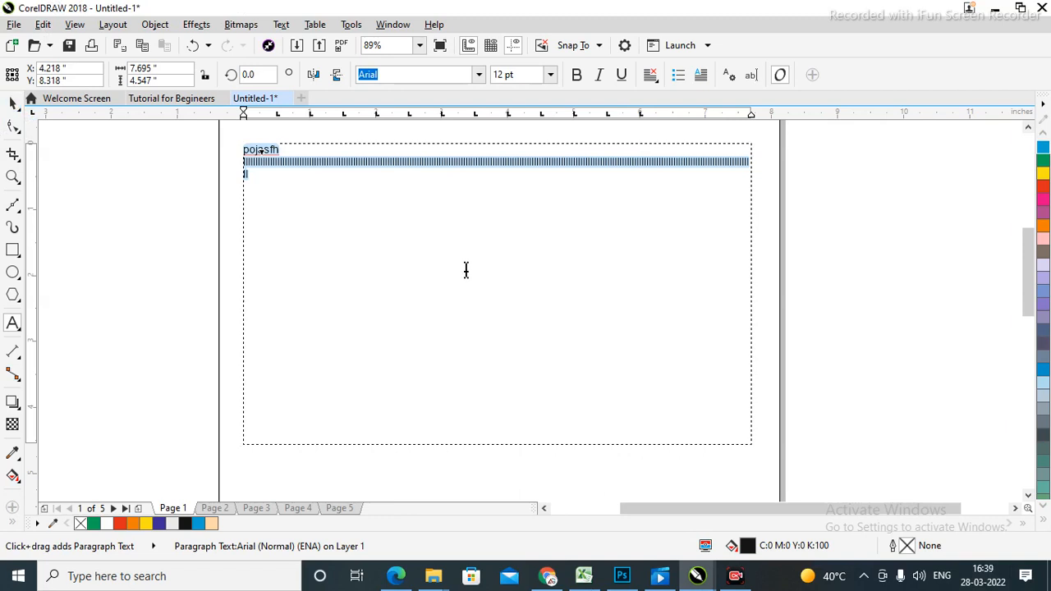
{"action": "type", "text": "Wo"}
{"action": "key", "text": "BackSpace"}
{"action": "key", "text": "F2"}
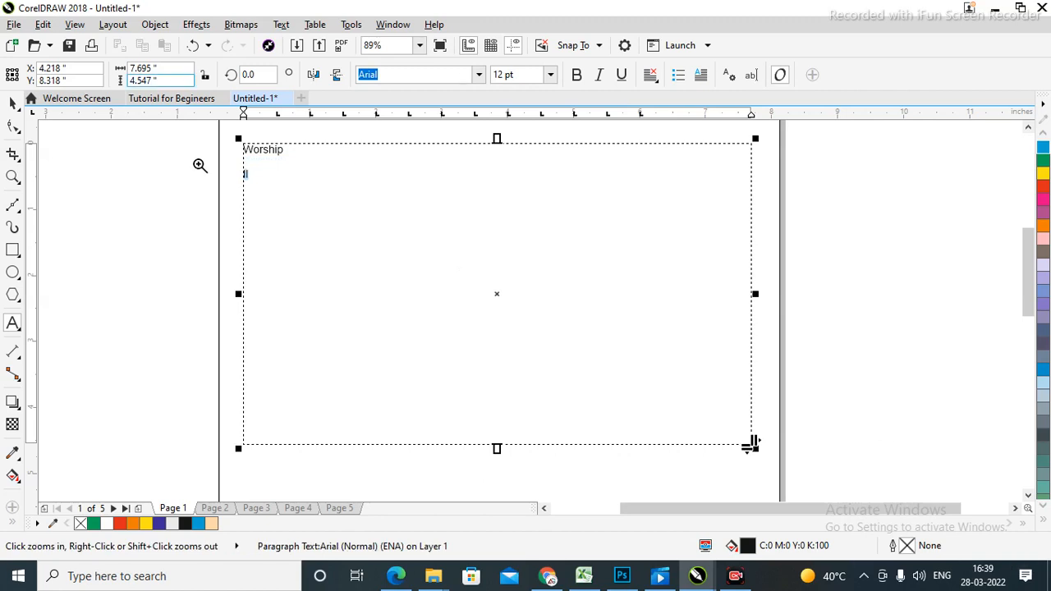
{"action": "left_click_drag", "start_coordinate": [217, 133], "coordinate": [398, 232]}
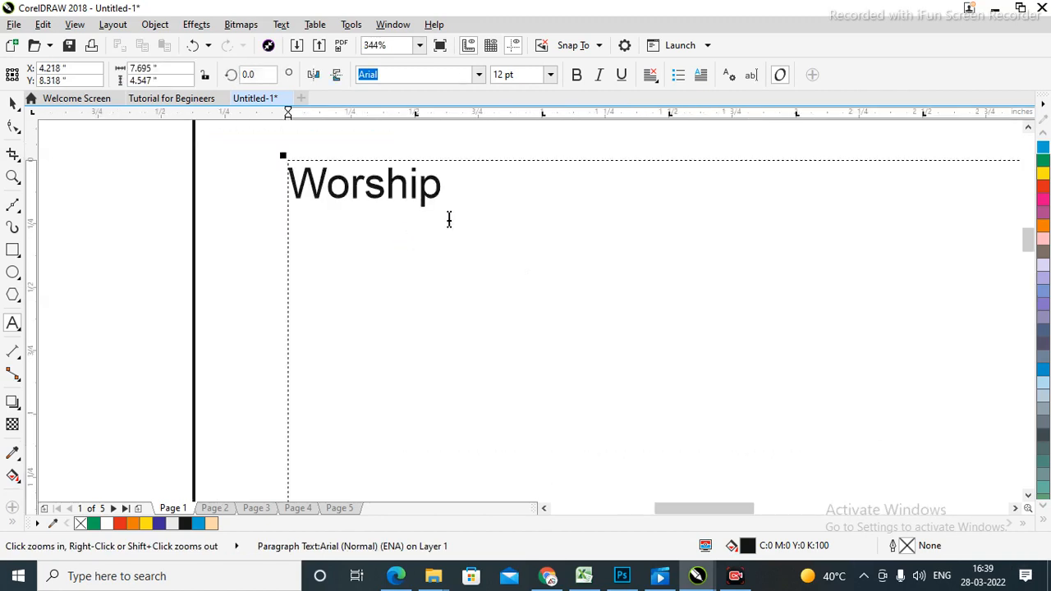
{"action": "left_click", "coordinate": [387, 199]}
{"action": "key", "text": "End"}
{"action": "type", "text": "Day"}
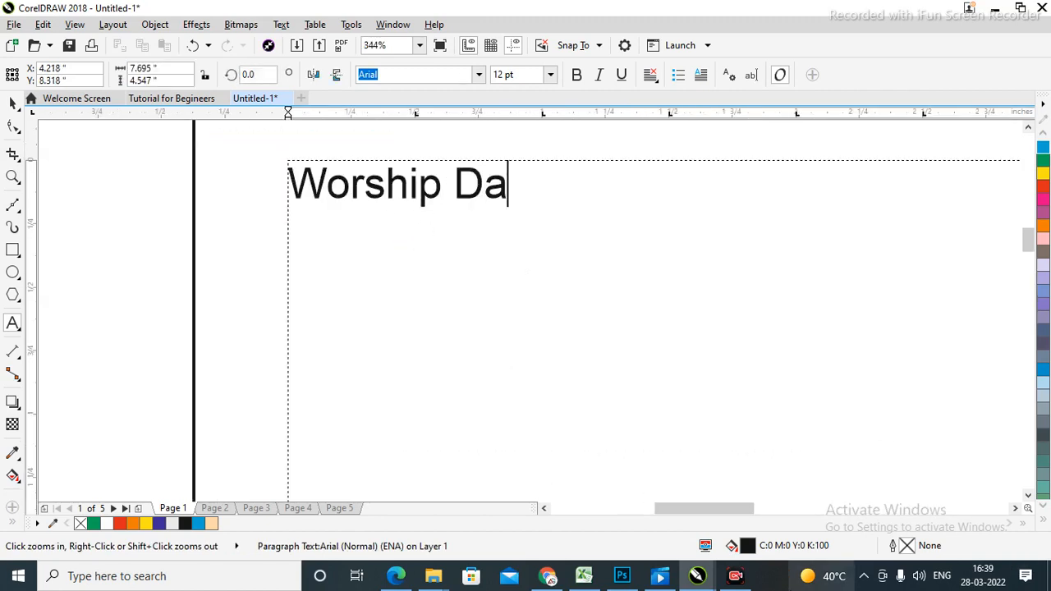
{"action": "left_click", "coordinate": [12, 102]}
{"action": "key", "text": "shift+F4"}
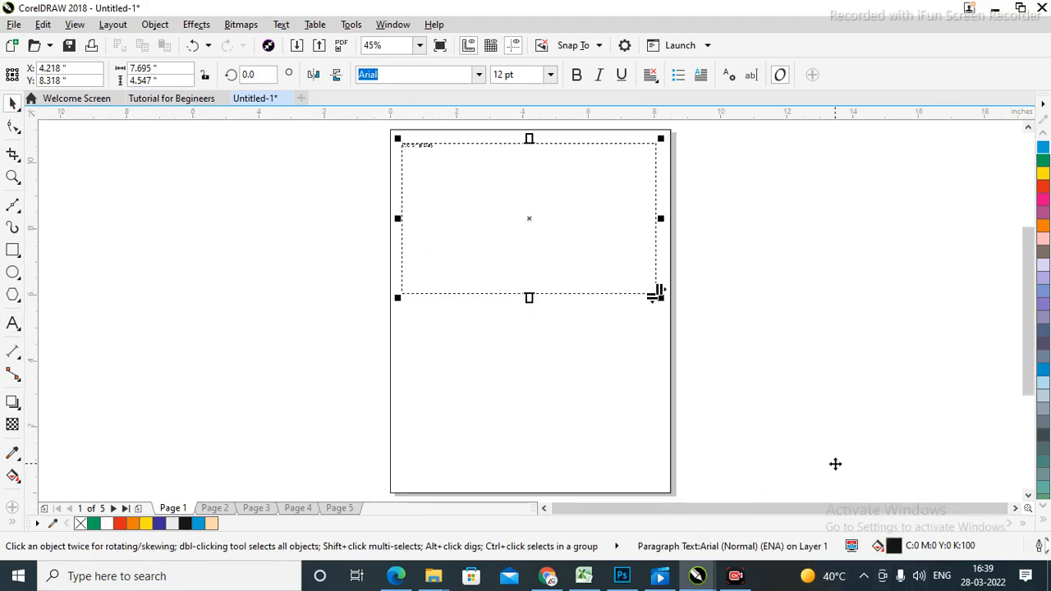
Draw a slanted dimension measuring across the page, with its line placed below the page.
{"action": "left_click", "coordinate": [756, 134]}
{"action": "left_click", "coordinate": [560, 244]}
{"action": "left_click", "coordinate": [866, 328]}
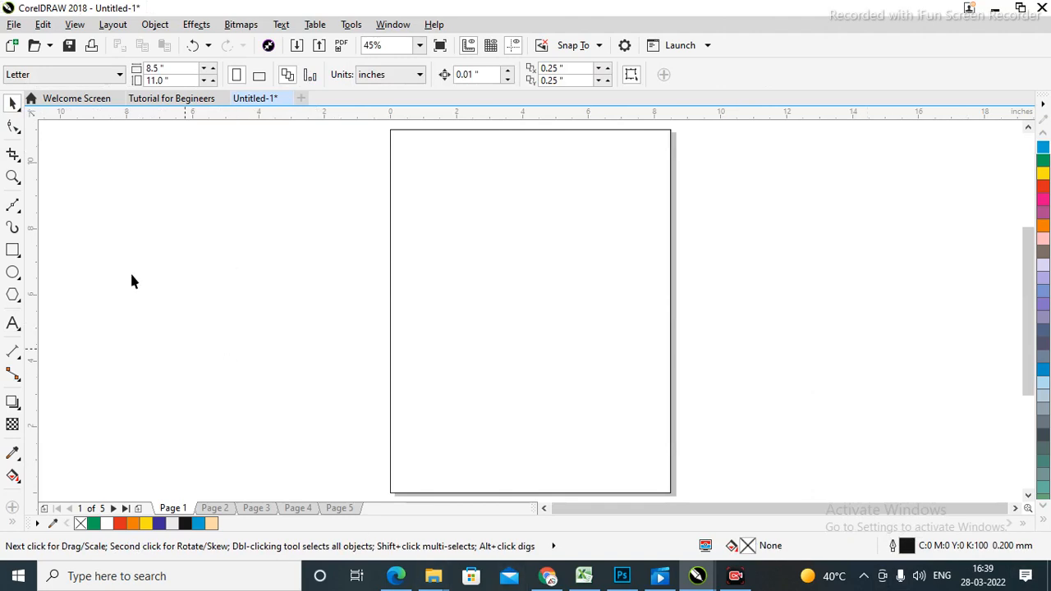
{"action": "left_click", "coordinate": [19, 360]}
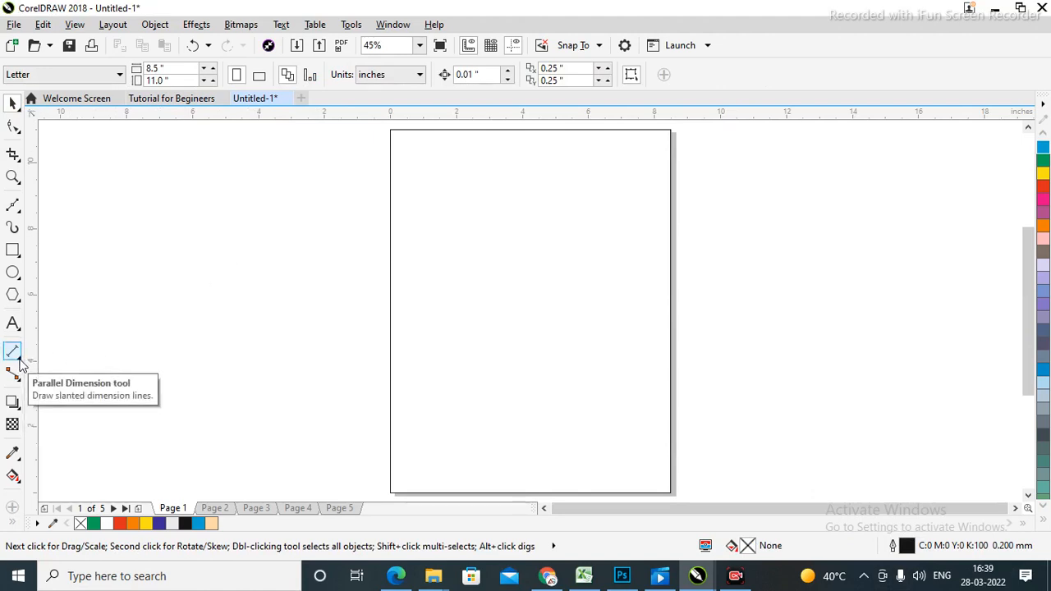
{"action": "left_click", "coordinate": [20, 362]}
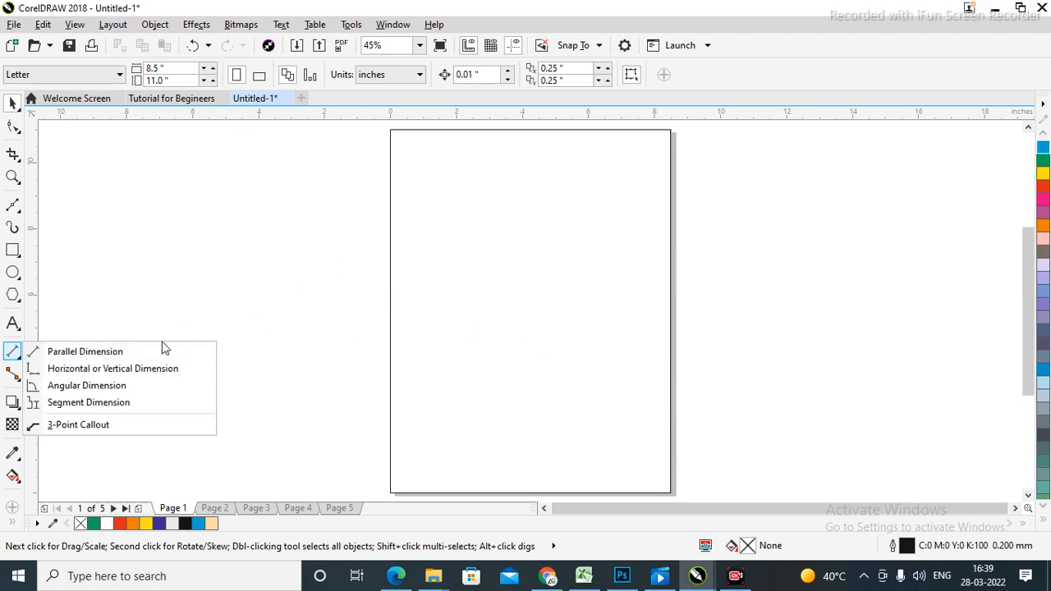
{"action": "left_click", "coordinate": [85, 352]}
{"action": "left_click_drag", "start_coordinate": [456, 225], "coordinate": [657, 356]}
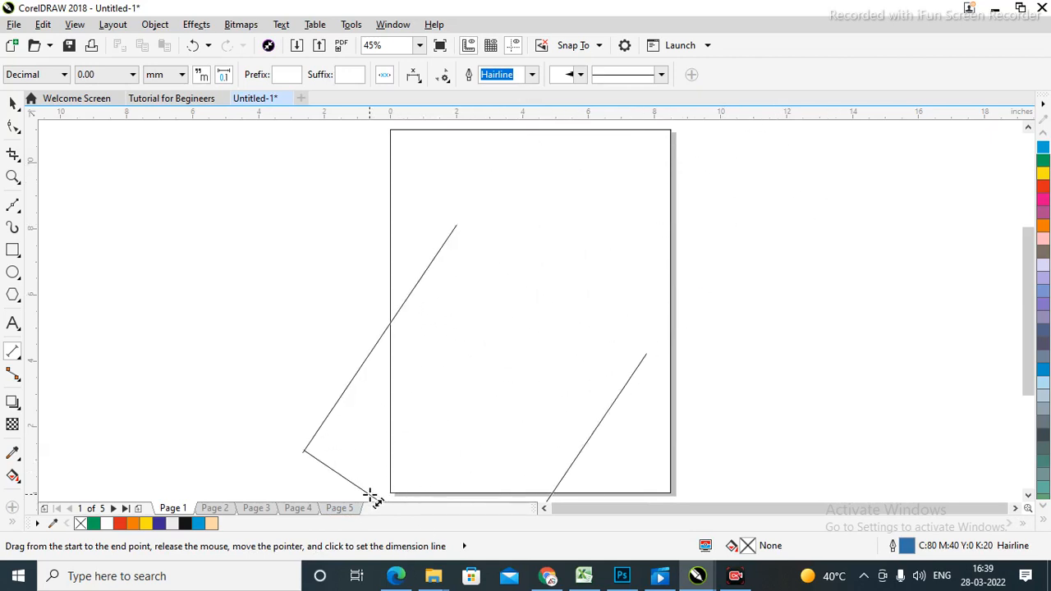
{"action": "left_click", "coordinate": [382, 494]}
Select the blue dimension lines and delete them.
{"action": "left_click", "coordinate": [12, 105]}
{"action": "left_click", "coordinate": [694, 250]}
{"action": "scroll", "coordinate": [422, 403], "scroll_direction": "down", "scroll_amount": 2}
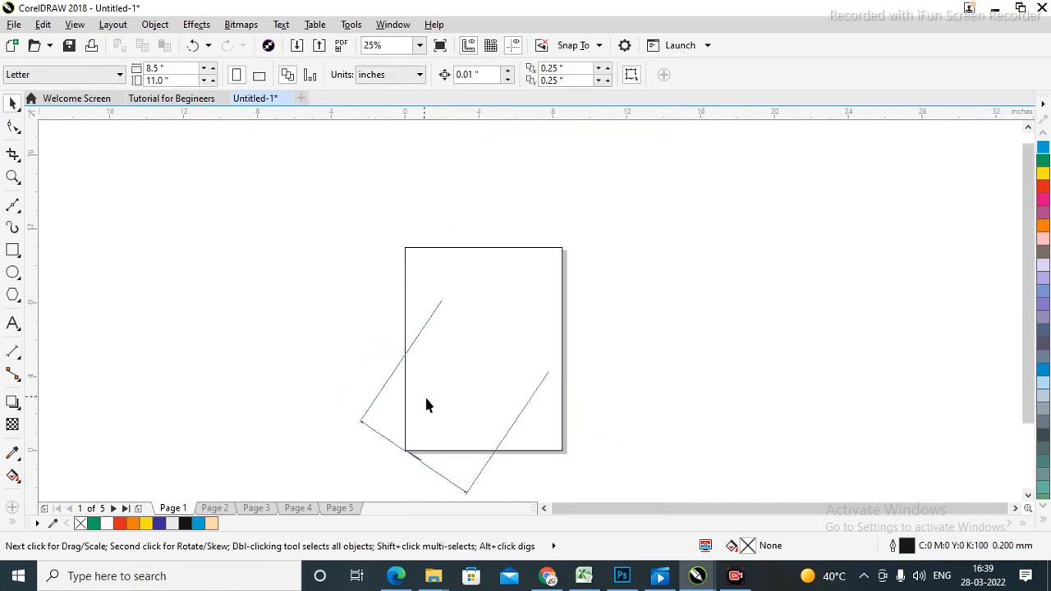
{"action": "left_click", "coordinate": [427, 453]}
{"action": "left_click", "coordinate": [450, 475]}
{"action": "left_click", "coordinate": [367, 417]}
{"action": "key", "text": "Delete"}
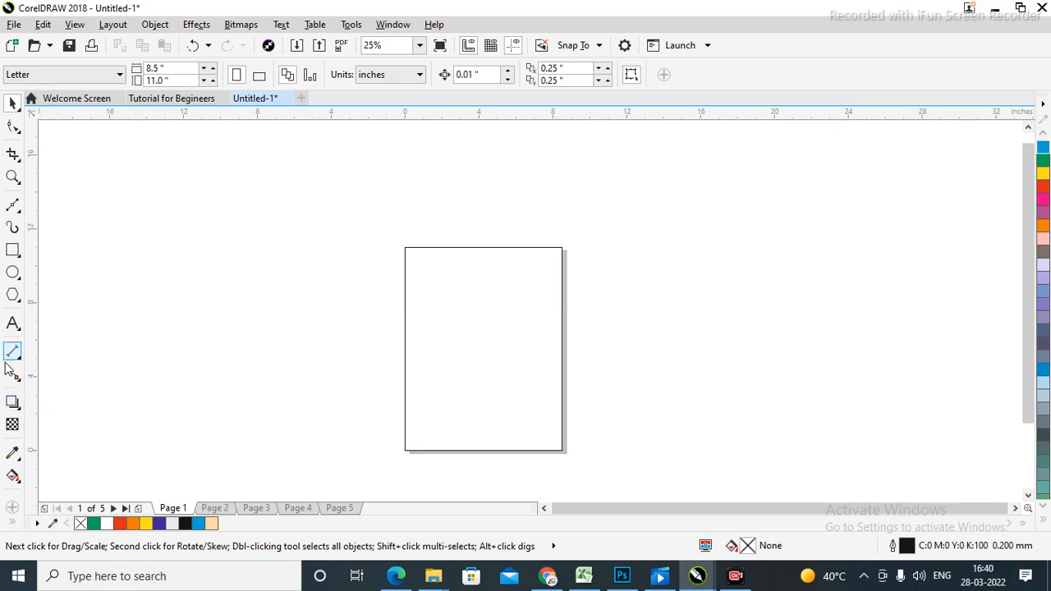
{"action": "left_click", "coordinate": [20, 413]}
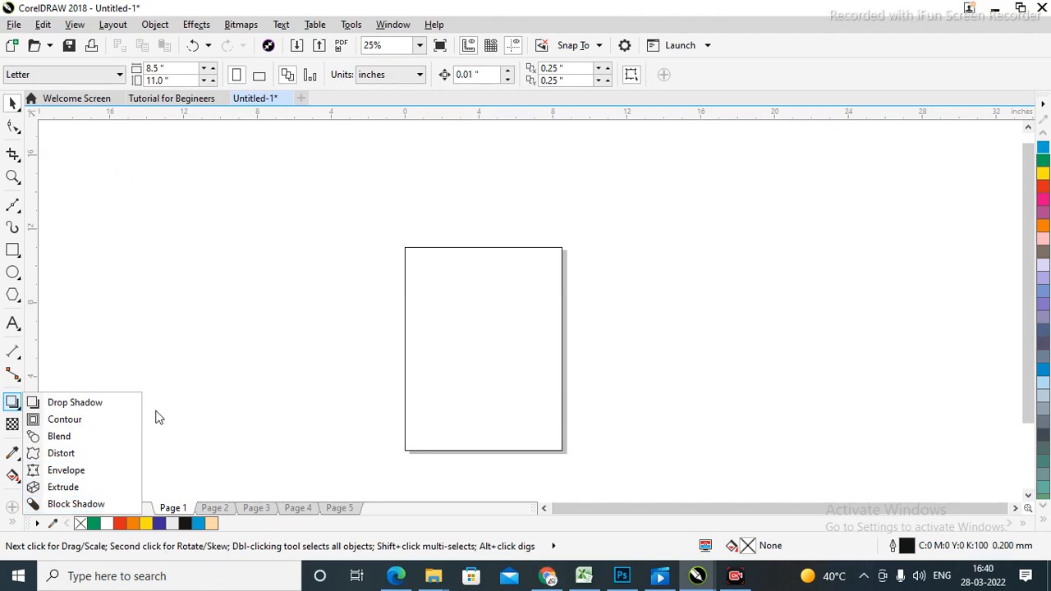
{"action": "left_click", "coordinate": [186, 197]}
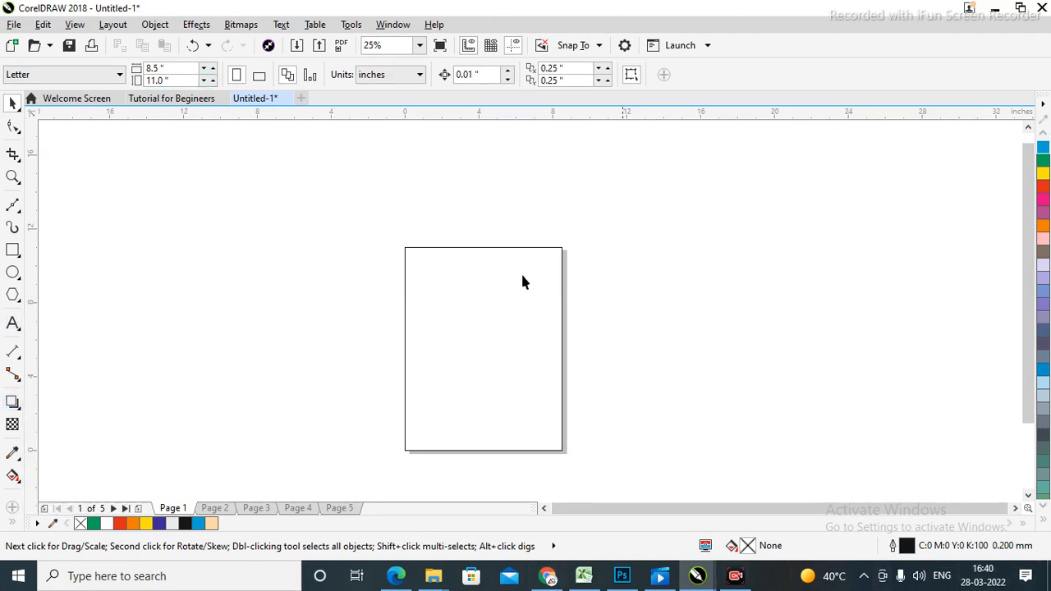
{"action": "left_click", "coordinate": [501, 314]}
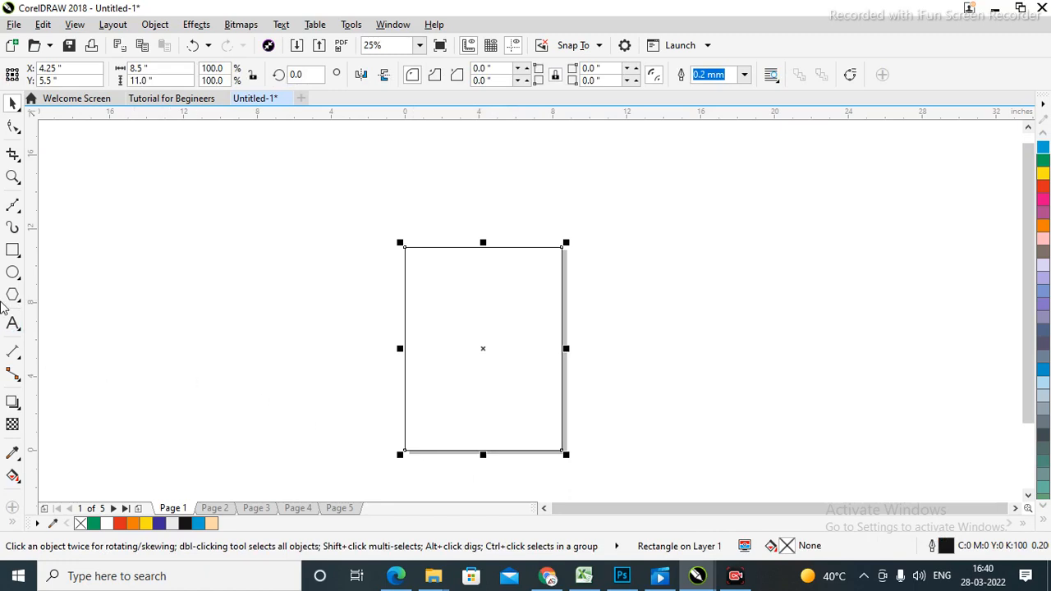
Type 'ABC' on the page and scale it up to roughly 168 pt.
{"action": "left_click", "coordinate": [9, 328]}
{"action": "left_click", "coordinate": [506, 292]}
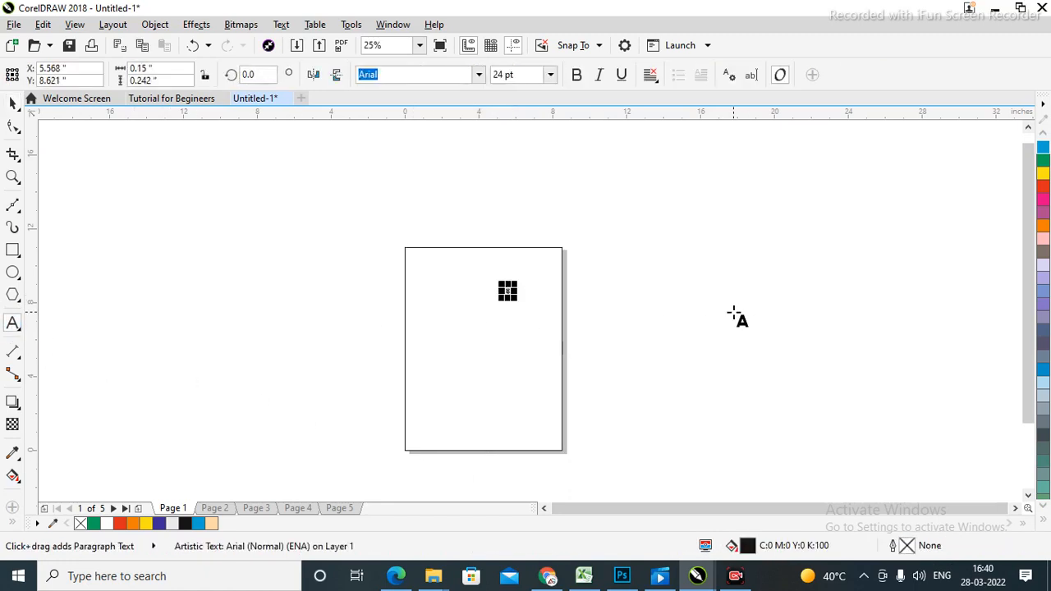
{"action": "type", "text": "ABC"}
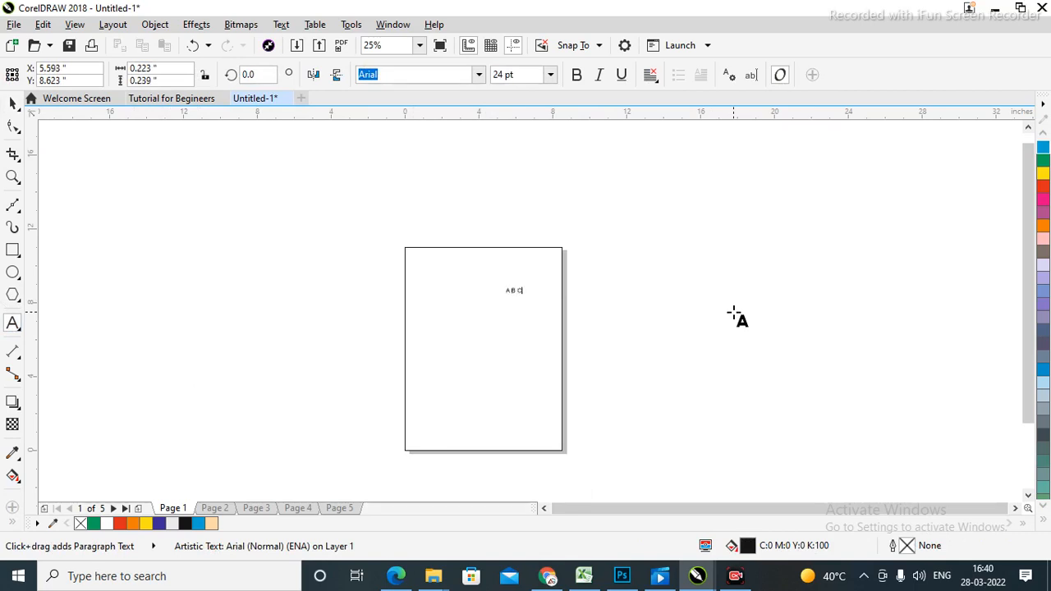
{"action": "key", "text": "Escape"}
{"action": "left_click", "coordinate": [13, 102]}
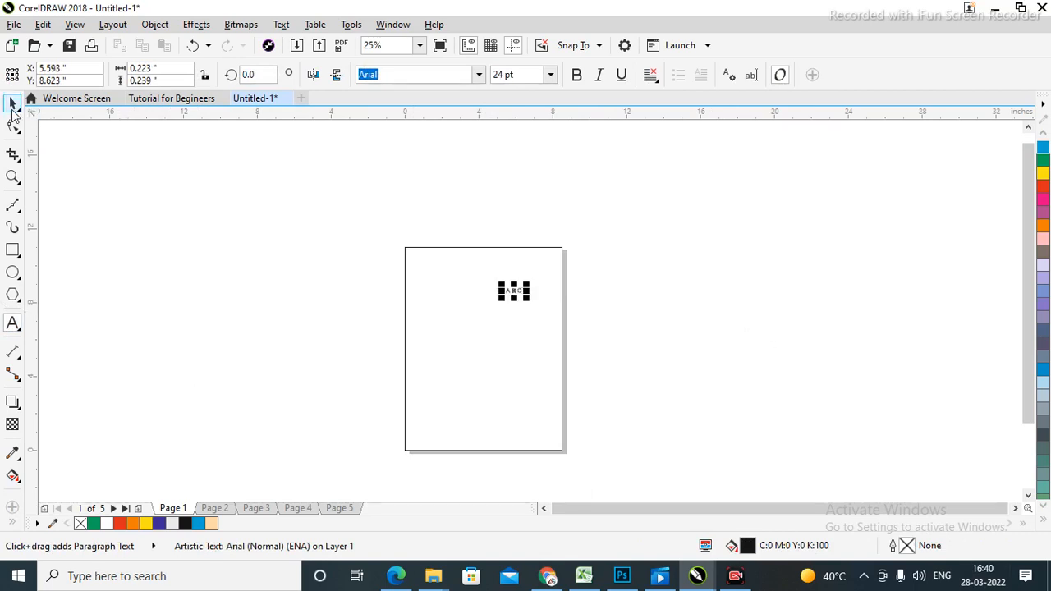
{"action": "left_click_drag", "start_coordinate": [495, 306], "coordinate": [403, 394]}
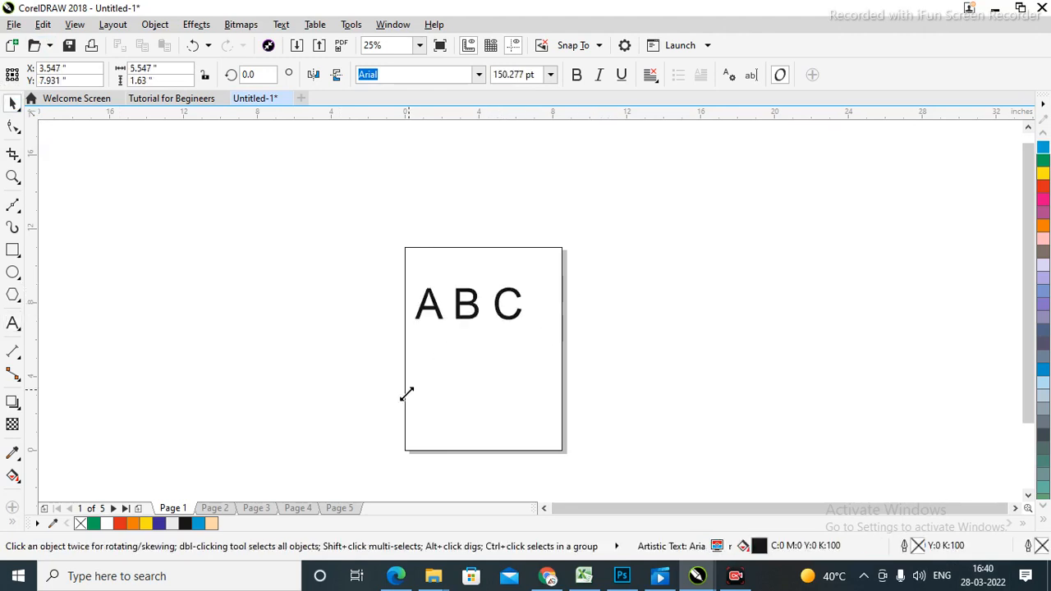
Make the ABC text bold and select it together with the page rectangle.
{"action": "left_click", "coordinate": [576, 77]}
{"action": "left_click", "coordinate": [697, 261]}
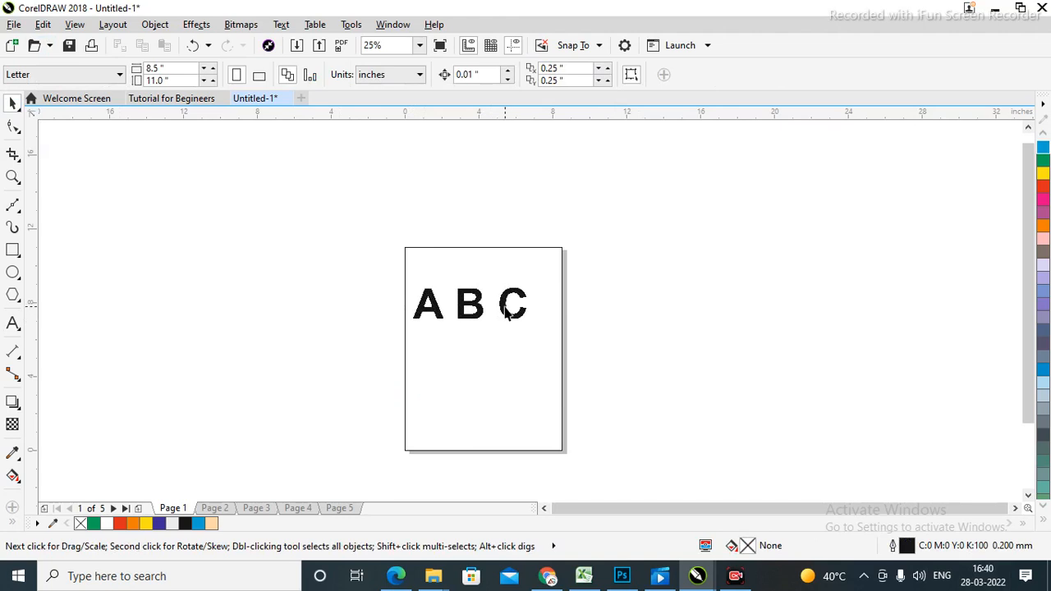
{"action": "left_click", "coordinate": [509, 314]}
{"action": "left_click", "coordinate": [526, 376], "text": "shift"}
Centre the A B C text horizontally on the page and zoom in on it.
{"action": "key", "text": "c"}
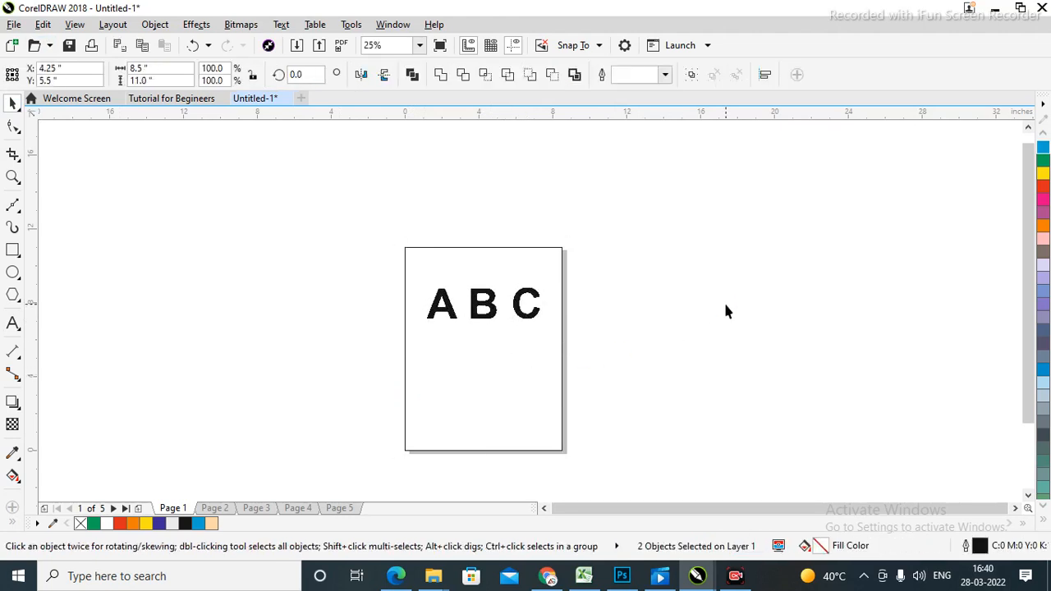
{"action": "key", "text": "z"}
{"action": "left_click_drag", "start_coordinate": [389, 286], "coordinate": [613, 350]}
{"action": "key", "text": "space"}
{"action": "left_click", "coordinate": [498, 279]}
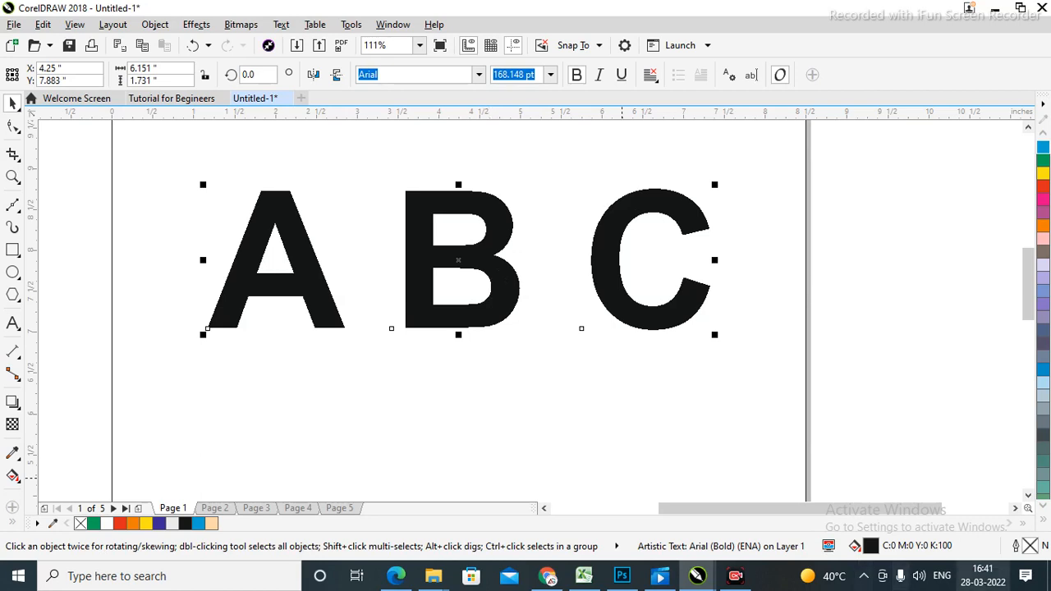
Cast a perspective drop shadow from the letters, then undo its adjustment.
{"action": "left_click", "coordinate": [13, 401]}
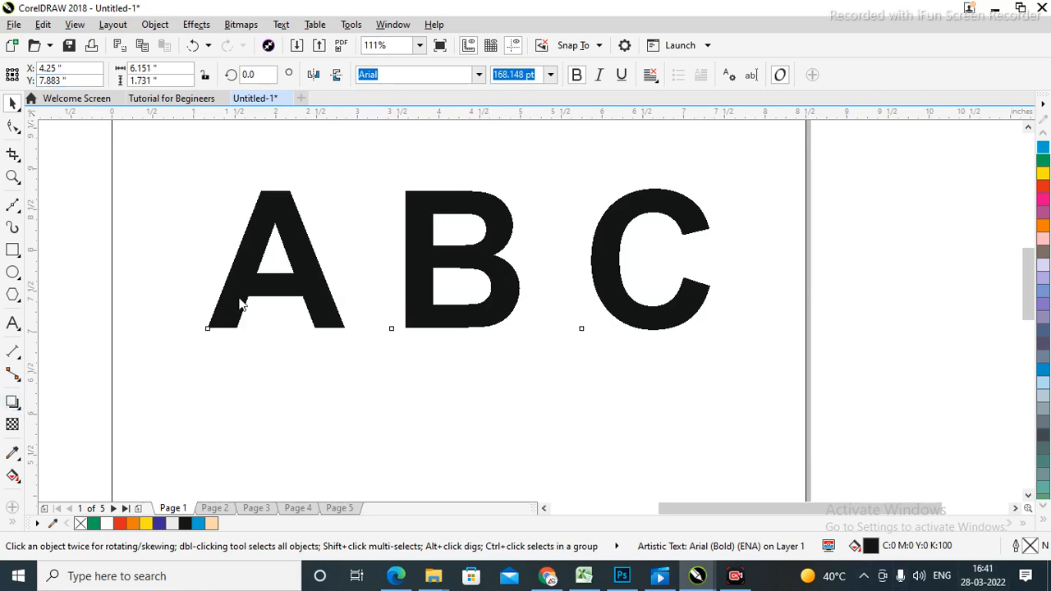
{"action": "left_click_drag", "start_coordinate": [207, 261], "coordinate": [713, 297]}
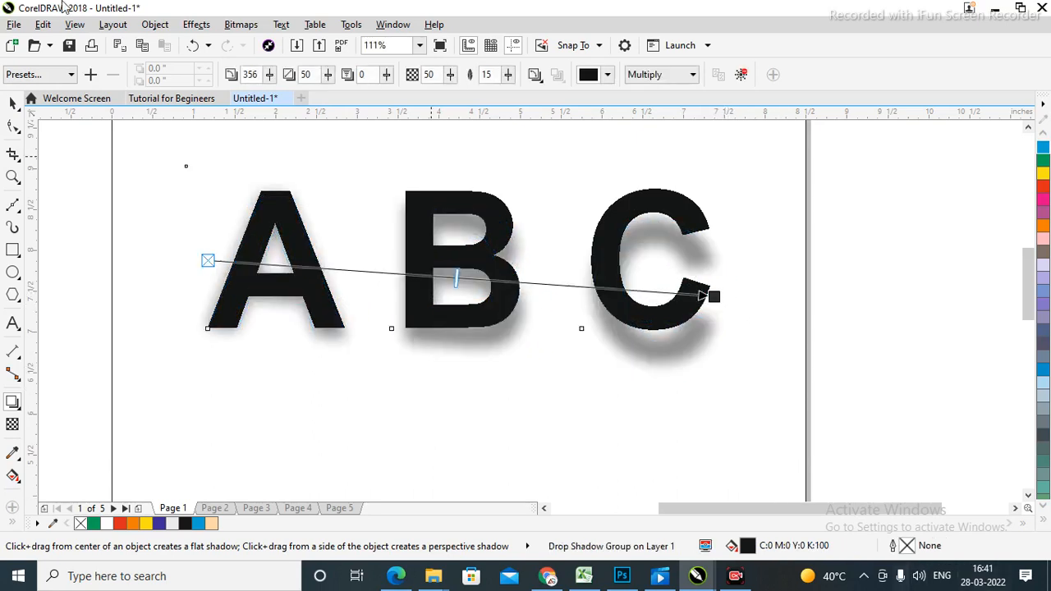
{"action": "left_click_drag", "start_coordinate": [715, 300], "coordinate": [710, 276]}
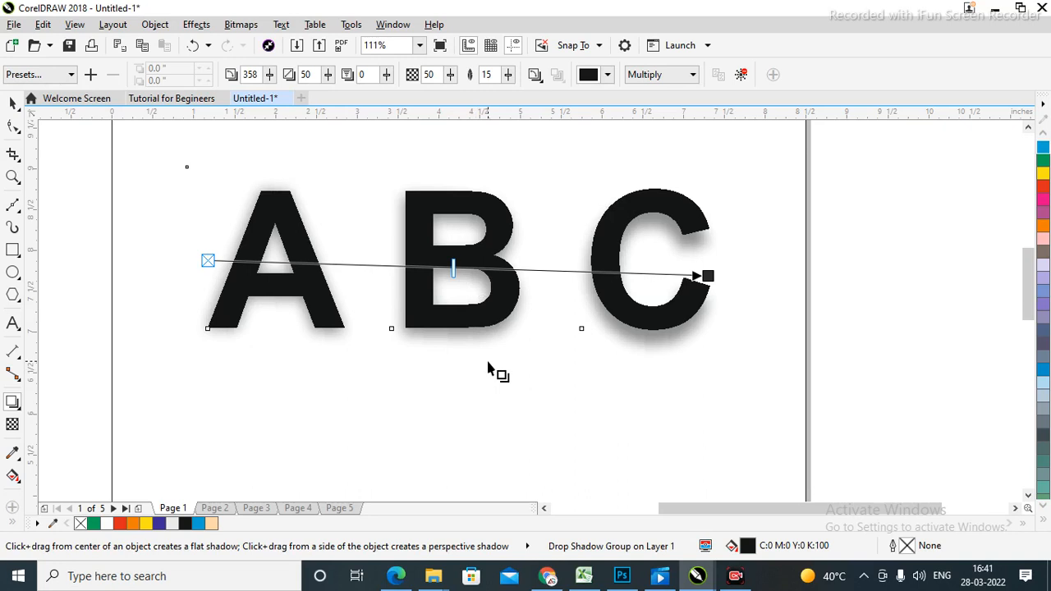
{"action": "key", "text": "ctrl+z"}
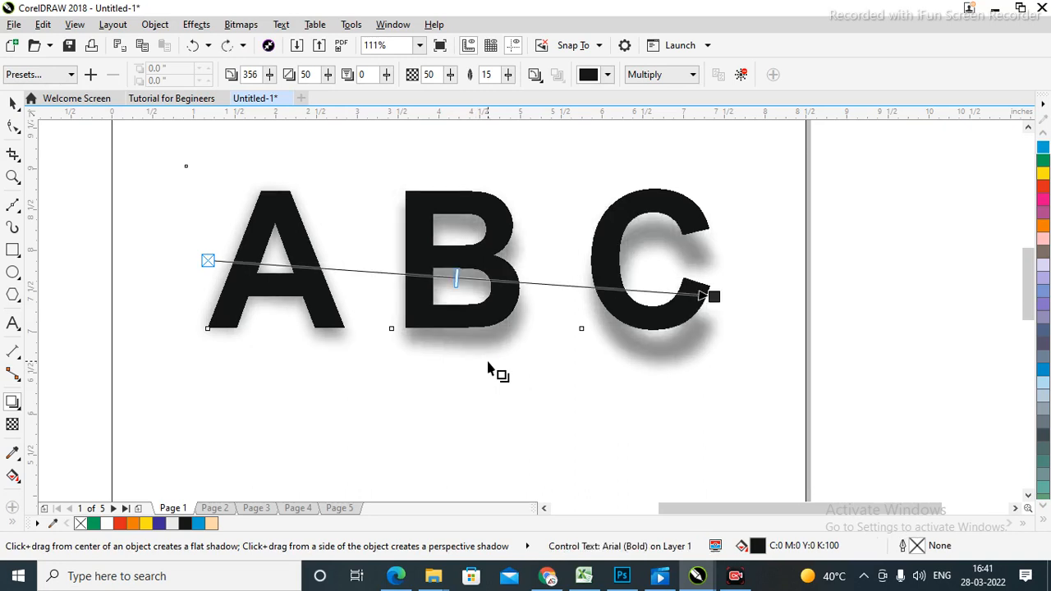
Clear the drop shadow from the A B C letters.
{"action": "left_click", "coordinate": [12, 102]}
{"action": "left_click", "coordinate": [845, 304]}
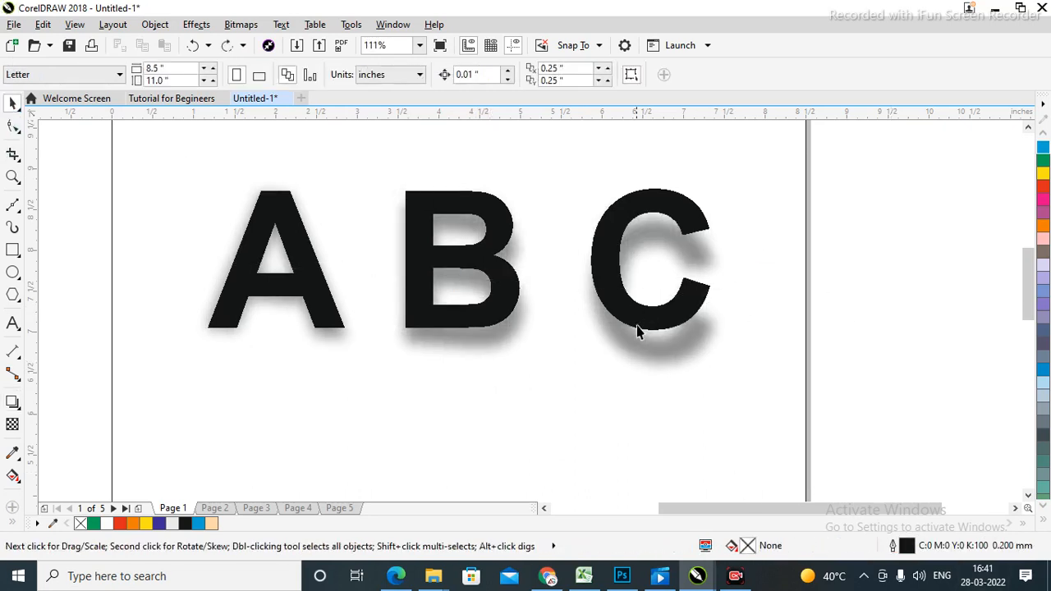
{"action": "left_click", "coordinate": [632, 352]}
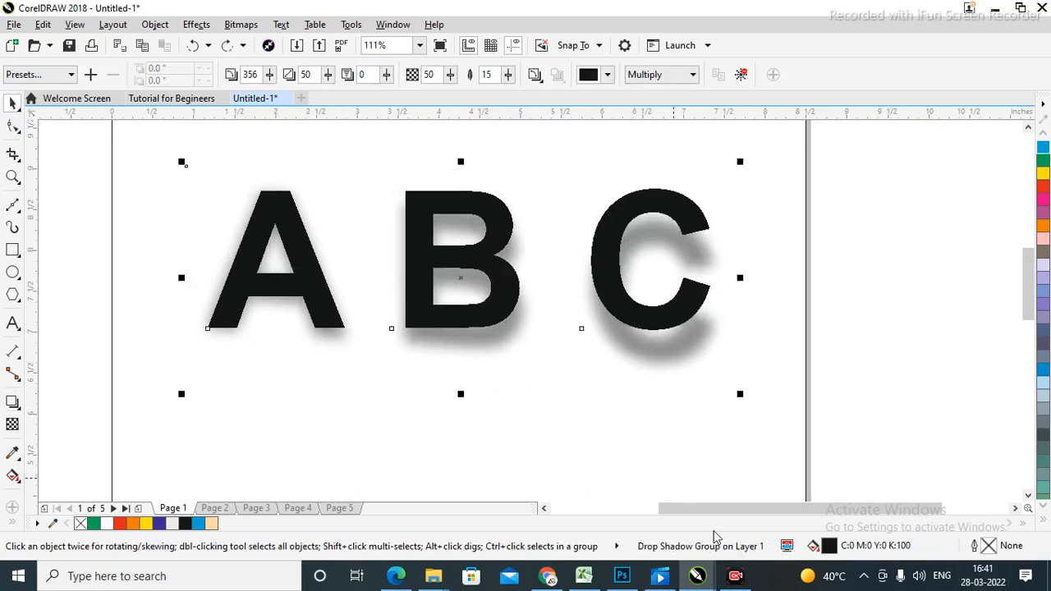
{"action": "left_click", "coordinate": [740, 74]}
{"action": "left_click", "coordinate": [926, 349]}
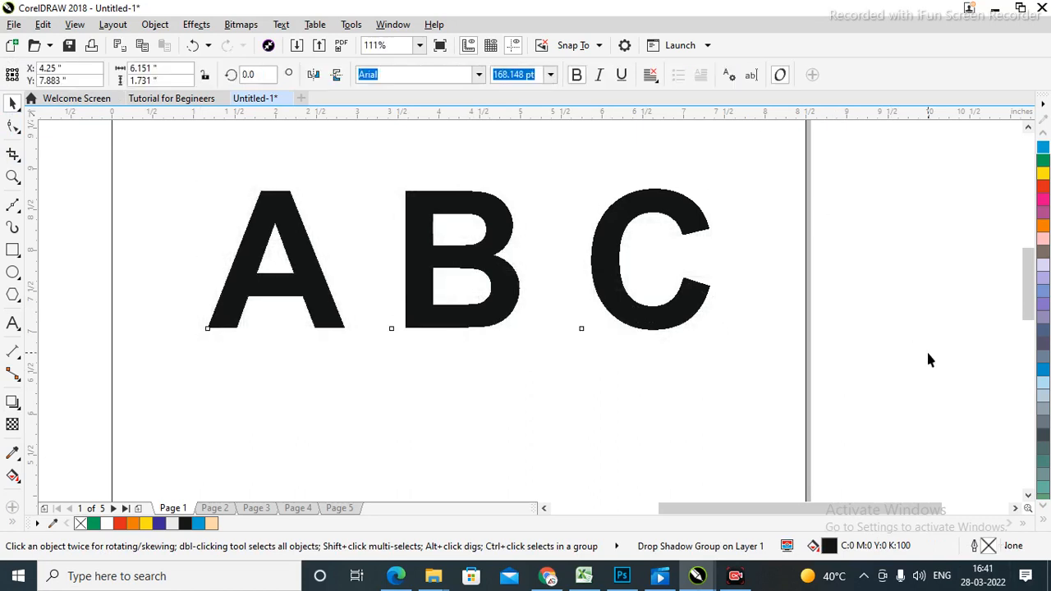
{"action": "left_click", "coordinate": [13, 403]}
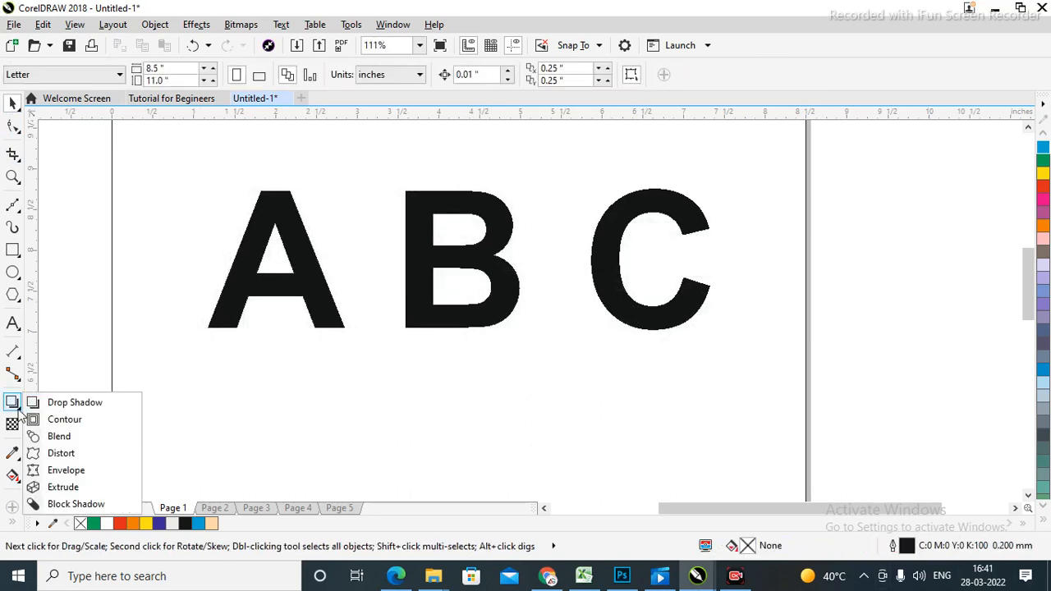
Select the bold A B C text and open the Contour docker with Ctrl+F9.
{"action": "left_click", "coordinate": [81, 427]}
{"action": "left_click", "coordinate": [312, 293]}
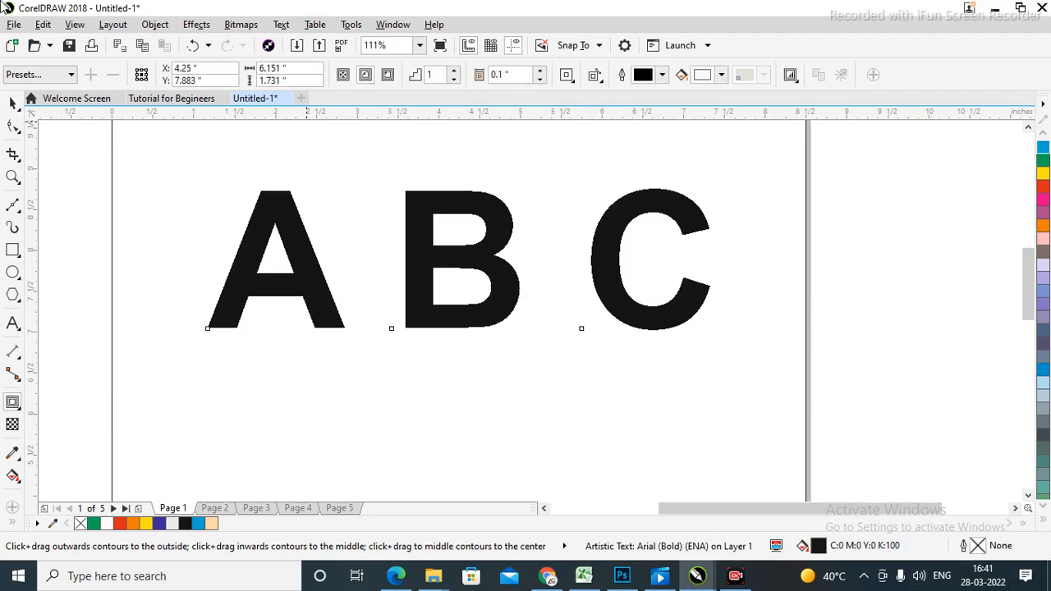
{"action": "left_click", "coordinate": [14, 102]}
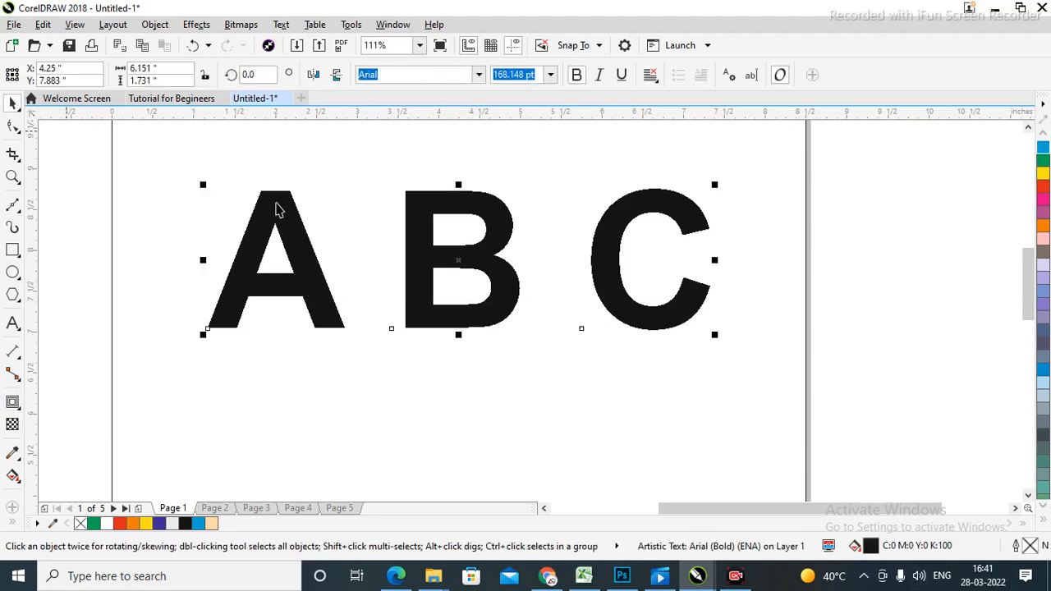
{"action": "left_click", "coordinate": [919, 281]}
{"action": "left_click", "coordinate": [610, 293]}
{"action": "left_click", "coordinate": [896, 266]}
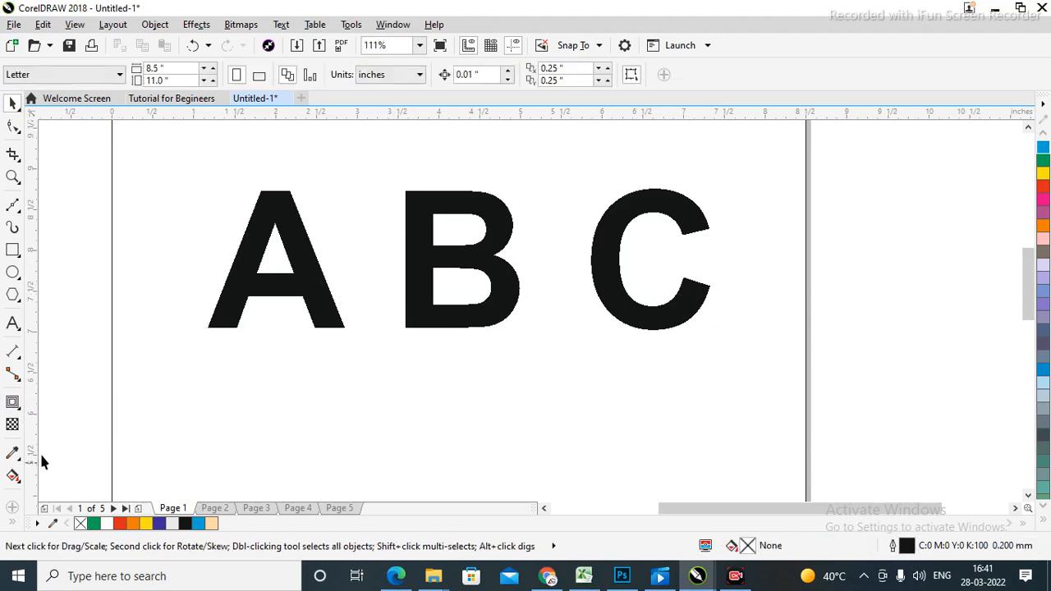
{"action": "left_click", "coordinate": [12, 403]}
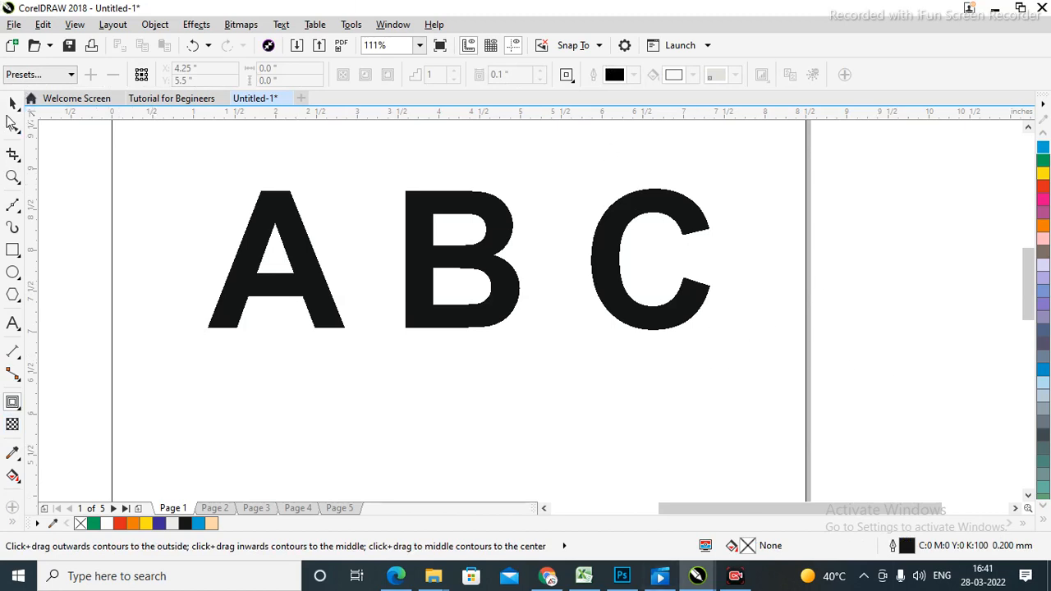
{"action": "left_click", "coordinate": [12, 102]}
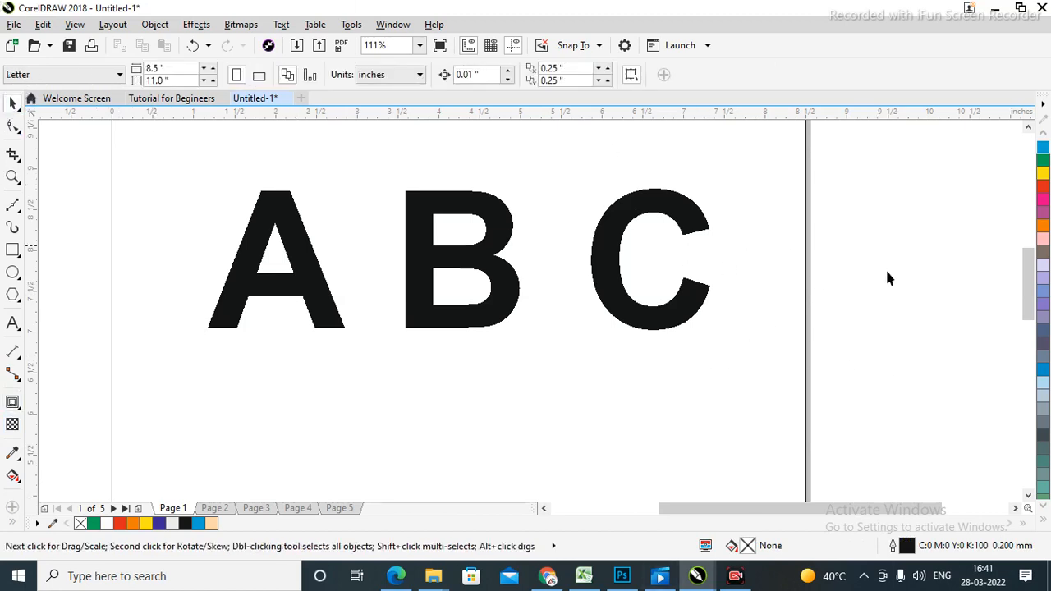
{"action": "left_click", "coordinate": [627, 307]}
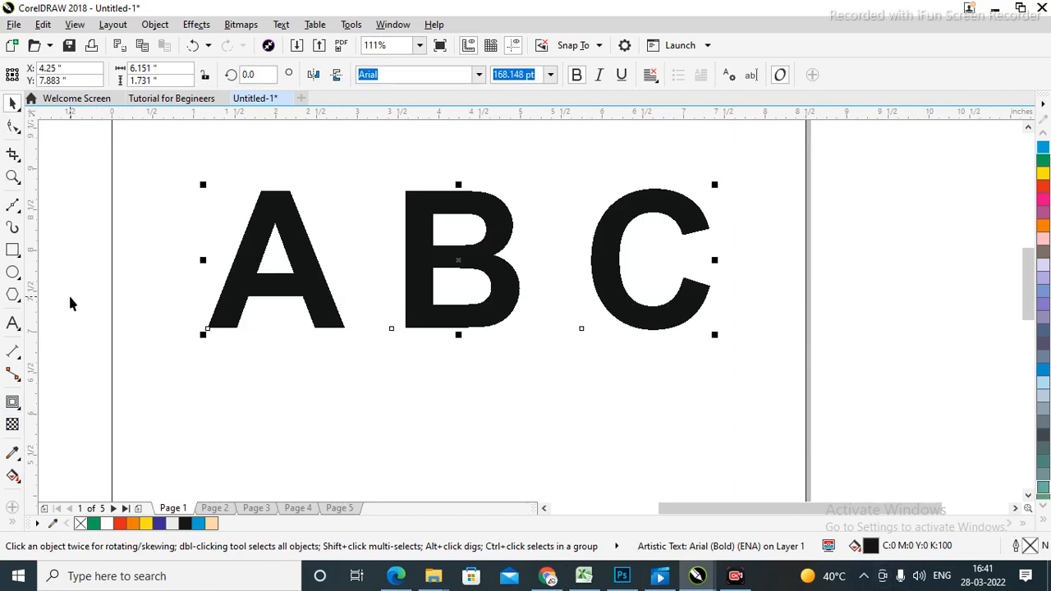
{"action": "key", "text": "ctrl+F9"}
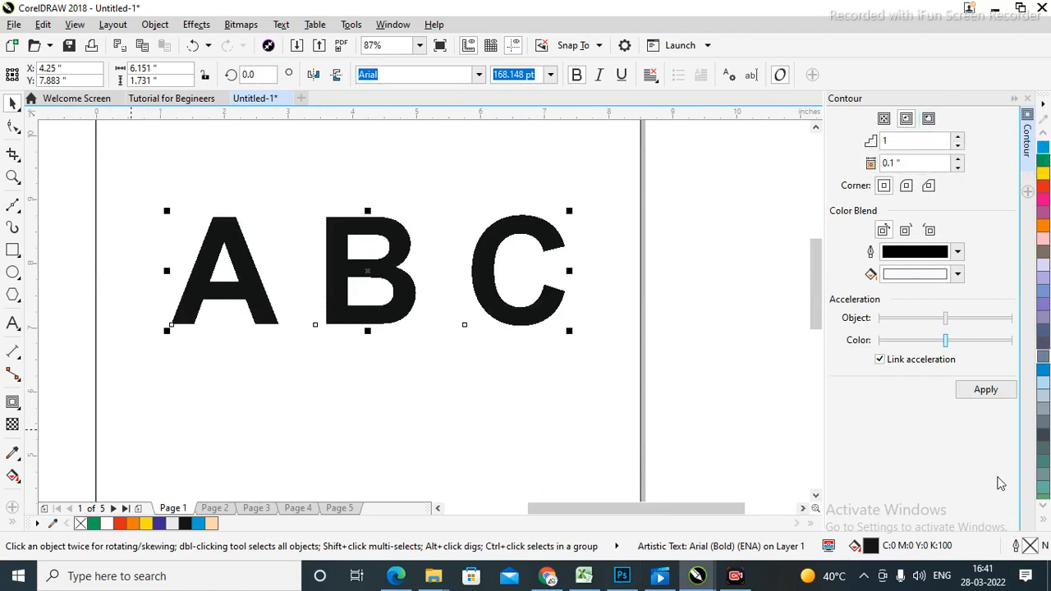
{"action": "left_click", "coordinate": [703, 321]}
{"action": "left_click", "coordinate": [502, 313]}
{"action": "left_click", "coordinate": [690, 270]}
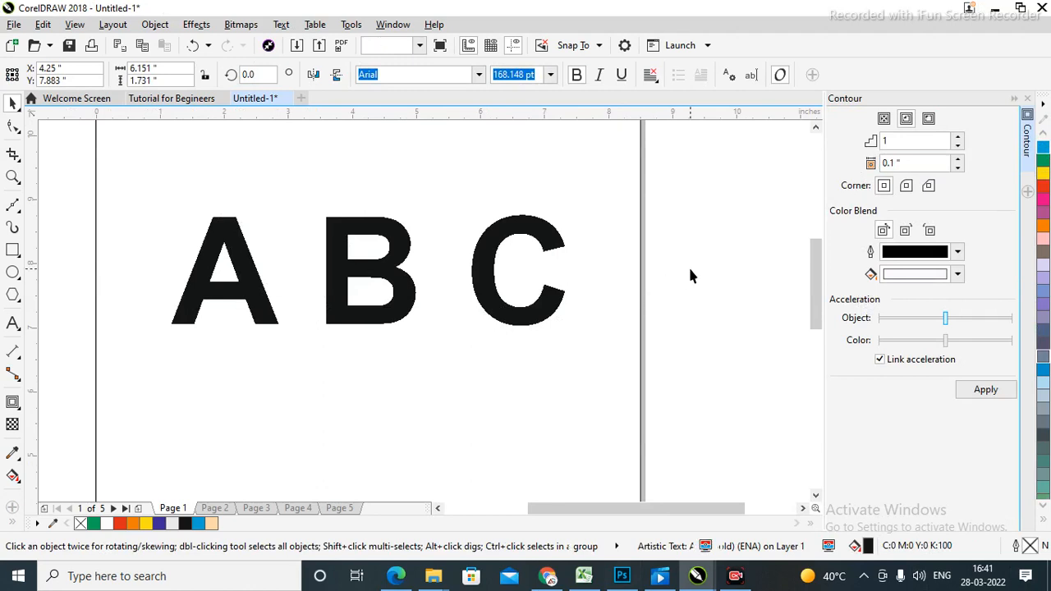
{"action": "left_click", "coordinate": [495, 305]}
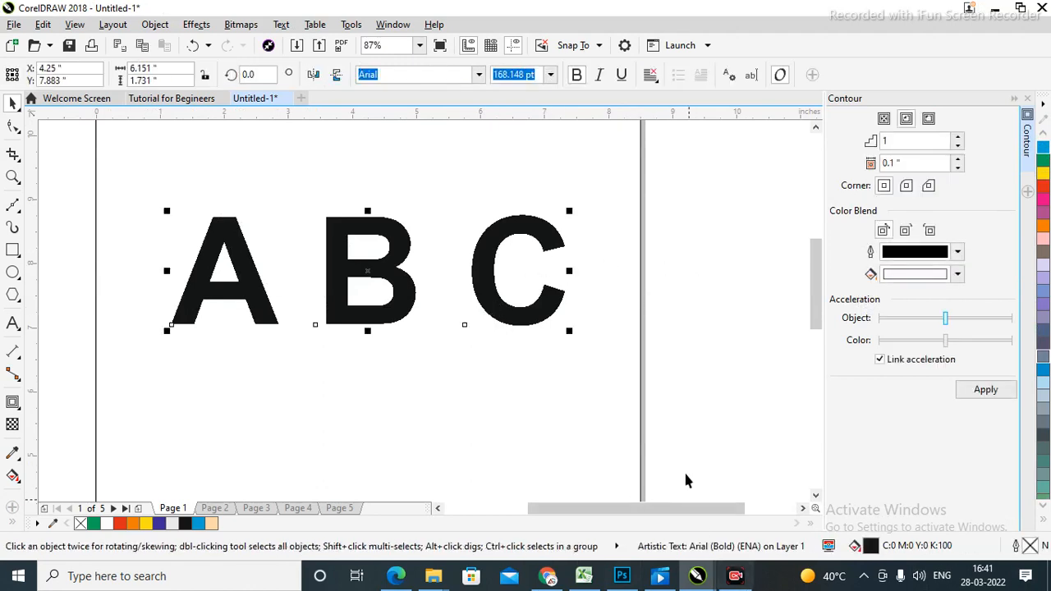
{"action": "left_click", "coordinate": [687, 230]}
{"action": "left_click", "coordinate": [498, 305]}
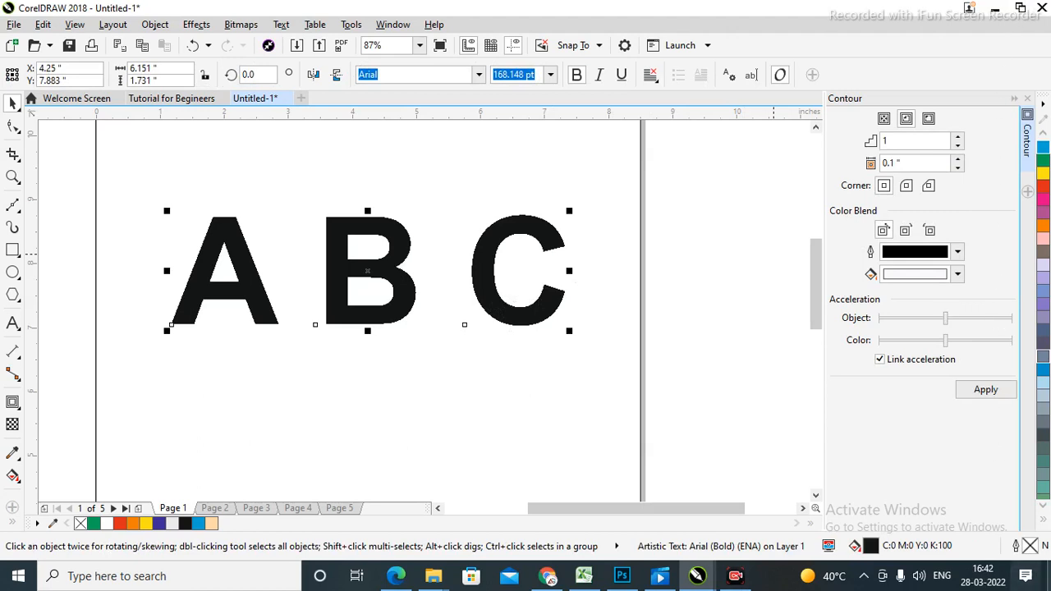
{"action": "left_click", "coordinate": [744, 294]}
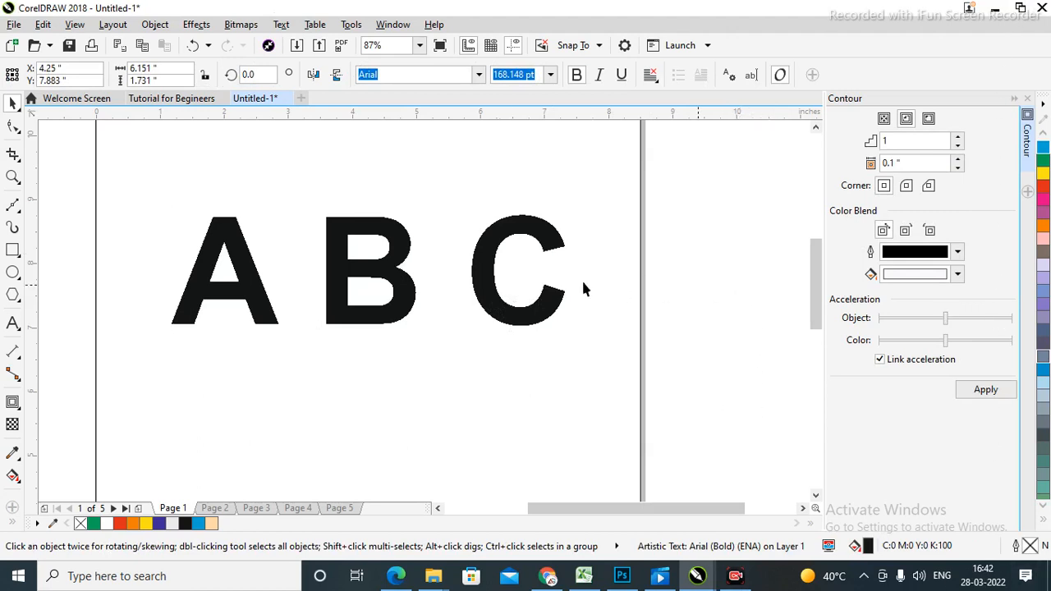
{"action": "left_click", "coordinate": [402, 302]}
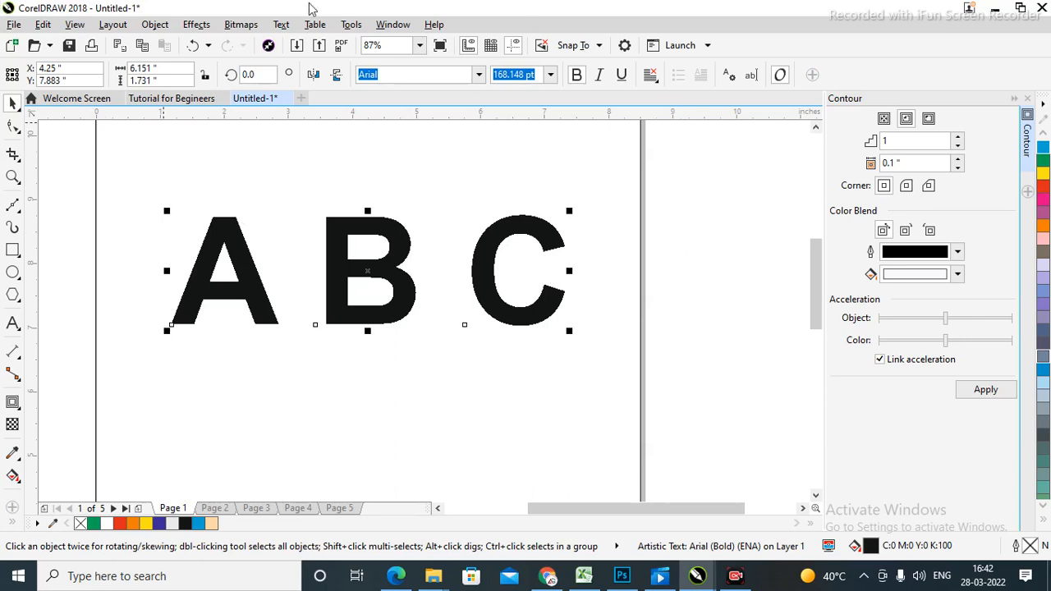
{"action": "left_click", "coordinate": [679, 210]}
{"action": "left_click", "coordinate": [496, 299]}
{"action": "key", "text": "z"}
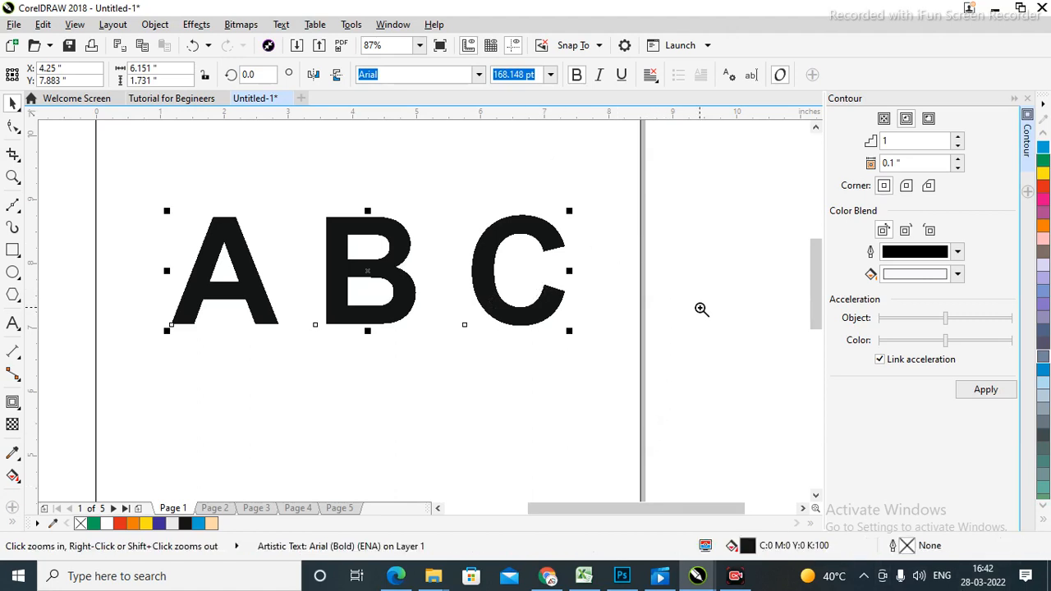
{"action": "left_click_drag", "start_coordinate": [166, 189], "coordinate": [609, 369]}
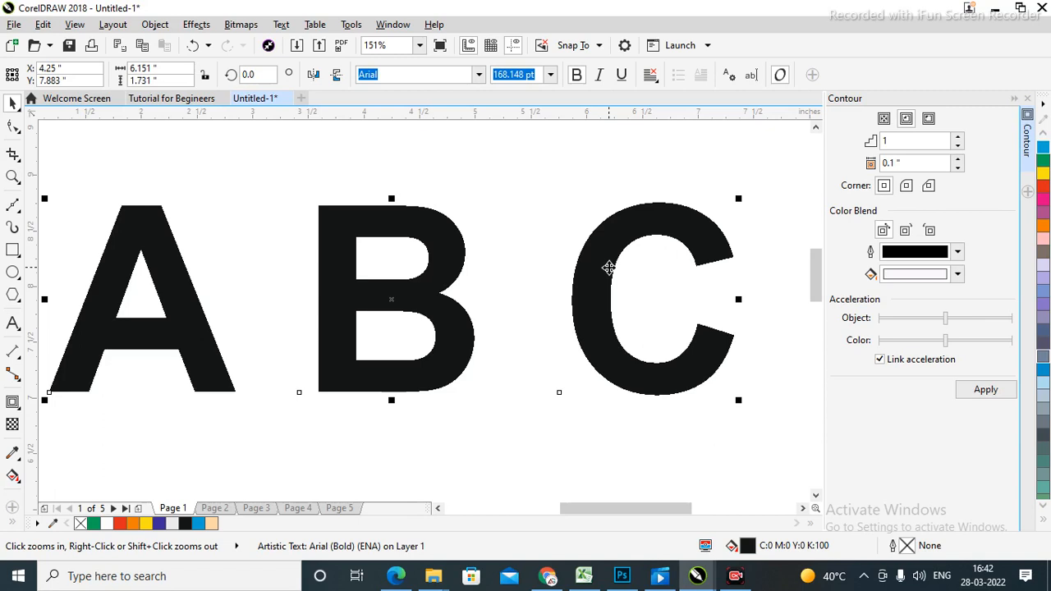
{"action": "left_click_drag", "start_coordinate": [591, 281], "coordinate": [585, 222]}
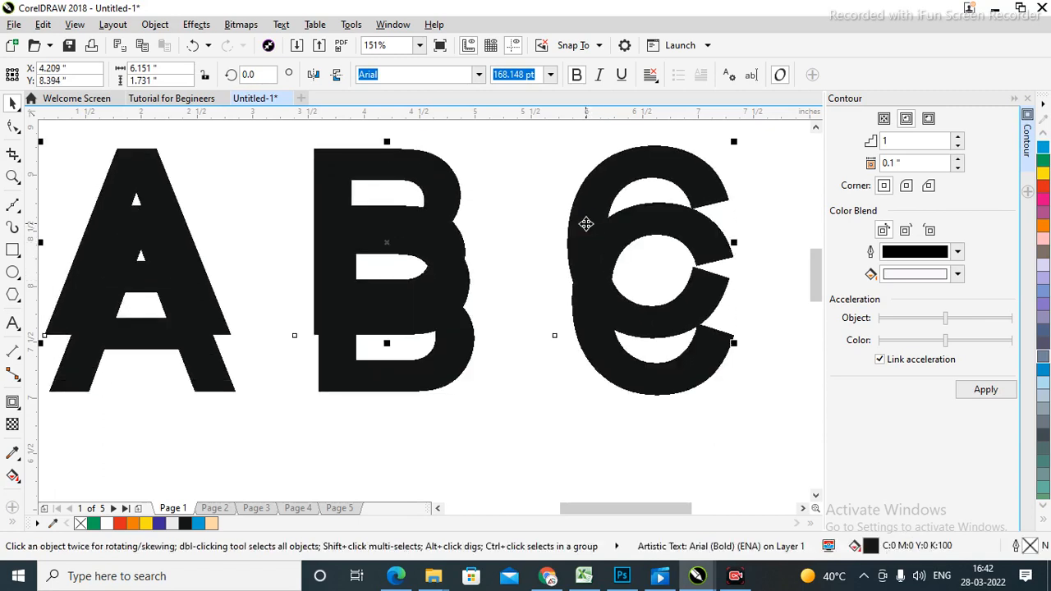
{"action": "key", "text": "ctrl+z"}
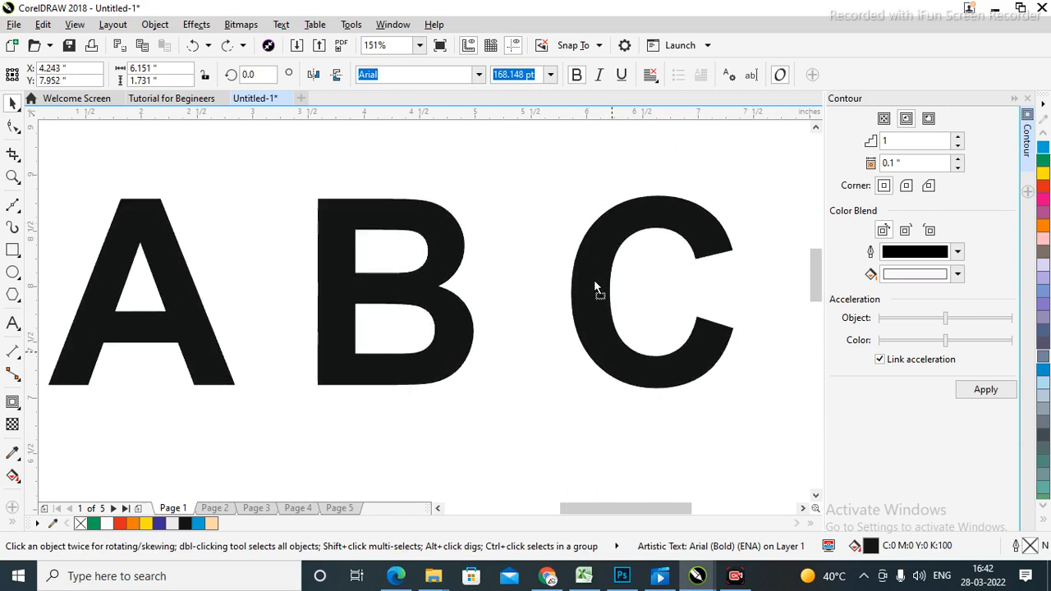
{"action": "scroll", "coordinate": [600, 305], "scroll_direction": "down", "scroll_amount": 3}
{"action": "right_click", "coordinate": [588, 240]}
{"action": "key", "text": "ctrl+z"}
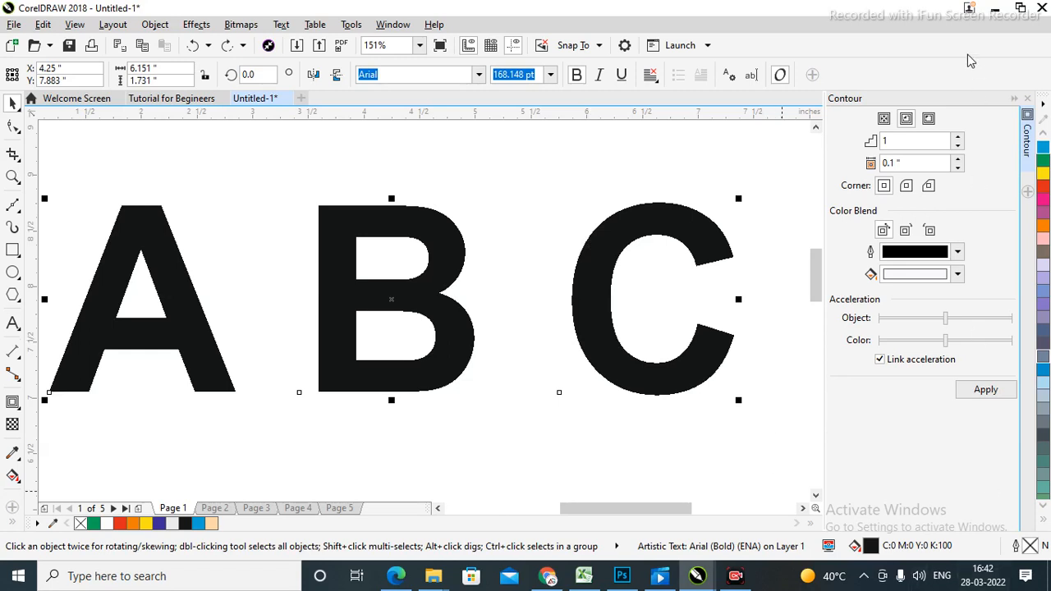
{"action": "left_click", "coordinate": [885, 119]}
{"action": "left_click", "coordinate": [906, 118]}
Apply an outside contour with purple (C64 M98) fill to the A B C letters.
{"action": "left_click", "coordinate": [930, 119]}
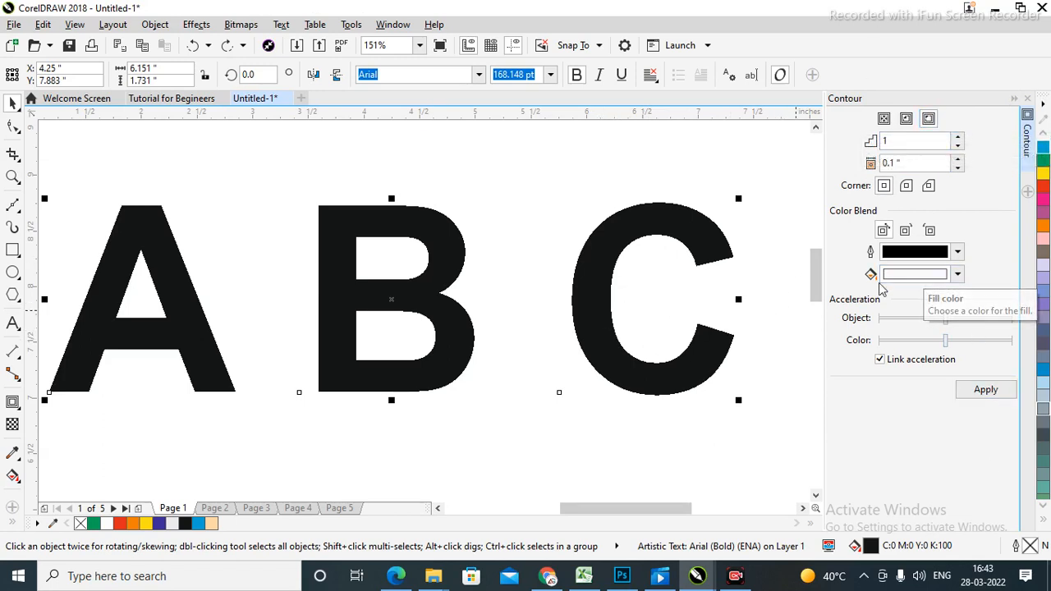
{"action": "left_click", "coordinate": [921, 276]}
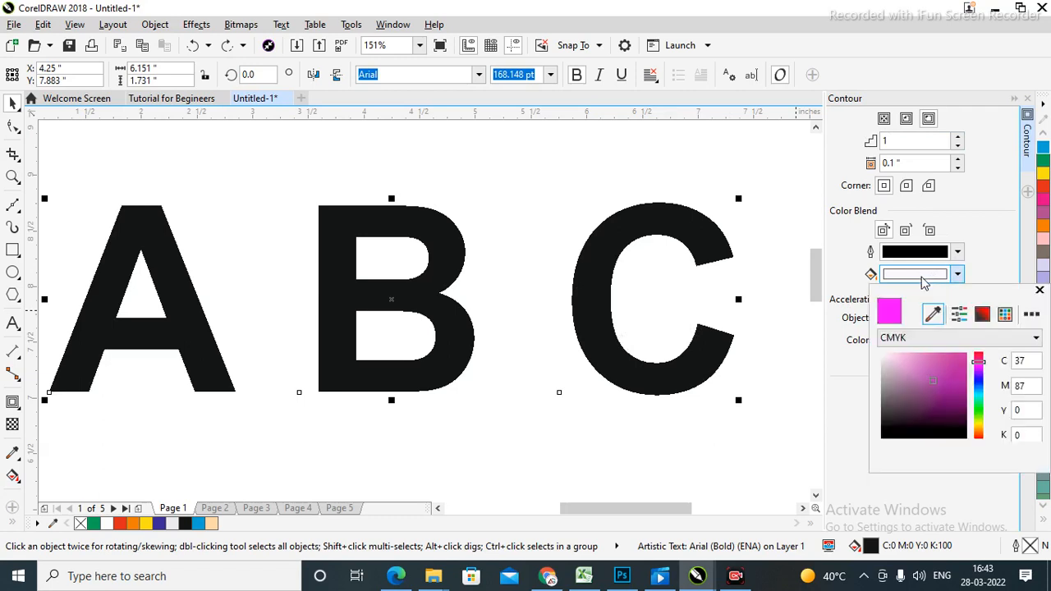
{"action": "left_click", "coordinate": [960, 363]}
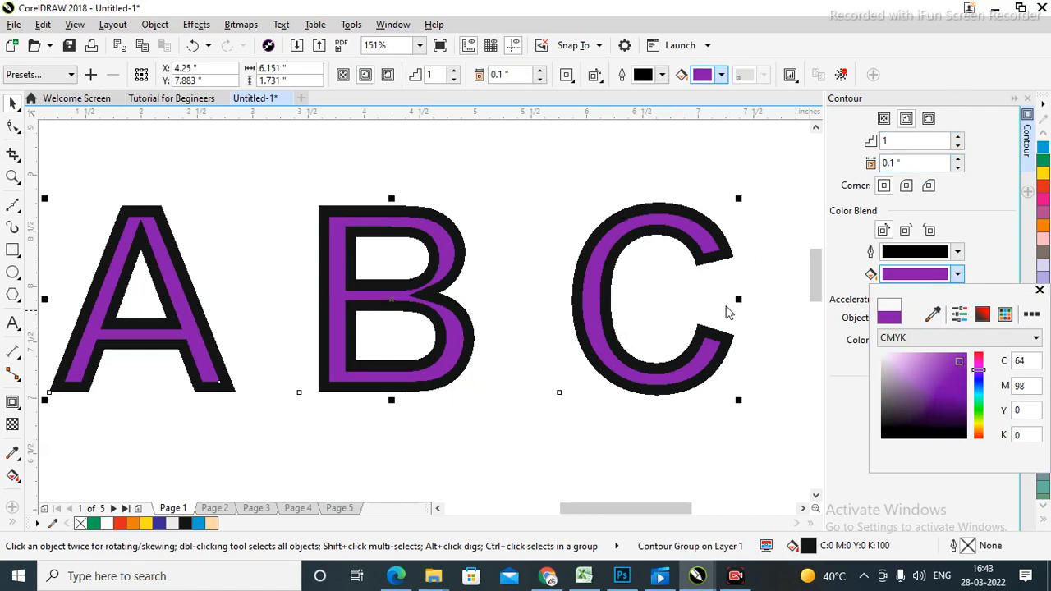
{"action": "left_click", "coordinate": [996, 260]}
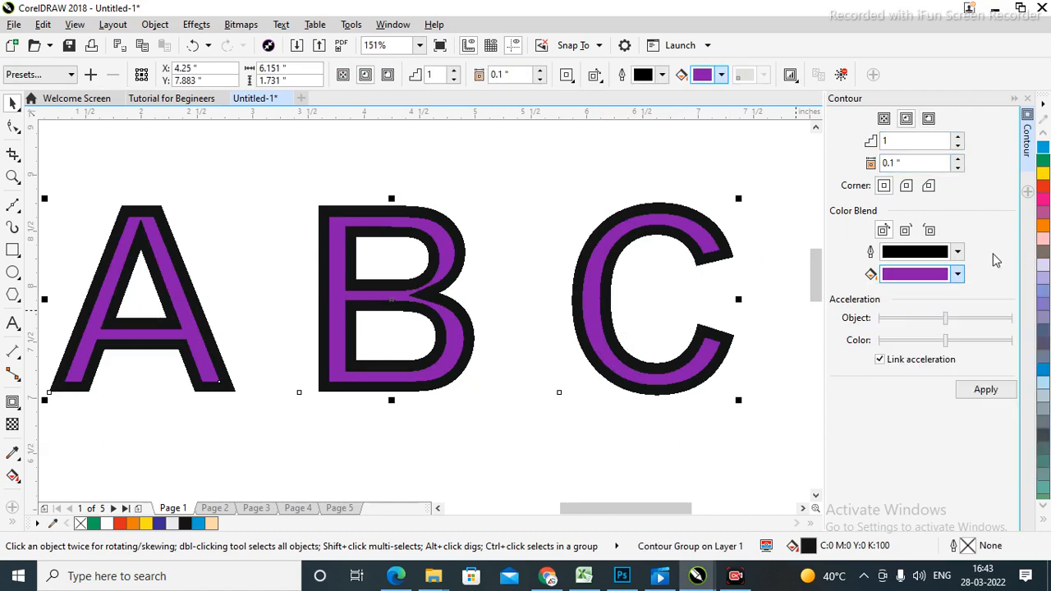
{"action": "left_click", "coordinate": [983, 391]}
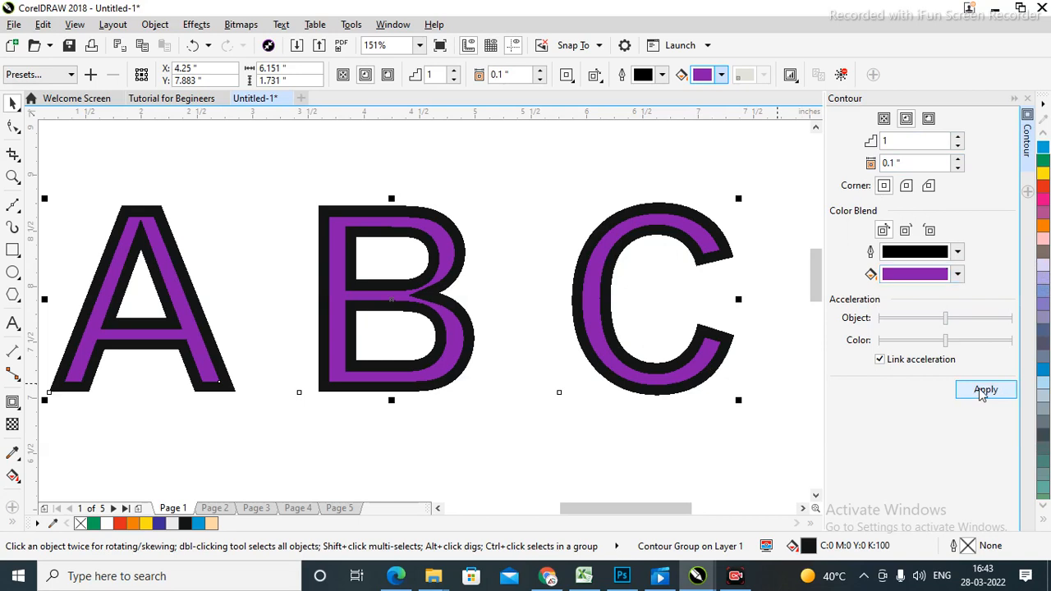
{"action": "left_click", "coordinate": [695, 447]}
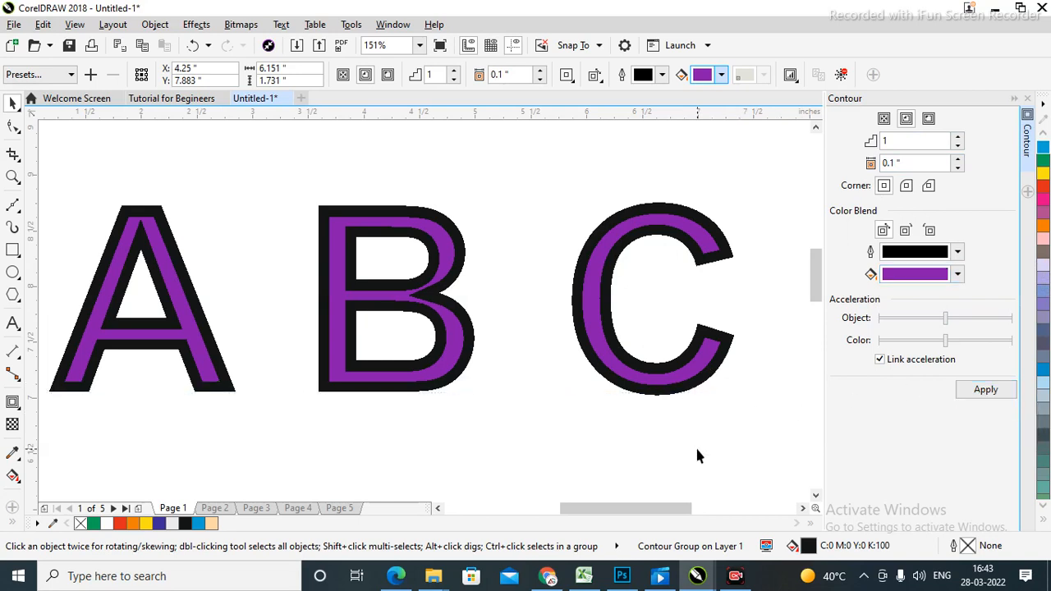
{"action": "left_click", "coordinate": [668, 382]}
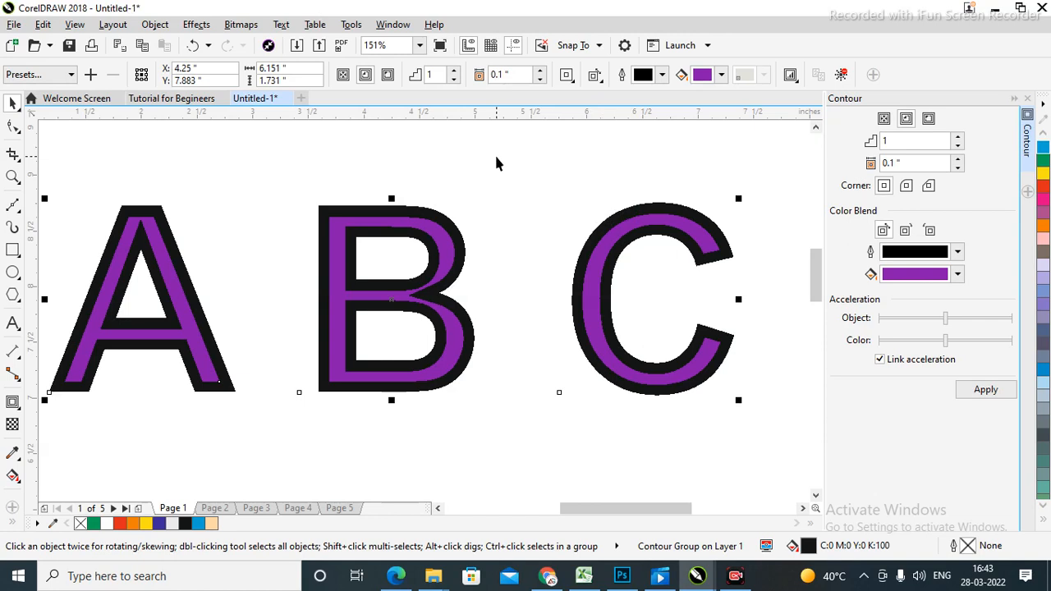
{"action": "left_click", "coordinate": [987, 391]}
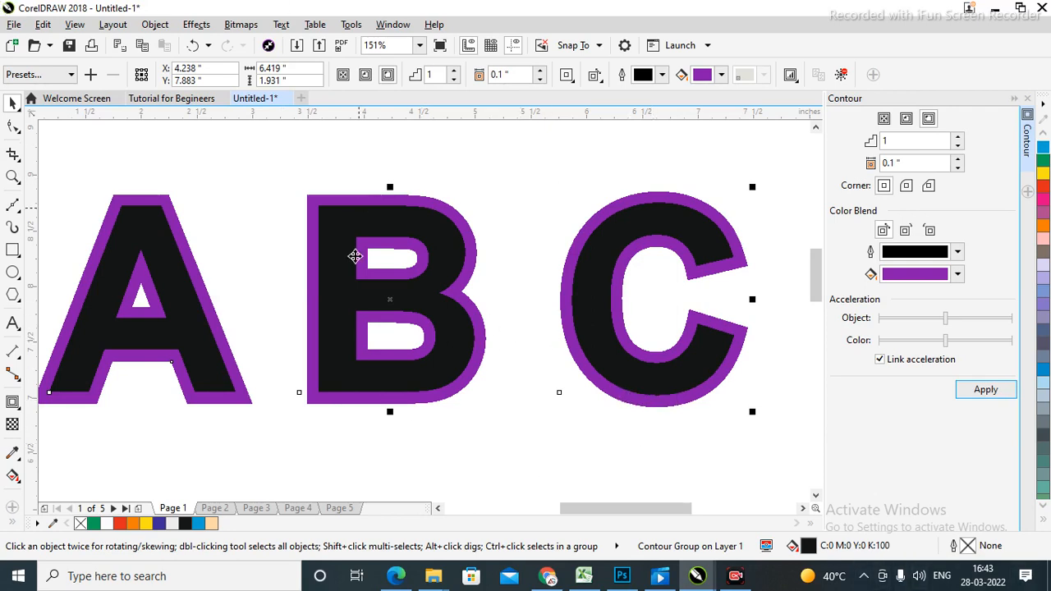
Break the contour group apart and move the purple contour and black letters apart.
{"action": "left_click", "coordinate": [154, 27]}
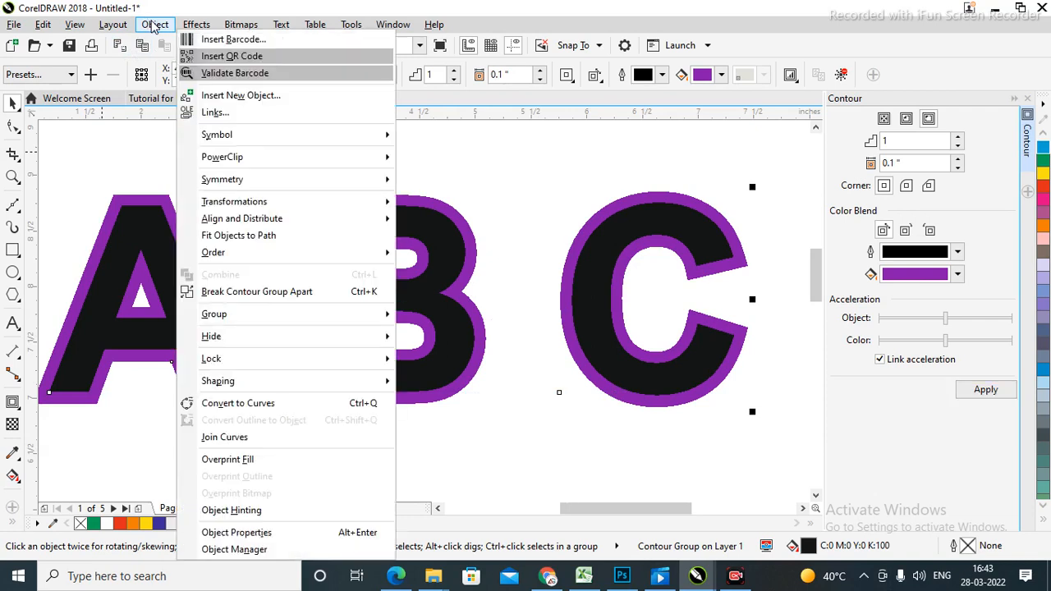
{"action": "left_click", "coordinate": [247, 291]}
{"action": "scroll", "coordinate": [460, 312], "scroll_direction": "down", "scroll_amount": 2}
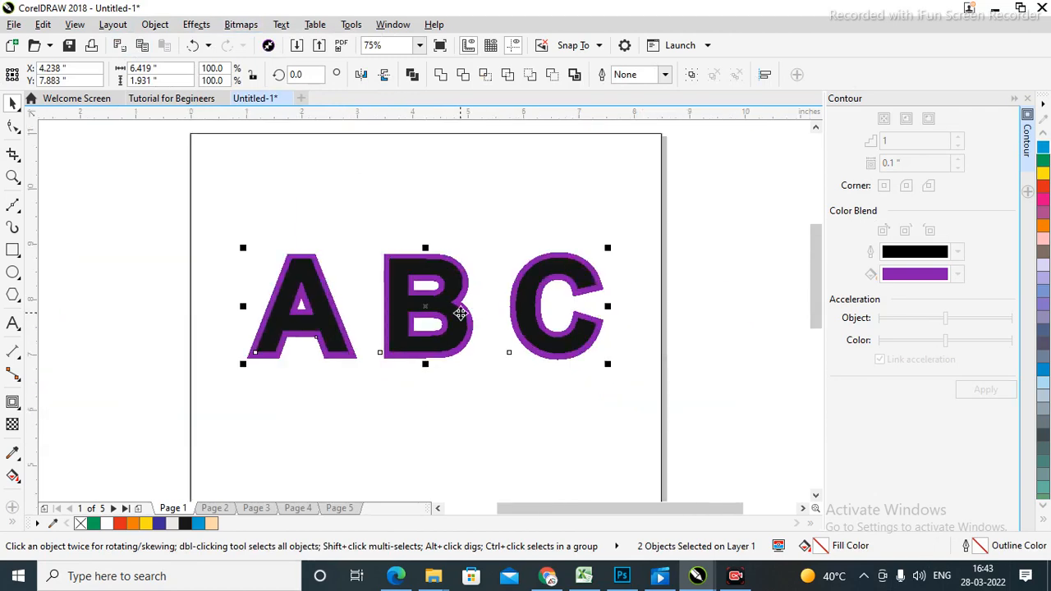
{"action": "left_click", "coordinate": [690, 337]}
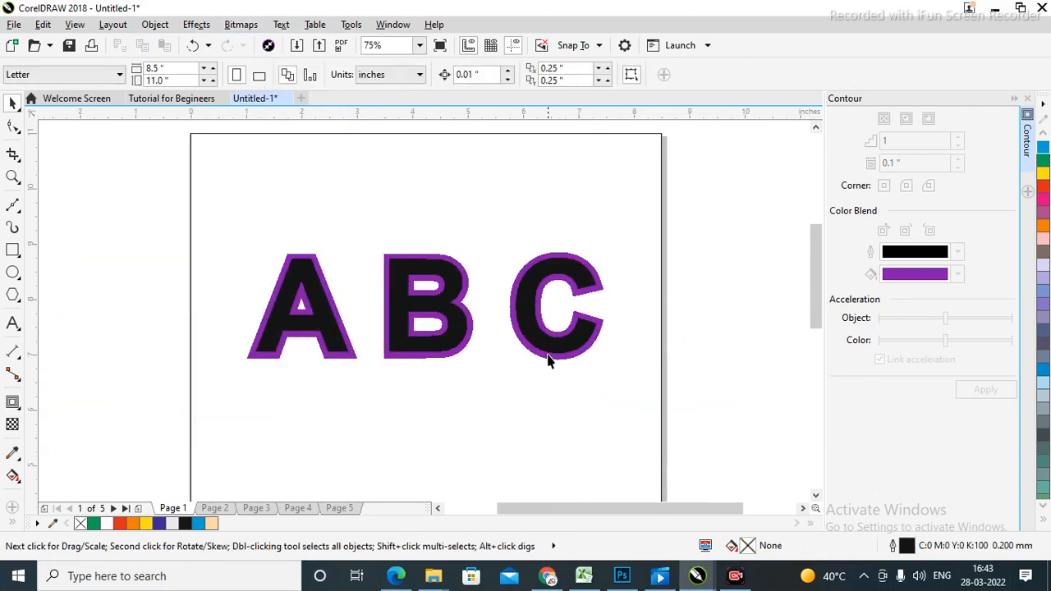
{"action": "left_click_drag", "start_coordinate": [548, 361], "coordinate": [555, 240]}
{"action": "left_click", "coordinate": [682, 317]}
{"action": "left_click_drag", "start_coordinate": [449, 333], "coordinate": [447, 381]}
Select the purple A B C contour shape and delete it.
{"action": "left_click_drag", "start_coordinate": [461, 191], "coordinate": [467, 247]}
{"action": "left_click", "coordinate": [716, 353]}
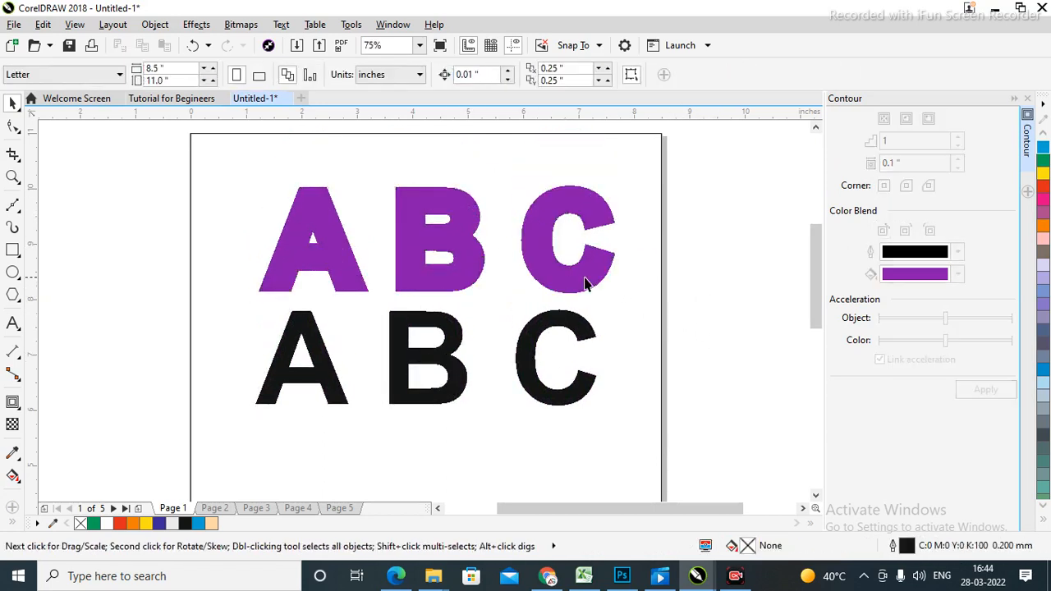
{"action": "left_click", "coordinate": [586, 281]}
{"action": "left_click", "coordinate": [703, 322]}
{"action": "left_click", "coordinate": [602, 279]}
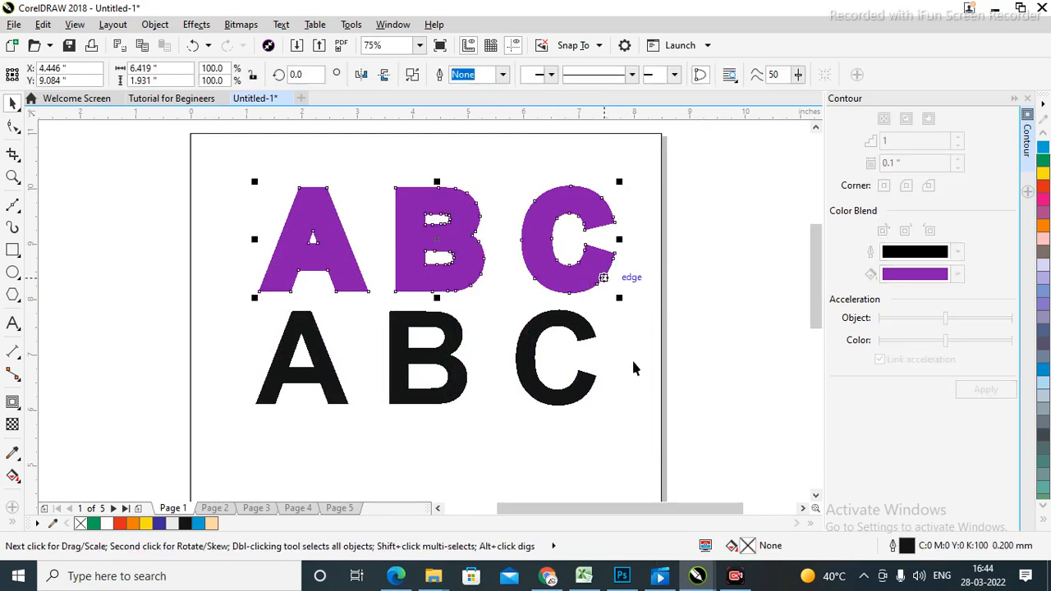
{"action": "left_click", "coordinate": [599, 235]}
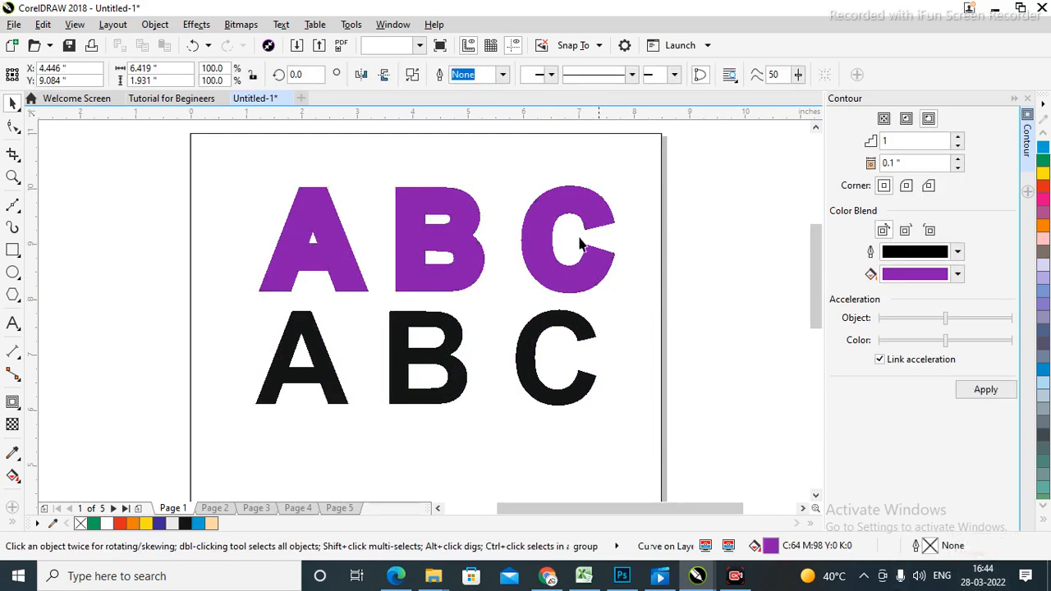
{"action": "left_click", "coordinate": [545, 280]}
{"action": "key", "text": "Delete"}
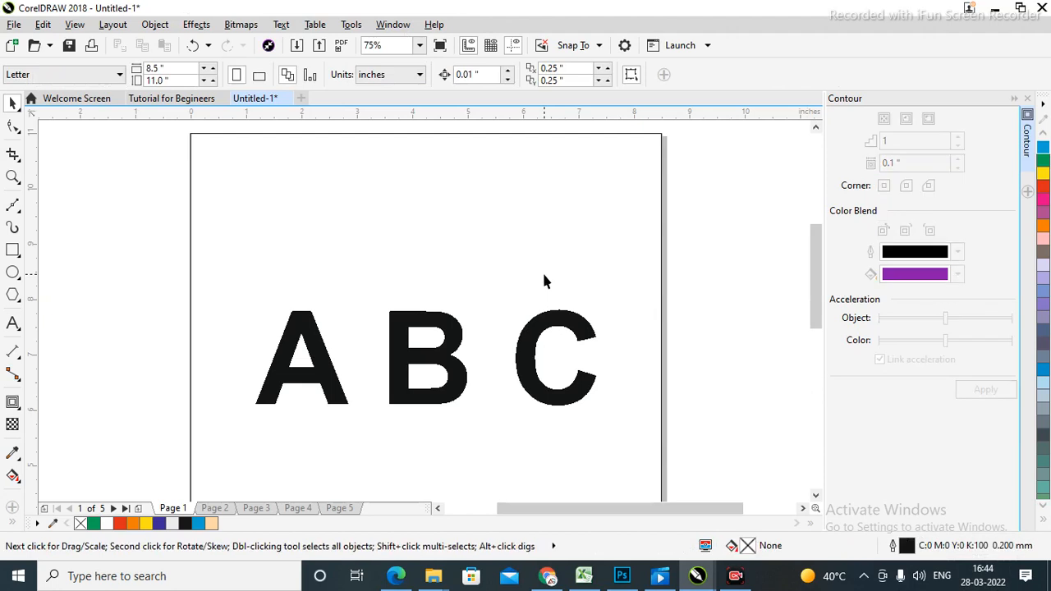
Apply a purple inside contour to the A B C text and zoom in on the letters.
{"action": "left_click", "coordinate": [535, 396]}
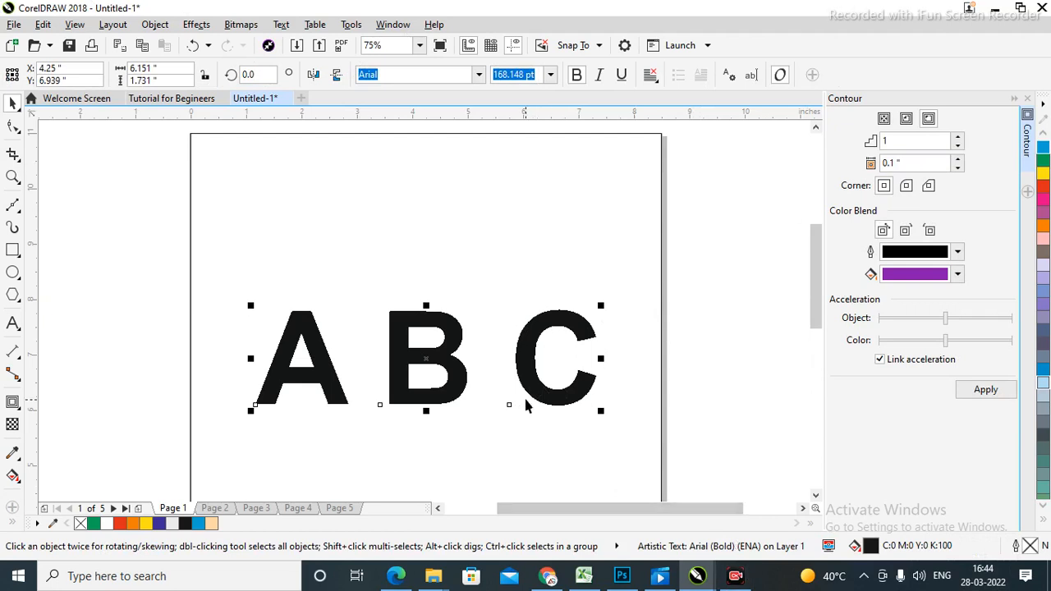
{"action": "left_click", "coordinate": [701, 299]}
{"action": "left_click", "coordinate": [540, 386]}
{"action": "left_click", "coordinate": [908, 122]}
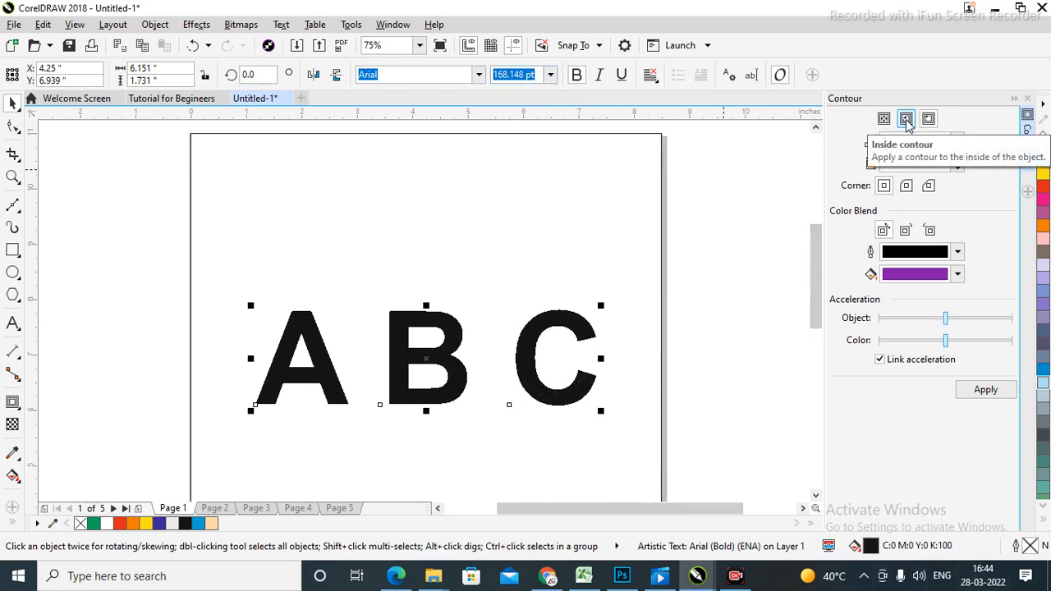
{"action": "left_click", "coordinate": [986, 391]}
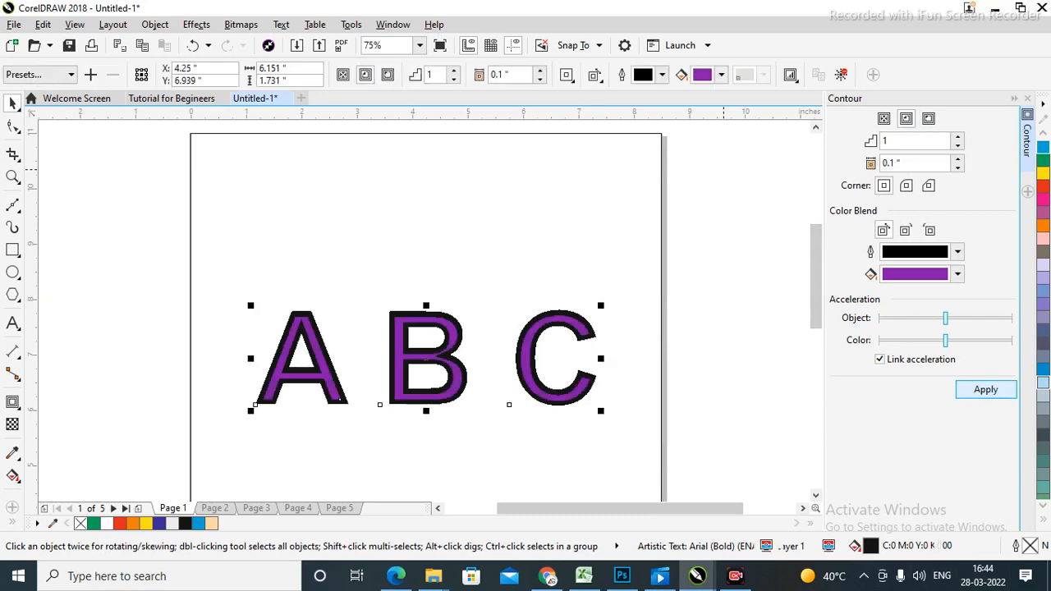
{"action": "key", "text": "z"}
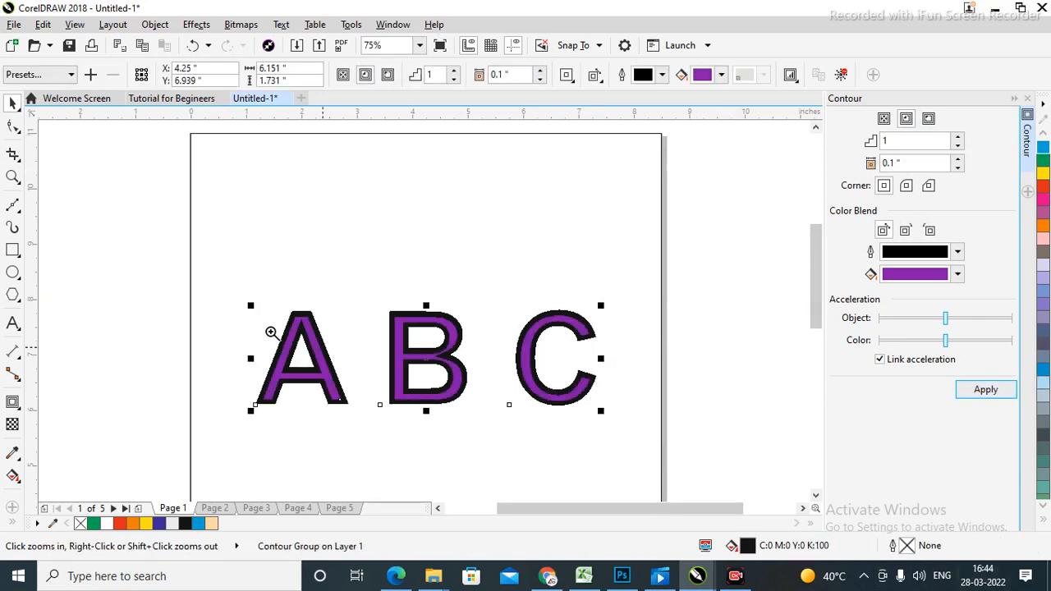
{"action": "left_click_drag", "start_coordinate": [235, 292], "coordinate": [702, 442]}
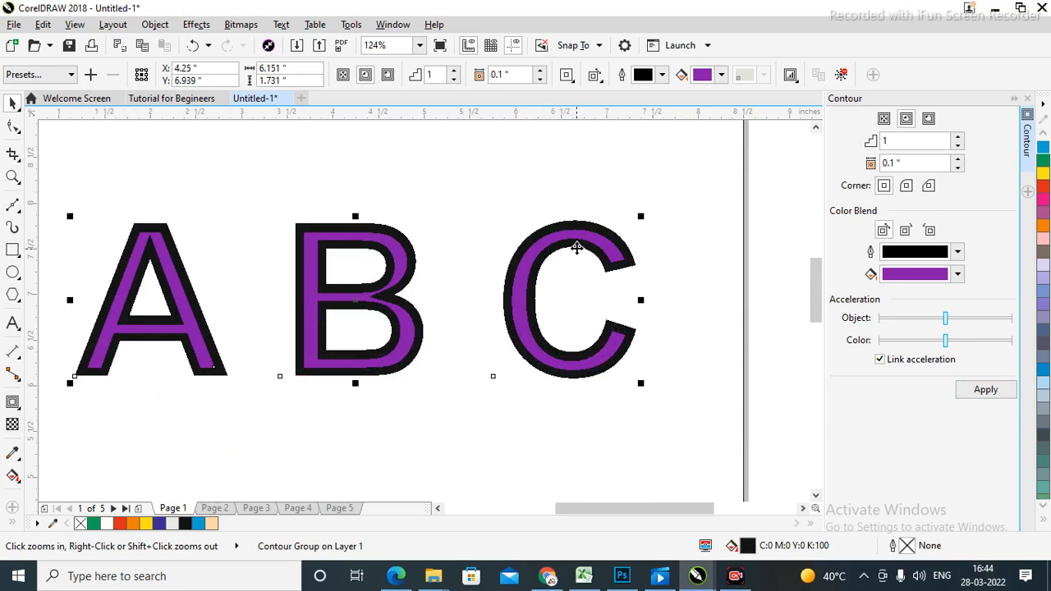
{"action": "key", "text": "space"}
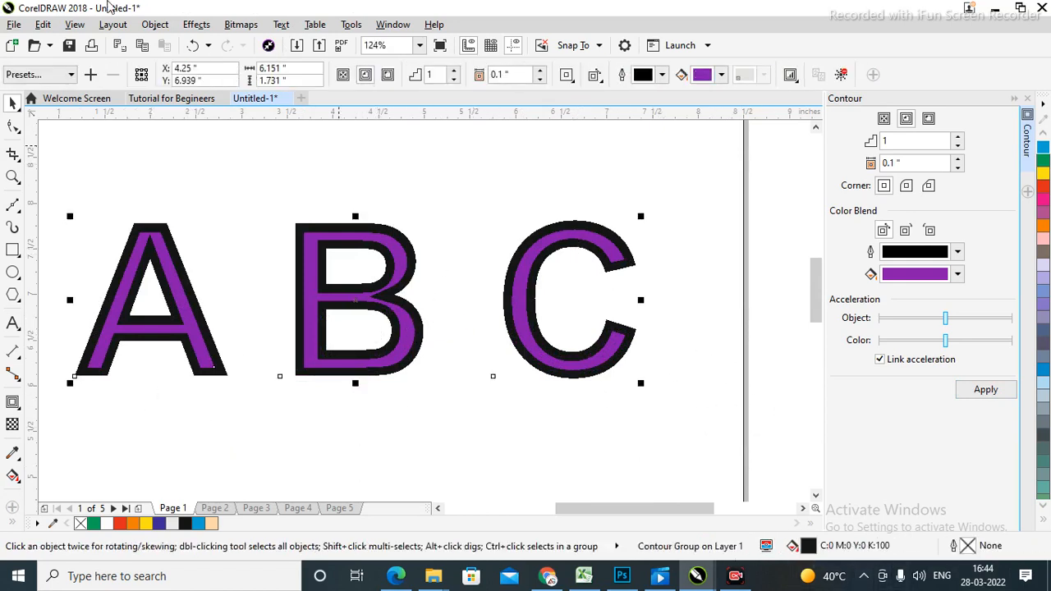
{"action": "left_click", "coordinate": [155, 25]}
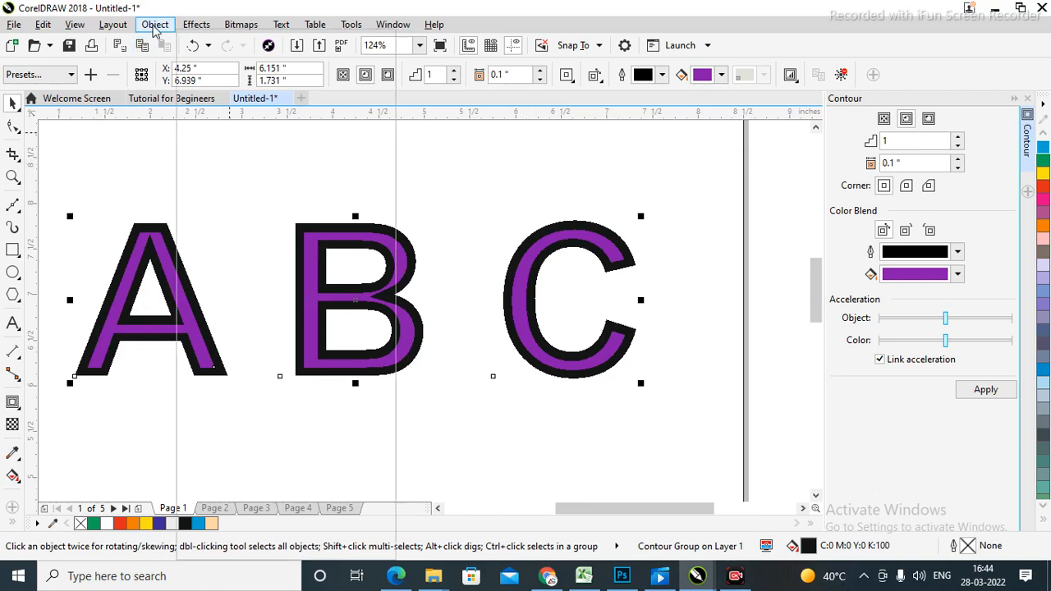
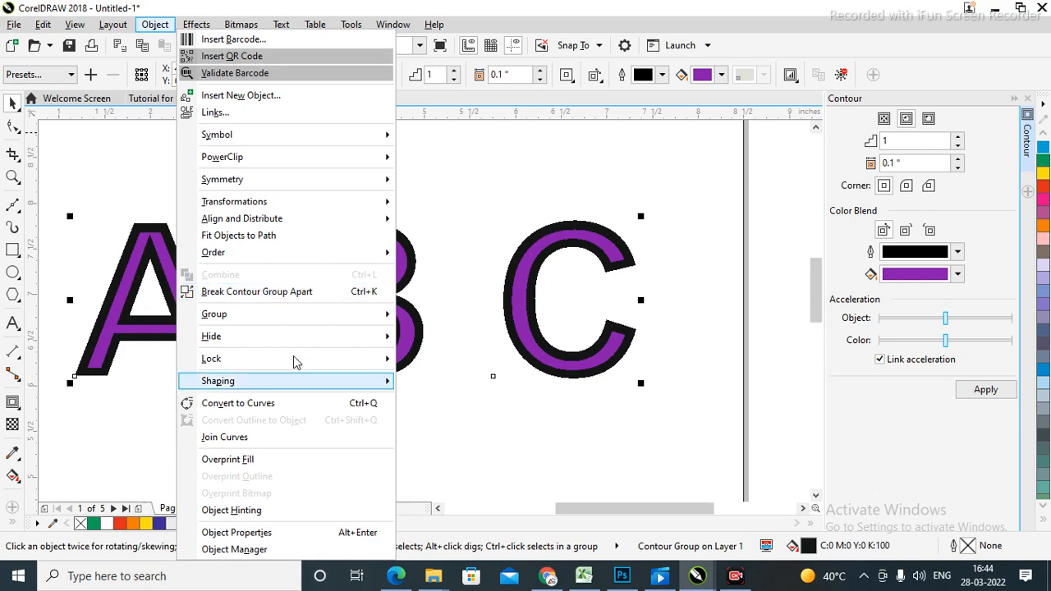
Break the contour group apart and move the black ABC letters below the purple copy.
{"action": "left_click", "coordinate": [259, 292]}
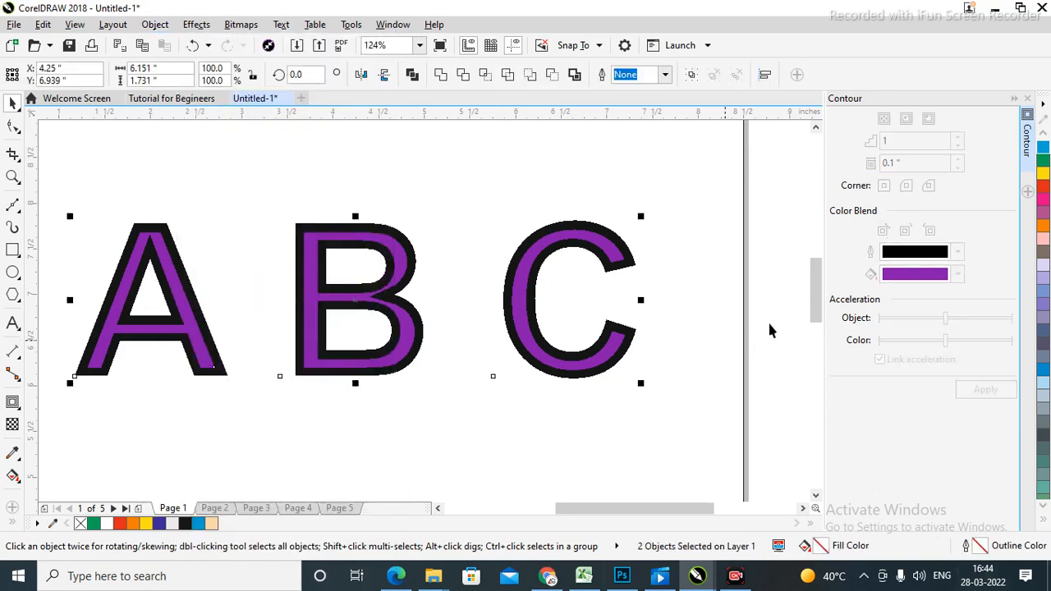
{"action": "left_click", "coordinate": [784, 291]}
{"action": "key", "text": "shift+F4"}
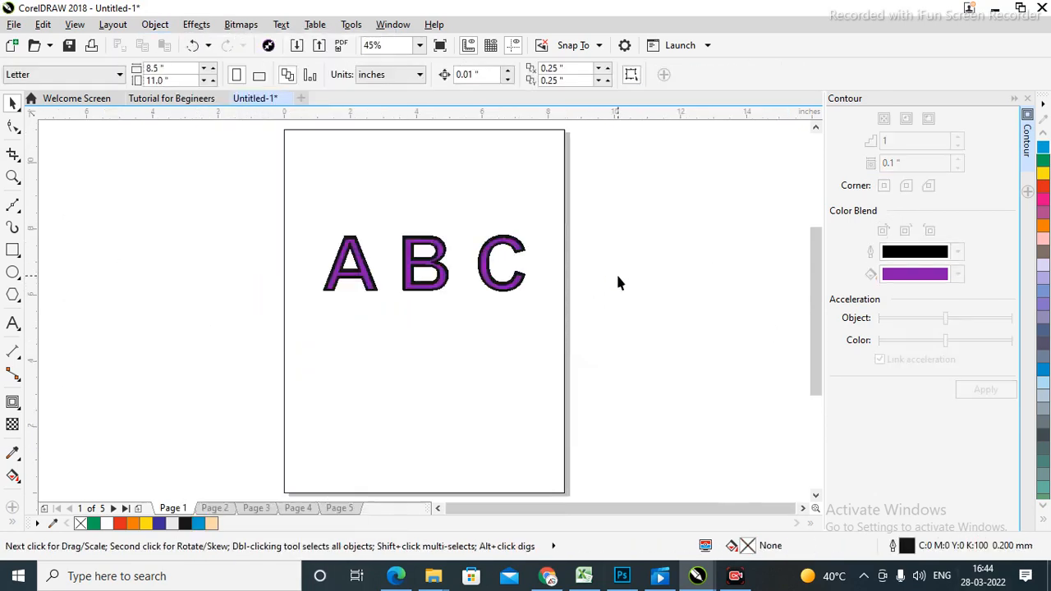
{"action": "left_click", "coordinate": [522, 292]}
{"action": "left_click_drag", "start_coordinate": [522, 293], "coordinate": [532, 359]}
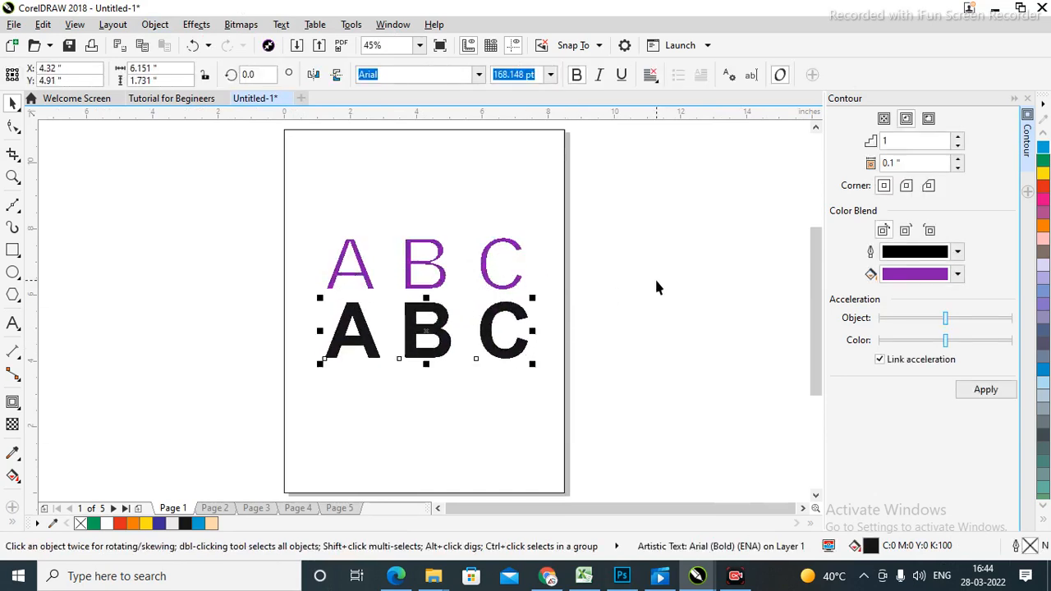
Zoom in on both letter sets and stack the black and purple ABC back together.
{"action": "key", "text": "z"}
{"action": "left_click_drag", "start_coordinate": [246, 189], "coordinate": [663, 416]}
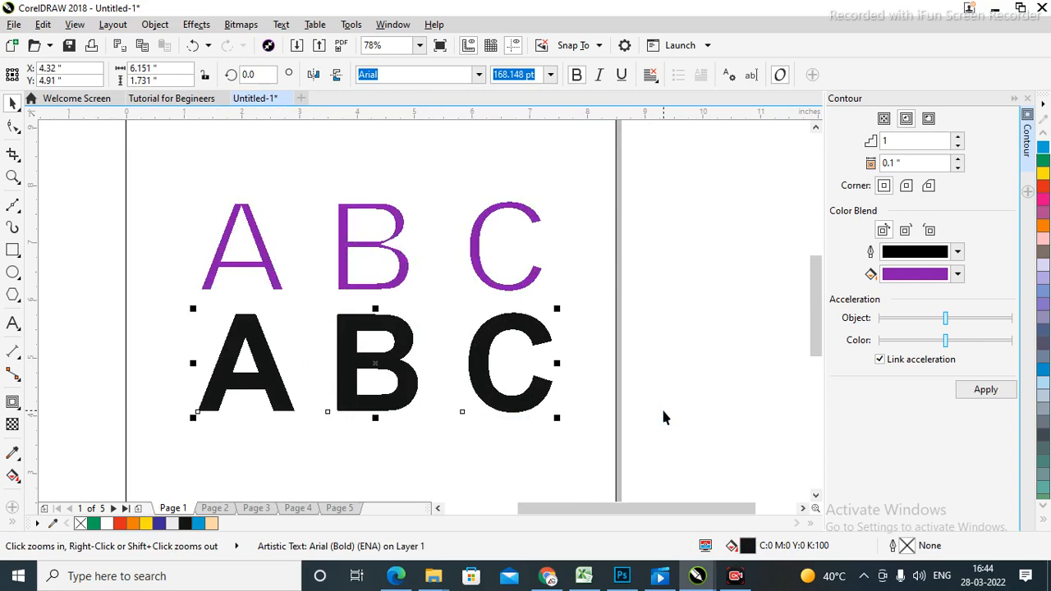
{"action": "key", "text": "space"}
{"action": "left_click_drag", "start_coordinate": [493, 399], "coordinate": [493, 159]}
{"action": "left_click_drag", "start_coordinate": [480, 257], "coordinate": [485, 155]}
Pull the purple letters off the black ABC and fit the whole page in view.
{"action": "key", "text": "shift+F4"}
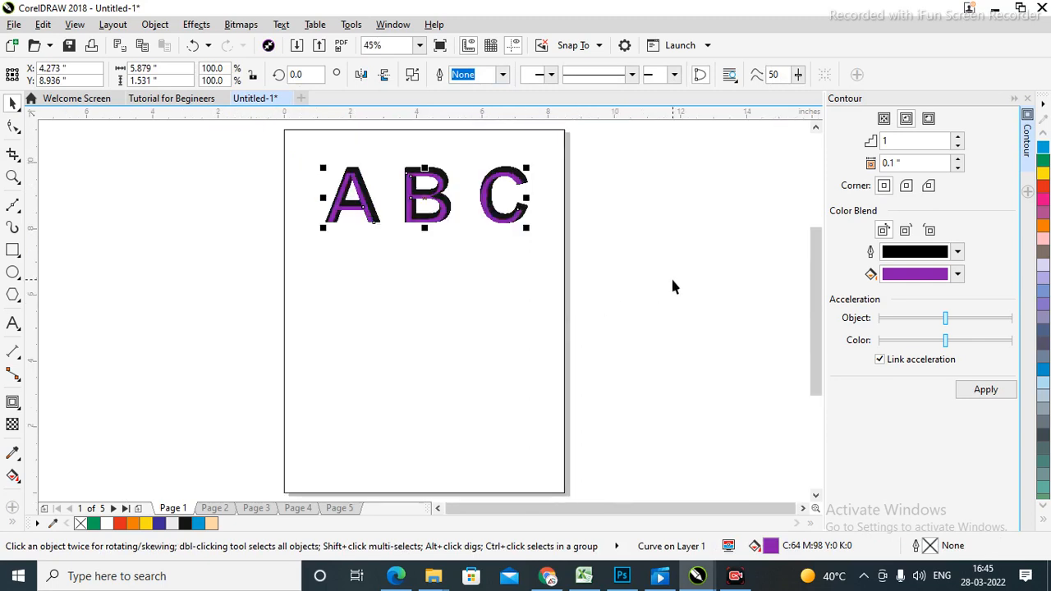
{"action": "key", "text": "space"}
{"action": "left_click_drag", "start_coordinate": [314, 163], "coordinate": [590, 262]}
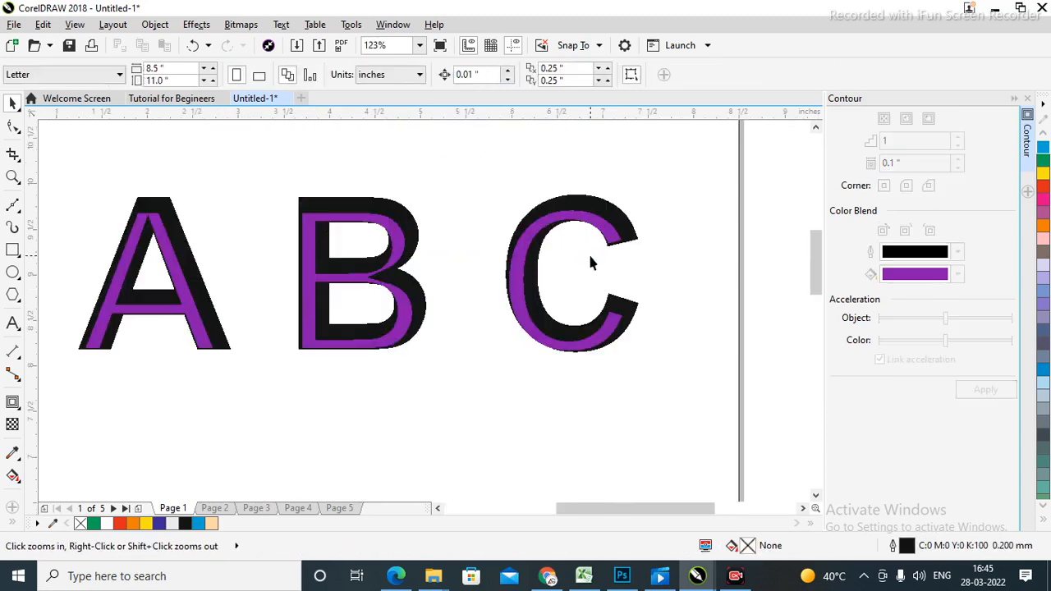
{"action": "key", "text": "space"}
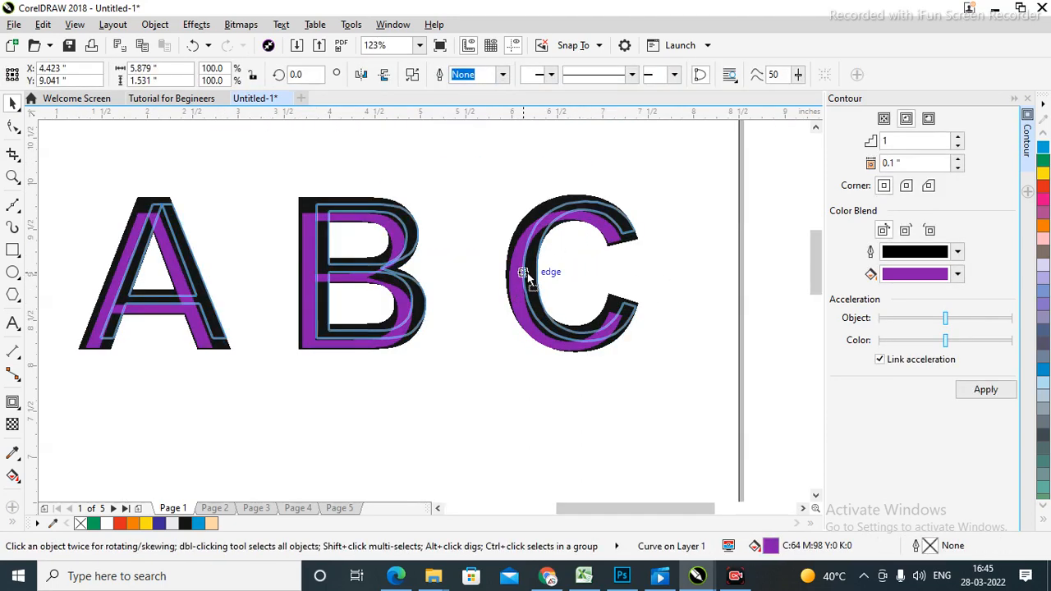
{"action": "left_click_drag", "start_coordinate": [523, 271], "coordinate": [524, 272]}
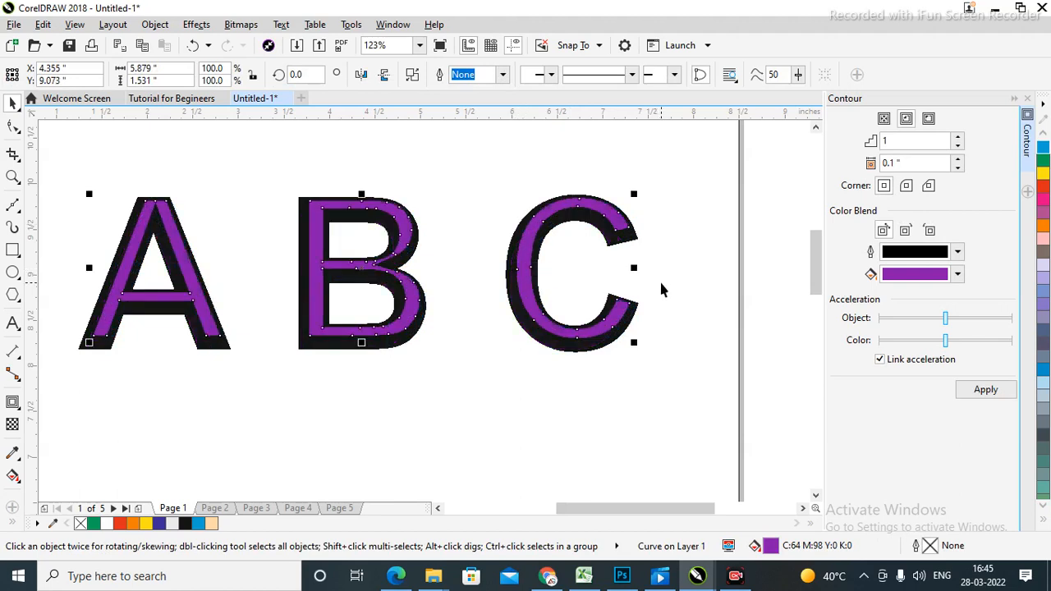
{"action": "left_click", "coordinate": [661, 203]}
{"action": "left_click_drag", "start_coordinate": [621, 227], "coordinate": [746, 468]}
{"action": "key", "text": "Escape"}
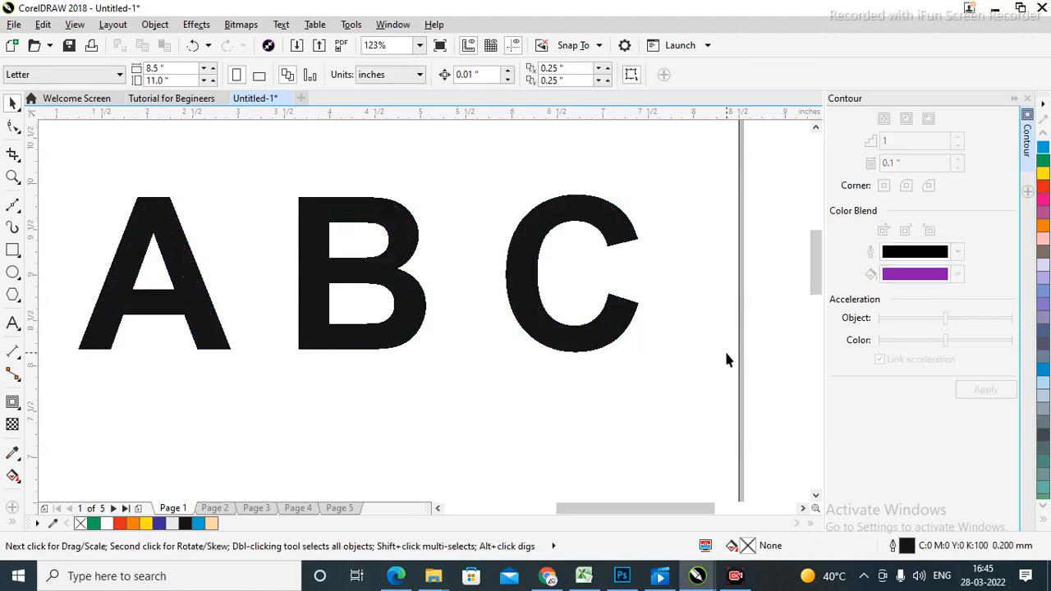
{"action": "key", "text": "shift+F4"}
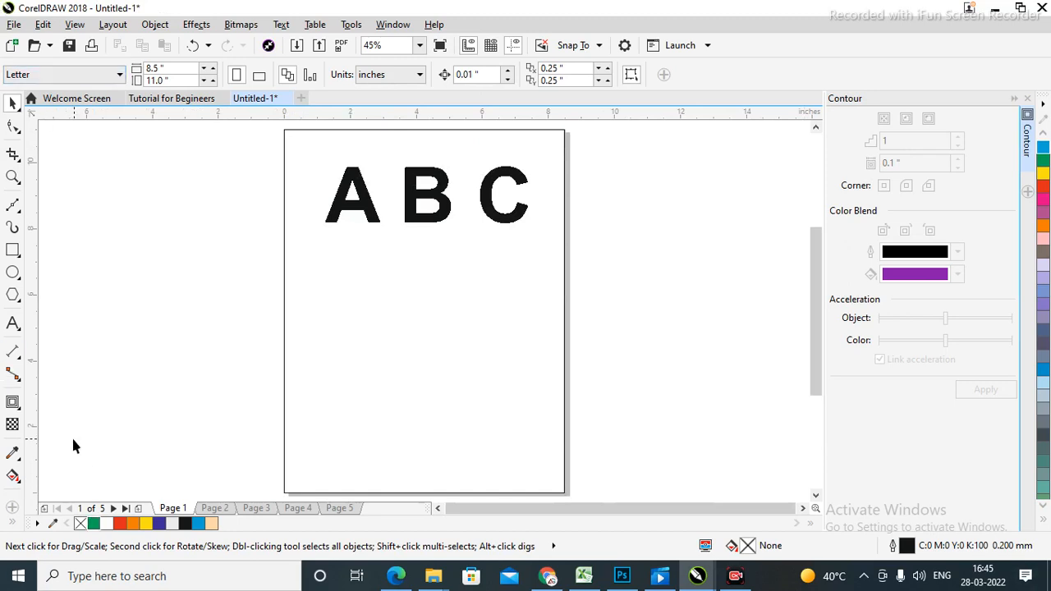
{"action": "left_click", "coordinate": [23, 415]}
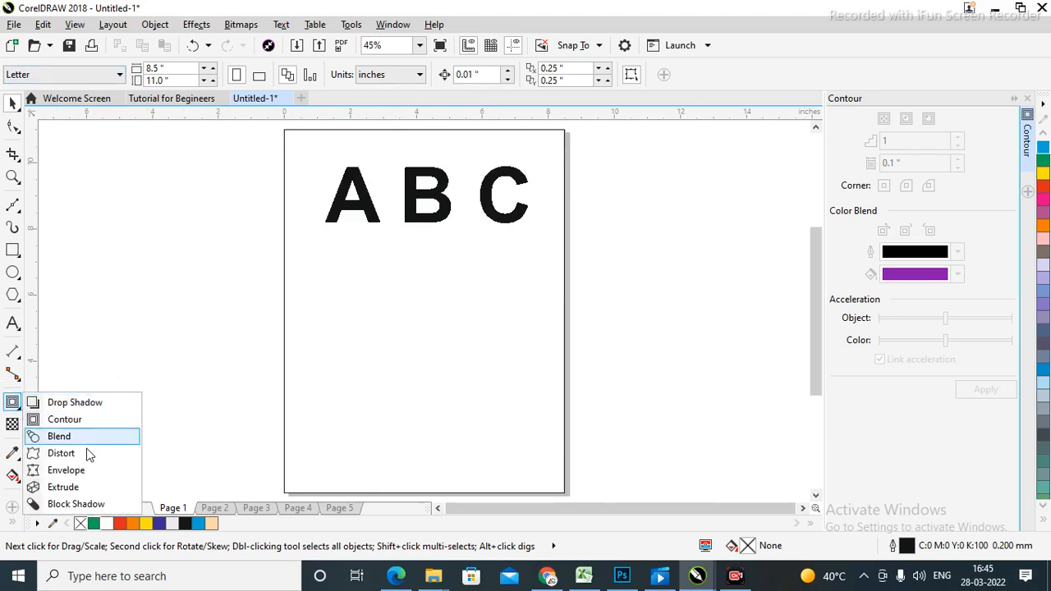
{"action": "left_click", "coordinate": [72, 442]}
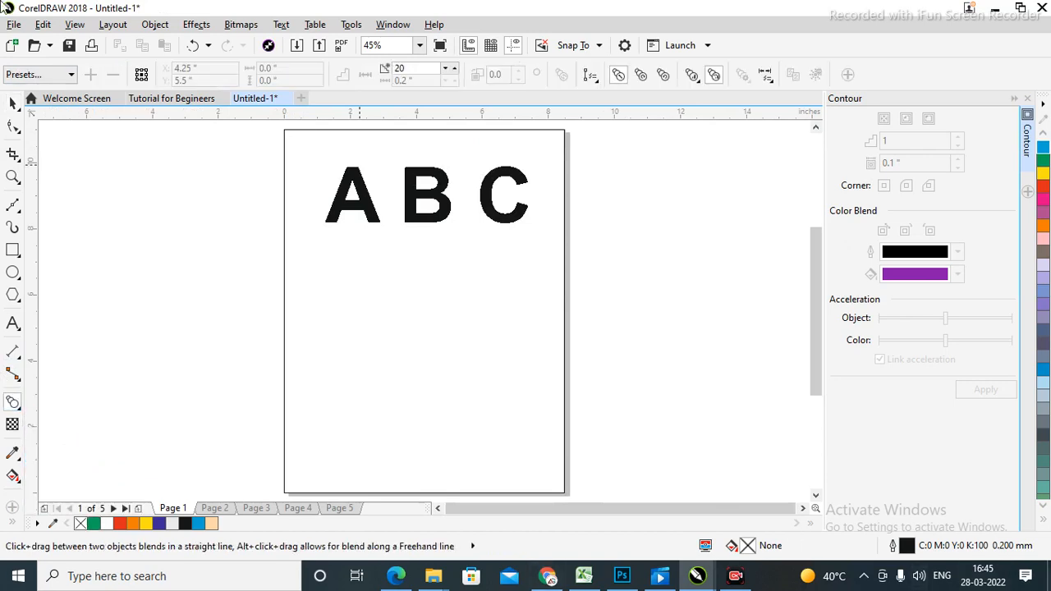
{"action": "left_click", "coordinate": [13, 250]}
{"action": "left_click_drag", "start_coordinate": [310, 293], "coordinate": [316, 300]}
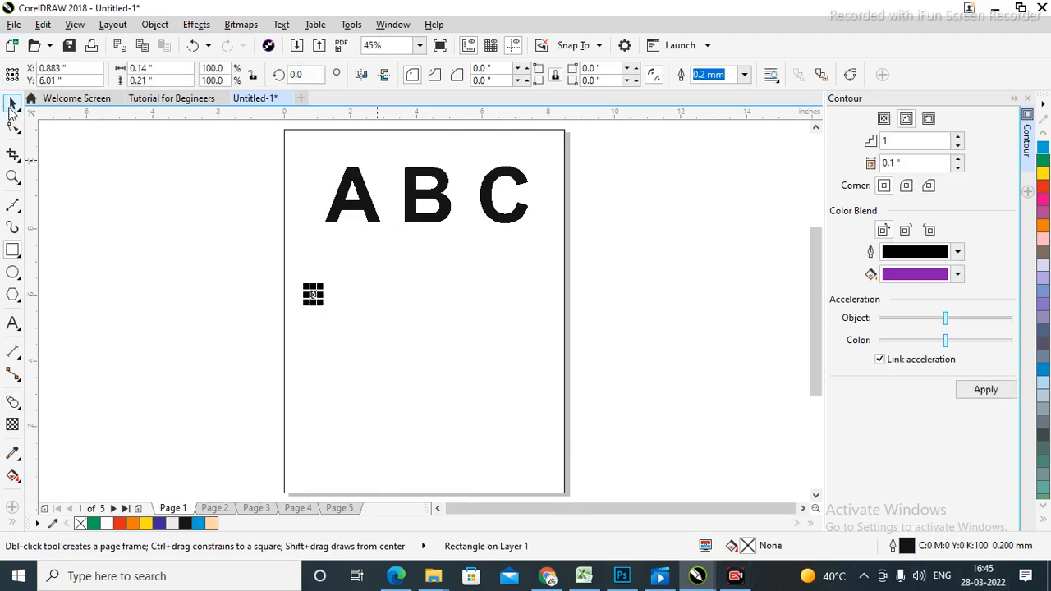
{"action": "left_click", "coordinate": [12, 104]}
{"action": "left_click_drag", "start_coordinate": [313, 294], "coordinate": [532, 263]}
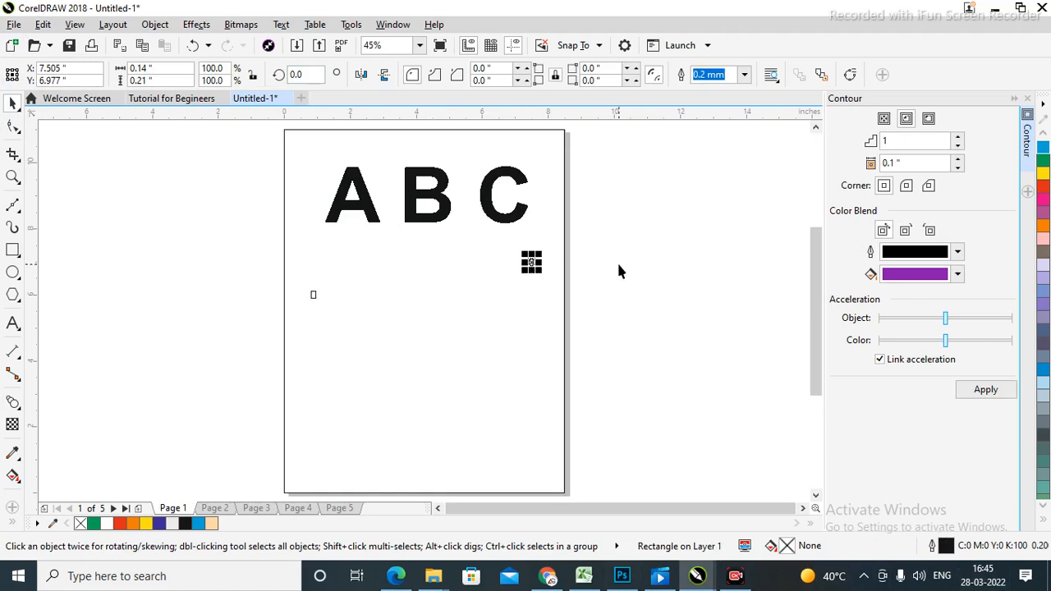
{"action": "key", "text": "z"}
{"action": "left_click_drag", "start_coordinate": [279, 268], "coordinate": [607, 328]}
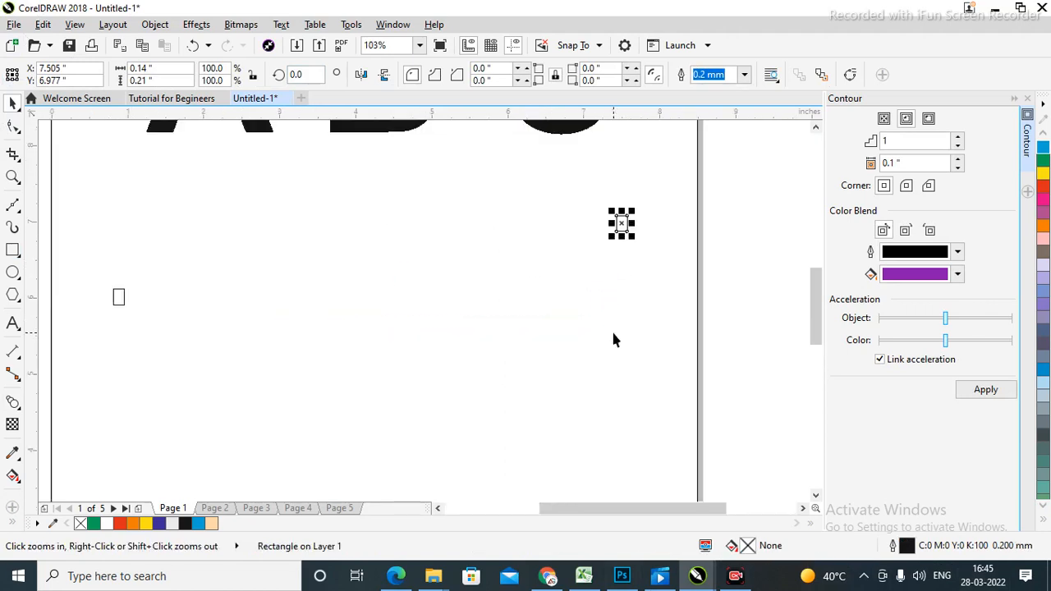
{"action": "left_click", "coordinate": [13, 403]}
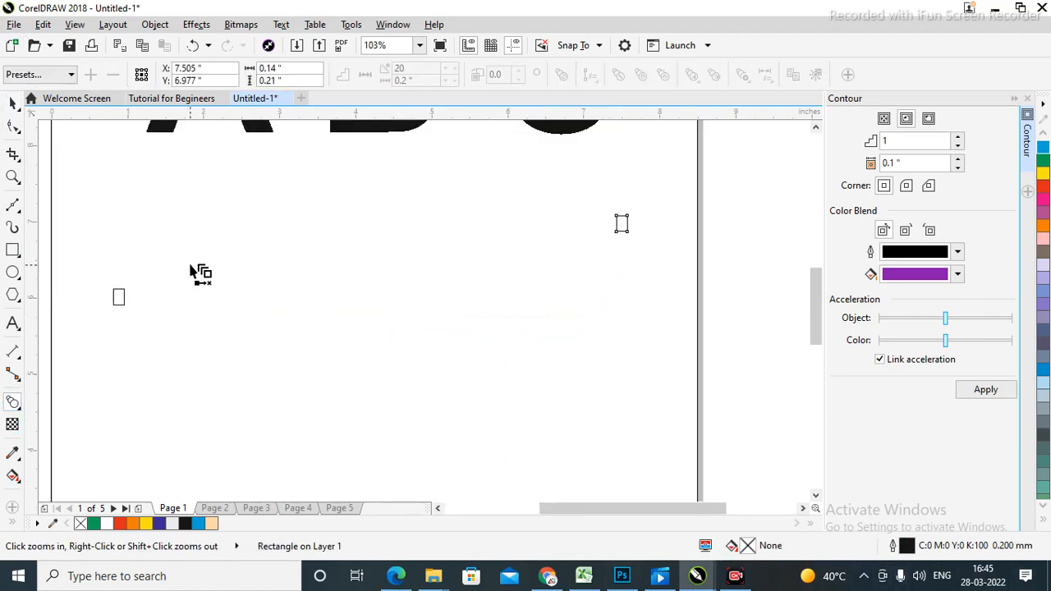
{"action": "left_click", "coordinate": [13, 104]}
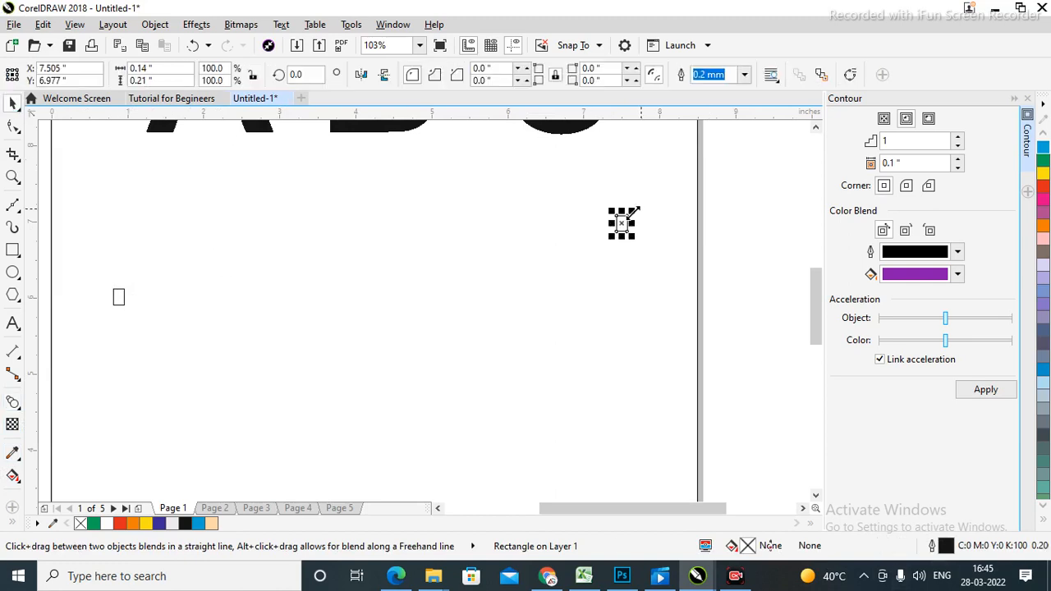
{"action": "left_click_drag", "start_coordinate": [610, 238], "coordinate": [582, 284]}
{"action": "left_click", "coordinate": [669, 241]}
{"action": "left_click", "coordinate": [582, 267]}
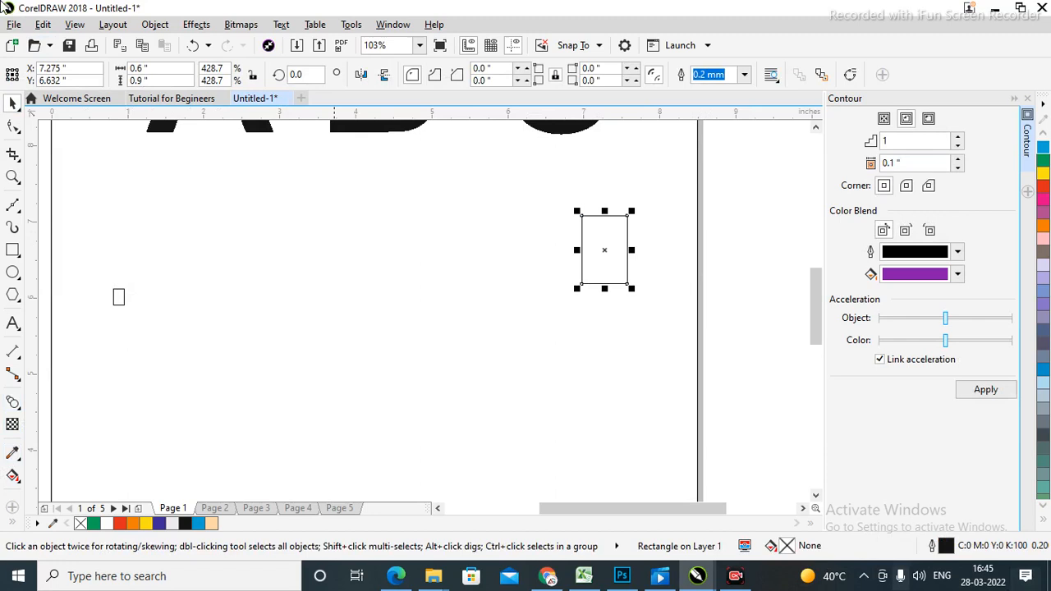
{"action": "left_click", "coordinate": [1043, 190]}
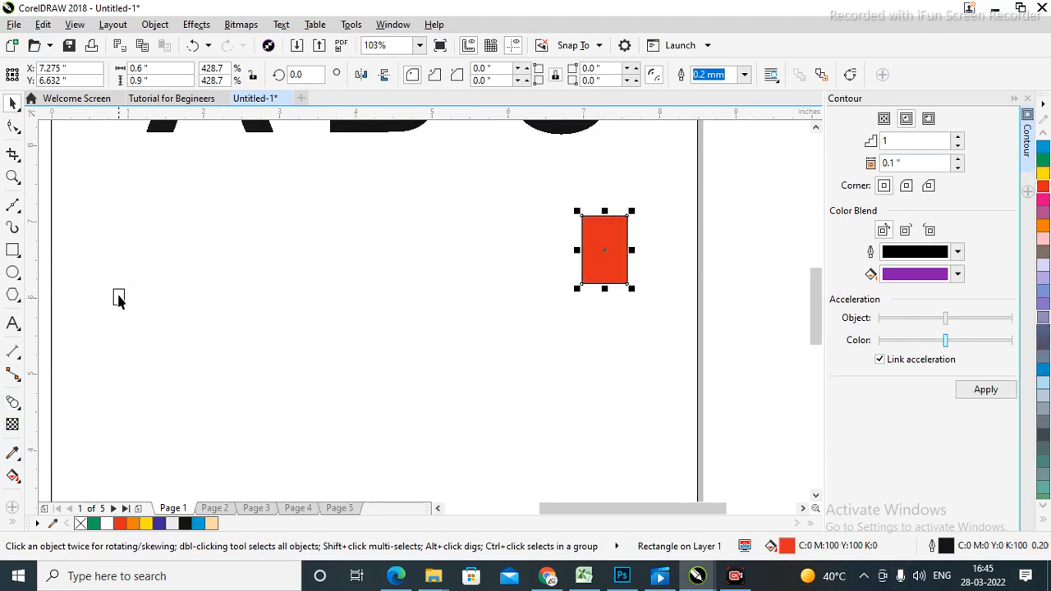
{"action": "left_click_drag", "start_coordinate": [113, 290], "coordinate": [123, 304]}
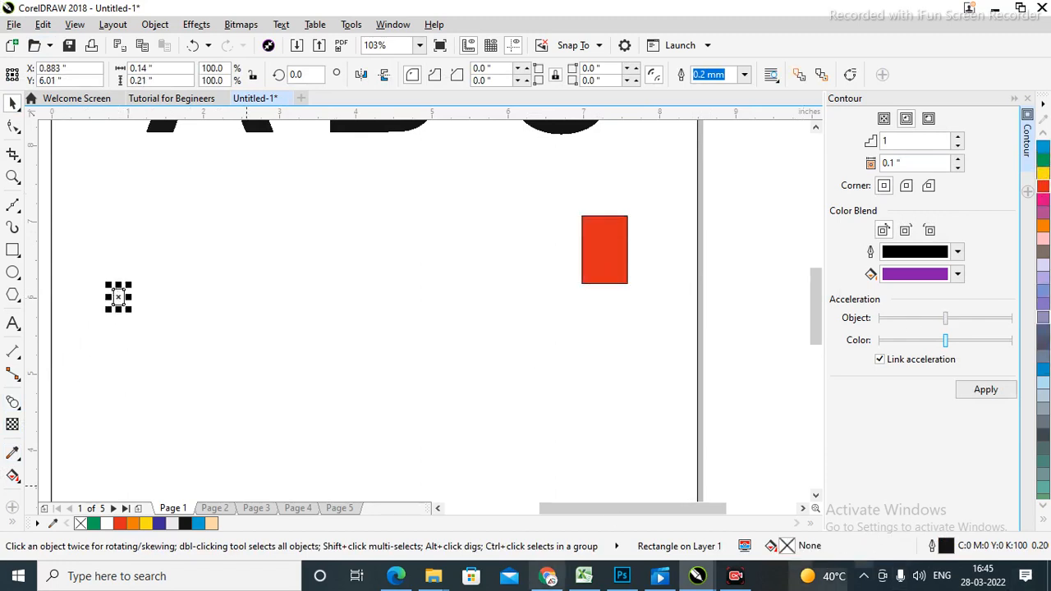
{"action": "left_click", "coordinate": [1044, 162]}
{"action": "left_click", "coordinate": [743, 278]}
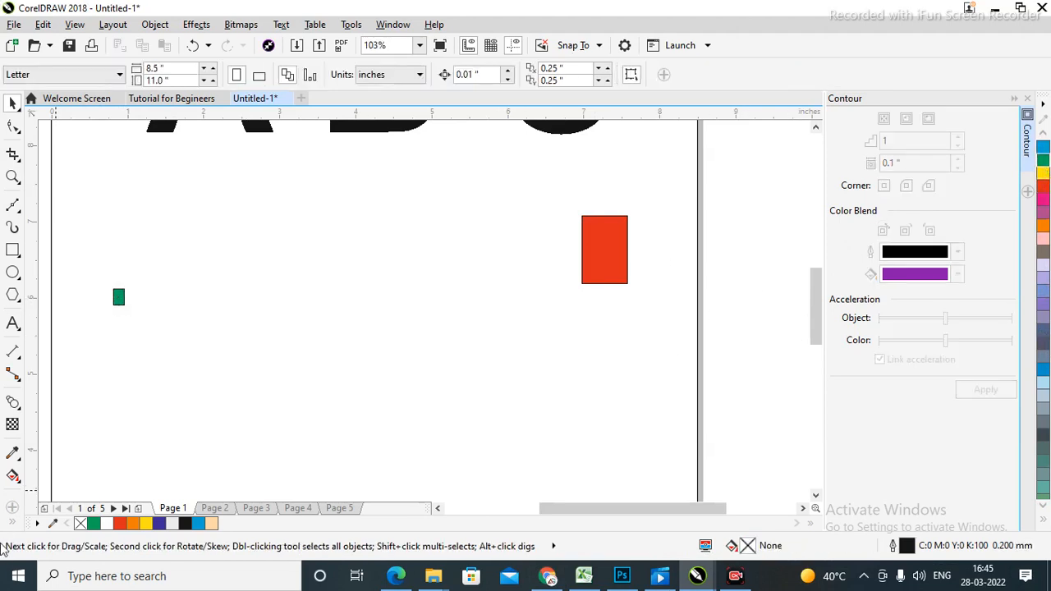
{"action": "left_click", "coordinate": [12, 401]}
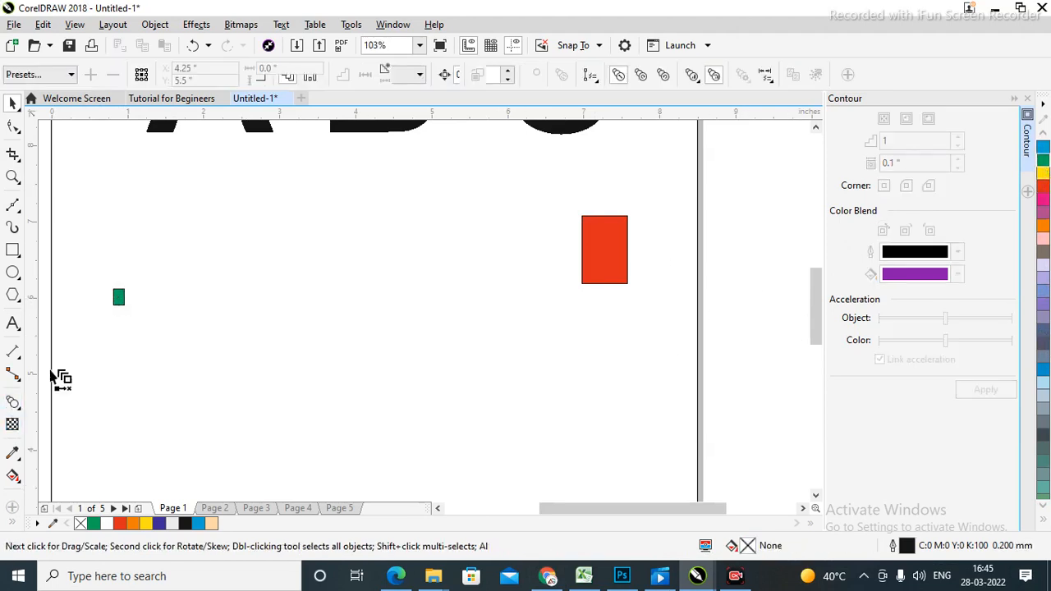
{"action": "left_click_drag", "start_coordinate": [118, 300], "coordinate": [612, 238]}
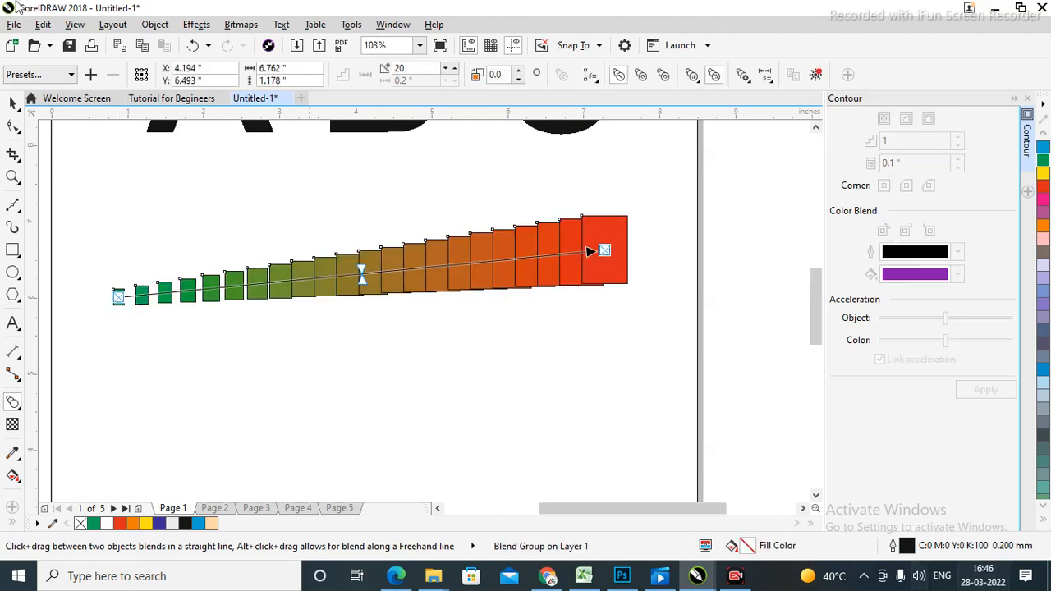
{"action": "left_click", "coordinate": [12, 102]}
{"action": "left_click", "coordinate": [781, 279]}
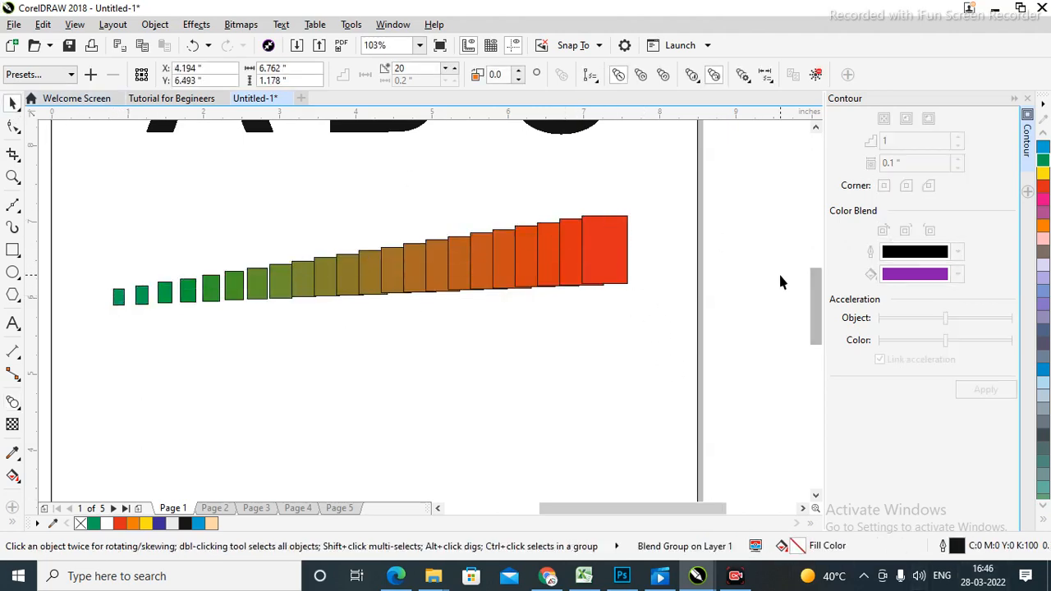
{"action": "left_click", "coordinate": [523, 276]}
{"action": "key", "text": "shift+F4"}
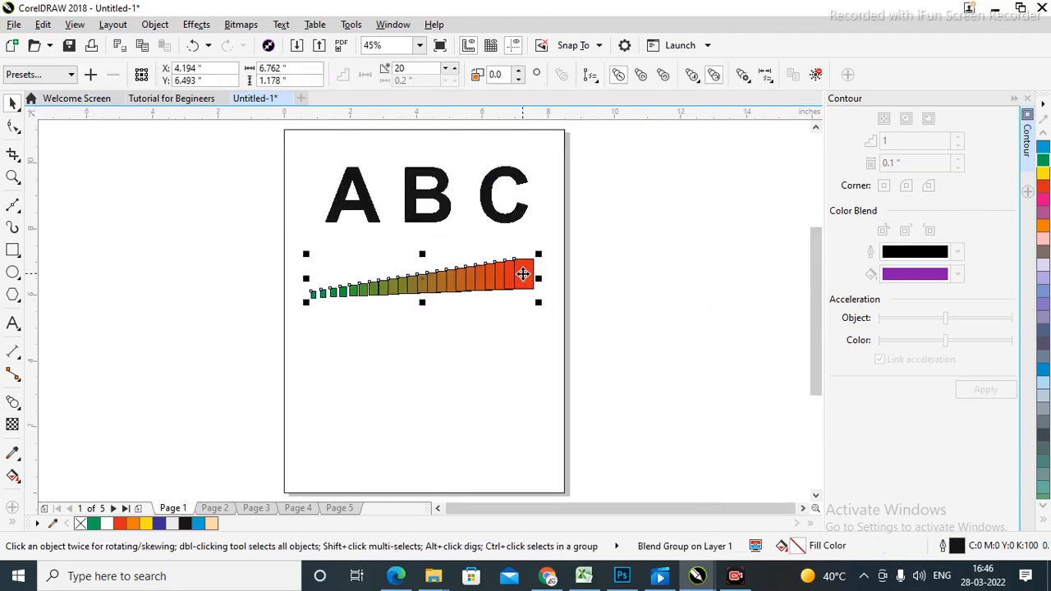
{"action": "left_click", "coordinate": [615, 197]}
{"action": "left_click", "coordinate": [513, 279]}
{"action": "left_click", "coordinate": [580, 283]}
{"action": "left_click", "coordinate": [525, 284]}
{"action": "key", "text": "Delete"}
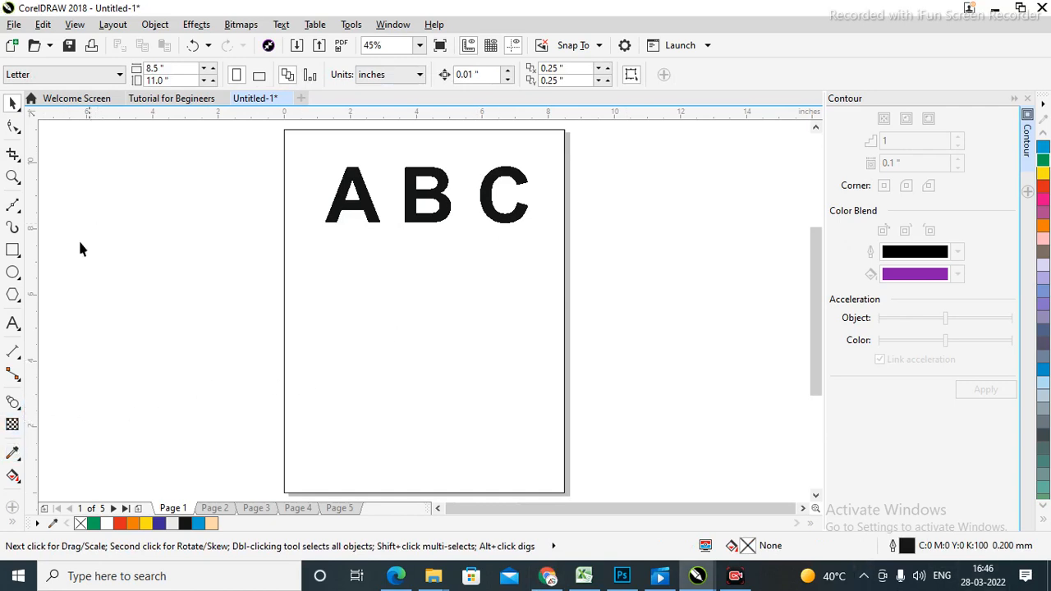
Draw an S-shaped curve with the Pen tool across the lower page.
{"action": "left_click", "coordinate": [22, 217]}
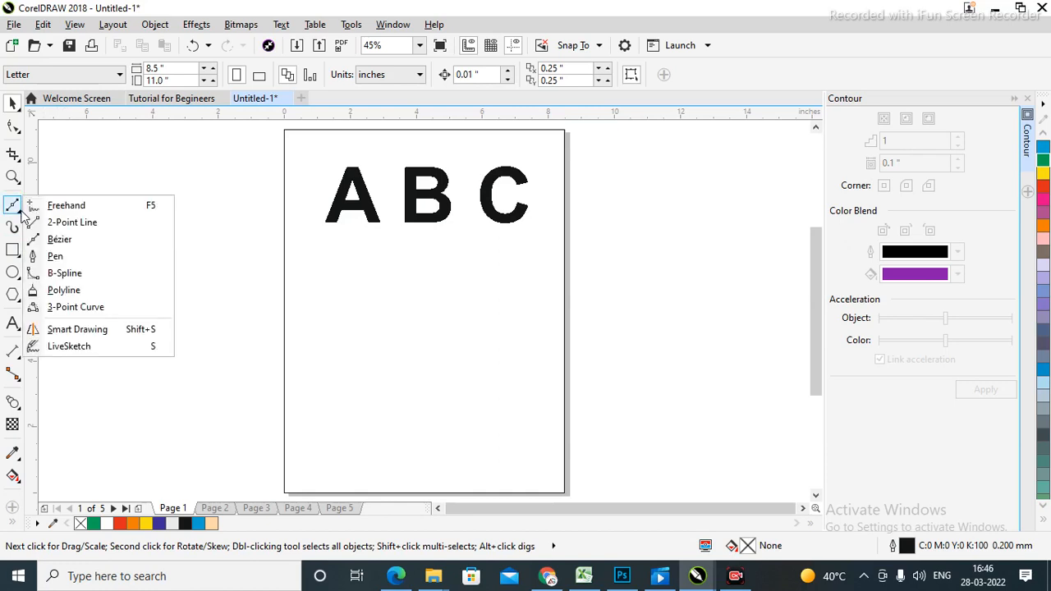
{"action": "left_click", "coordinate": [53, 257]}
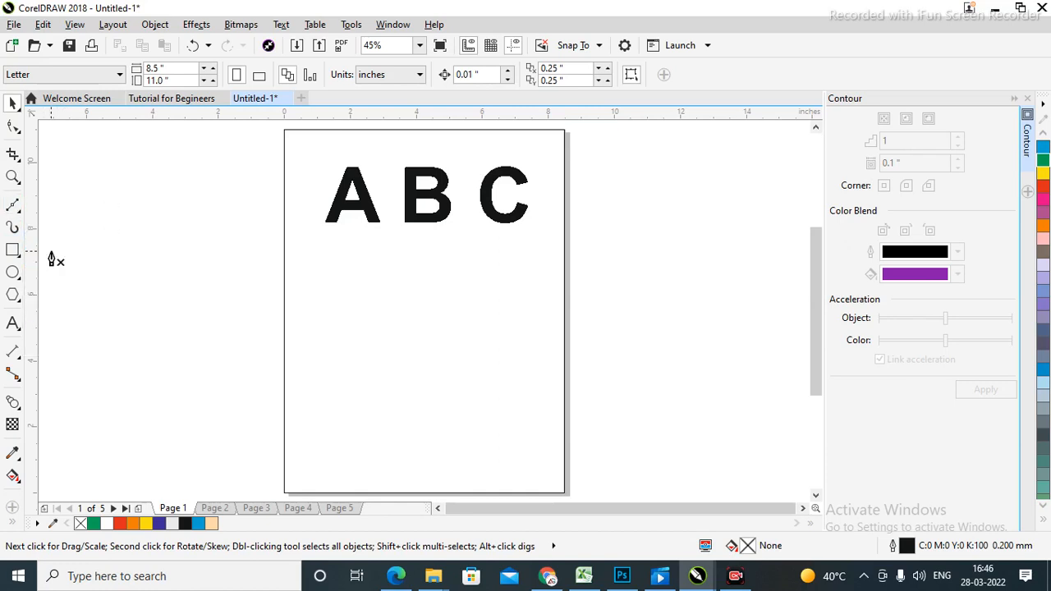
{"action": "left_click", "coordinate": [324, 260]}
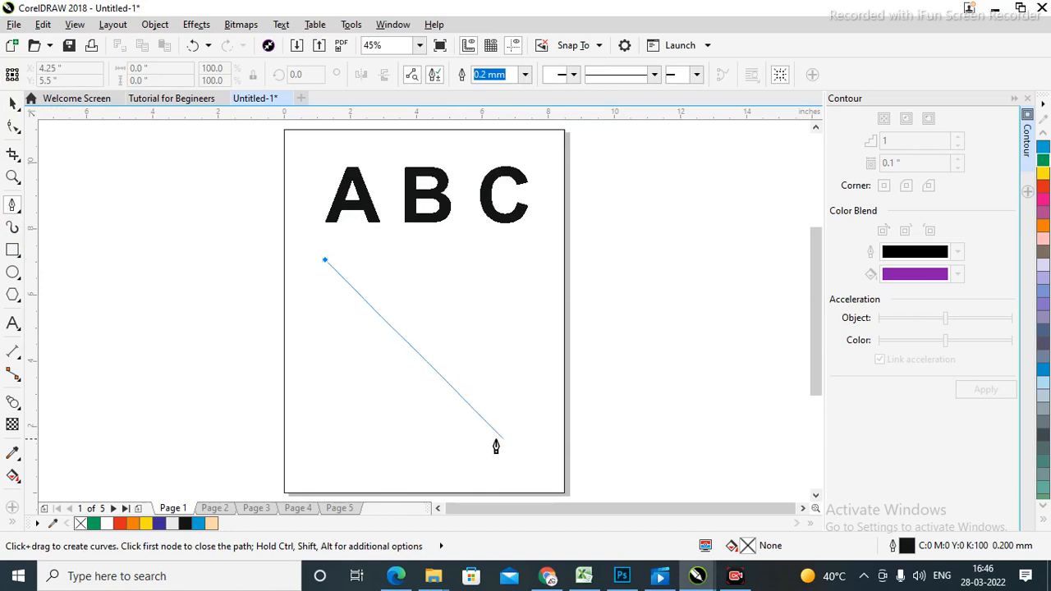
{"action": "left_click_drag", "start_coordinate": [422, 397], "coordinate": [572, 432]}
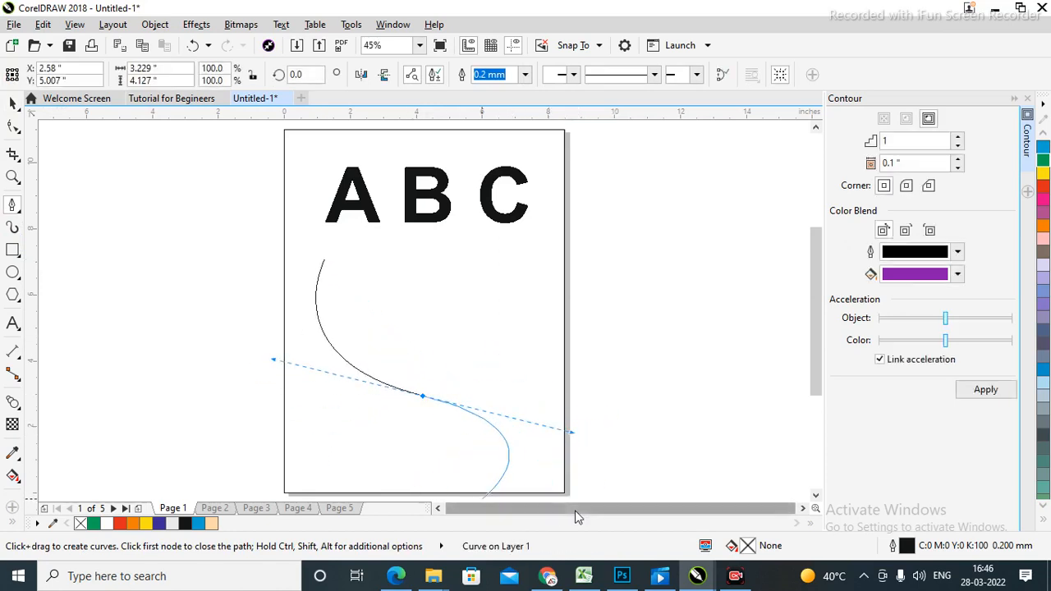
{"action": "left_click_drag", "start_coordinate": [486, 492], "coordinate": [488, 493]}
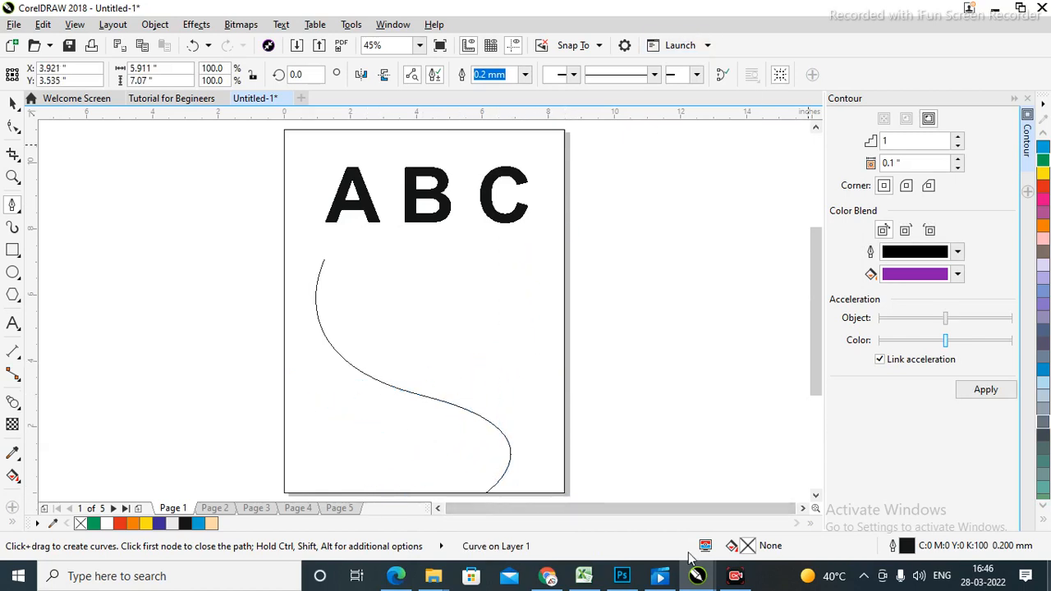
Move the S-curve up and left, and drop a copy just right of the page.
{"action": "left_click", "coordinate": [12, 104]}
{"action": "left_click", "coordinate": [538, 246]}
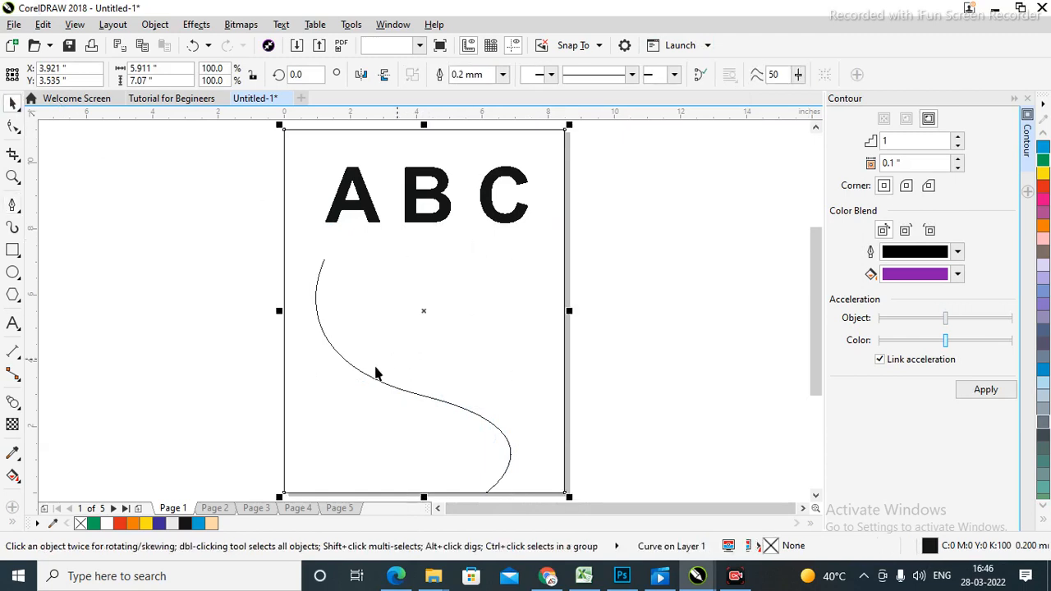
{"action": "left_click_drag", "start_coordinate": [364, 376], "coordinate": [351, 347]}
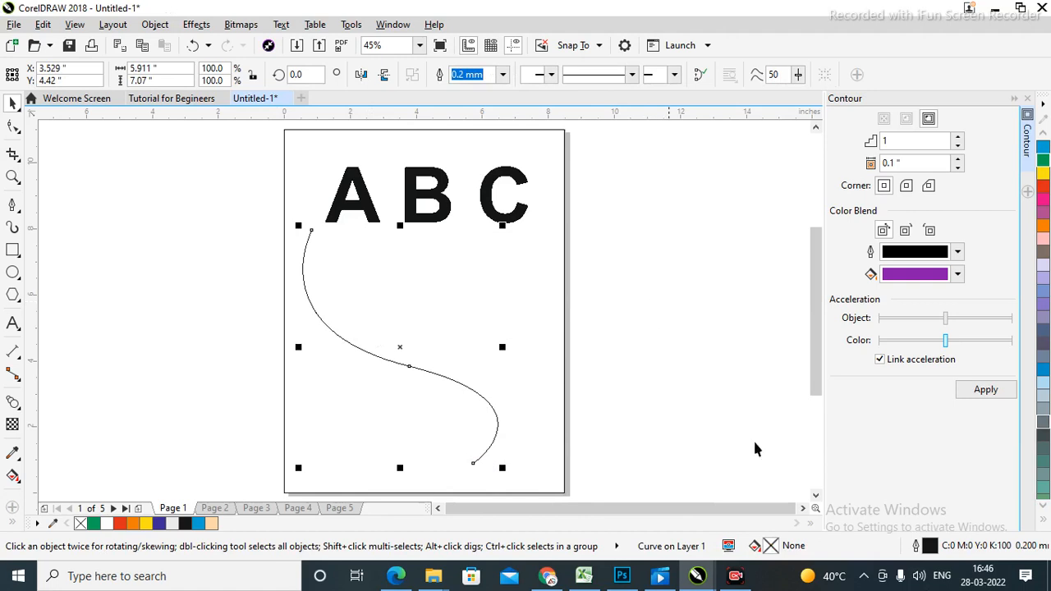
{"action": "left_click_drag", "start_coordinate": [376, 355], "coordinate": [692, 350]}
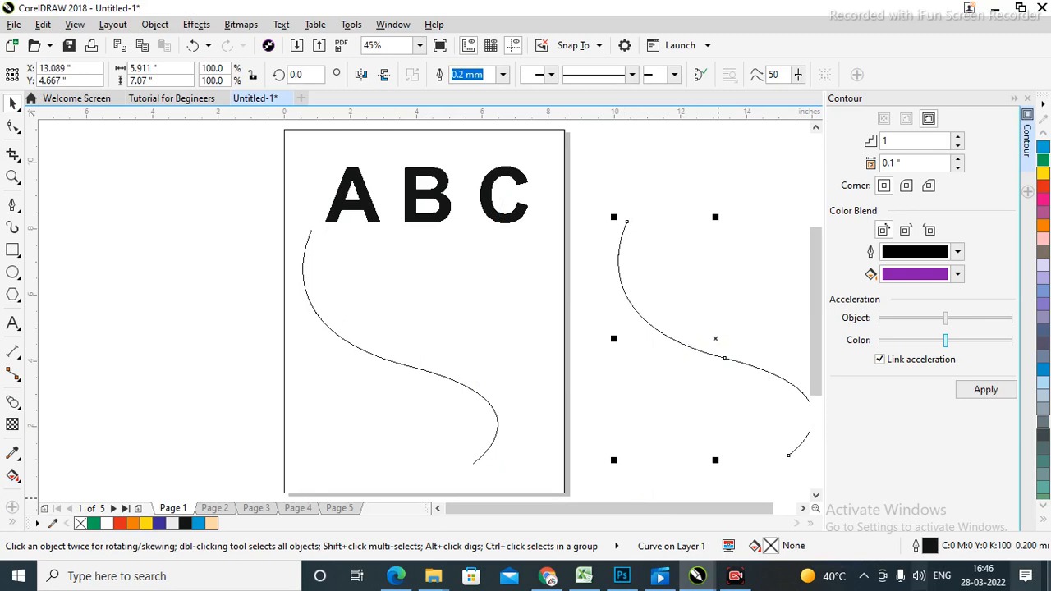
{"action": "left_click", "coordinate": [704, 244]}
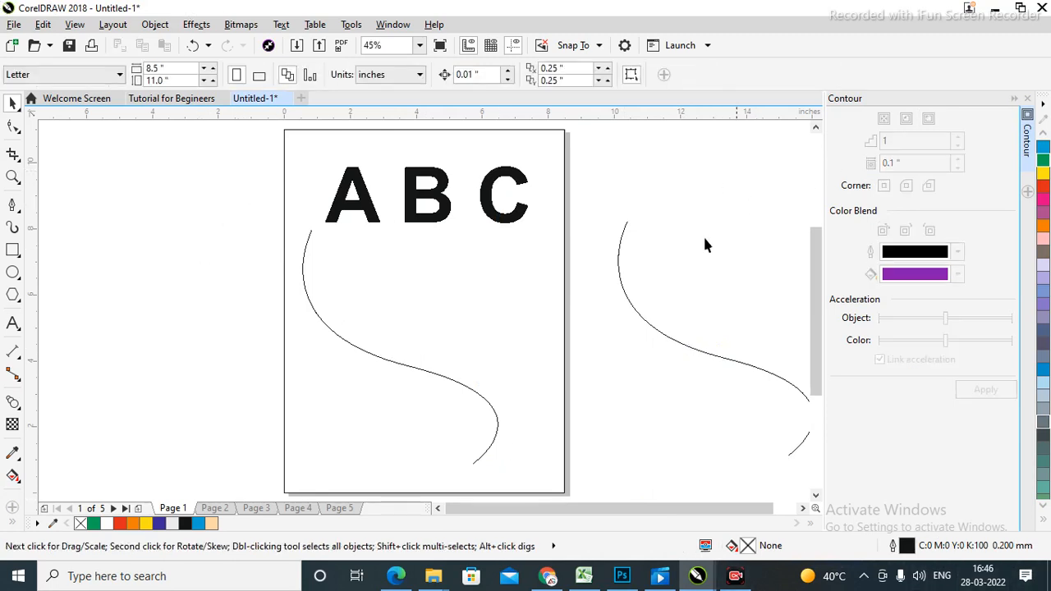
{"action": "left_click", "coordinate": [667, 339]}
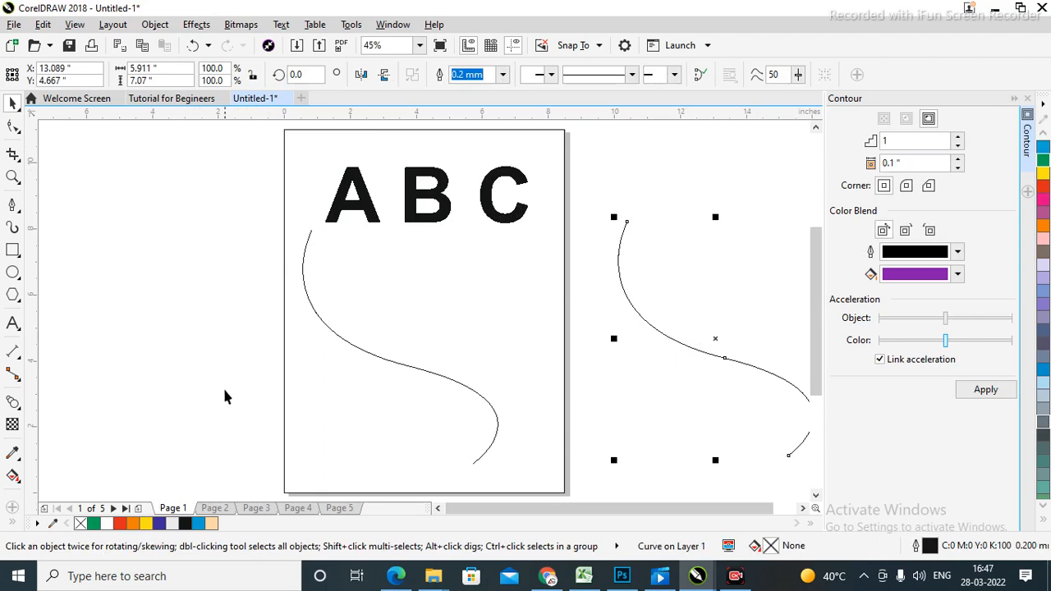
Try a fountain transparency on the curves, undo it, then apply one to the left curve.
{"action": "left_click", "coordinate": [12, 425]}
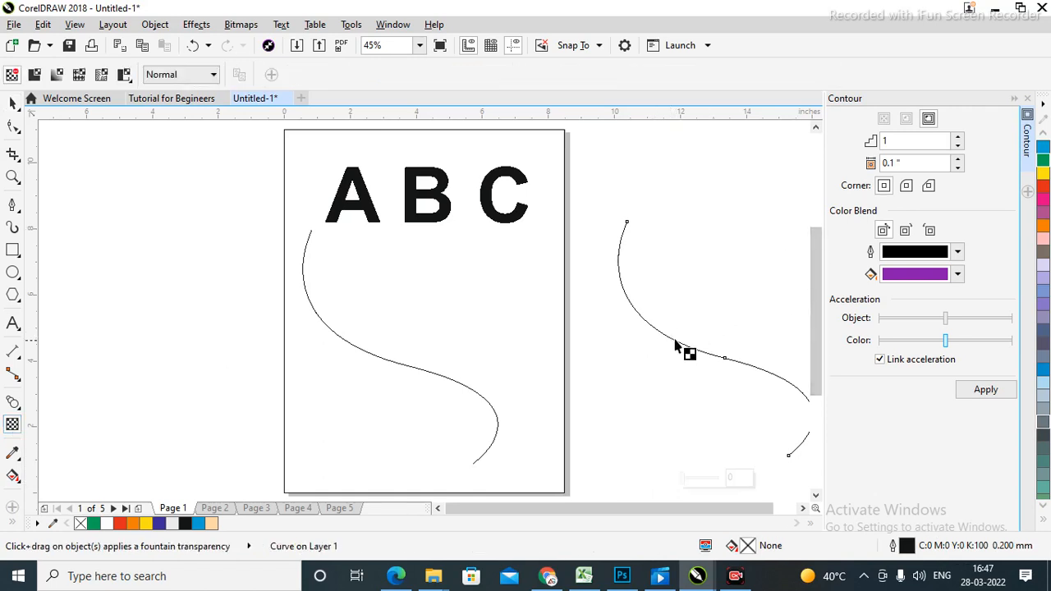
{"action": "left_click_drag", "start_coordinate": [675, 339], "coordinate": [347, 339]}
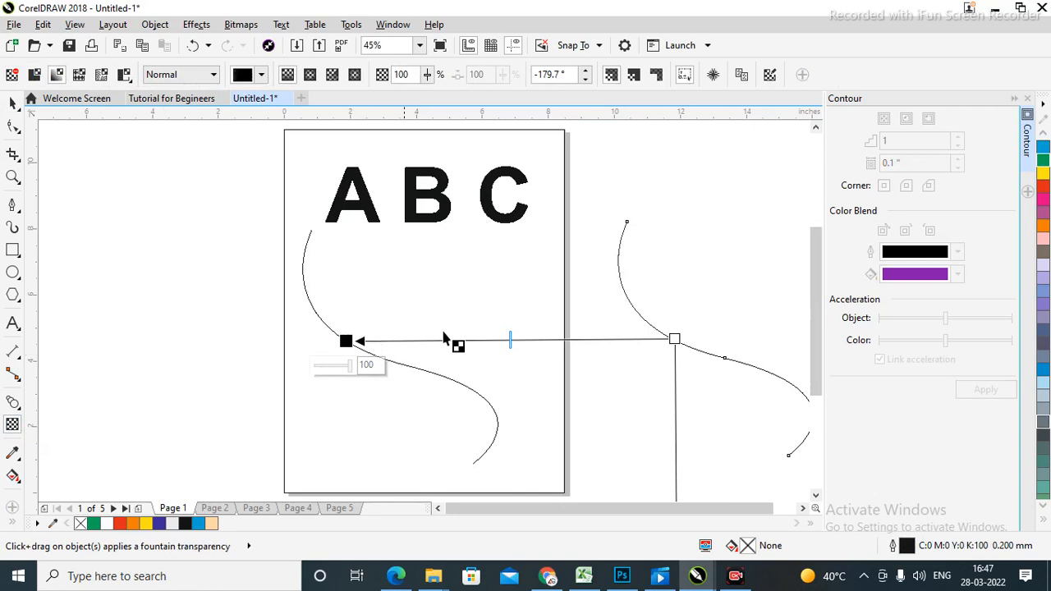
{"action": "key", "text": "ctrl+z"}
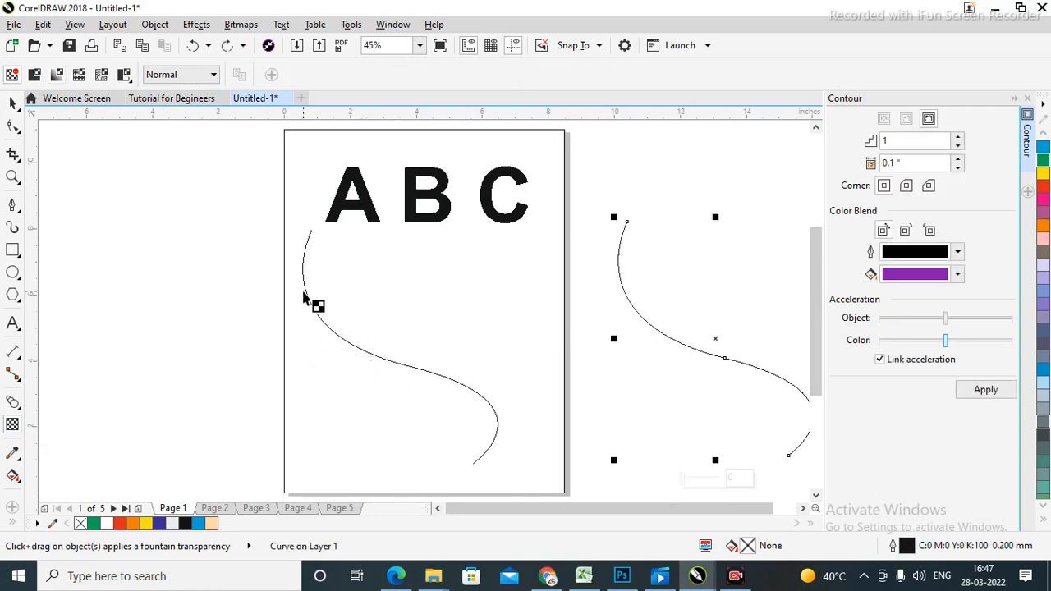
{"action": "left_click", "coordinate": [305, 294]}
{"action": "left_click_drag", "start_coordinate": [305, 289], "coordinate": [624, 289]}
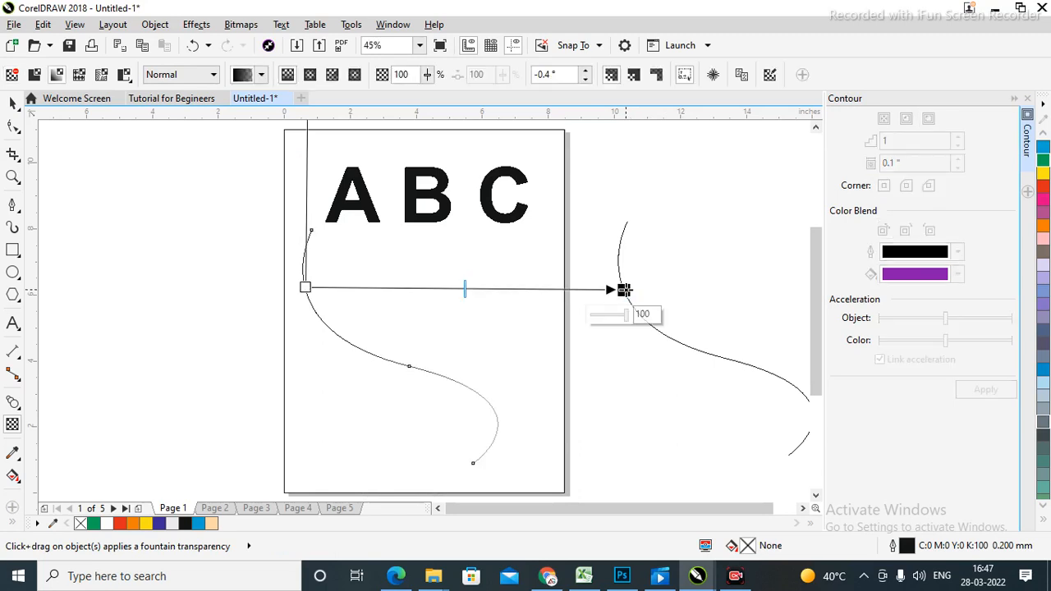
{"action": "left_click", "coordinate": [720, 235]}
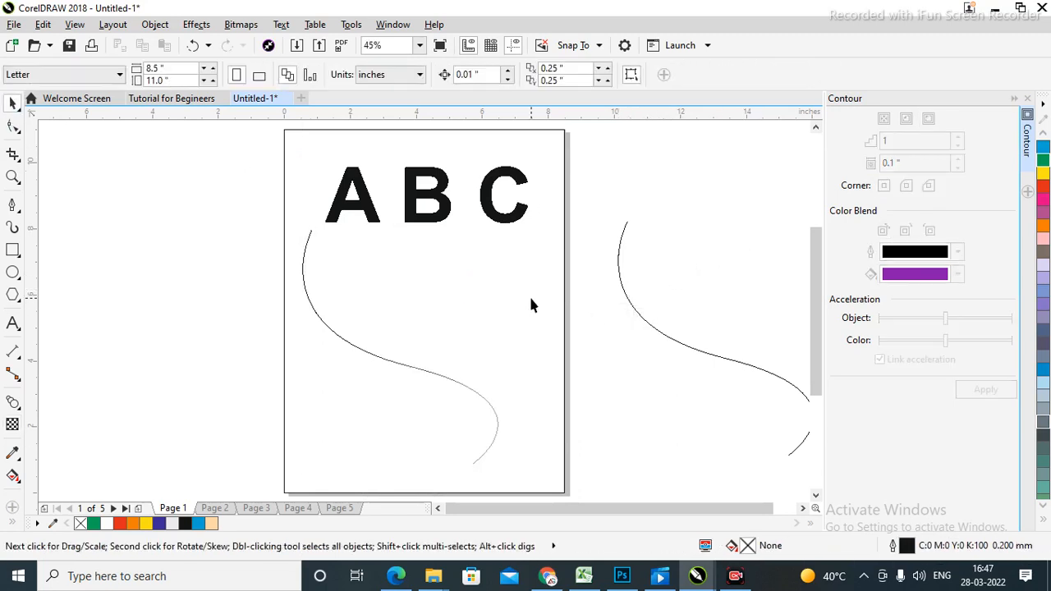
Move the copied curve onto the page beside B; a fountain transparency tried on it is undone.
{"action": "left_click_drag", "start_coordinate": [725, 364], "coordinate": [530, 328]}
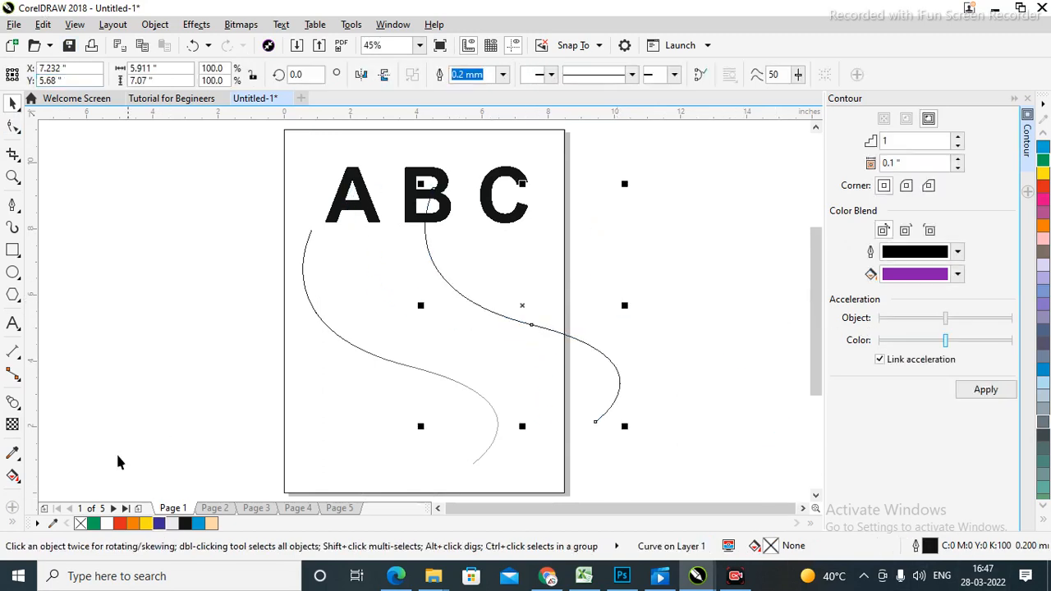
{"action": "left_click", "coordinate": [12, 424]}
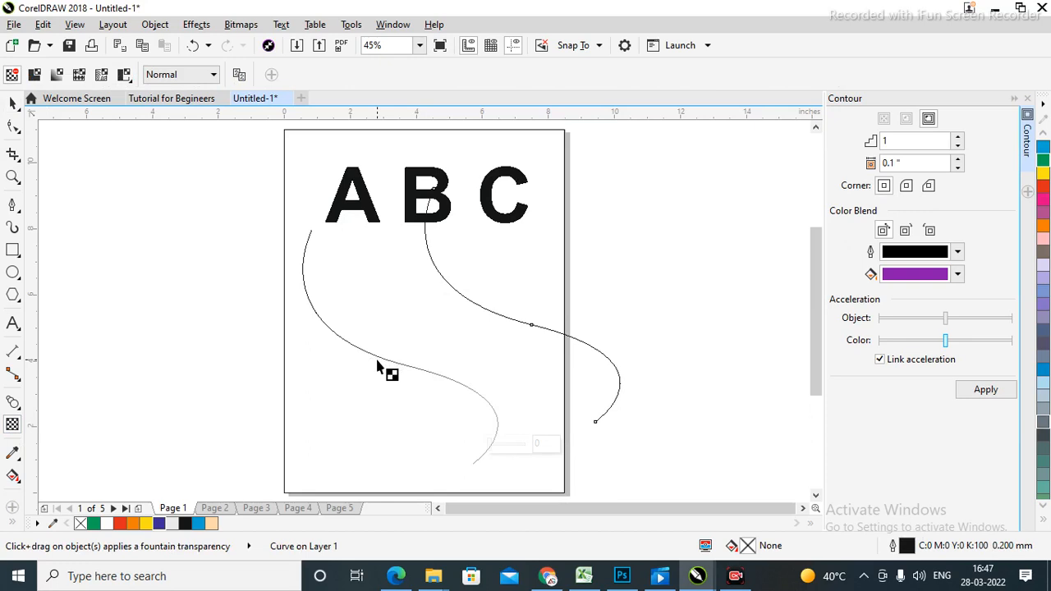
{"action": "left_click_drag", "start_coordinate": [371, 359], "coordinate": [451, 285]}
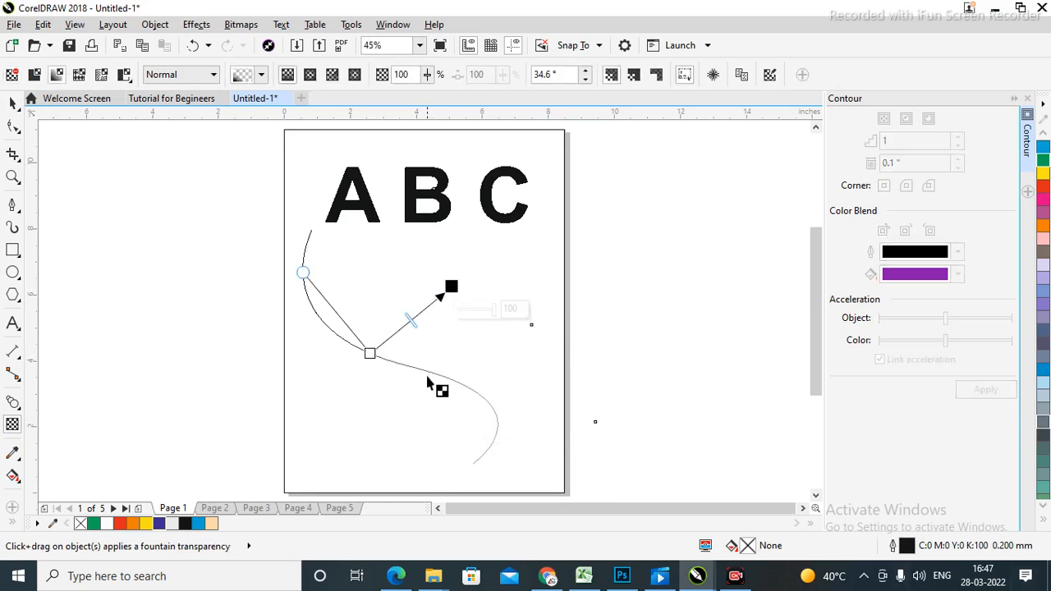
{"action": "key", "text": "ctrl+z"}
Delete the copied S-curve.
{"action": "left_click", "coordinate": [13, 103]}
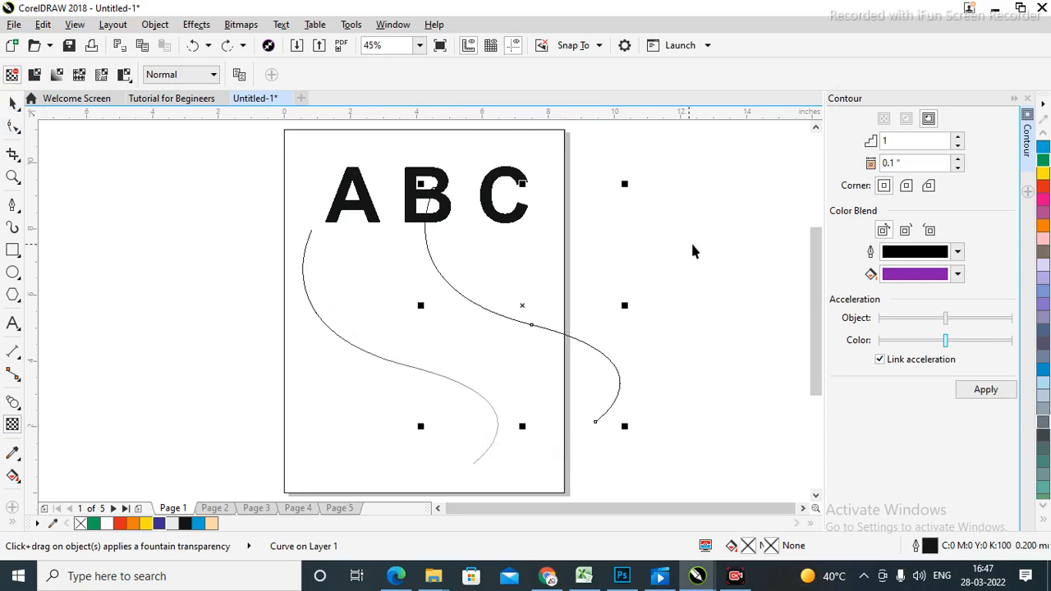
{"action": "left_click", "coordinate": [691, 241]}
{"action": "left_click", "coordinate": [600, 359]}
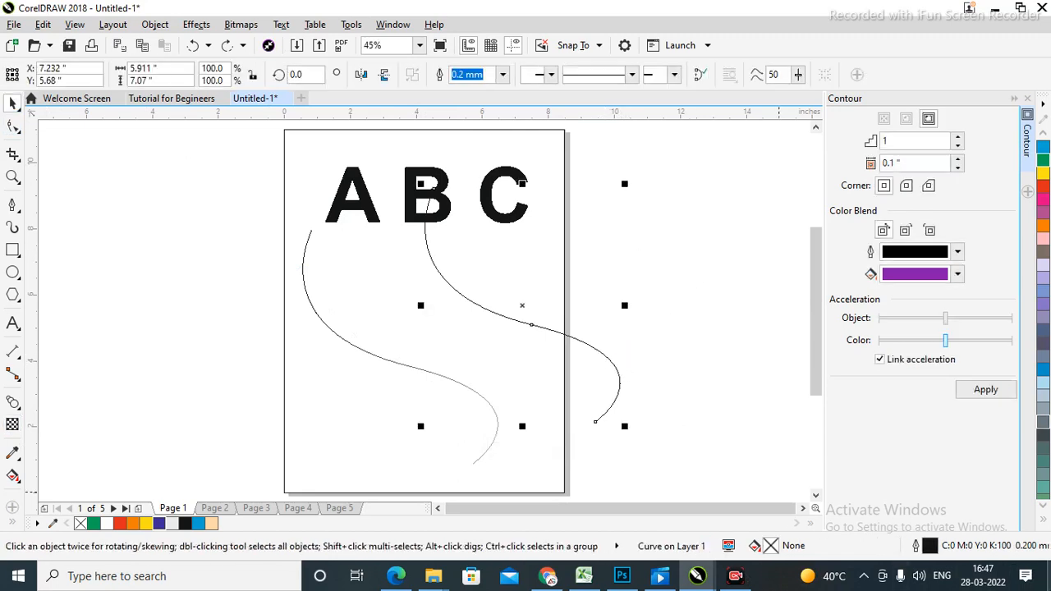
{"action": "key", "text": "Delete"}
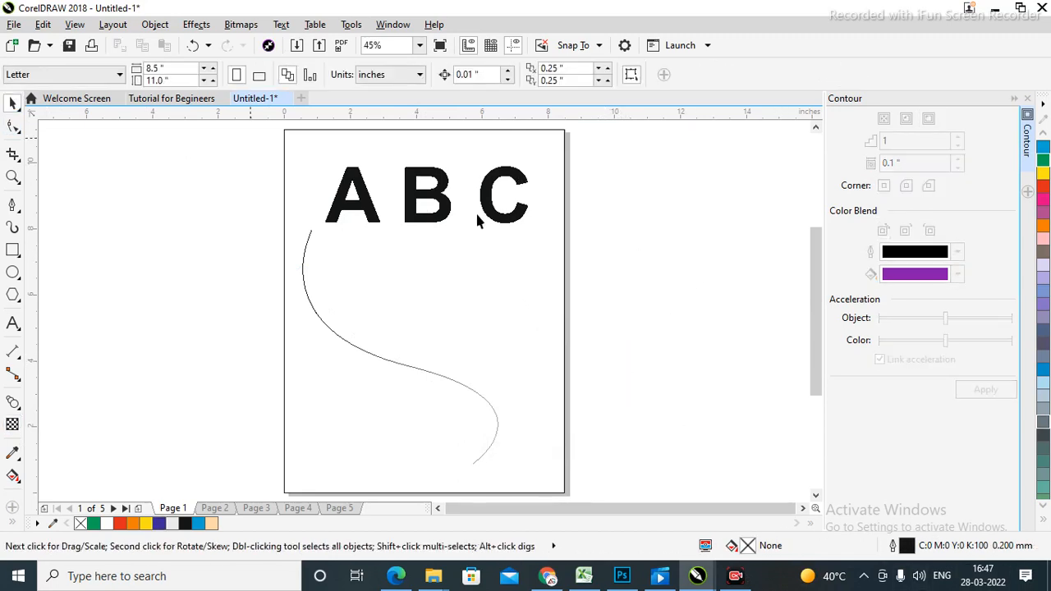
{"action": "left_click", "coordinate": [437, 374]}
{"action": "left_click", "coordinate": [624, 317]}
Pick the Distort tool from the effects flyout, then delete the remaining S-curve.
{"action": "right_click", "coordinate": [21, 411]}
{"action": "left_click", "coordinate": [18, 408]}
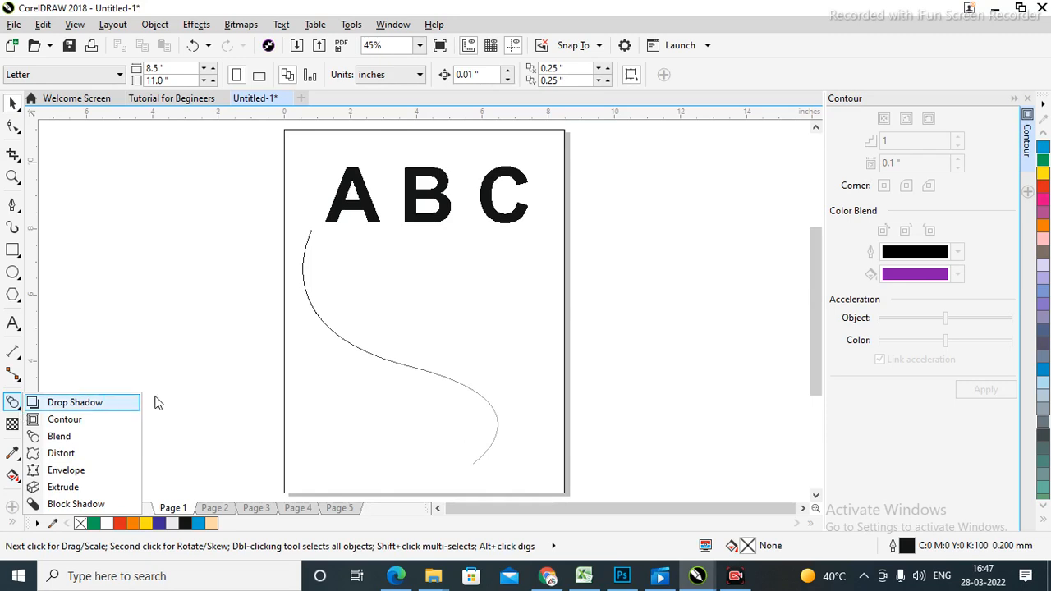
{"action": "left_click", "coordinate": [61, 453]}
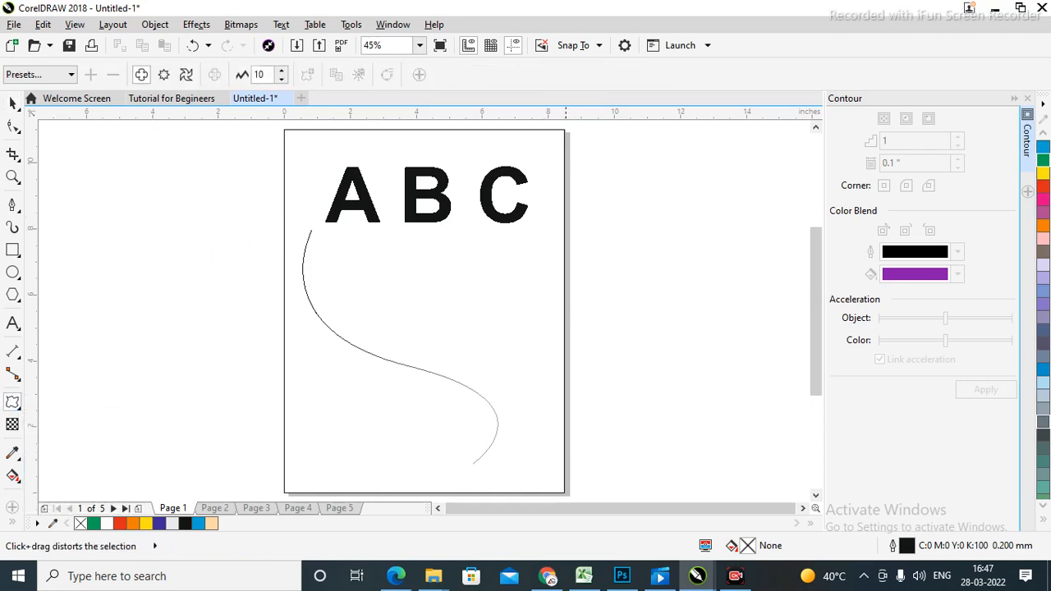
{"action": "left_click", "coordinate": [12, 103]}
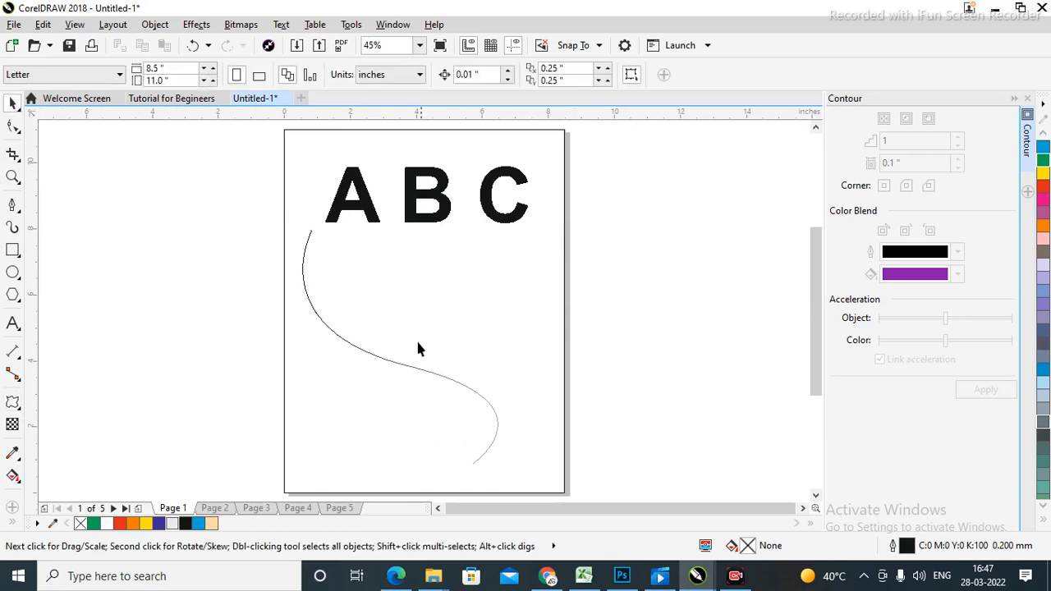
{"action": "left_click", "coordinate": [347, 348]}
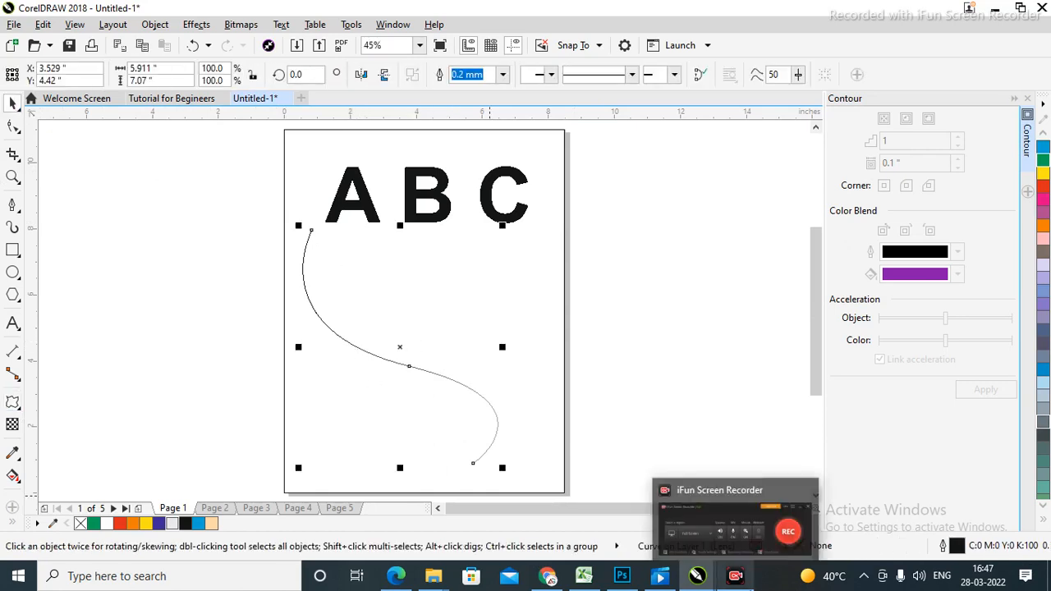
{"action": "key", "text": "Delete"}
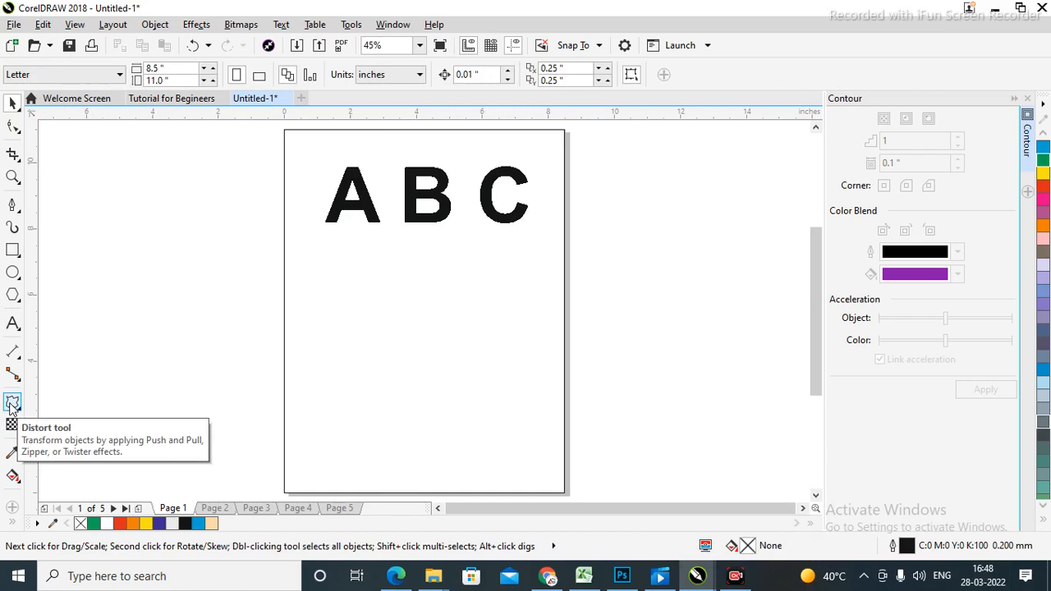
Draw a rectangle on the lower page and push-pull distort it, raising amplitude to 17.
{"action": "left_click", "coordinate": [12, 250]}
{"action": "left_click_drag", "start_coordinate": [335, 285], "coordinate": [520, 440]}
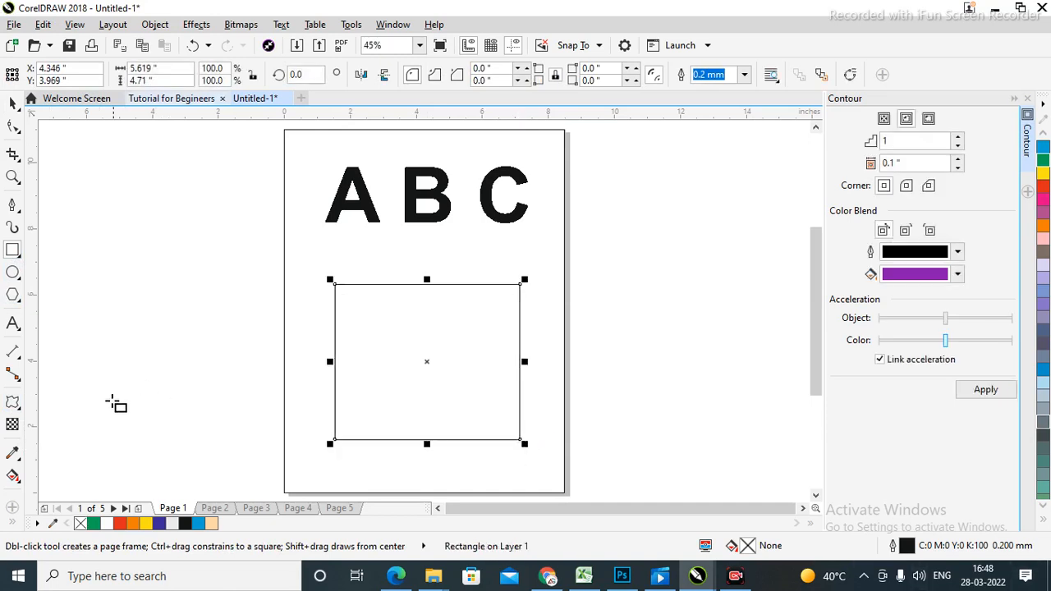
{"action": "left_click", "coordinate": [12, 403]}
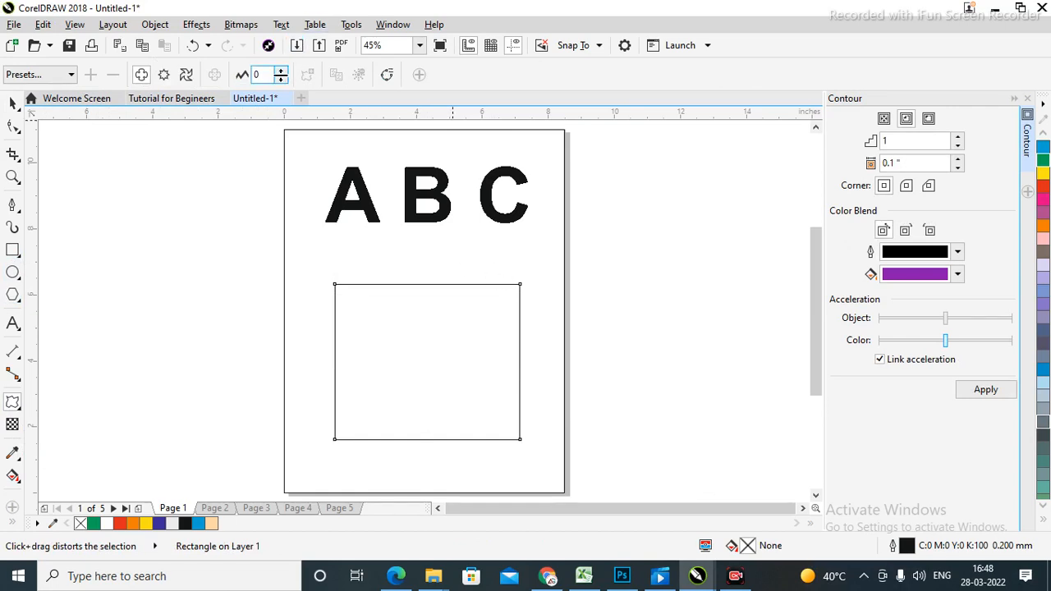
{"action": "left_click", "coordinate": [281, 73]}
{"action": "left_click", "coordinate": [281, 72]}
{"action": "left_click", "coordinate": [281, 72]}
{"action": "left_click", "coordinate": [281, 72]}
{"action": "left_click", "coordinate": [281, 72]}
{"action": "left_click", "coordinate": [281, 72]}
{"action": "left_click", "coordinate": [281, 72]}
{"action": "left_click", "coordinate": [281, 73]}
{"action": "left_click", "coordinate": [282, 72]}
{"action": "left_click", "coordinate": [281, 72]}
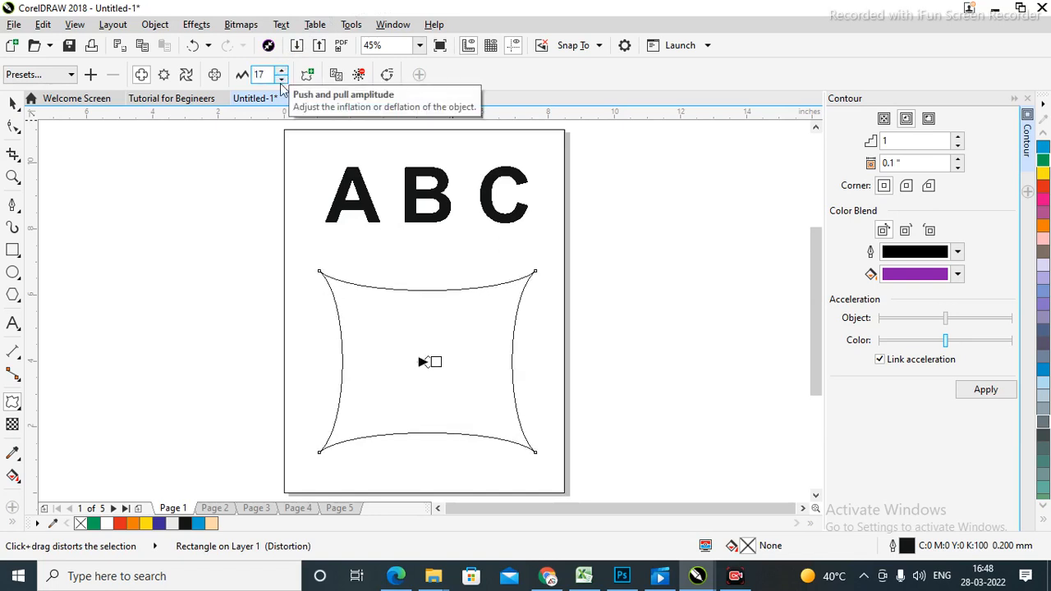
Fine-tune the push and pull distortion amplitude down to 13.
{"action": "left_click", "coordinate": [280, 78]}
{"action": "left_click", "coordinate": [281, 78]}
{"action": "left_click", "coordinate": [281, 78]}
{"action": "left_click", "coordinate": [281, 78]}
{"action": "left_click", "coordinate": [281, 78]}
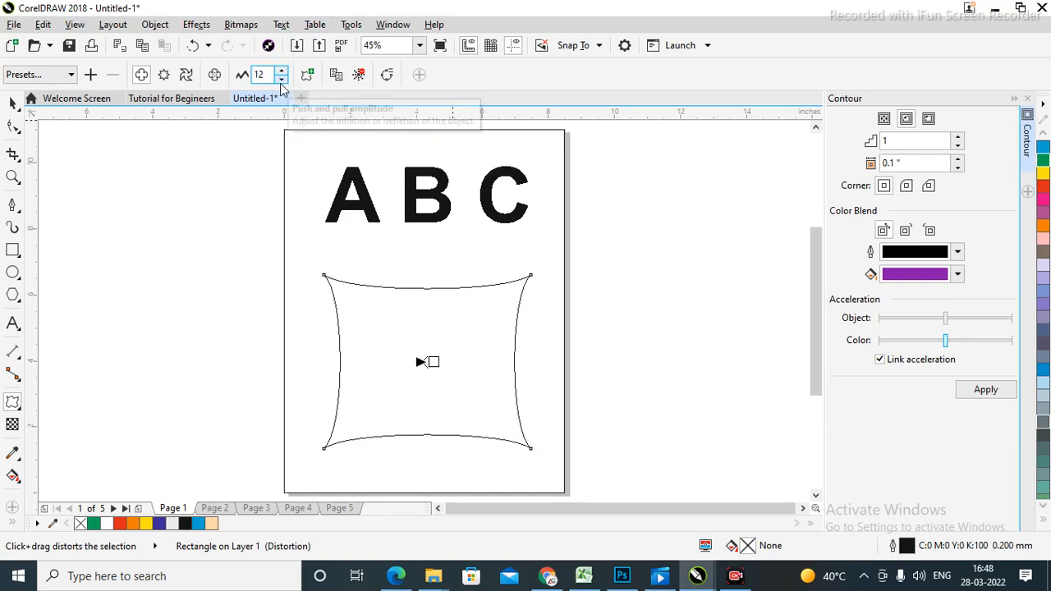
{"action": "left_click", "coordinate": [281, 71]}
{"action": "left_click", "coordinate": [281, 71]}
{"action": "left_click", "coordinate": [281, 78]}
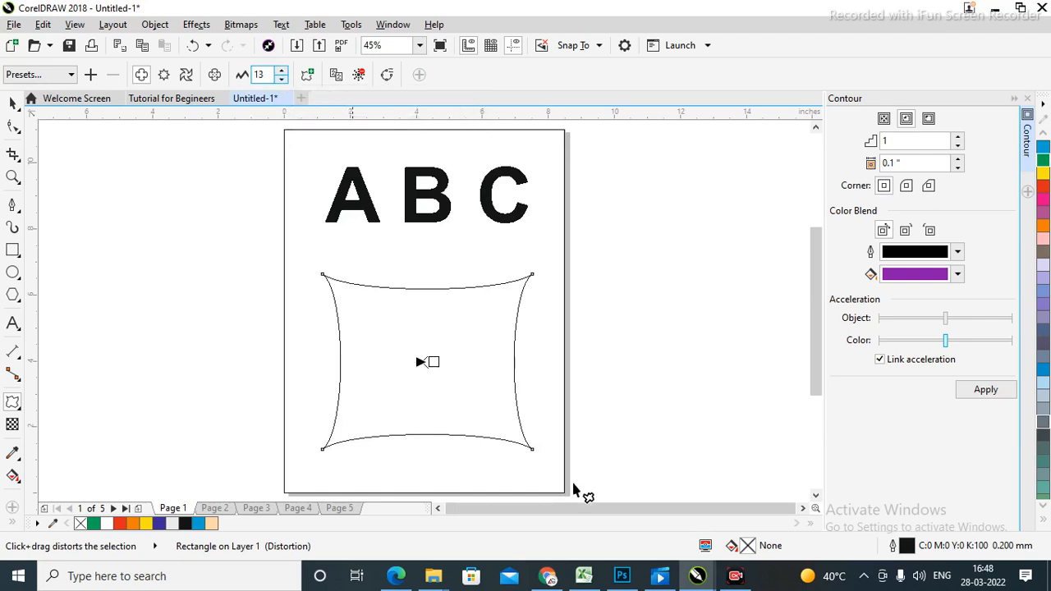
{"action": "left_click", "coordinate": [14, 104]}
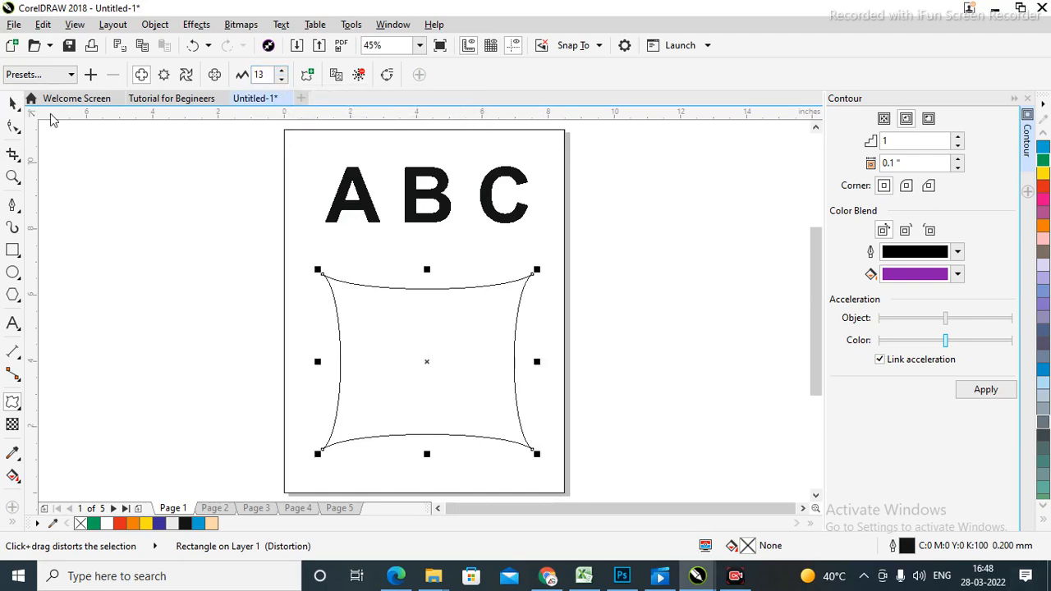
Move the distorted shape half off the left page edge and drag a copy rightward.
{"action": "left_click", "coordinate": [700, 311]}
{"action": "left_click_drag", "start_coordinate": [422, 387], "coordinate": [355, 430]}
{"action": "left_click", "coordinate": [657, 305]}
{"action": "left_click", "coordinate": [673, 293]}
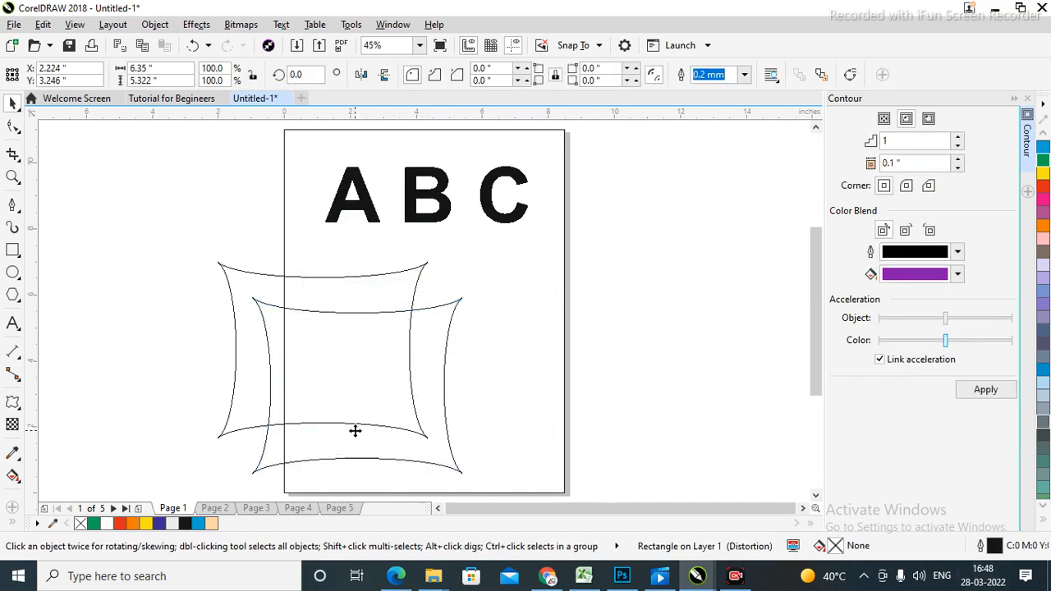
Fill the front distorted shape orange and the back shape blue.
{"action": "left_click", "coordinate": [705, 319]}
{"action": "left_click", "coordinate": [433, 344]}
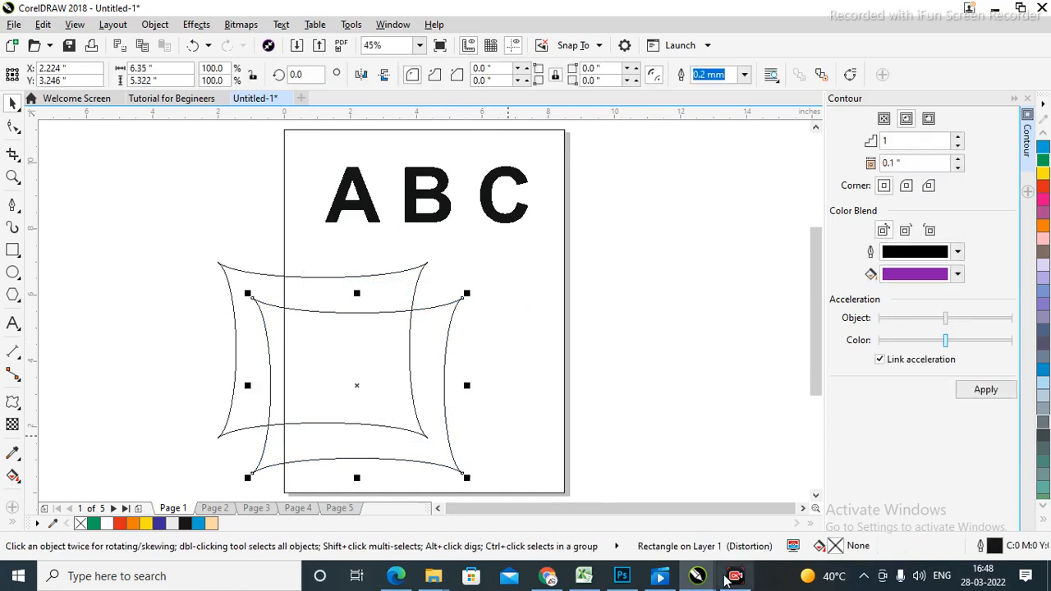
{"action": "left_click", "coordinate": [1043, 228]}
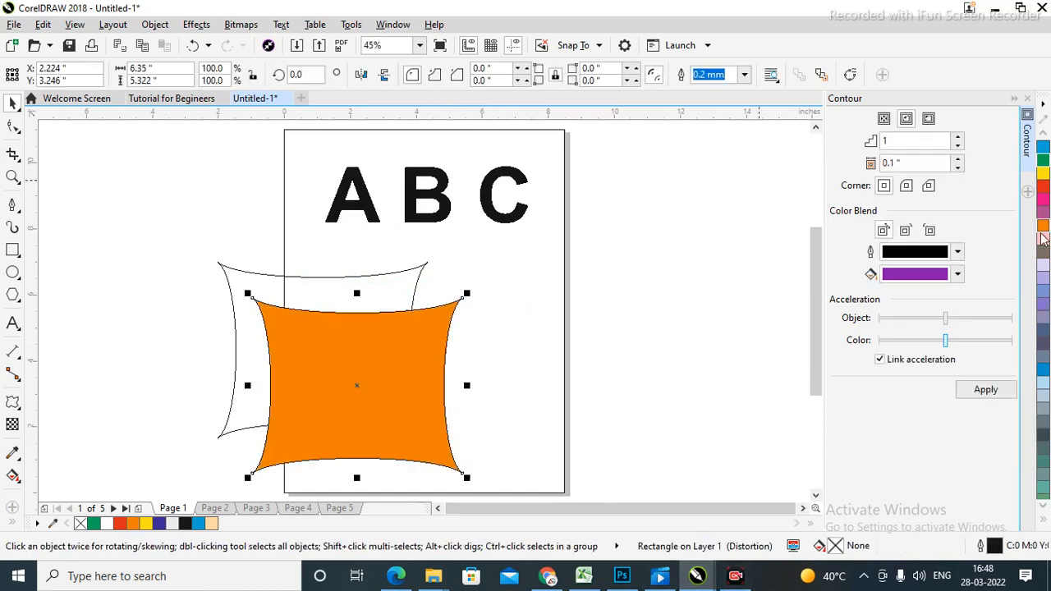
{"action": "left_click", "coordinate": [366, 276]}
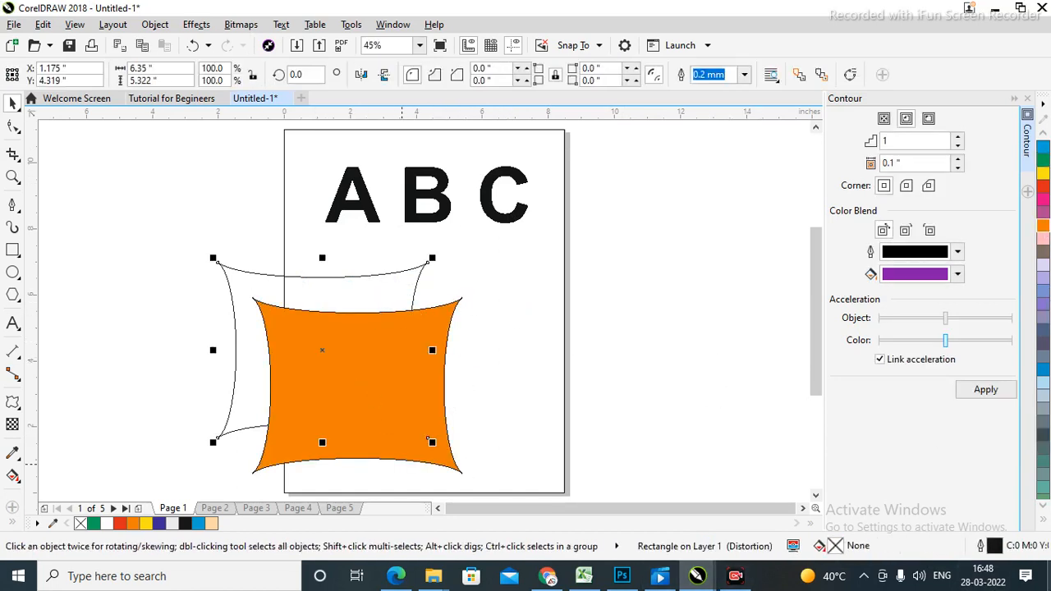
{"action": "left_click", "coordinate": [1043, 146]}
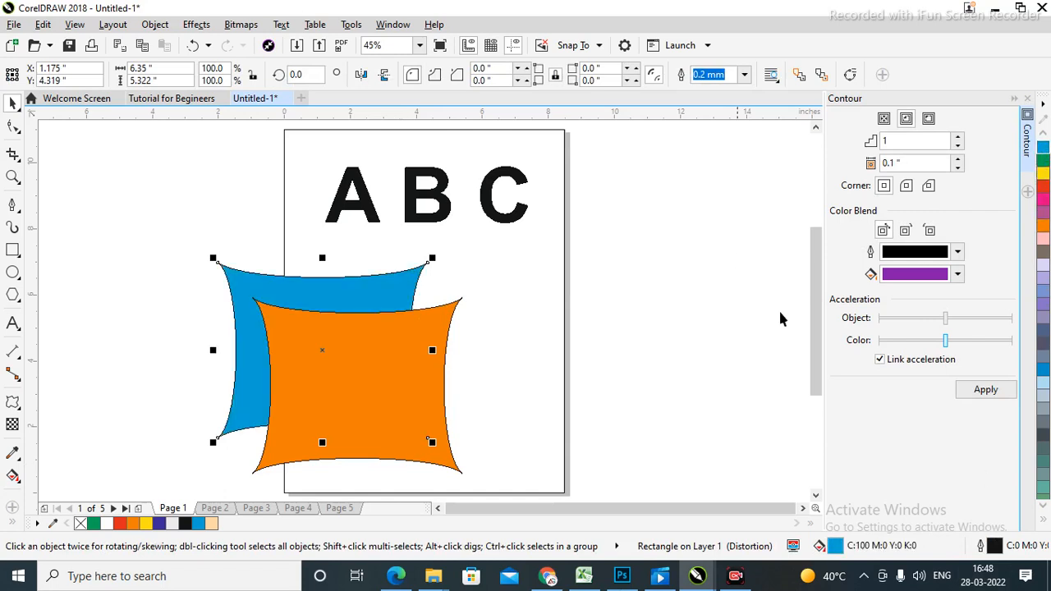
{"action": "left_click", "coordinate": [679, 275]}
Set both shapes' outline width to None, then delete the orange shape.
{"action": "left_click", "coordinate": [317, 292]}
{"action": "left_click", "coordinate": [744, 74]}
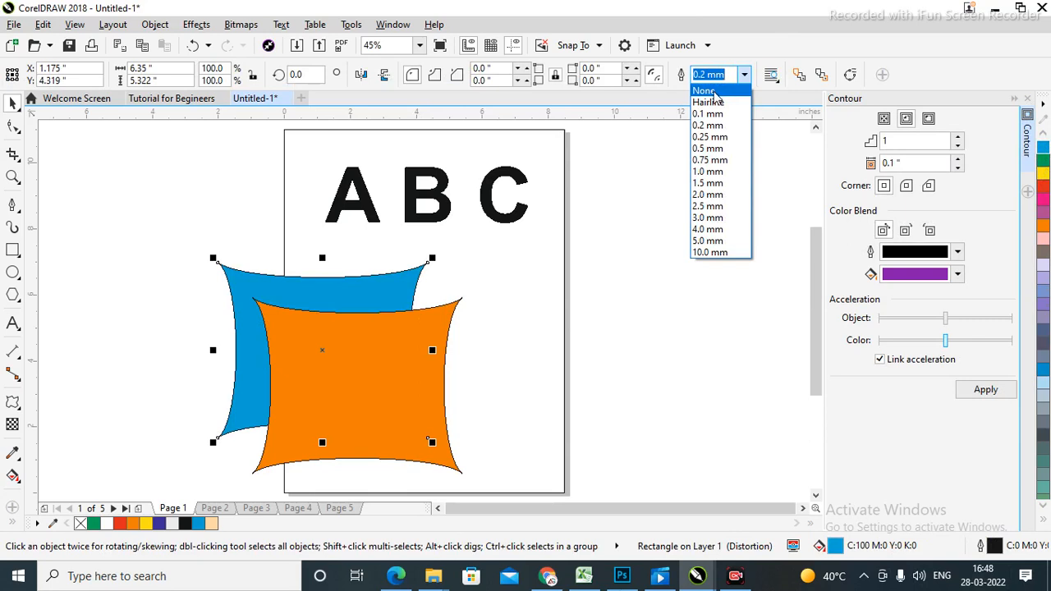
{"action": "left_click", "coordinate": [704, 87]}
{"action": "left_click", "coordinate": [366, 387]}
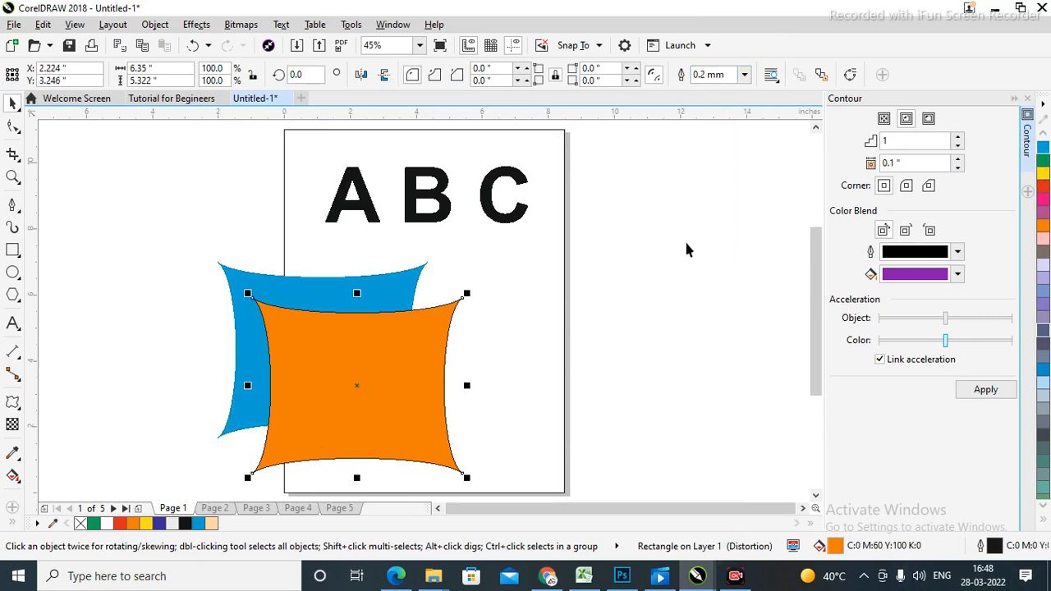
{"action": "left_click", "coordinate": [741, 78]}
{"action": "left_click", "coordinate": [706, 82]}
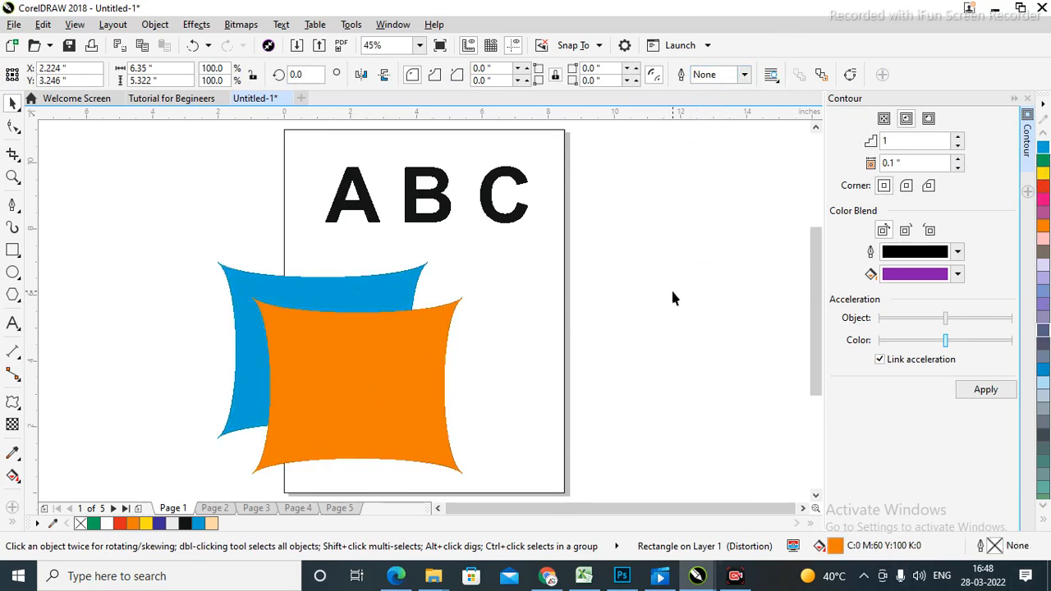
{"action": "left_click", "coordinate": [671, 287]}
{"action": "left_click", "coordinate": [367, 384]}
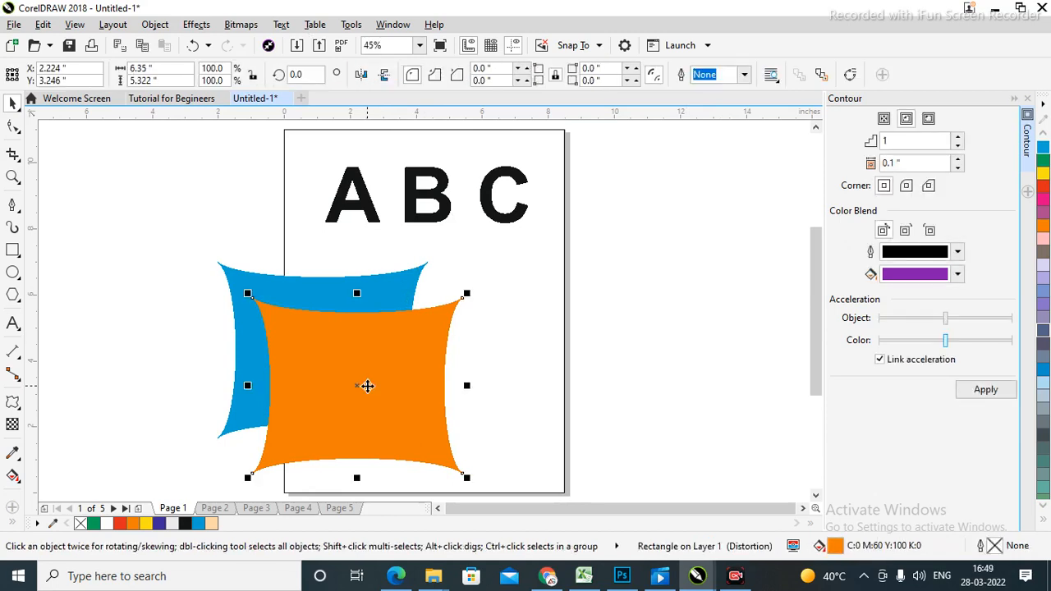
{"action": "key", "text": "Delete"}
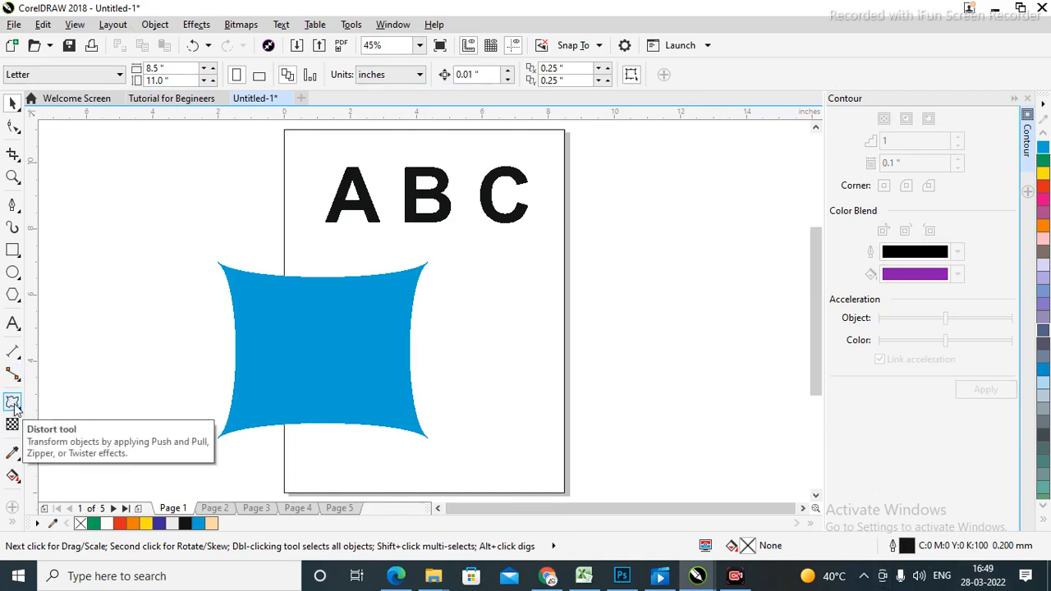
Centre the blue shape under the ABC text, then delete the blue shape.
{"action": "left_click", "coordinate": [308, 376]}
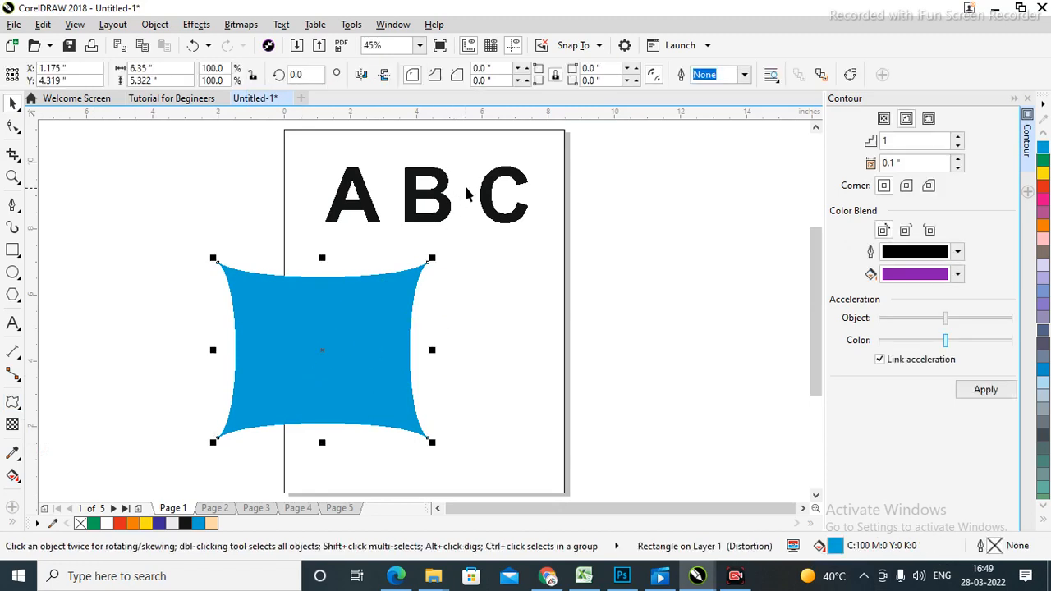
{"action": "left_click", "coordinate": [449, 212], "text": "shift"}
{"action": "key", "text": "c"}
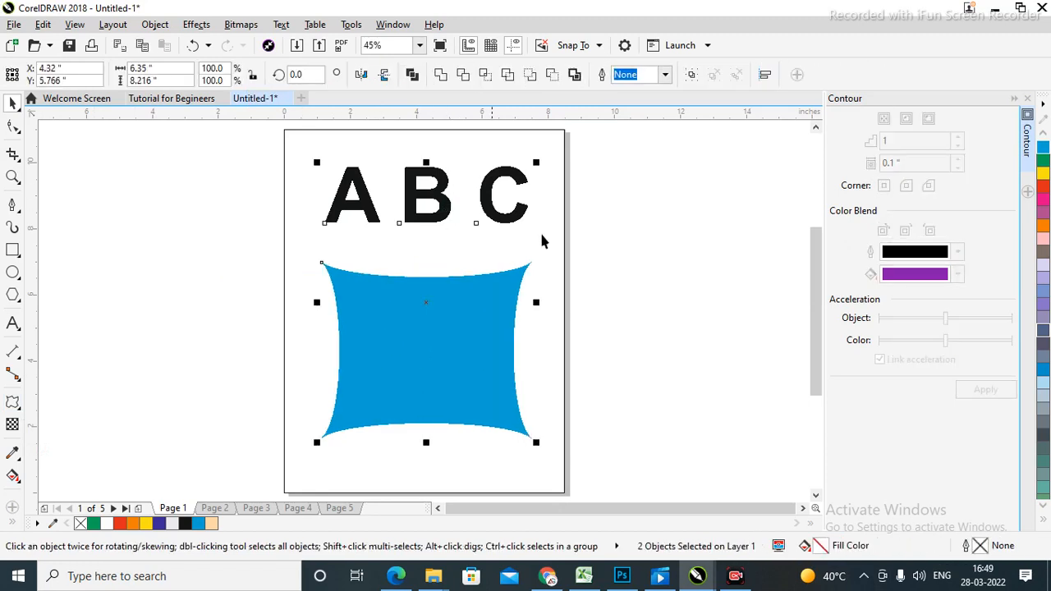
{"action": "left_click", "coordinate": [656, 248]}
{"action": "left_click", "coordinate": [425, 344]}
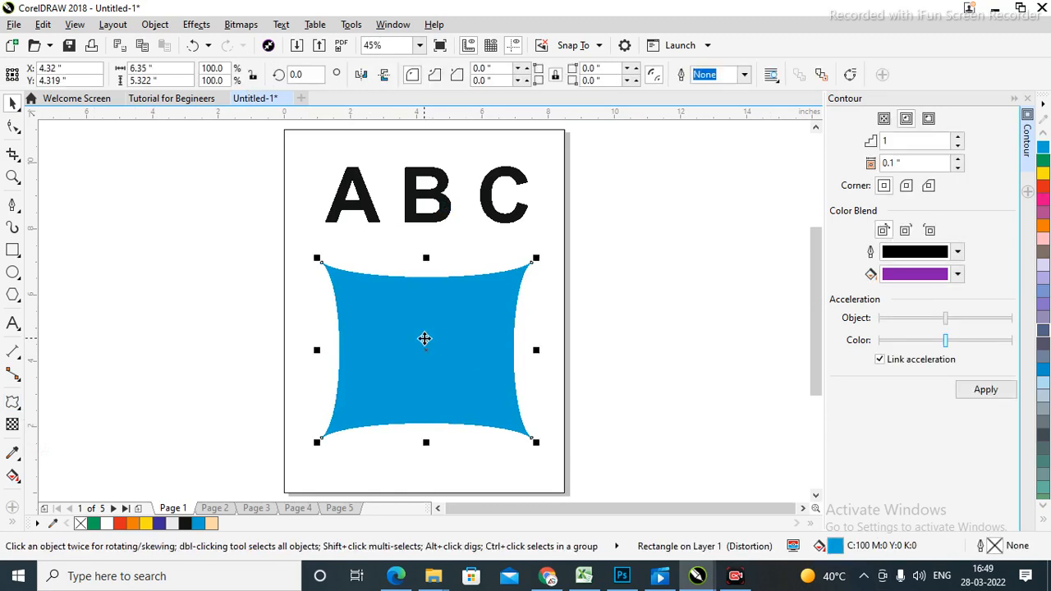
{"action": "key", "text": "Delete"}
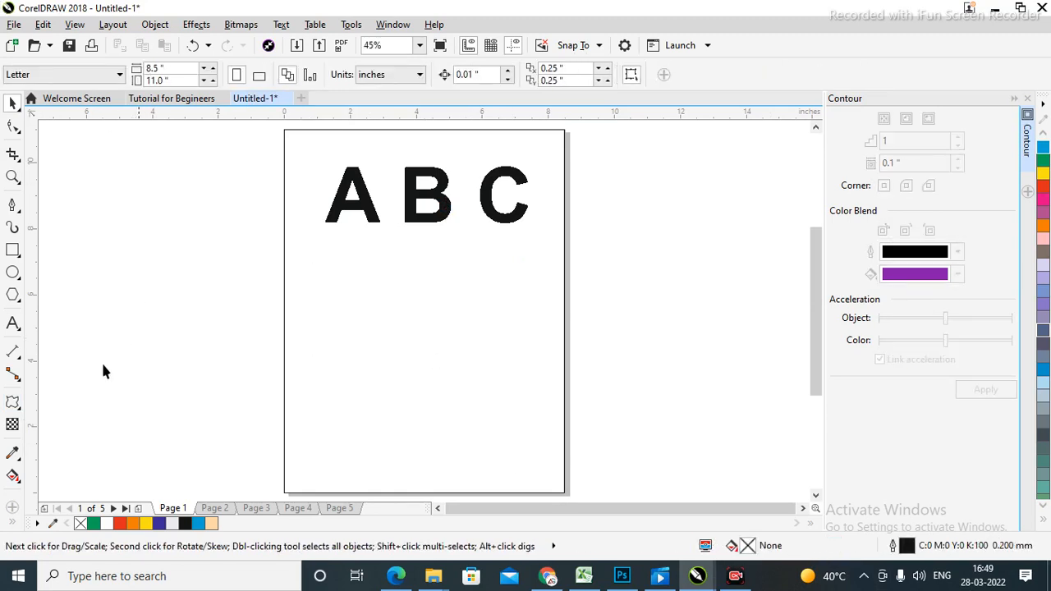
Move the ABC text down toward the page middle and give it an editable envelope.
{"action": "left_click", "coordinate": [18, 409]}
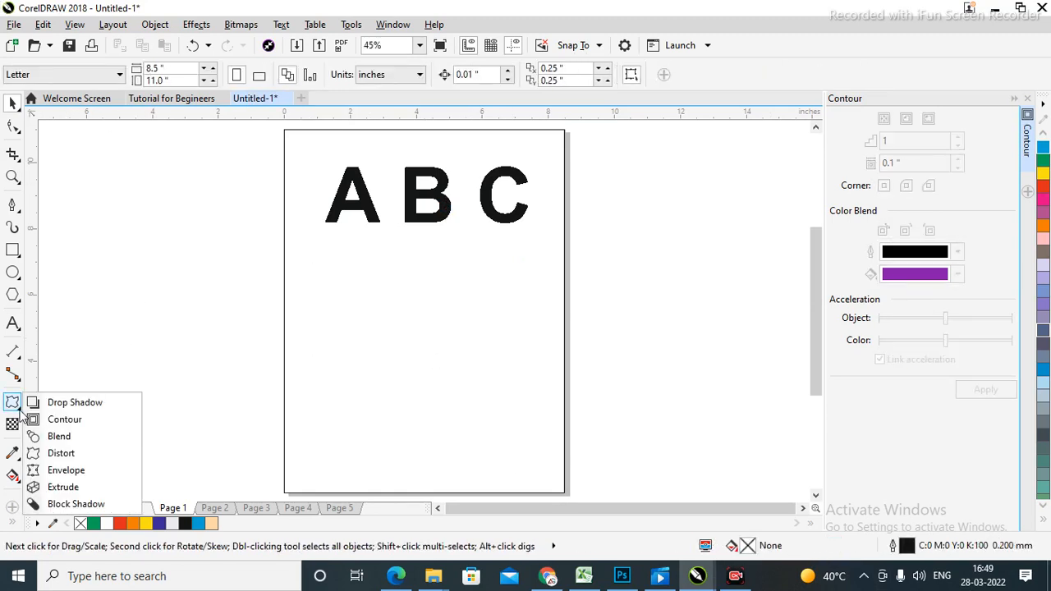
{"action": "left_click", "coordinate": [75, 473]}
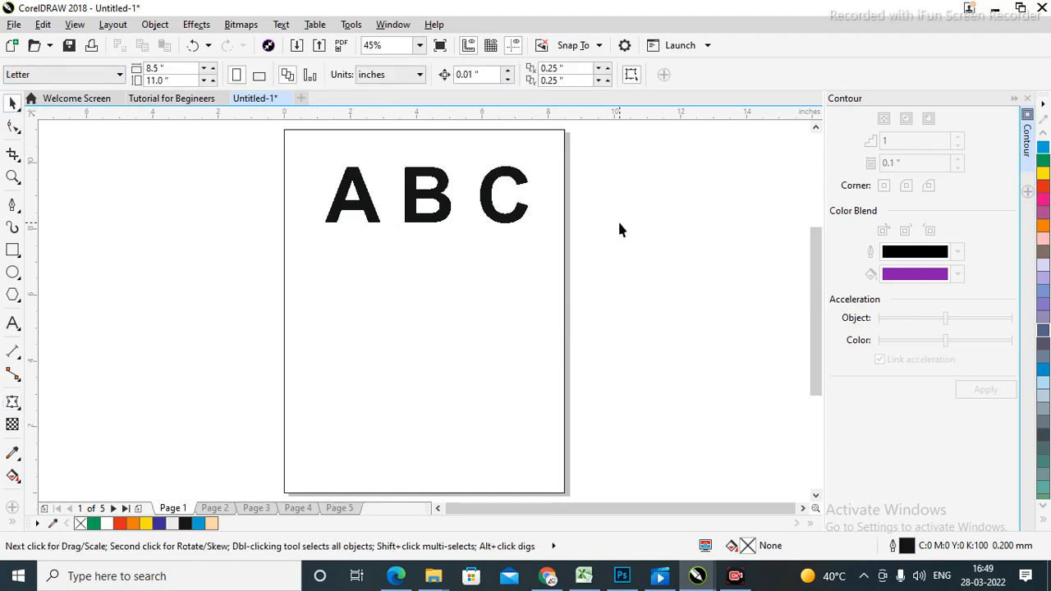
{"action": "left_click_drag", "start_coordinate": [444, 211], "coordinate": [439, 294]}
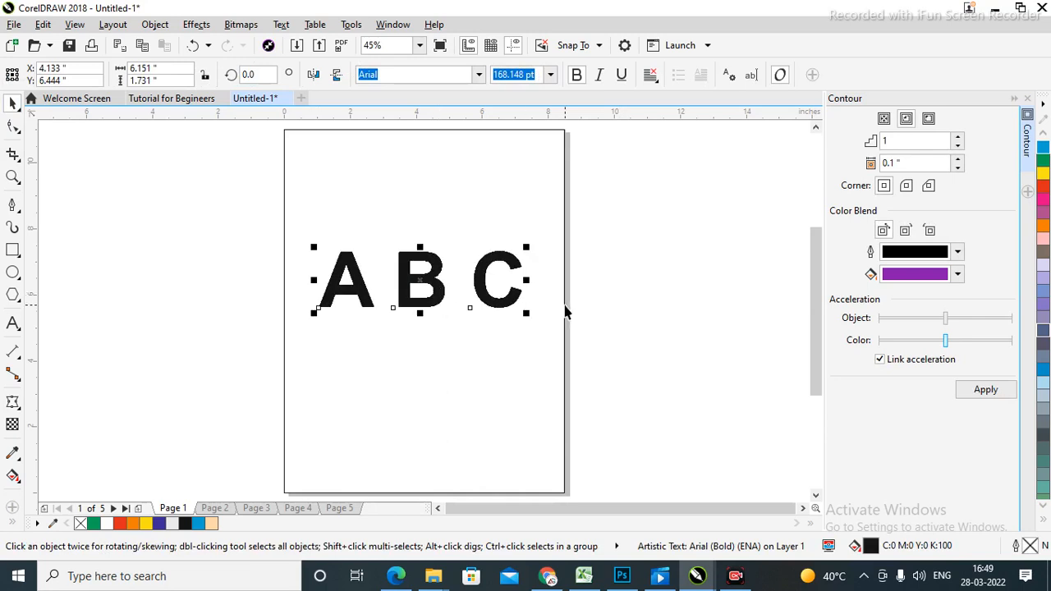
{"action": "left_click", "coordinate": [652, 302]}
{"action": "left_click", "coordinate": [491, 304]}
{"action": "left_click", "coordinate": [614, 337]}
{"action": "left_click", "coordinate": [498, 312]}
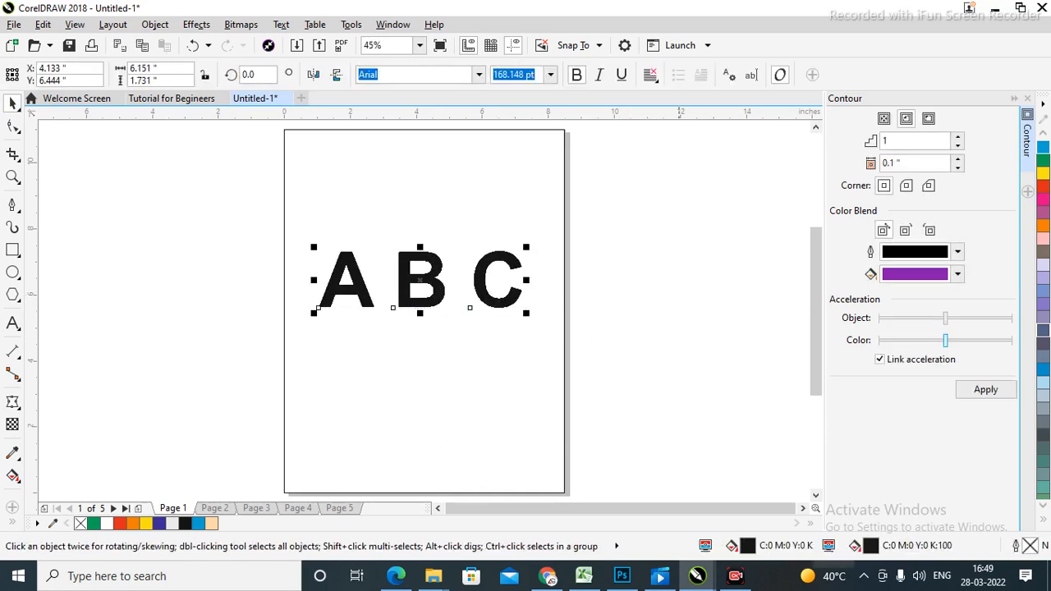
{"action": "left_click", "coordinate": [13, 401]}
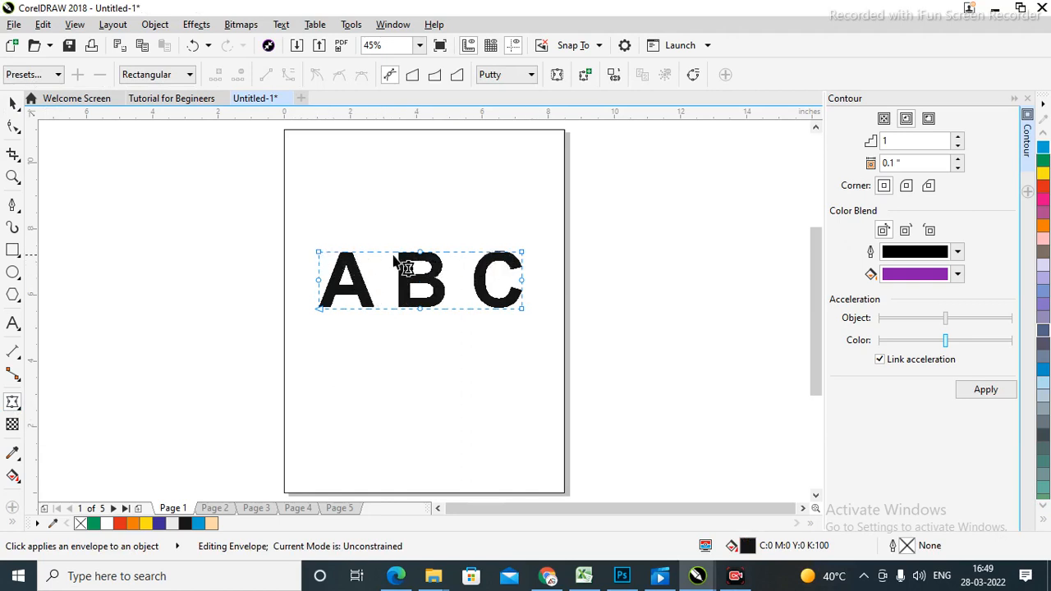
Pinch the ABC envelope, curving the bottom edge up and the top edge down.
{"action": "left_click_drag", "start_coordinate": [420, 254], "coordinate": [420, 279]}
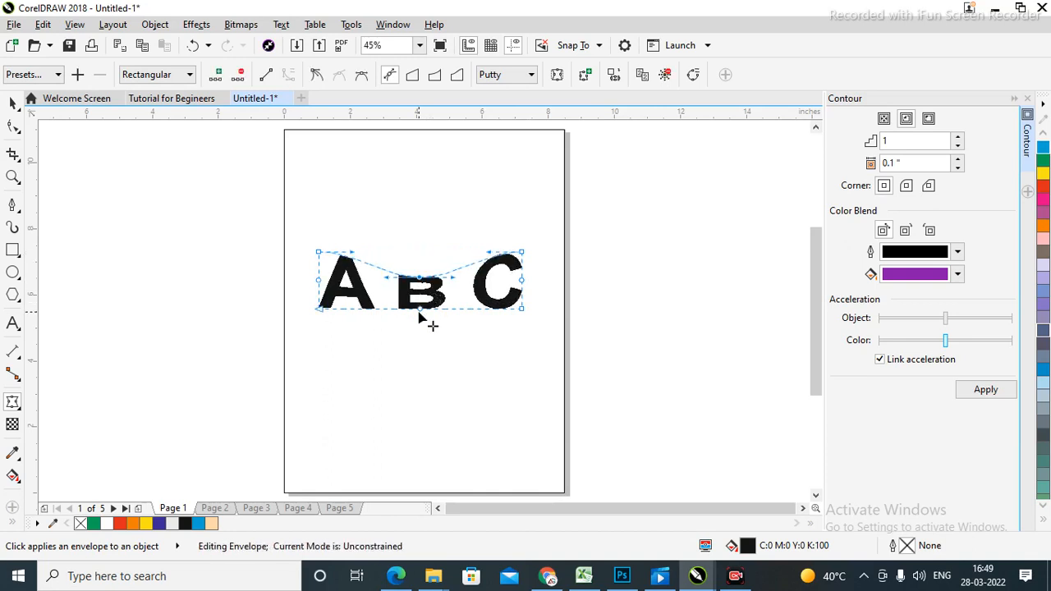
{"action": "key", "text": "ctrl+z"}
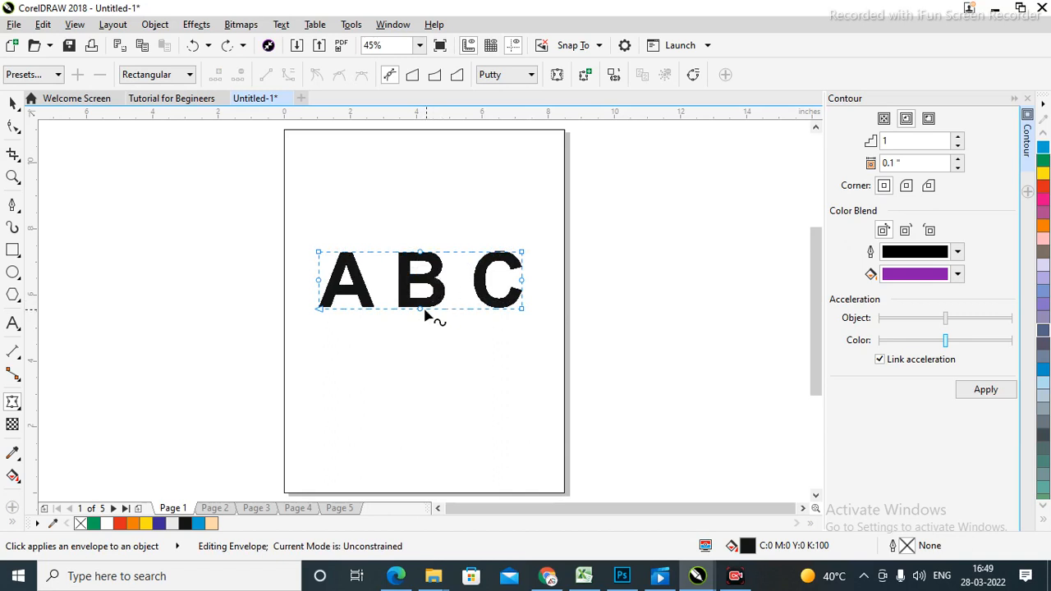
{"action": "left_click_drag", "start_coordinate": [421, 310], "coordinate": [422, 296]}
{"action": "left_click_drag", "start_coordinate": [421, 255], "coordinate": [420, 271]}
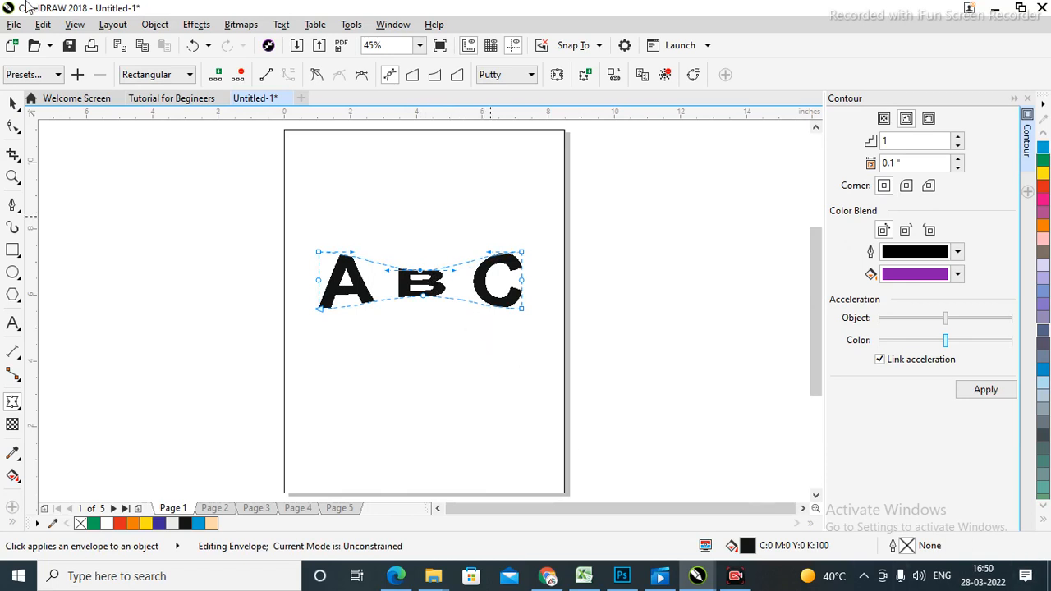
Marquee-select the warped ABC text and delete it.
{"action": "left_click", "coordinate": [12, 103]}
{"action": "left_click", "coordinate": [639, 345]}
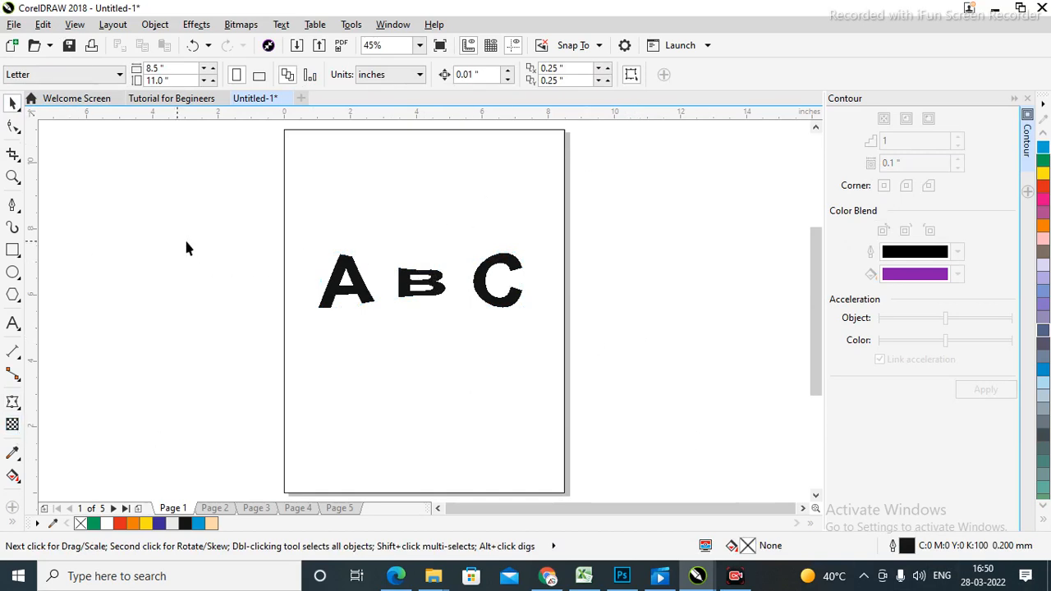
{"action": "left_click_drag", "start_coordinate": [187, 248], "coordinate": [681, 369]}
{"action": "key", "text": "Delete"}
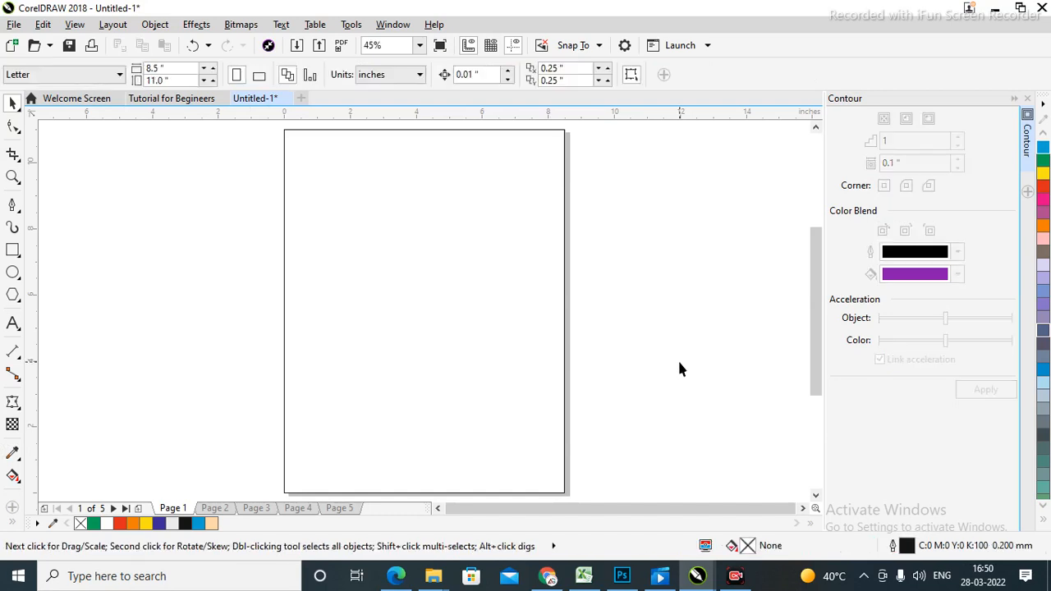
Add the text 'Om Namah Shivay' near the top of the page.
{"action": "left_click", "coordinate": [13, 323]}
{"action": "left_click", "coordinate": [353, 225]}
{"action": "type", "text": "C"}
{"action": "key", "text": "Escape"}
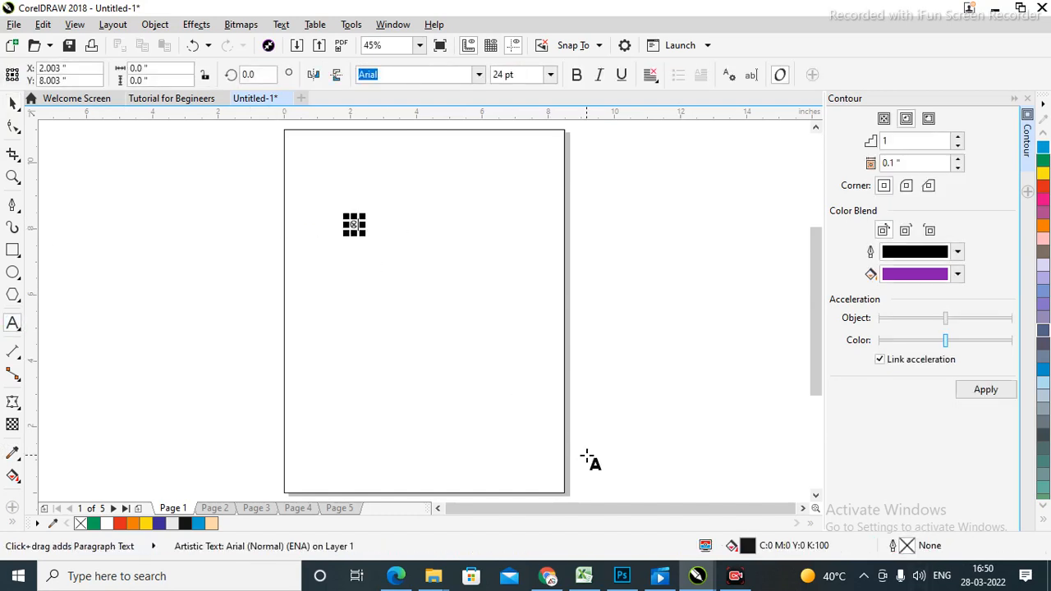
{"action": "key", "text": "BackSpace"}
{"action": "key", "text": "ctrl+a"}
{"action": "type", "text": "Om Namah Shi"}
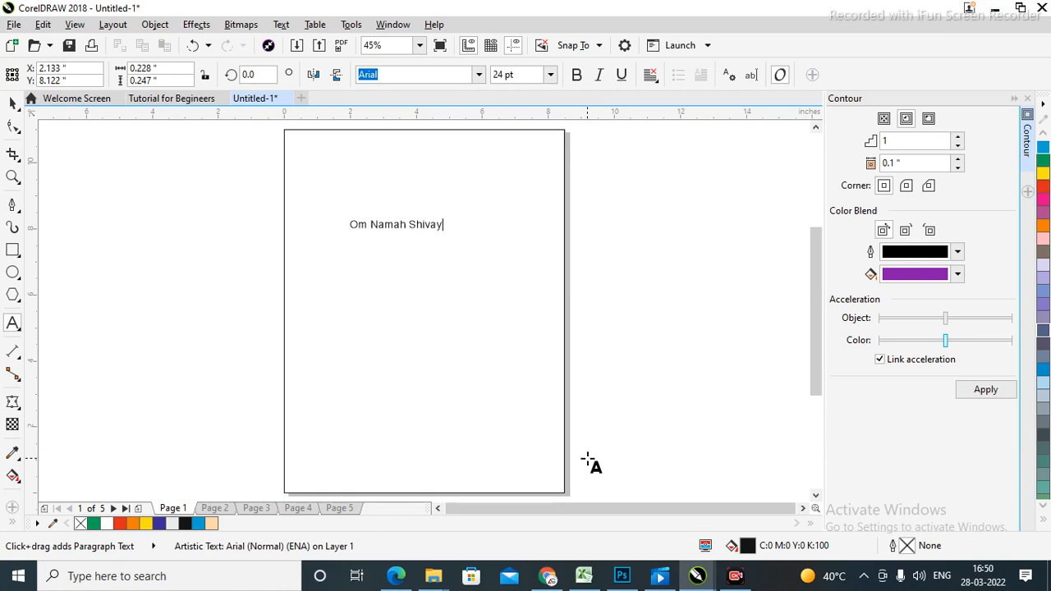
{"action": "key", "text": "Escape"}
Enlarge the text about 2.5 times and centre it horizontally on the page.
{"action": "left_click", "coordinate": [13, 102]}
{"action": "left_click_drag", "start_coordinate": [448, 237], "coordinate": [590, 361]}
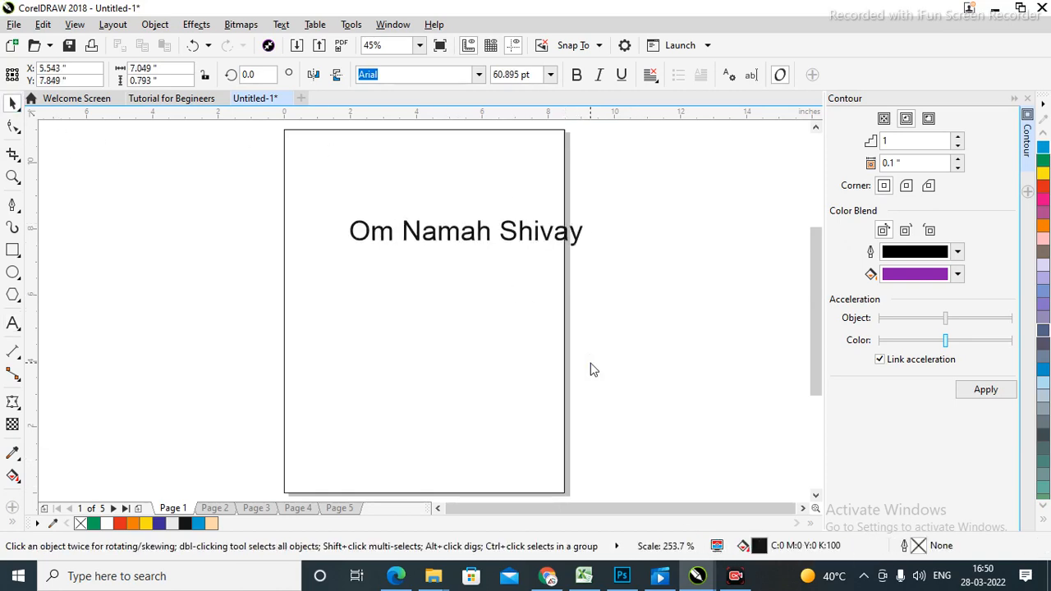
{"action": "left_click", "coordinate": [580, 266]}
{"action": "left_click", "coordinate": [510, 236]}
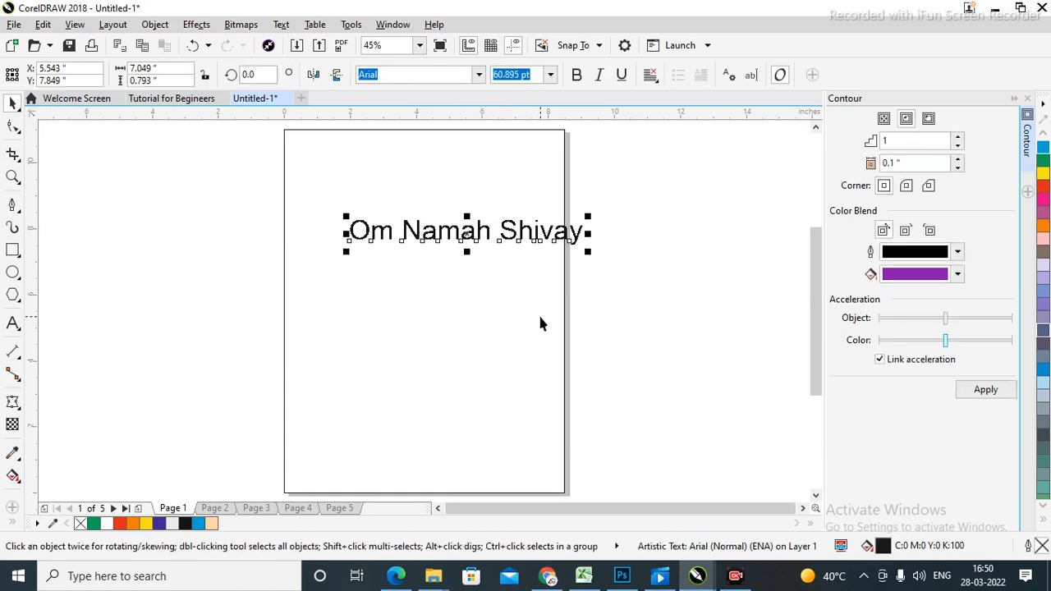
{"action": "left_click", "coordinate": [476, 336], "text": "shift"}
{"action": "key", "text": "c"}
Make the Om Namah Shivay text bold.
{"action": "left_click", "coordinate": [634, 261]}
{"action": "left_click", "coordinate": [520, 239]}
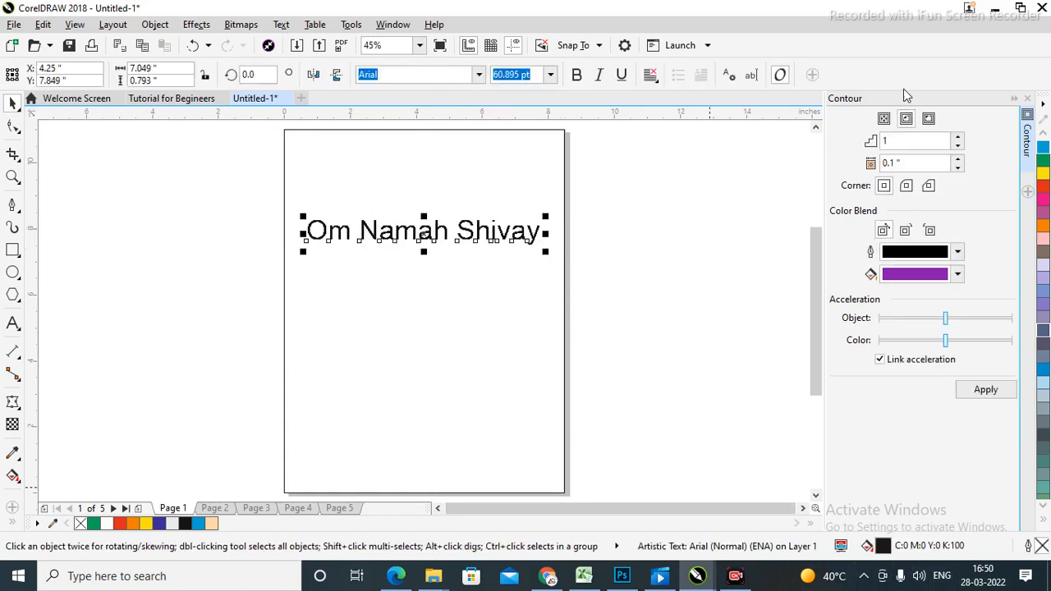
{"action": "left_click", "coordinate": [577, 75]}
{"action": "left_click", "coordinate": [657, 231]}
{"action": "left_click", "coordinate": [475, 228]}
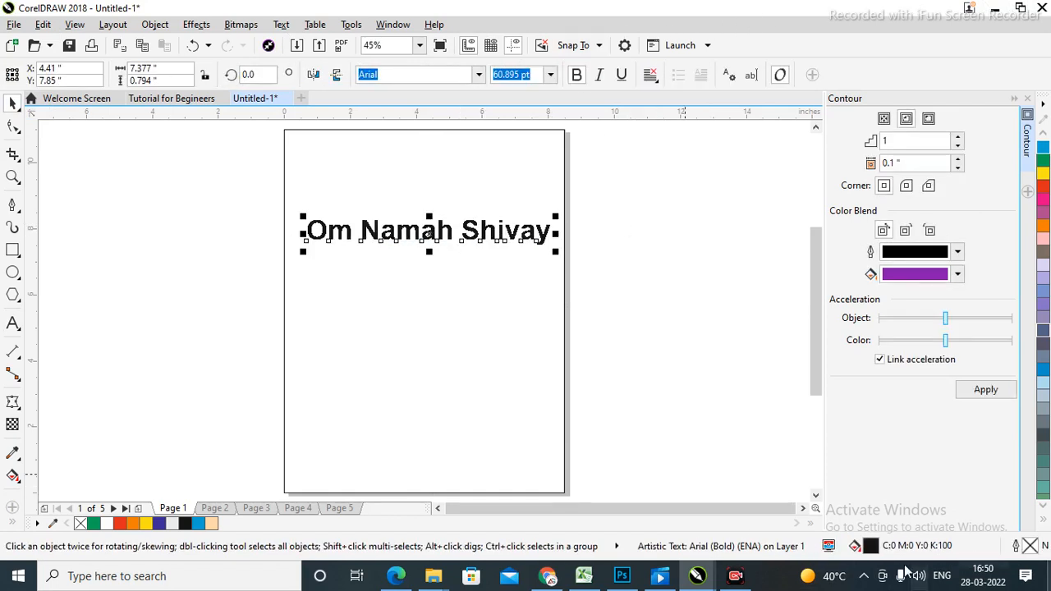
{"action": "left_click", "coordinate": [639, 240]}
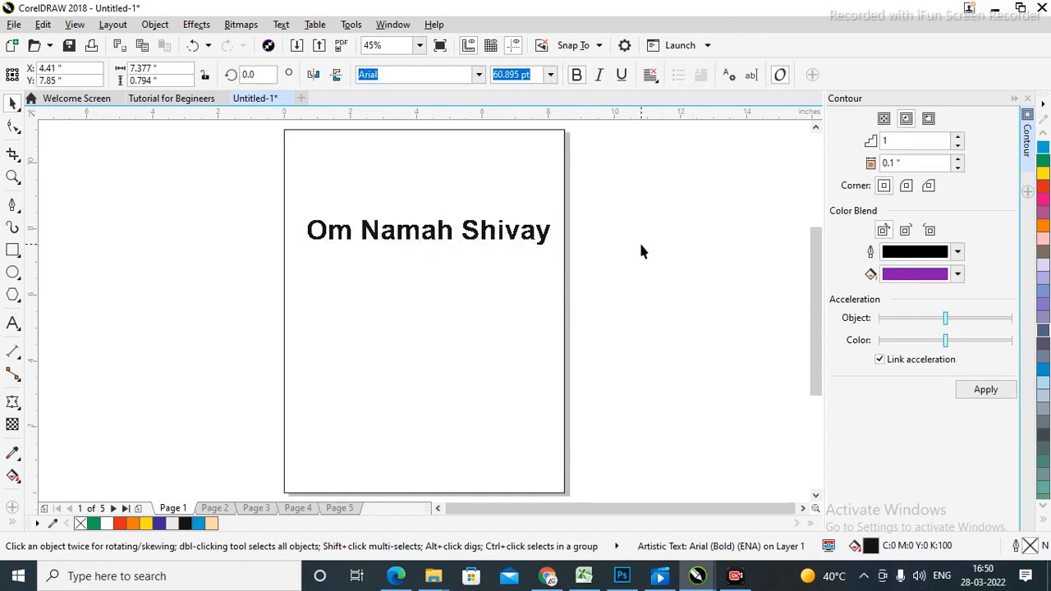
{"action": "left_click", "coordinate": [473, 233]}
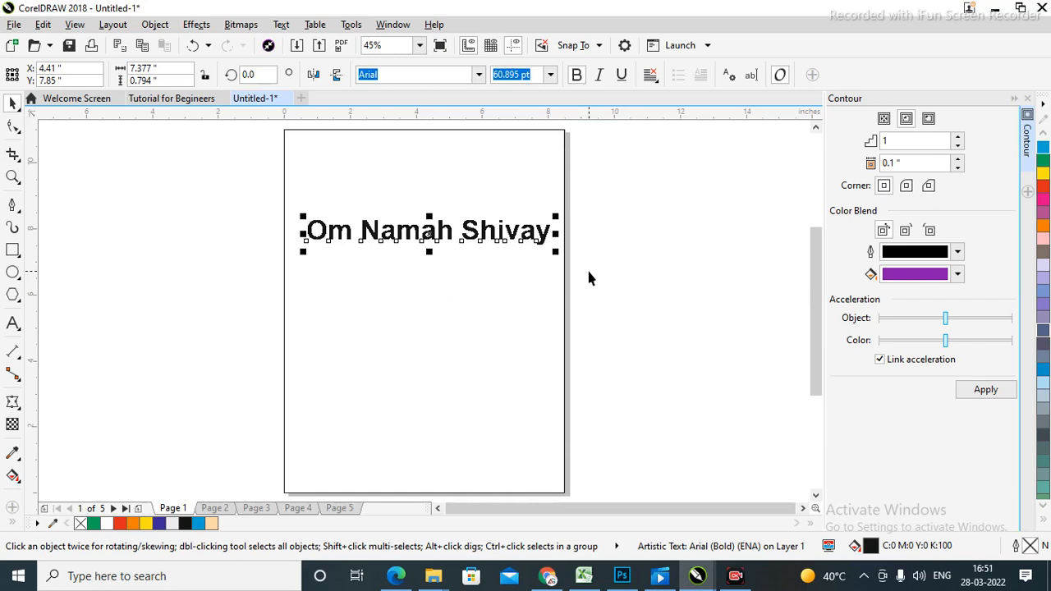
Envelope-warp Om Namah Shivay, raising the top and lowering the bottom so the middle bulges.
{"action": "left_click", "coordinate": [13, 403]}
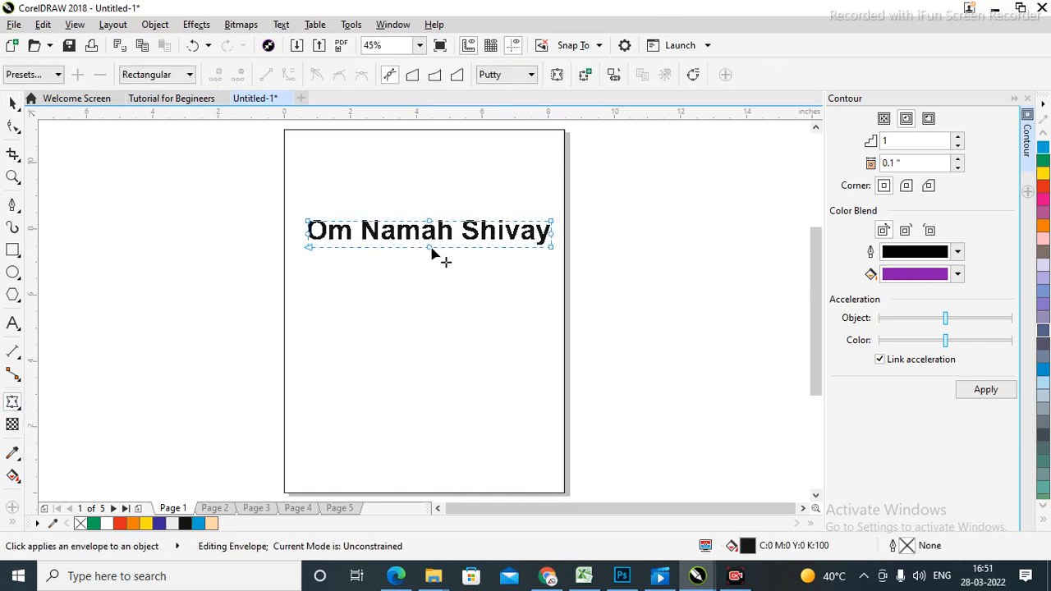
{"action": "left_click_drag", "start_coordinate": [429, 253], "coordinate": [425, 280]}
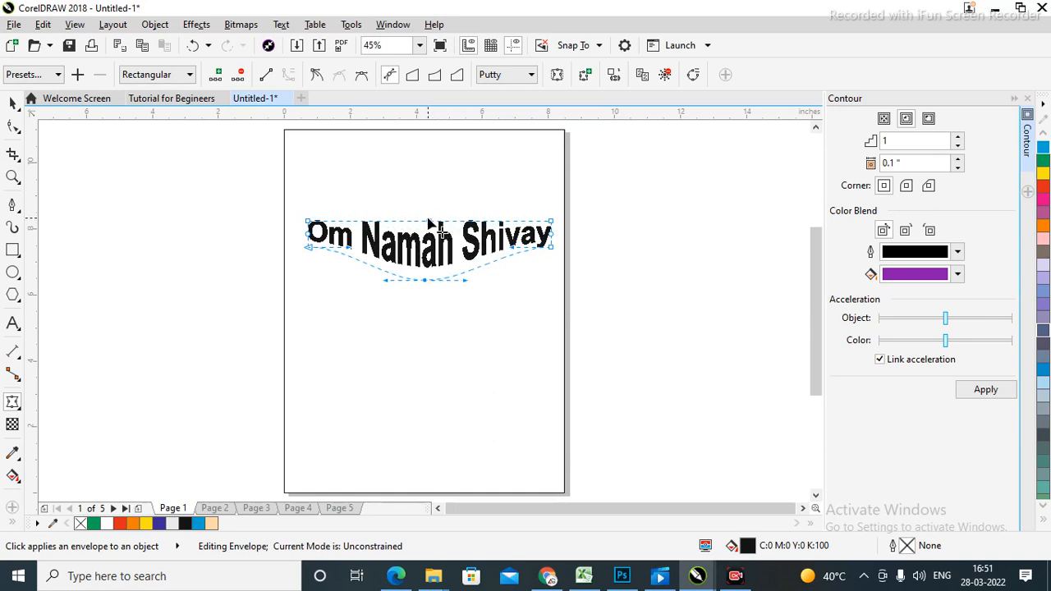
{"action": "left_click_drag", "start_coordinate": [430, 223], "coordinate": [429, 244]}
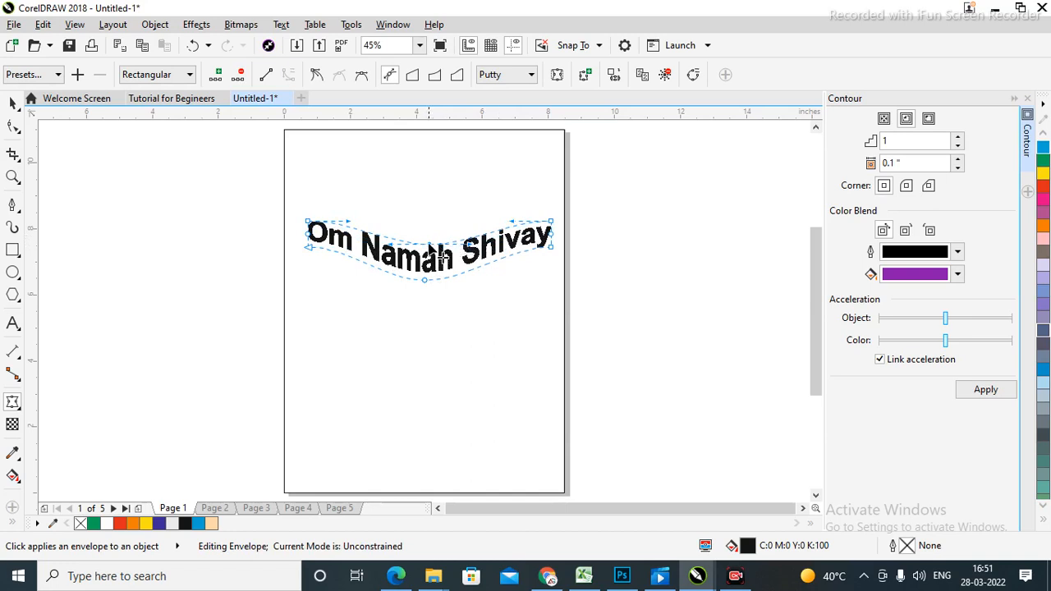
{"action": "left_click_drag", "start_coordinate": [431, 246], "coordinate": [434, 194]}
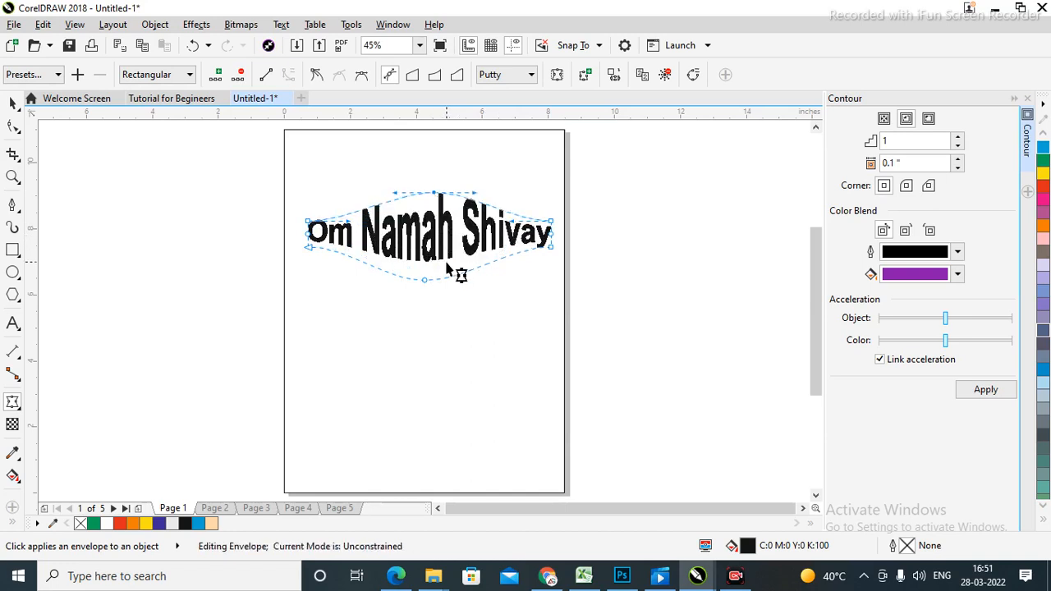
{"action": "left_click_drag", "start_coordinate": [423, 280], "coordinate": [420, 264]}
{"action": "left_click_drag", "start_coordinate": [439, 194], "coordinate": [441, 209]}
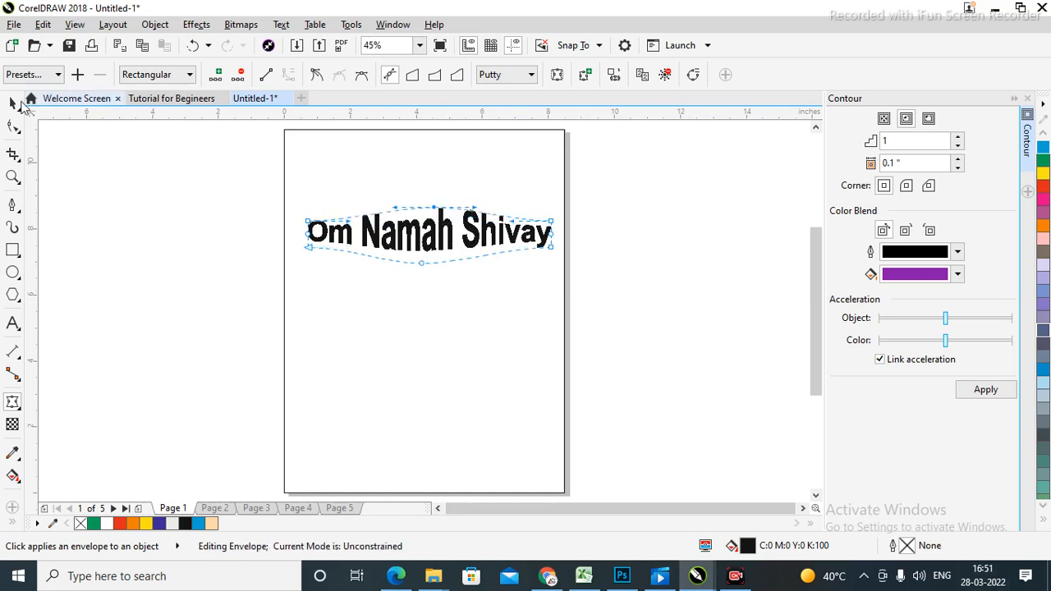
{"action": "left_click", "coordinate": [13, 104]}
Centre the Om Namah Shivay text horizontally on the page rectangle.
{"action": "left_click", "coordinate": [436, 299]}
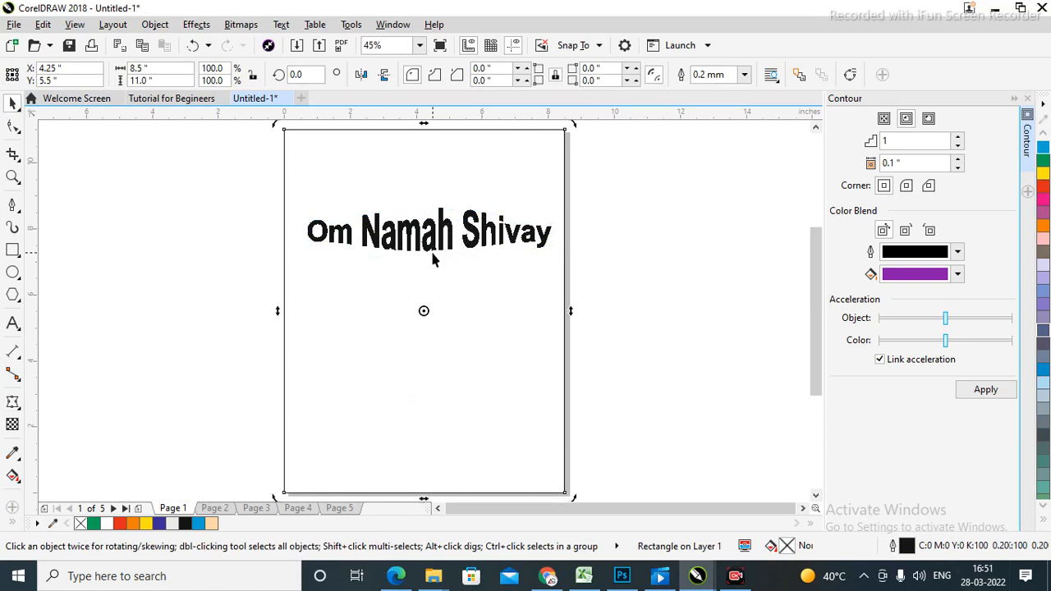
{"action": "left_click", "coordinate": [655, 286]}
{"action": "left_click_drag", "start_coordinate": [204, 195], "coordinate": [605, 339]}
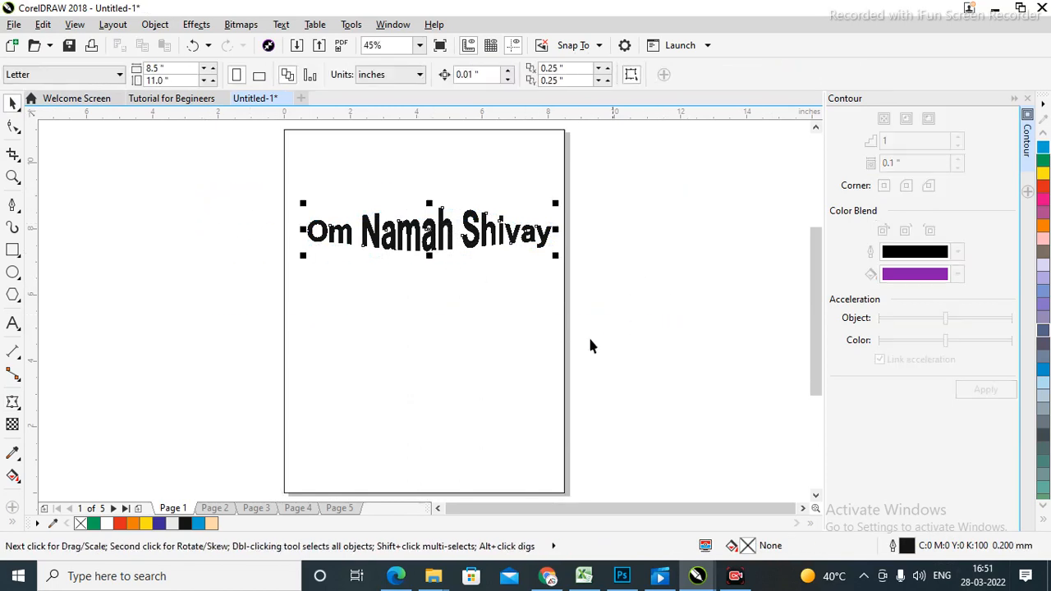
{"action": "left_click", "coordinate": [485, 345], "text": "shift"}
{"action": "key", "text": "c"}
{"action": "left_click", "coordinate": [741, 288]}
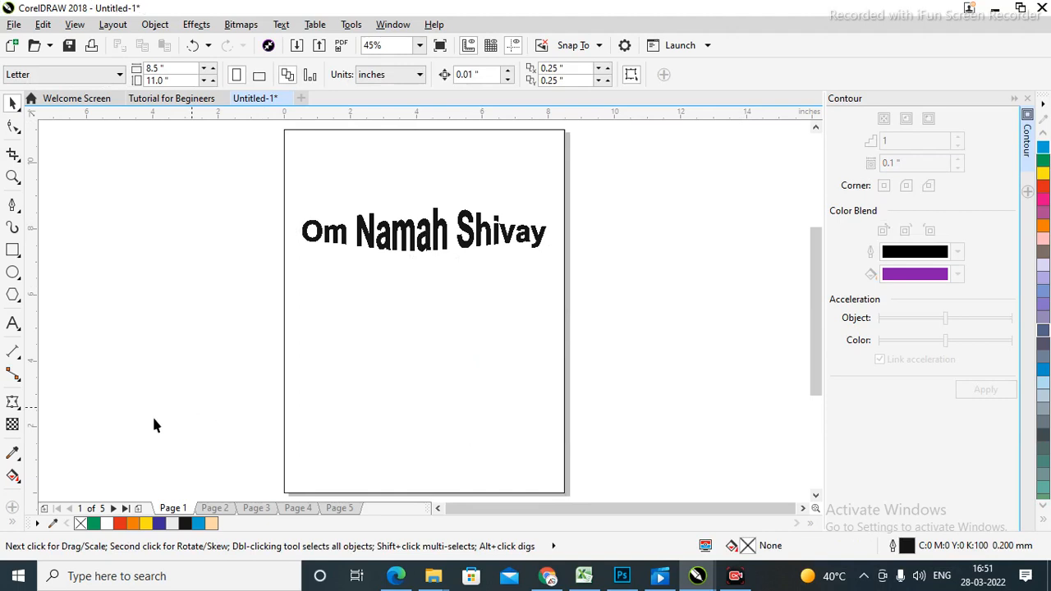
Try extruding the text toward the right, then undo it so the text stays plain.
{"action": "left_click", "coordinate": [20, 408]}
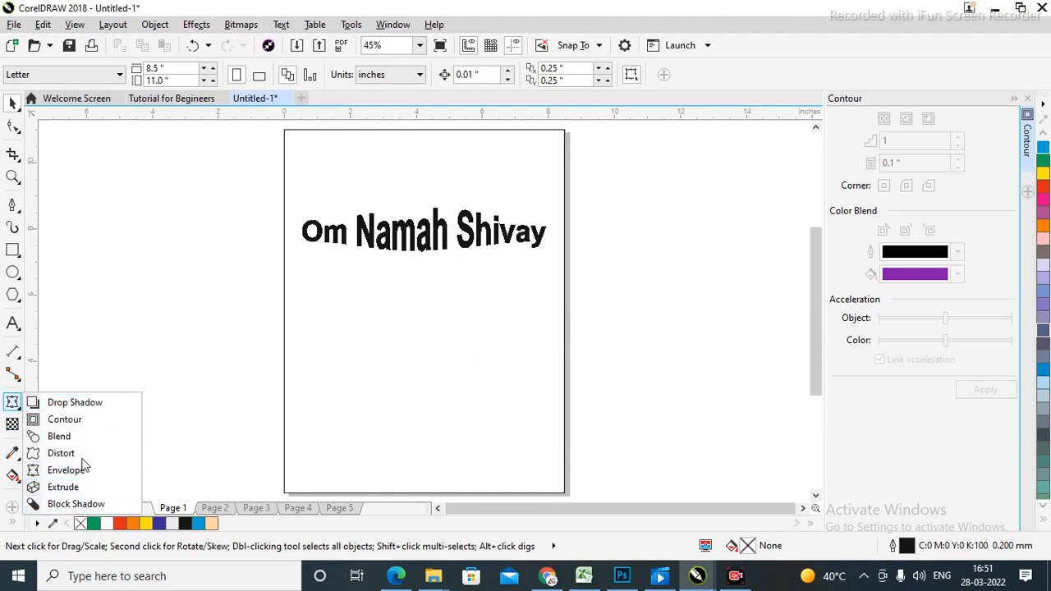
{"action": "left_click", "coordinate": [74, 487]}
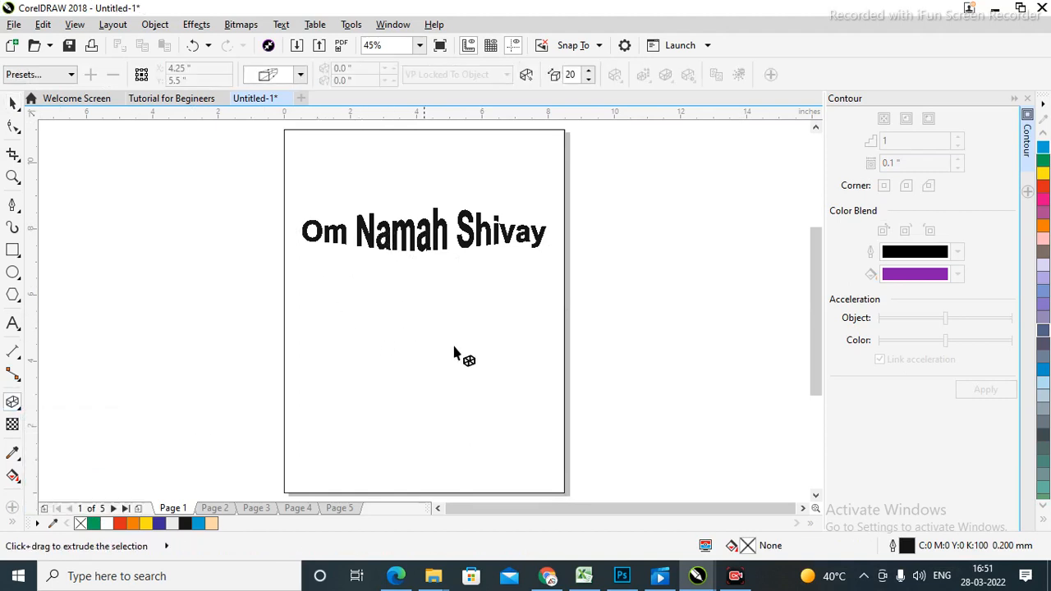
{"action": "left_click", "coordinate": [14, 103]}
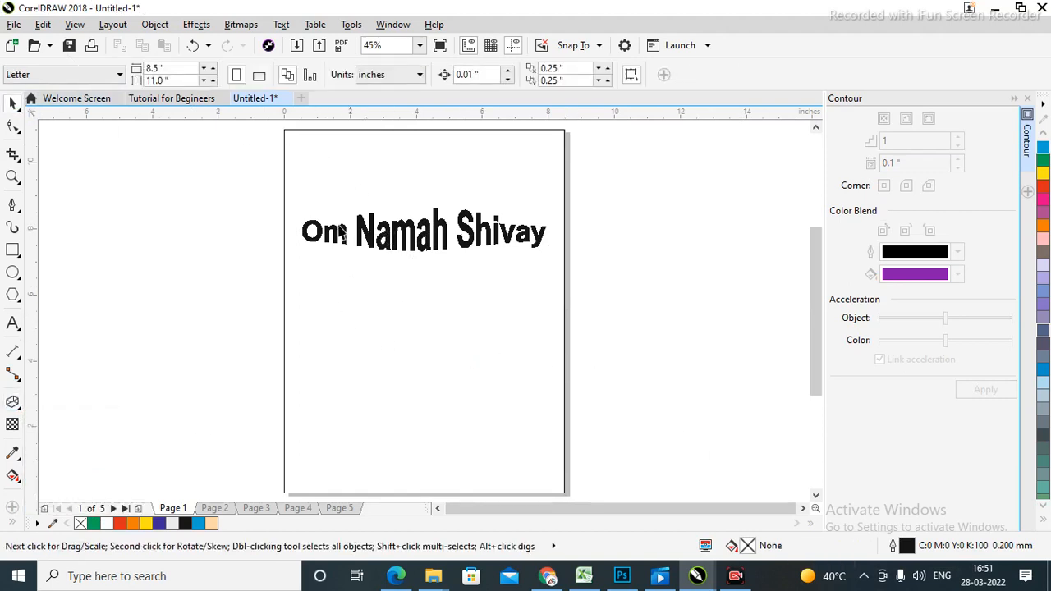
{"action": "left_click_drag", "start_coordinate": [320, 236], "coordinate": [581, 273]}
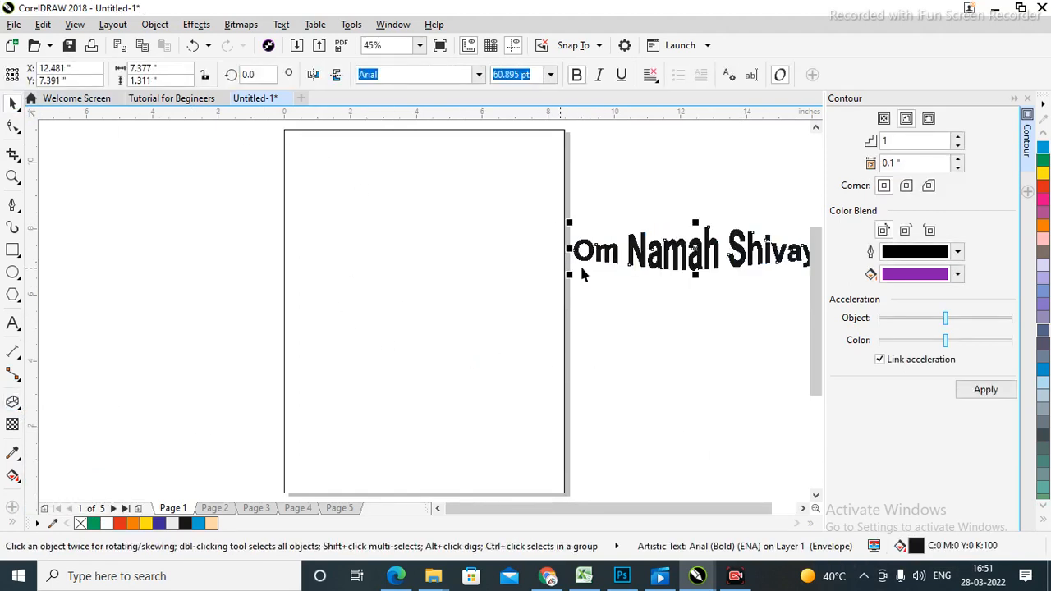
{"action": "key", "text": "ctrl+z"}
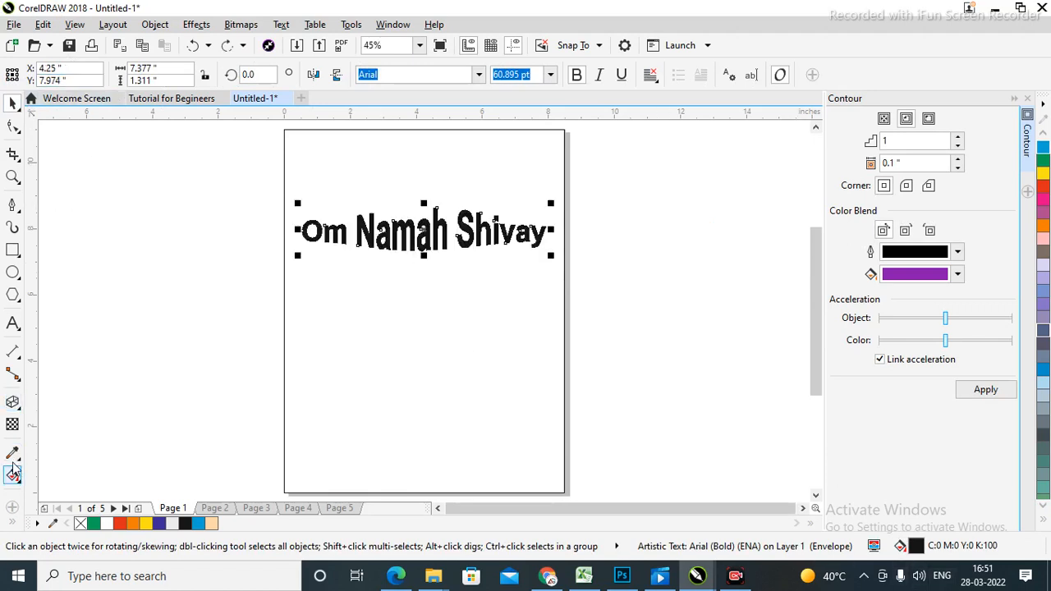
{"action": "left_click", "coordinate": [12, 403]}
{"action": "left_click_drag", "start_coordinate": [320, 228], "coordinate": [537, 238]}
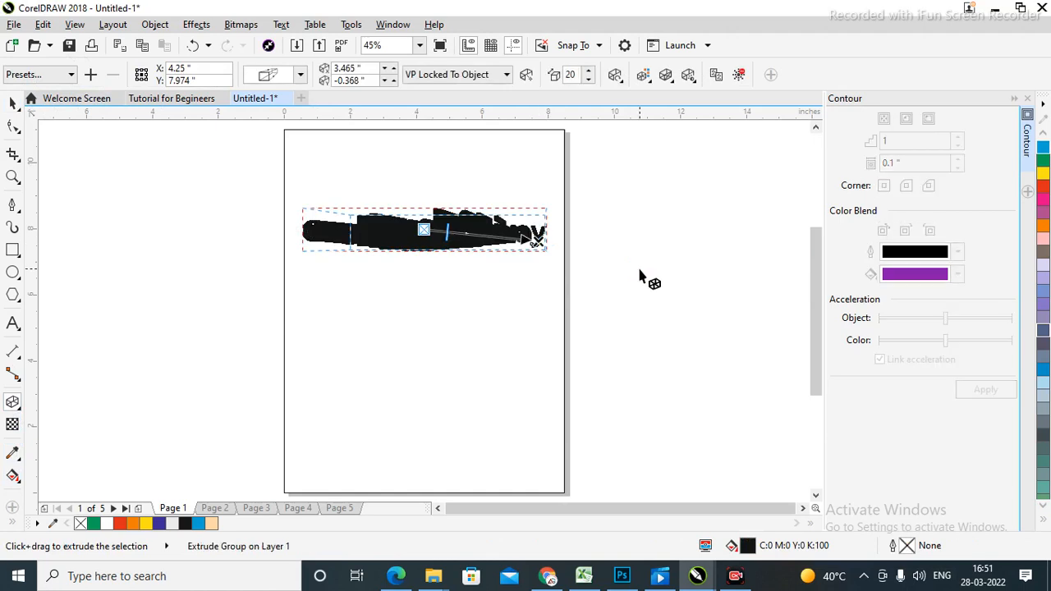
{"action": "key", "text": "space"}
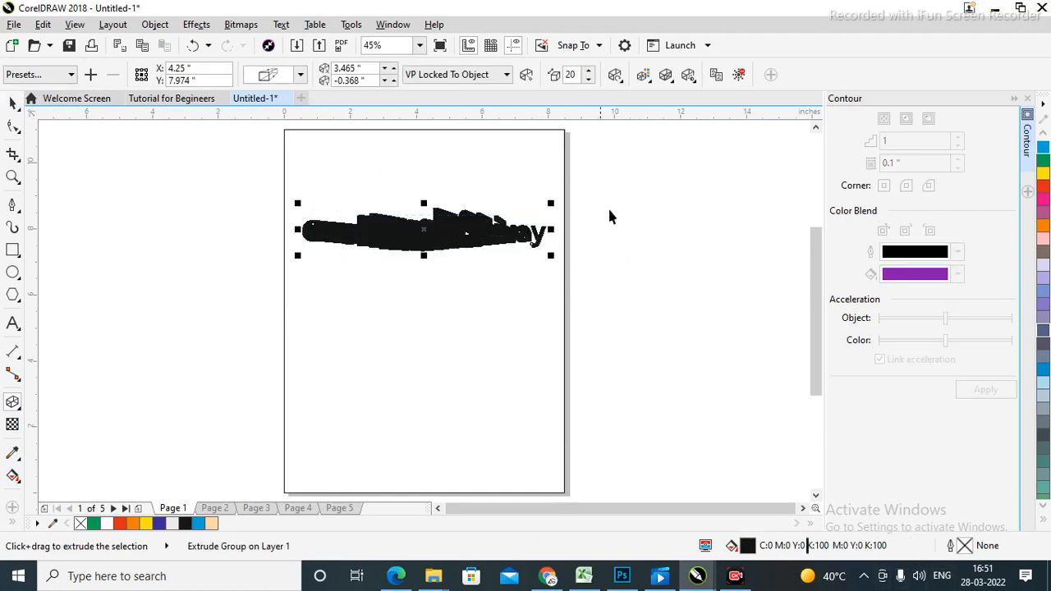
{"action": "left_click", "coordinate": [609, 211]}
{"action": "key", "text": "ctrl+z"}
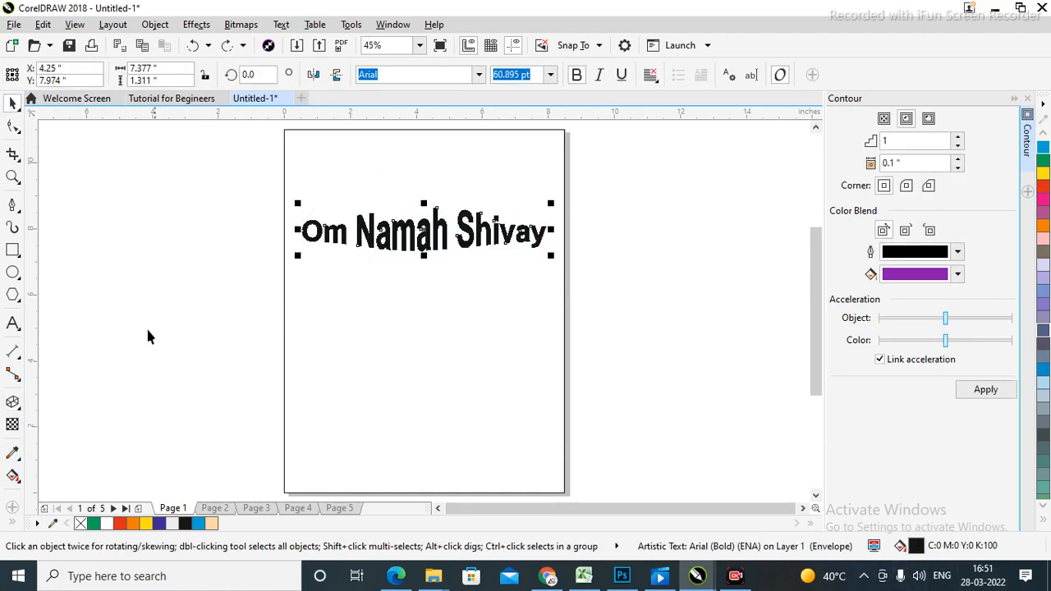
{"action": "left_click", "coordinate": [12, 250]}
{"action": "left_click_drag", "start_coordinate": [338, 295], "coordinate": [551, 462]}
{"action": "left_click", "coordinate": [13, 401]}
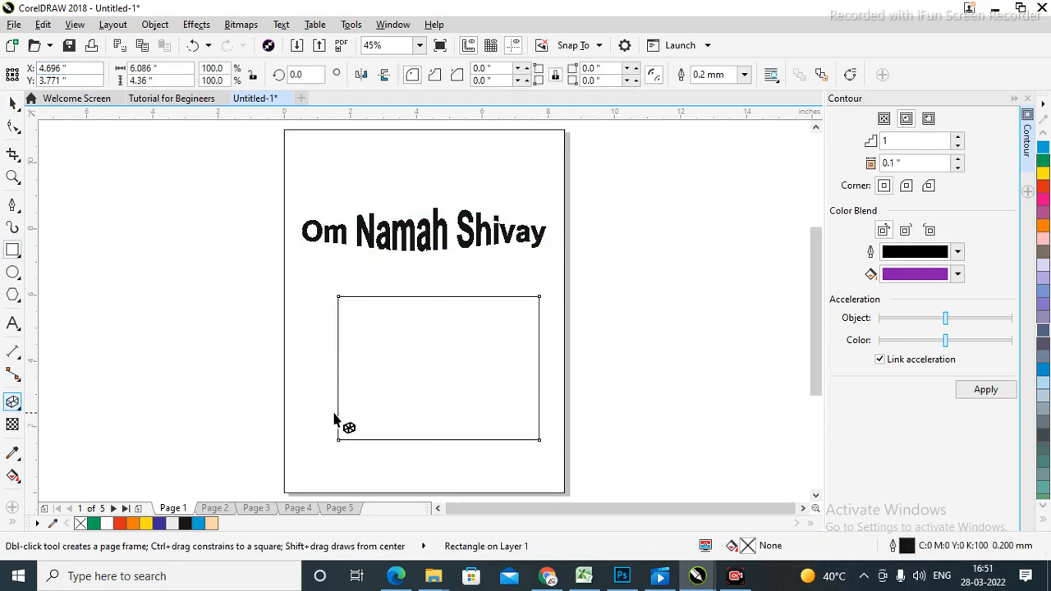
{"action": "left_click_drag", "start_coordinate": [341, 443], "coordinate": [552, 293]}
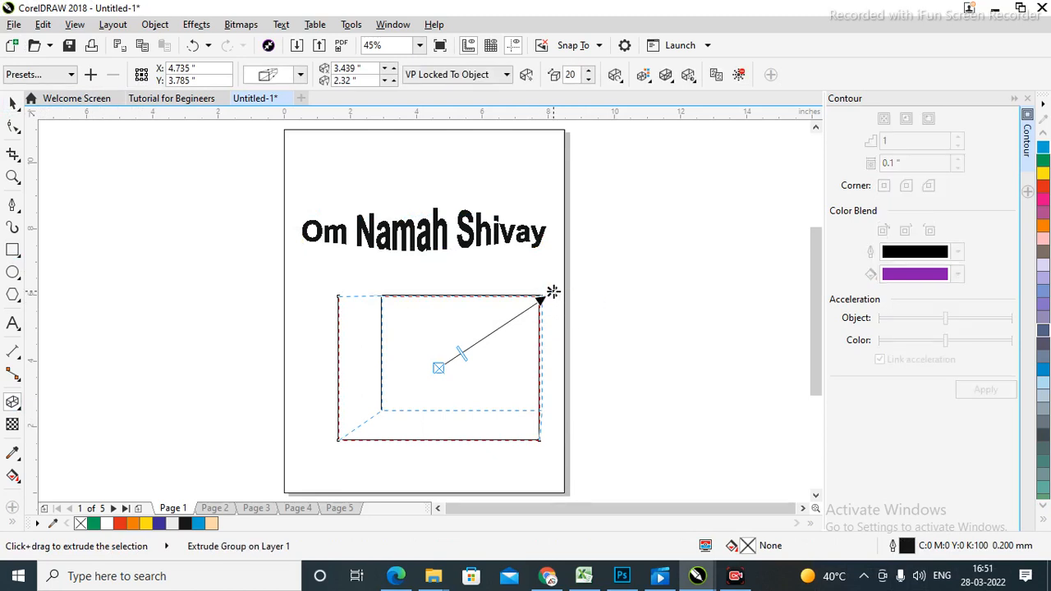
{"action": "left_click_drag", "start_coordinate": [553, 292], "coordinate": [453, 363]}
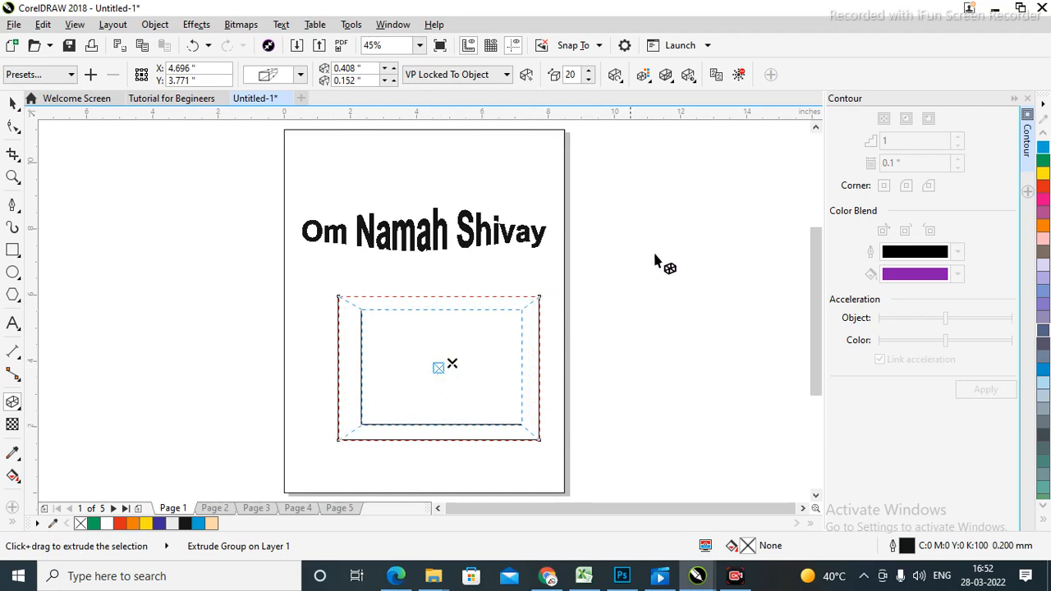
{"action": "left_click", "coordinate": [13, 103]}
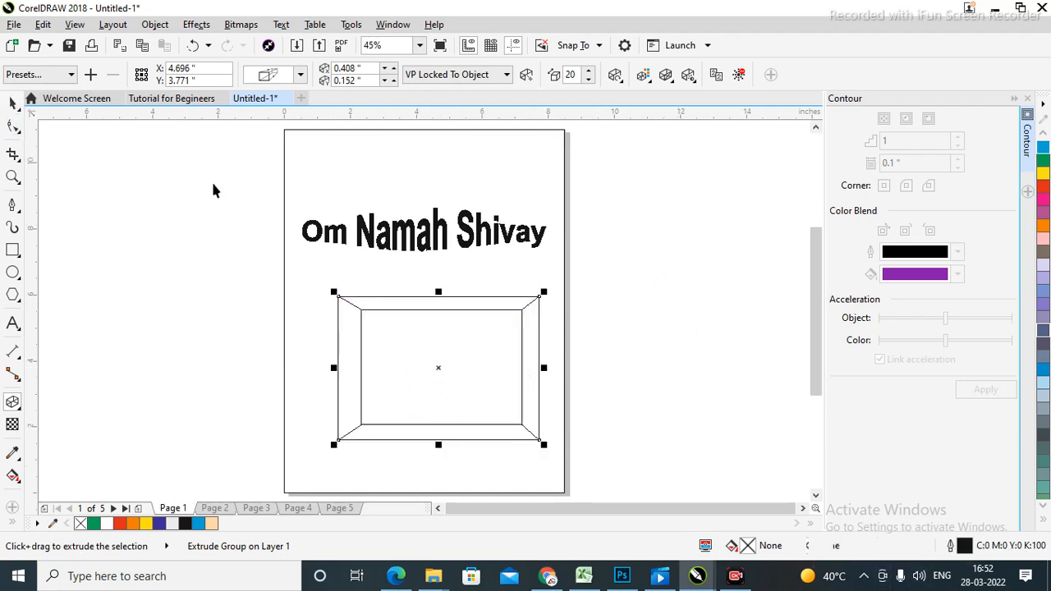
{"action": "left_click", "coordinate": [1043, 279]}
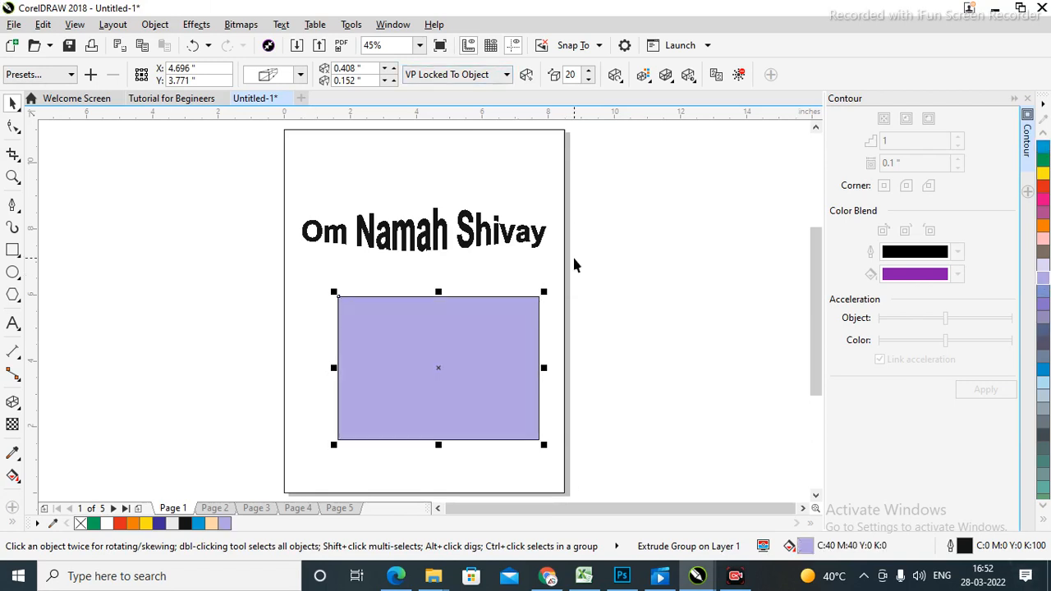
{"action": "key", "text": "ctrl+z"}
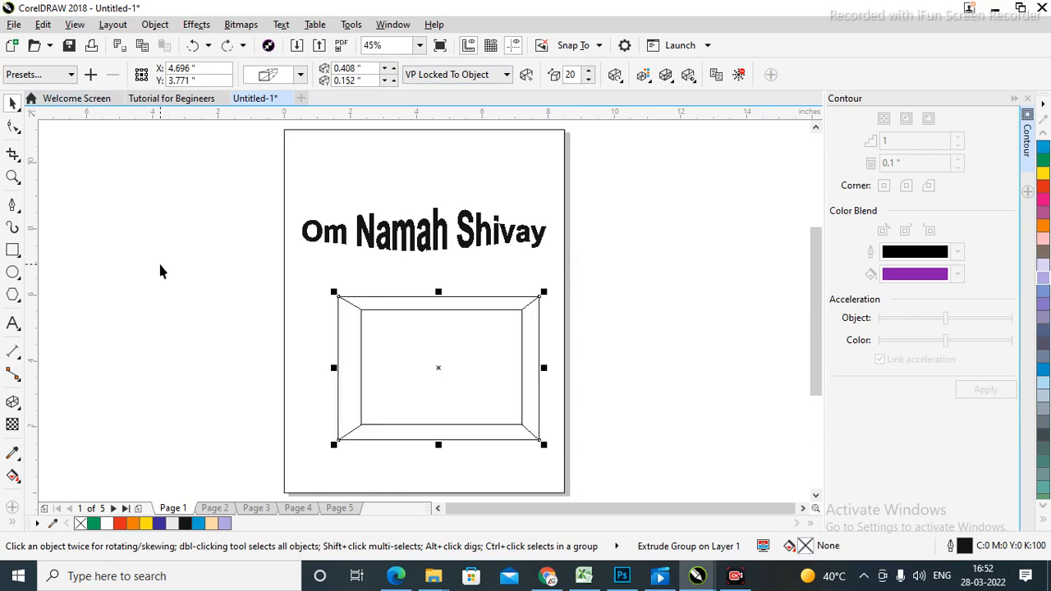
{"action": "left_click", "coordinate": [222, 334]}
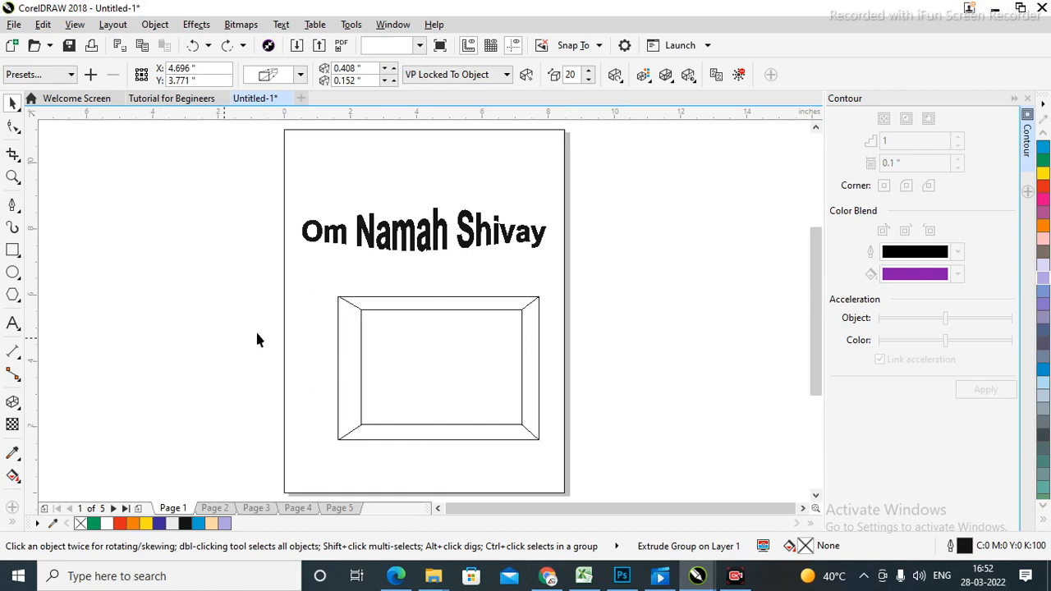
{"action": "left_click", "coordinate": [432, 333]}
{"action": "key", "text": "Delete"}
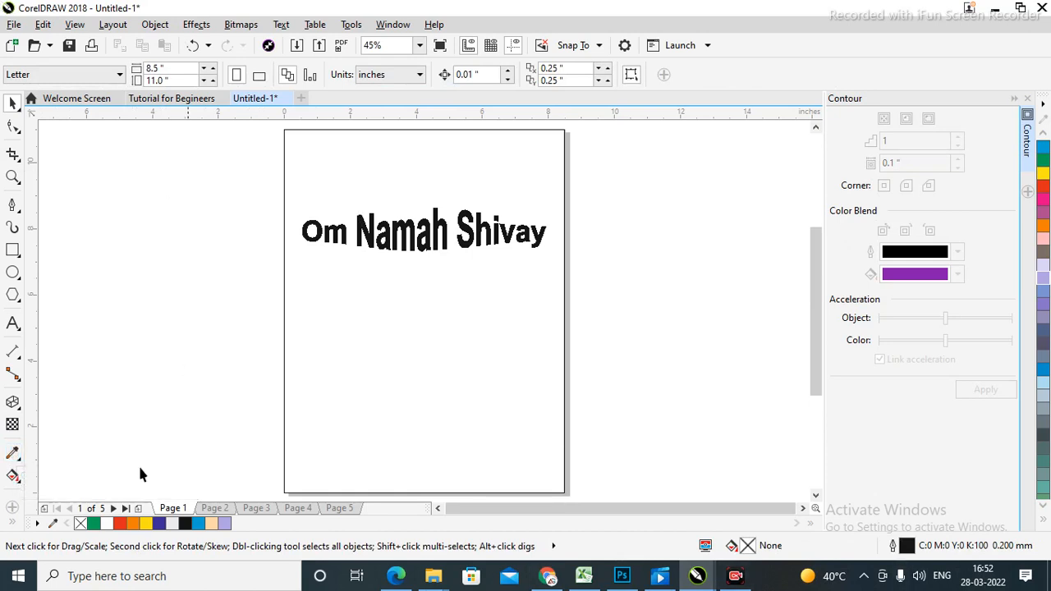
{"action": "left_click", "coordinate": [14, 452]}
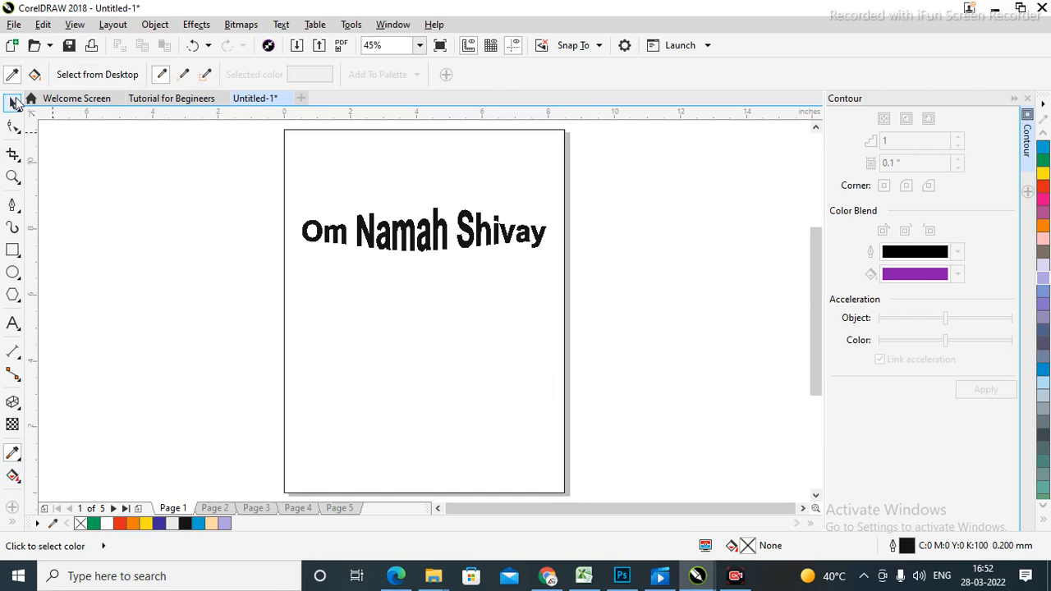
Colour the Om Namah Shivay text green.
{"action": "key", "text": "space"}
{"action": "left_click", "coordinate": [480, 238]}
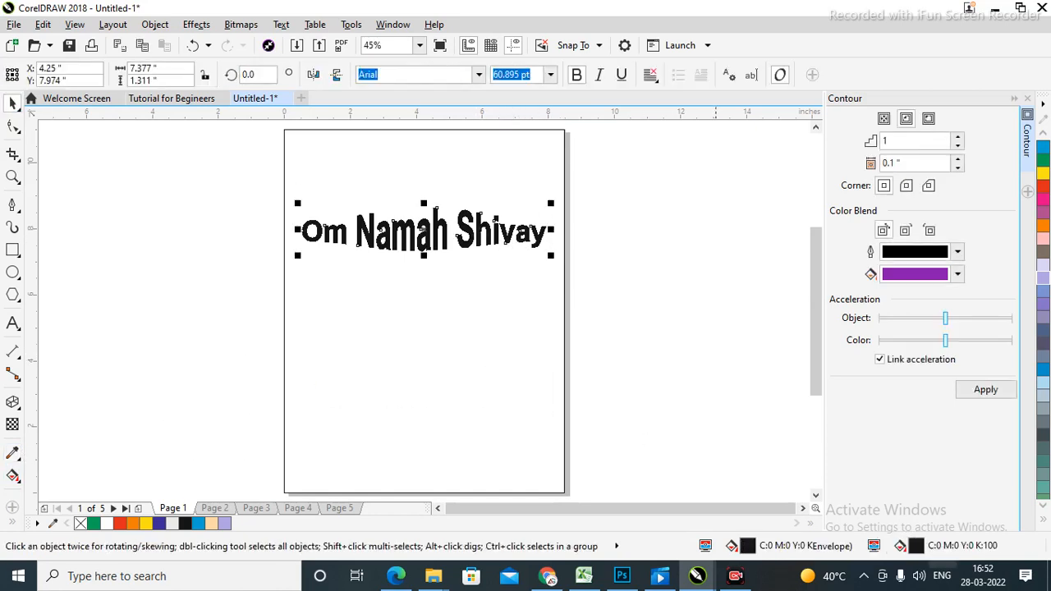
{"action": "left_click", "coordinate": [1043, 163]}
{"action": "left_click", "coordinate": [716, 256]}
Draw a rectangle below the text and fill it with the green sampled from the text.
{"action": "left_click", "coordinate": [12, 250]}
{"action": "left_click_drag", "start_coordinate": [314, 299], "coordinate": [538, 450]}
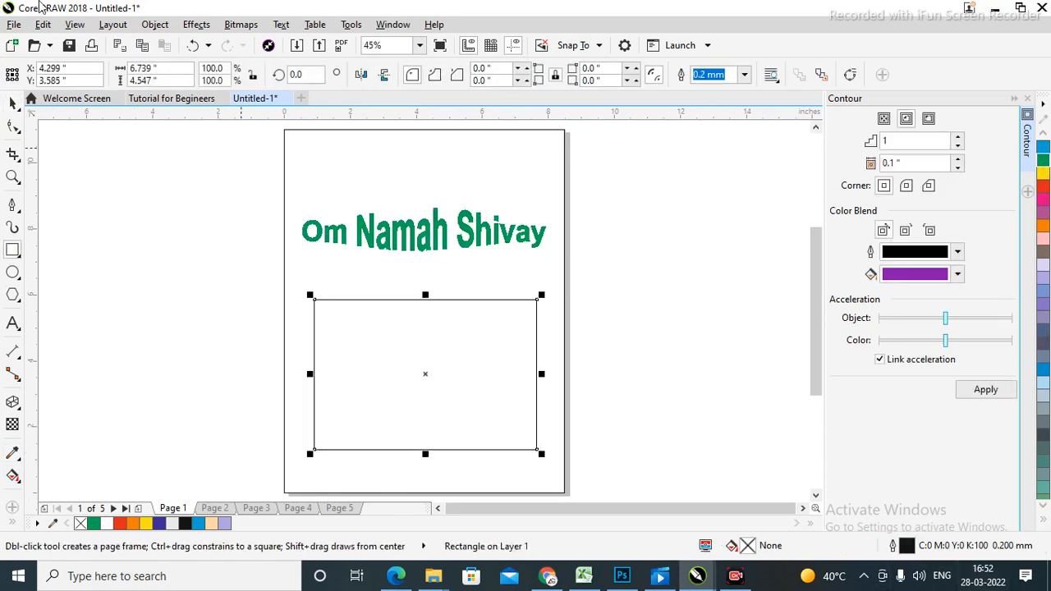
{"action": "left_click", "coordinate": [12, 102]}
{"action": "left_click", "coordinate": [438, 375]}
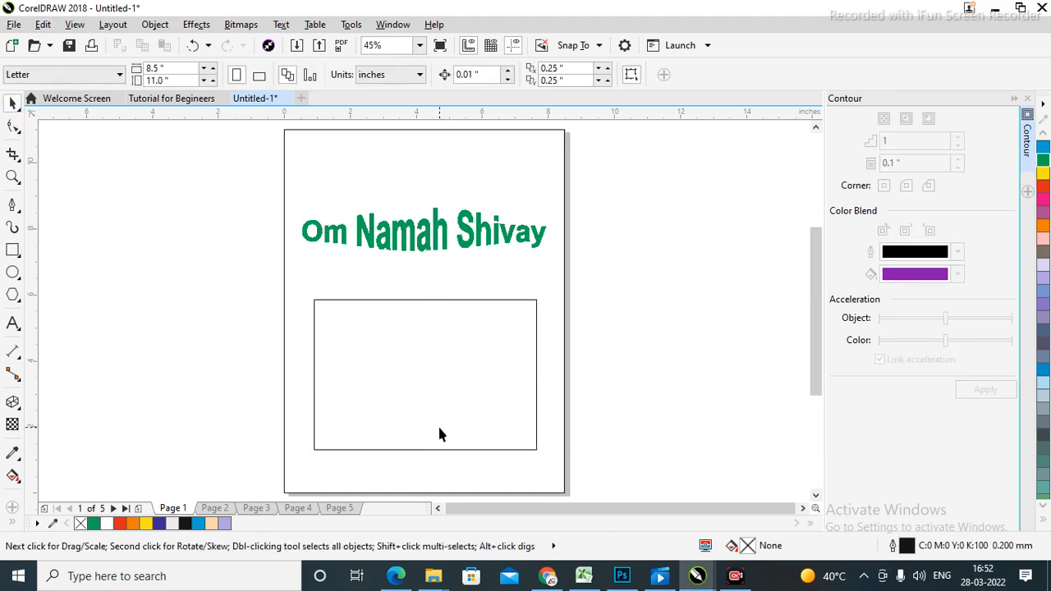
{"action": "left_click", "coordinate": [12, 454]}
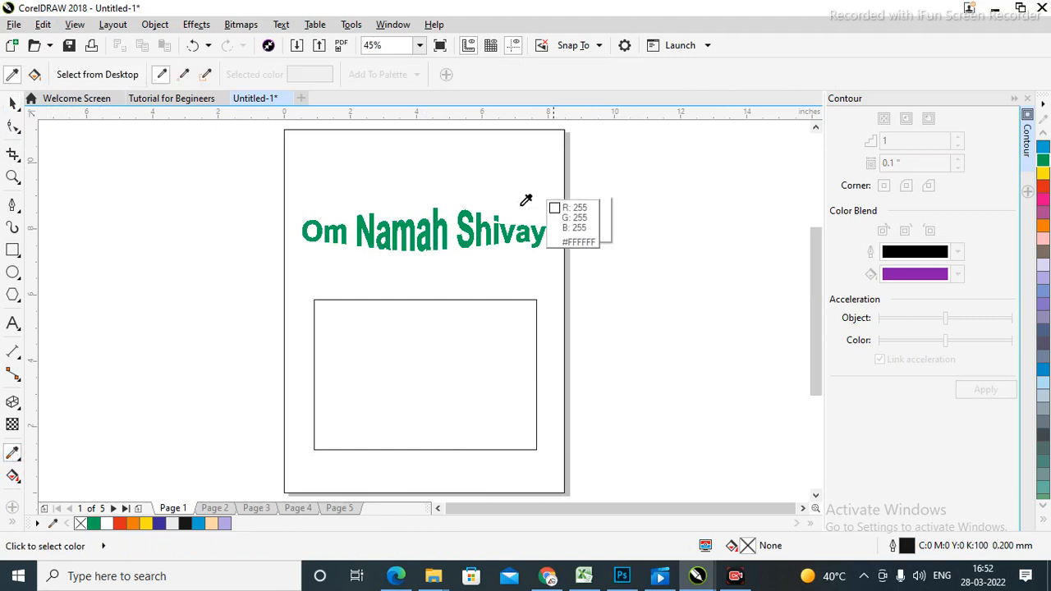
{"action": "left_click", "coordinate": [472, 205]}
{"action": "left_click", "coordinate": [403, 374]}
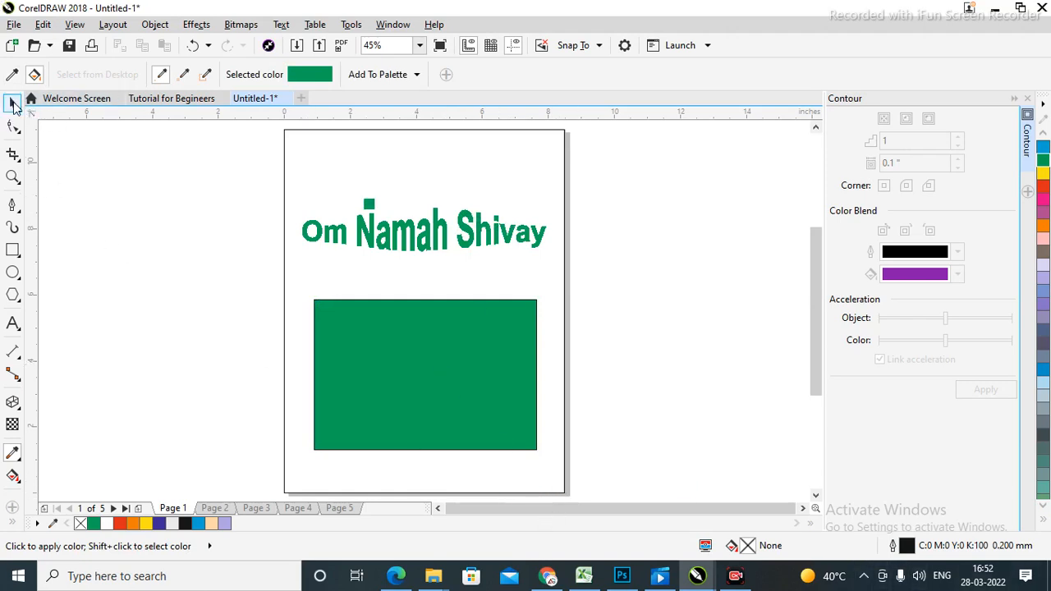
Remove the rectangle's outline.
{"action": "left_click", "coordinate": [13, 102]}
{"action": "left_click", "coordinate": [526, 362]}
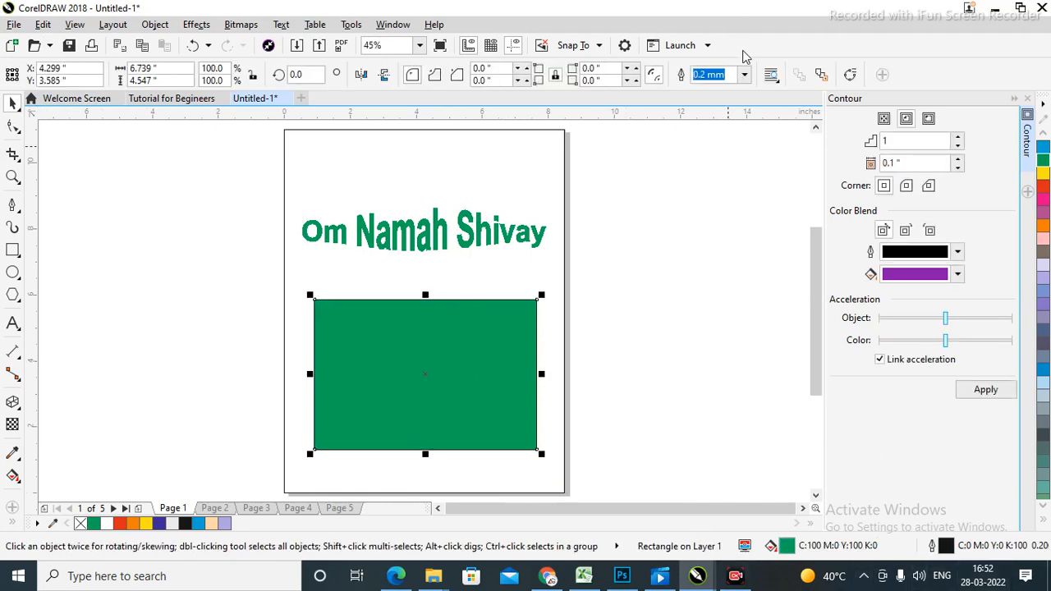
{"action": "left_click", "coordinate": [738, 78]}
{"action": "left_click", "coordinate": [703, 90]}
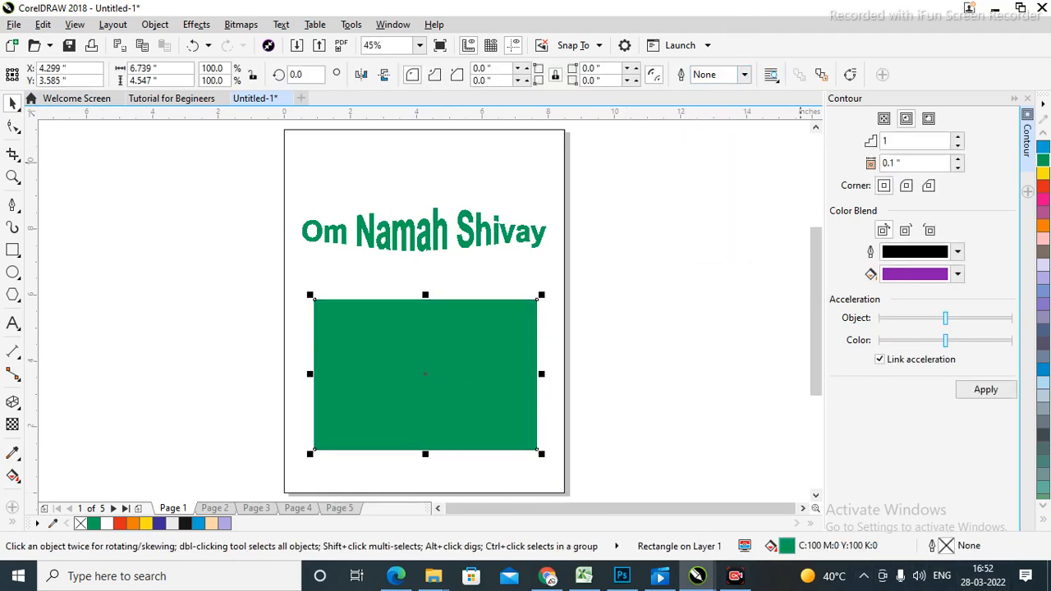
{"action": "left_click", "coordinate": [721, 324]}
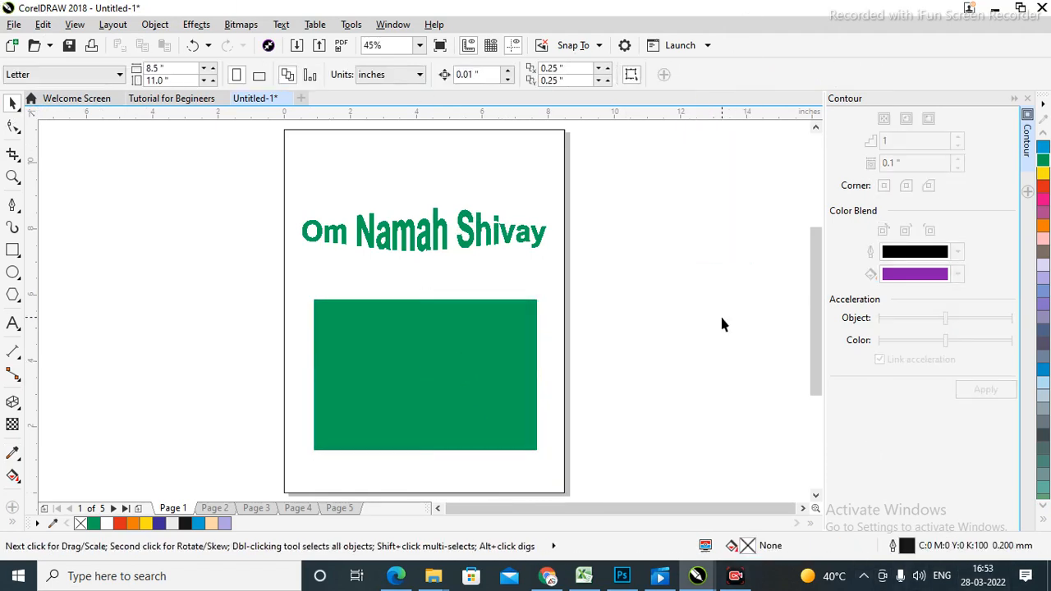
Change the rectangle's fill to orange.
{"action": "left_click", "coordinate": [378, 369]}
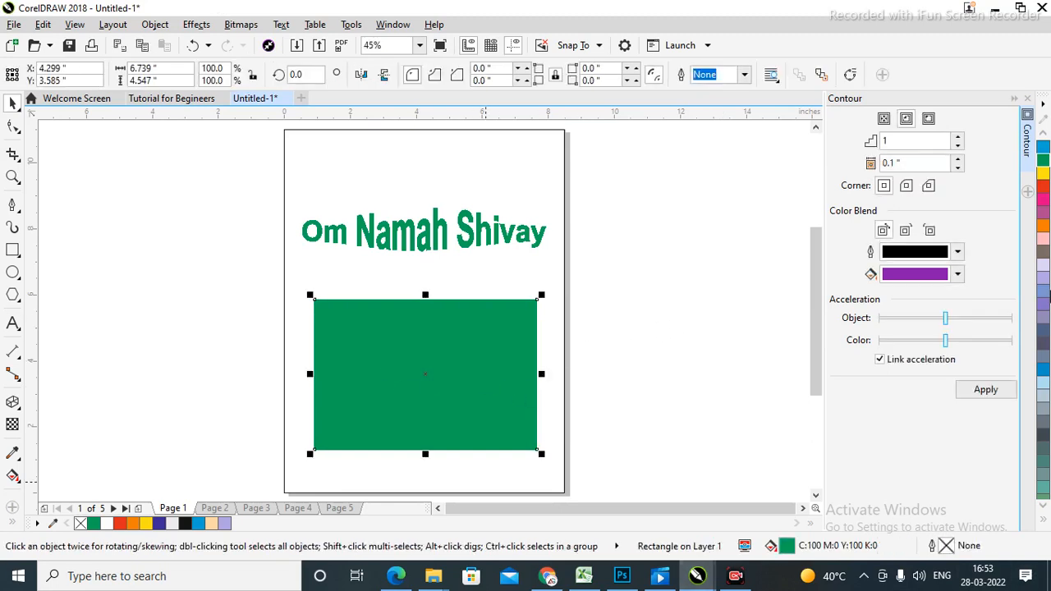
{"action": "left_click", "coordinate": [1043, 228]}
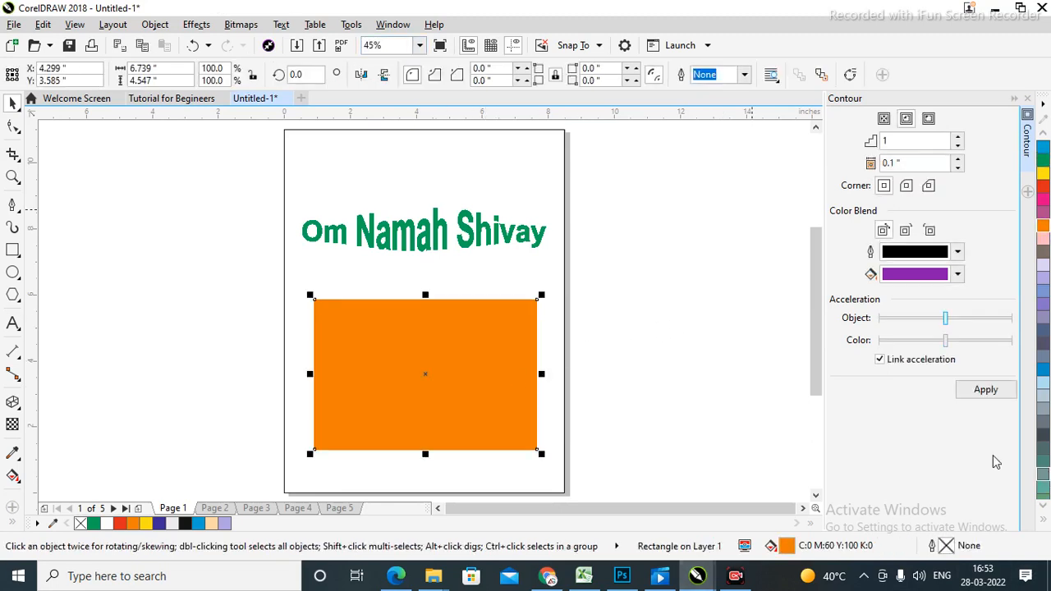
{"action": "left_click", "coordinate": [662, 262]}
{"action": "left_click", "coordinate": [379, 409]}
{"action": "left_click", "coordinate": [461, 249]}
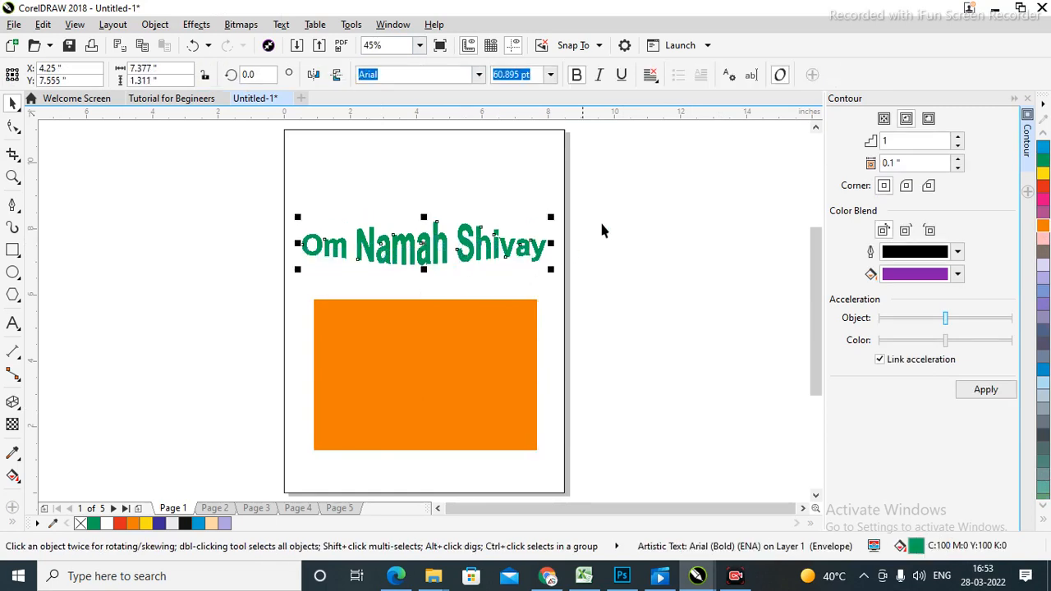
{"action": "right_click", "coordinate": [626, 156]}
Import Building Ads.jpg and place it beside the page.
{"action": "left_click", "coordinate": [664, 235]}
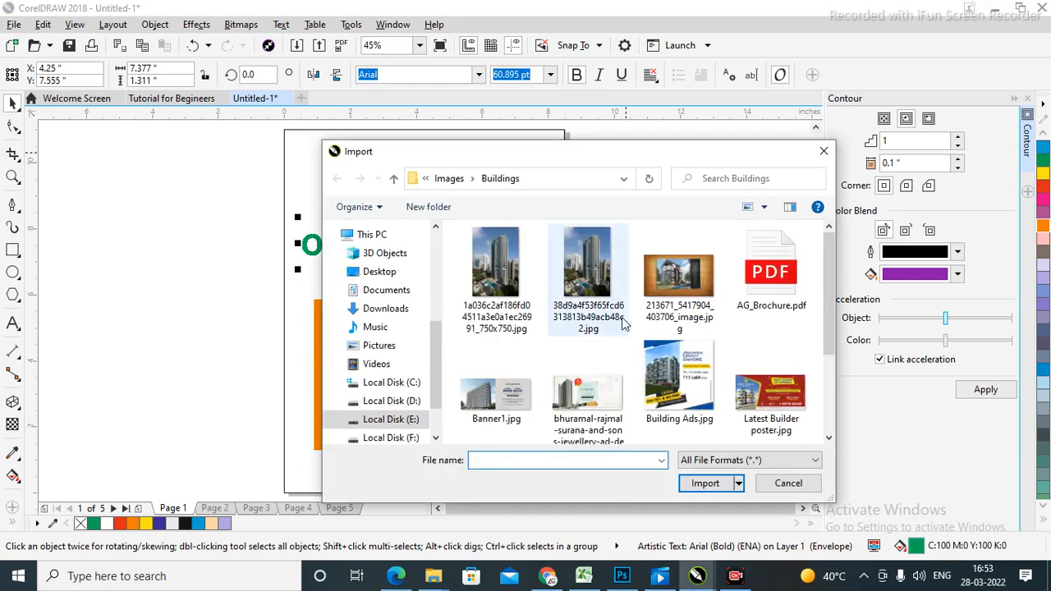
{"action": "left_click", "coordinate": [680, 421]}
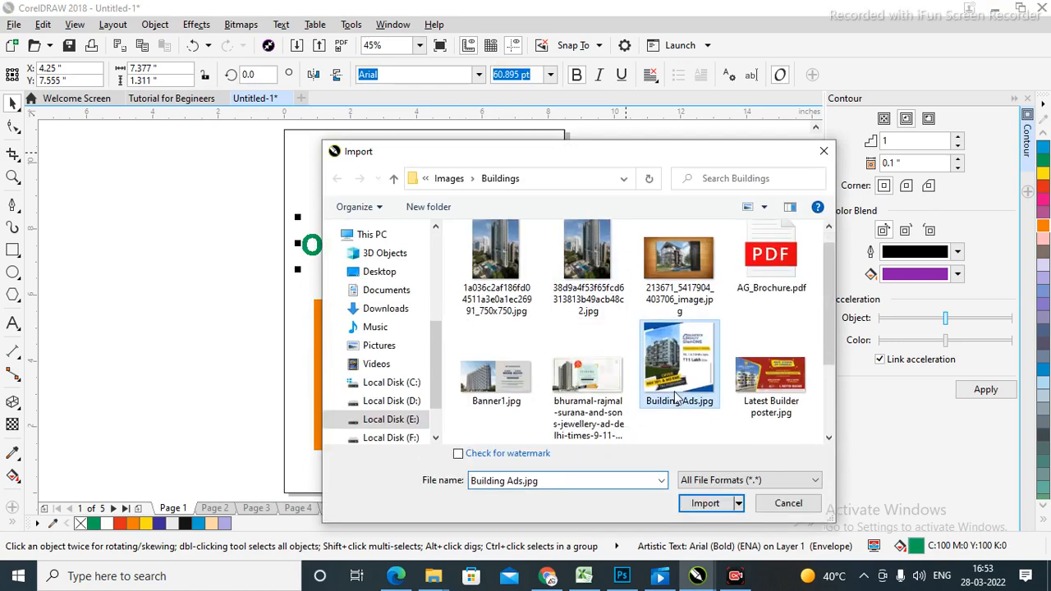
{"action": "left_click", "coordinate": [705, 504]}
{"action": "left_click_drag", "start_coordinate": [613, 227], "coordinate": [783, 400]}
Fill the rectangle with light blue sampled from the building ad image.
{"action": "left_click", "coordinate": [14, 453]}
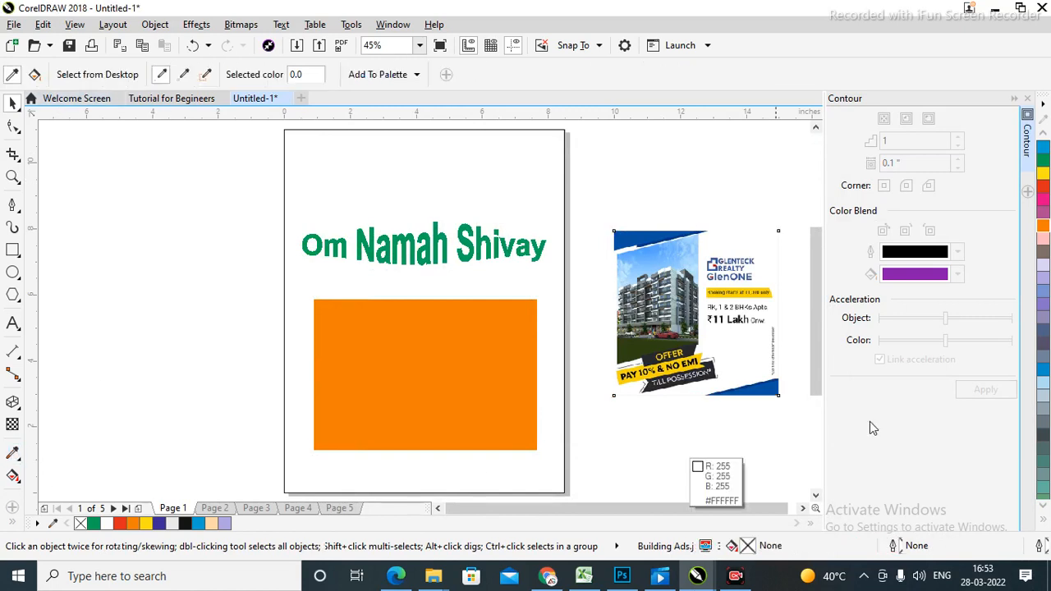
{"action": "left_click", "coordinate": [672, 251]}
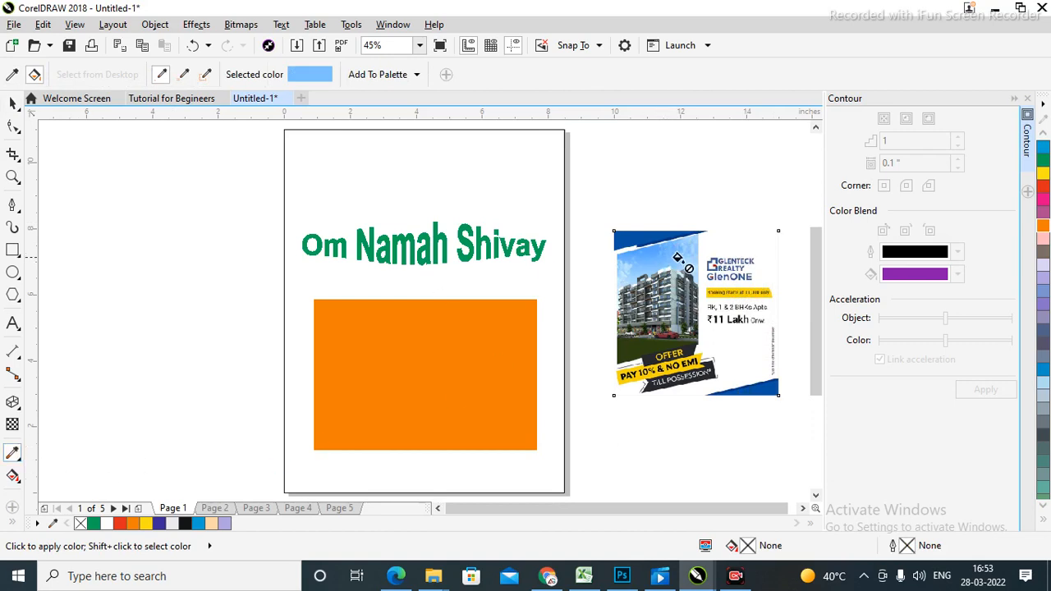
{"action": "left_click", "coordinate": [367, 368]}
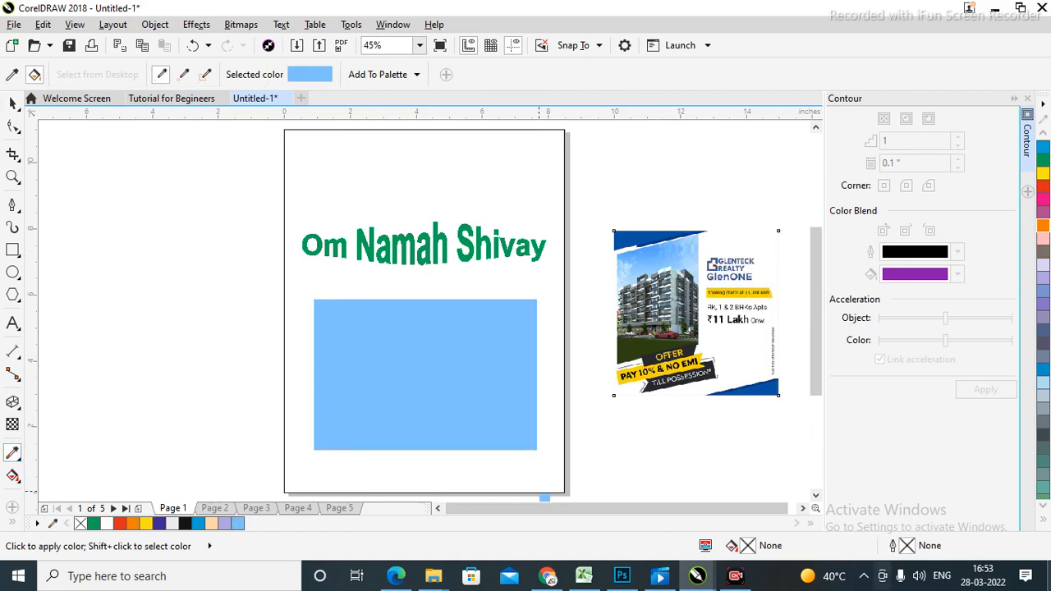
{"action": "left_click", "coordinate": [13, 103]}
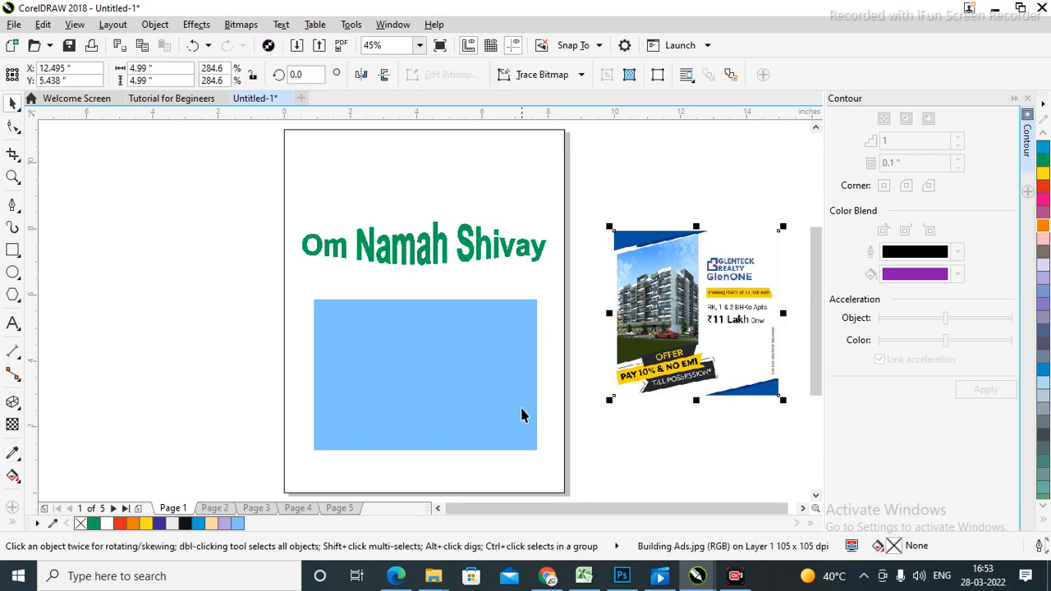
{"action": "left_click", "coordinate": [156, 304]}
{"action": "left_click", "coordinate": [473, 343]}
{"action": "left_click", "coordinate": [690, 161]}
{"action": "left_click", "coordinate": [460, 362]}
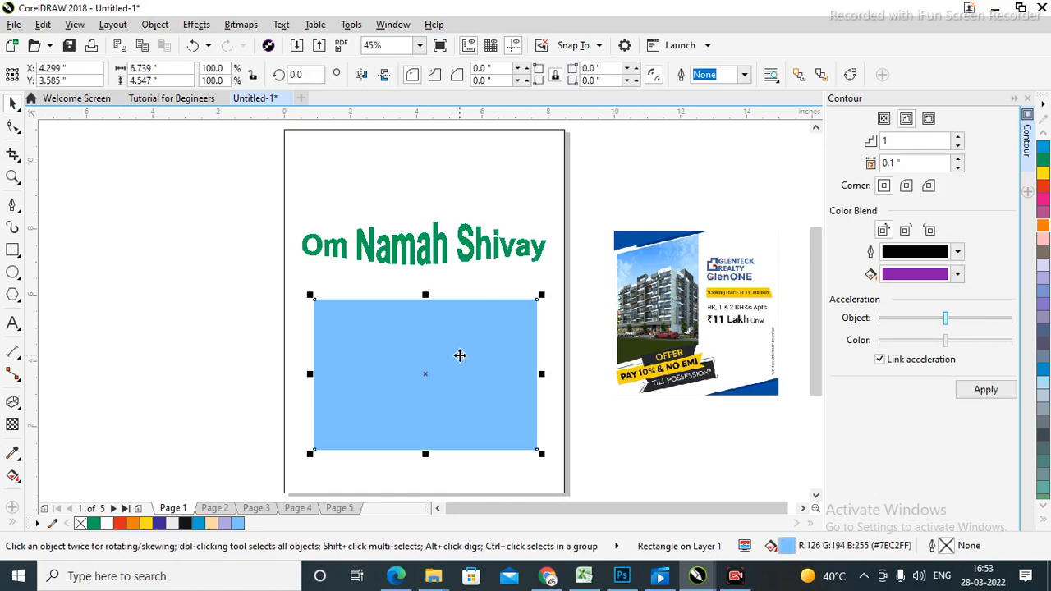
{"action": "left_click", "coordinate": [633, 277]}
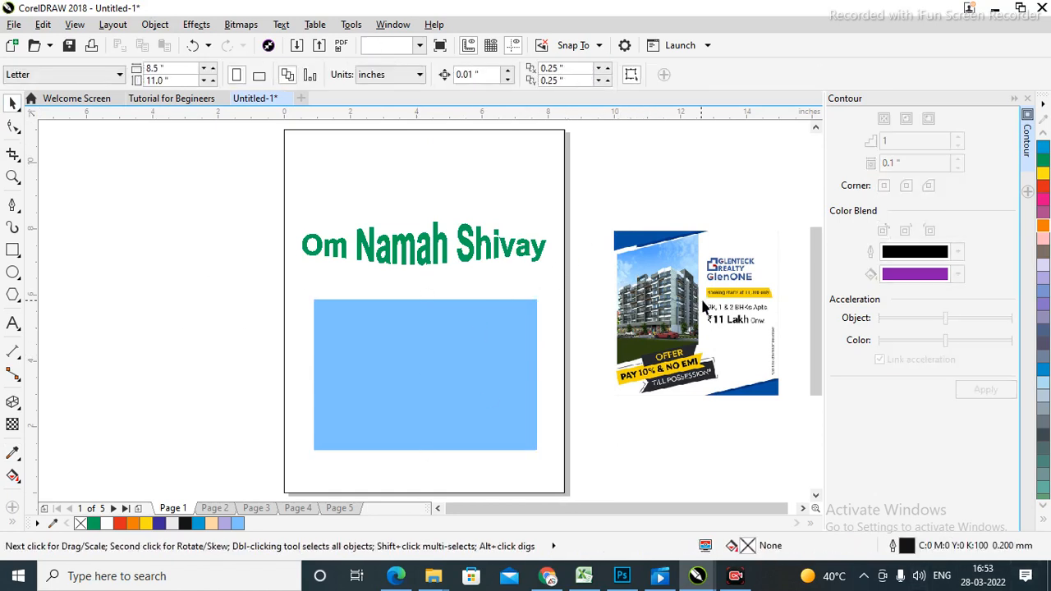
{"action": "left_click", "coordinate": [12, 454]}
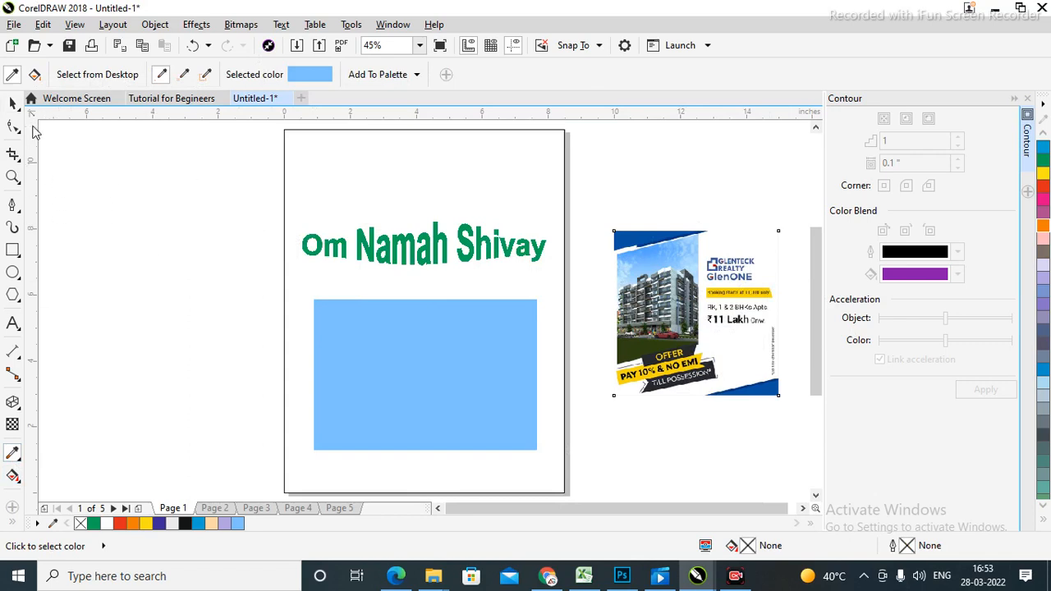
Delete the Om Namah Shivay text.
{"action": "left_click", "coordinate": [12, 103]}
{"action": "left_click_drag", "start_coordinate": [113, 192], "coordinate": [726, 324]}
{"action": "key", "text": "Delete"}
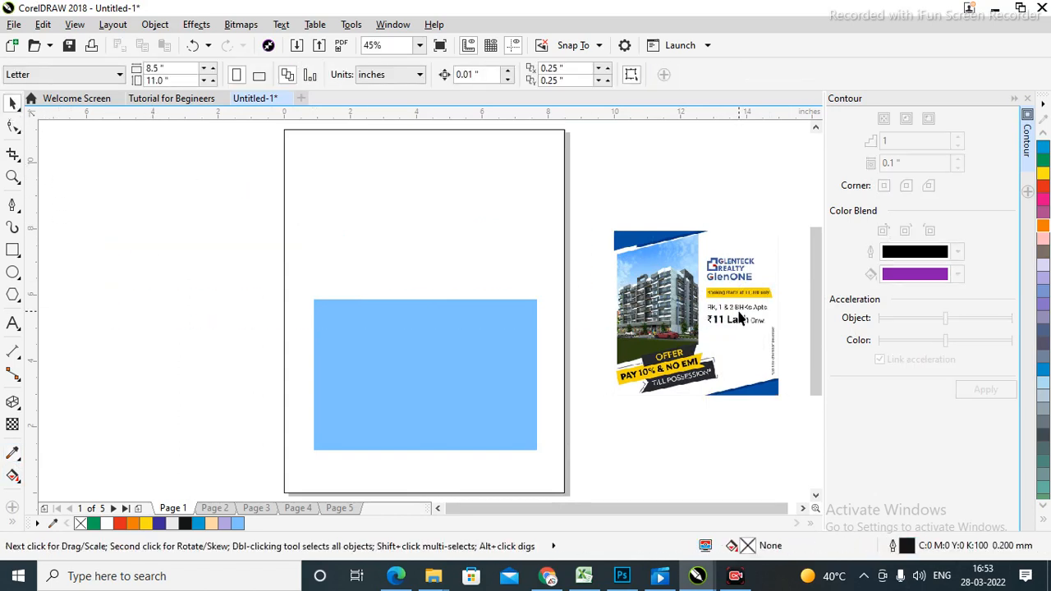
Recolour the rectangle orange and give it an orange-to-white gradient fill.
{"action": "left_click", "coordinate": [14, 481]}
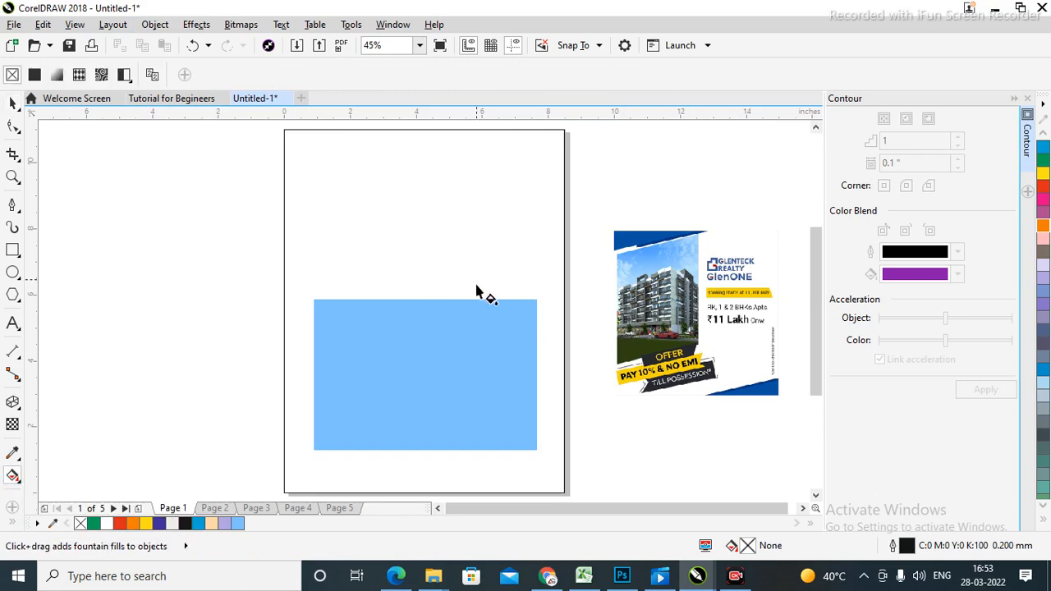
{"action": "left_click", "coordinate": [319, 448]}
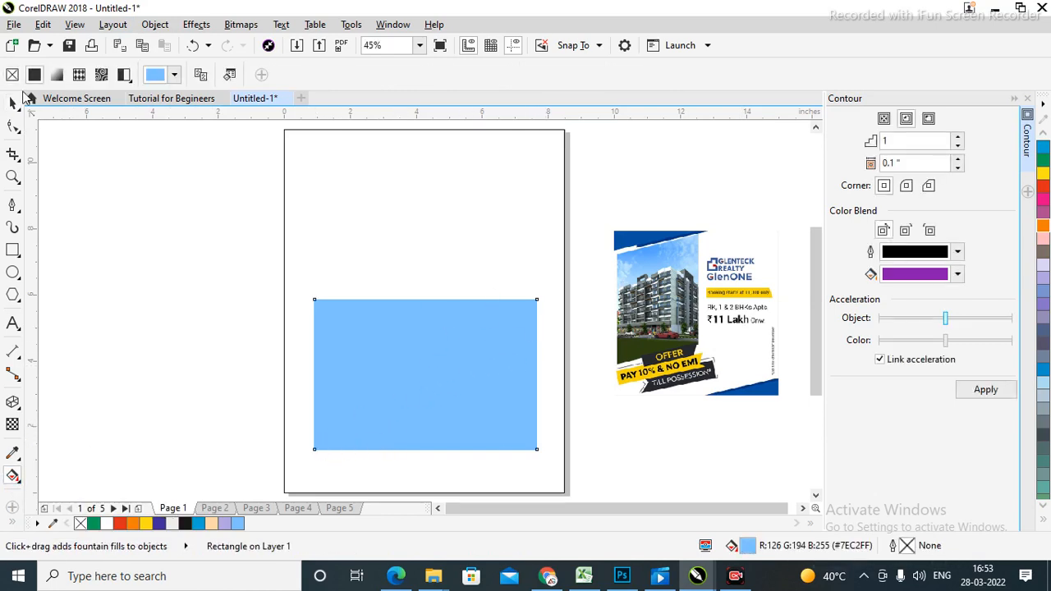
{"action": "left_click", "coordinate": [13, 102]}
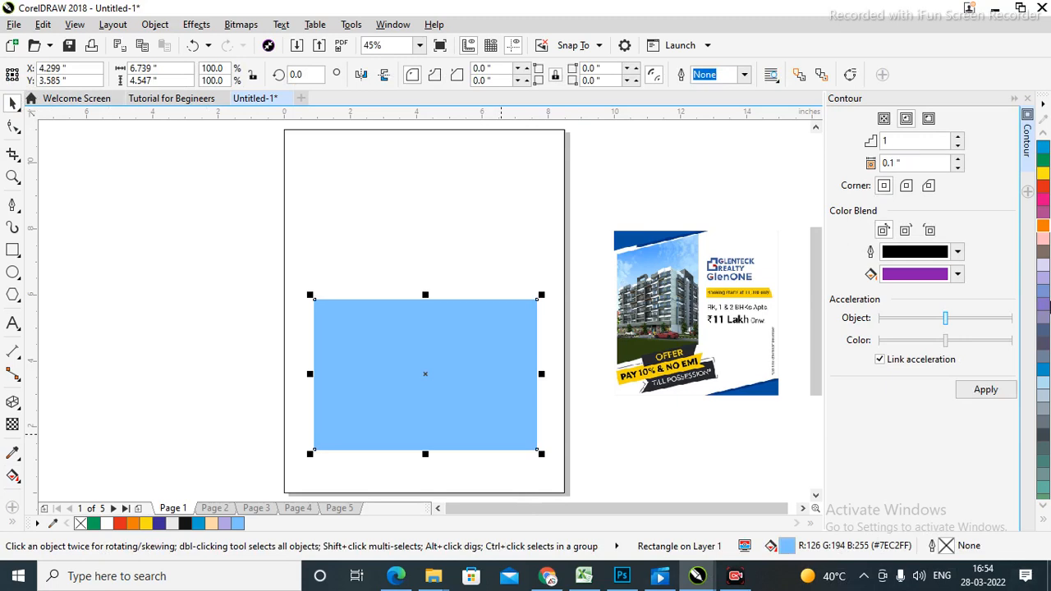
{"action": "left_click", "coordinate": [1042, 227]}
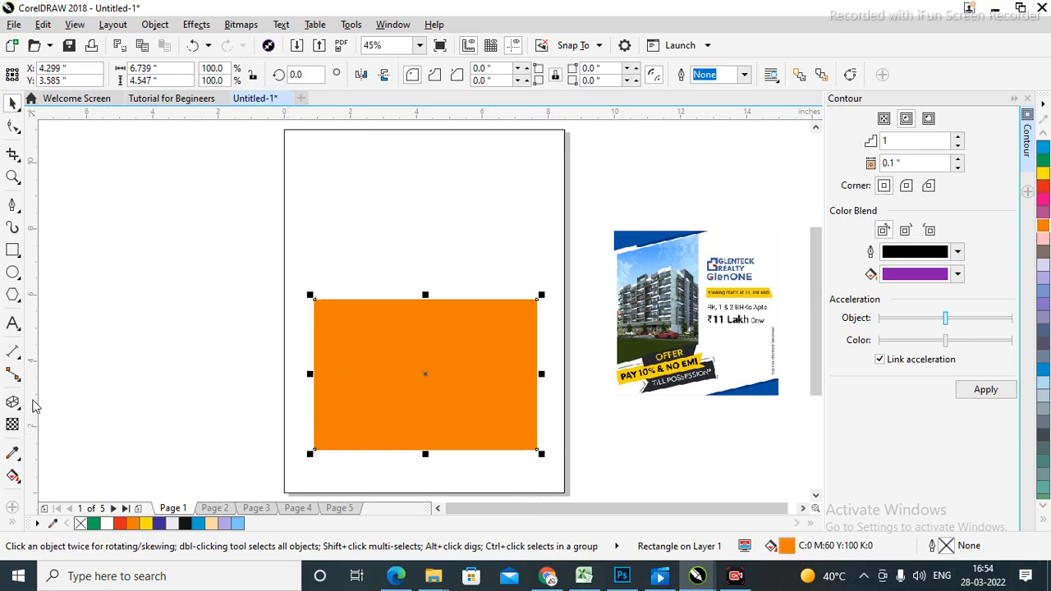
{"action": "left_click", "coordinate": [12, 477]}
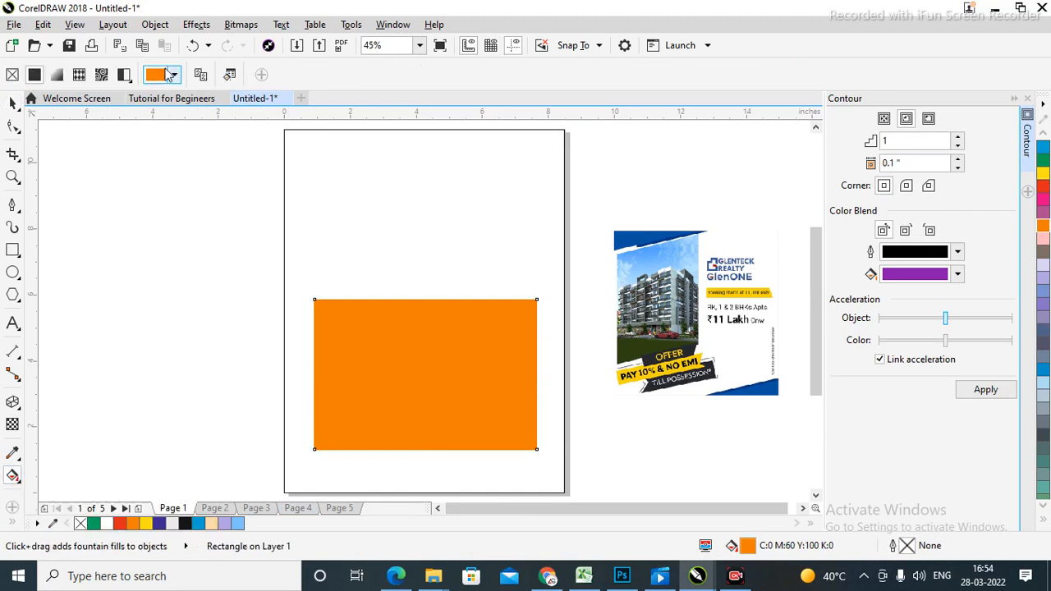
{"action": "left_click", "coordinate": [58, 76]}
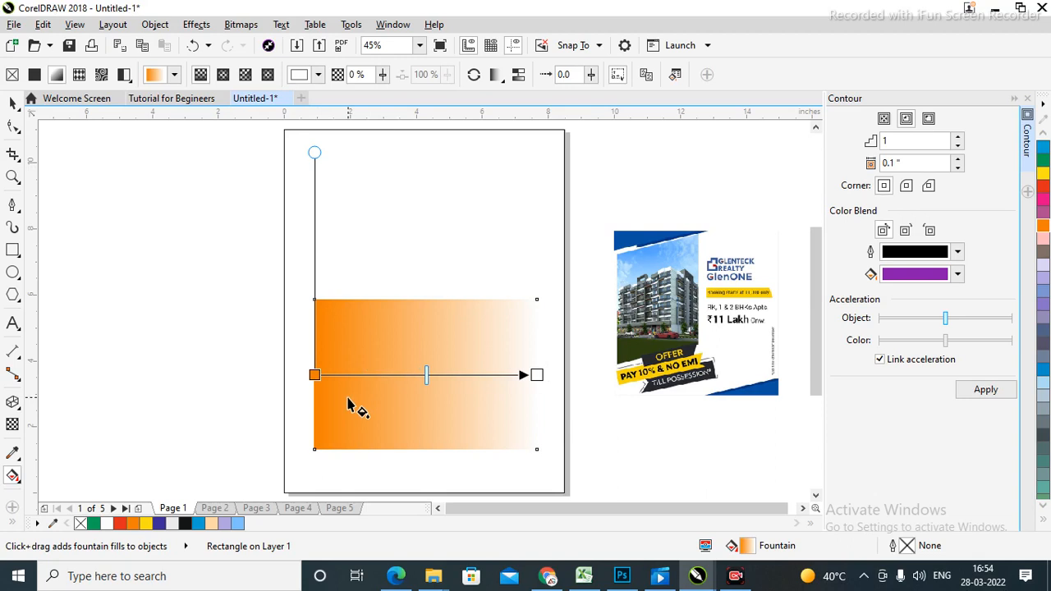
Delete the gradient rectangle.
{"action": "left_click", "coordinate": [12, 102]}
{"action": "left_click_drag", "start_coordinate": [159, 220], "coordinate": [560, 429]}
{"action": "left_click_drag", "start_coordinate": [605, 486], "coordinate": [605, 487]}
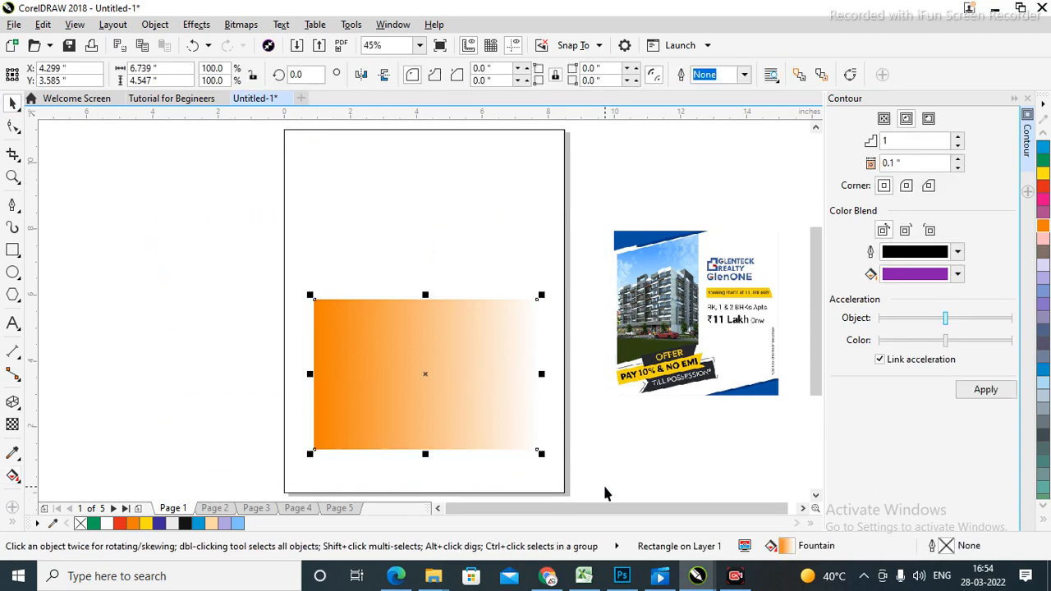
{"action": "scroll", "coordinate": [605, 487], "scroll_direction": "up", "scroll_amount": 1}
{"action": "key", "text": "Delete"}
{"action": "scroll", "coordinate": [605, 487], "scroll_direction": "down", "scroll_amount": 1}
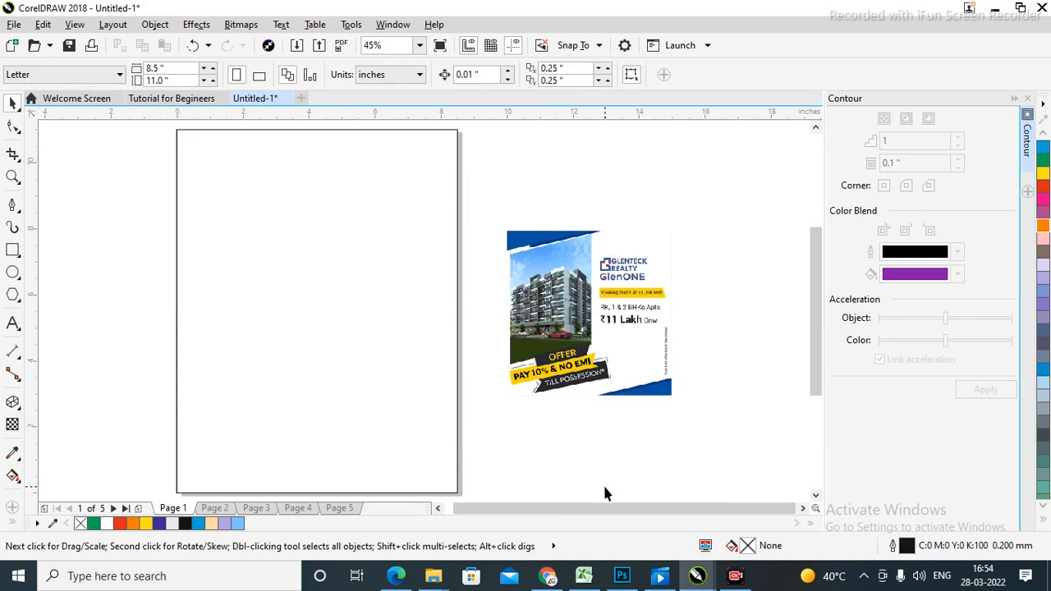
{"action": "left_click", "coordinate": [610, 354]}
Delete the building ad image and the old page-sized rectangle.
{"action": "key", "text": "Delete"}
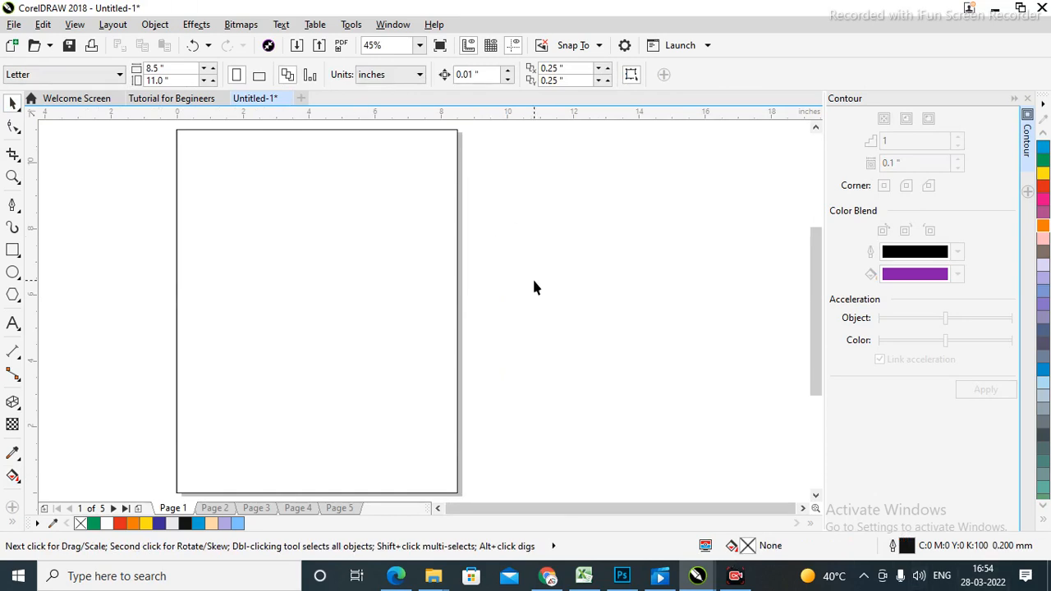
{"action": "left_click", "coordinate": [350, 284]}
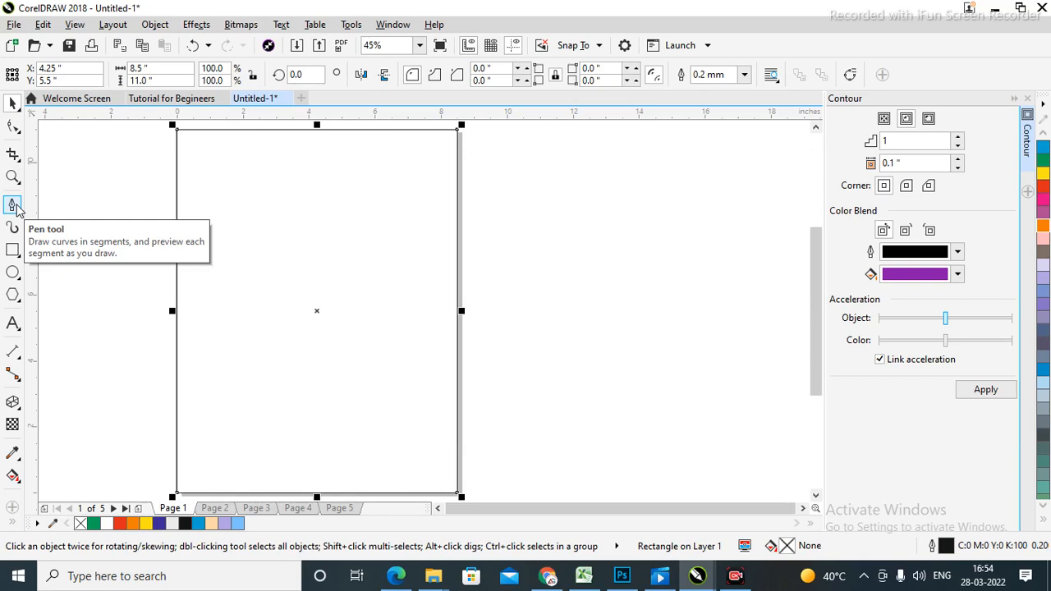
{"action": "left_click", "coordinate": [592, 286]}
{"action": "left_click", "coordinate": [311, 368]}
{"action": "key", "text": "Delete"}
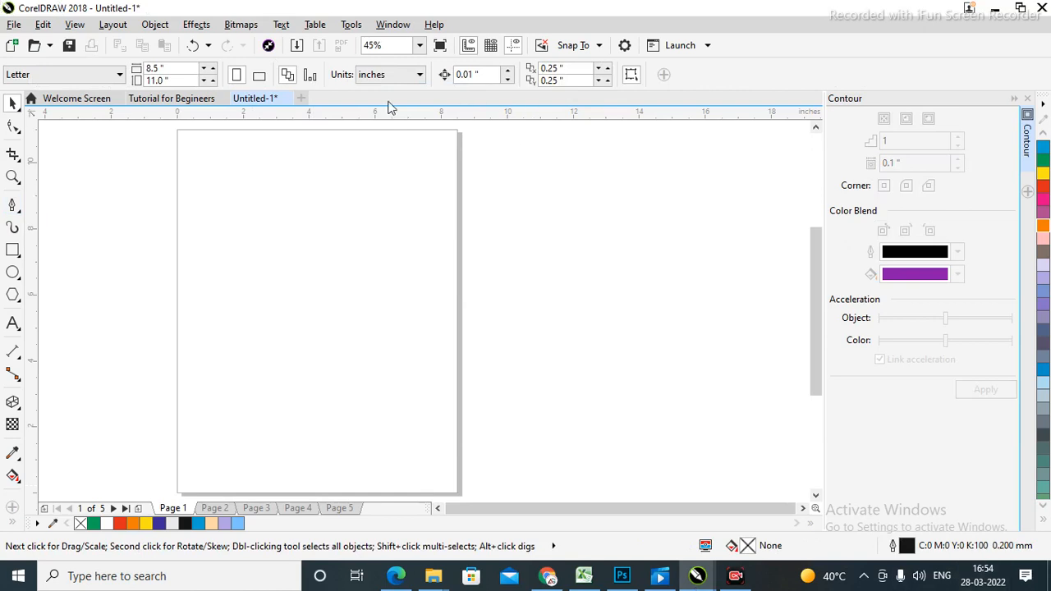
Switch the page to landscape orientation, 11 × 8.5 inches.
{"action": "left_click", "coordinate": [260, 77]}
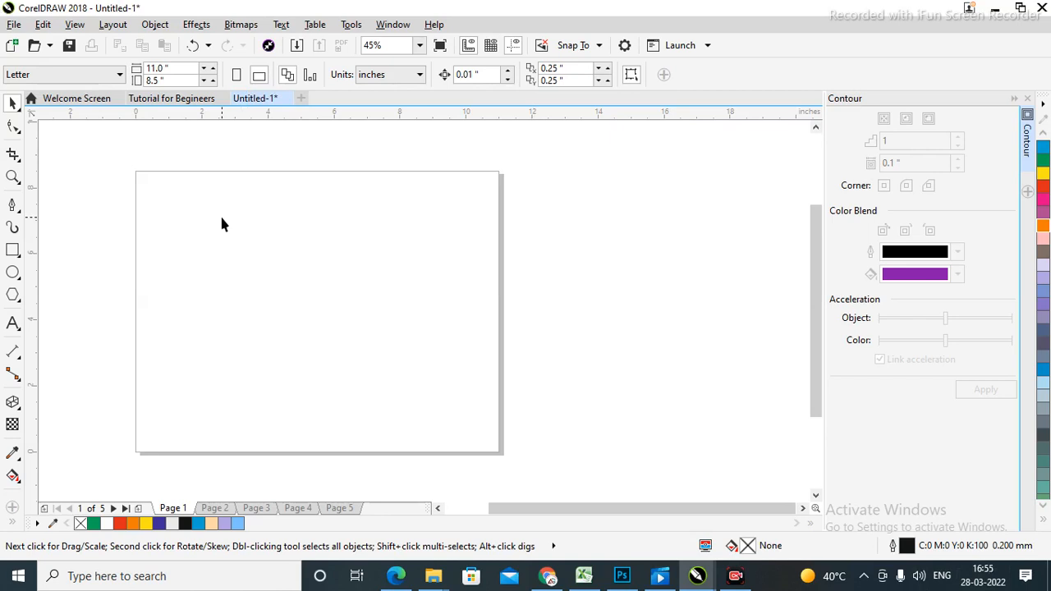
{"action": "key", "text": "z"}
{"action": "left_click_drag", "start_coordinate": [118, 154], "coordinate": [528, 452]}
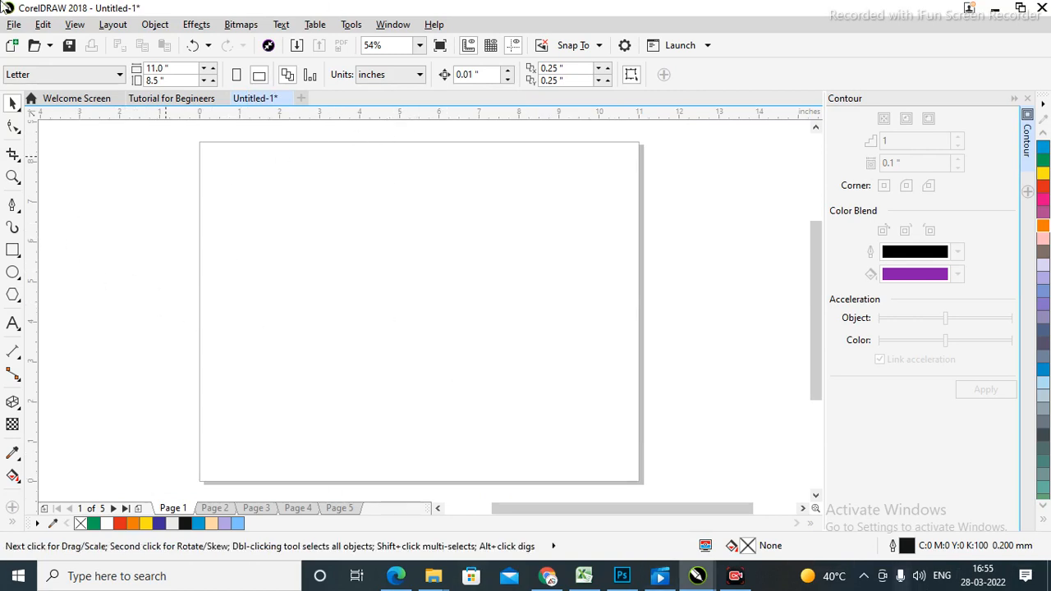
Add an 11 × 8.5 inch rectangle framing the whole page.
{"action": "double_click", "coordinate": [12, 251]}
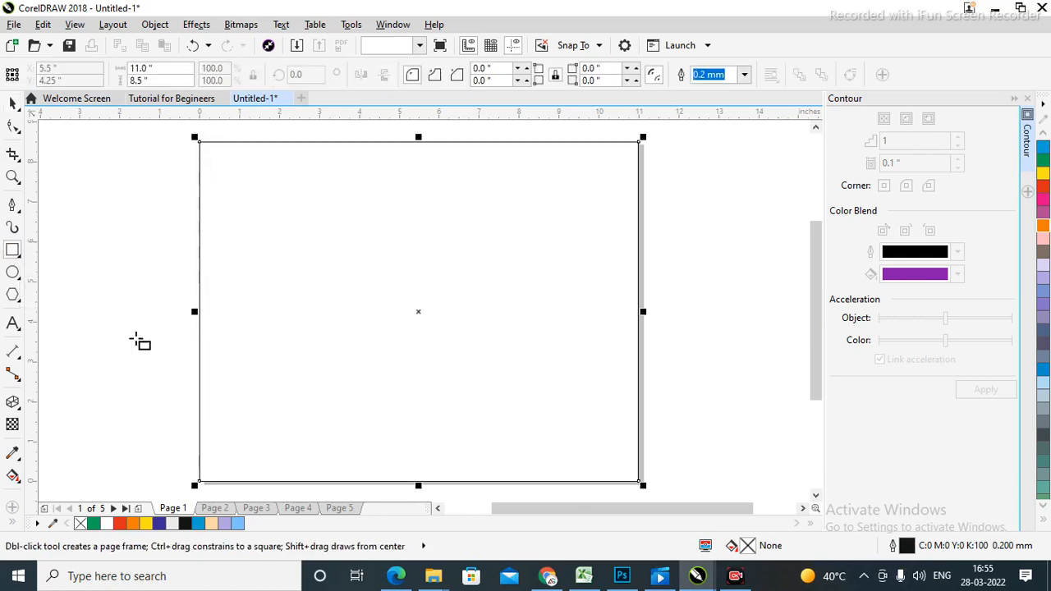
{"action": "left_click", "coordinate": [13, 103]}
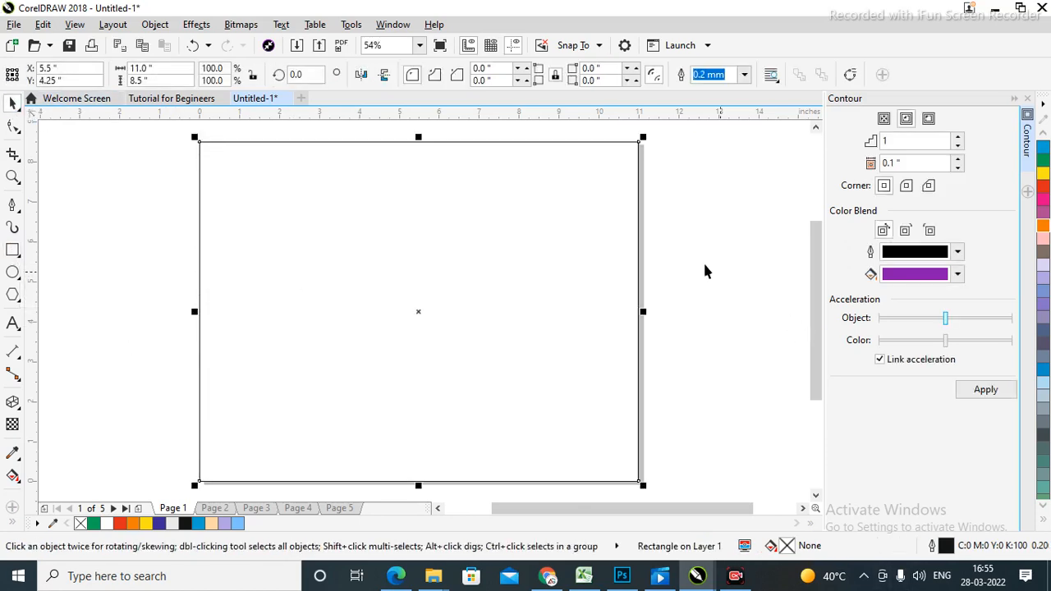
{"action": "left_click", "coordinate": [684, 289]}
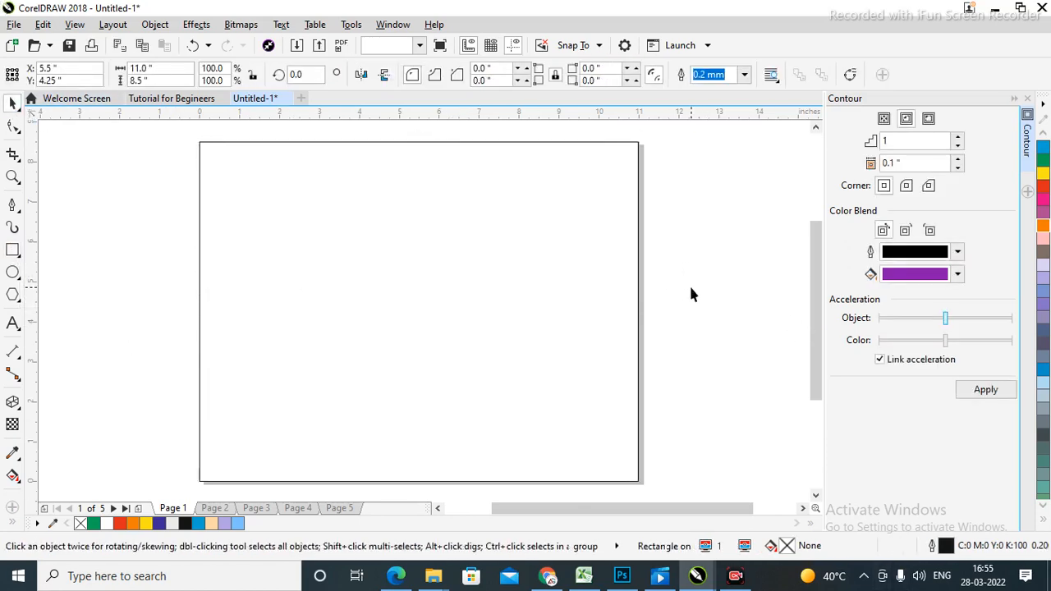
Draw a closed leaf-shaped Bézier curve from the page's left edge to its top edge.
{"action": "left_click", "coordinate": [12, 206]}
{"action": "left_click", "coordinate": [198, 236]}
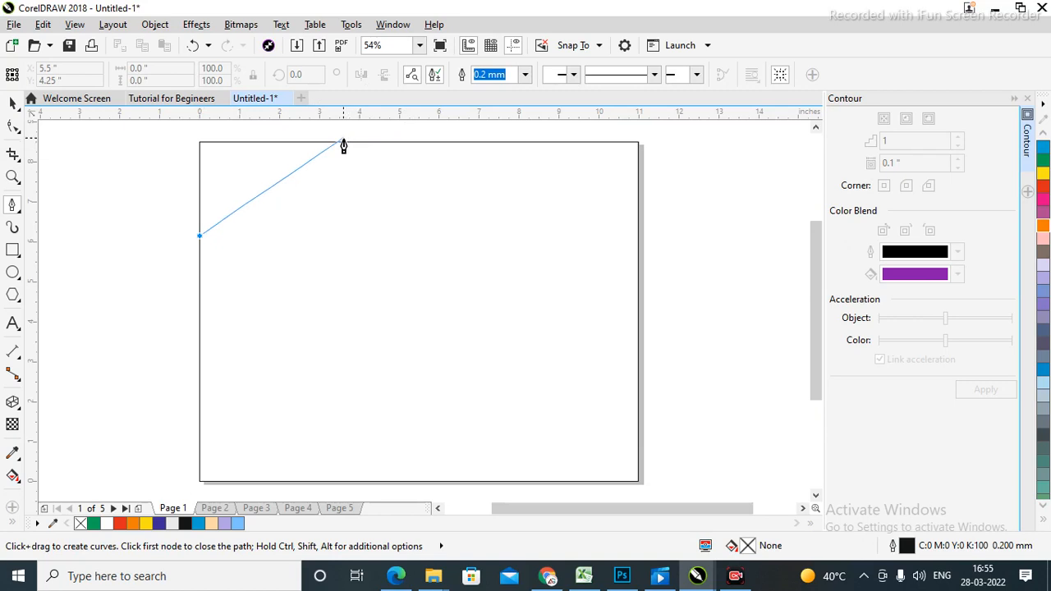
{"action": "left_click_drag", "start_coordinate": [312, 142], "coordinate": [419, 194]}
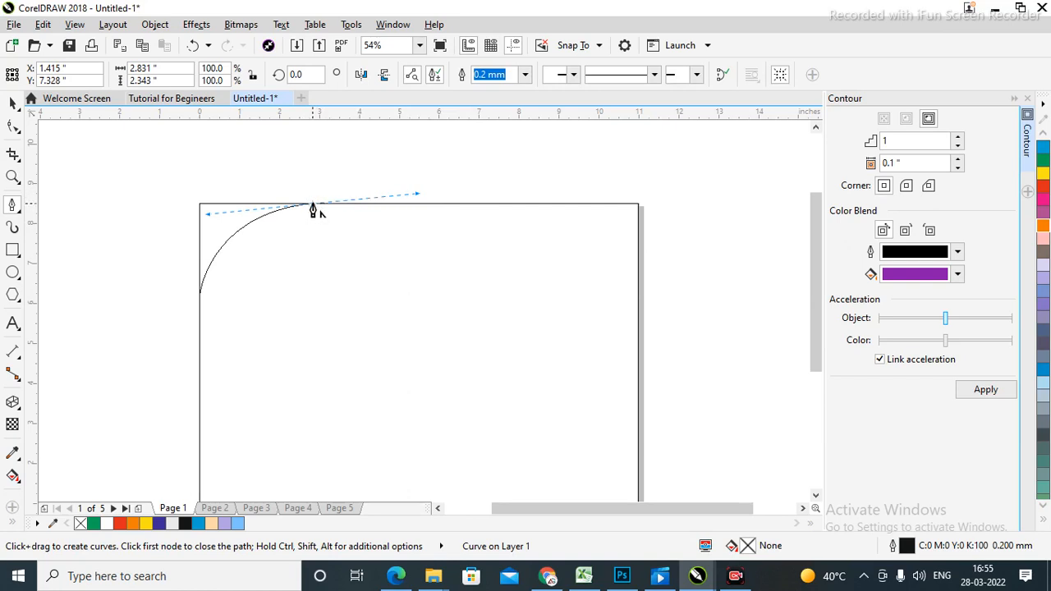
{"action": "left_click", "coordinate": [456, 218]}
{"action": "left_click_drag", "start_coordinate": [450, 231], "coordinate": [453, 276]}
{"action": "key", "text": "ctrl+z"}
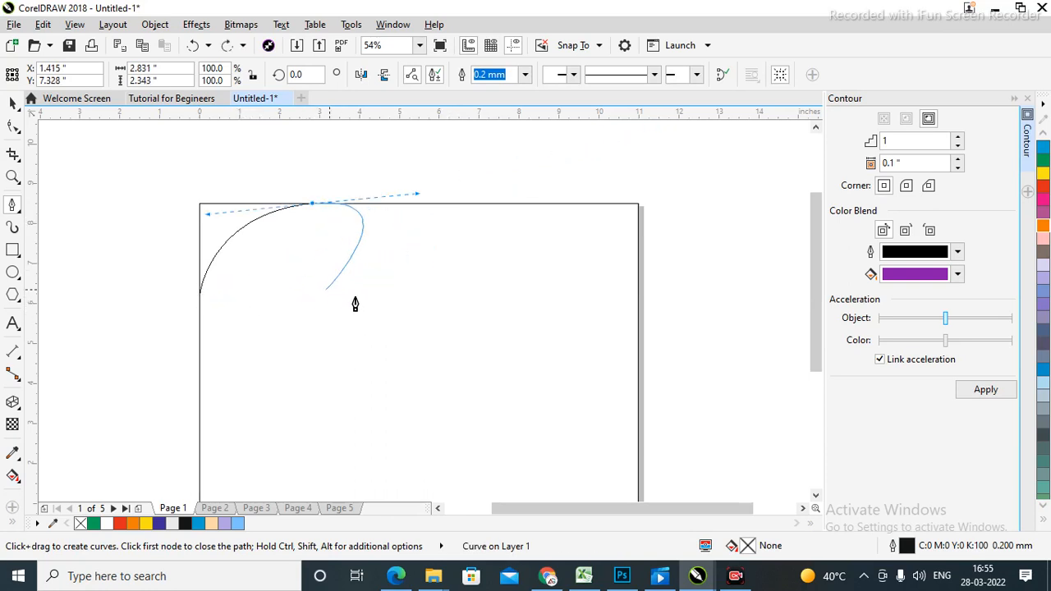
{"action": "left_click", "coordinate": [200, 294]}
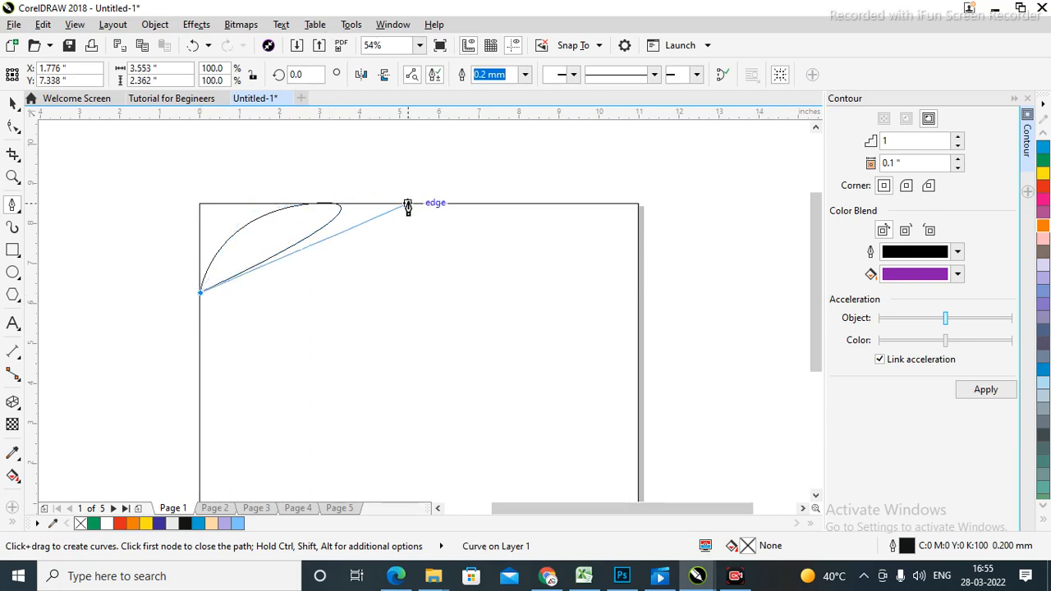
{"action": "left_click", "coordinate": [198, 294]}
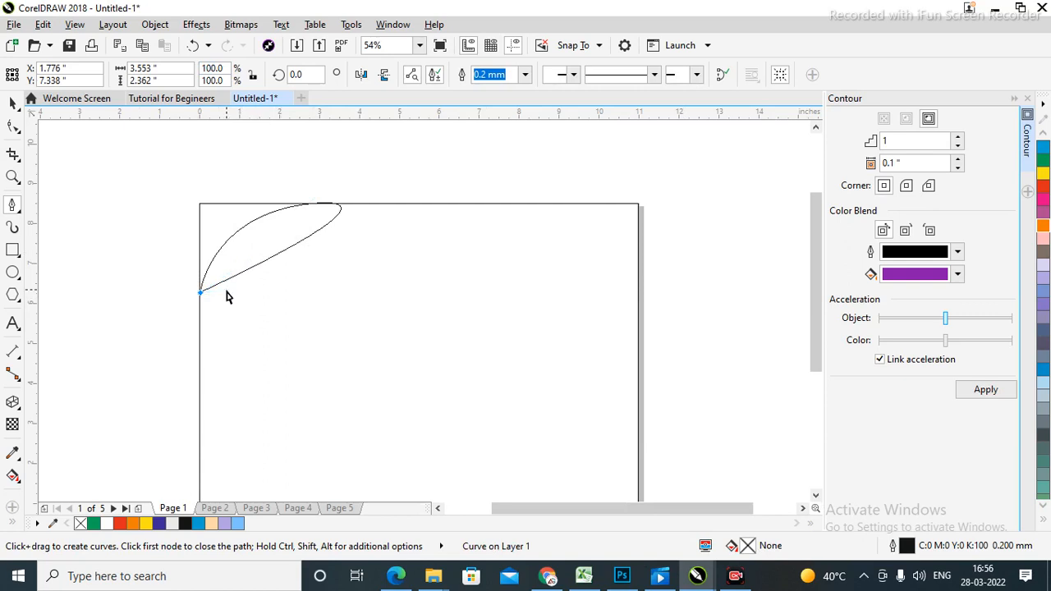
{"action": "left_click", "coordinate": [200, 291]}
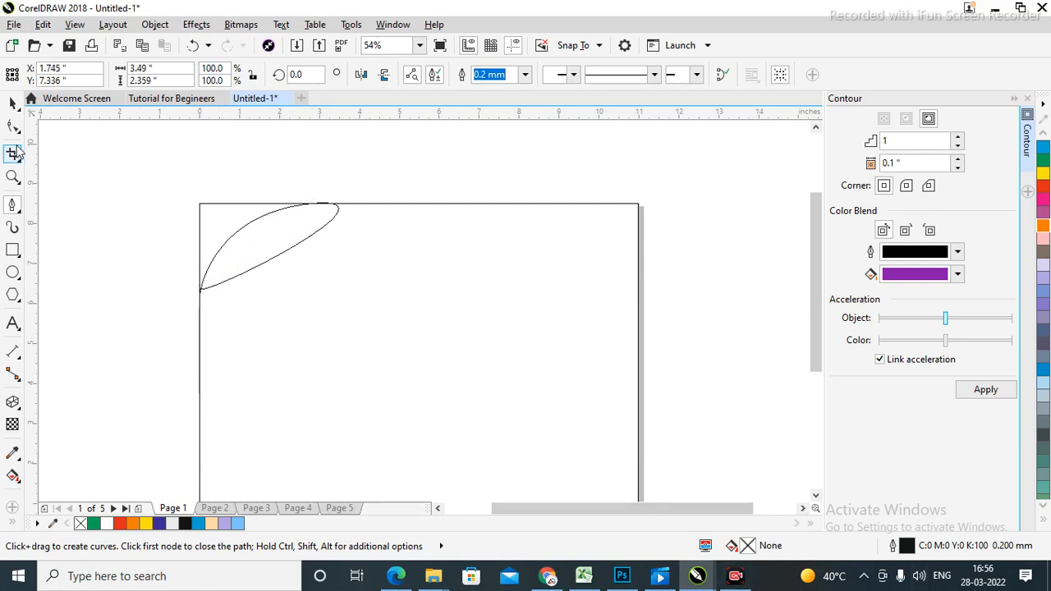
Fill the leaf shape with grey-brown.
{"action": "left_click", "coordinate": [13, 104]}
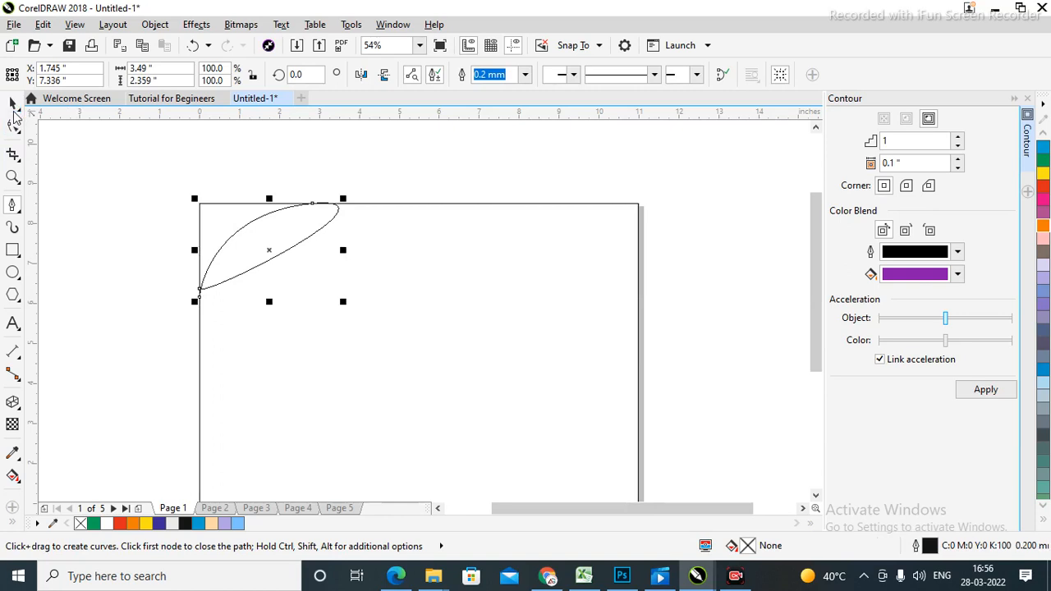
{"action": "left_click", "coordinate": [1044, 253]}
{"action": "left_click", "coordinate": [680, 283]}
Delete the leaf-shaped curve.
{"action": "key", "text": "z"}
{"action": "left_click_drag", "start_coordinate": [173, 187], "coordinate": [465, 332]}
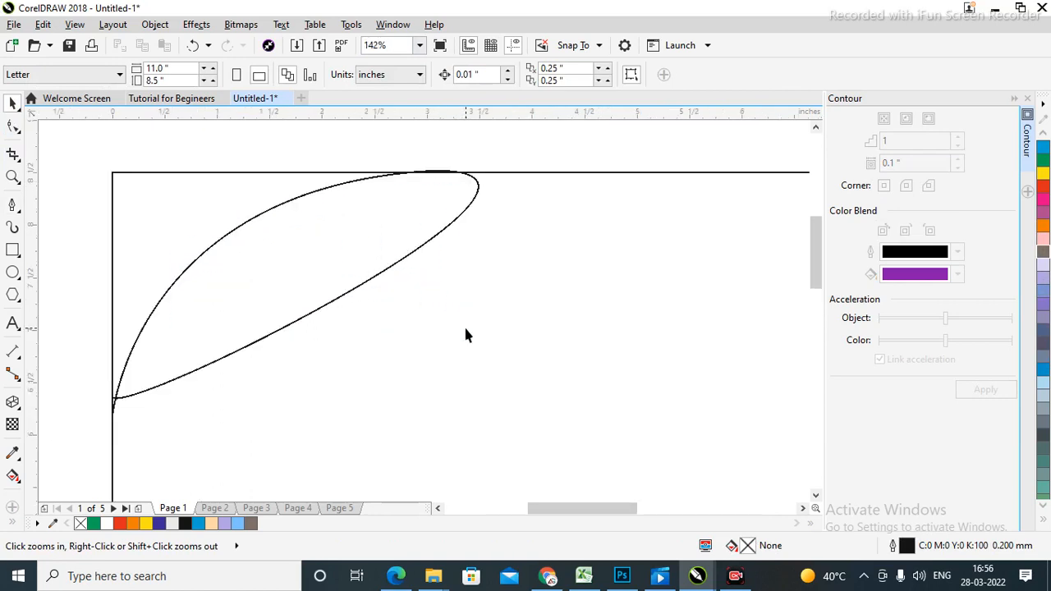
{"action": "left_click", "coordinate": [231, 272]}
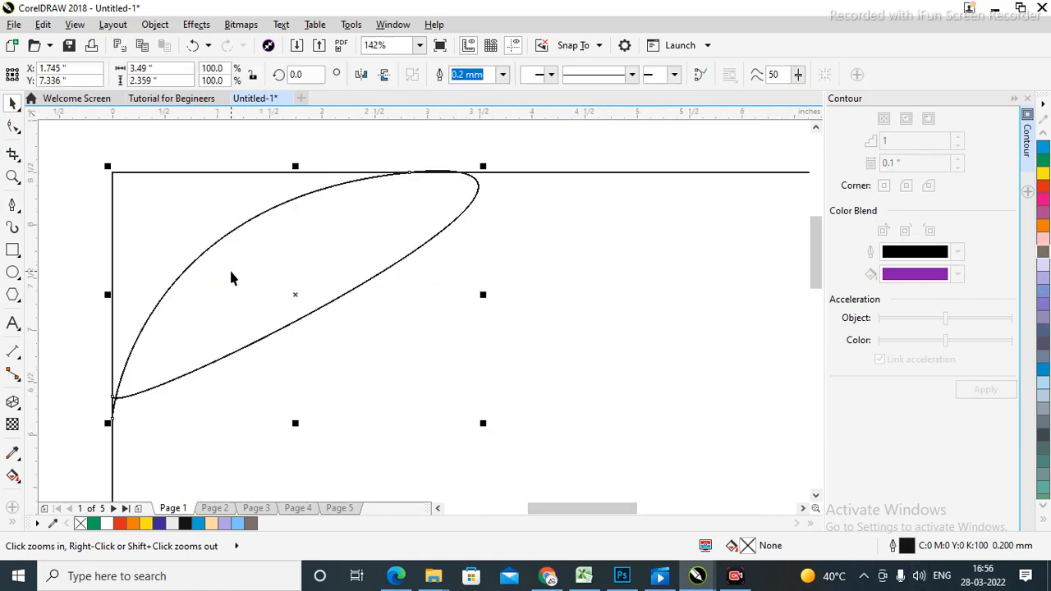
{"action": "key", "text": "Delete"}
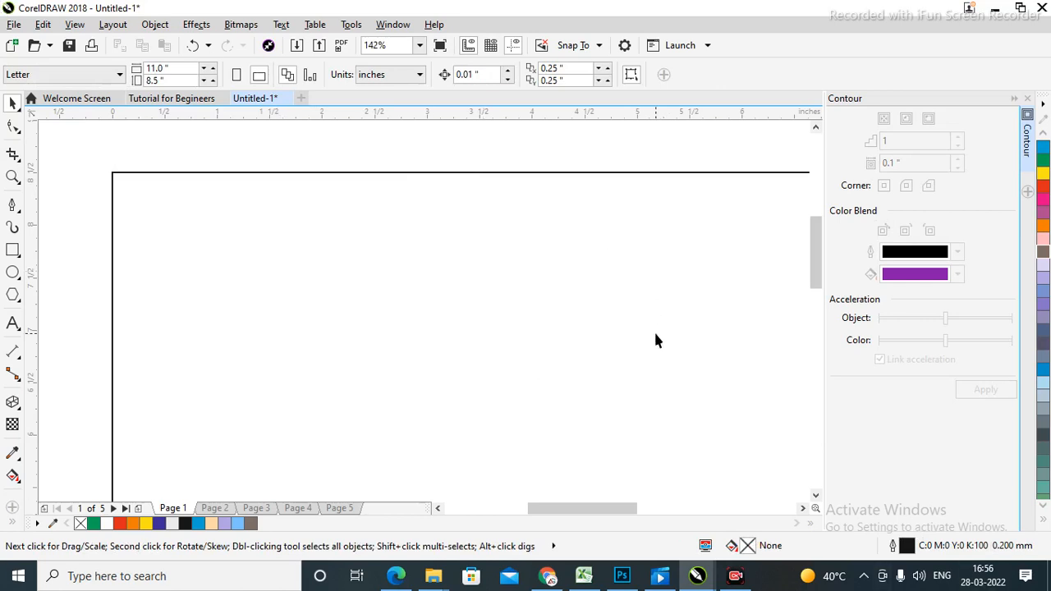
Draw a new closed leaf curve with the Pen from the left edge to the top edge and back.
{"action": "left_click", "coordinate": [12, 206]}
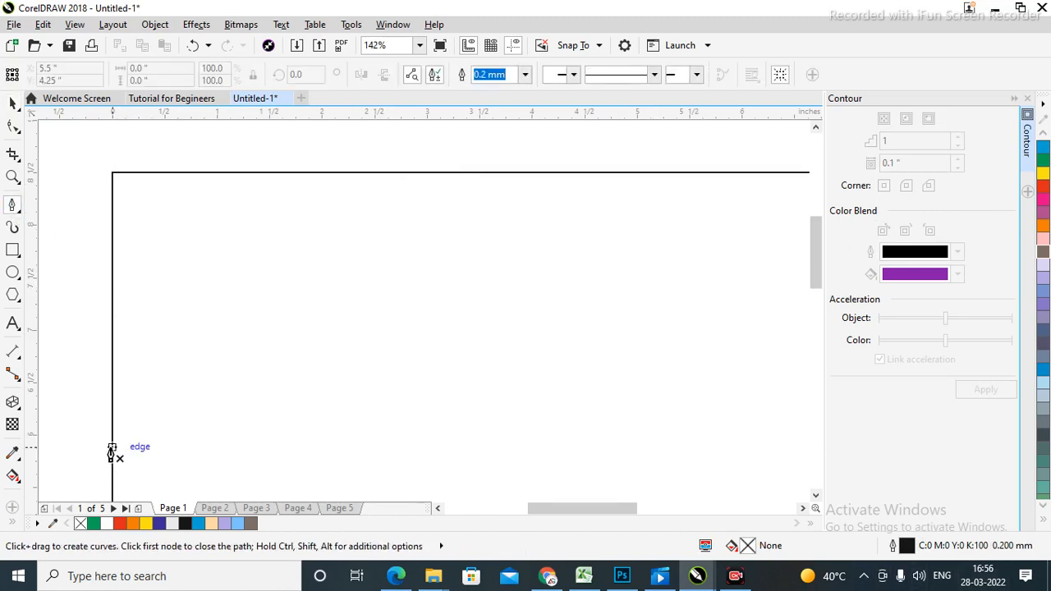
{"action": "left_click", "coordinate": [112, 446]}
{"action": "left_click_drag", "start_coordinate": [434, 172], "coordinate": [654, 175]}
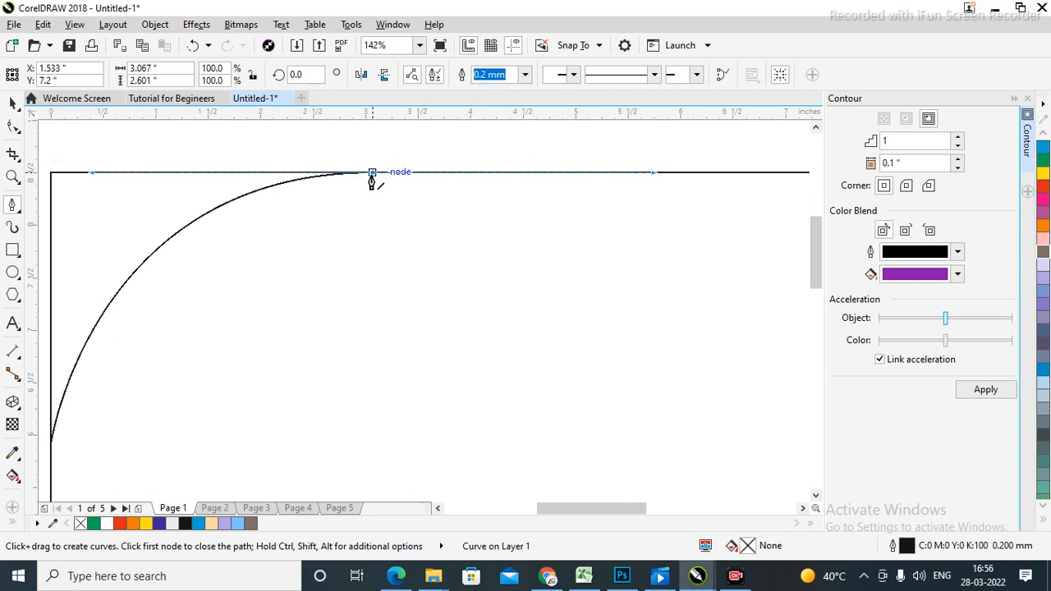
{"action": "left_click", "coordinate": [372, 172]}
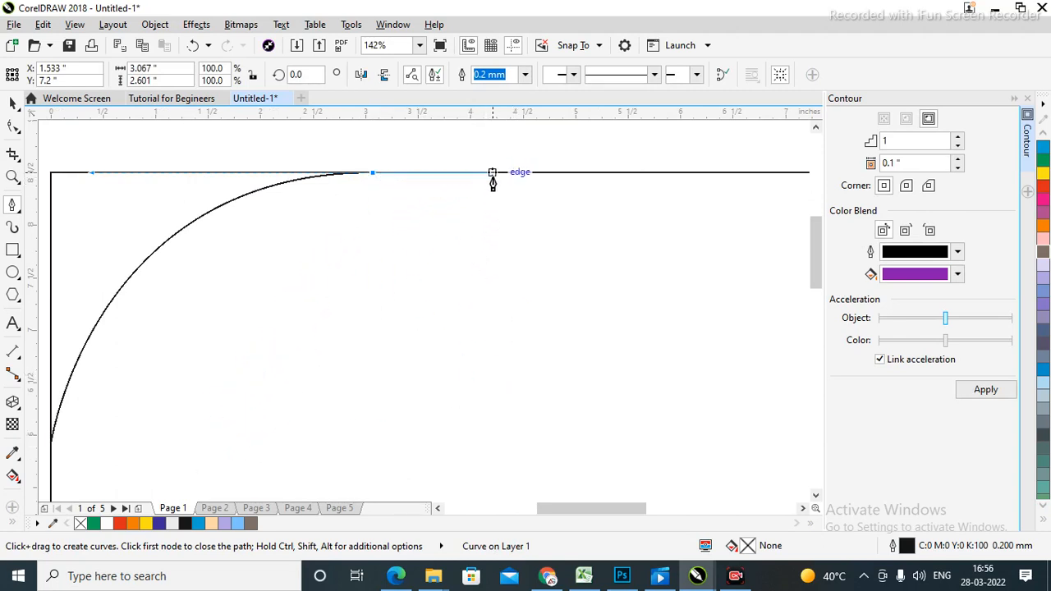
{"action": "left_click", "coordinate": [413, 174]}
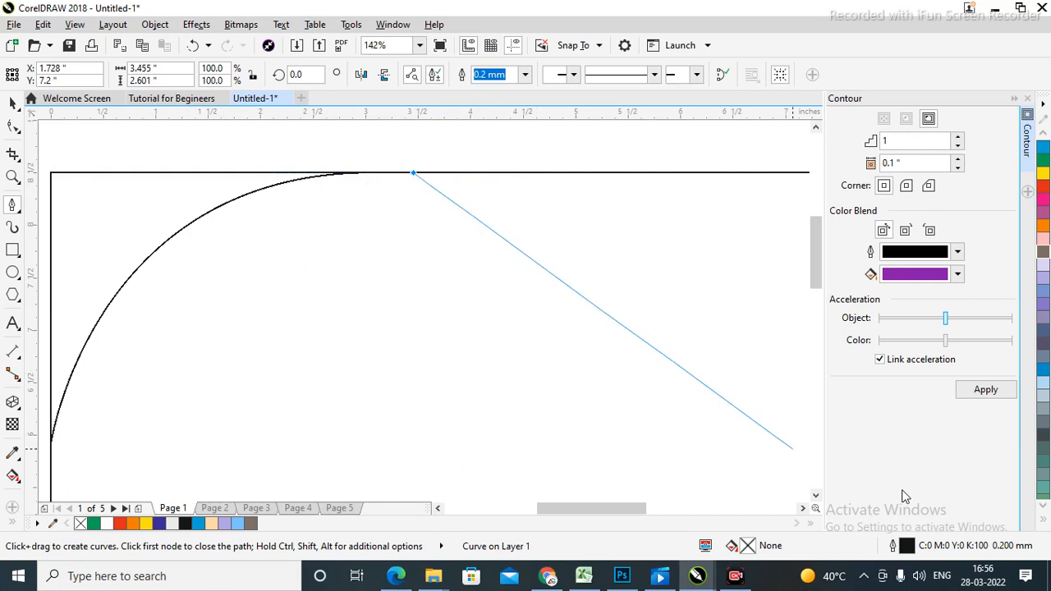
{"action": "scroll", "coordinate": [788, 410], "scroll_direction": "down", "scroll_amount": 2}
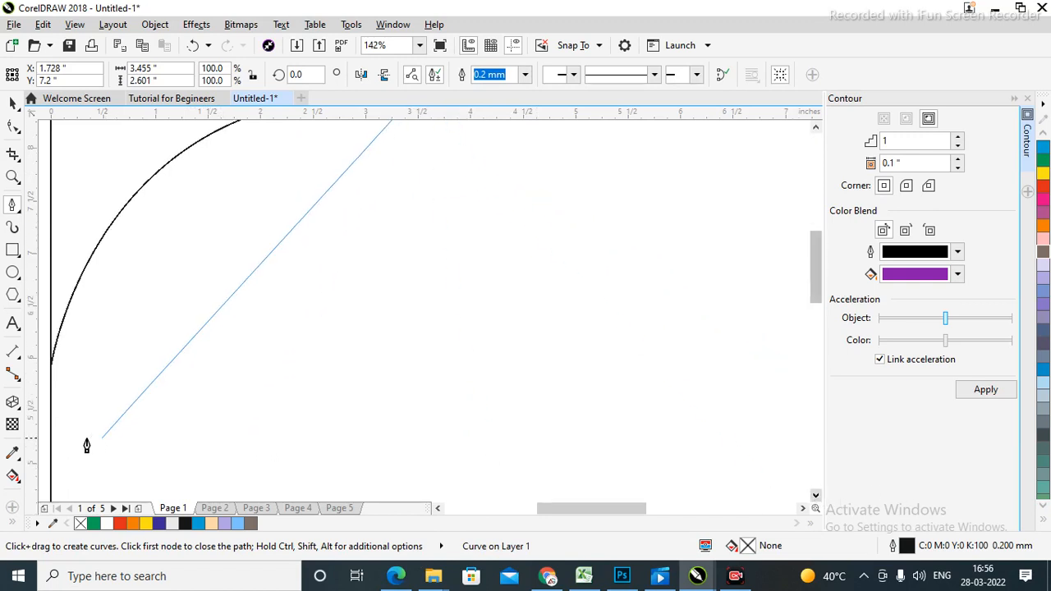
{"action": "left_click_drag", "start_coordinate": [52, 440], "coordinate": [96, 382]}
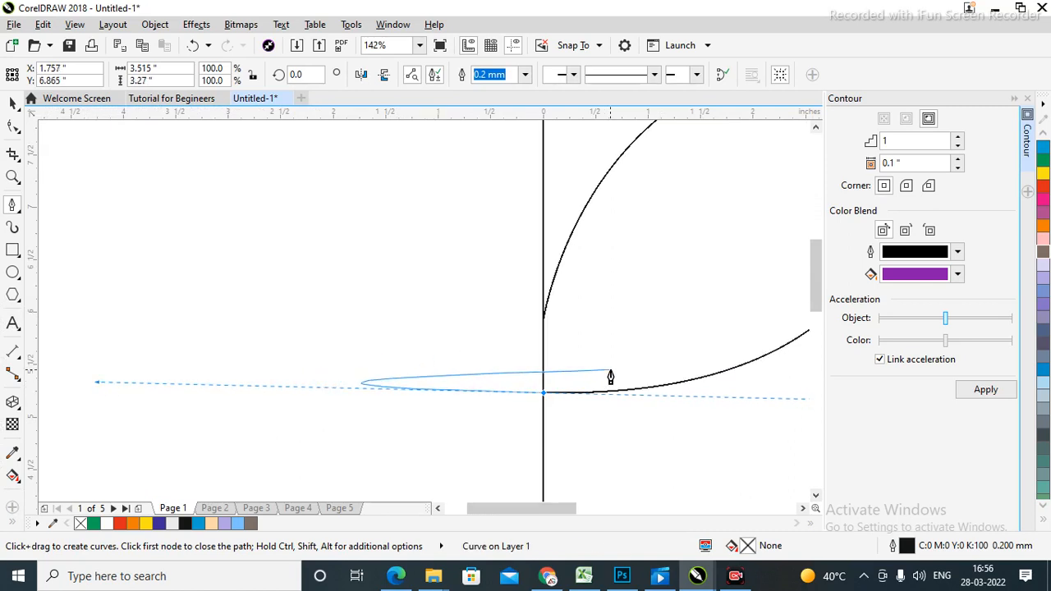
{"action": "key", "text": "shift+F4"}
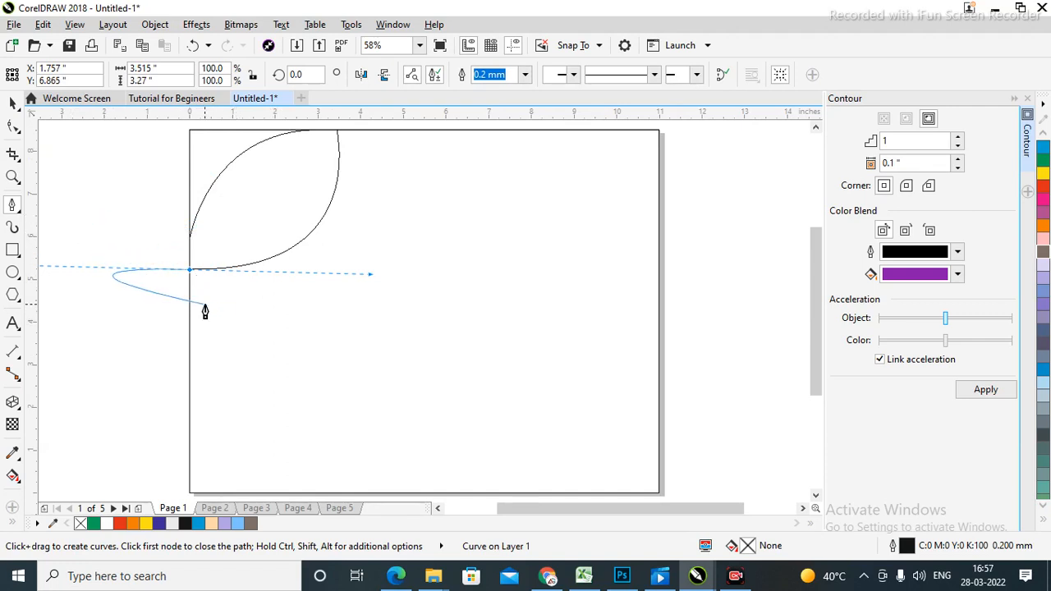
{"action": "left_click", "coordinate": [190, 237]}
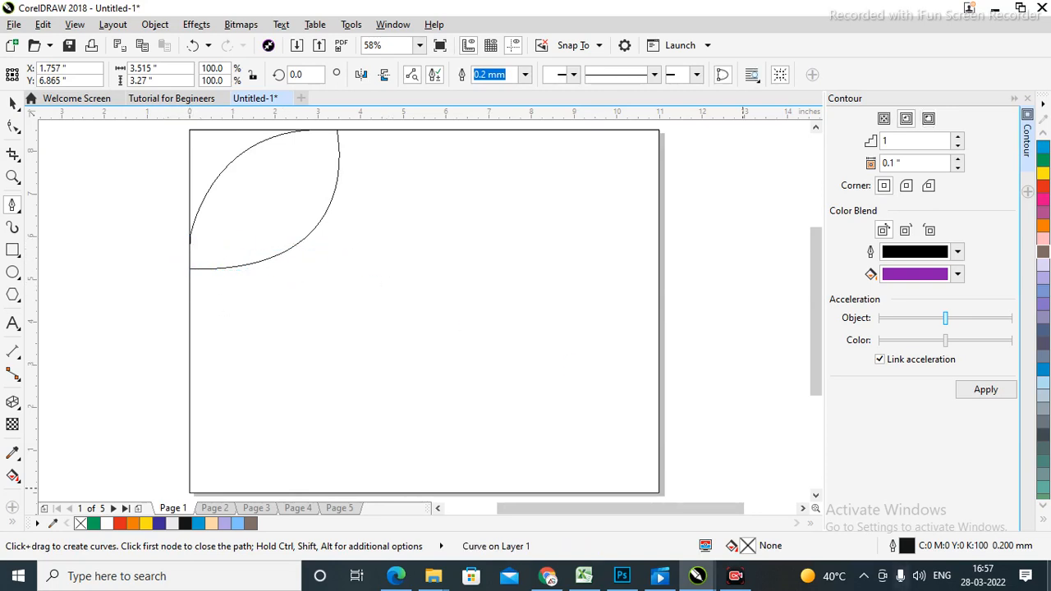
Enlarge the leaf to about 4.8 by 4.4 inches from its bottom-right corner.
{"action": "key", "text": "z"}
{"action": "left_click_drag", "start_coordinate": [124, 201], "coordinate": [419, 270]}
{"action": "right_click", "coordinate": [621, 424]}
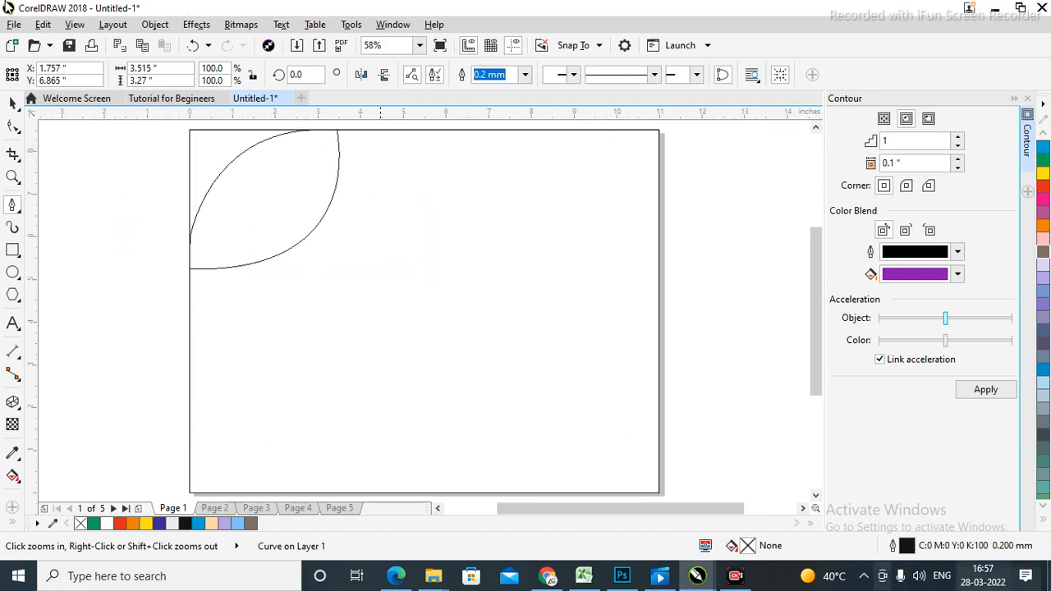
{"action": "left_click", "coordinate": [12, 102]}
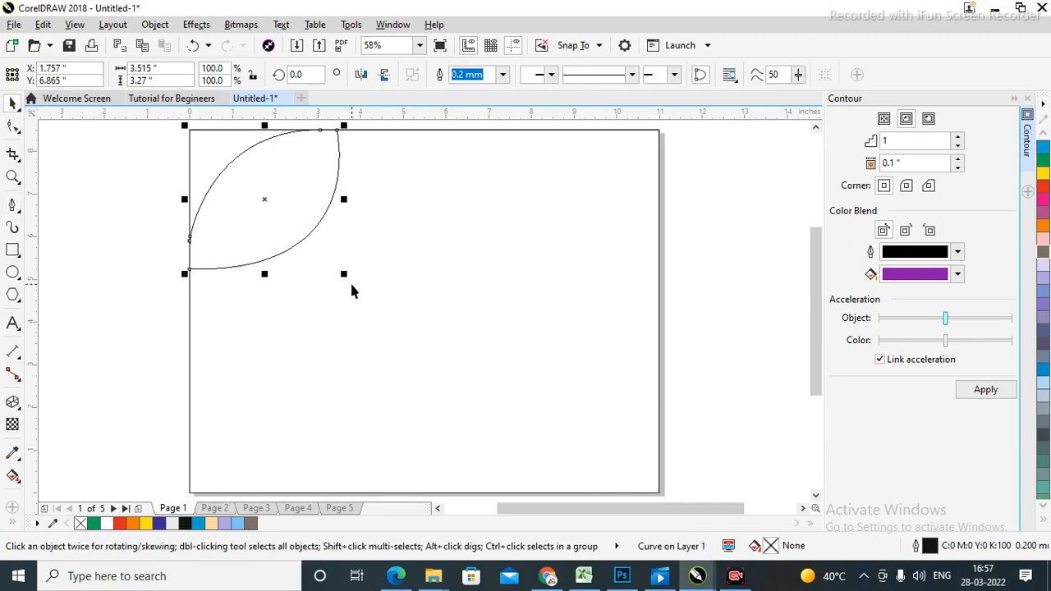
{"action": "left_click_drag", "start_coordinate": [343, 276], "coordinate": [397, 323]}
{"action": "left_click", "coordinate": [717, 257]}
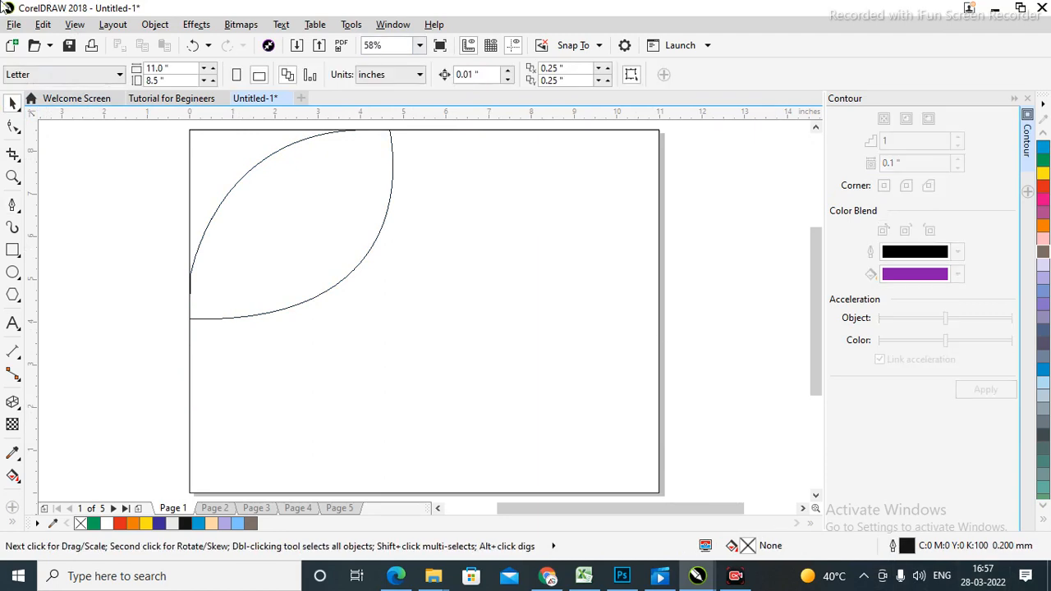
{"action": "right_click", "coordinate": [688, 203]}
In the Import dialog, browse to F:\Data - 2022\Images\Weddings.
{"action": "left_click", "coordinate": [718, 283]}
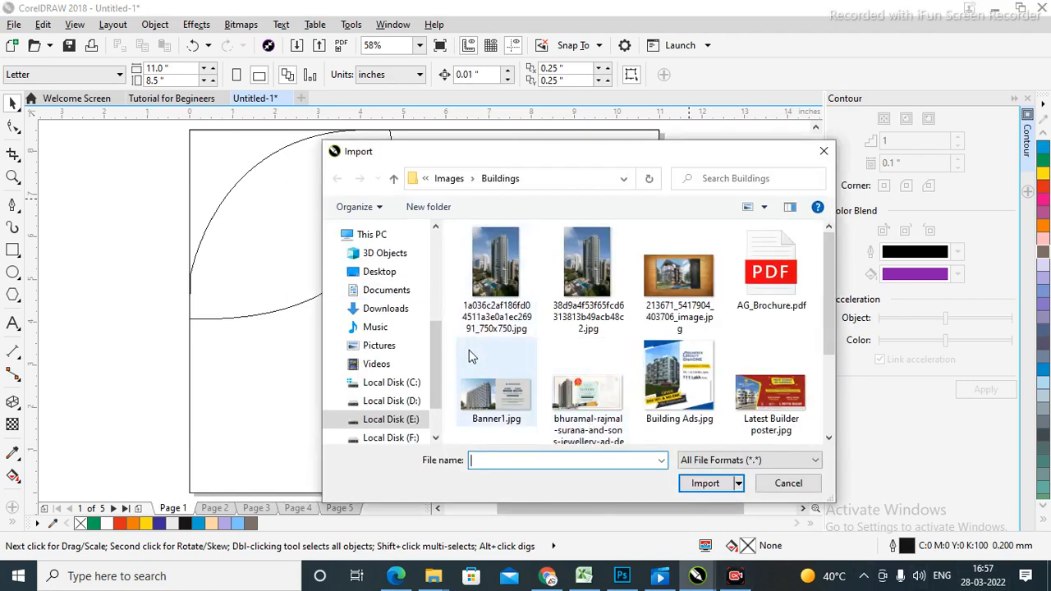
{"action": "left_click", "coordinate": [402, 438]}
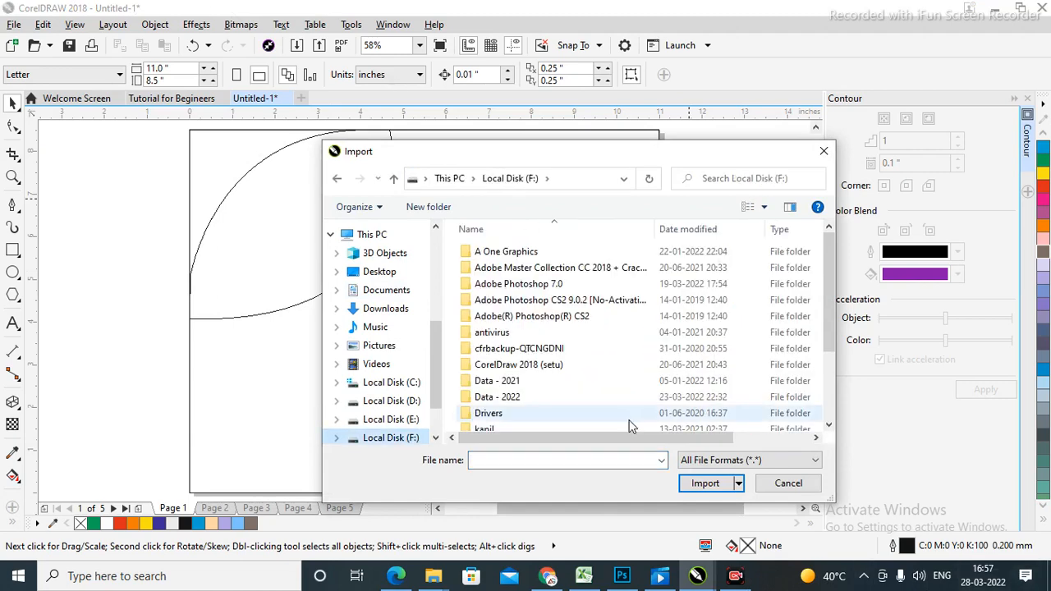
{"action": "double_click", "coordinate": [521, 397]}
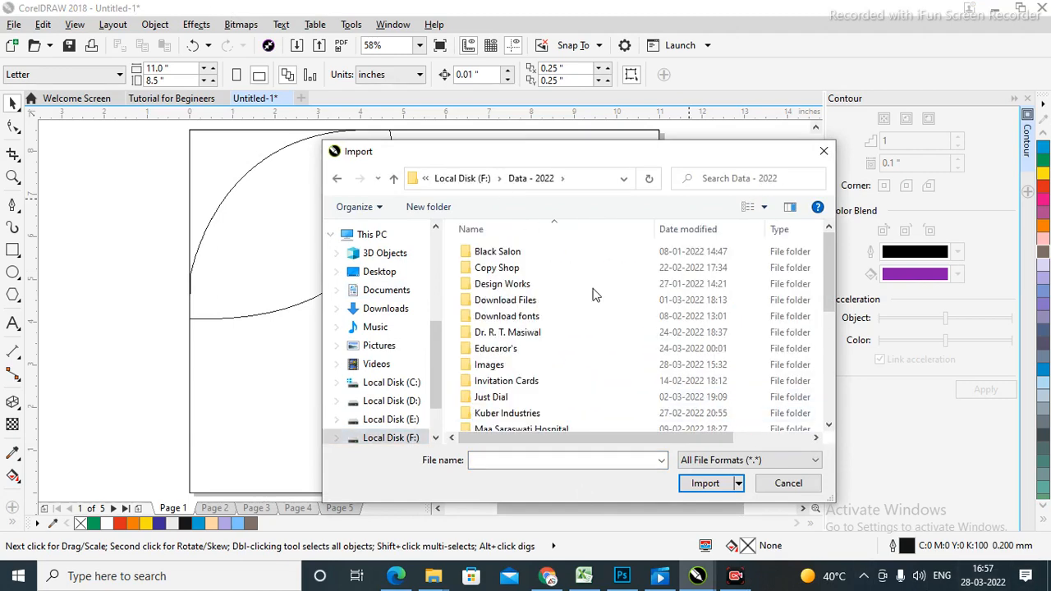
{"action": "left_click", "coordinate": [497, 333]}
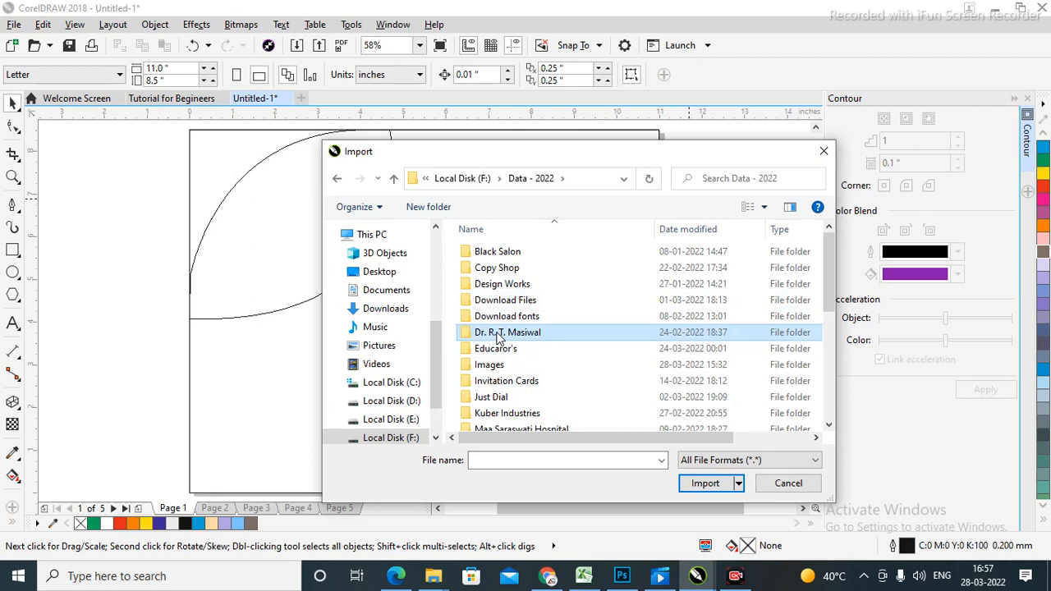
{"action": "key", "text": "i"}
{"action": "key", "text": "i"}
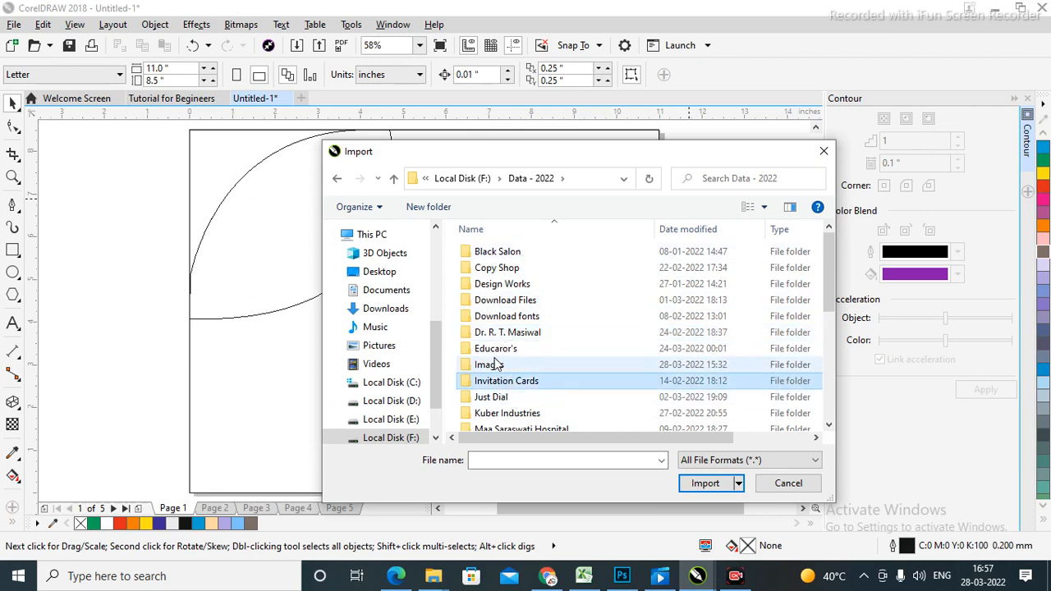
{"action": "double_click", "coordinate": [491, 365]}
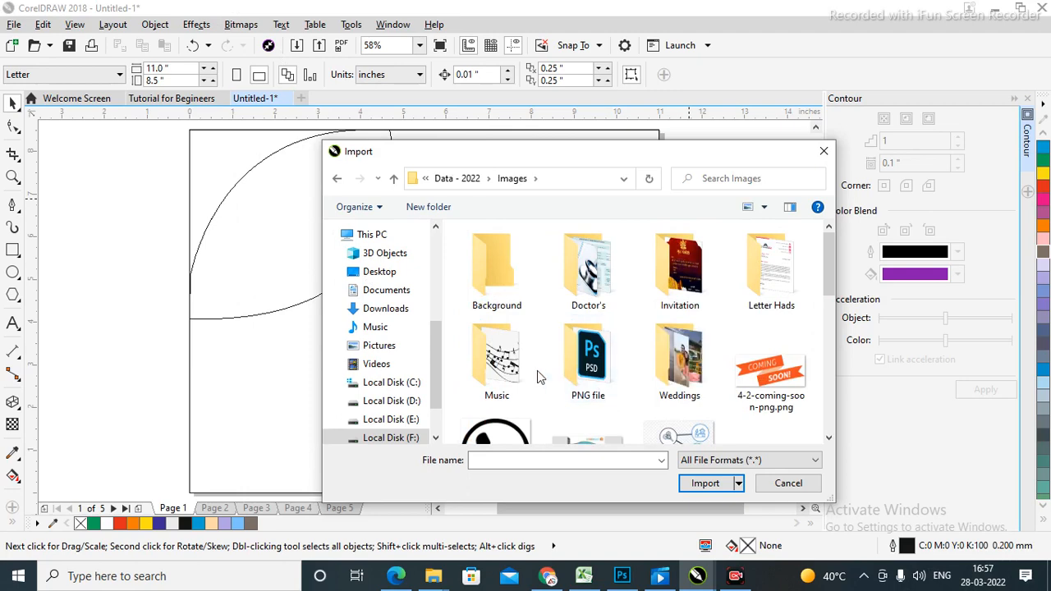
{"action": "key", "text": "w"}
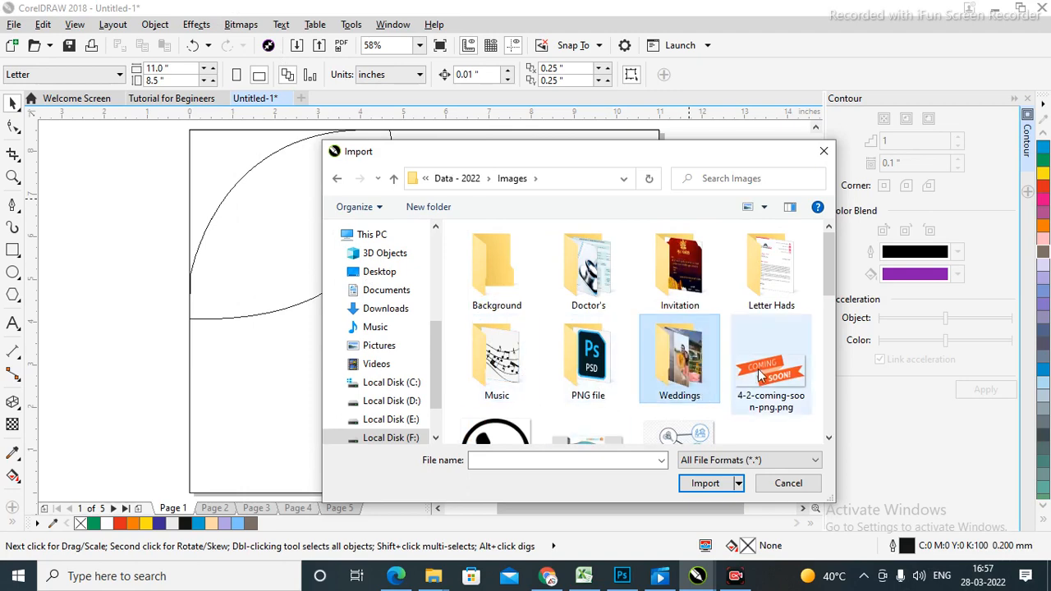
{"action": "double_click", "coordinate": [684, 372]}
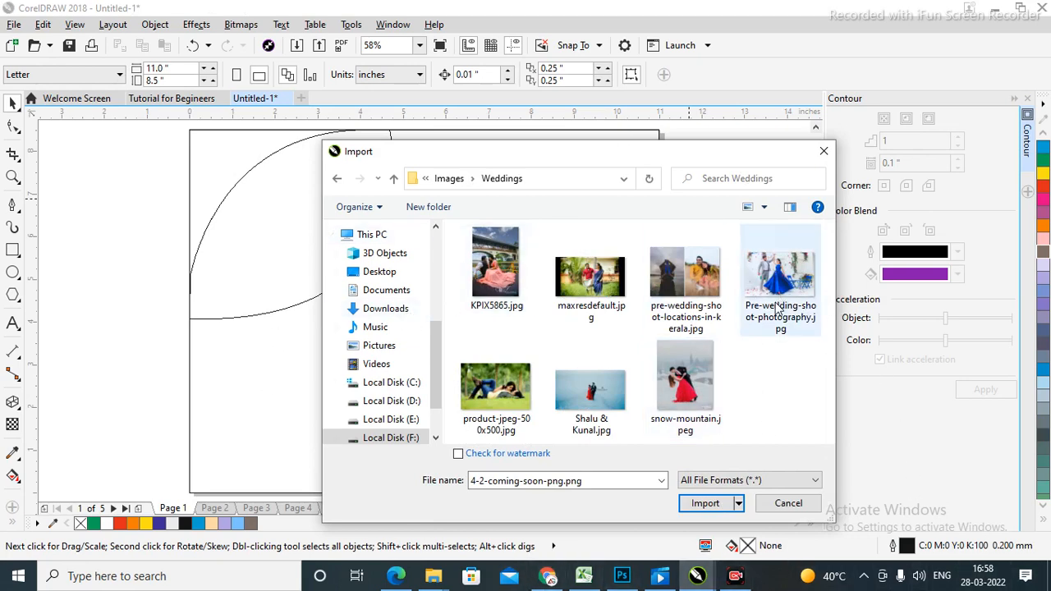
Import Pre-wedding-shoot-photography.jpg at about 7.15 × 4.55 inches, right of the leaf.
{"action": "left_click", "coordinate": [779, 276]}
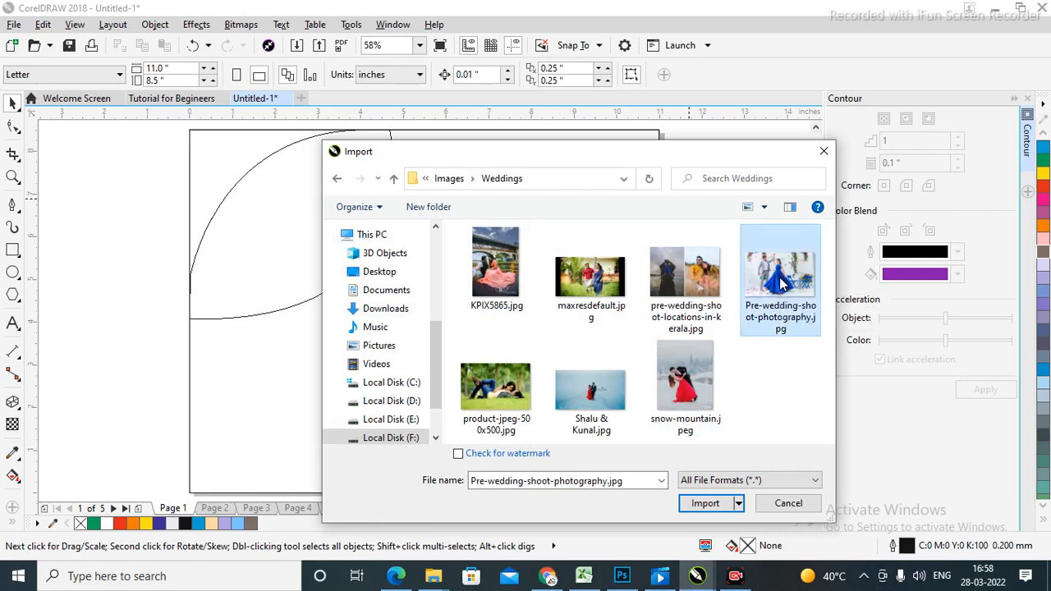
{"action": "left_click", "coordinate": [707, 507]}
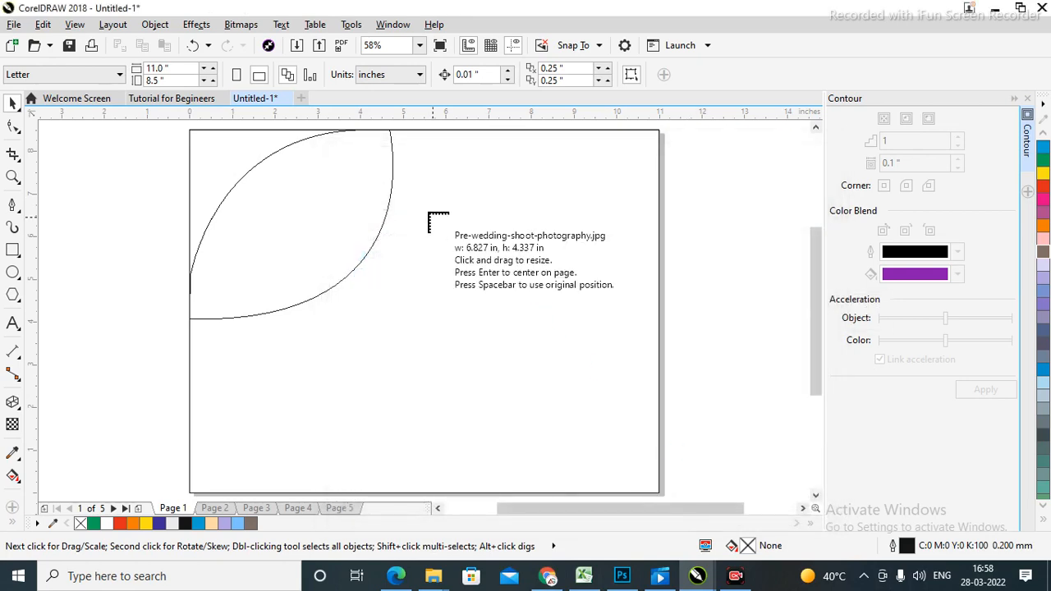
{"action": "left_click_drag", "start_coordinate": [428, 214], "coordinate": [727, 415]}
{"action": "left_click", "coordinate": [756, 287]}
{"action": "left_click", "coordinate": [570, 328]}
{"action": "left_click", "coordinate": [781, 318]}
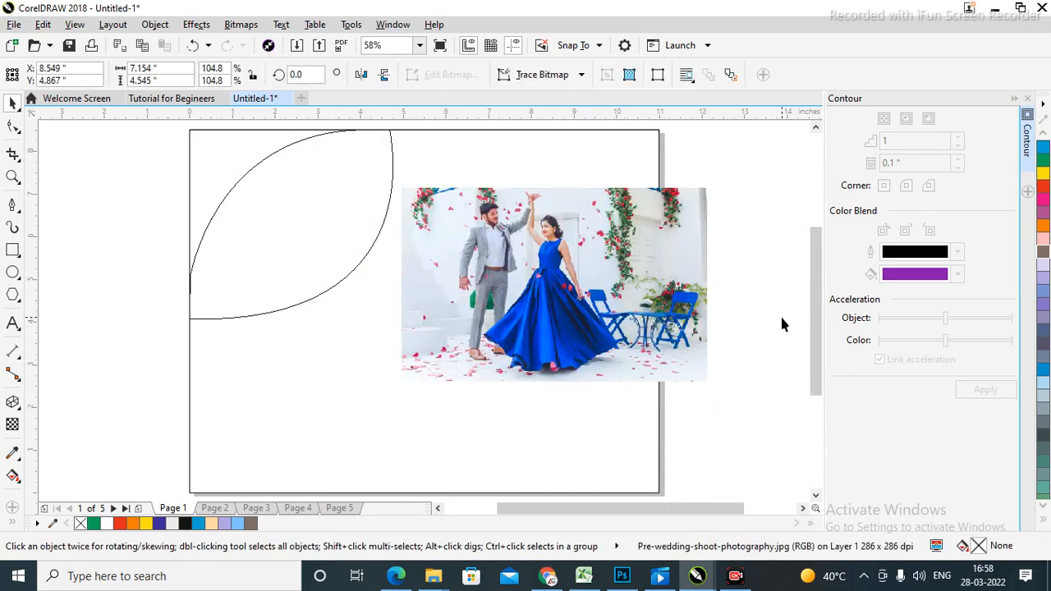
{"action": "left_click", "coordinate": [571, 320]}
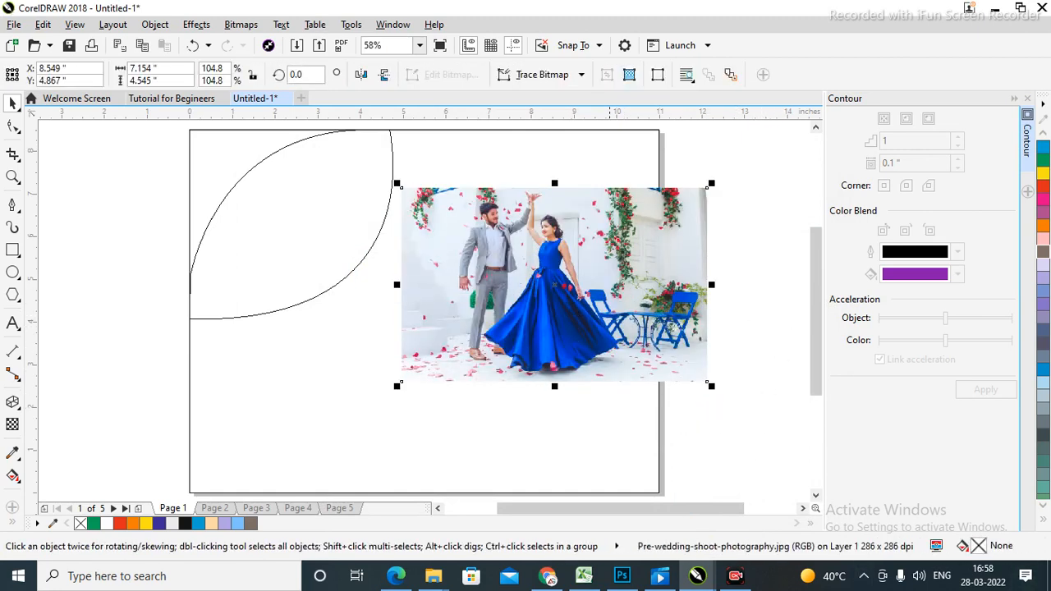
PowerClip the wedding photo inside the leaf shape and open its contents for repositioning.
{"action": "left_click", "coordinate": [155, 24]}
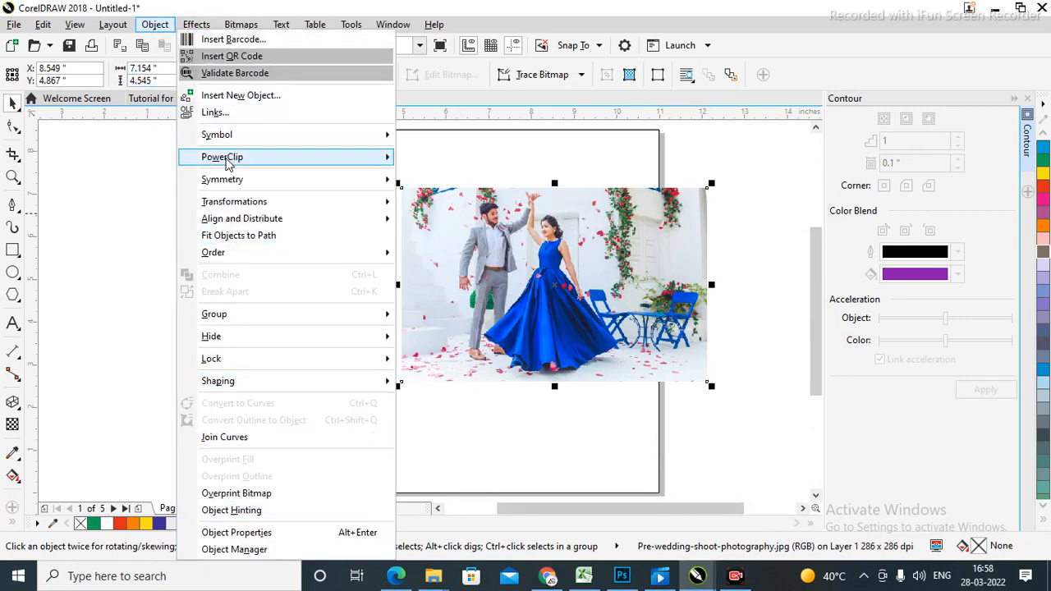
{"action": "mouse_move", "coordinate": [229, 163]}
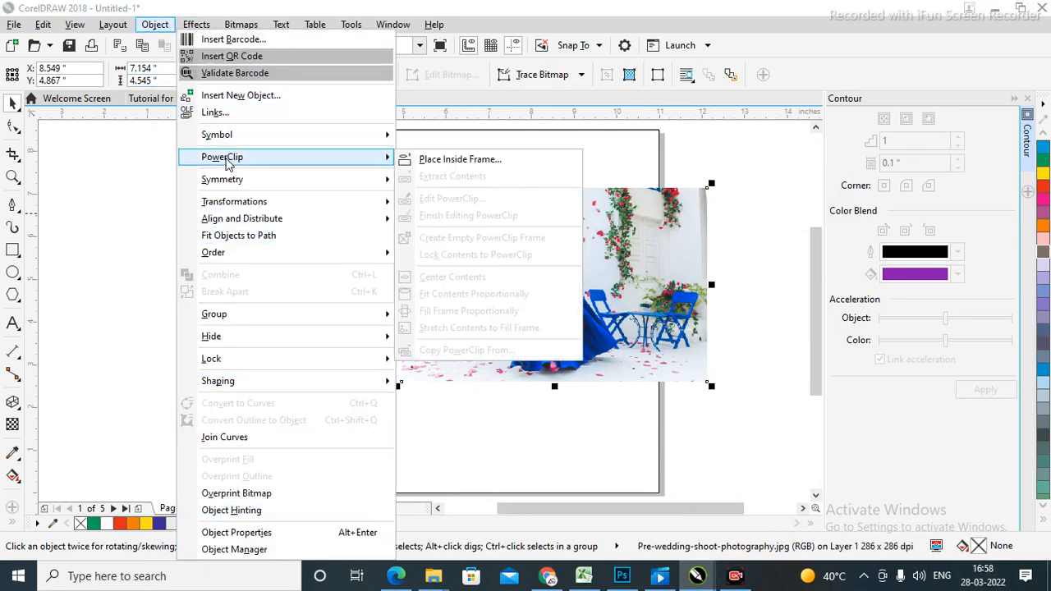
{"action": "left_click", "coordinate": [460, 159]}
{"action": "left_click", "coordinate": [252, 238]}
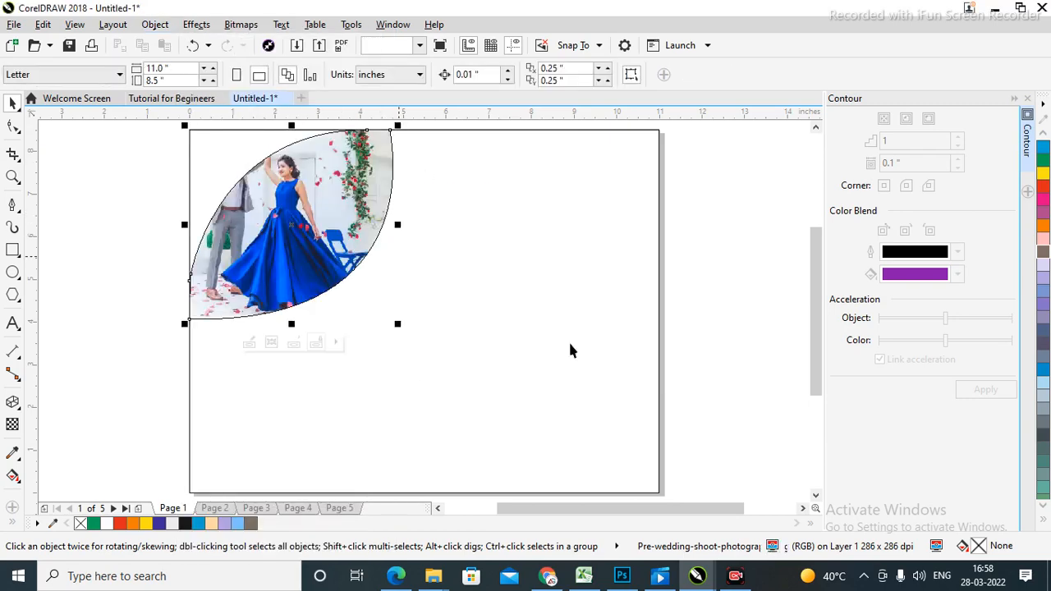
{"action": "left_click", "coordinate": [731, 289]}
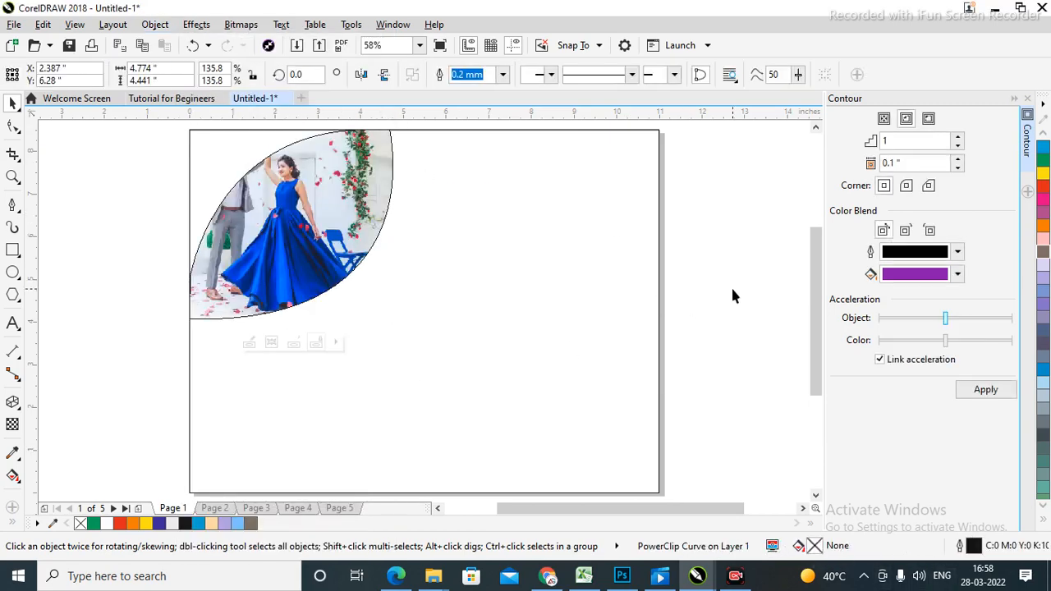
{"action": "double_click", "coordinate": [277, 242]}
Shift the photo slightly within the leaf outline and leave the clip.
{"action": "left_click_drag", "start_coordinate": [408, 250], "coordinate": [468, 266]}
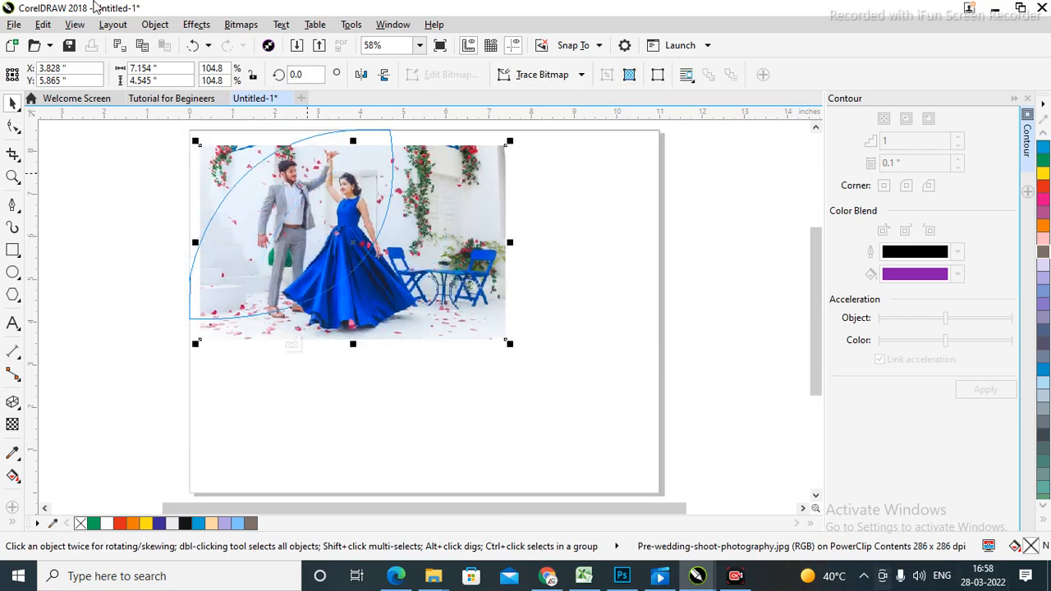
{"action": "left_click_drag", "start_coordinate": [332, 225], "coordinate": [320, 227]}
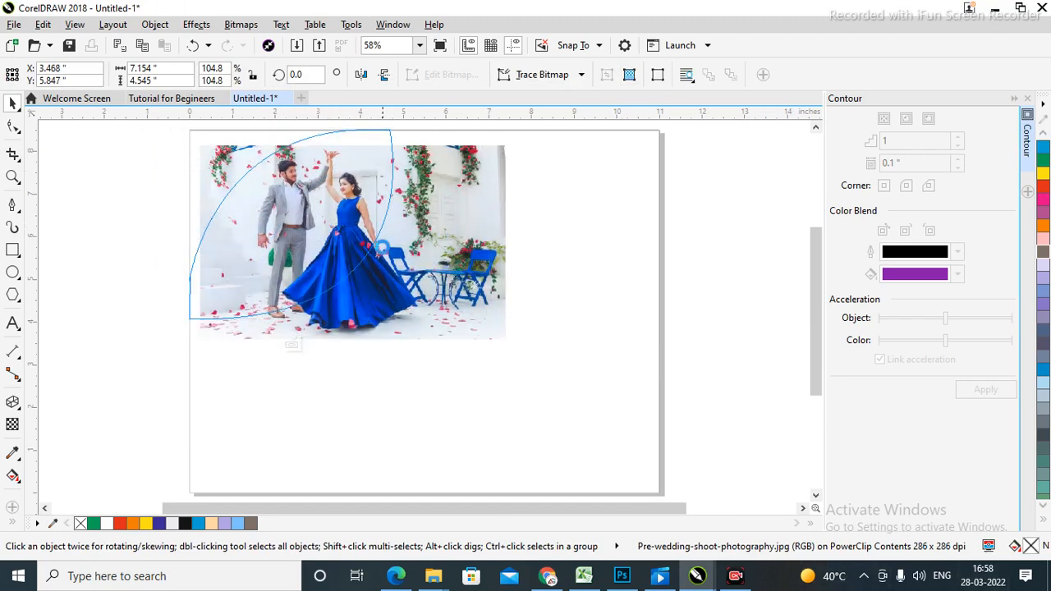
{"action": "left_click", "coordinate": [685, 290], "text": "ctrl"}
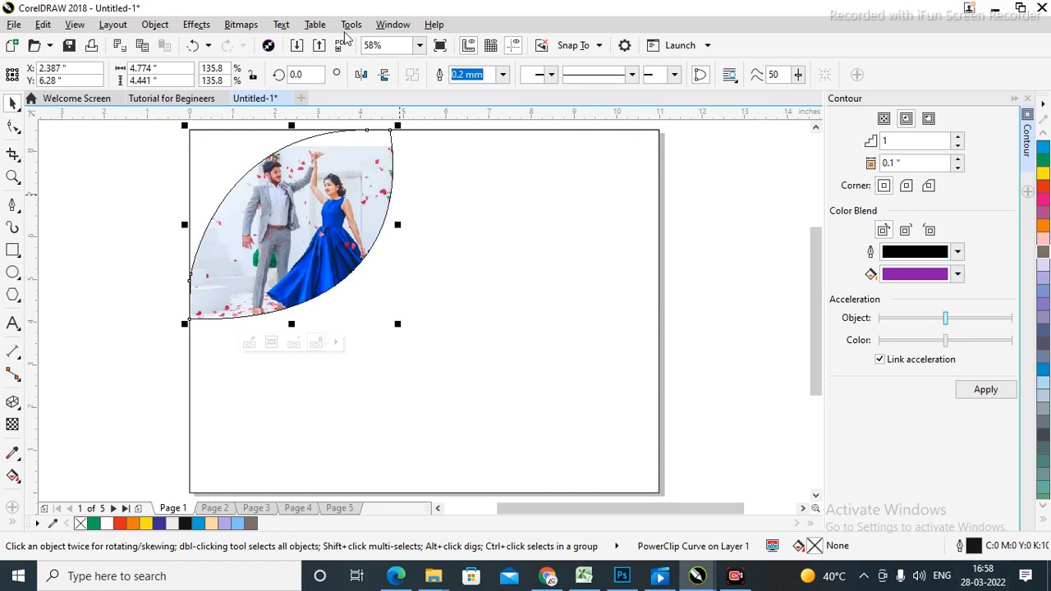
{"action": "left_click", "coordinate": [726, 284]}
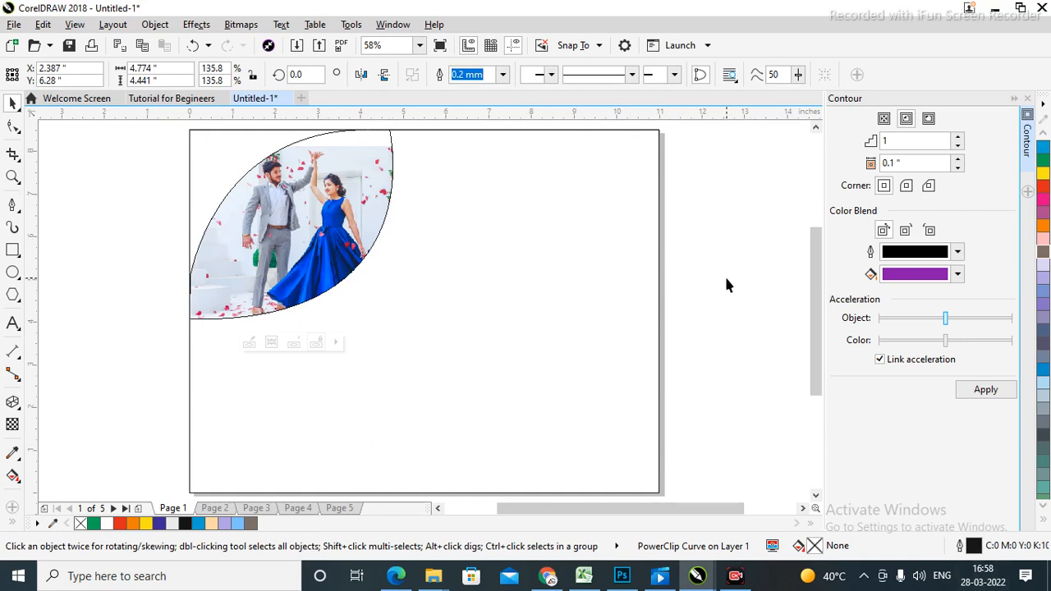
{"action": "left_click", "coordinate": [343, 246]}
{"action": "left_click", "coordinate": [737, 239]}
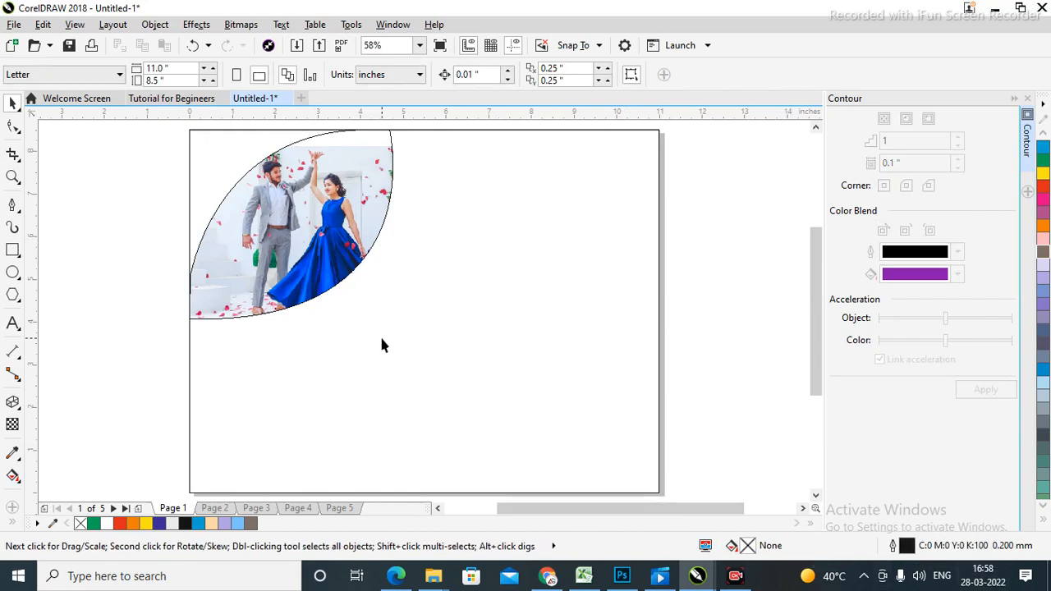
Inside the leaf's contents, enlarge the photo to about 119.6% and nudge the couple into place.
{"action": "double_click", "coordinate": [298, 226]}
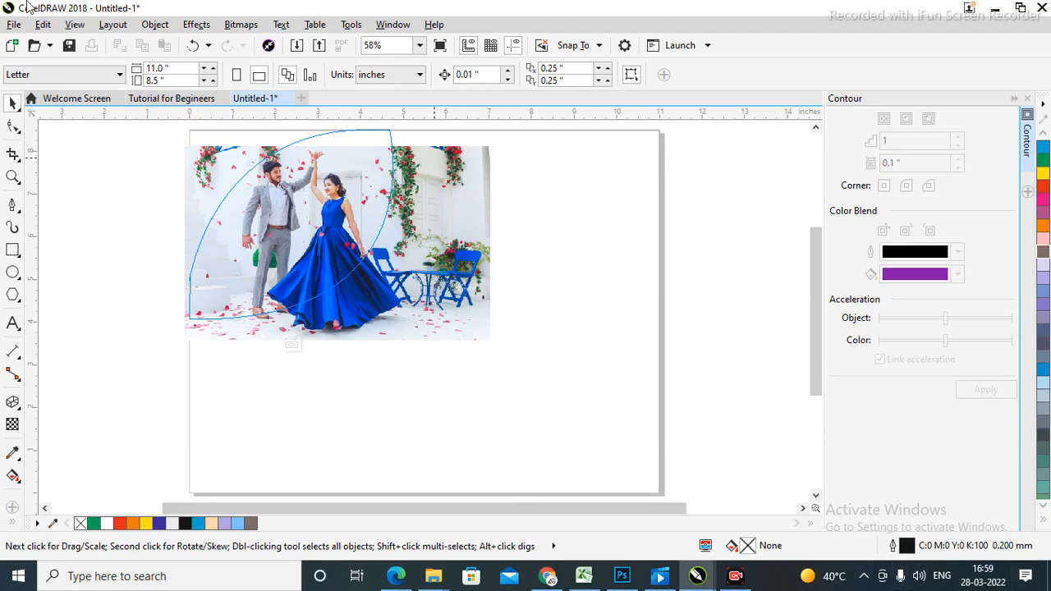
{"action": "left_click", "coordinate": [424, 275]}
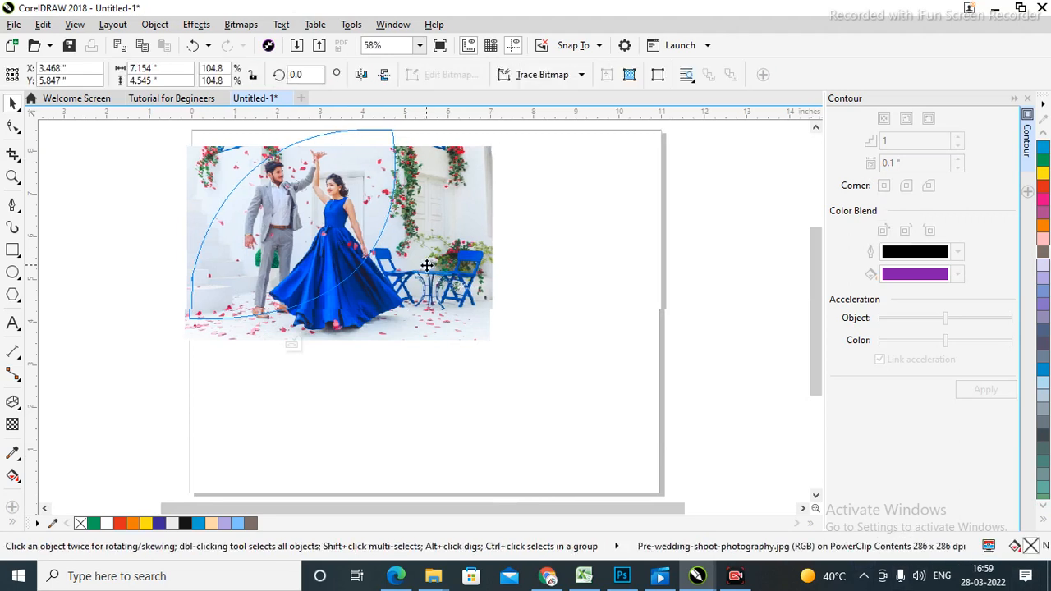
{"action": "left_click_drag", "start_coordinate": [499, 140], "coordinate": [570, 155]}
{"action": "mouse_move", "coordinate": [314, 238]}
{"action": "left_mouse_down"}
{"action": "mouse_move", "coordinate": [304, 270]}
{"action": "mouse_move", "coordinate": [298, 260]}
{"action": "mouse_move", "coordinate": [312, 252]}
{"action": "left_mouse_up"}
{"action": "left_click_drag", "start_coordinate": [550, 403], "coordinate": [521, 406]}
{"action": "left_click_drag", "start_coordinate": [395, 287], "coordinate": [399, 268]}
{"action": "left_click_drag", "start_coordinate": [223, 362], "coordinate": [161, 398]}
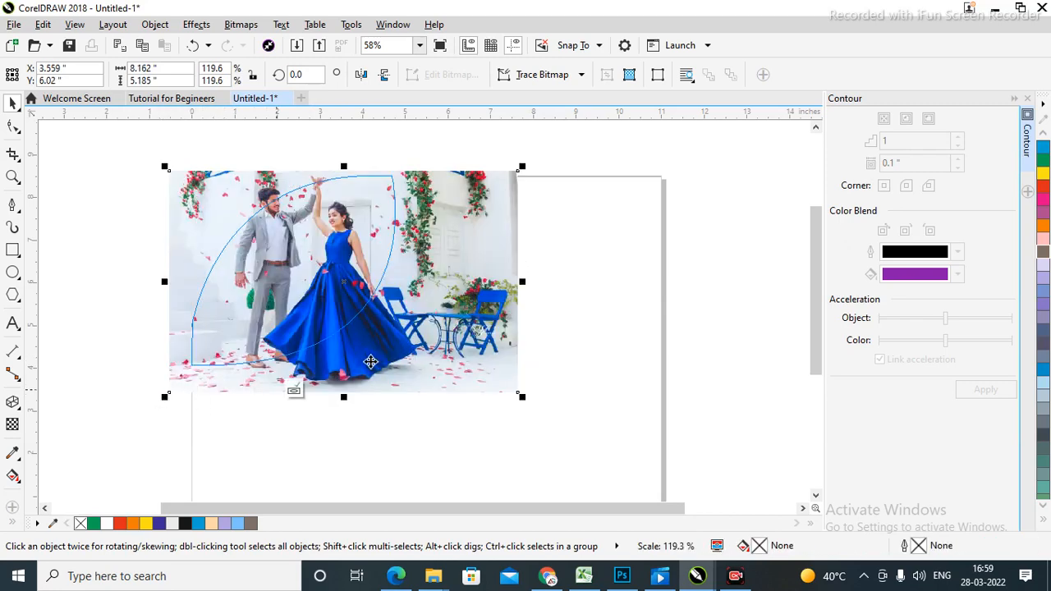
{"action": "left_click_drag", "start_coordinate": [343, 251], "coordinate": [366, 264]}
{"action": "key", "text": "Up"}
{"action": "key", "text": "Up"}
{"action": "key", "text": "Up"}
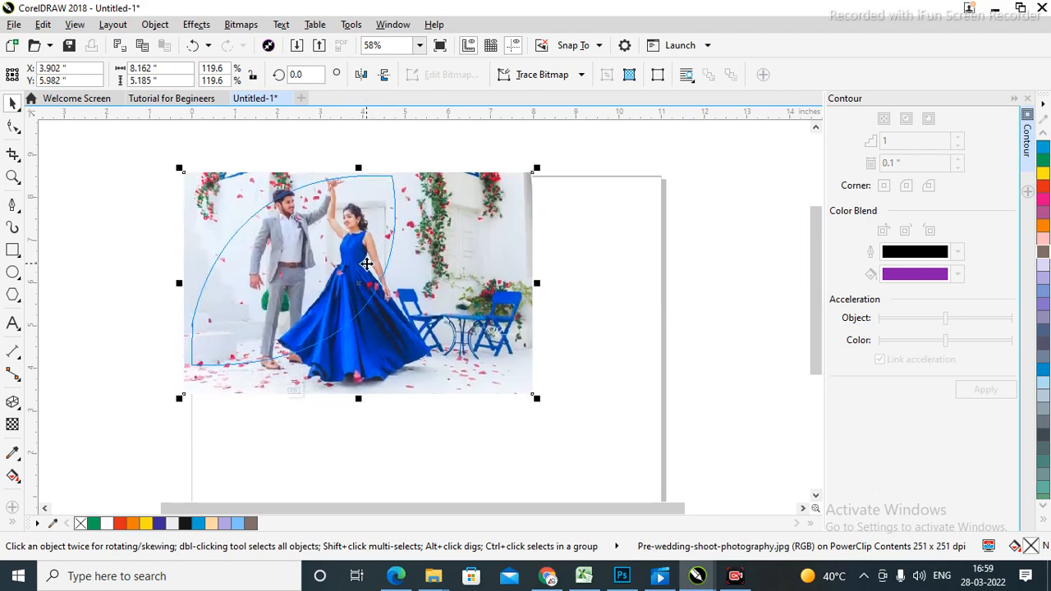
Finish editing, then reopen the leaf's contents and drag the photo again.
{"action": "left_click", "coordinate": [681, 287], "text": "ctrl"}
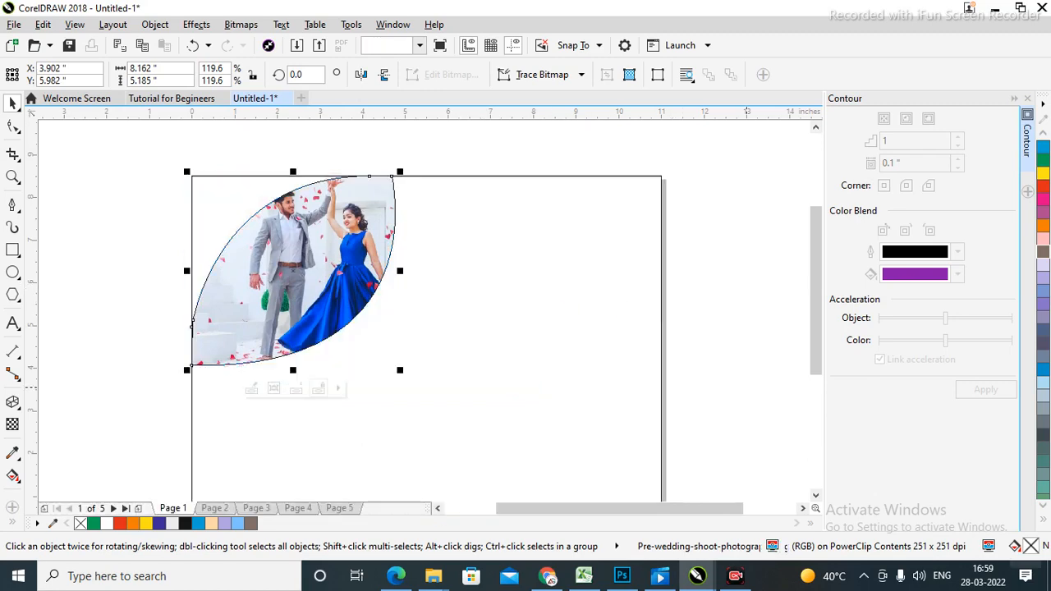
{"action": "left_click", "coordinate": [571, 295]}
{"action": "left_click", "coordinate": [335, 283]}
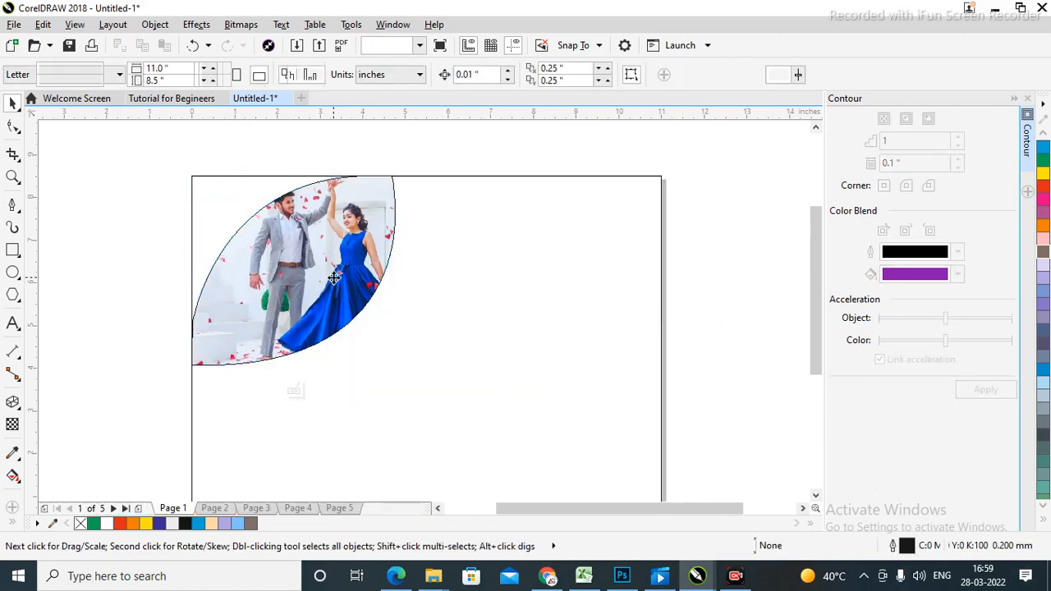
{"action": "left_click", "coordinate": [316, 284], "text": "ctrl"}
{"action": "left_click_drag", "start_coordinate": [313, 269], "coordinate": [373, 261]}
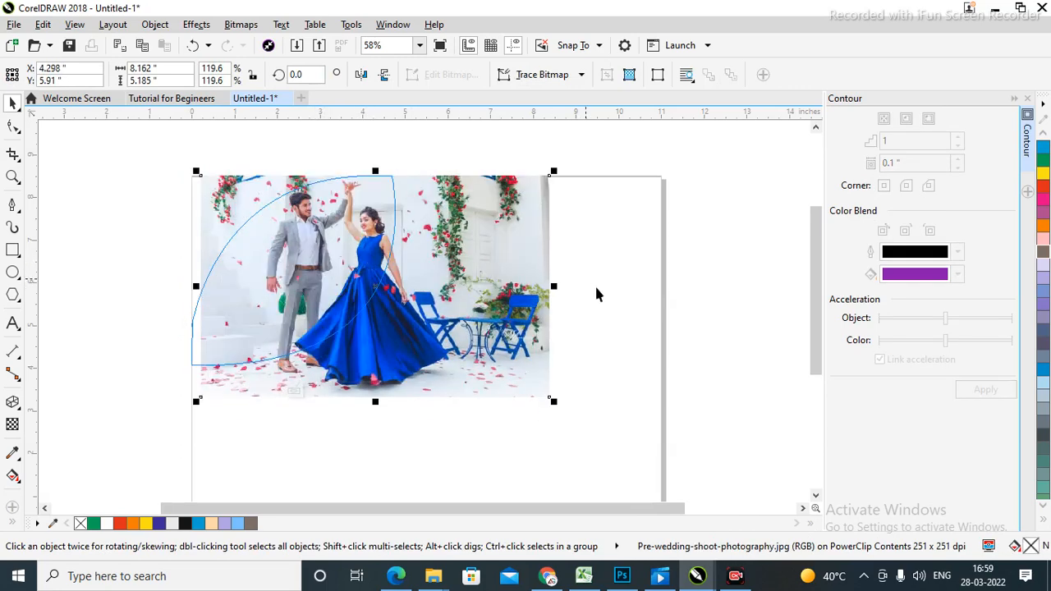
Finish editing the clip and set the leaf frame's outline width to None.
{"action": "left_click", "coordinate": [710, 317], "text": "ctrl"}
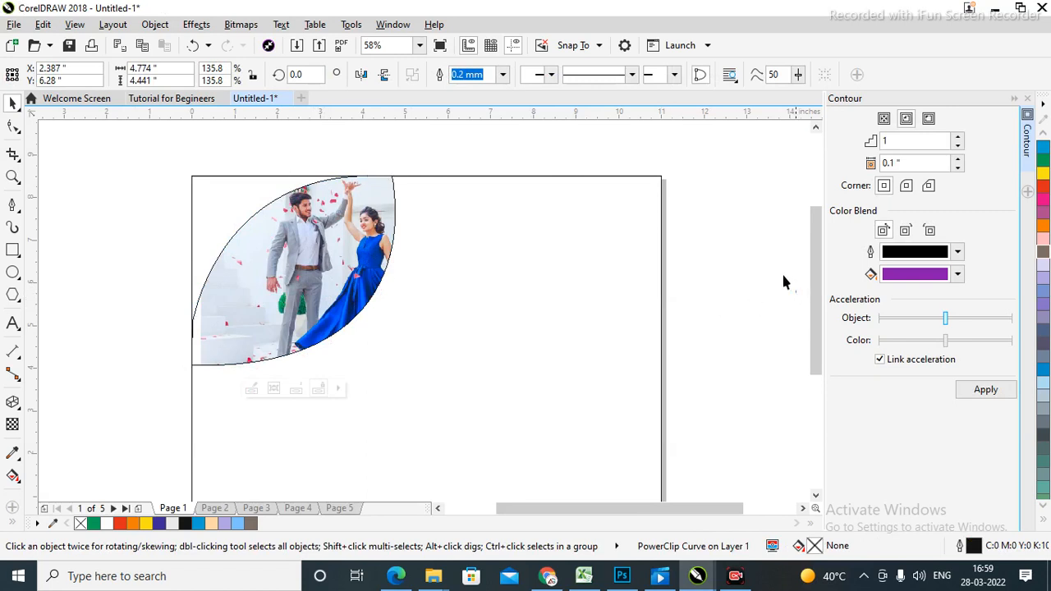
{"action": "left_click", "coordinate": [606, 295]}
{"action": "left_click", "coordinate": [284, 295]}
{"action": "left_click", "coordinate": [472, 75]}
{"action": "left_click", "coordinate": [505, 74]}
{"action": "left_click", "coordinate": [483, 87]}
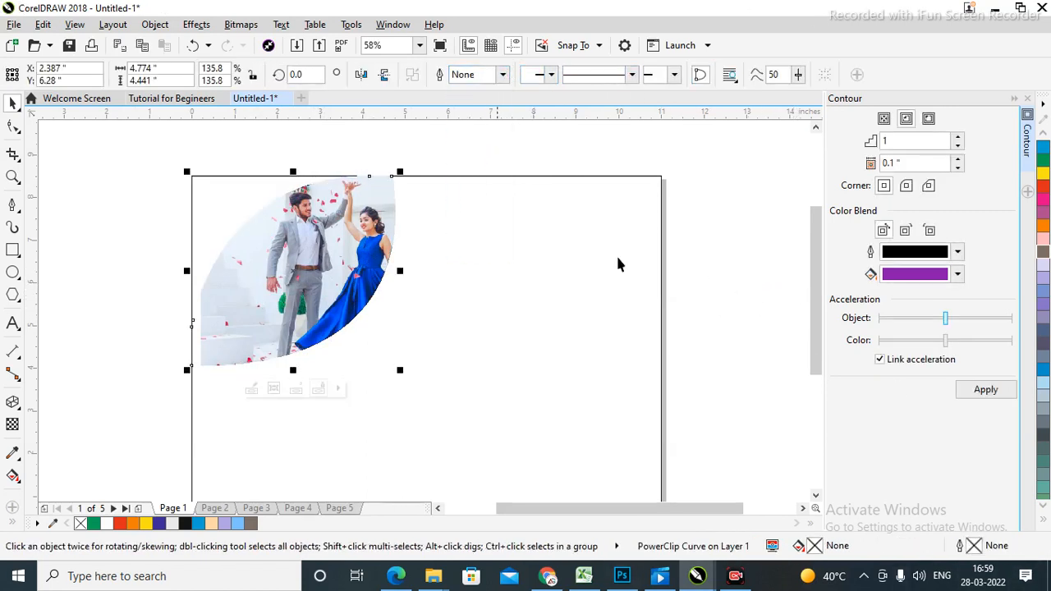
Reselect the leaf photo frame and show its rotate handles.
{"action": "left_click", "coordinate": [721, 285]}
{"action": "left_click", "coordinate": [254, 265]}
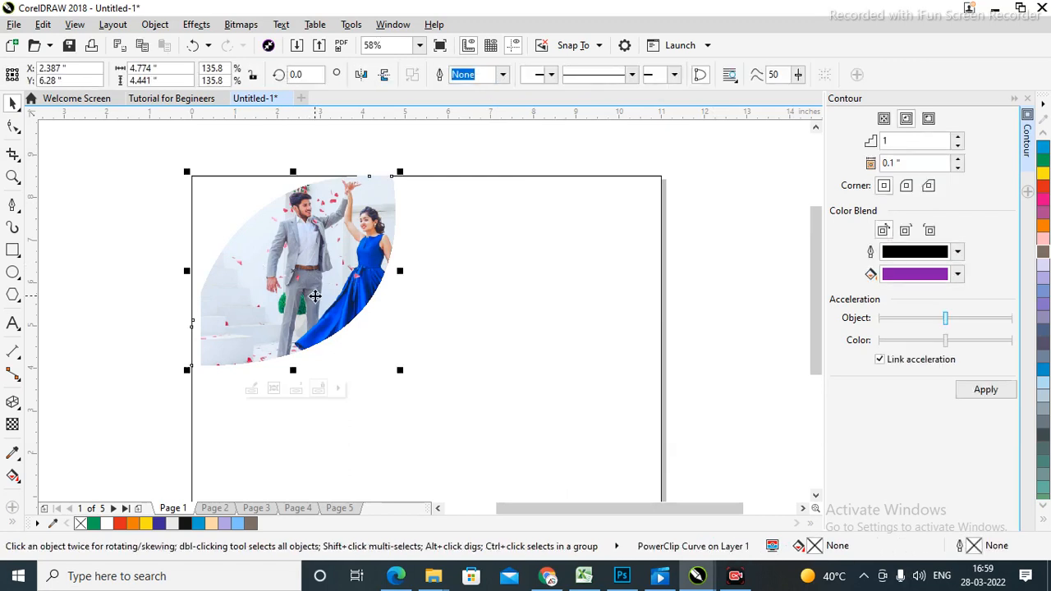
{"action": "left_click", "coordinate": [125, 215]}
{"action": "left_click", "coordinate": [340, 247]}
{"action": "left_click", "coordinate": [328, 244]}
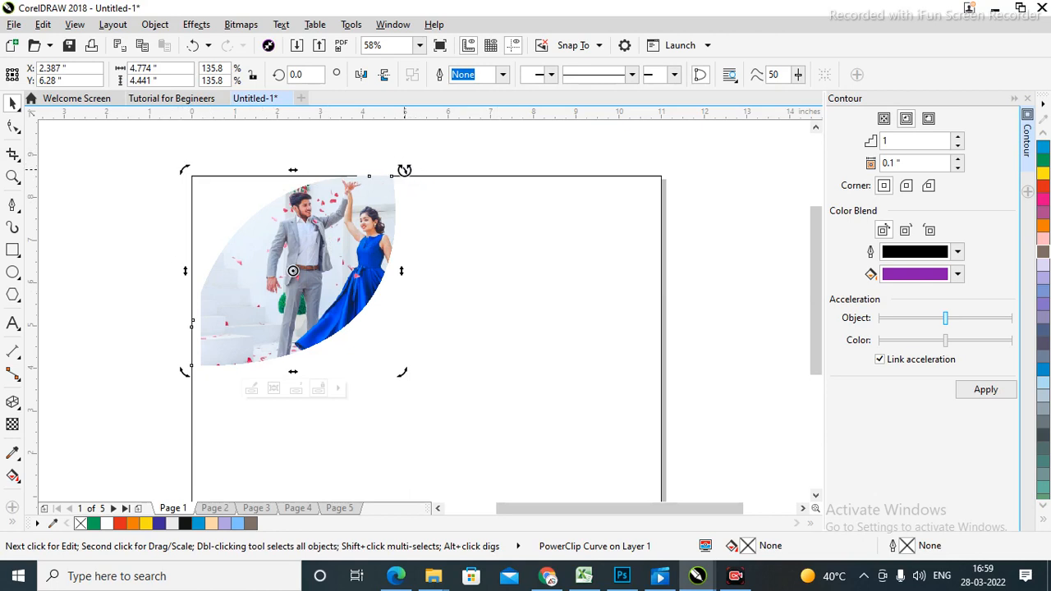
Tilt the leaf copy to about 350° and fill it with dark grey.
{"action": "left_click_drag", "start_coordinate": [404, 170], "coordinate": [418, 190]}
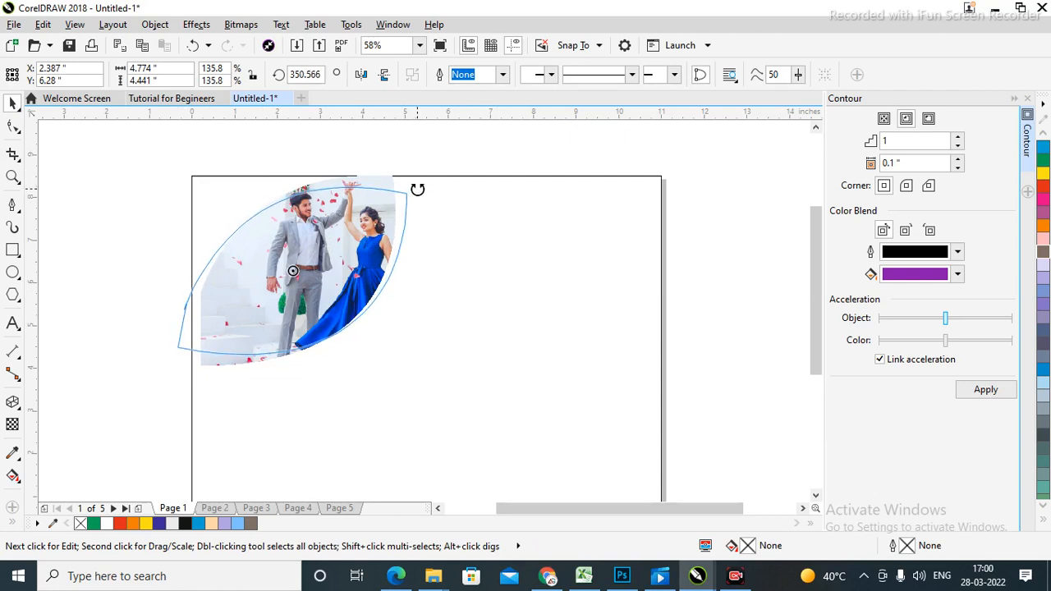
{"action": "left_click_drag", "start_coordinate": [417, 189], "coordinate": [417, 192]}
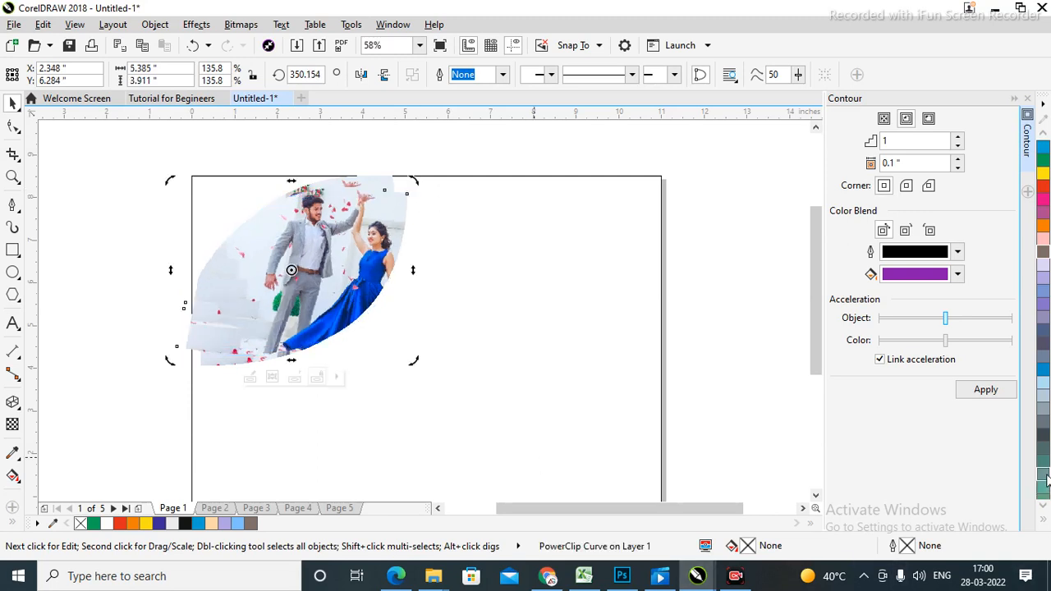
{"action": "left_click", "coordinate": [1044, 506]}
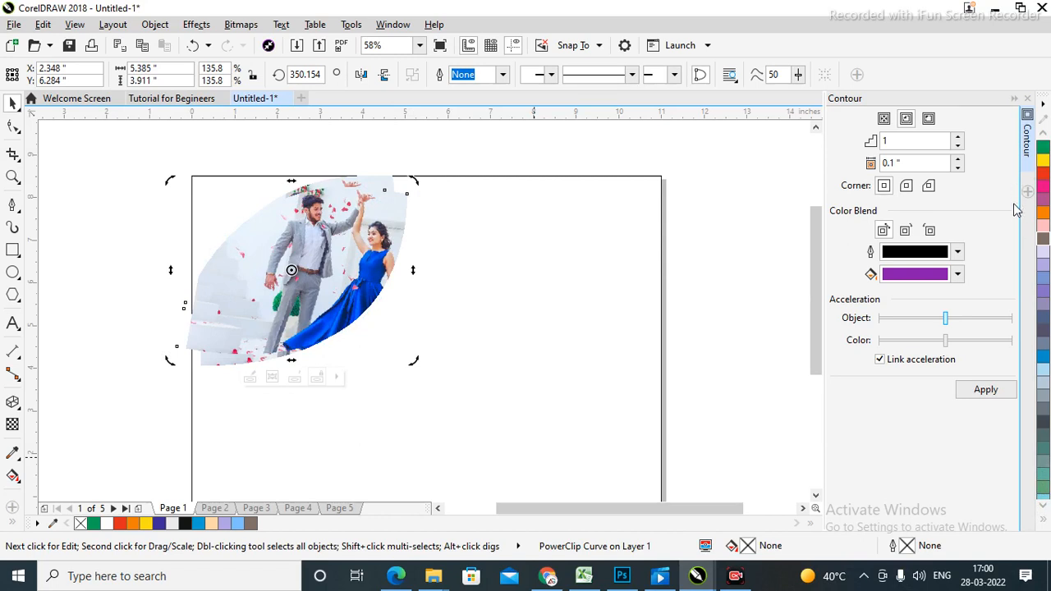
{"action": "left_click", "coordinate": [1041, 420]}
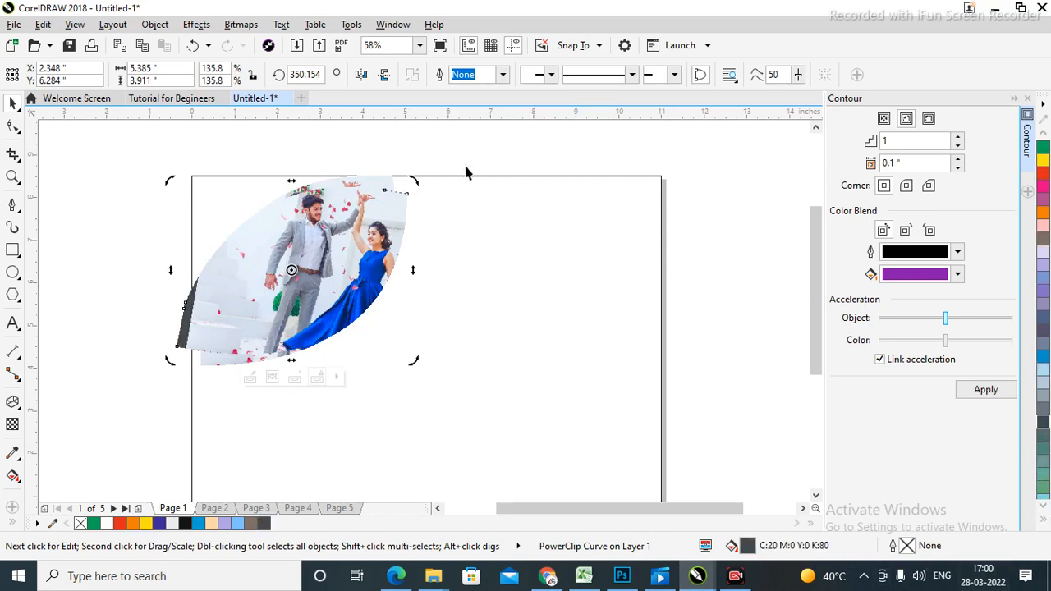
Delete the photo from the tilted leaf's contents, leaving an empty dark grey shadow.
{"action": "left_click", "coordinate": [739, 372]}
{"action": "double_click", "coordinate": [368, 274]}
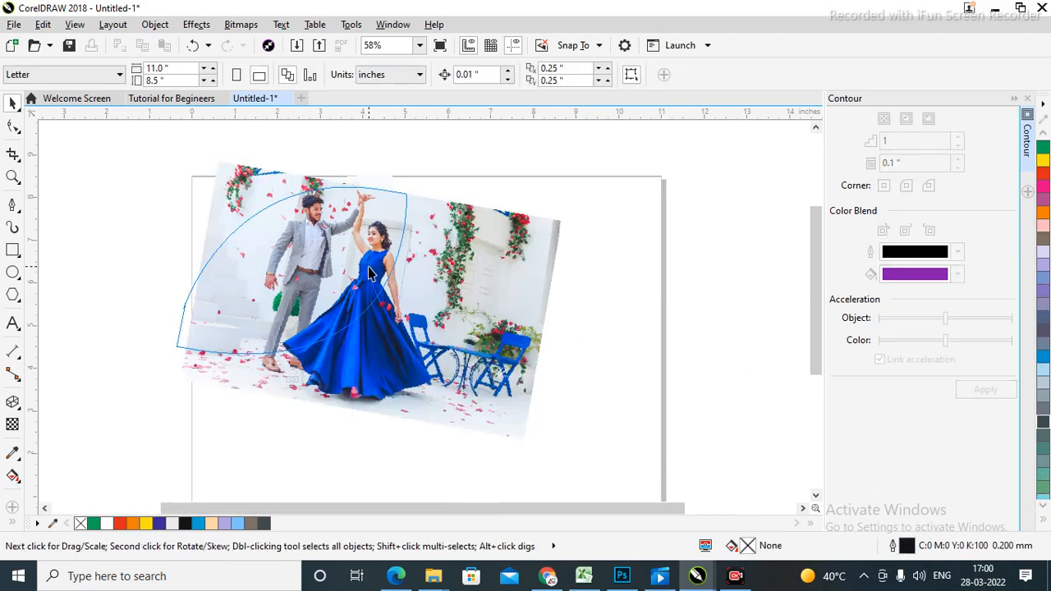
{"action": "left_click", "coordinate": [369, 270]}
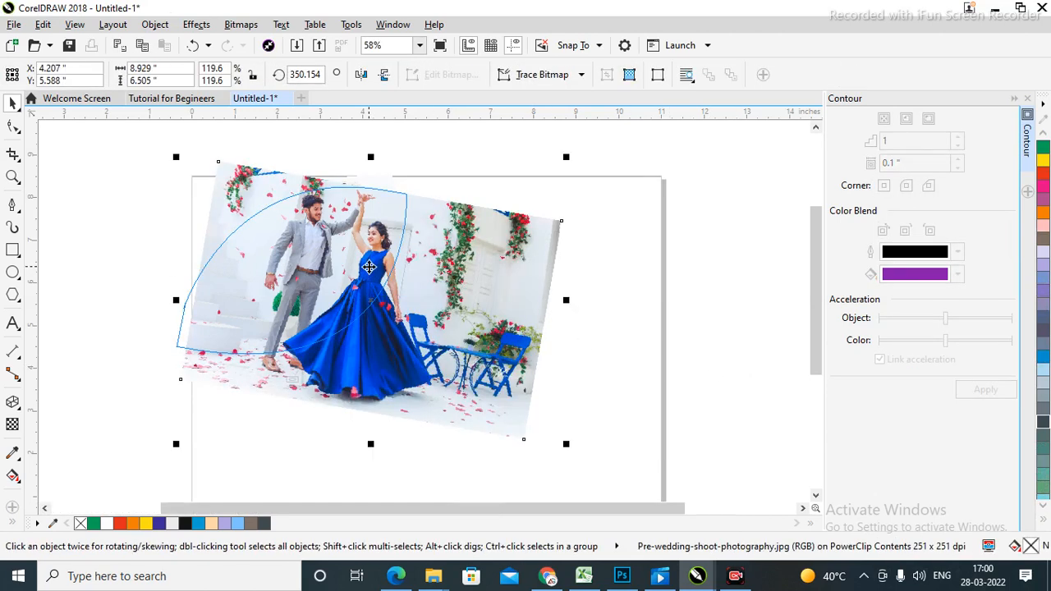
{"action": "key", "text": "Delete"}
{"action": "left_click", "coordinate": [709, 358], "text": "ctrl"}
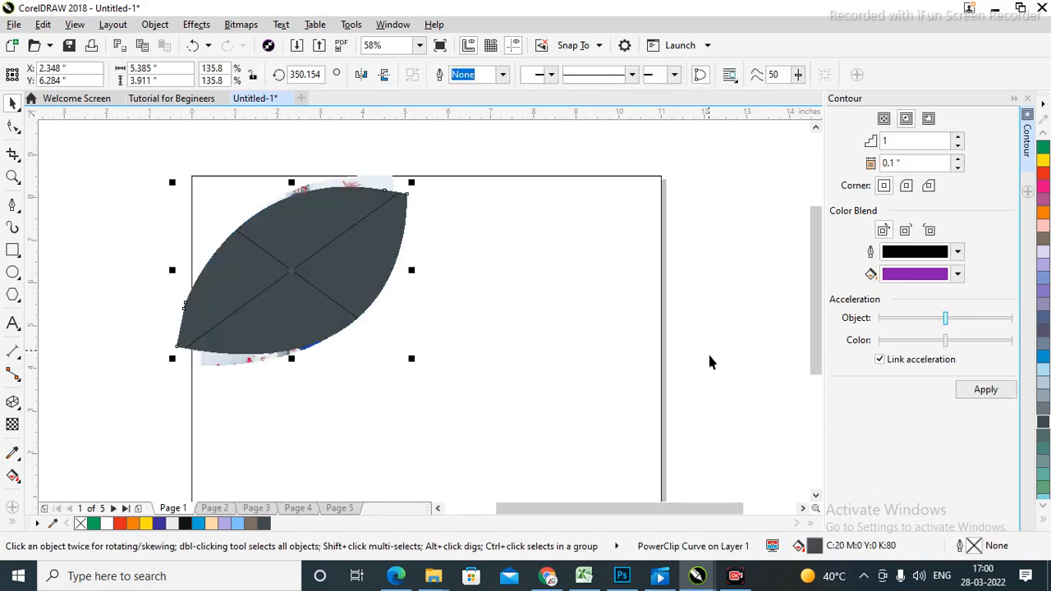
Reselect the photo leaf frame sitting above the shadow.
{"action": "left_click", "coordinate": [114, 259]}
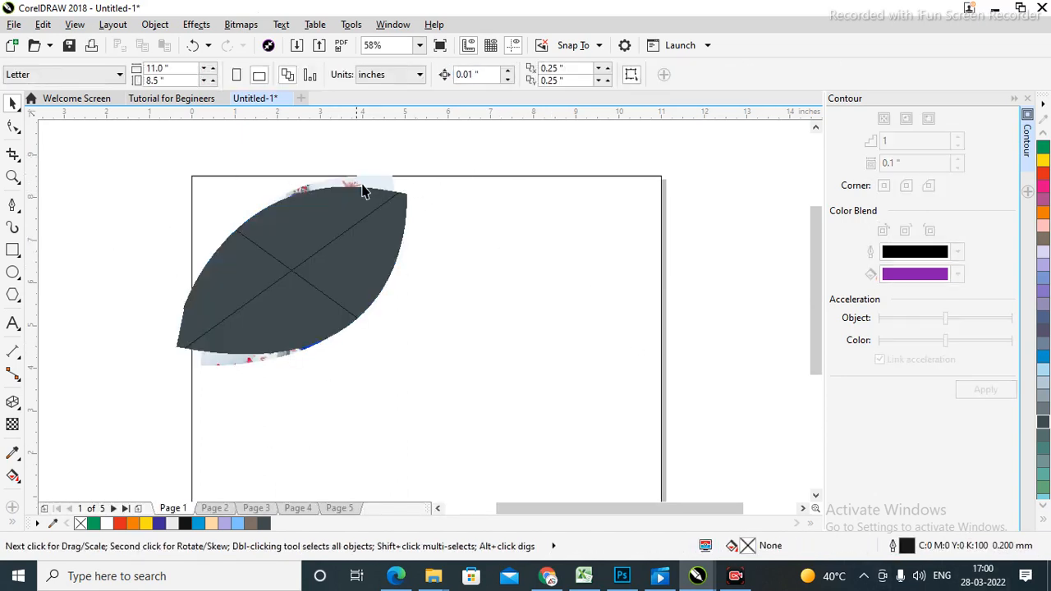
{"action": "left_click", "coordinate": [386, 185]}
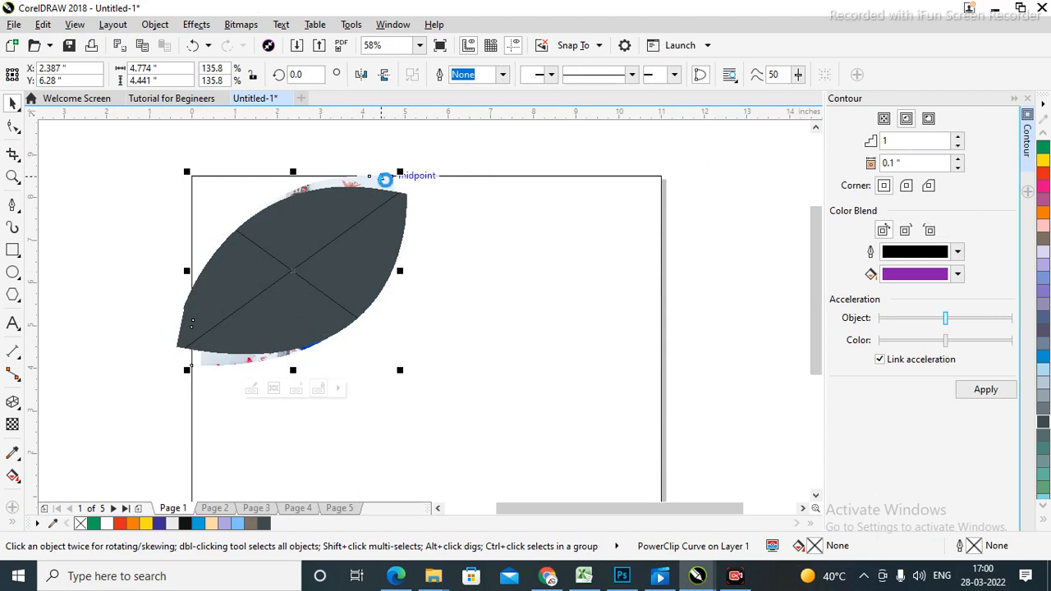
{"action": "left_click", "coordinate": [726, 292]}
{"action": "scroll", "coordinate": [453, 316], "scroll_direction": "down", "scroll_amount": 1}
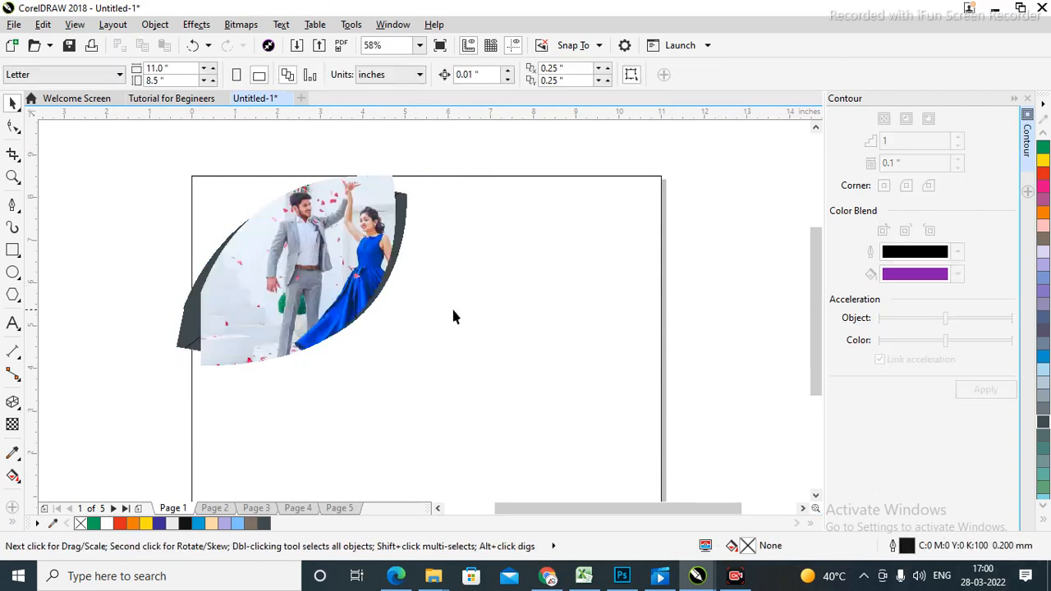
{"action": "left_click", "coordinate": [289, 233]}
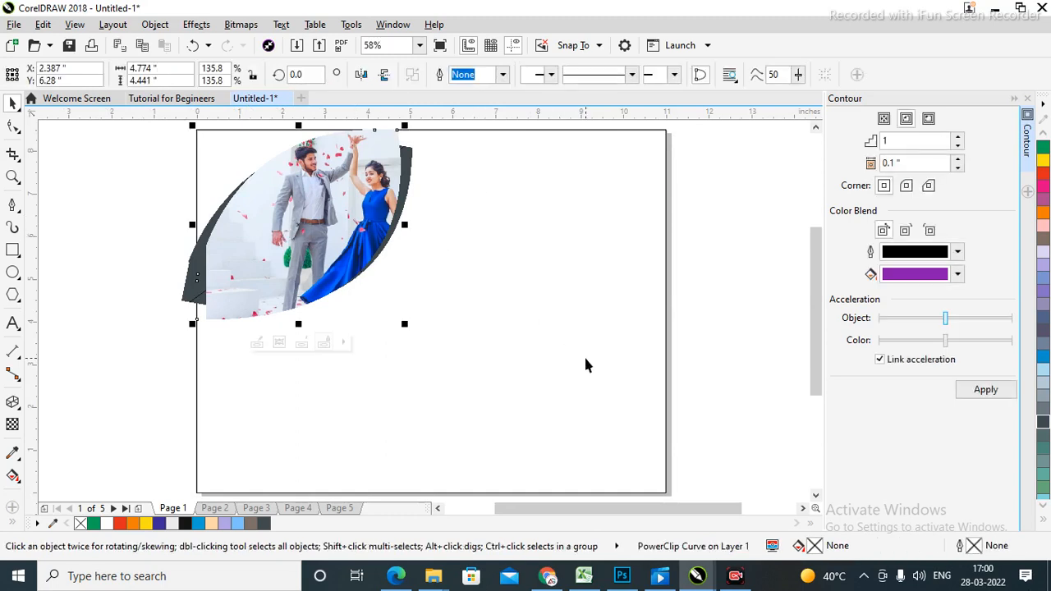
Draw a Pen curve from the page's bottom edge up the right edge and back along the bottom.
{"action": "left_click", "coordinate": [11, 205]}
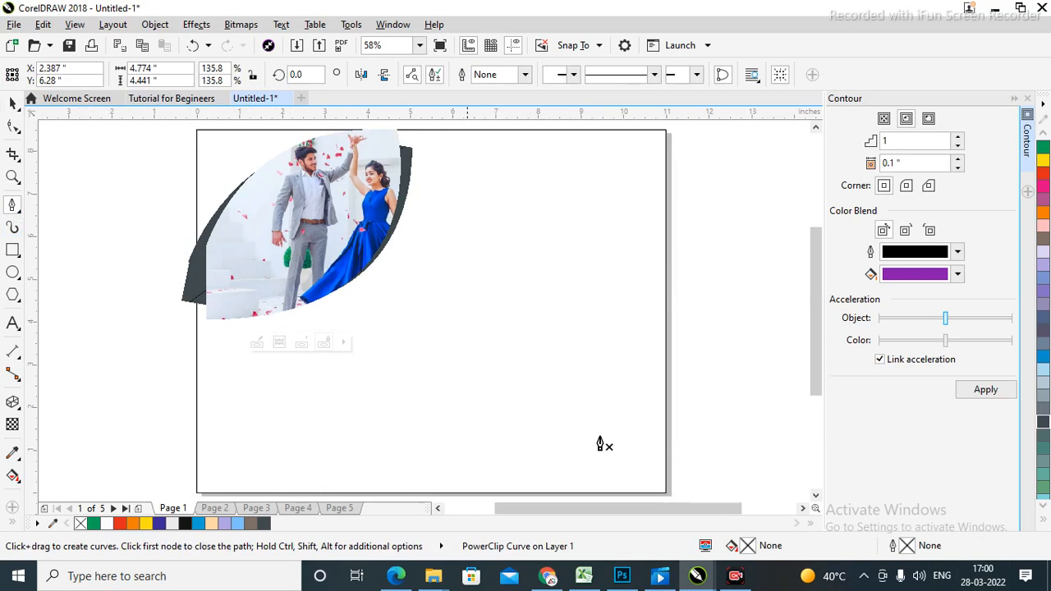
{"action": "left_click", "coordinate": [331, 493]}
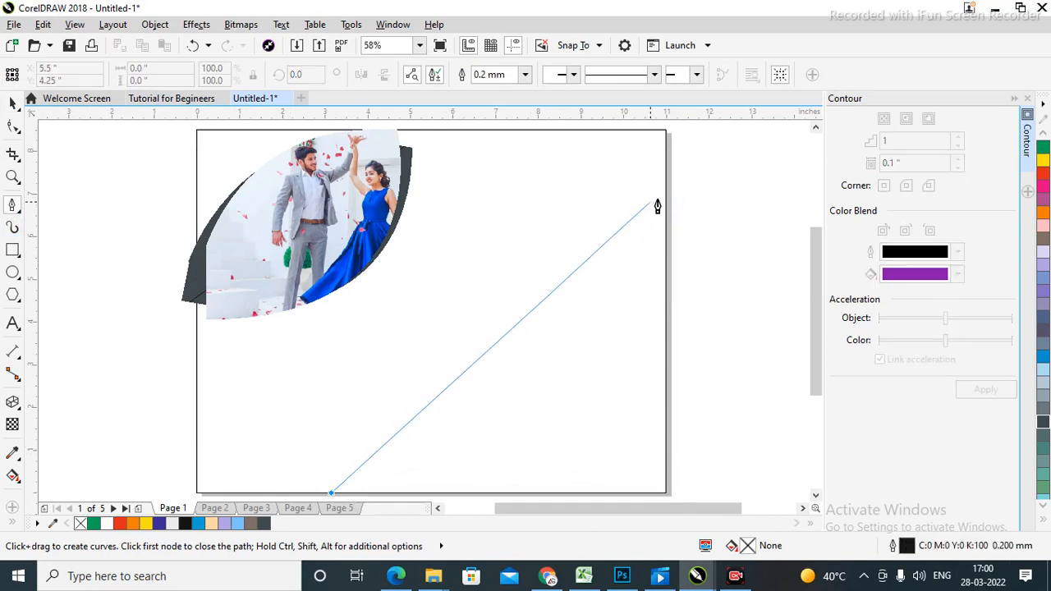
{"action": "left_click_drag", "start_coordinate": [665, 198], "coordinate": [710, 218]}
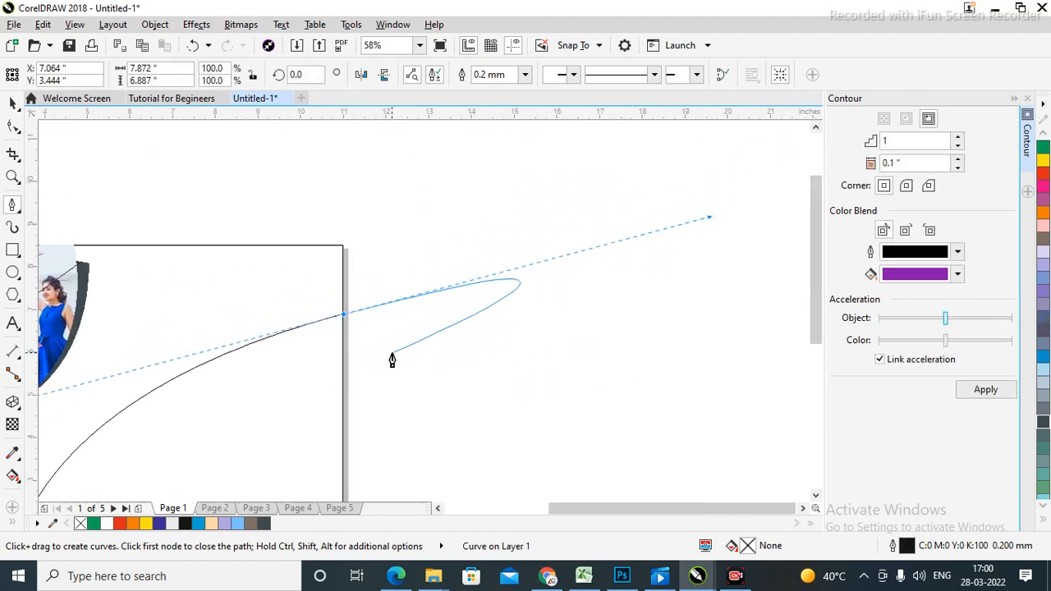
{"action": "left_click", "coordinate": [343, 316]}
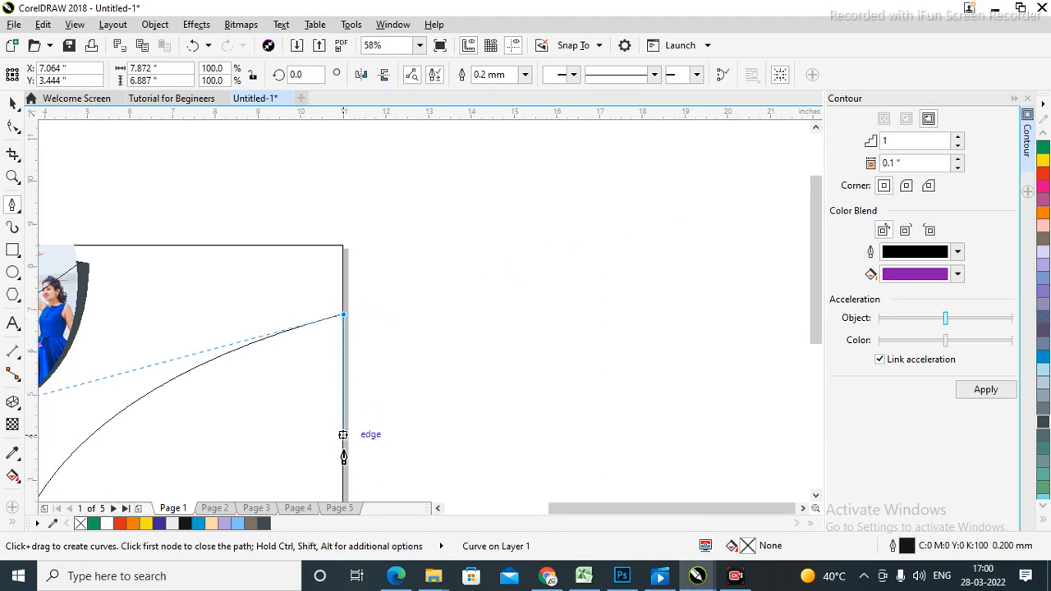
{"action": "left_click", "coordinate": [344, 499]}
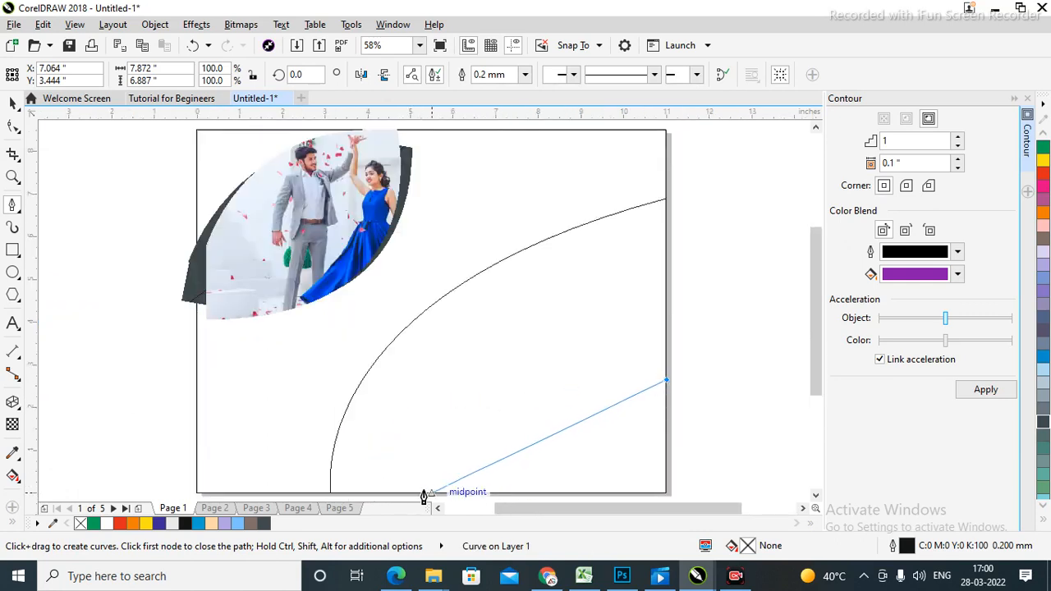
{"action": "left_click", "coordinate": [357, 494]}
{"action": "left_click_drag", "start_coordinate": [353, 499], "coordinate": [85, 475]}
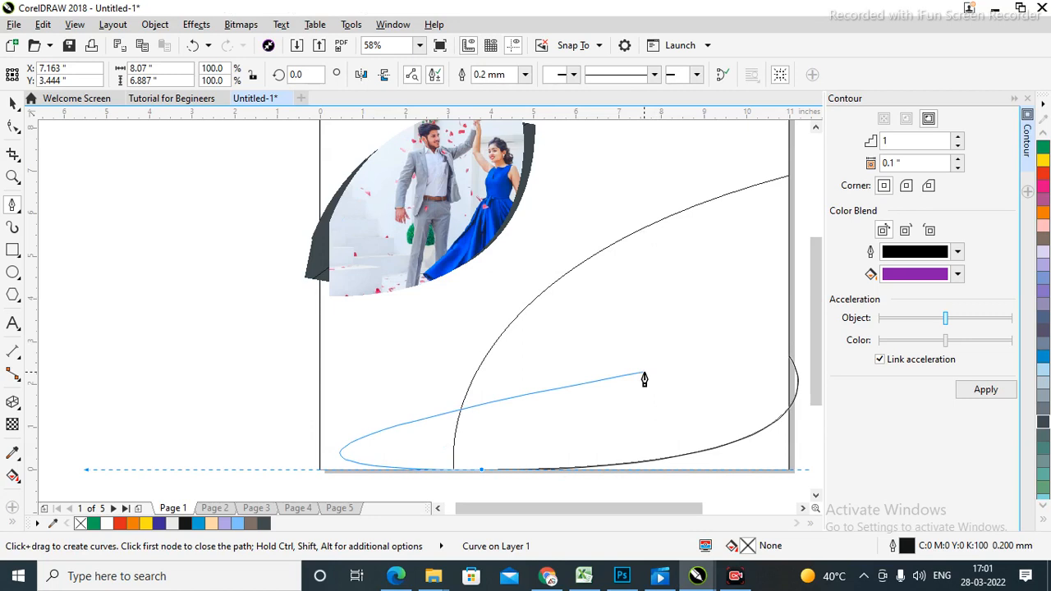
{"action": "left_click", "coordinate": [481, 470]}
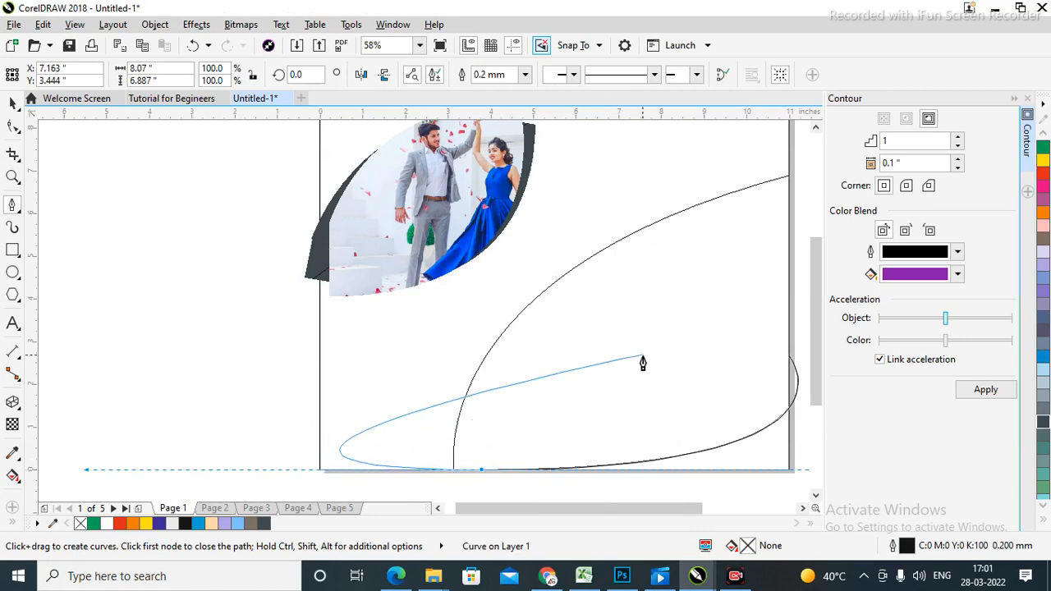
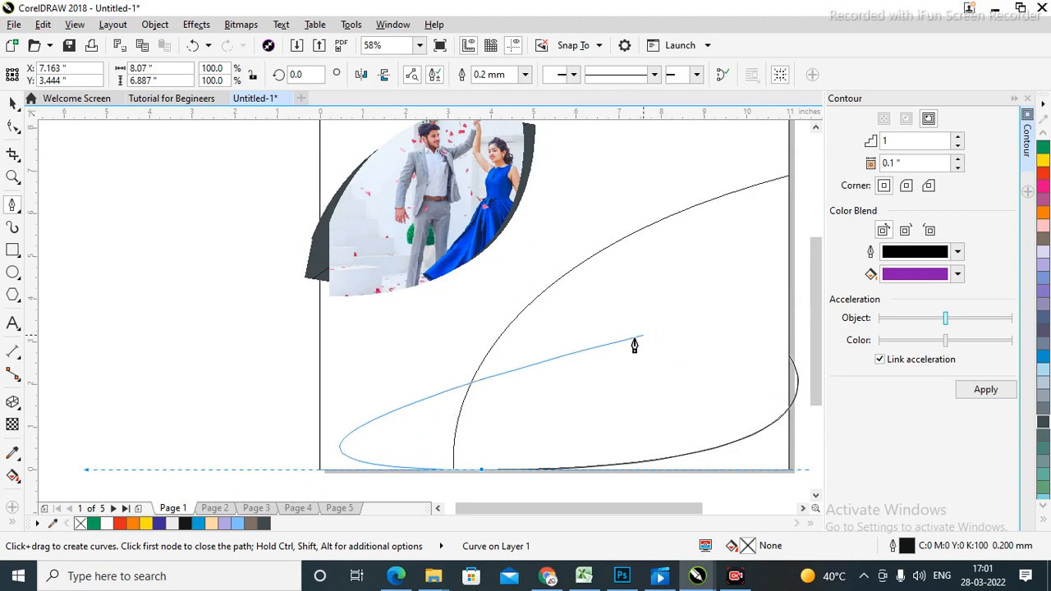
Close the lower-right leaf curve and fill it with light blue (C:60 M:40 Y:0 K:0).
{"action": "left_click", "coordinate": [454, 469]}
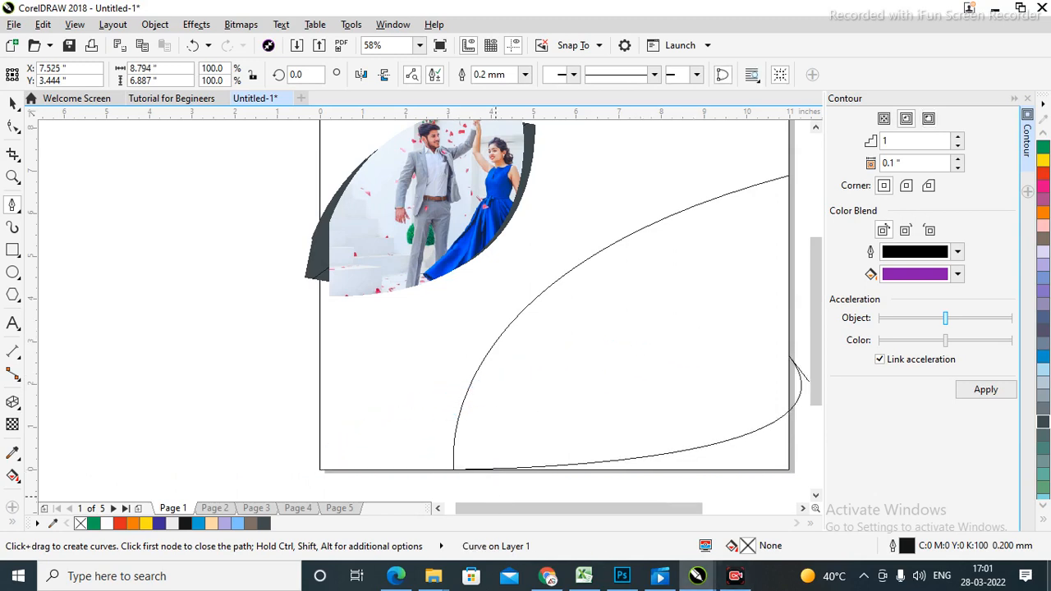
{"action": "key", "text": "F4"}
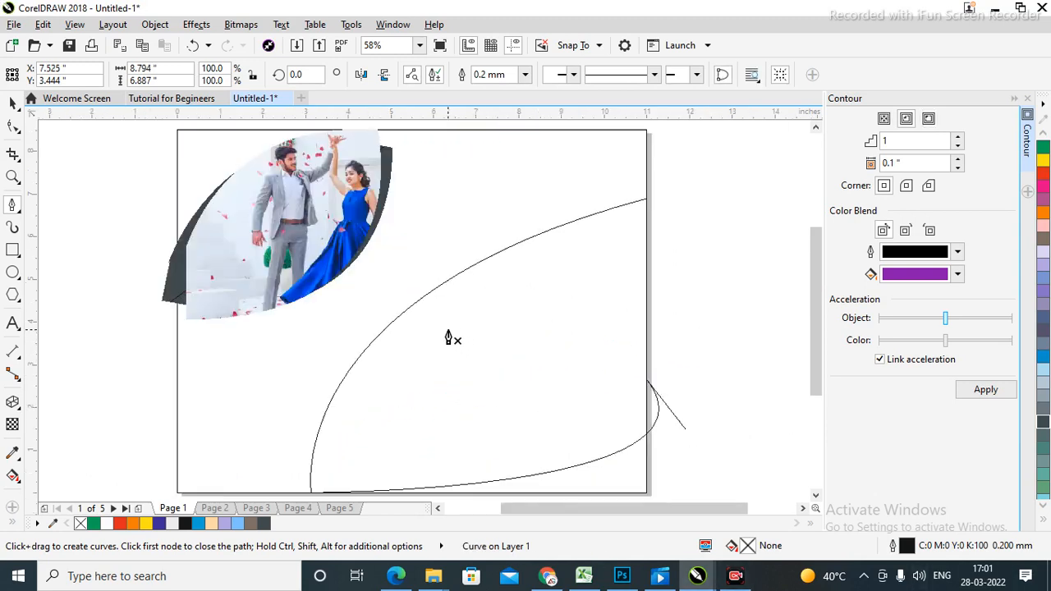
{"action": "left_click", "coordinate": [13, 103]}
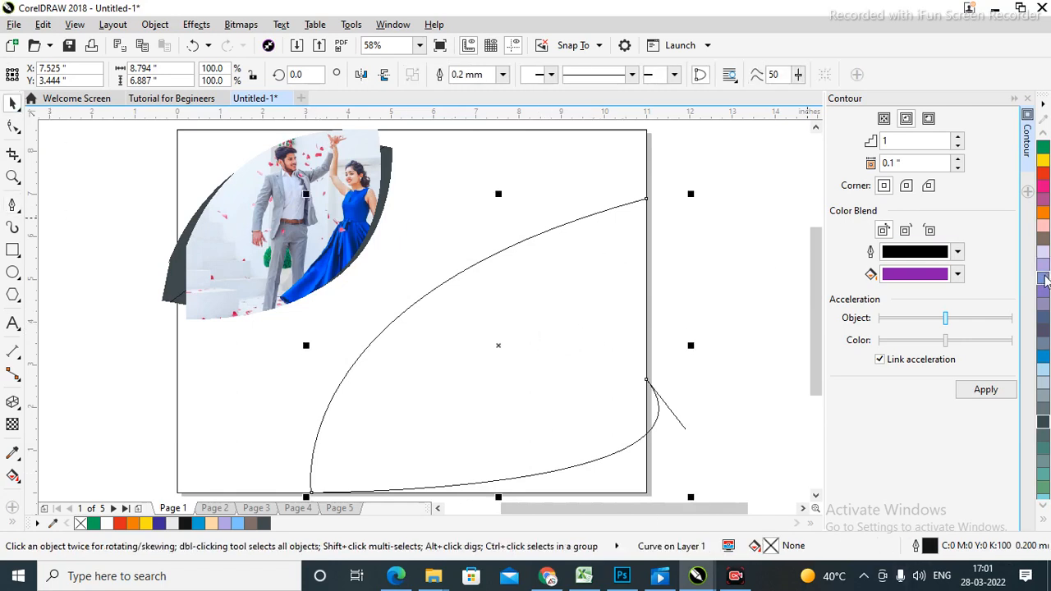
{"action": "left_click", "coordinate": [1043, 278]}
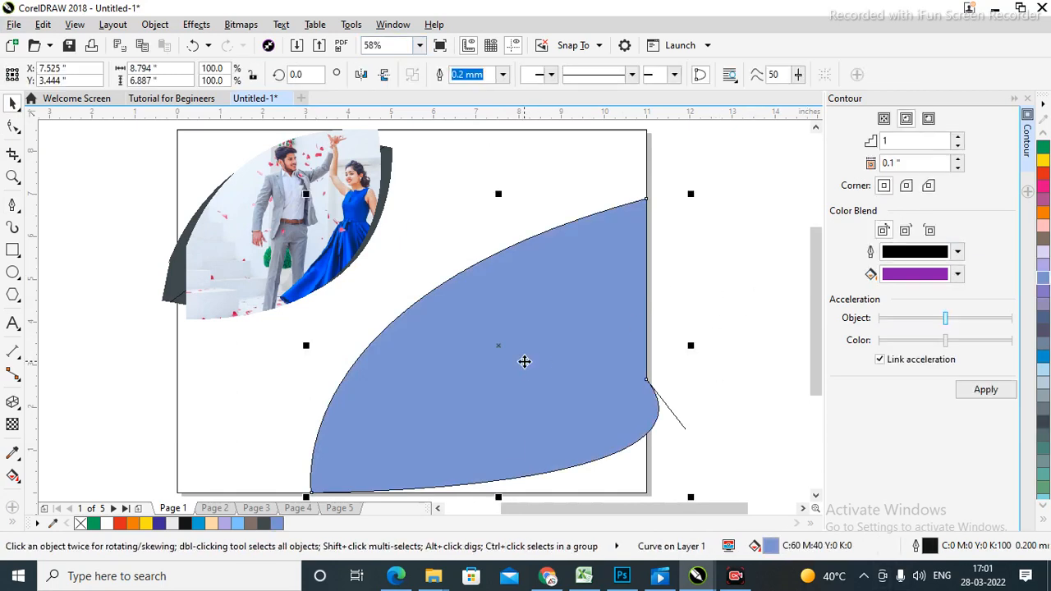
{"action": "left_click", "coordinate": [703, 283]}
{"action": "left_click", "coordinate": [533, 372]}
{"action": "left_click", "coordinate": [719, 297]}
{"action": "left_click", "coordinate": [458, 321]}
Open the Export dialog from the File menu and cancel it without exporting.
{"action": "left_click", "coordinate": [14, 25]}
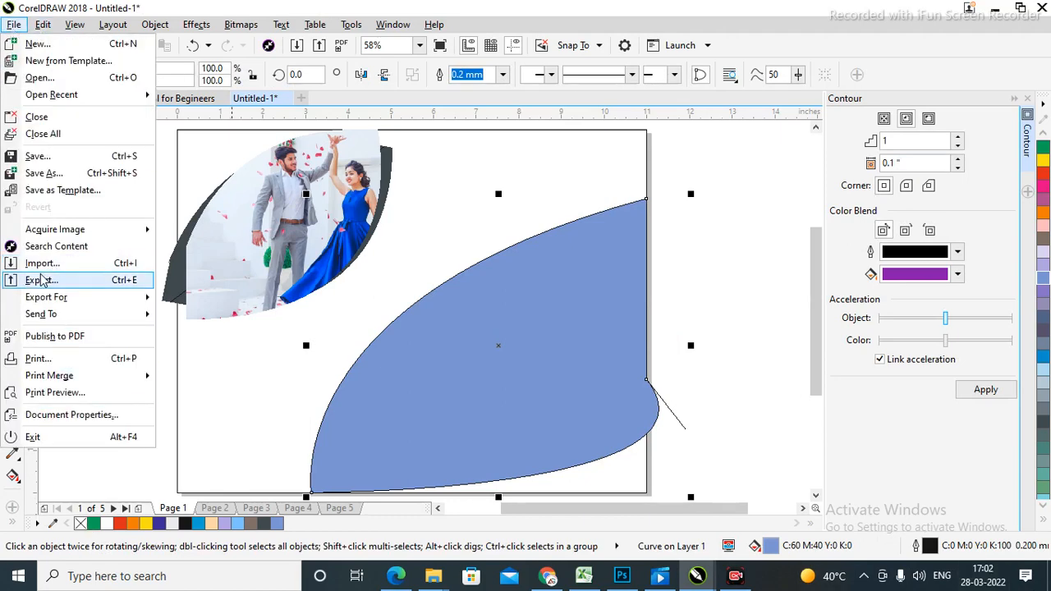
{"action": "left_click", "coordinate": [42, 279]}
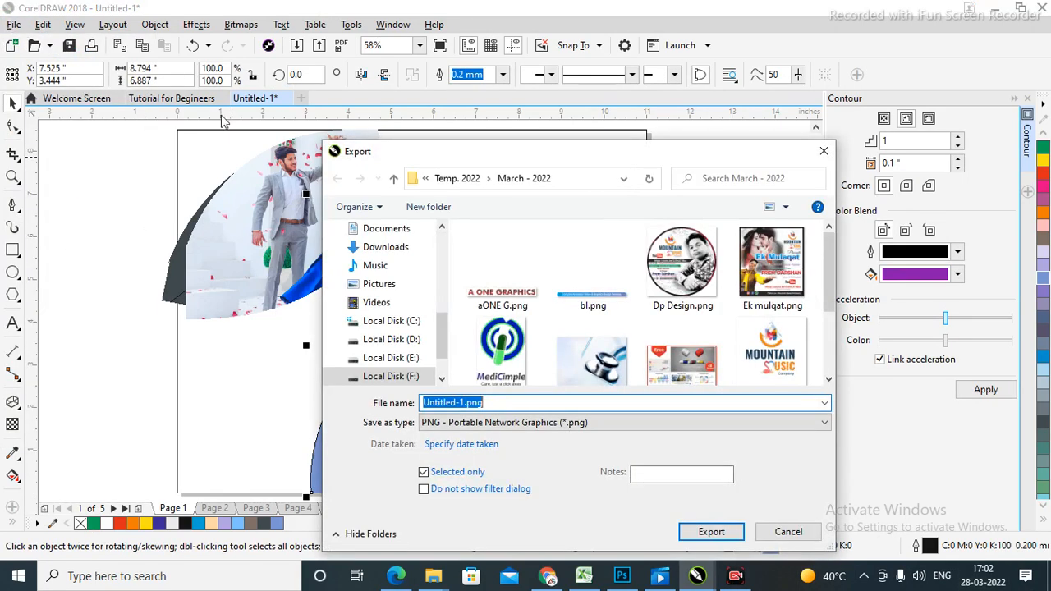
{"action": "left_click", "coordinate": [824, 151]}
{"action": "left_click", "coordinate": [14, 25]}
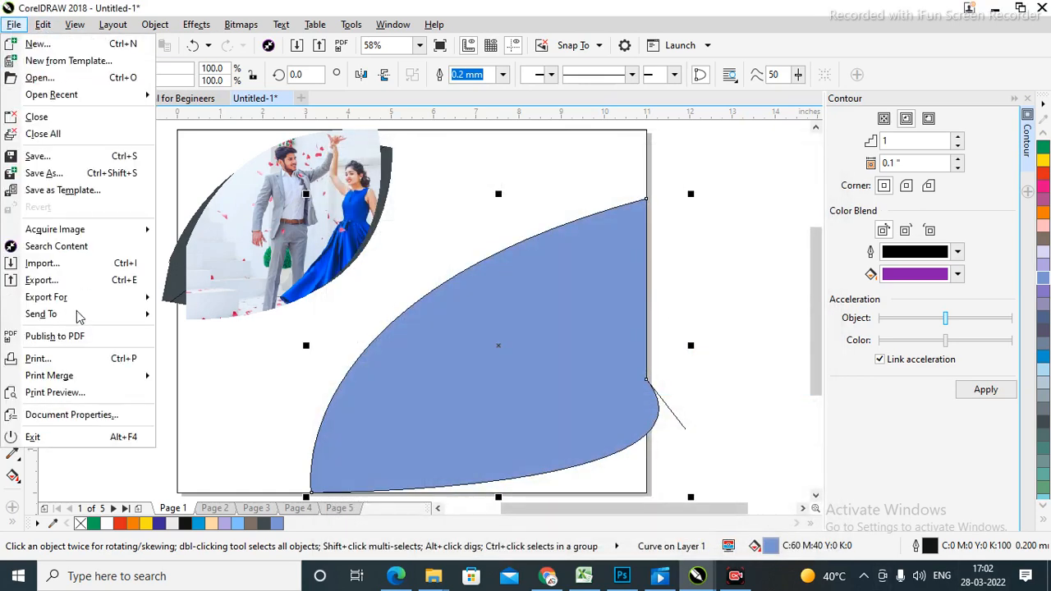
{"action": "left_click", "coordinate": [83, 7]}
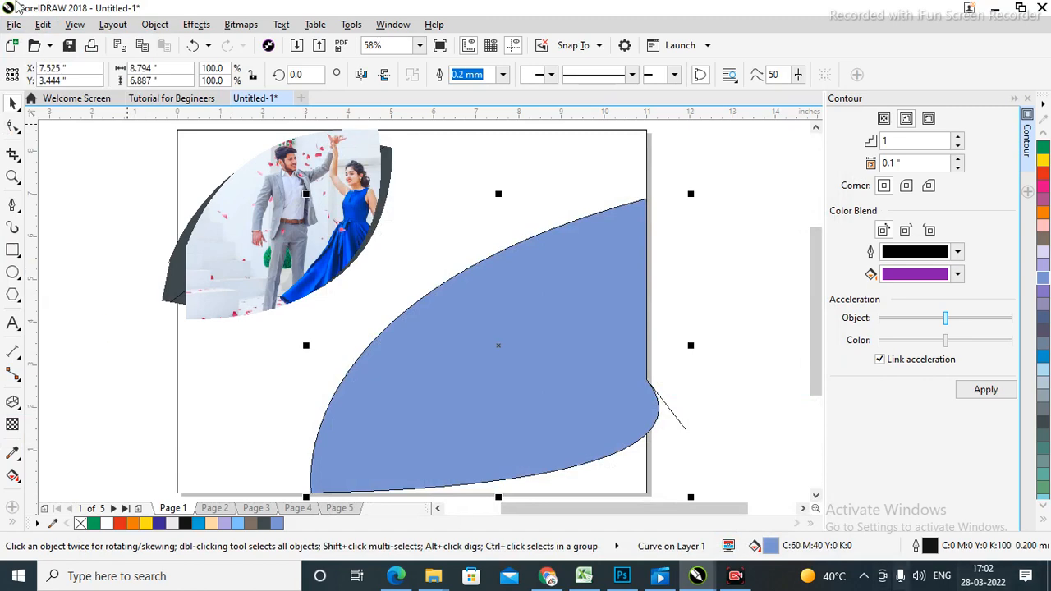
Import product-jpeg-500x500.jpg from the Weddings folder.
{"action": "key", "text": "ctrl+i"}
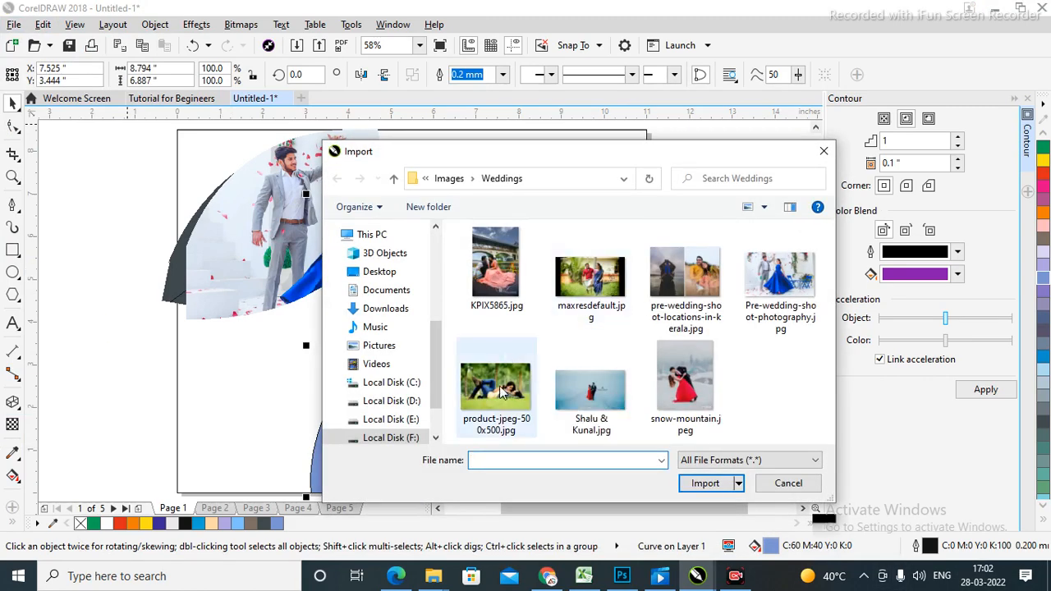
{"action": "left_click", "coordinate": [526, 386]}
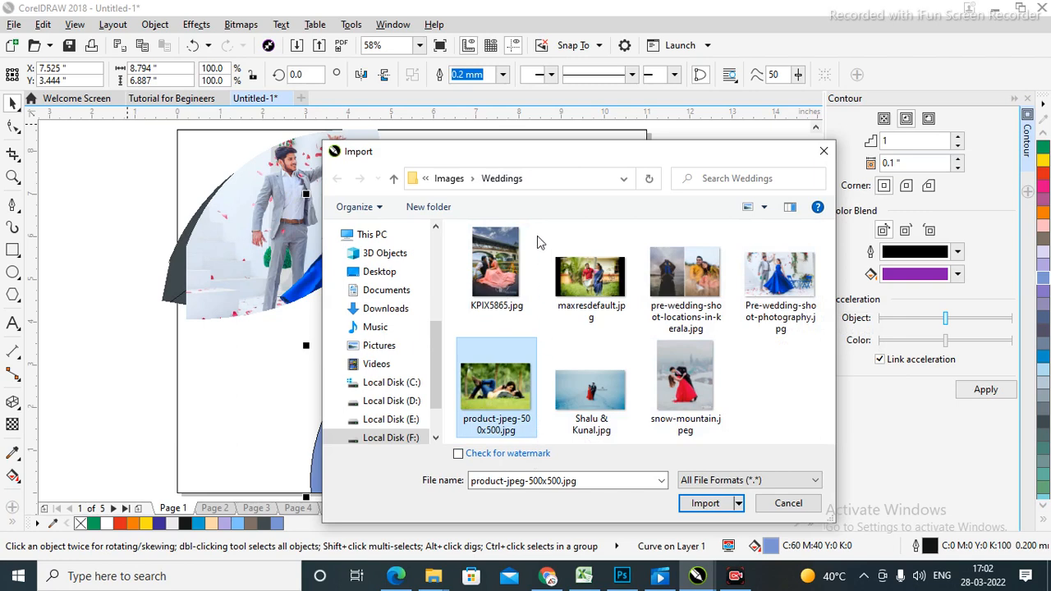
{"action": "left_click", "coordinate": [697, 503]}
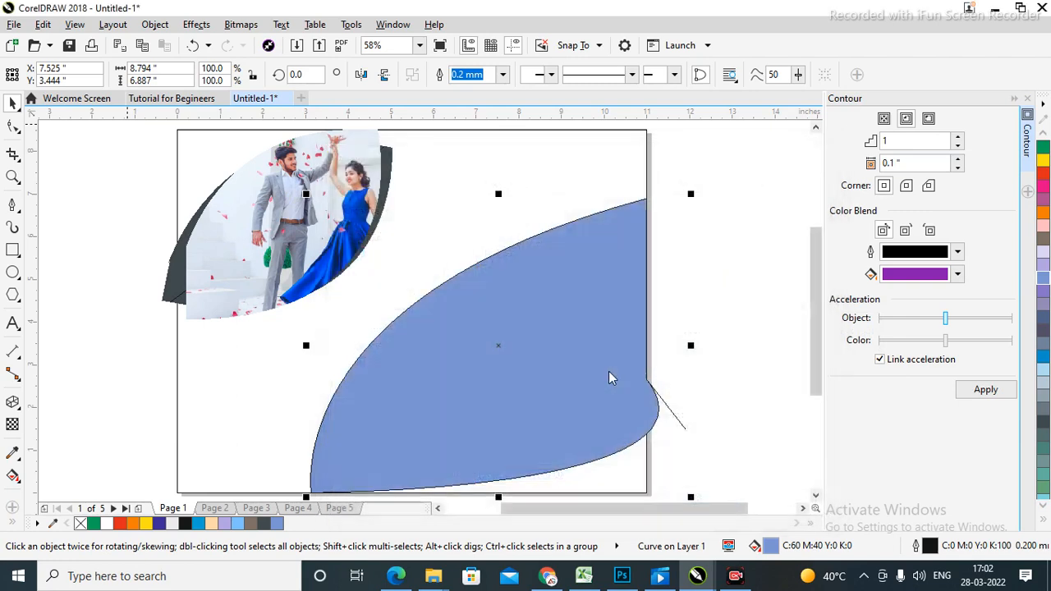
Place the imported photo and PowerClip it inside the blue leaf shape.
{"action": "left_click_drag", "start_coordinate": [420, 269], "coordinate": [711, 485]}
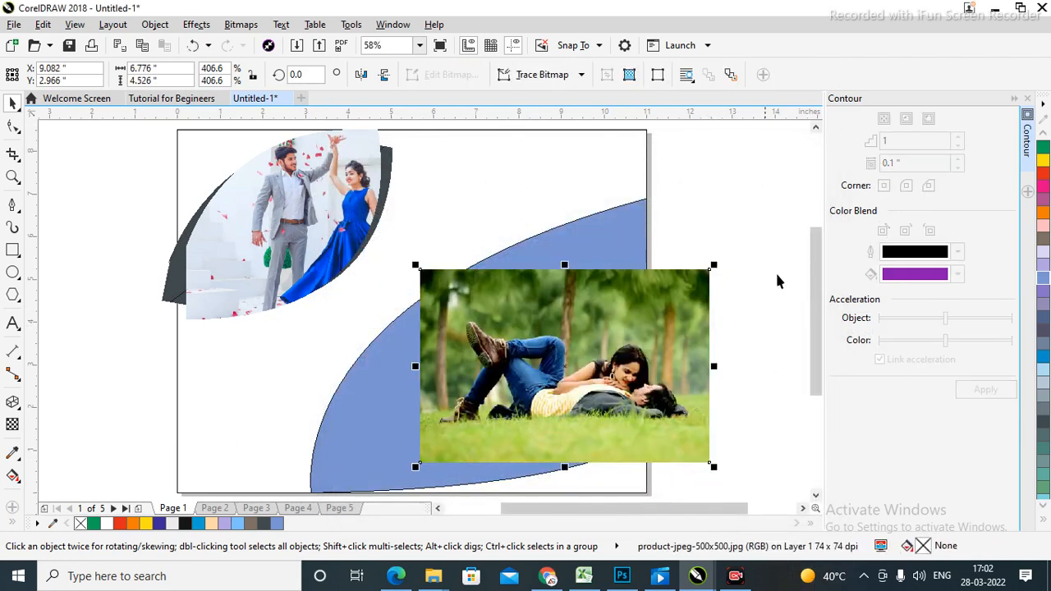
{"action": "left_click", "coordinate": [154, 26]}
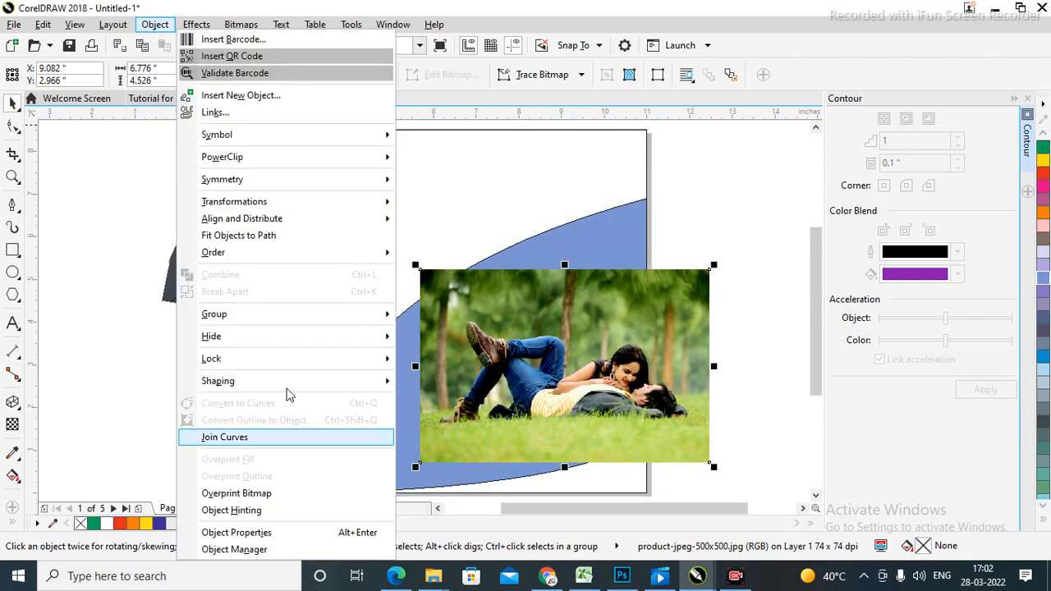
{"action": "mouse_move", "coordinate": [256, 168]}
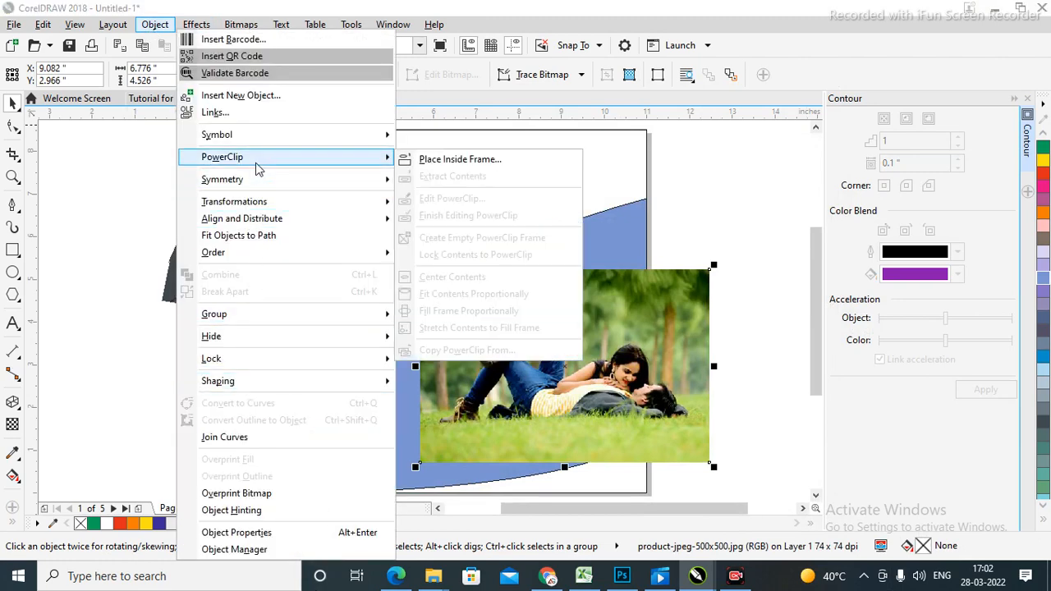
{"action": "left_click", "coordinate": [464, 161]}
{"action": "left_click", "coordinate": [610, 247]}
Enlarge and reposition the couple photo inside the blue leaf so it fills the shape.
{"action": "double_click", "coordinate": [580, 392]}
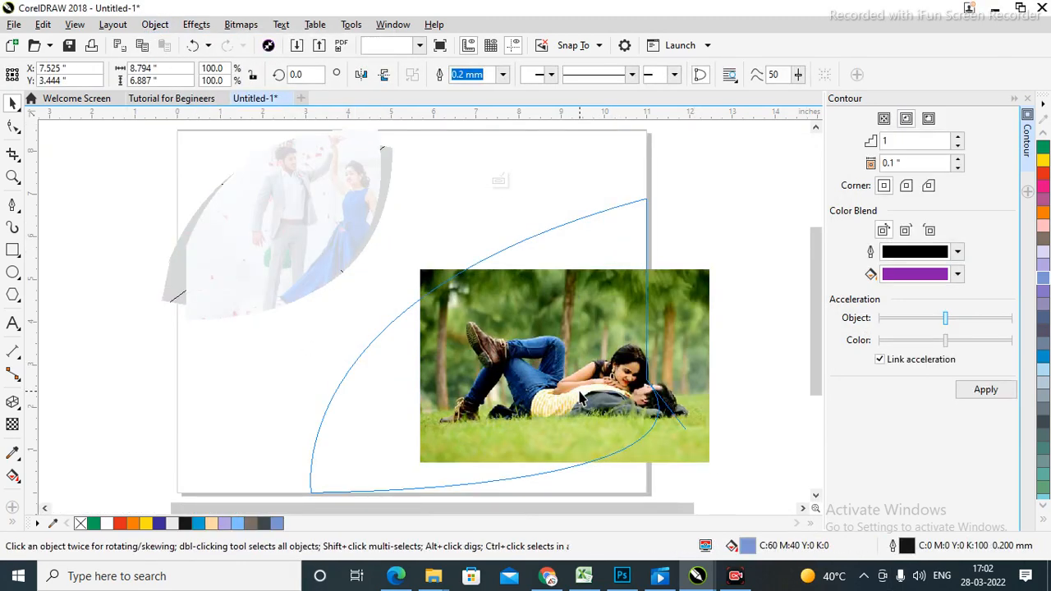
{"action": "left_click", "coordinate": [622, 384]}
{"action": "scroll", "coordinate": [647, 491], "scroll_direction": "right", "scroll_amount": 1}
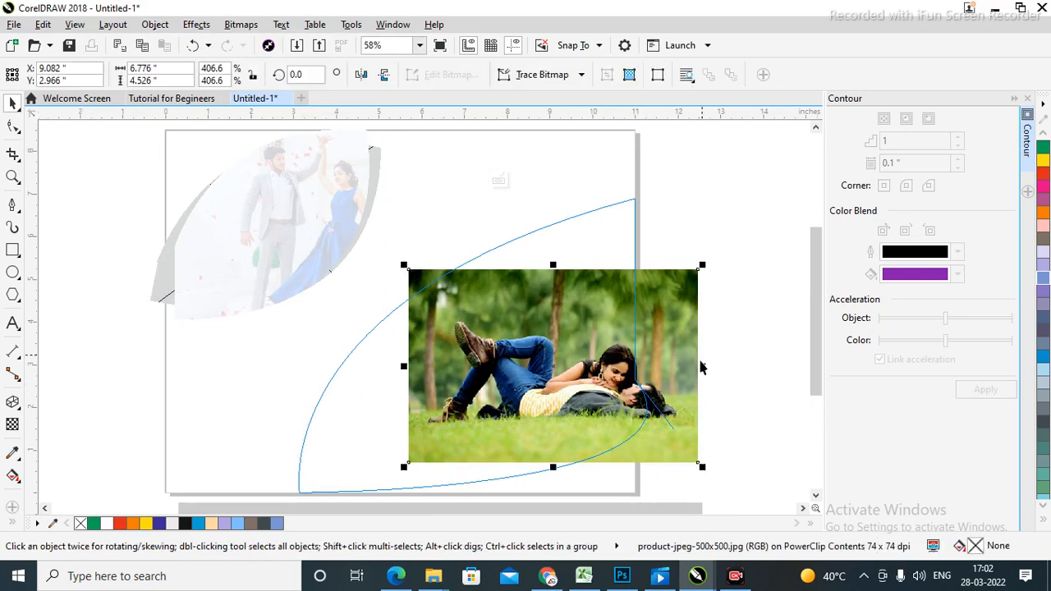
{"action": "left_click_drag", "start_coordinate": [338, 489], "coordinate": [306, 495]}
{"action": "left_click_drag", "start_coordinate": [568, 344], "coordinate": [584, 271]}
{"action": "scroll", "coordinate": [600, 386], "scroll_direction": "down", "scroll_amount": 2}
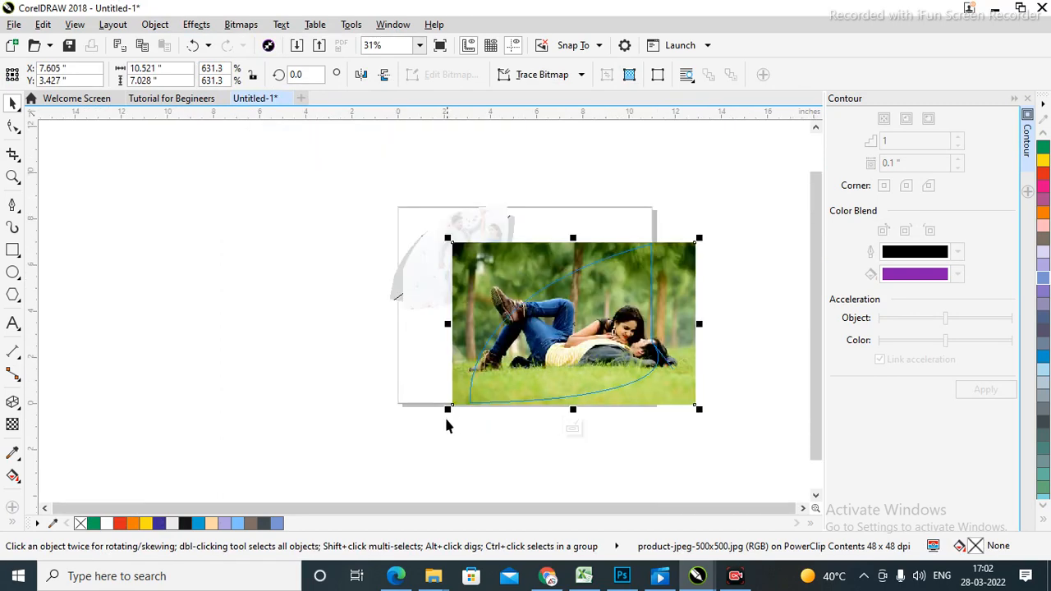
{"action": "left_click_drag", "start_coordinate": [448, 409], "coordinate": [390, 462]}
{"action": "left_click_drag", "start_coordinate": [628, 388], "coordinate": [643, 381]}
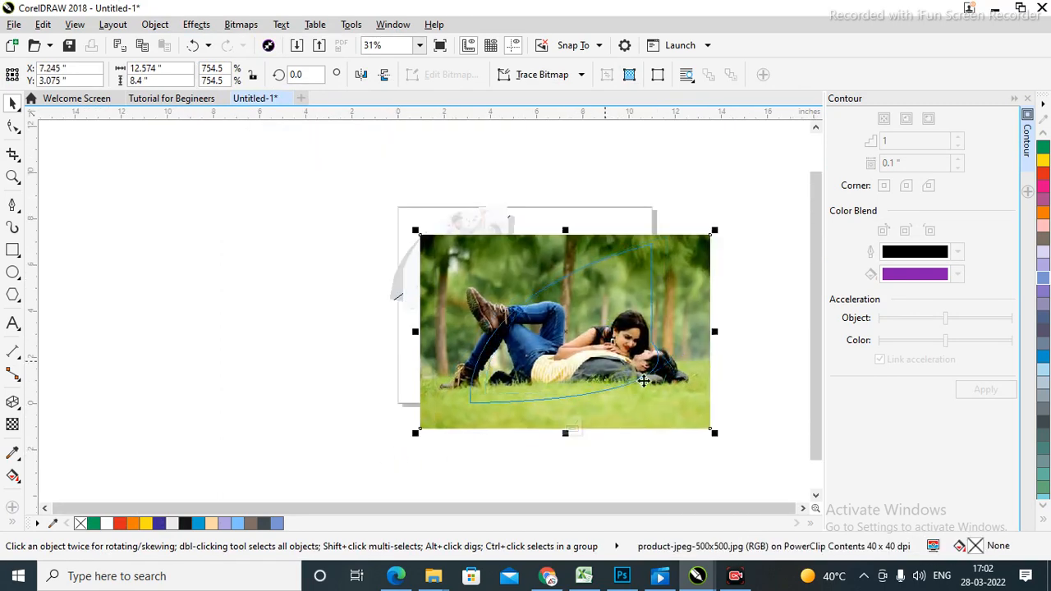
{"action": "left_click", "coordinate": [763, 349], "text": "ctrl"}
{"action": "left_click", "coordinate": [657, 372]}
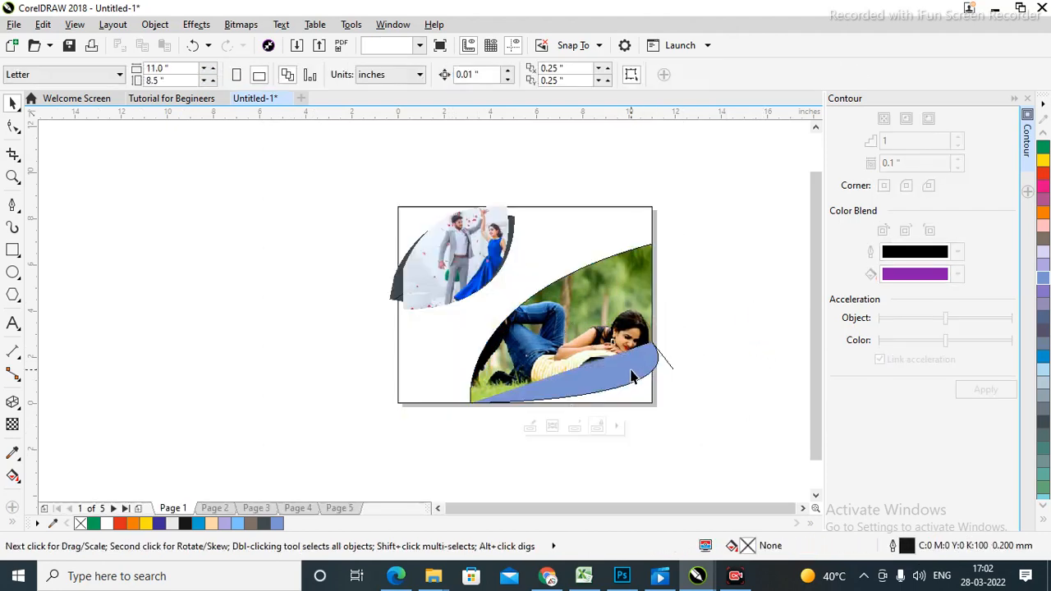
{"action": "key", "text": "F10"}
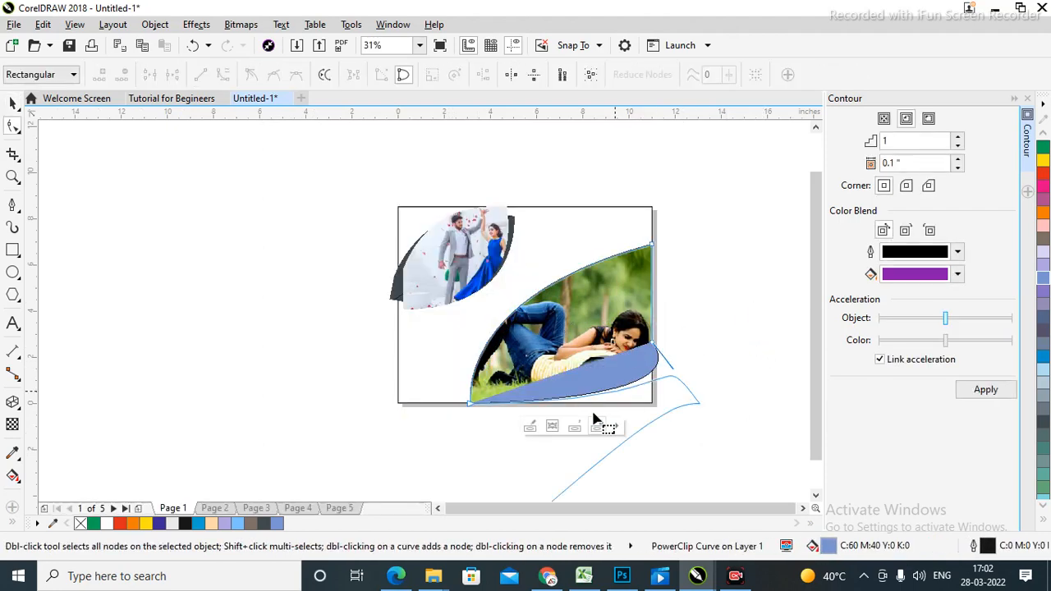
{"action": "left_click", "coordinate": [13, 104]}
Delete the photo-clipped blue leaf shape.
{"action": "left_click", "coordinate": [668, 300]}
{"action": "left_click", "coordinate": [653, 366]}
{"action": "left_click", "coordinate": [723, 348]}
{"action": "left_click", "coordinate": [605, 345]}
{"action": "key", "text": "Delete"}
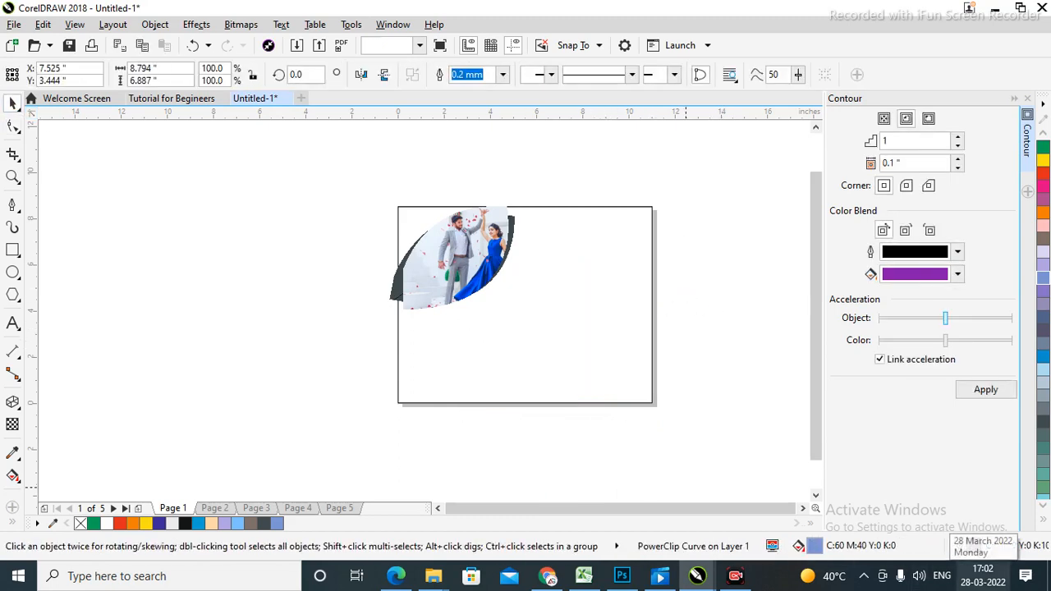
{"action": "key", "text": "shift+F4"}
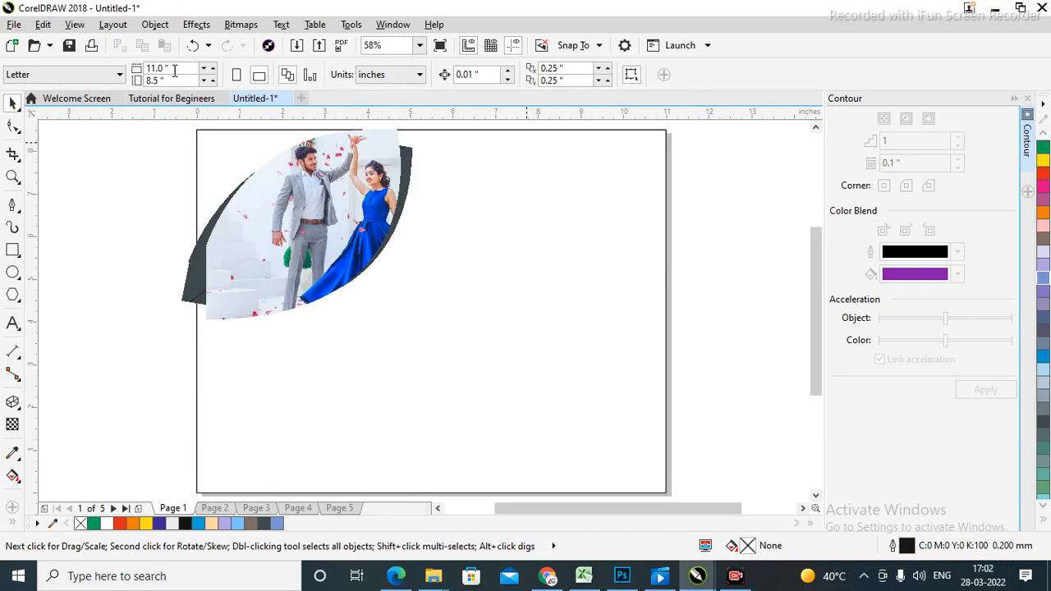
Draw a new closed Pen curve leaf along the page's lower-right edges.
{"action": "left_click", "coordinate": [13, 205]}
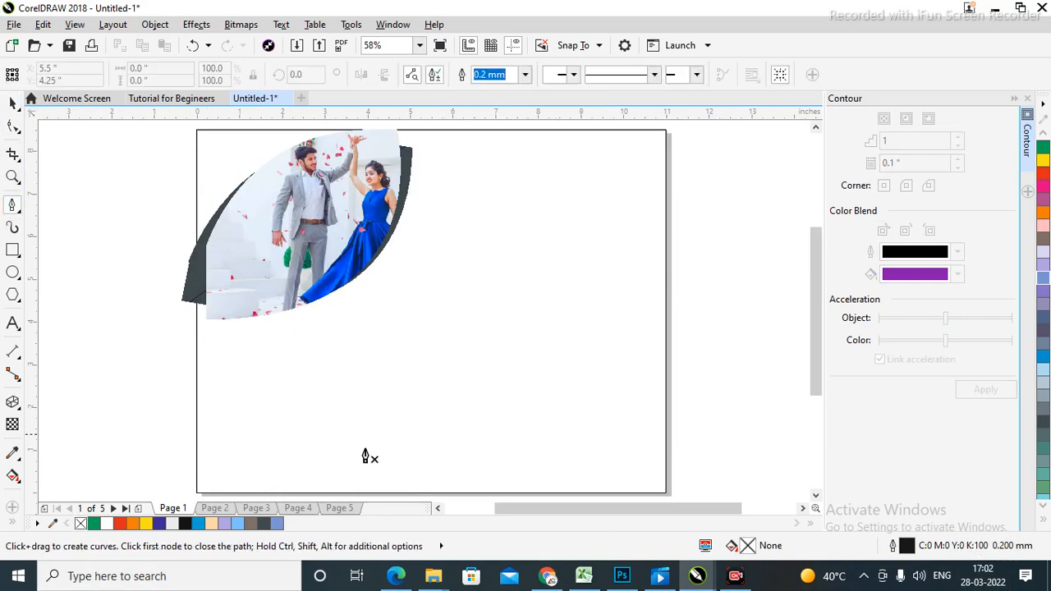
{"action": "left_click", "coordinate": [308, 493]}
{"action": "left_click_drag", "start_coordinate": [665, 226], "coordinate": [691, 327]}
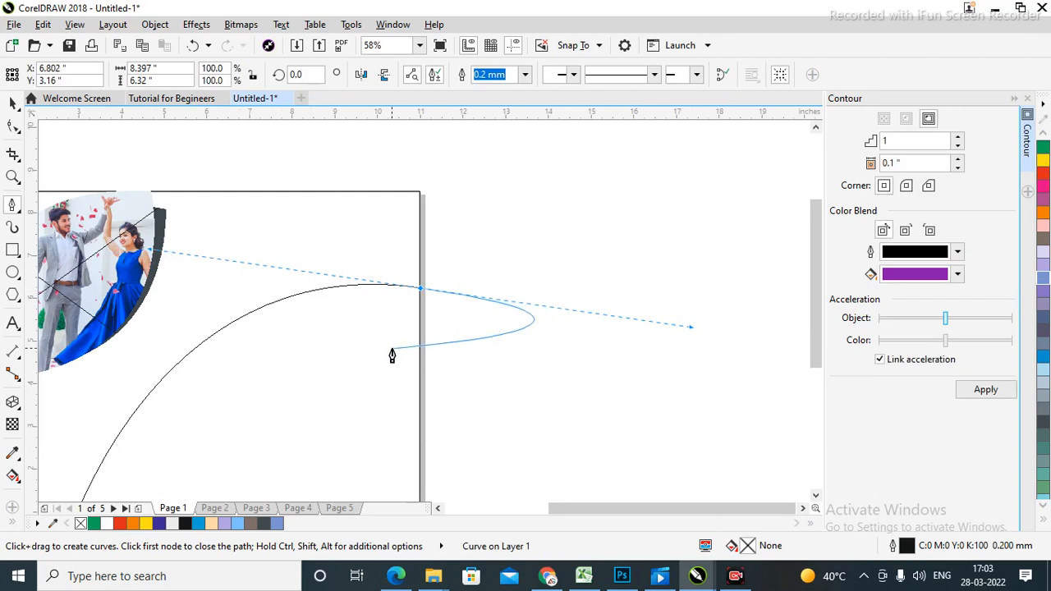
{"action": "left_click", "coordinate": [420, 290]}
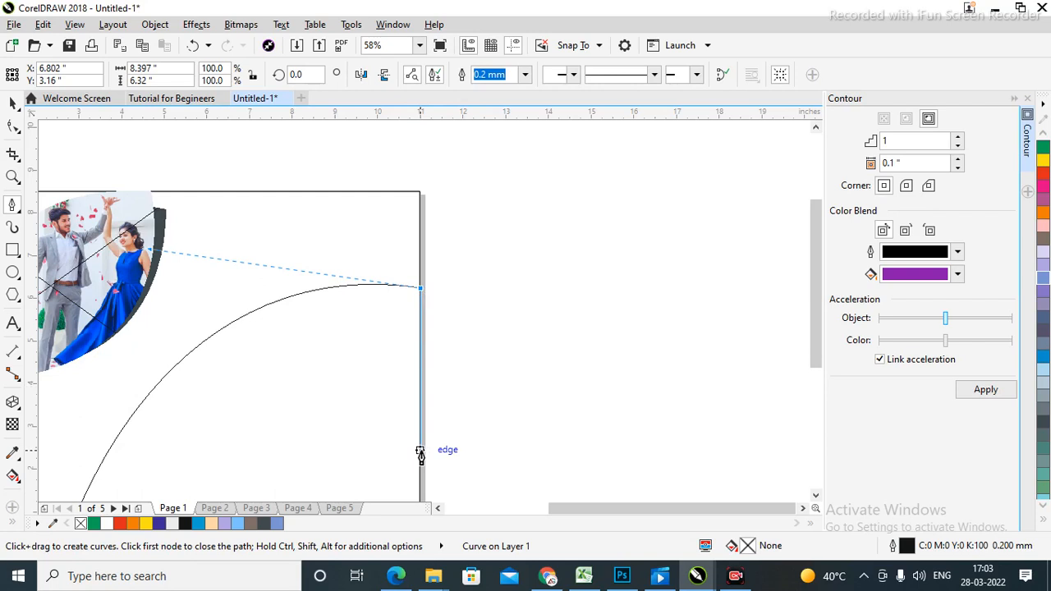
{"action": "key", "text": "shift+F4"}
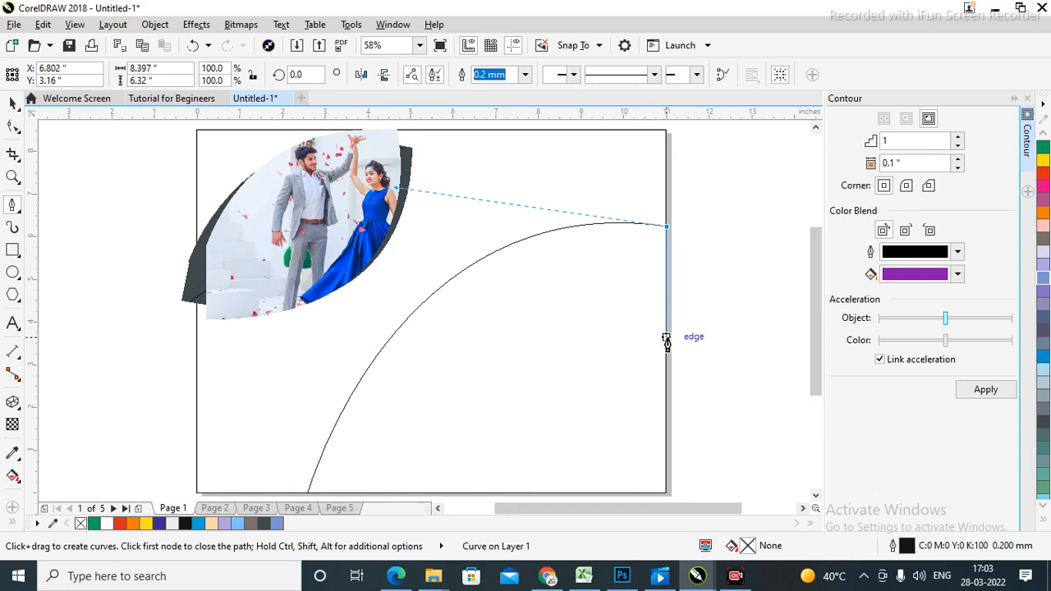
{"action": "left_click", "coordinate": [666, 275]}
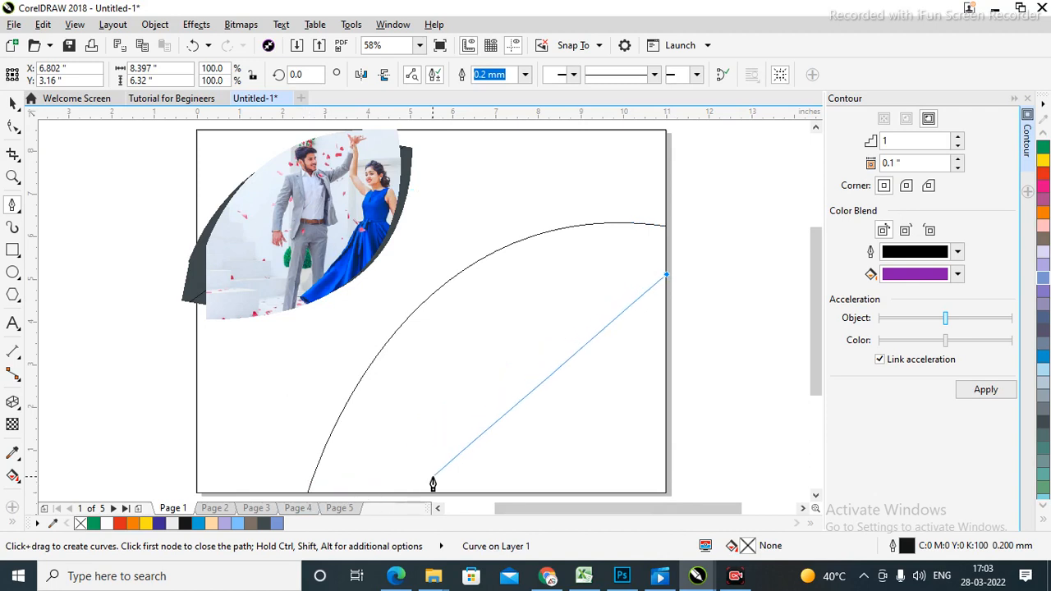
{"action": "left_click", "coordinate": [505, 492]}
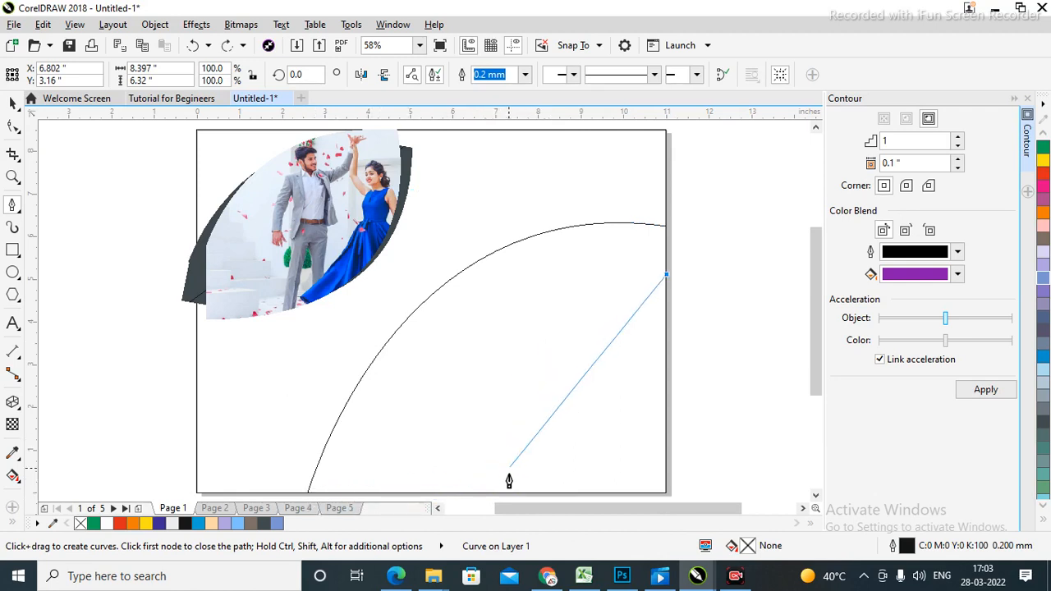
{"action": "left_click_drag", "start_coordinate": [469, 494], "coordinate": [312, 476]}
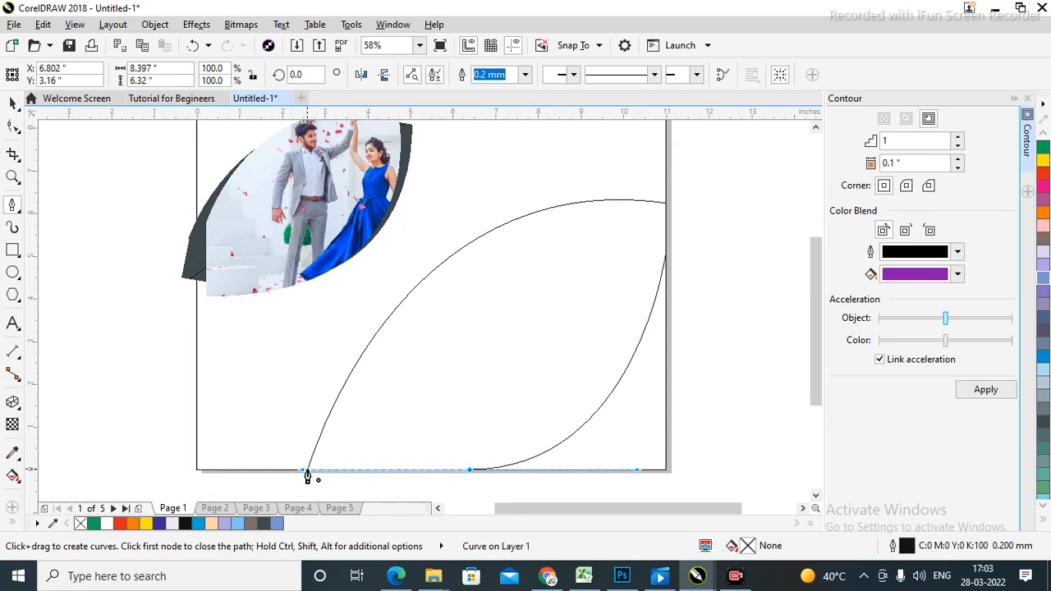
{"action": "left_click", "coordinate": [307, 474]}
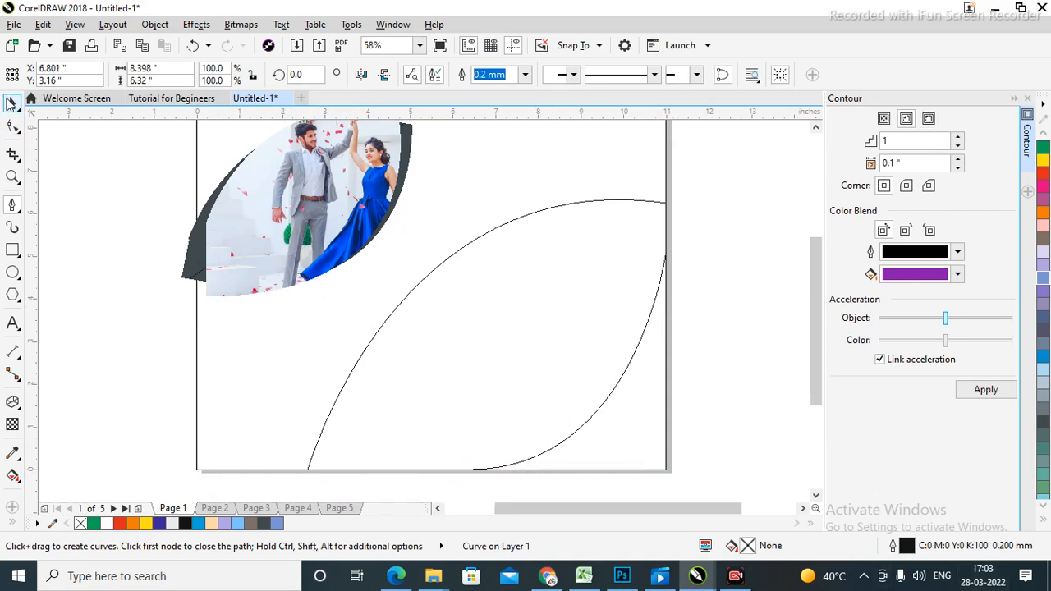
Fill the new leaf green and open the Import dialog from the canvas context menu.
{"action": "left_click", "coordinate": [11, 102]}
{"action": "left_click", "coordinate": [698, 280]}
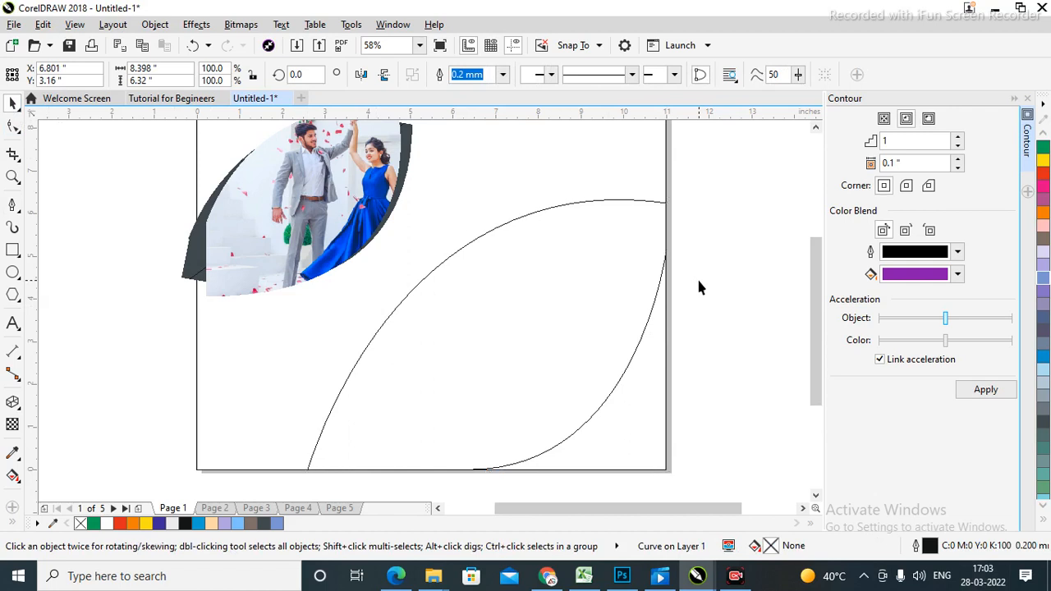
{"action": "left_click", "coordinate": [544, 337]}
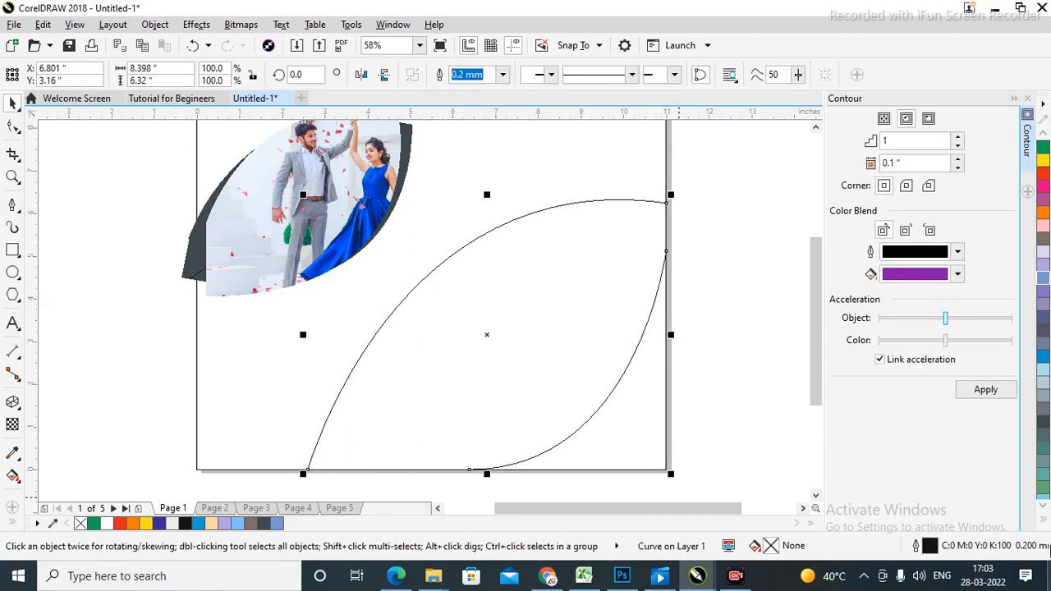
{"action": "left_click", "coordinate": [1043, 150]}
{"action": "left_click", "coordinate": [696, 281]}
{"action": "scroll", "coordinate": [696, 281], "scroll_direction": "up", "scroll_amount": 1}
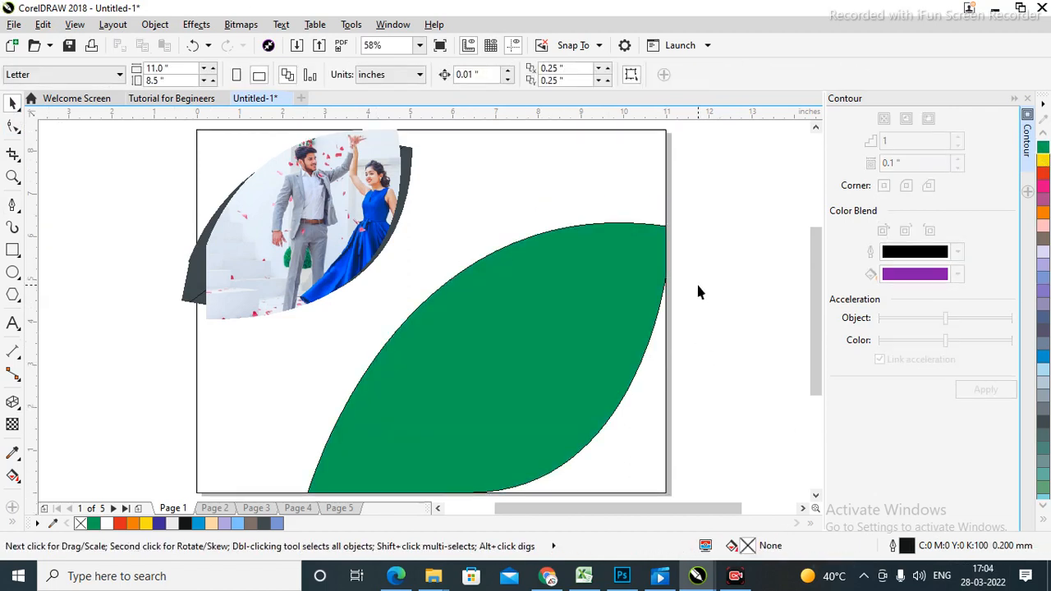
{"action": "left_click", "coordinate": [539, 340]}
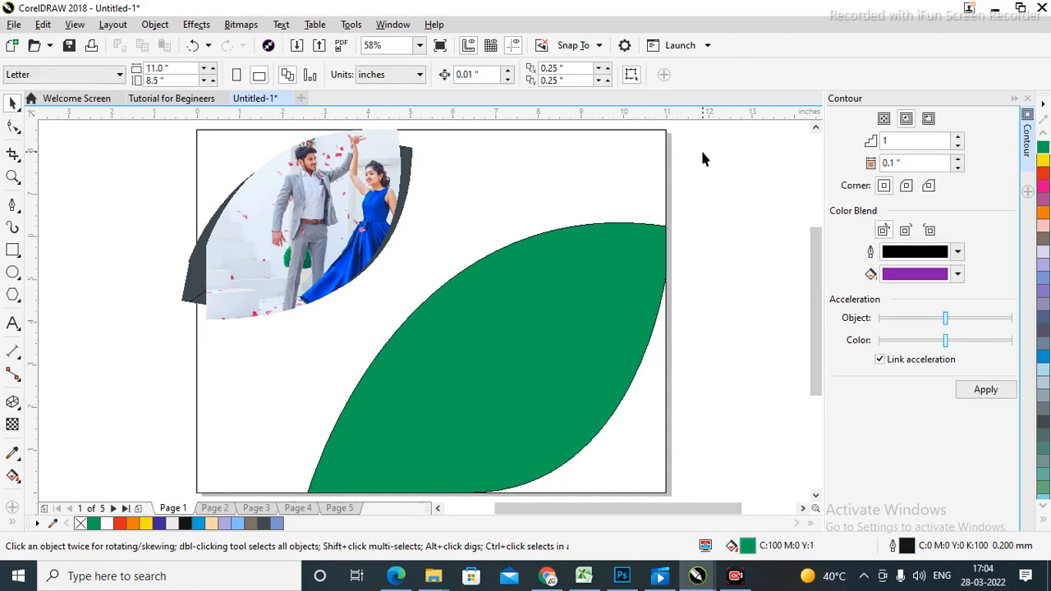
{"action": "right_click", "coordinate": [702, 156]}
{"action": "left_click", "coordinate": [743, 238]}
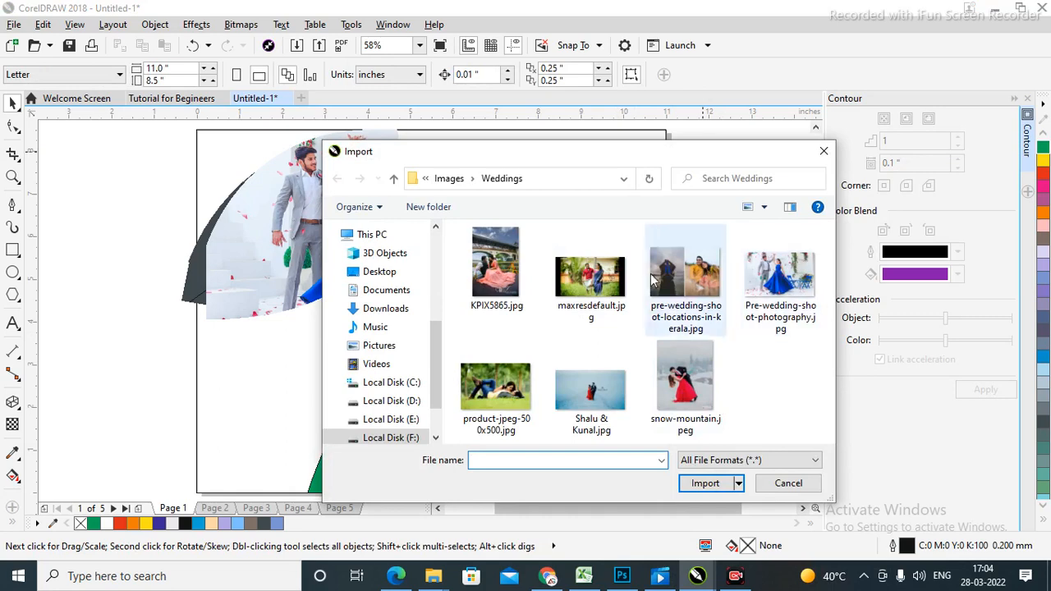
Import product-jpeg-500x500.jpg, enlarge it to about 435% and move it over the green leaf.
{"action": "left_click", "coordinate": [490, 407]}
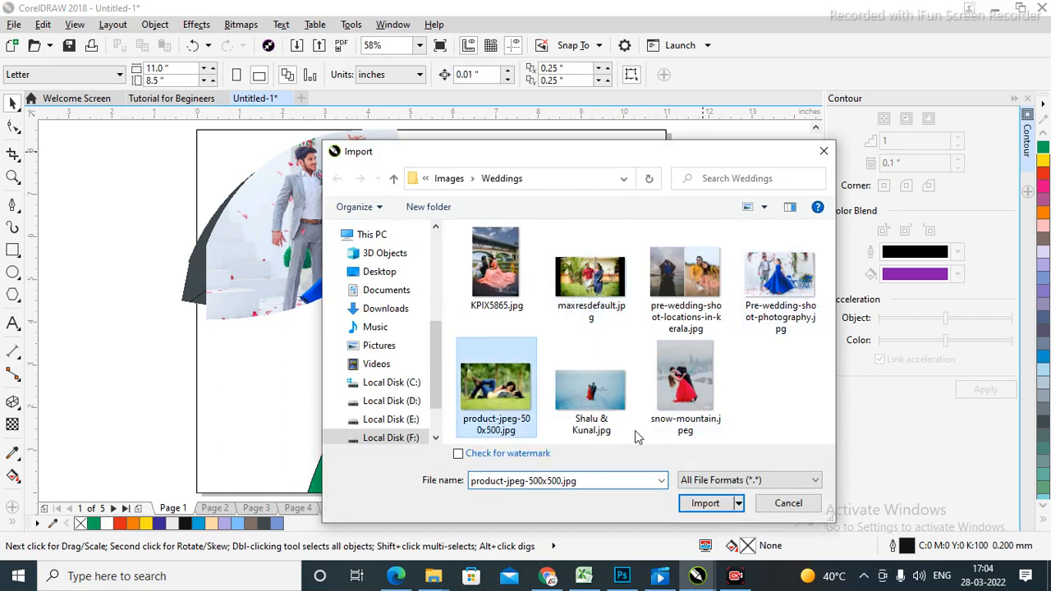
{"action": "left_click", "coordinate": [700, 500]}
{"action": "left_click", "coordinate": [511, 370]}
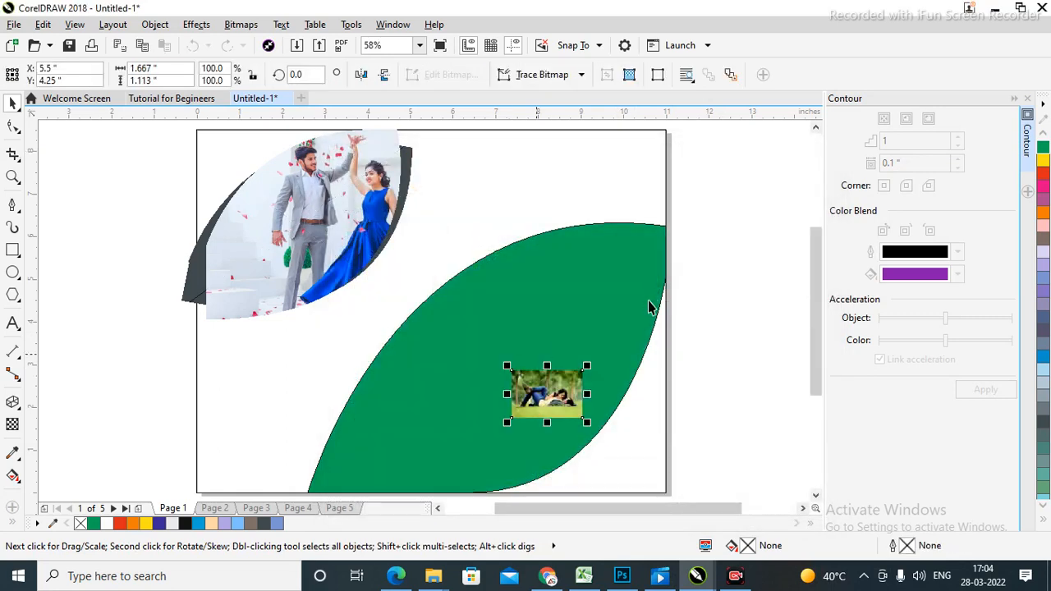
{"action": "left_click", "coordinate": [746, 240]}
{"action": "left_click", "coordinate": [534, 404]}
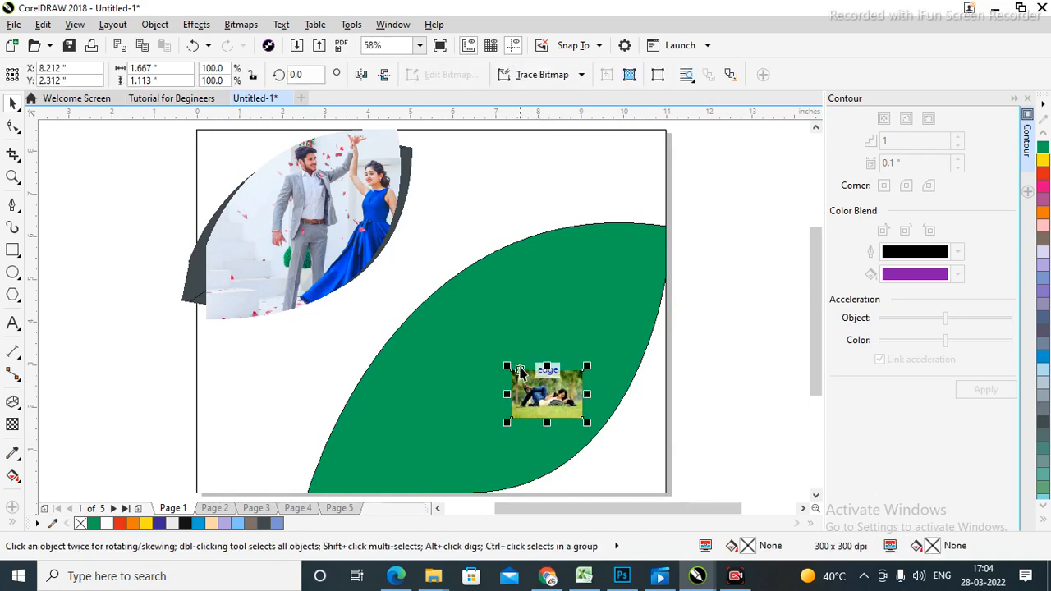
{"action": "left_click_drag", "start_coordinate": [511, 370], "coordinate": [267, 148]}
{"action": "left_click_drag", "start_coordinate": [466, 342], "coordinate": [539, 390]}
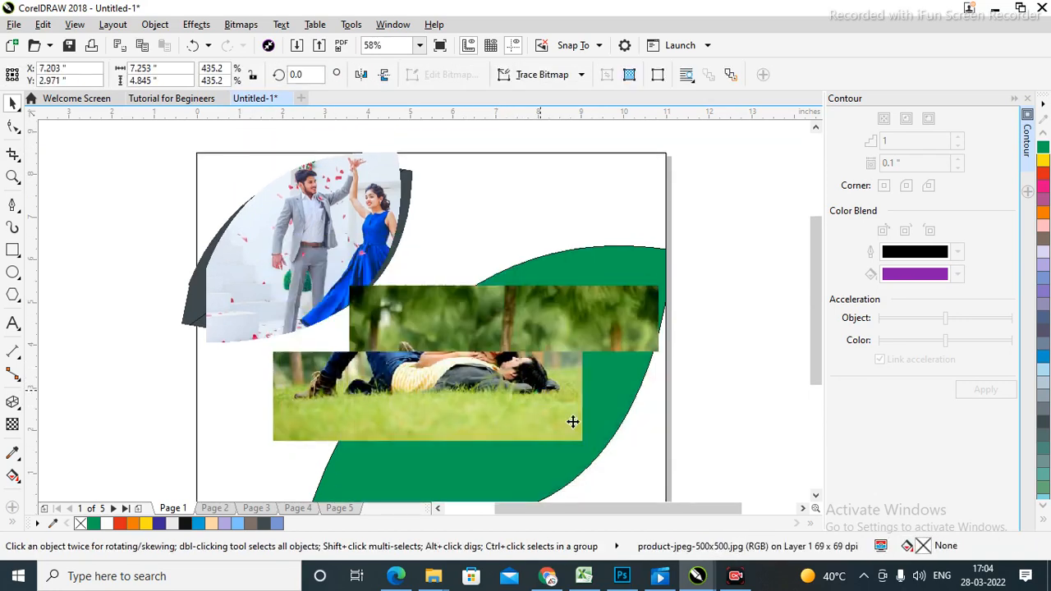
PowerClip the photo inside the green leaf shape.
{"action": "left_click", "coordinate": [153, 25]}
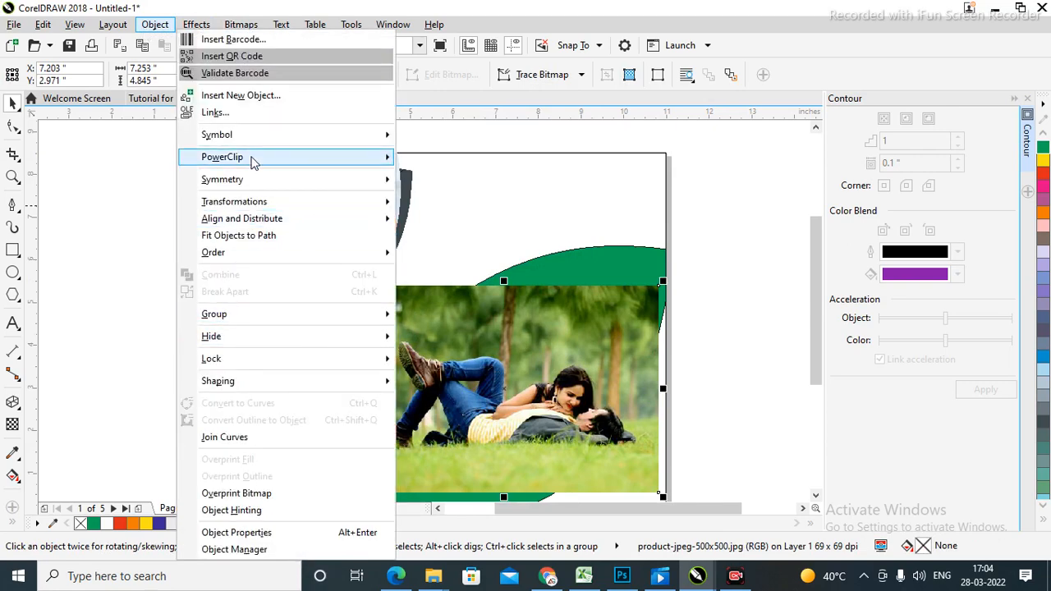
{"action": "mouse_move", "coordinate": [253, 160]}
{"action": "left_click", "coordinate": [469, 159]}
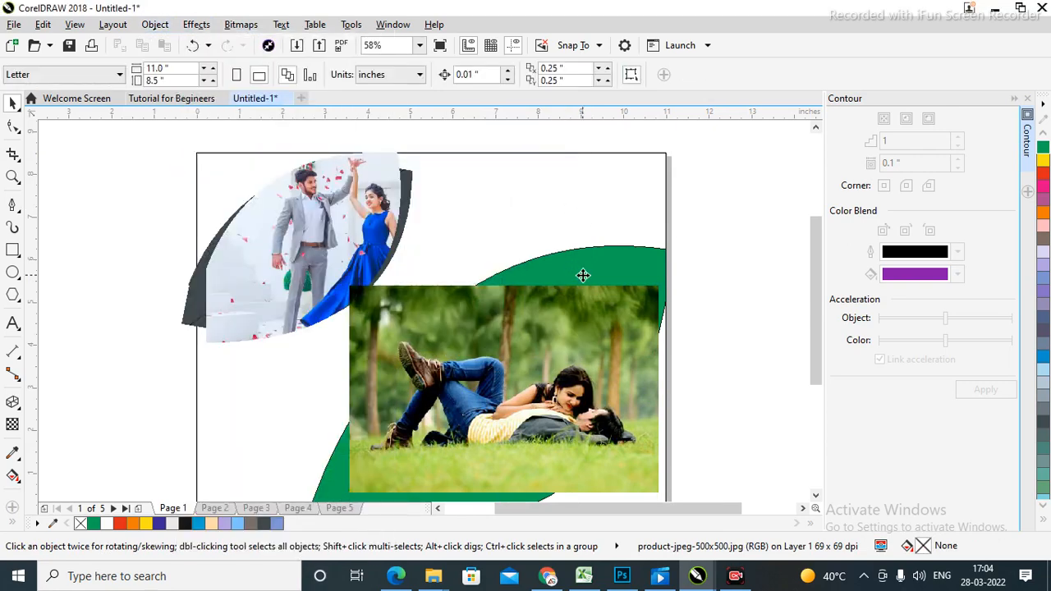
{"action": "left_click", "coordinate": [583, 275]}
Enlarge the clipped photo inside the leaf to about 756%.
{"action": "double_click", "coordinate": [558, 382]}
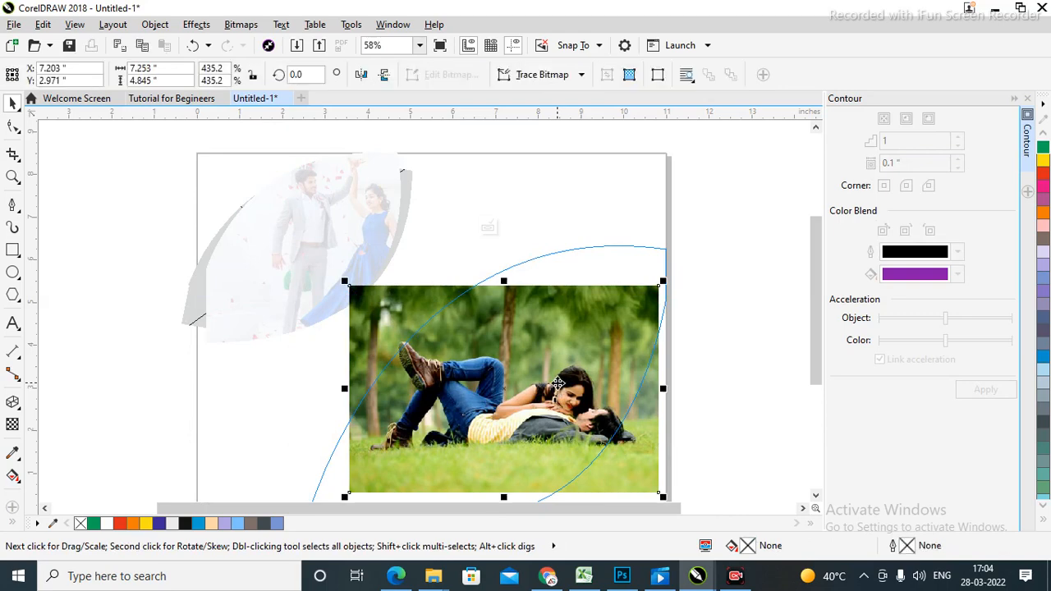
{"action": "scroll", "coordinate": [558, 383], "scroll_direction": "down", "scroll_amount": 1}
{"action": "left_click", "coordinate": [566, 360]}
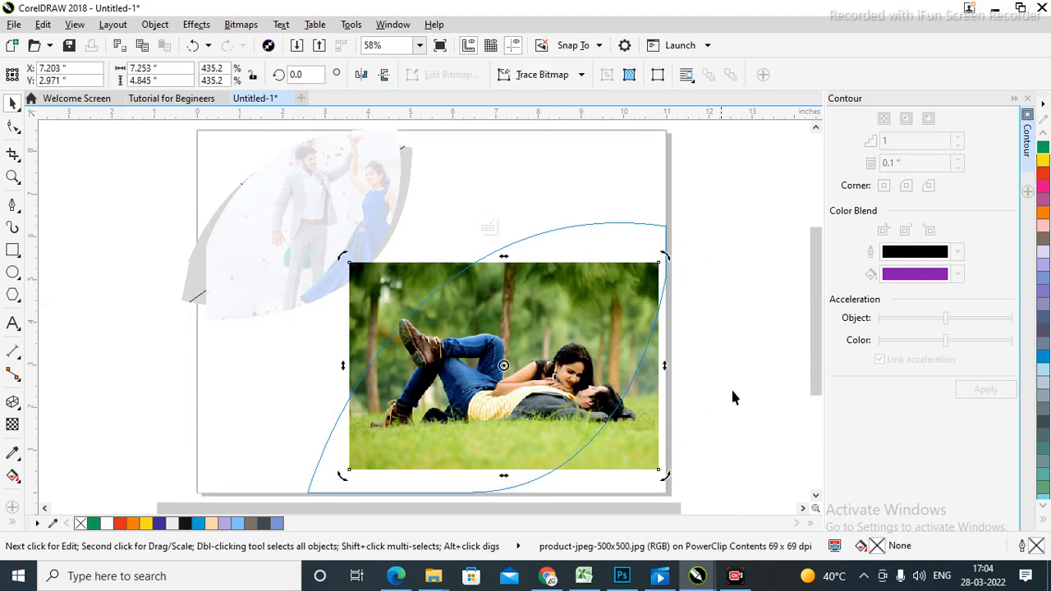
{"action": "left_click", "coordinate": [657, 288]}
{"action": "left_click_drag", "start_coordinate": [663, 260], "coordinate": [777, 171]}
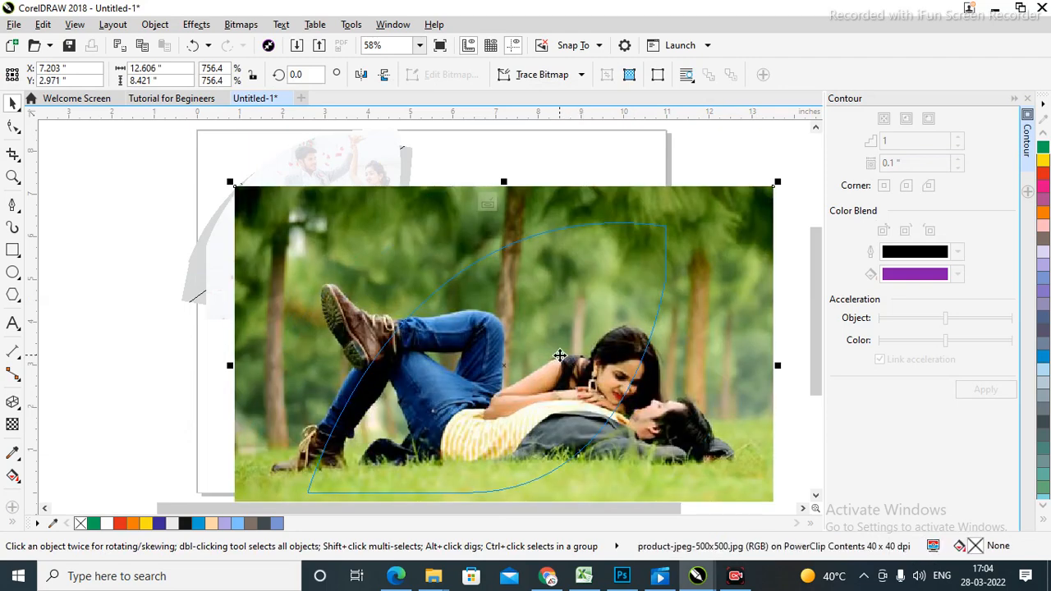
Rotate the clipped photo to about 43 degrees and shift it slightly left within the leaf.
{"action": "scroll", "coordinate": [559, 355], "scroll_direction": "down", "scroll_amount": 3}
{"action": "left_click", "coordinate": [577, 374]}
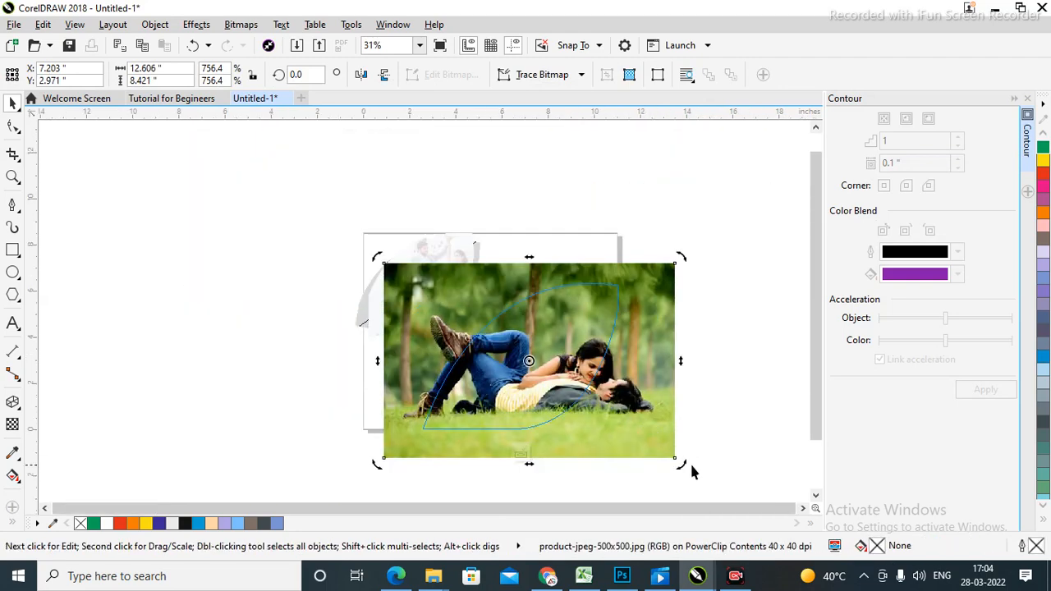
{"action": "left_click_drag", "start_coordinate": [677, 468], "coordinate": [664, 416]}
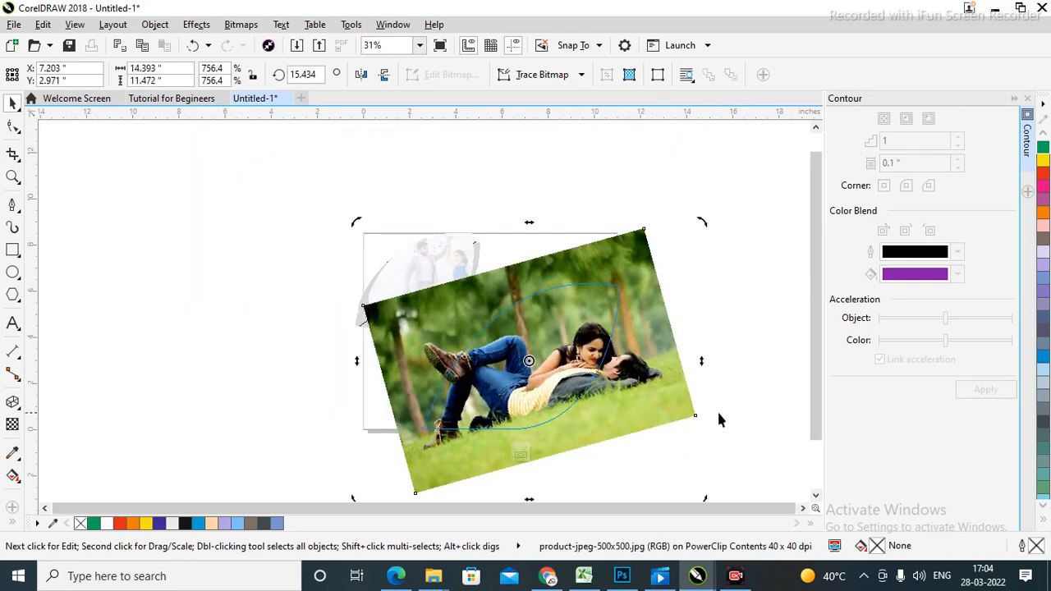
{"action": "left_click_drag", "start_coordinate": [704, 225], "coordinate": [651, 173]}
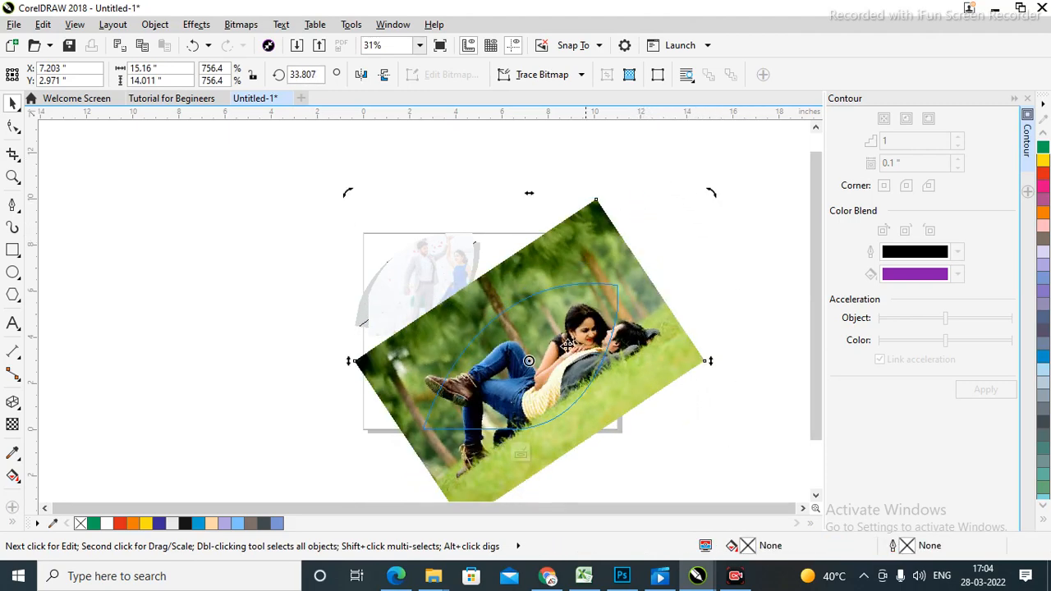
{"action": "left_click_drag", "start_coordinate": [709, 196], "coordinate": [674, 178]}
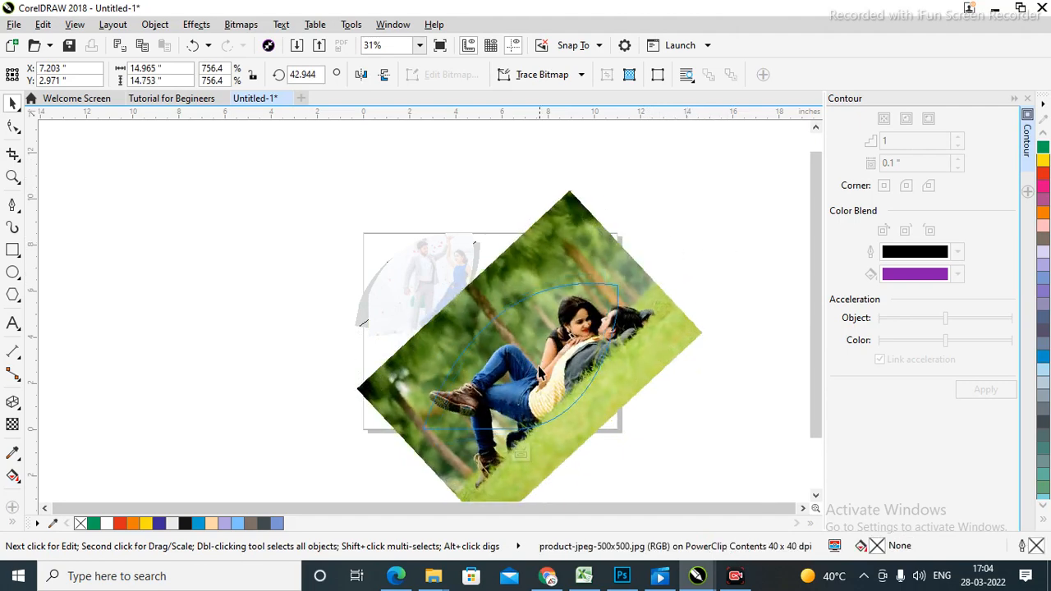
{"action": "key", "text": "Escape"}
{"action": "left_click_drag", "start_coordinate": [550, 376], "coordinate": [584, 358]}
{"action": "left_click", "coordinate": [687, 303], "text": "ctrl"}
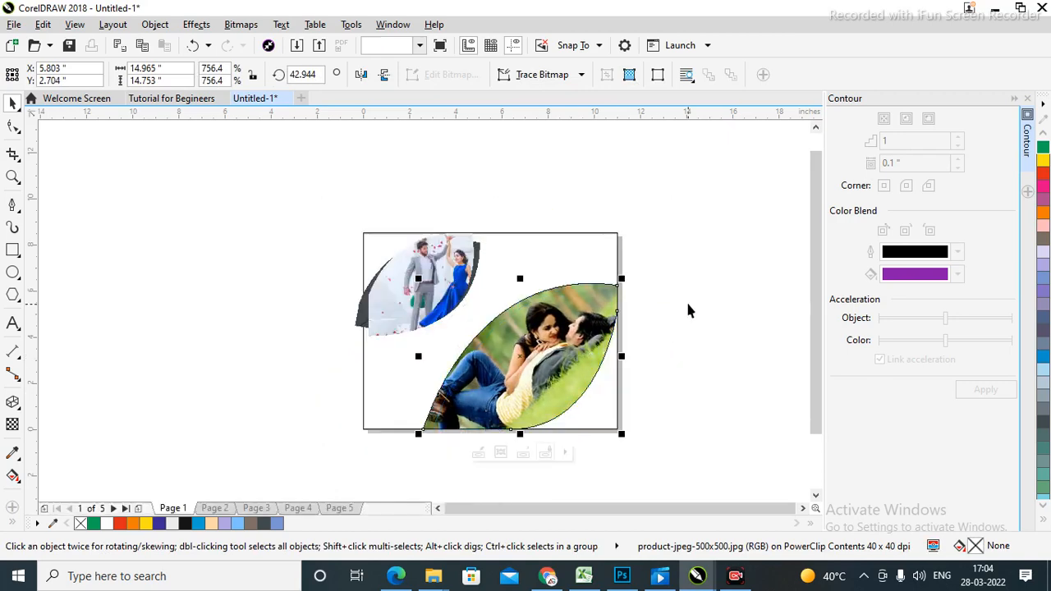
{"action": "left_click", "coordinate": [689, 310]}
Zoom in on the page and tilt the photo leaf about 7 degrees clockwise.
{"action": "key", "text": "z"}
{"action": "left_click_drag", "start_coordinate": [355, 229], "coordinate": [643, 444]}
{"action": "key", "text": "space"}
{"action": "left_click", "coordinate": [501, 351]}
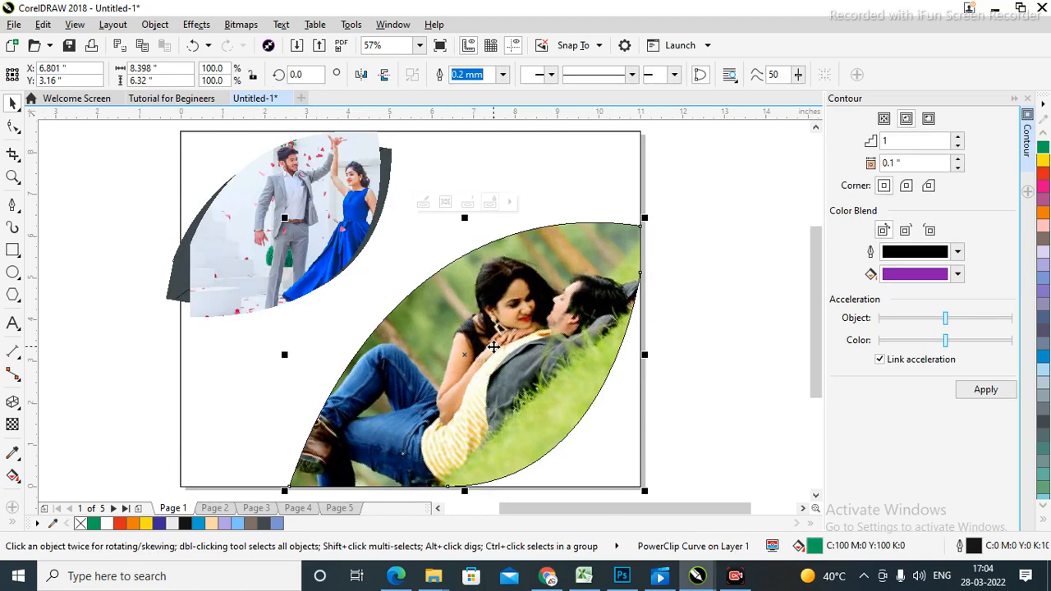
{"action": "left_click", "coordinate": [735, 227]}
{"action": "left_click", "coordinate": [522, 351]}
{"action": "left_click", "coordinate": [706, 230]}
{"action": "left_click", "coordinate": [545, 301]}
{"action": "left_click", "coordinate": [687, 228]}
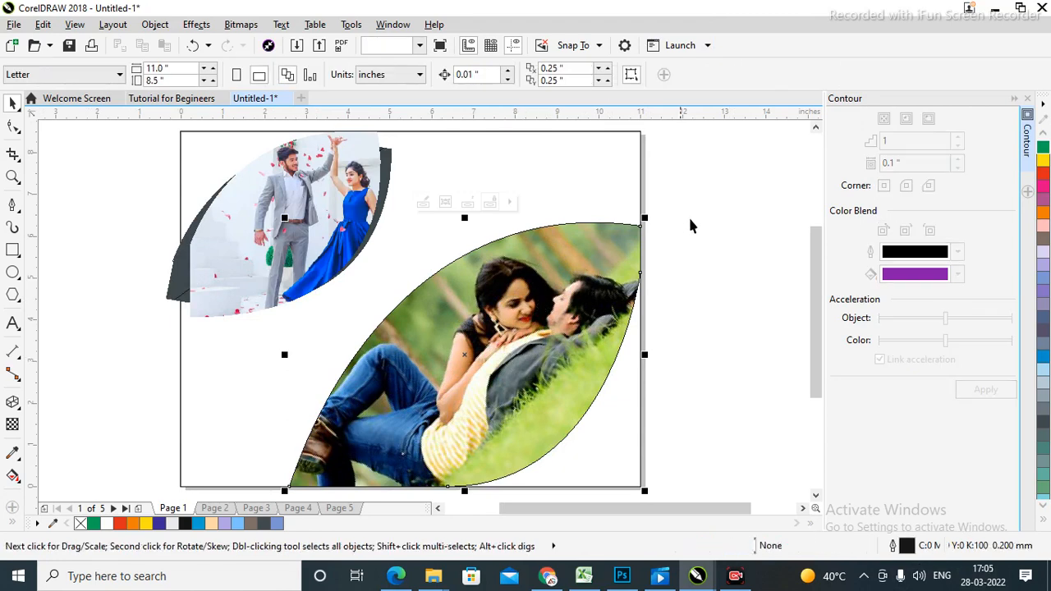
{"action": "left_click", "coordinate": [547, 319]}
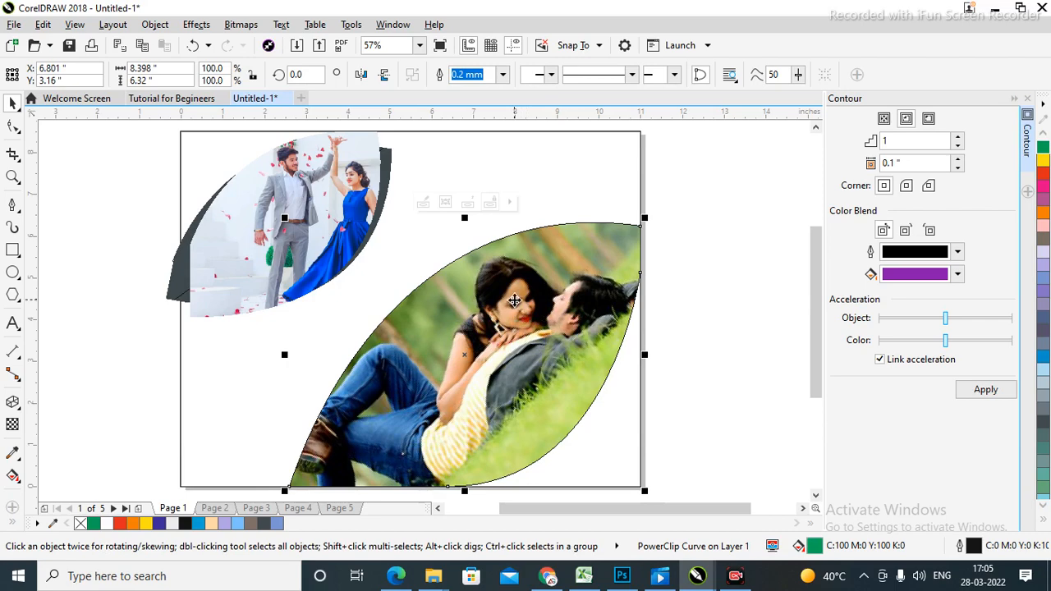
{"action": "left_click", "coordinate": [514, 301]}
{"action": "left_click_drag", "start_coordinate": [647, 212], "coordinate": [664, 256]}
Move the photo left and down inside the rotated leaf.
{"action": "left_click", "coordinate": [706, 297]}
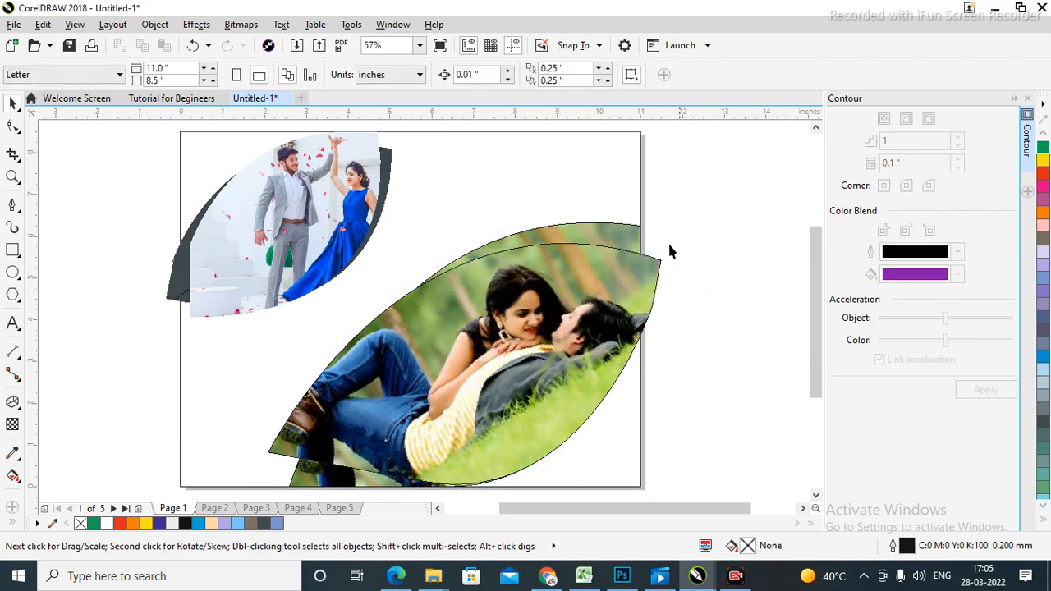
{"action": "left_click", "coordinate": [622, 239]}
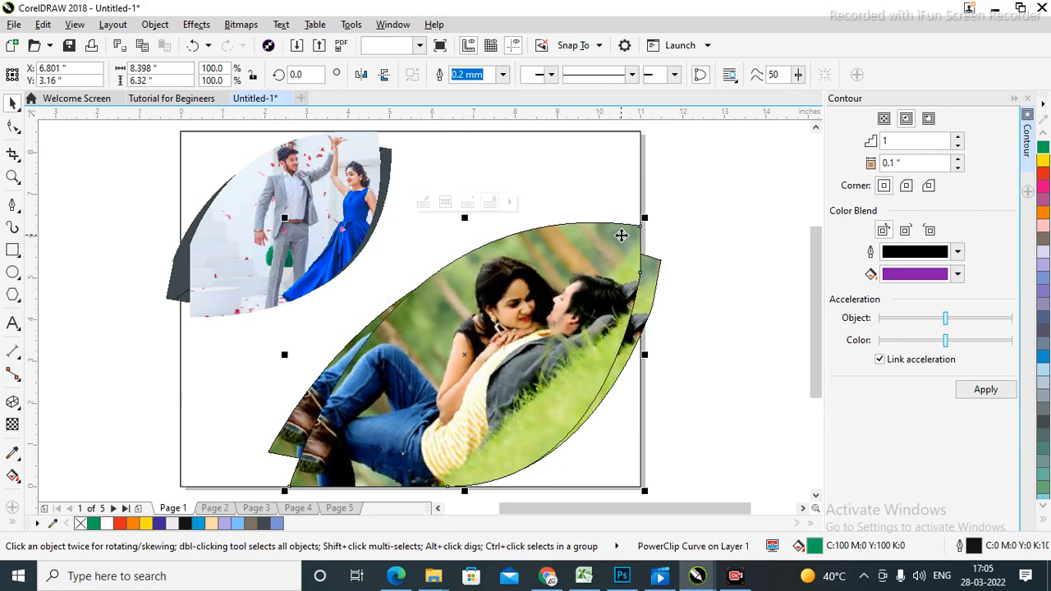
{"action": "left_click", "coordinate": [711, 282]}
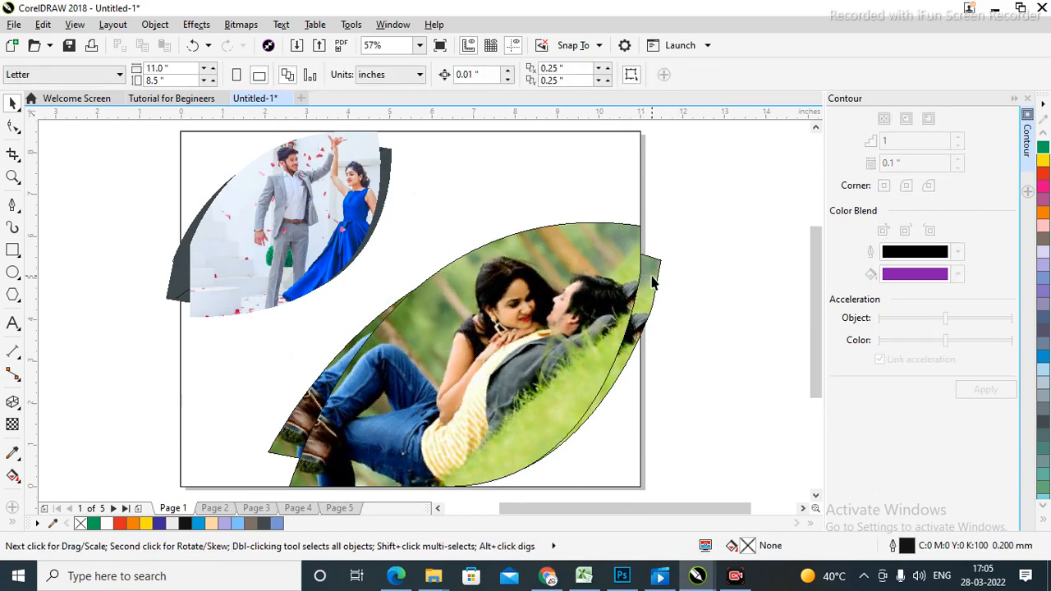
{"action": "double_click", "coordinate": [652, 277]}
{"action": "left_click_drag", "start_coordinate": [532, 173], "coordinate": [312, 227]}
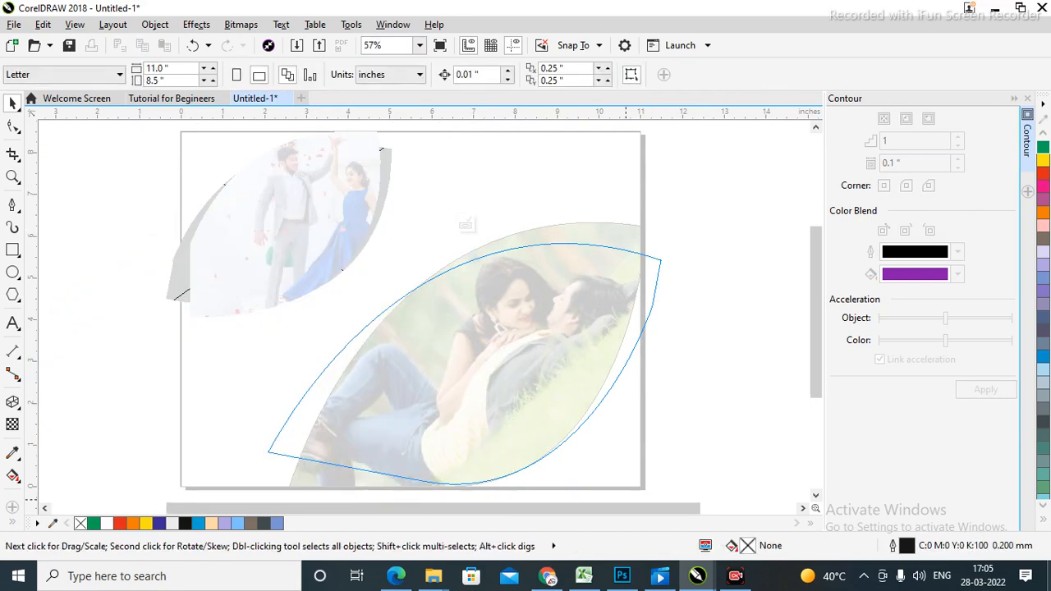
{"action": "left_click", "coordinate": [720, 312], "text": "ctrl"}
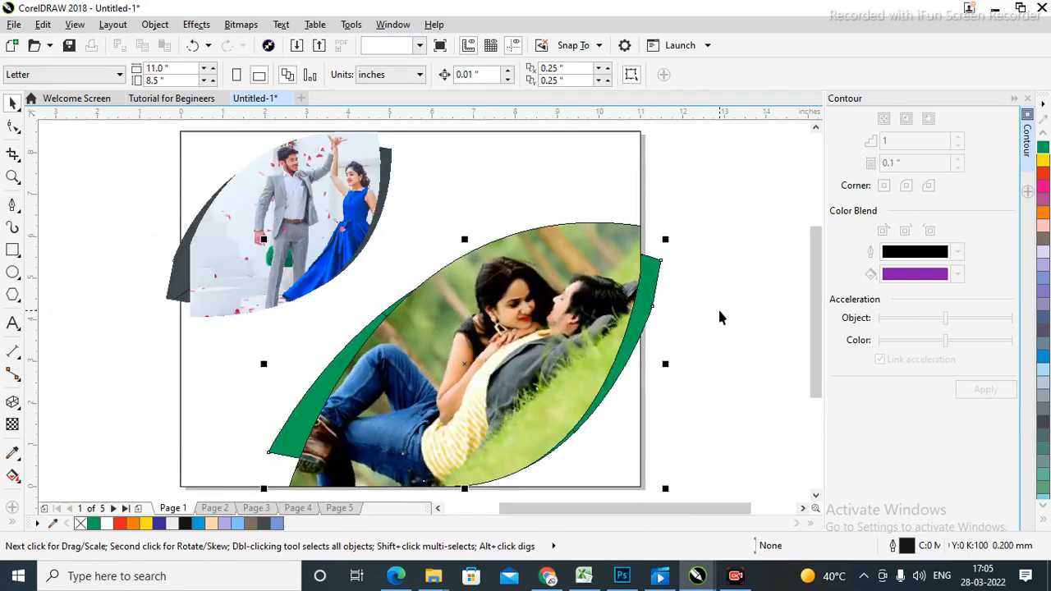
{"action": "left_click", "coordinate": [719, 312]}
Make the large leaf backing dark grey and set outlines to None on both leaf shapes.
{"action": "left_click", "coordinate": [647, 279]}
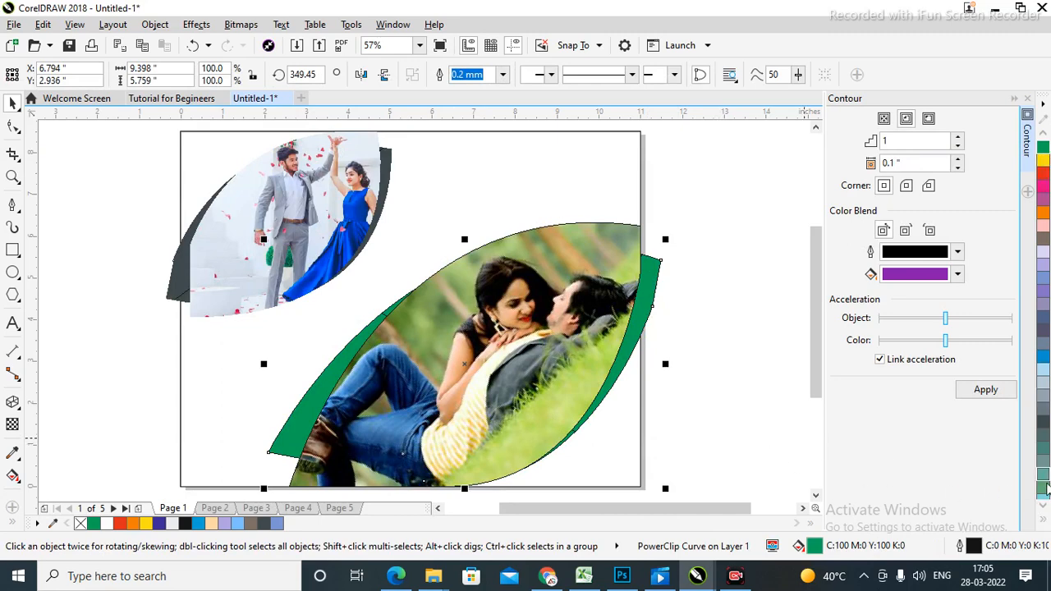
{"action": "left_click", "coordinate": [1045, 423]}
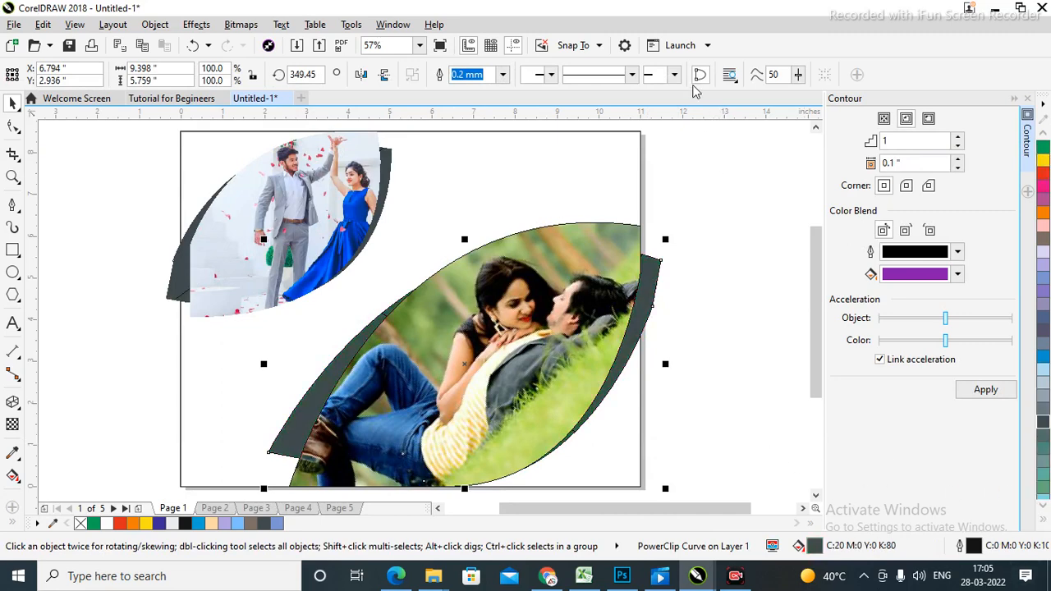
{"action": "left_click", "coordinate": [501, 75]}
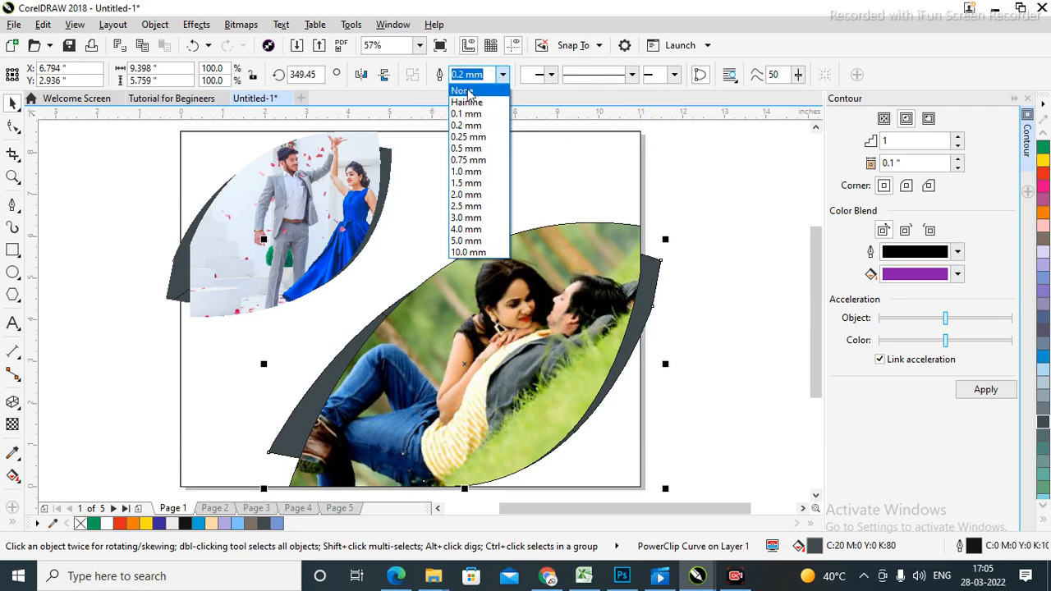
{"action": "left_click", "coordinate": [473, 89]}
{"action": "left_click", "coordinate": [708, 293]}
{"action": "left_click", "coordinate": [436, 354]}
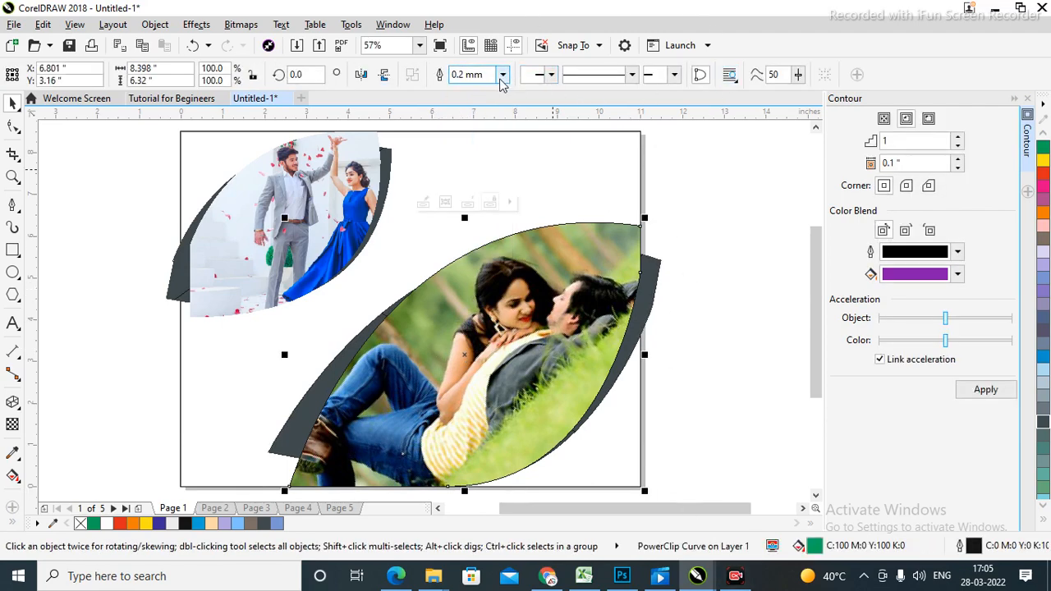
{"action": "left_click", "coordinate": [502, 75]}
{"action": "left_click", "coordinate": [473, 88]}
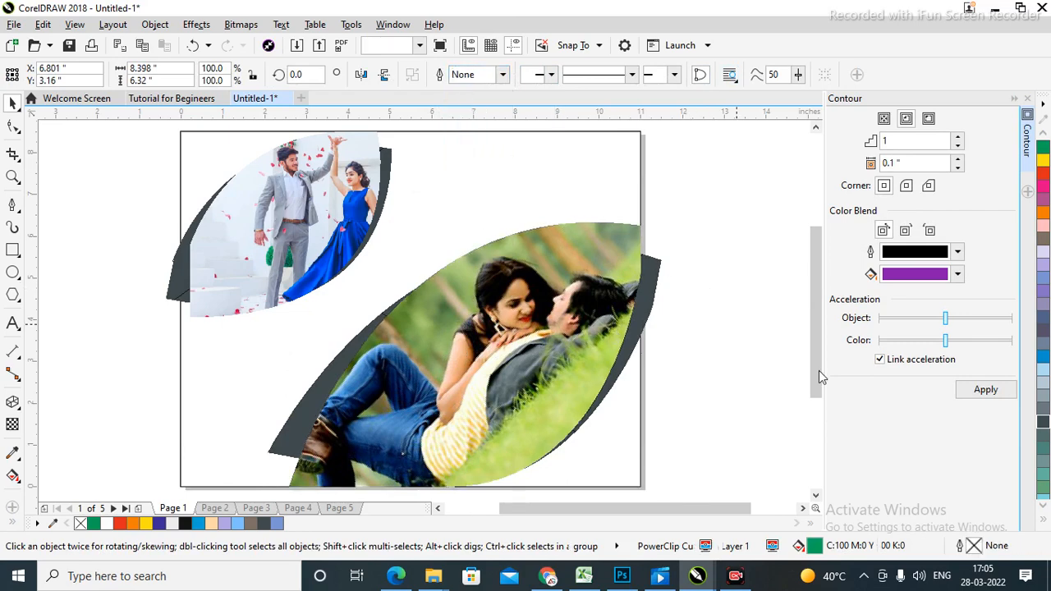
{"action": "left_click", "coordinate": [673, 327]}
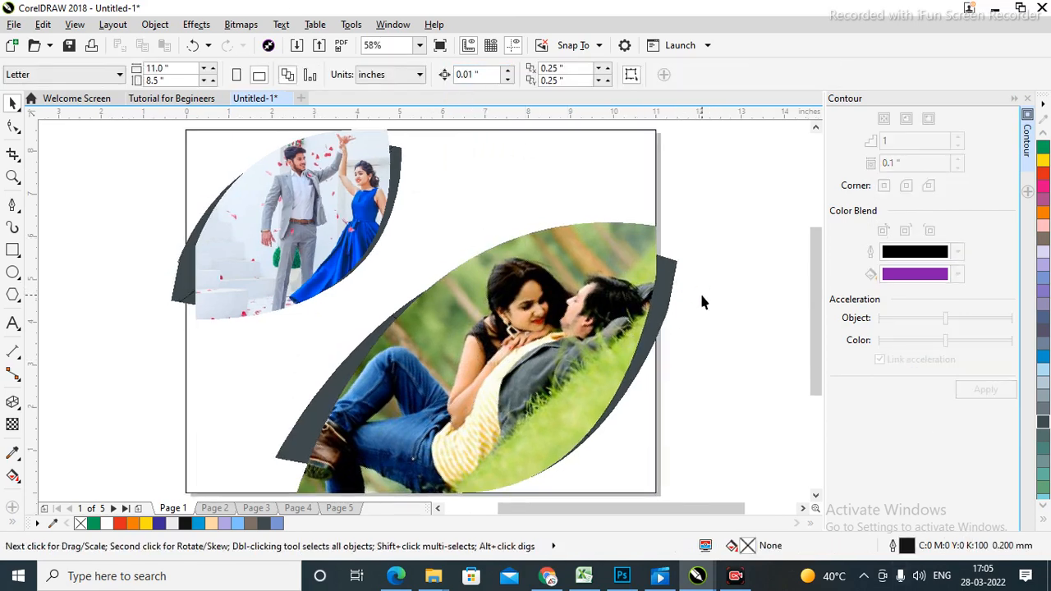
Clip the large photo leaf and its grey backing inside the page rectangle.
{"action": "scroll", "coordinate": [532, 256], "scroll_direction": "down", "scroll_amount": 2}
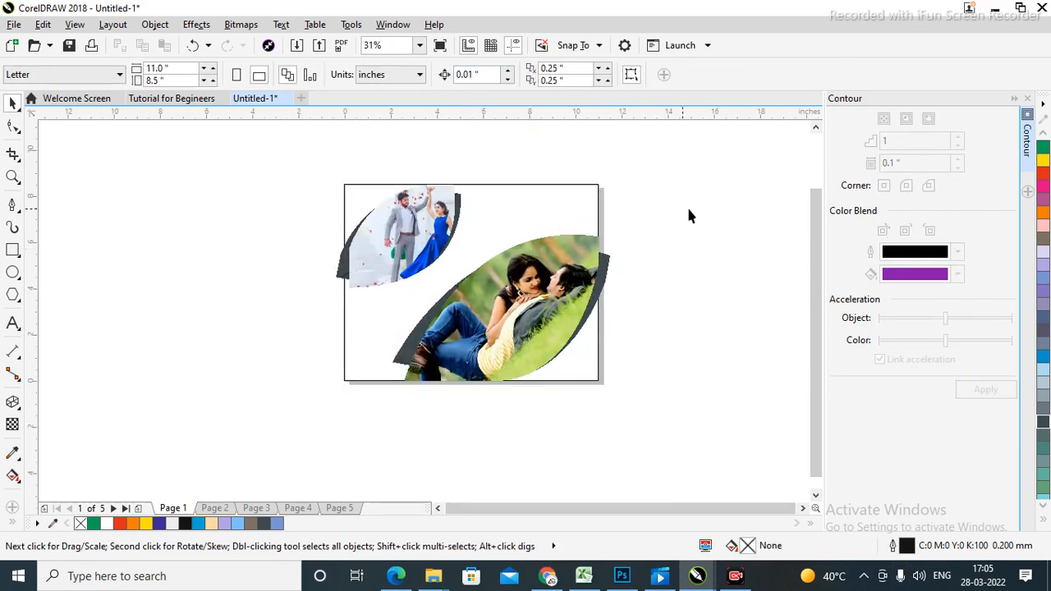
{"action": "left_click_drag", "start_coordinate": [412, 466], "coordinate": [368, 465]}
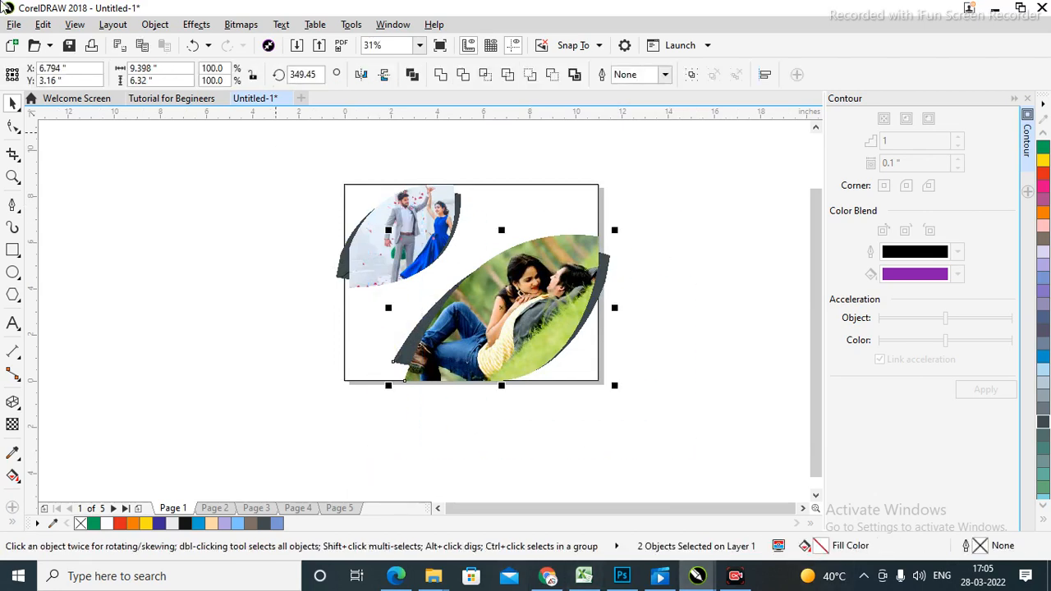
{"action": "left_click", "coordinate": [154, 23]}
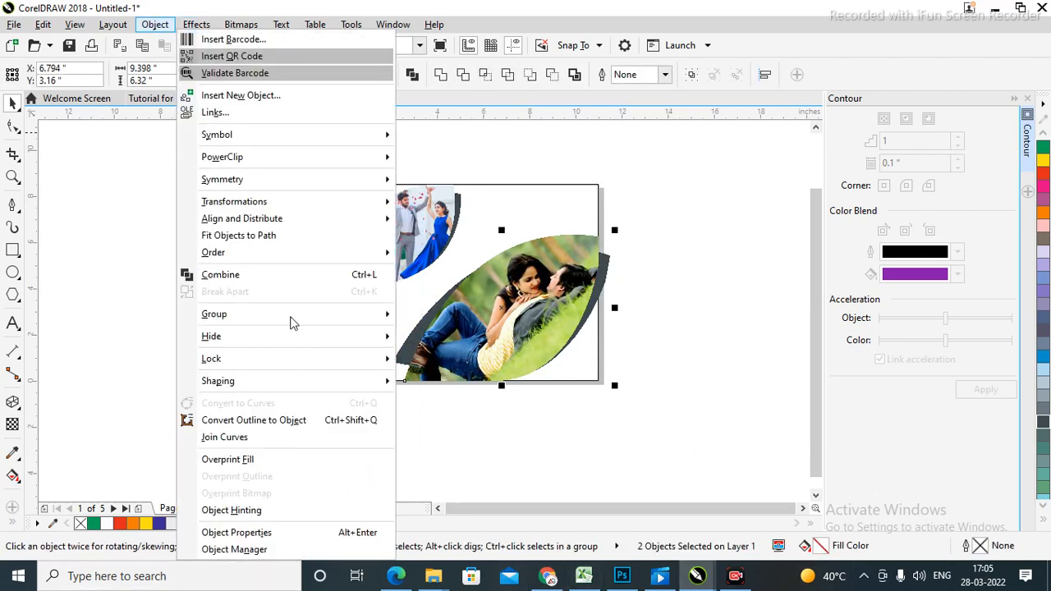
{"action": "mouse_move", "coordinate": [251, 166]}
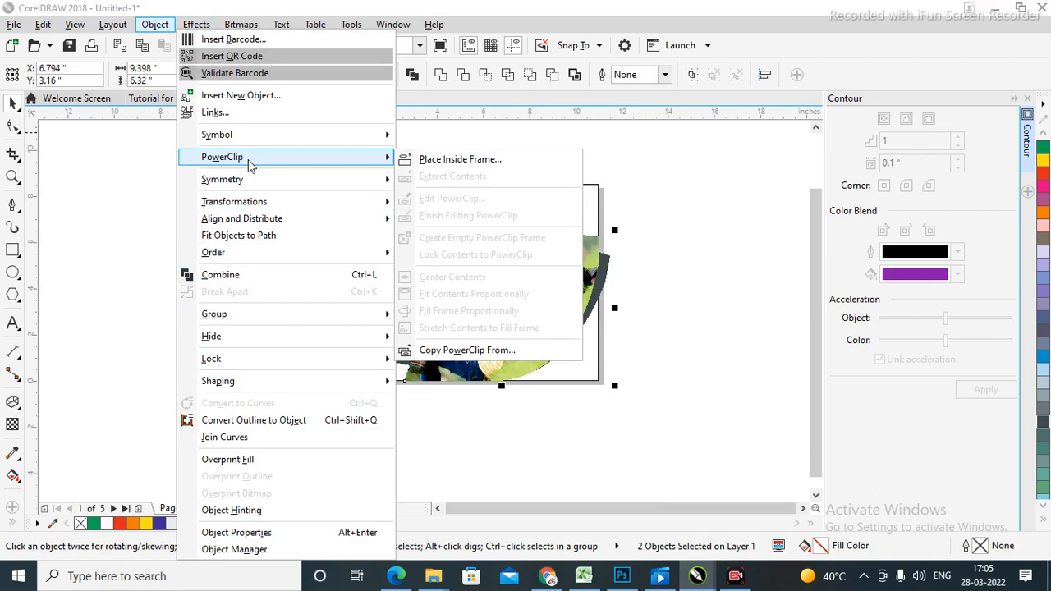
{"action": "left_click", "coordinate": [442, 161]}
{"action": "left_click", "coordinate": [572, 214]}
{"action": "left_click", "coordinate": [688, 259]}
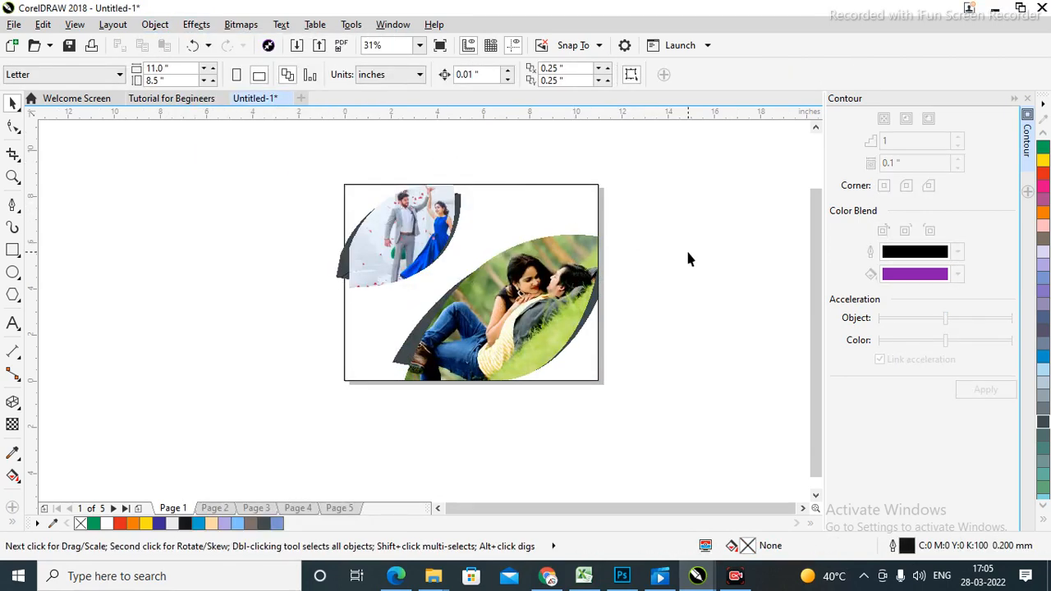
Clip the small photo leaf and its grey backing inside the page rectangle.
{"action": "left_click_drag", "start_coordinate": [495, 309], "coordinate": [496, 313]}
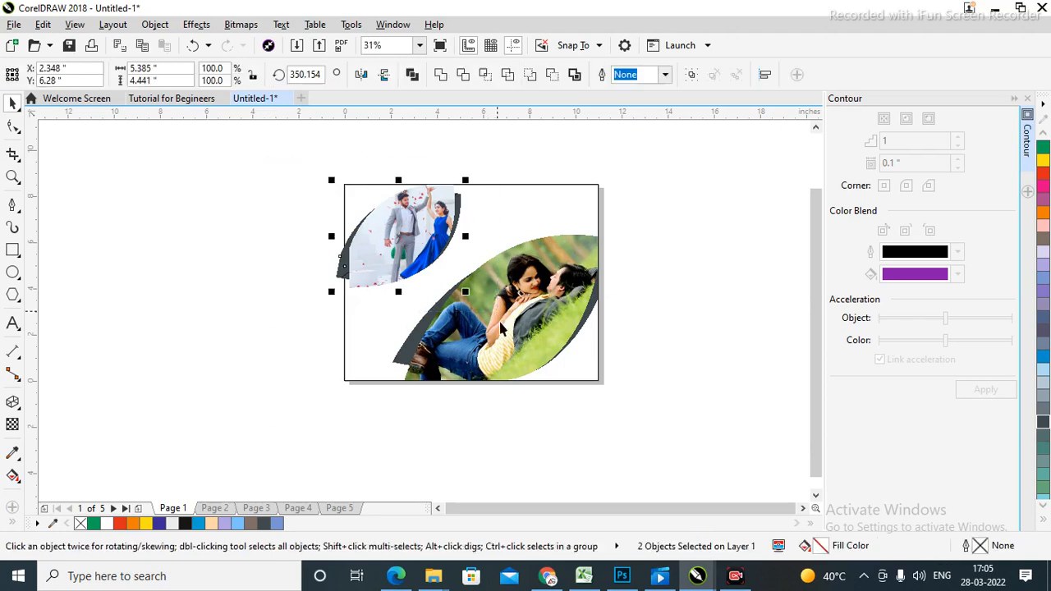
{"action": "left_click", "coordinate": [153, 26]}
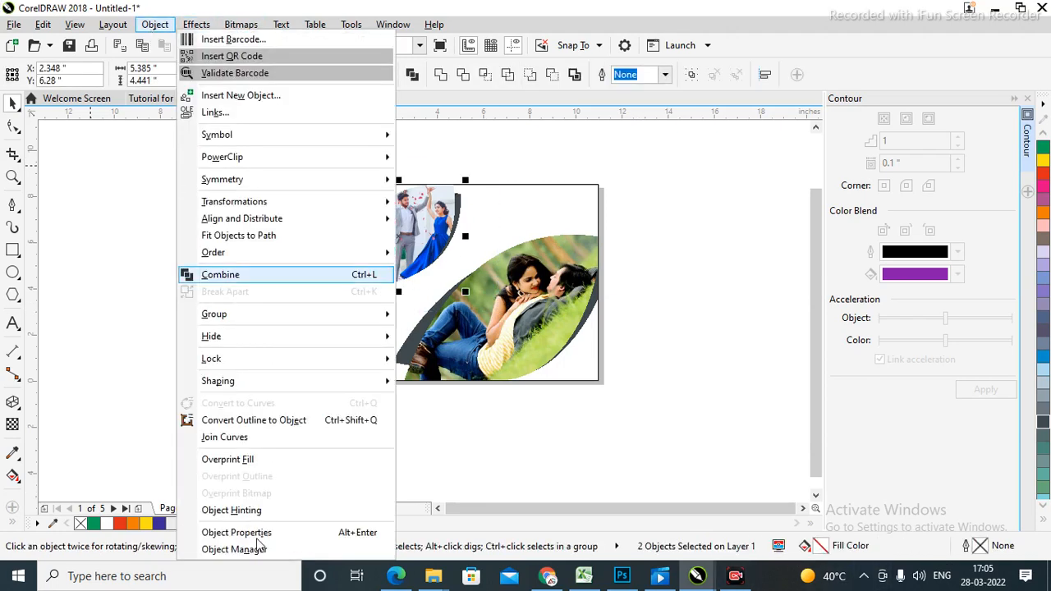
{"action": "mouse_move", "coordinate": [268, 157]}
{"action": "left_click", "coordinate": [504, 159]}
{"action": "left_click", "coordinate": [504, 211]}
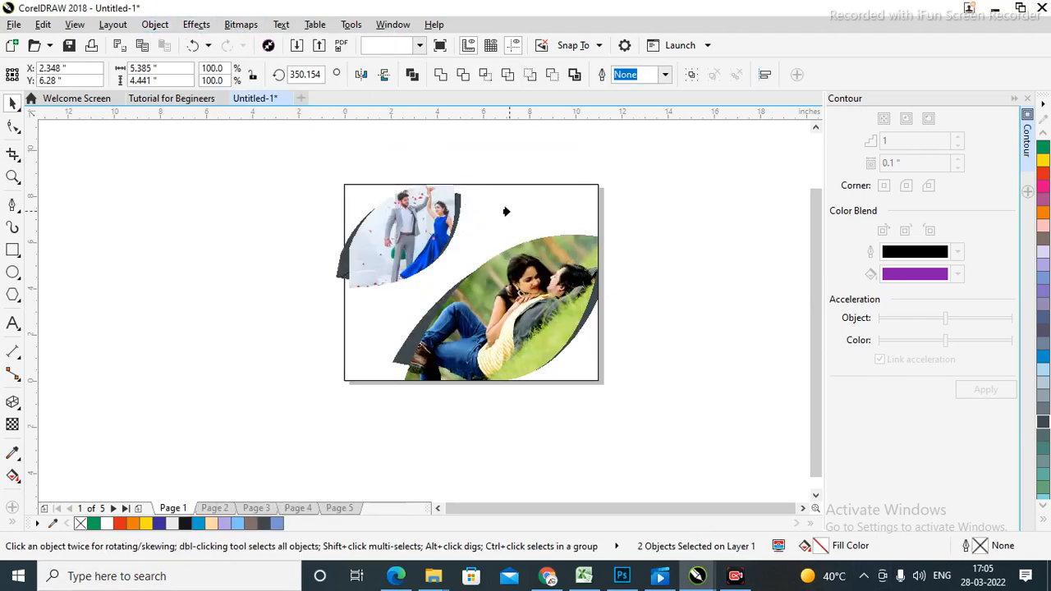
{"action": "left_click", "coordinate": [678, 246]}
{"action": "key", "text": "shift+F4"}
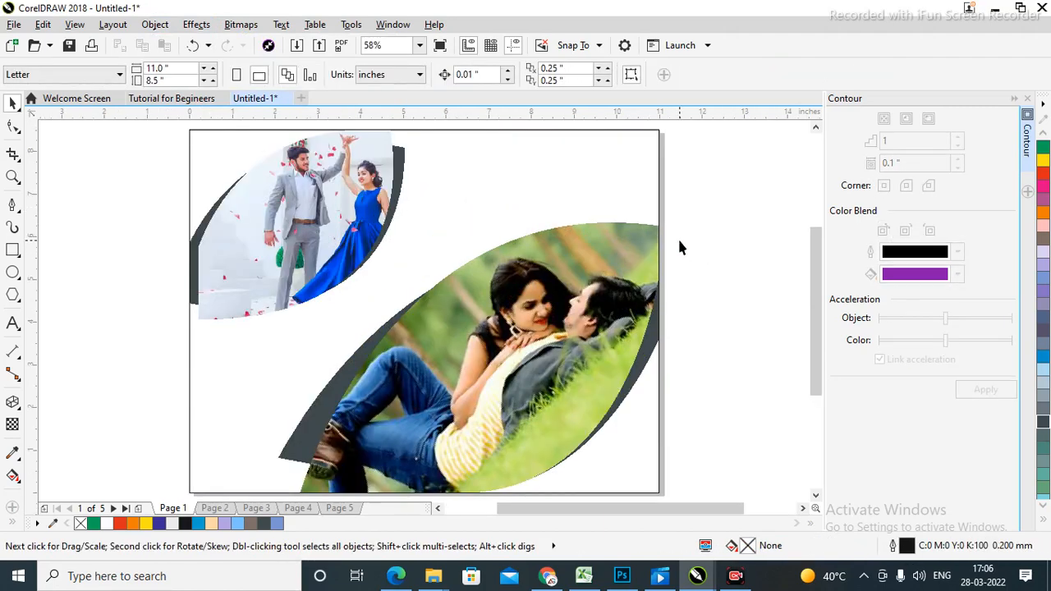
Import the snow couple photo and drag it out enlarged over the page.
{"action": "right_click", "coordinate": [696, 198]}
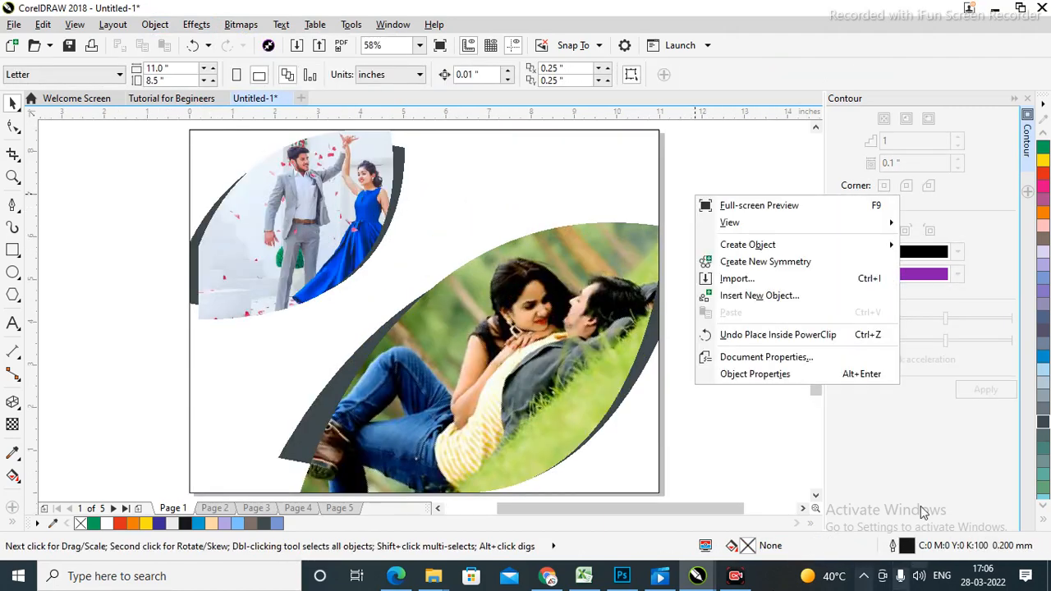
{"action": "left_click", "coordinate": [737, 279]}
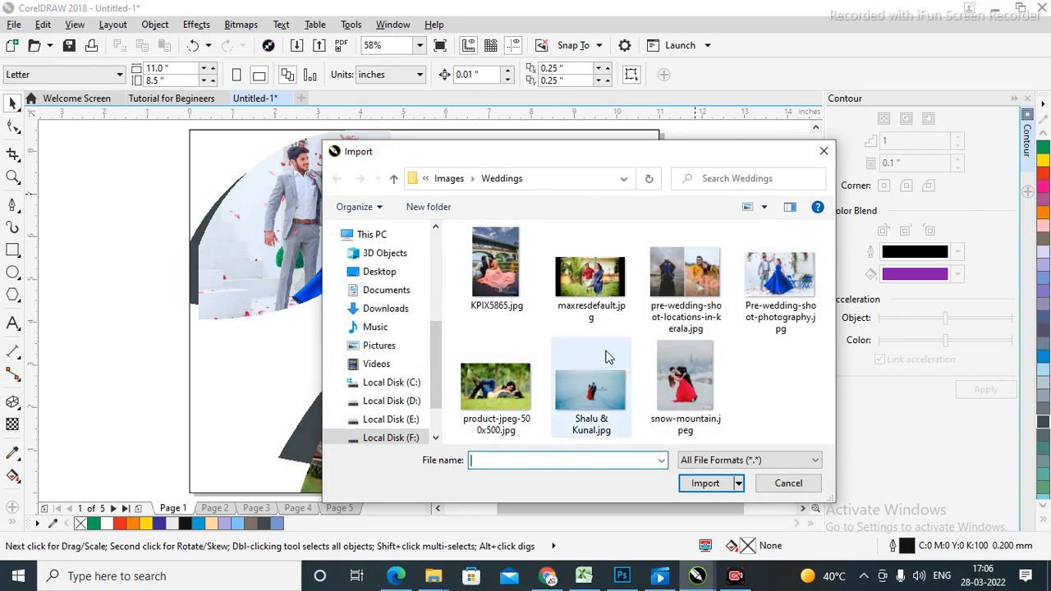
{"action": "left_click", "coordinate": [592, 390]}
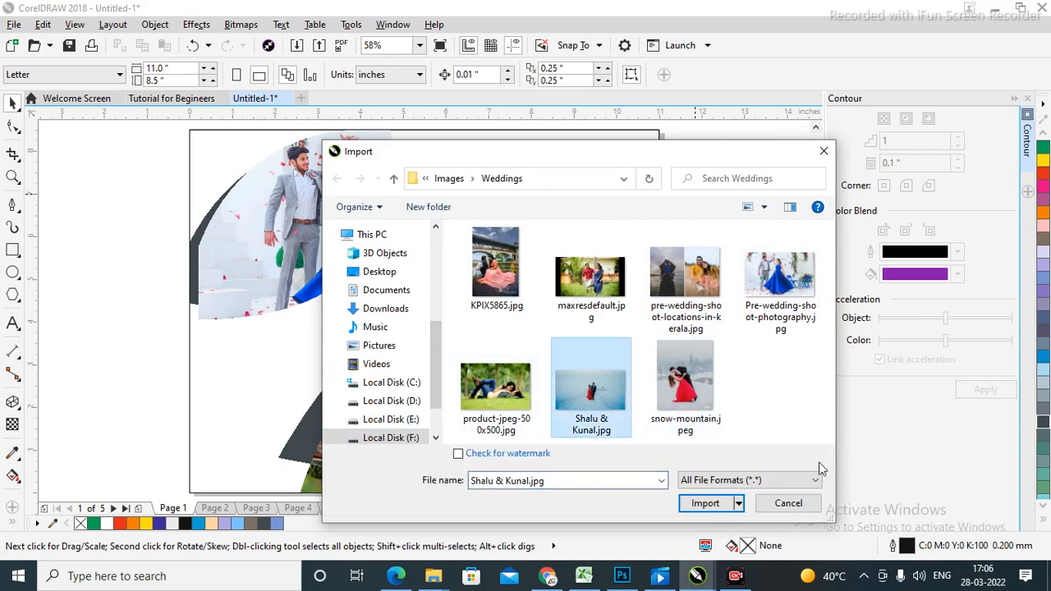
{"action": "left_click", "coordinate": [703, 504]}
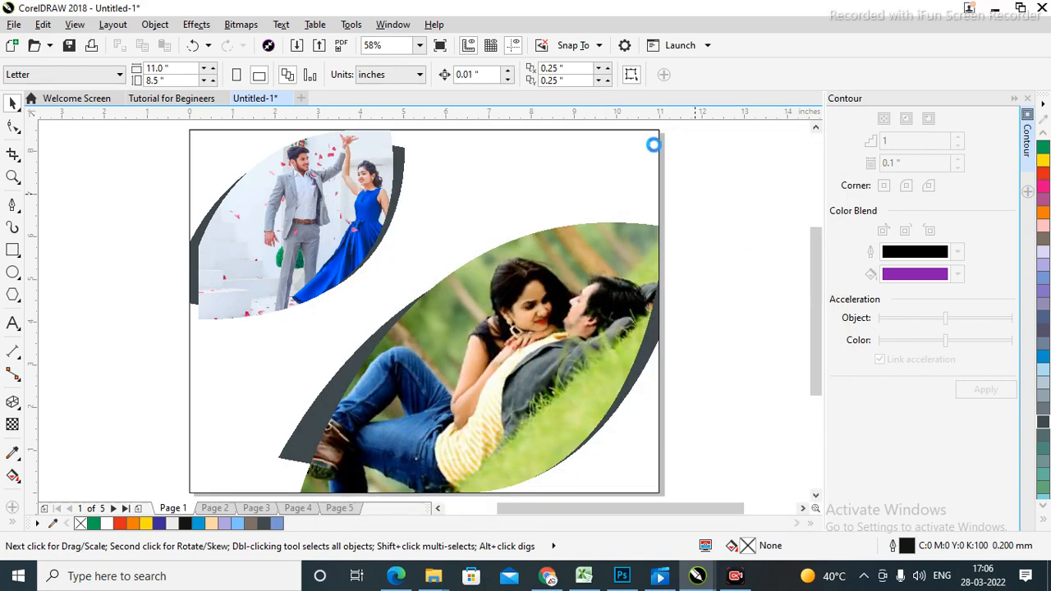
{"action": "left_click_drag", "start_coordinate": [672, 149], "coordinate": [69, 436]}
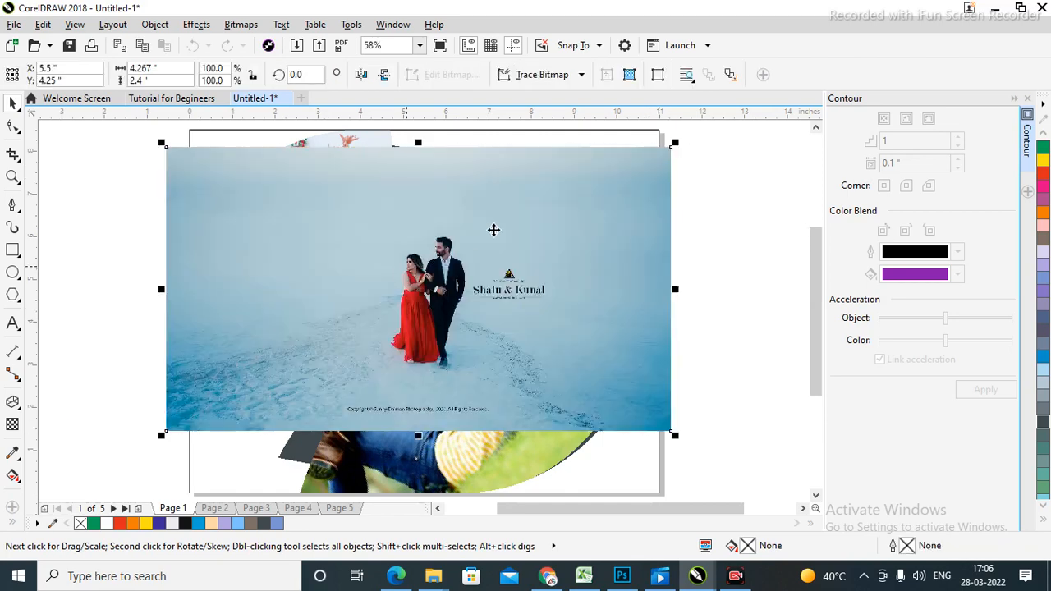
Move and scale the snow photo to about 15.5 × 8.7 inches so it covers the page.
{"action": "left_click", "coordinate": [673, 294]}
{"action": "scroll", "coordinate": [601, 330], "scroll_direction": "left", "scroll_amount": 1}
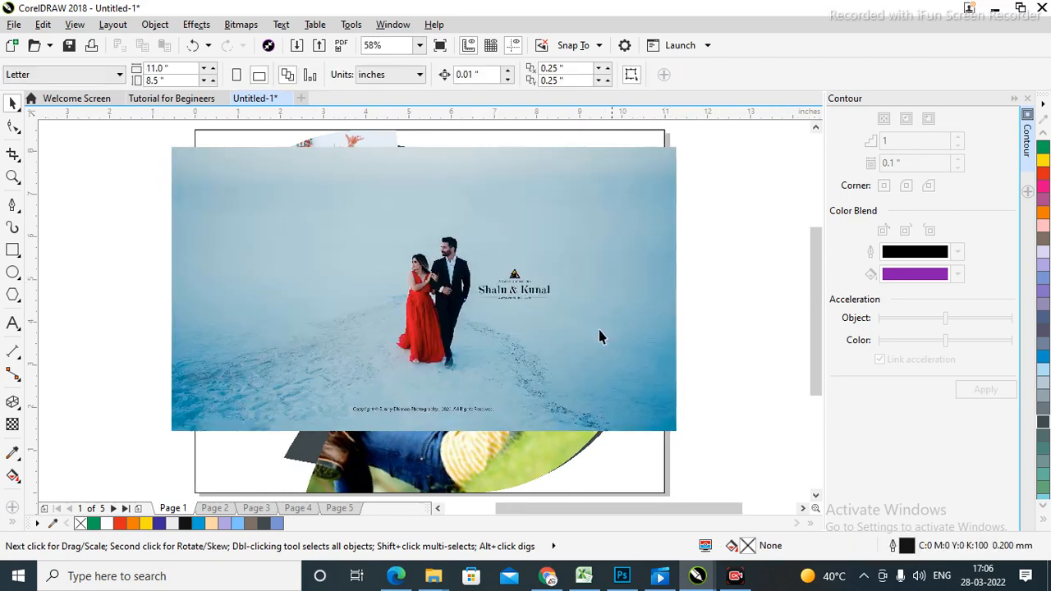
{"action": "left_click", "coordinate": [673, 427]}
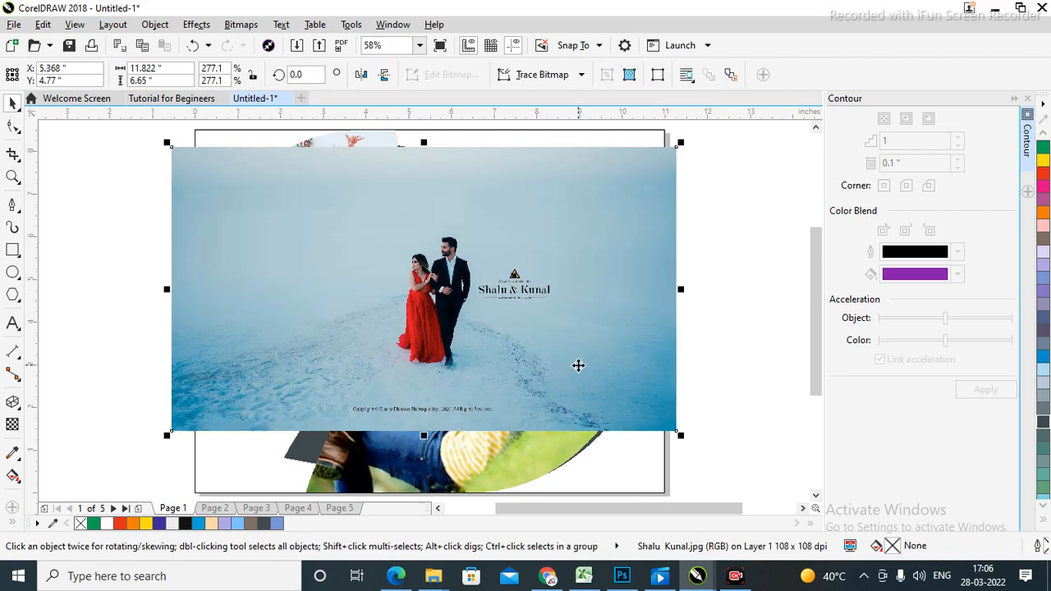
{"action": "left_click_drag", "start_coordinate": [675, 431], "coordinate": [708, 467]}
{"action": "scroll", "coordinate": [694, 433], "scroll_direction": "right", "scroll_amount": 1}
{"action": "left_click_drag", "start_coordinate": [524, 294], "coordinate": [532, 239]}
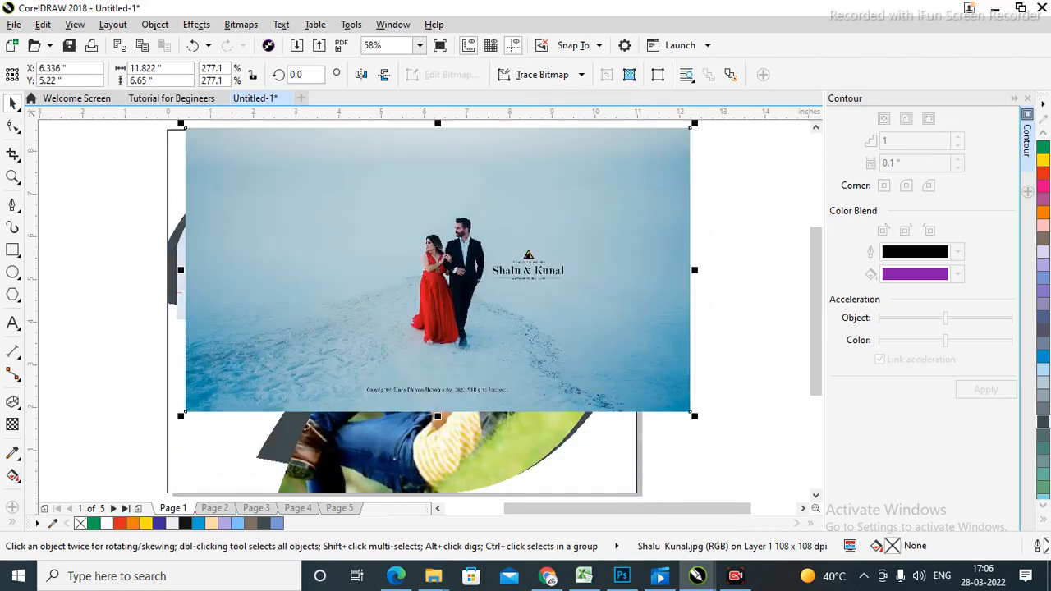
{"action": "left_click_drag", "start_coordinate": [180, 416], "coordinate": [116, 462]}
{"action": "key", "text": "F4"}
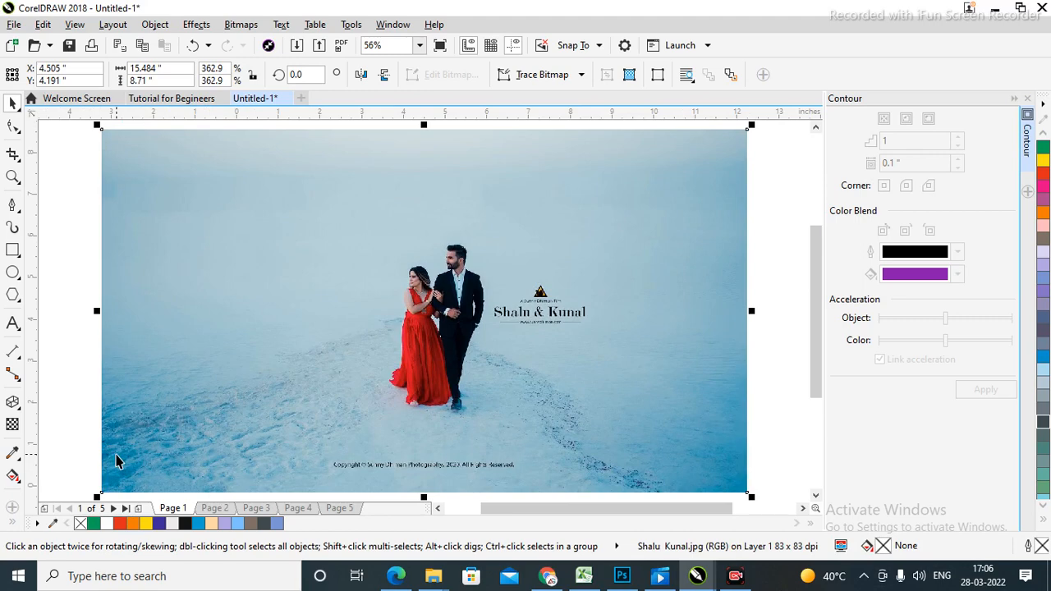
{"action": "left_click", "coordinate": [779, 229]}
{"action": "left_click", "coordinate": [574, 301]}
{"action": "key", "text": "F3"}
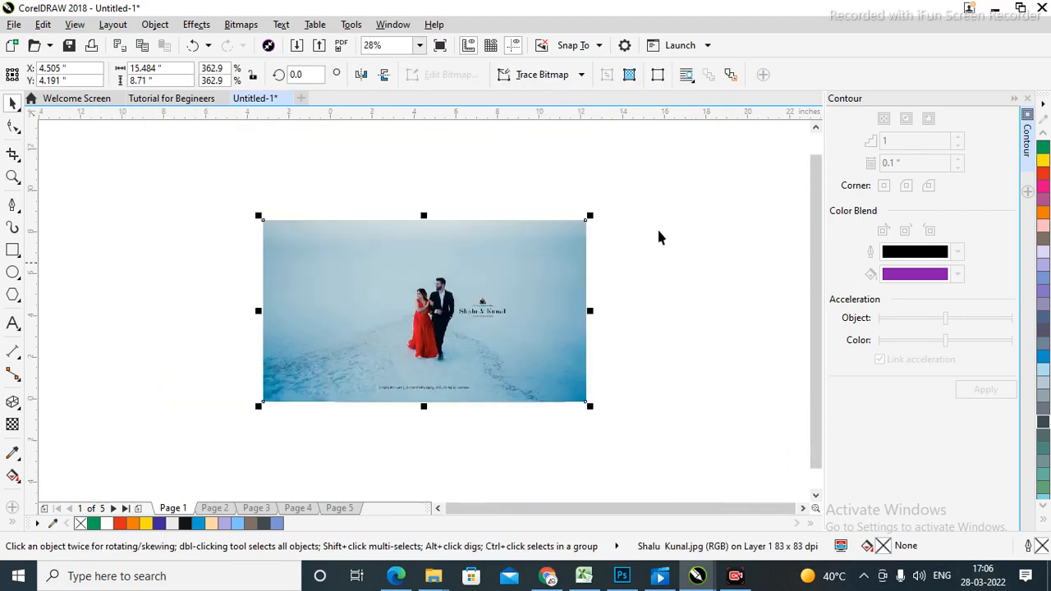
{"action": "left_click", "coordinate": [333, 461]}
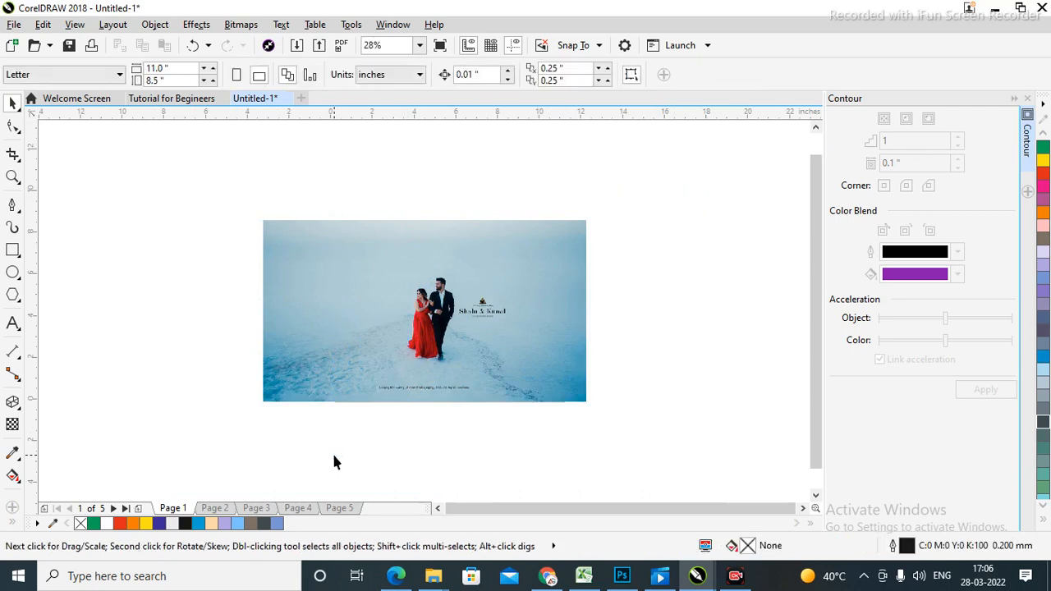
Clip the snow photo inside the page rectangle as a PowerClip.
{"action": "left_click", "coordinate": [531, 298]}
{"action": "left_click_drag", "start_coordinate": [530, 298], "coordinate": [236, 295]}
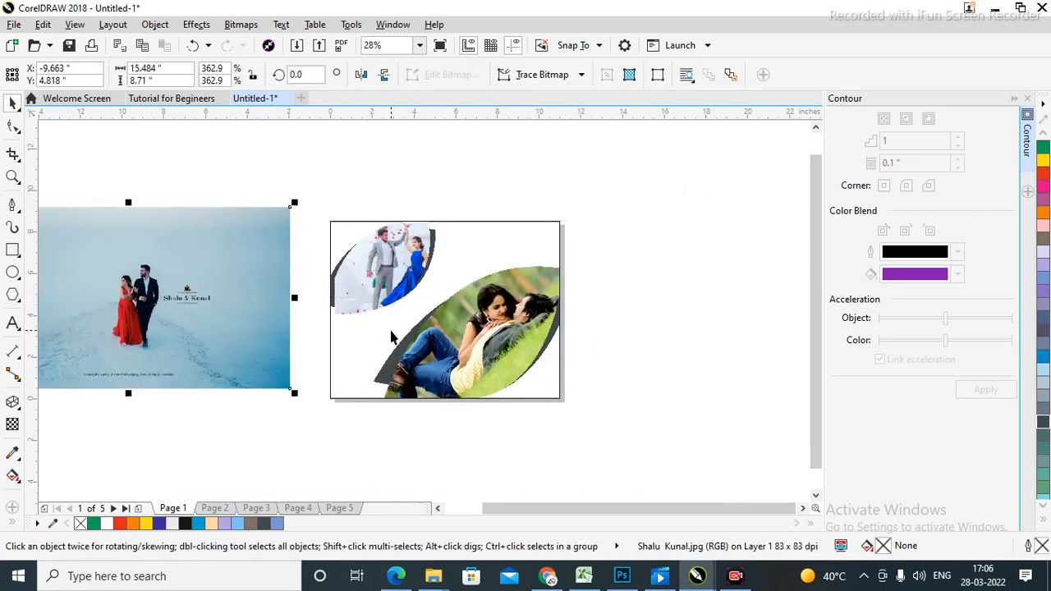
{"action": "left_click", "coordinate": [154, 23]}
{"action": "mouse_move", "coordinate": [239, 157]}
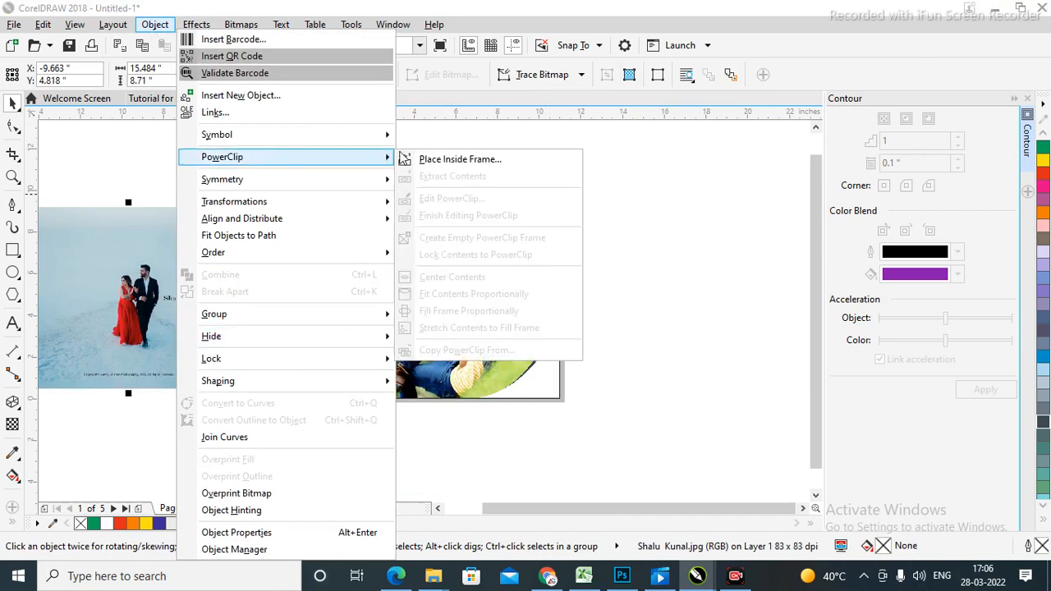
{"action": "left_click", "coordinate": [480, 163]}
{"action": "left_click", "coordinate": [505, 272]}
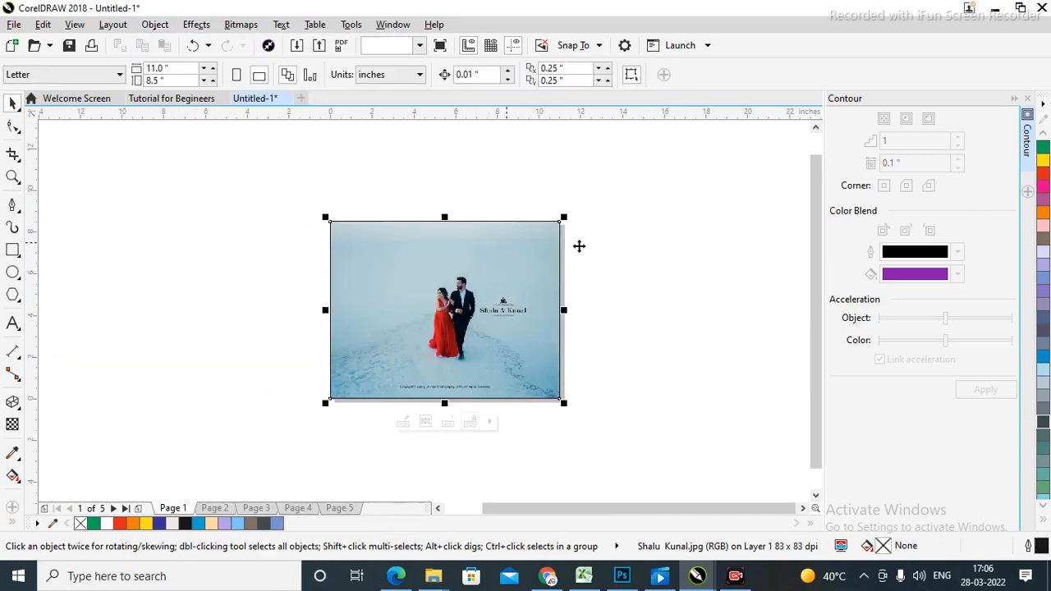
{"action": "left_click", "coordinate": [687, 258]}
Move the background photo up and enlarge it toward the upper left to fill the page.
{"action": "left_click_drag", "start_coordinate": [356, 447], "coordinate": [309, 476]}
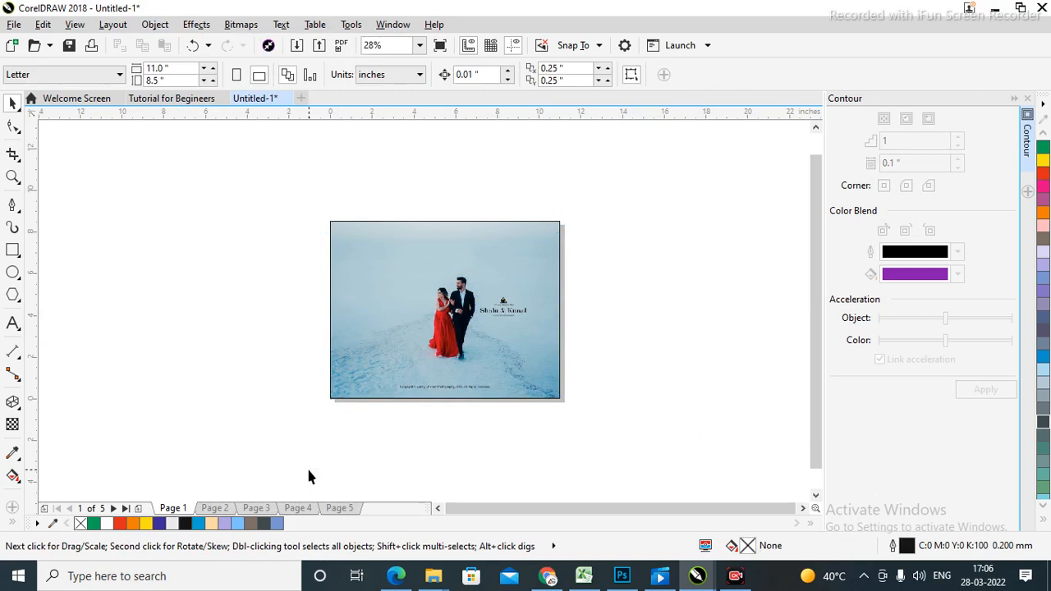
{"action": "left_click_drag", "start_coordinate": [478, 317], "coordinate": [724, 380]}
{"action": "left_click", "coordinate": [556, 334]}
{"action": "left_click_drag", "start_coordinate": [699, 232], "coordinate": [332, 503]}
{"action": "left_click_drag", "start_coordinate": [230, 194], "coordinate": [582, 355]}
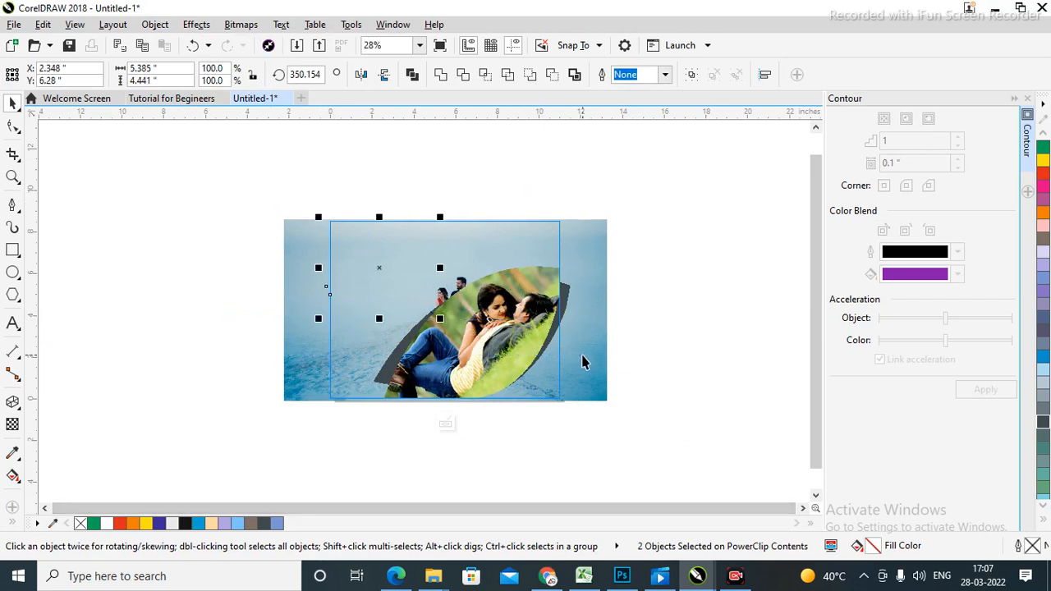
{"action": "left_click", "coordinate": [720, 295]}
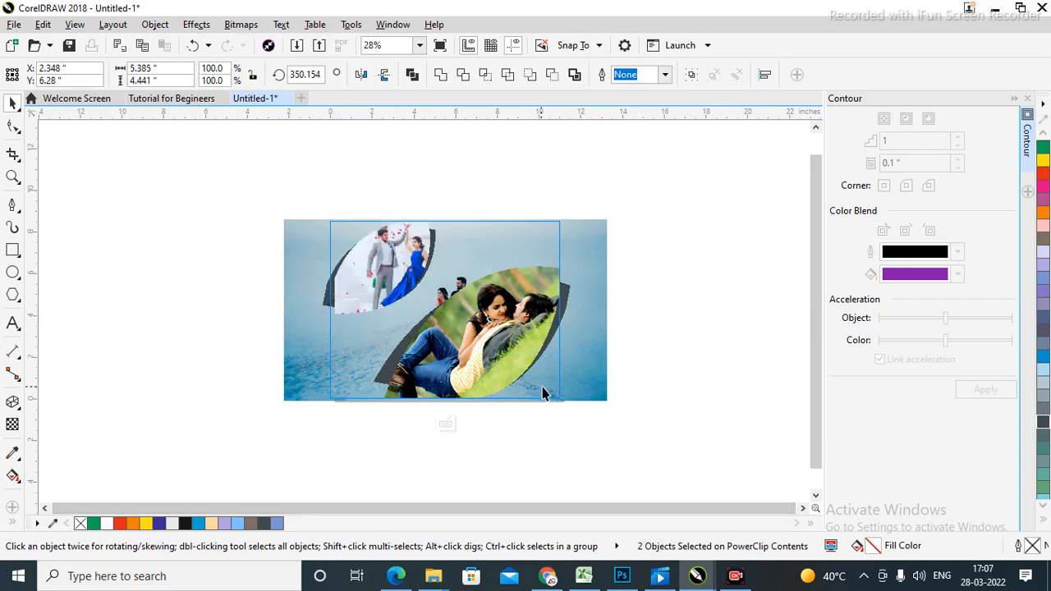
{"action": "left_click_drag", "start_coordinate": [580, 376], "coordinate": [594, 339]}
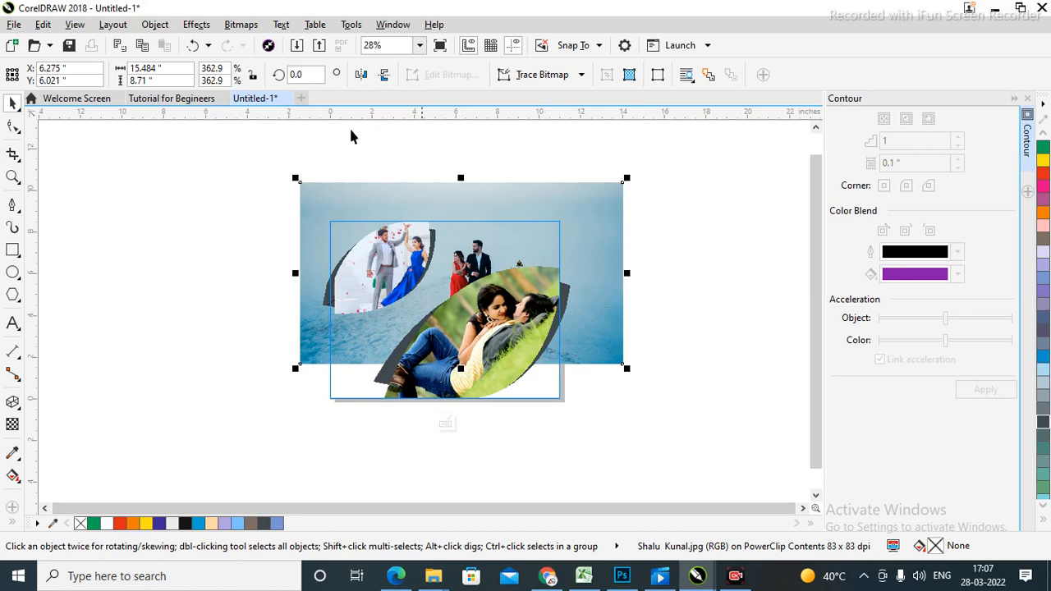
{"action": "left_click_drag", "start_coordinate": [296, 179], "coordinate": [182, 141]}
{"action": "mouse_move", "coordinate": [599, 240]}
{"action": "left_mouse_down"}
{"action": "mouse_move", "coordinate": [637, 247]}
{"action": "mouse_move", "coordinate": [586, 244]}
{"action": "mouse_move", "coordinate": [601, 260]}
{"action": "left_mouse_up"}
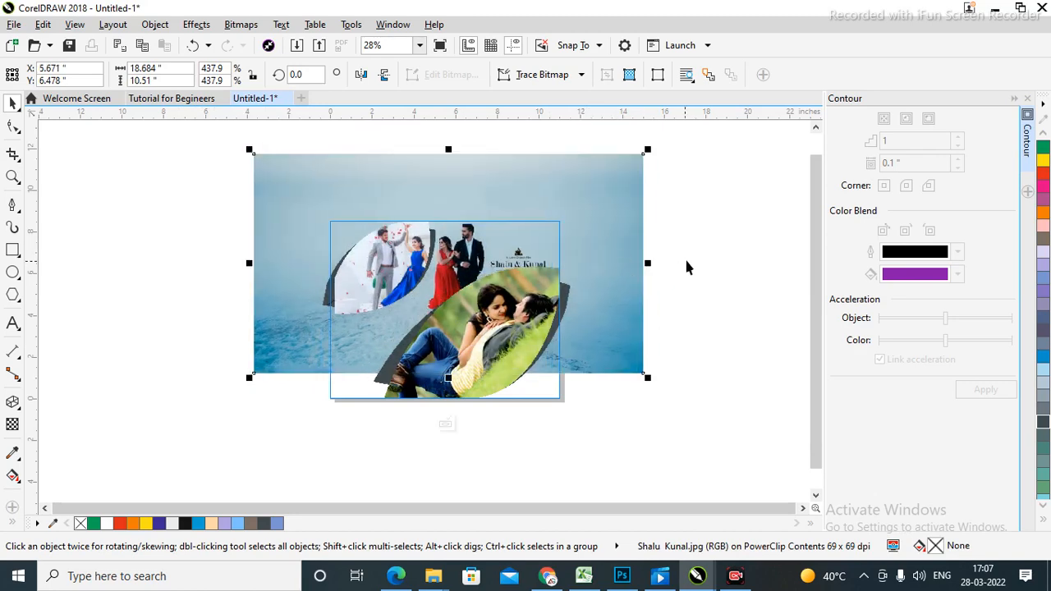
Zoom in on the page and reselect the background photo inside the page frame.
{"action": "key", "text": "Delete"}
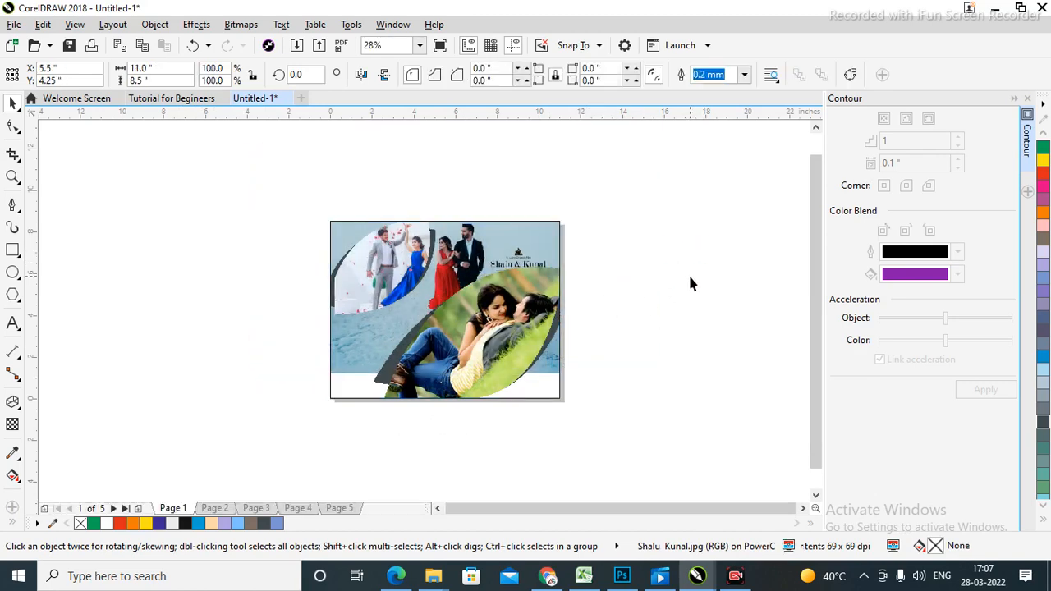
{"action": "key", "text": "F2"}
{"action": "left_click_drag", "start_coordinate": [328, 213], "coordinate": [599, 427]}
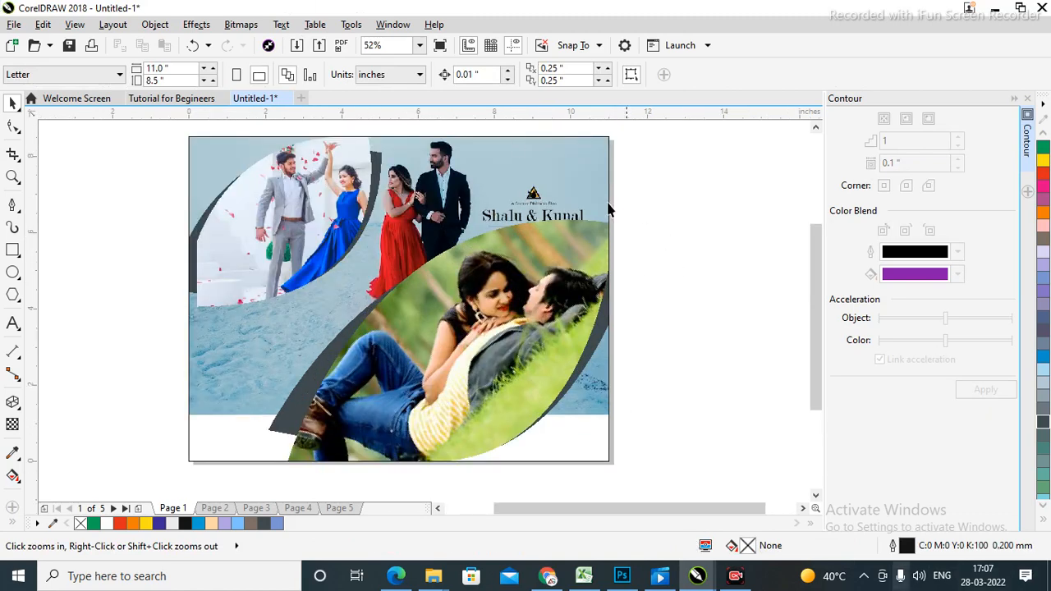
{"action": "key", "text": "ctrl+z"}
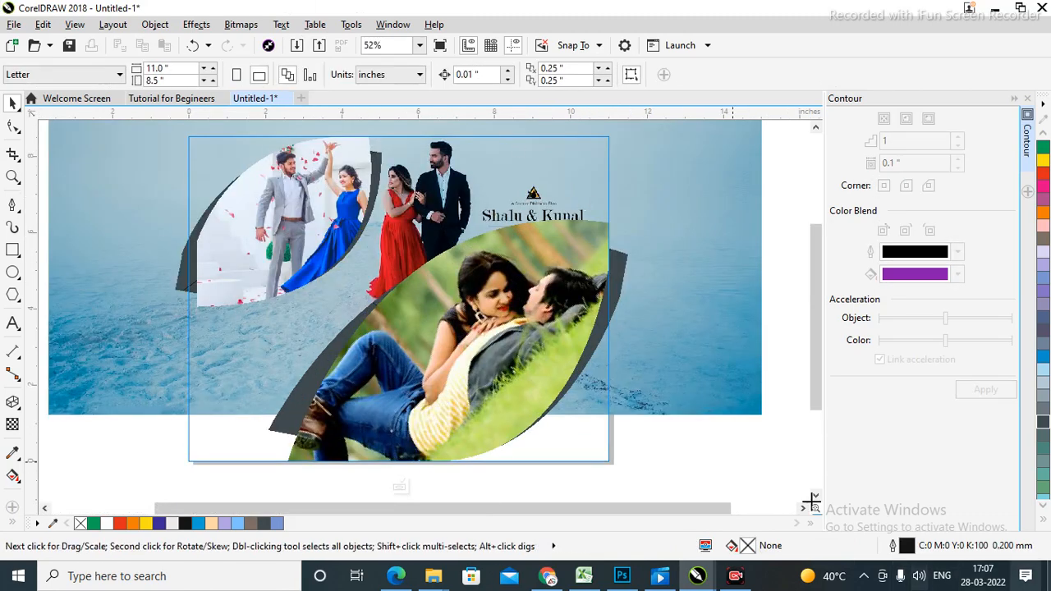
{"action": "scroll", "coordinate": [663, 261], "scroll_direction": "down", "scroll_amount": 1}
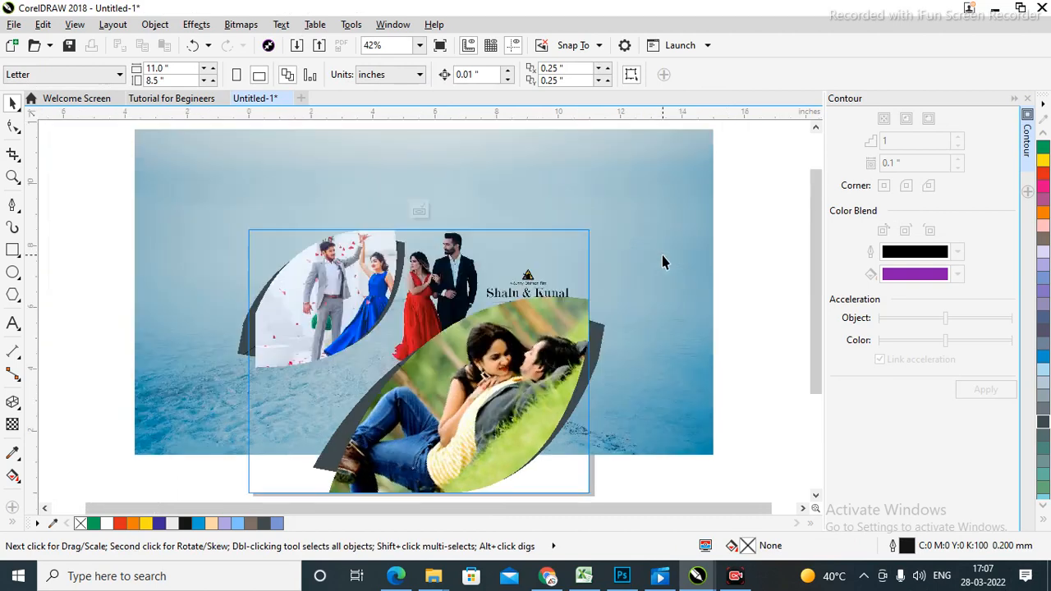
{"action": "left_click", "coordinate": [662, 257]}
{"action": "left_click", "coordinate": [741, 230]}
{"action": "left_click", "coordinate": [611, 335]}
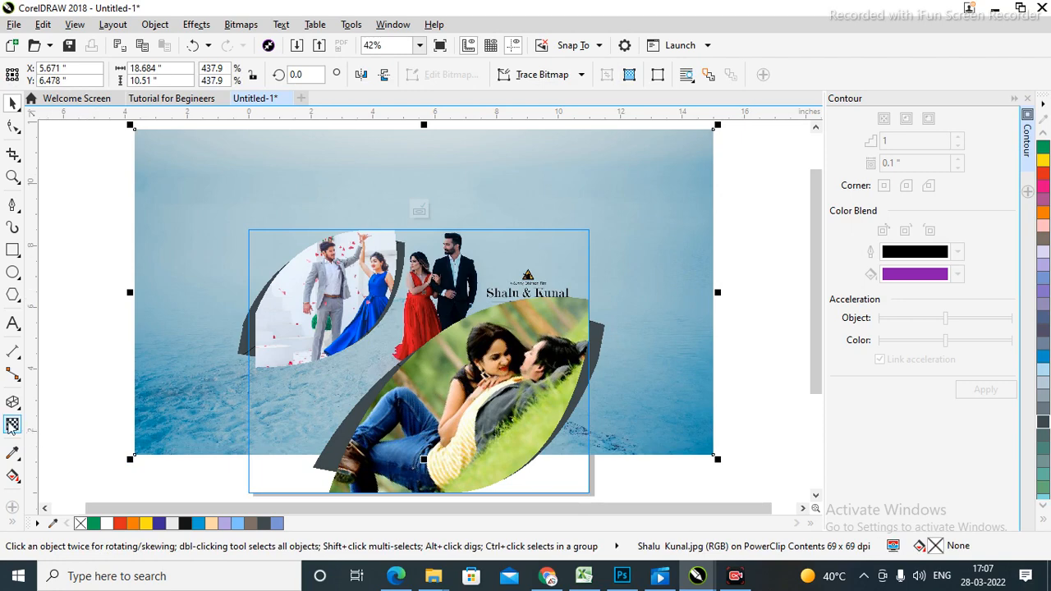
Give the background photo a uniform transparency of 76 and finish editing the frame contents.
{"action": "left_click", "coordinate": [755, 273]}
{"action": "left_click", "coordinate": [654, 275]}
{"action": "left_click", "coordinate": [12, 425]}
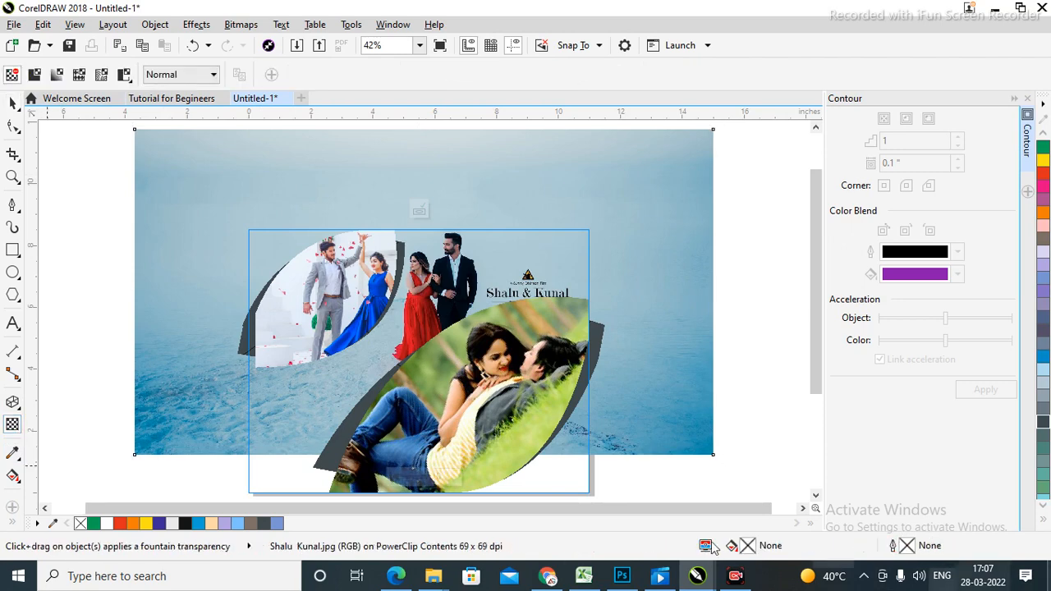
{"action": "left_click", "coordinate": [34, 74]}
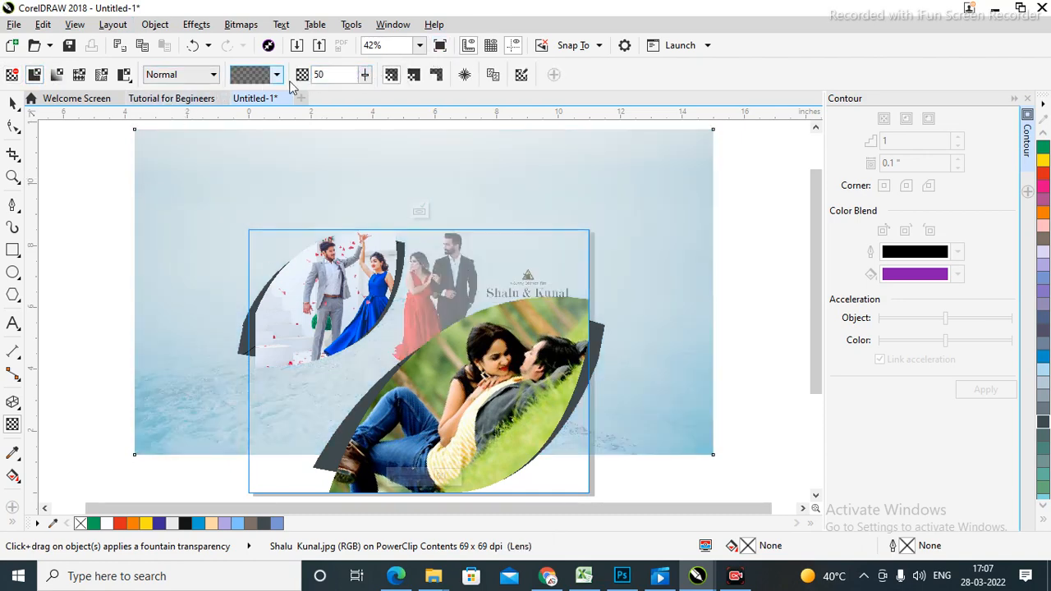
{"action": "left_click", "coordinate": [365, 75]}
{"action": "left_click_drag", "start_coordinate": [366, 94], "coordinate": [388, 100]}
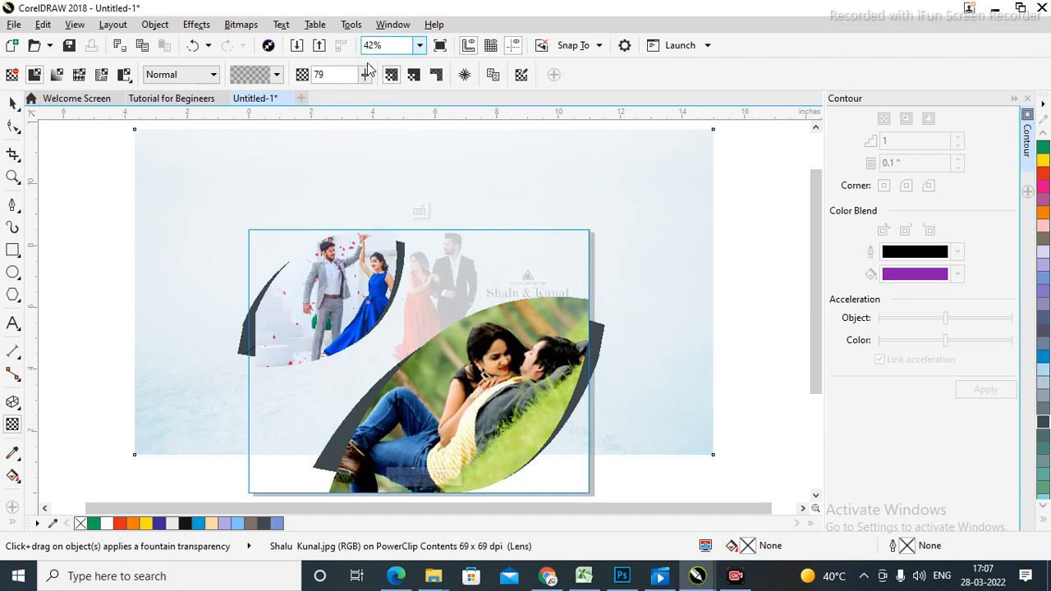
{"action": "left_click", "coordinate": [366, 75]}
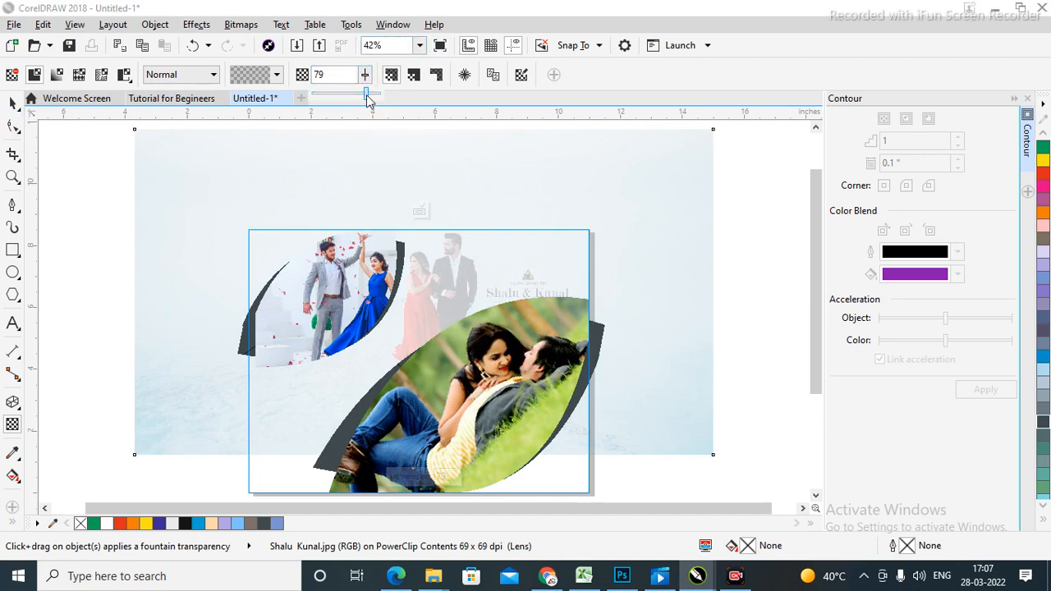
{"action": "left_click", "coordinate": [13, 103]}
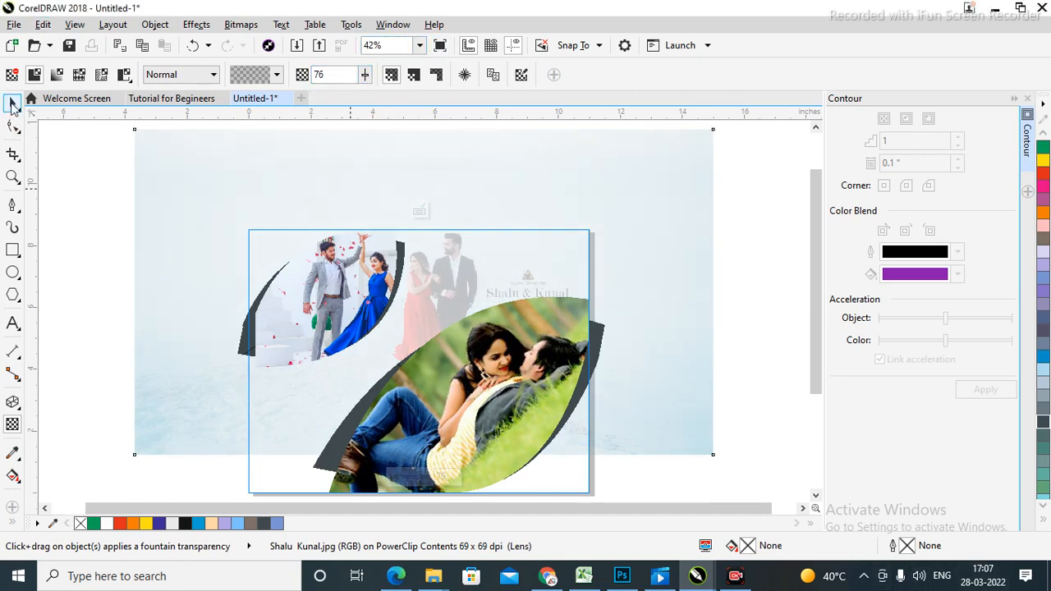
{"action": "left_click", "coordinate": [764, 363], "text": "ctrl"}
{"action": "left_click", "coordinate": [764, 360]}
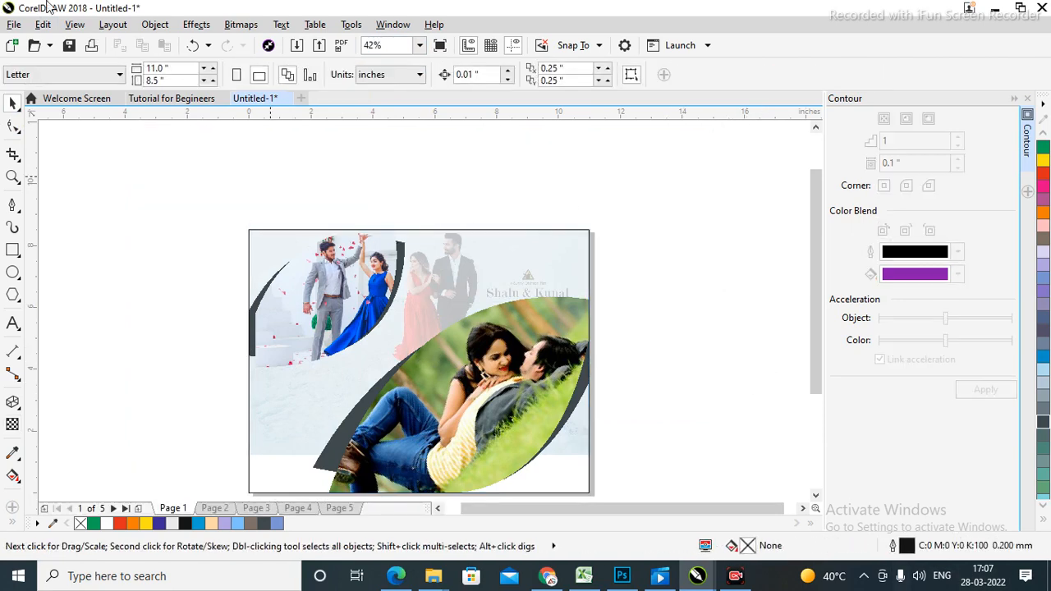
Fill the page frame rectangle with warm grey C:0 M:20 Y:20 K:60.
{"action": "key", "text": "z"}
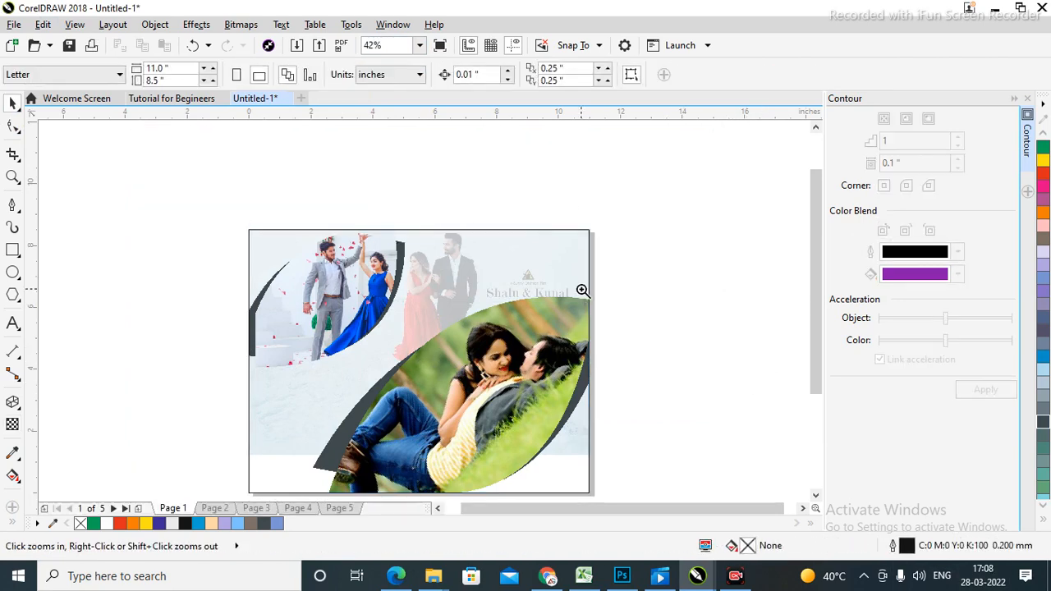
{"action": "left_click_drag", "start_coordinate": [231, 215], "coordinate": [611, 491]}
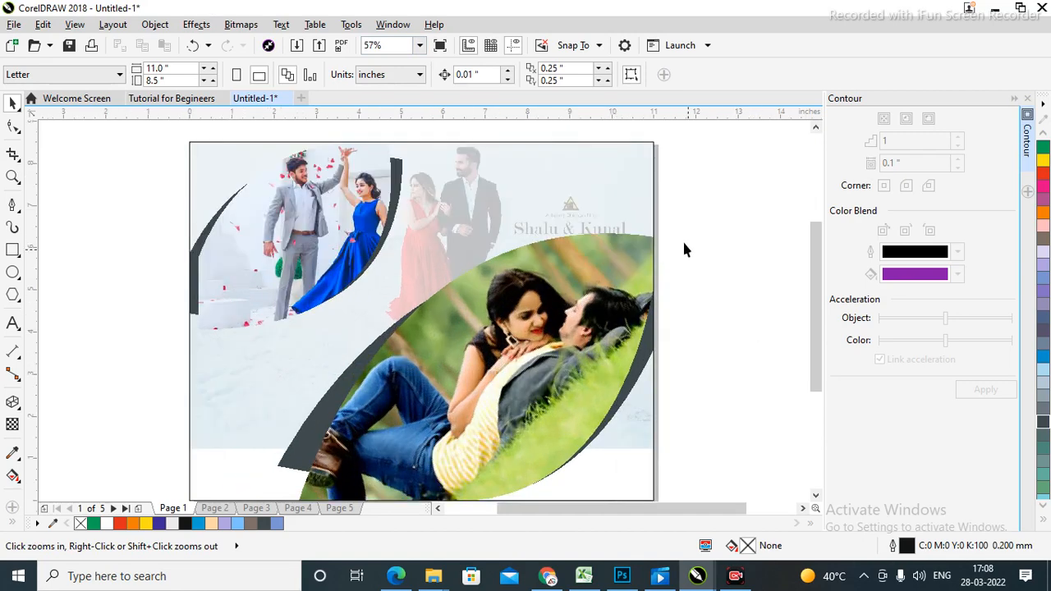
{"action": "left_click", "coordinate": [604, 201], "text": "ctrl"}
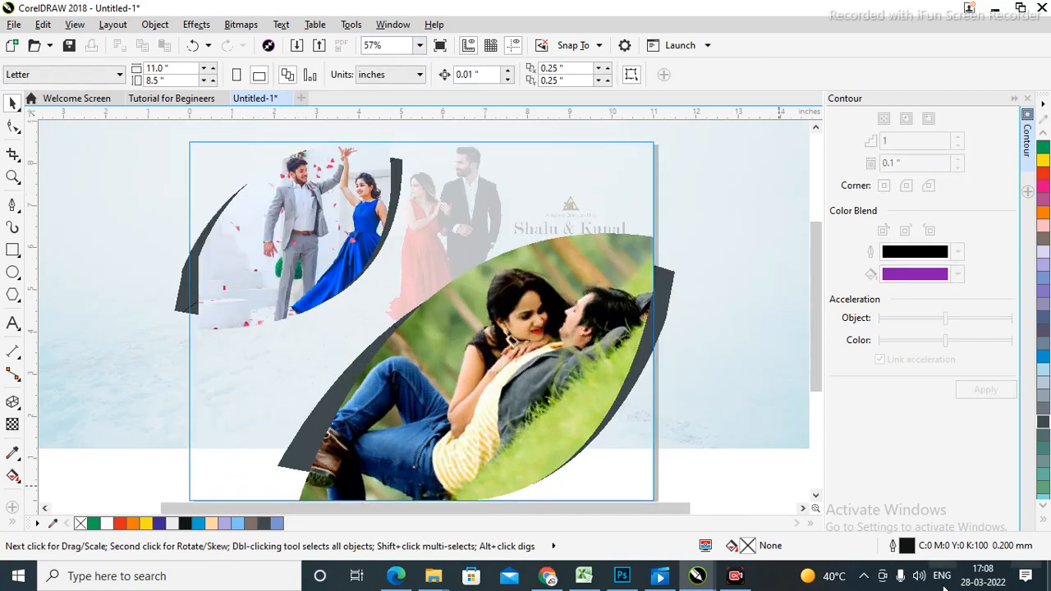
{"action": "left_click", "coordinate": [711, 465], "text": "ctrl"}
{"action": "key", "text": "F4"}
{"action": "left_click", "coordinate": [734, 329]}
{"action": "left_click", "coordinate": [625, 493]}
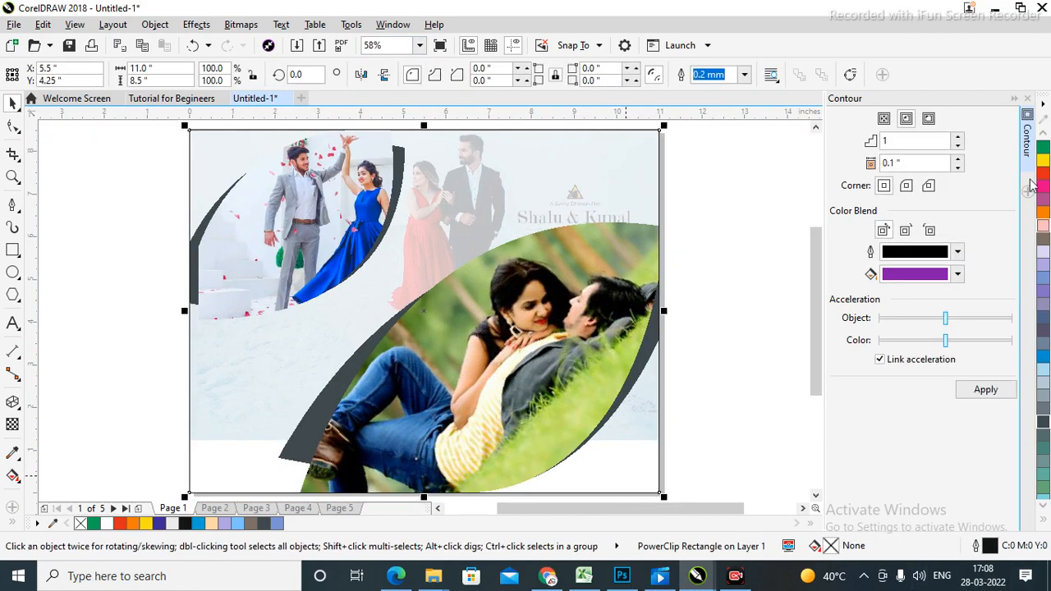
{"action": "left_click", "coordinate": [1042, 244]}
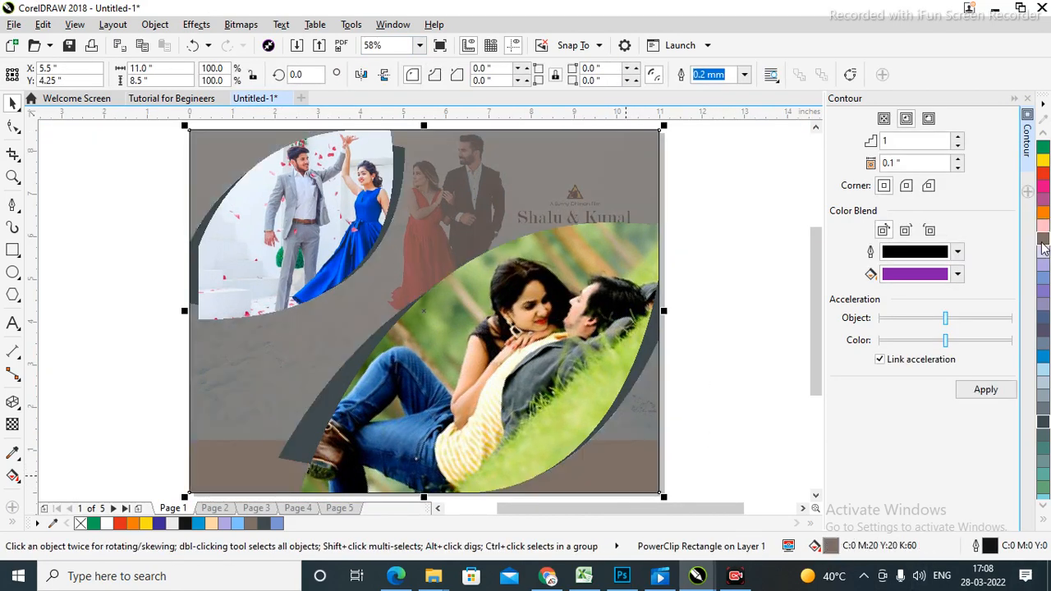
{"action": "left_click", "coordinate": [760, 351]}
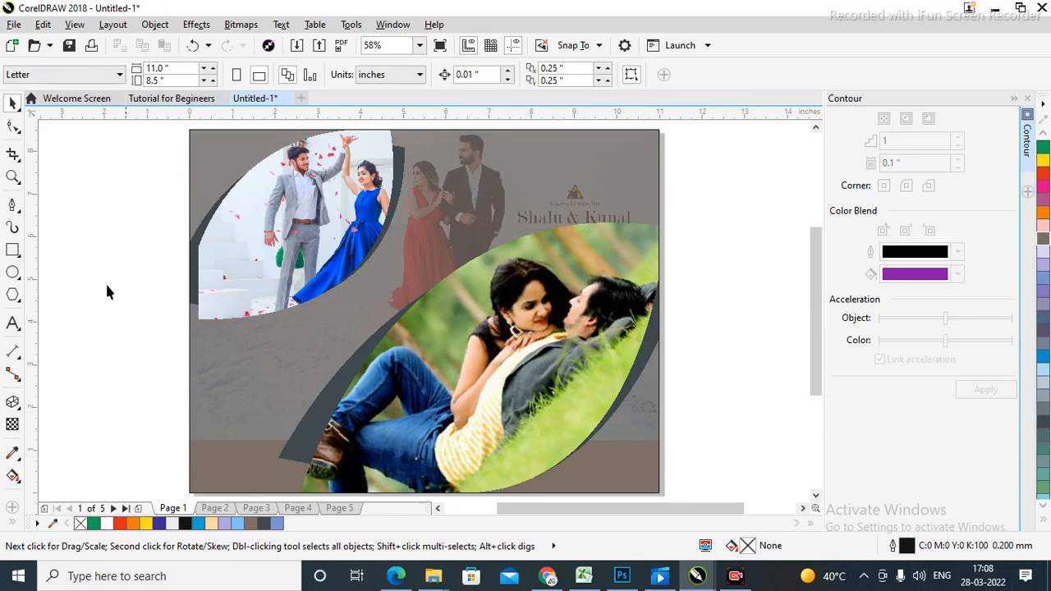
Draw a circle about 2.577 inches across at the page's lower left.
{"action": "left_click", "coordinate": [12, 272]}
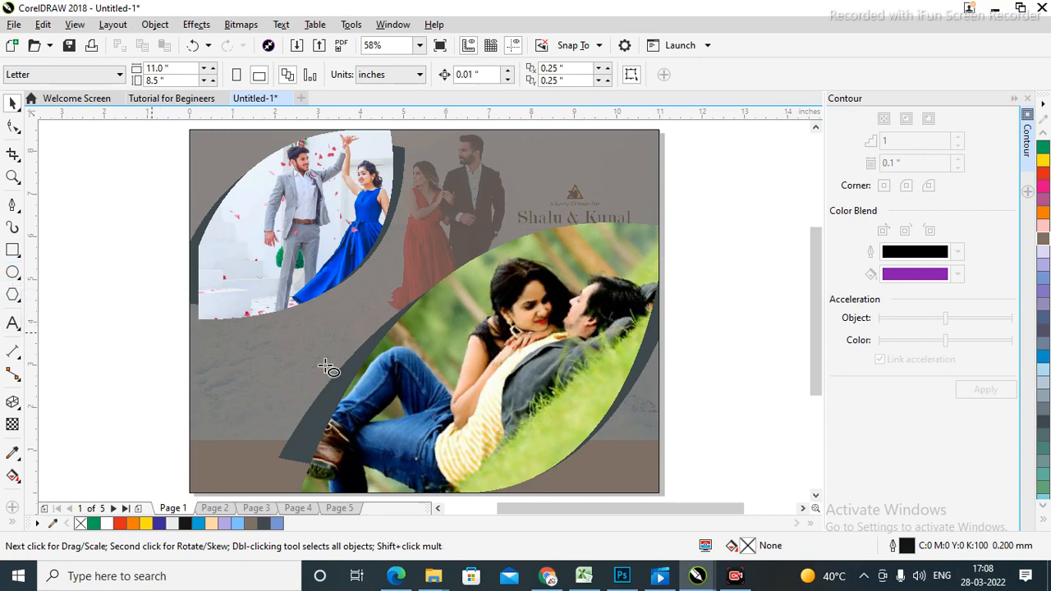
{"action": "left_click_drag", "start_coordinate": [207, 335], "coordinate": [321, 448]}
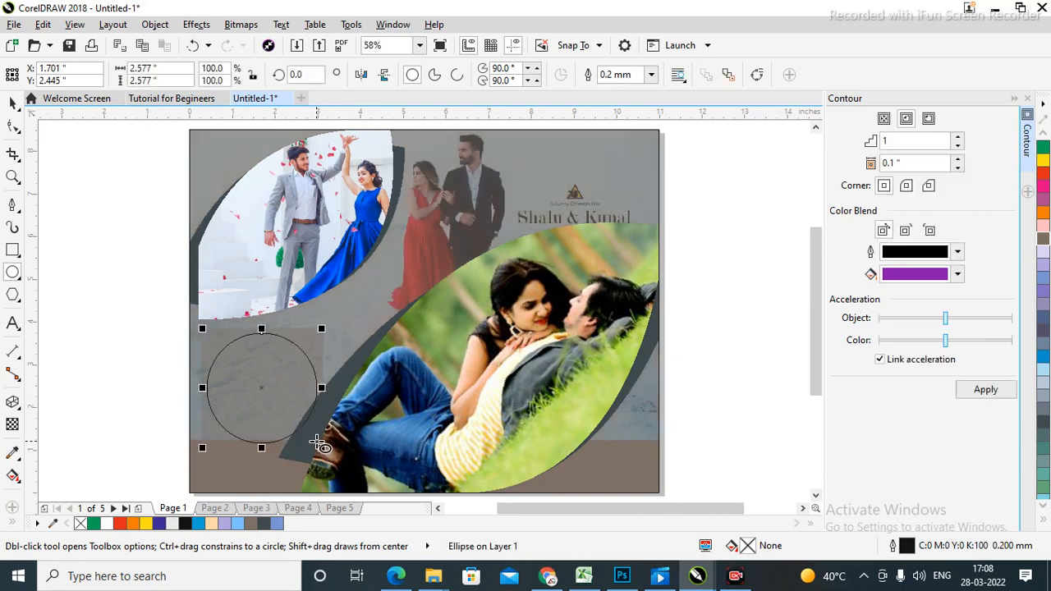
{"action": "key", "text": "space"}
{"action": "left_click", "coordinate": [110, 258]}
{"action": "left_click", "coordinate": [272, 384]}
{"action": "right_click", "coordinate": [271, 383]}
{"action": "left_click_drag", "start_coordinate": [271, 390], "coordinate": [260, 381]}
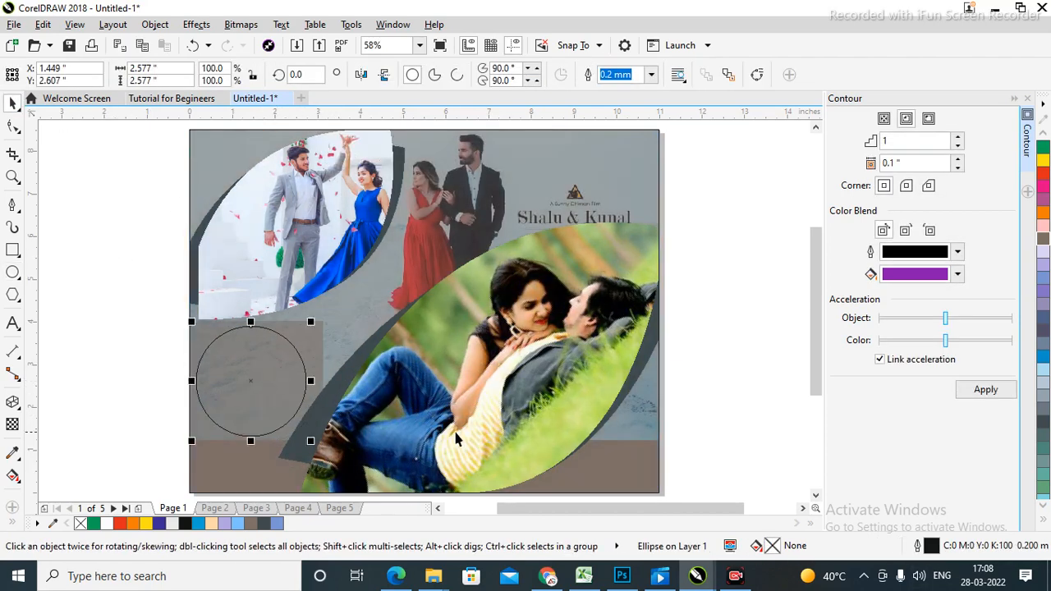
{"action": "left_click", "coordinate": [739, 359]}
Fill the circle solid black (C:100 M:100 Y:100 K:100).
{"action": "left_click", "coordinate": [263, 414]}
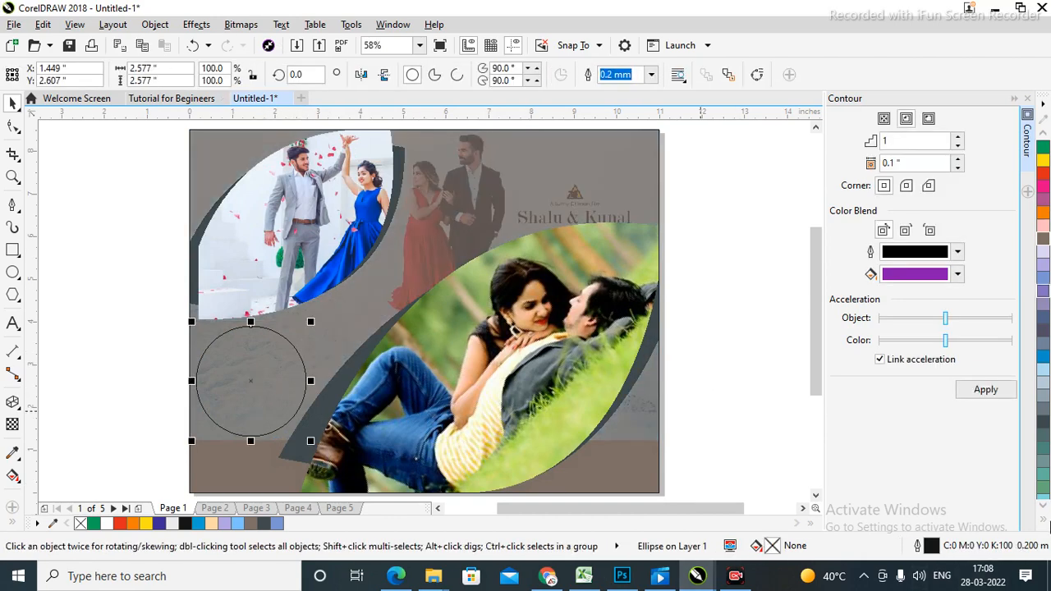
{"action": "left_click", "coordinate": [1043, 521]}
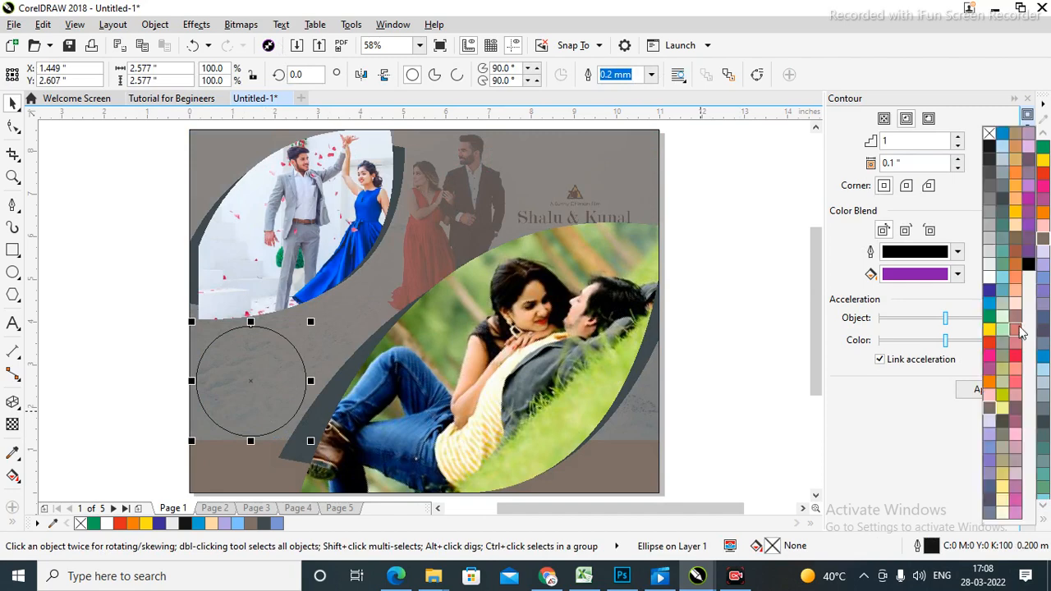
{"action": "left_click", "coordinate": [1027, 260]}
{"action": "left_click", "coordinate": [750, 371]}
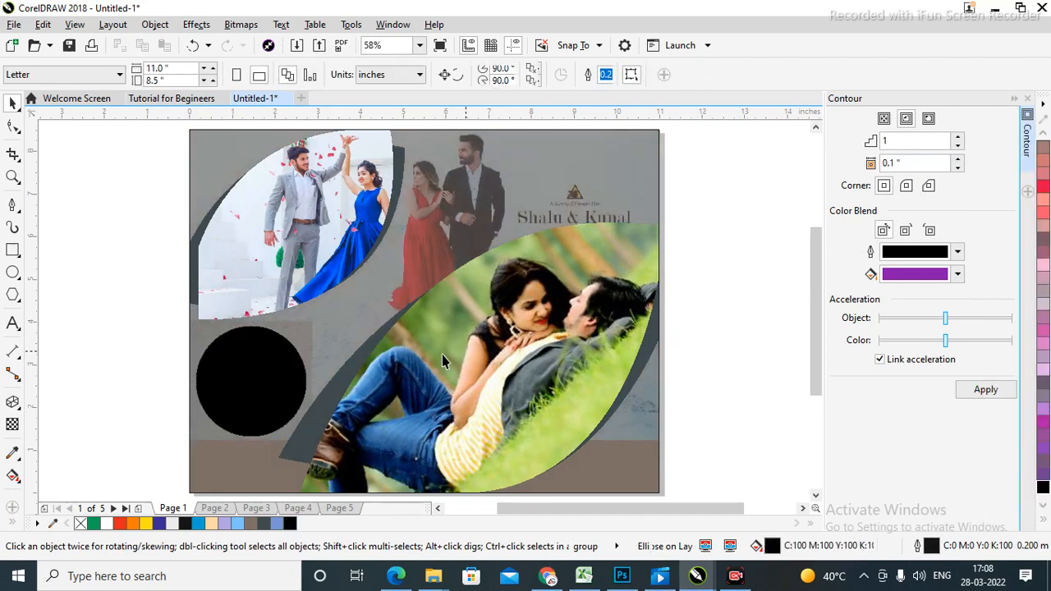
{"action": "left_click", "coordinate": [242, 378]}
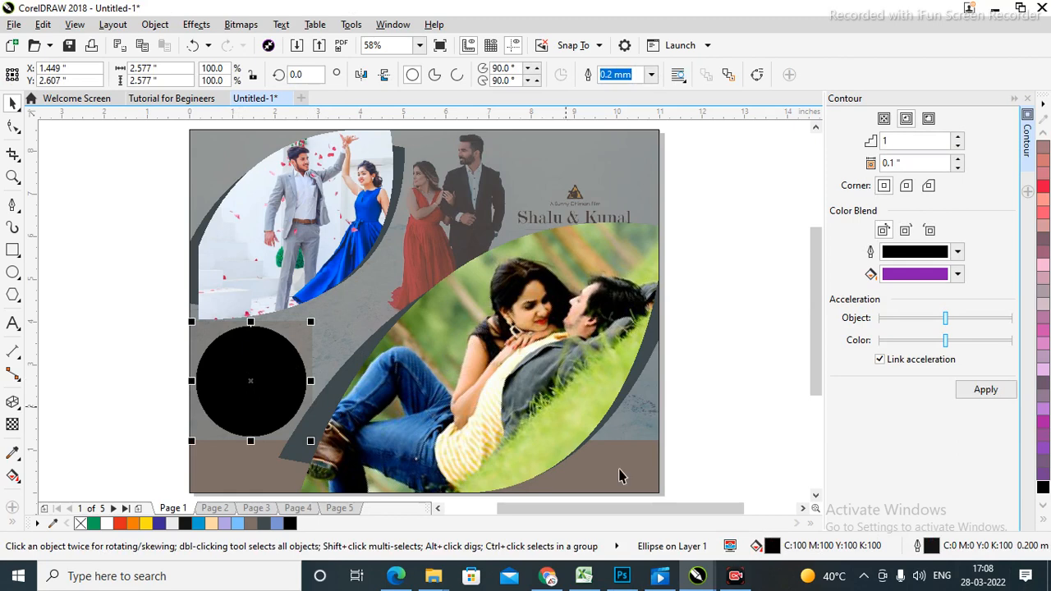
{"action": "left_click", "coordinate": [728, 350]}
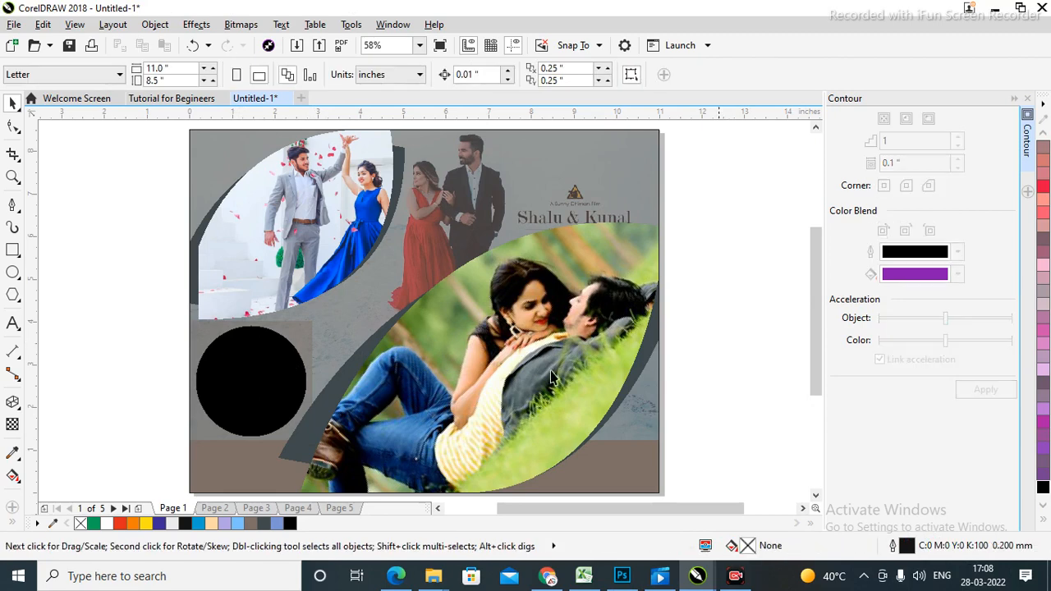
Add a one-step outside contour at 0.13-inch offset around the black circle.
{"action": "left_click", "coordinate": [249, 391]}
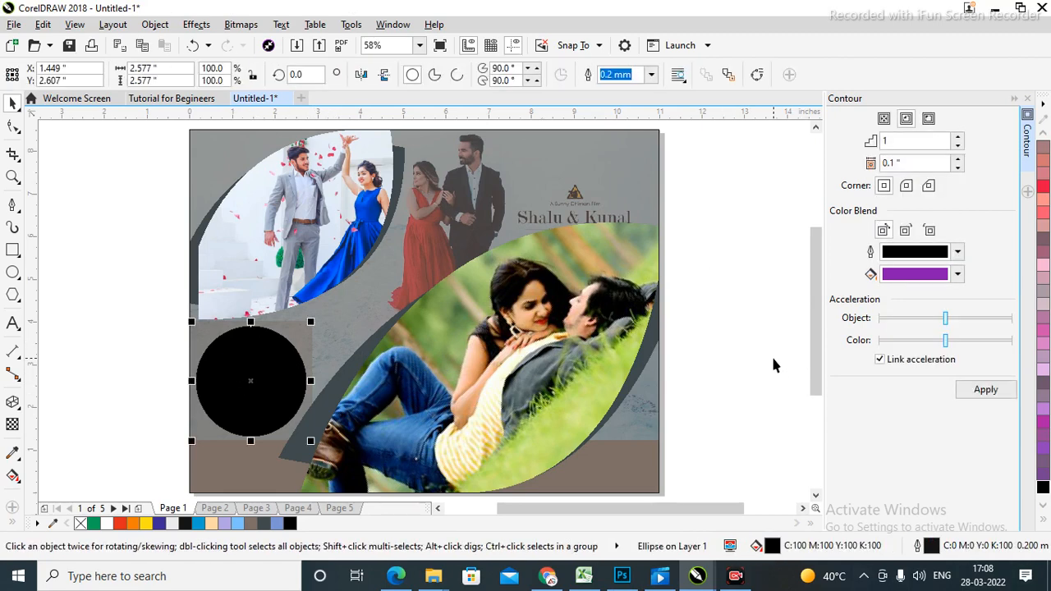
{"action": "left_click", "coordinate": [931, 119]}
{"action": "left_click", "coordinate": [985, 390]}
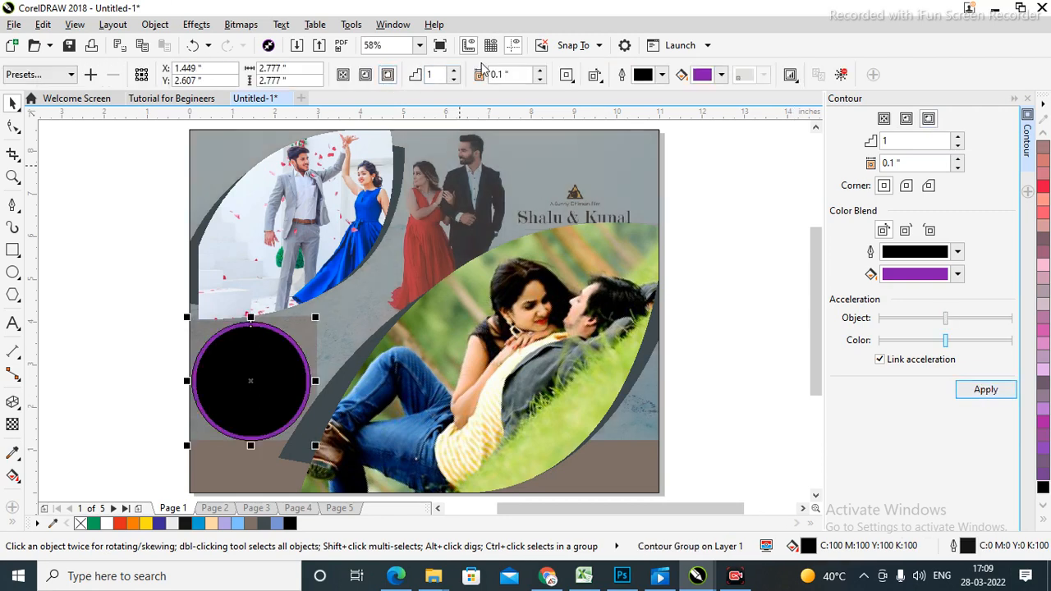
{"action": "left_click", "coordinate": [456, 71]}
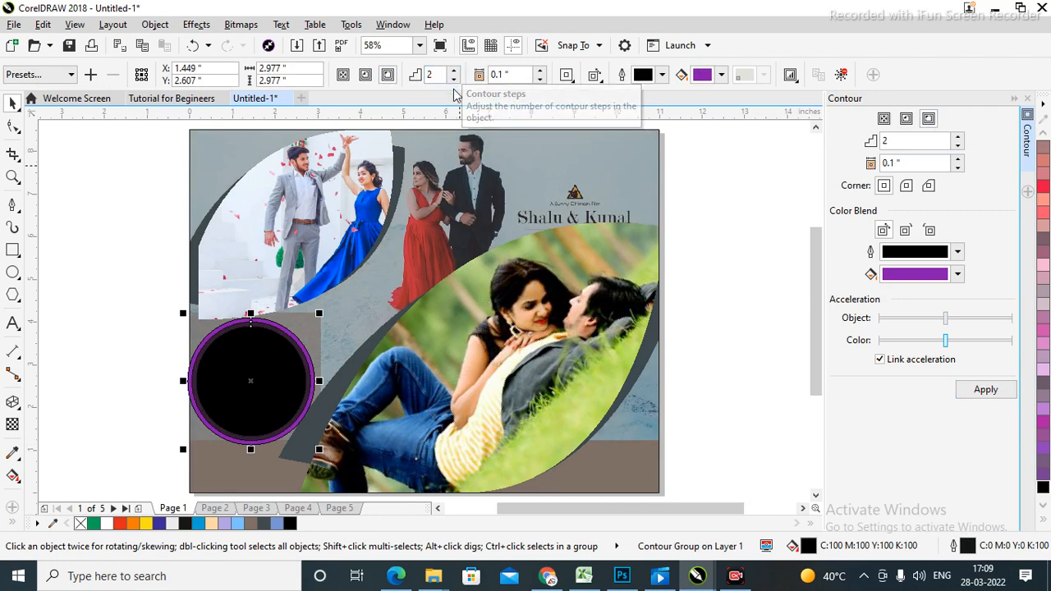
{"action": "left_click", "coordinate": [454, 80]}
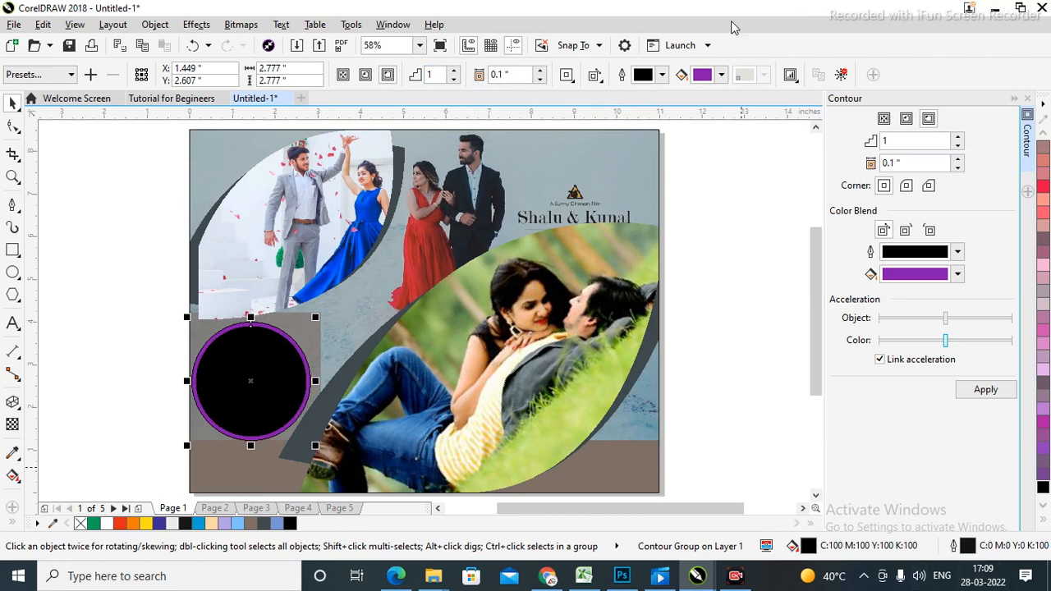
{"action": "left_click", "coordinate": [540, 71]}
{"action": "left_click", "coordinate": [540, 71]}
{"action": "left_click", "coordinate": [539, 70]}
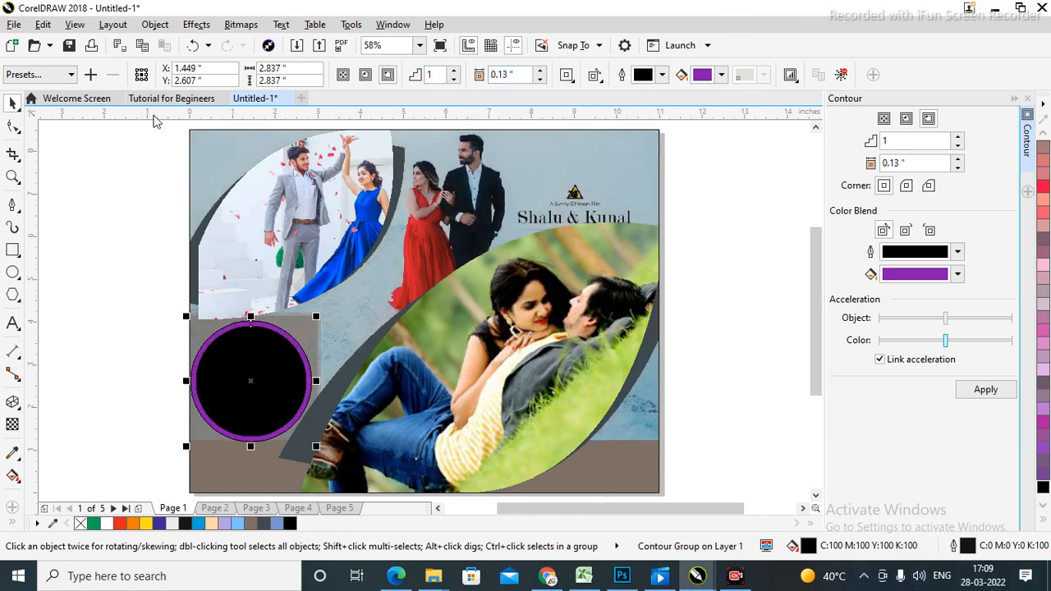
{"action": "left_click", "coordinate": [708, 353]}
{"action": "key", "text": "z"}
{"action": "left_click_drag", "start_coordinate": [158, 308], "coordinate": [394, 448]}
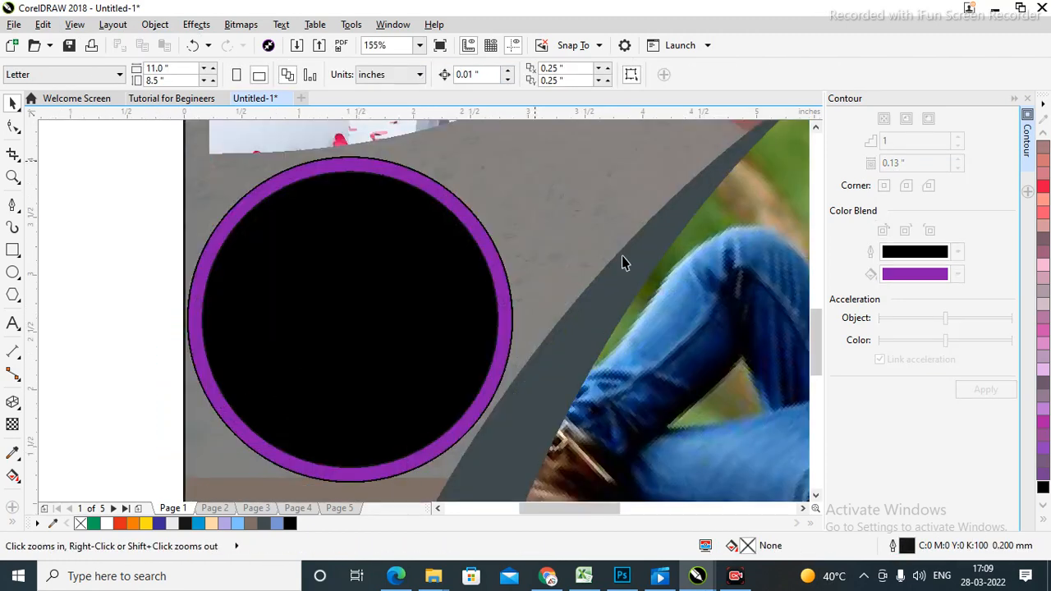
Break the contour group apart so the ring separates from the black circle.
{"action": "key", "text": "space"}
{"action": "left_click", "coordinate": [365, 288]}
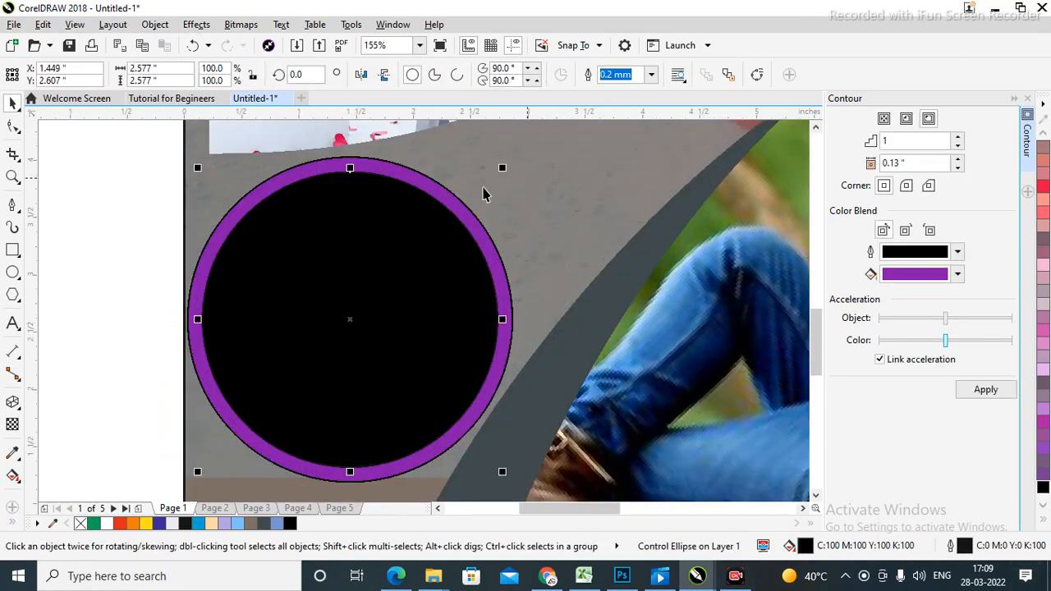
{"action": "left_click", "coordinate": [430, 218]}
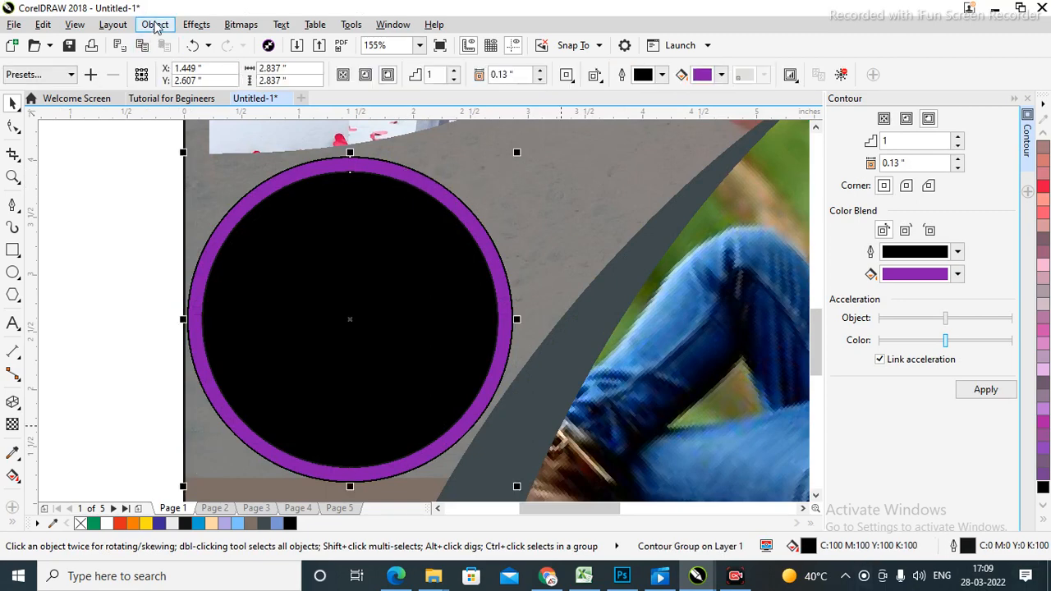
{"action": "left_click", "coordinate": [152, 25]}
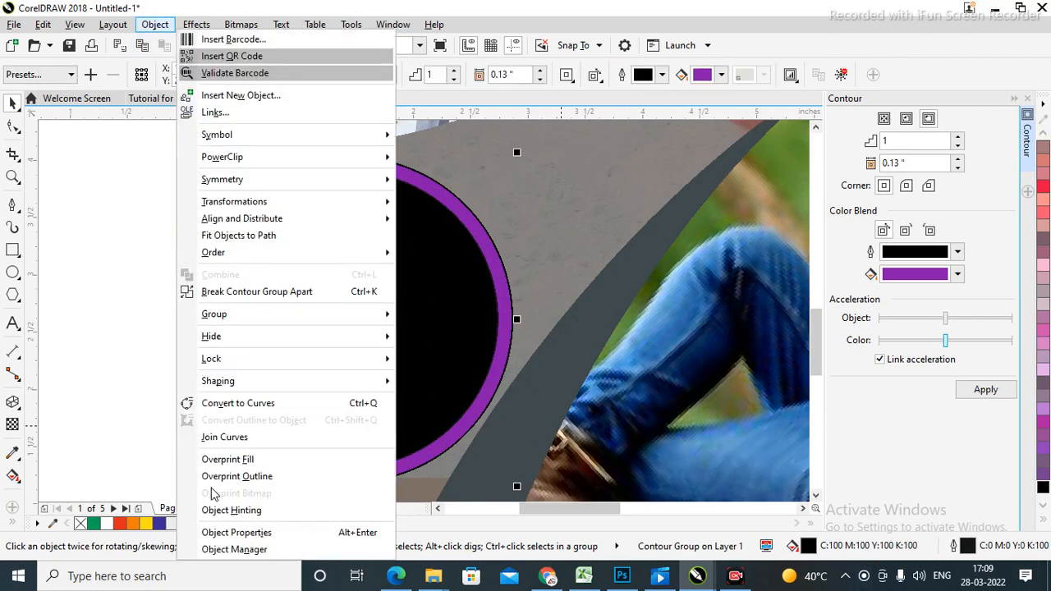
{"action": "left_click", "coordinate": [238, 291]}
Drag the black and purple circles aside to confirm they're separate, then undo each move.
{"action": "key", "text": "shift+F4"}
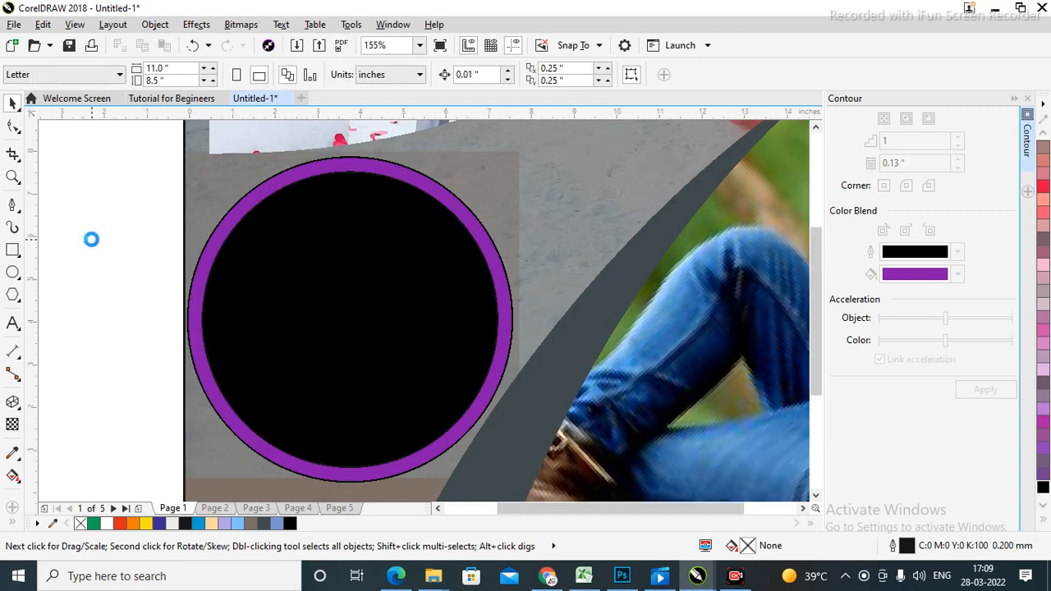
{"action": "key", "text": "z"}
{"action": "left_click_drag", "start_coordinate": [127, 305], "coordinate": [407, 474]}
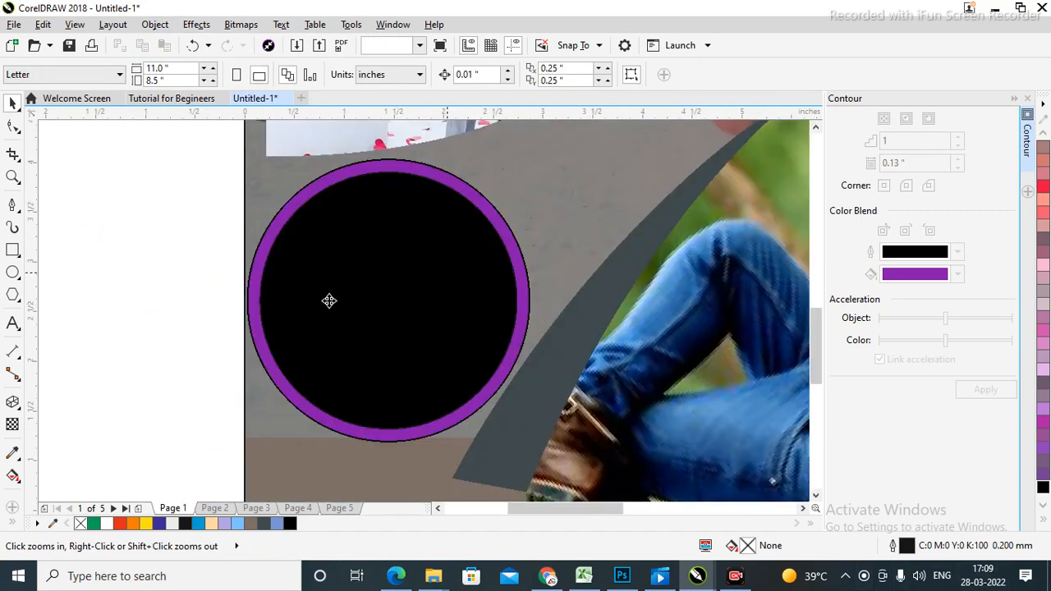
{"action": "left_click_drag", "start_coordinate": [329, 301], "coordinate": [89, 354]}
{"action": "key", "text": "ctrl+z"}
{"action": "left_click", "coordinate": [102, 194]}
{"action": "left_click_drag", "start_coordinate": [486, 214], "coordinate": [637, 216]}
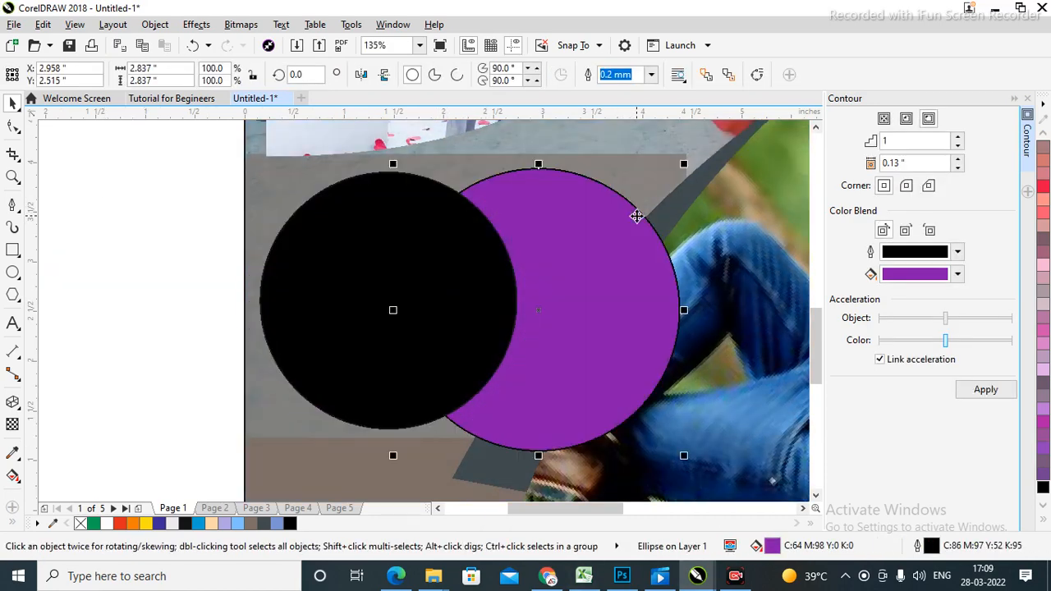
{"action": "key", "text": "ctrl+z"}
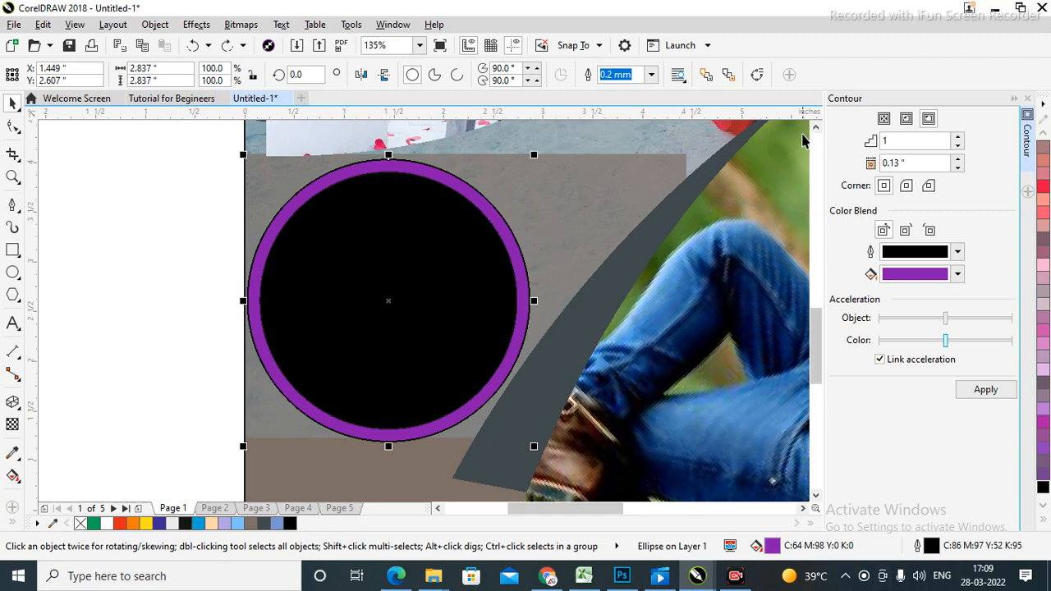
{"action": "left_click", "coordinate": [816, 128]}
{"action": "left_click", "coordinate": [138, 185]}
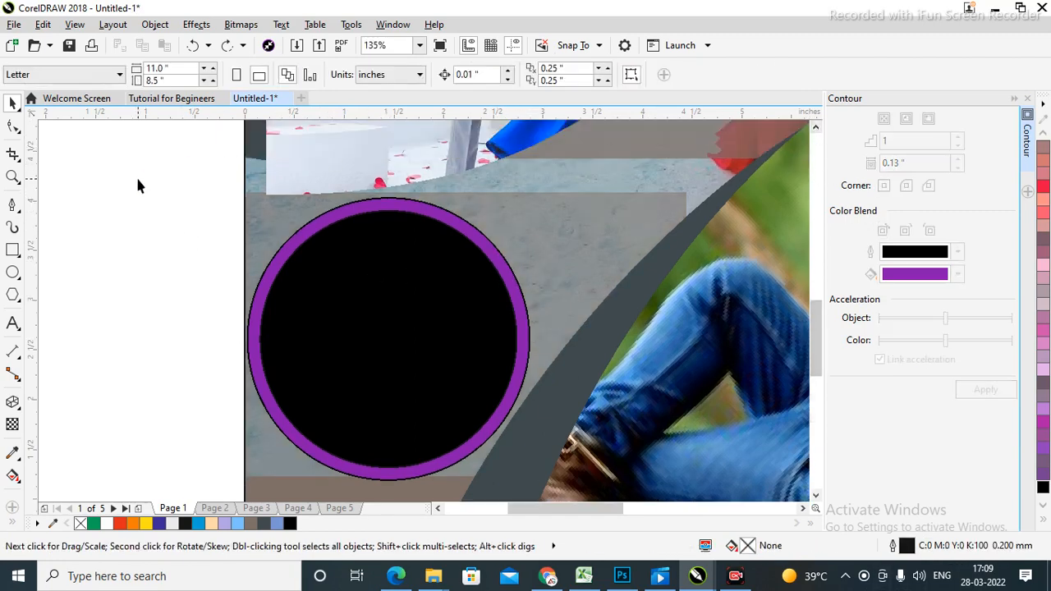
Draw a tall rectangle covering the left half of the circles.
{"action": "left_click", "coordinate": [13, 249]}
{"action": "left_click_drag", "start_coordinate": [161, 135], "coordinate": [401, 469]}
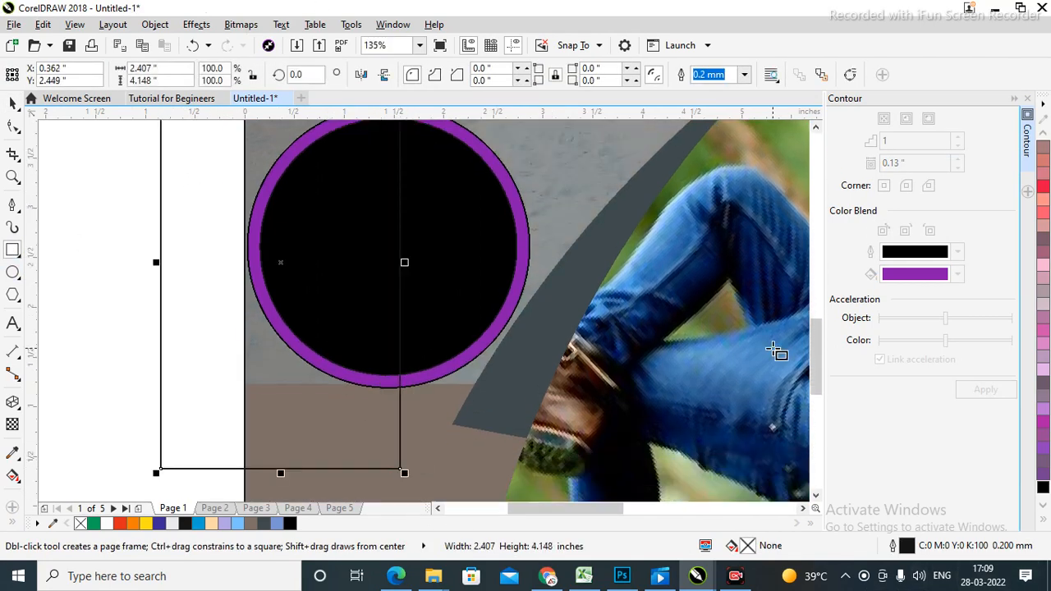
{"action": "key", "text": "F4"}
{"action": "key", "text": "z"}
{"action": "left_click_drag", "start_coordinate": [93, 300], "coordinate": [436, 490]}
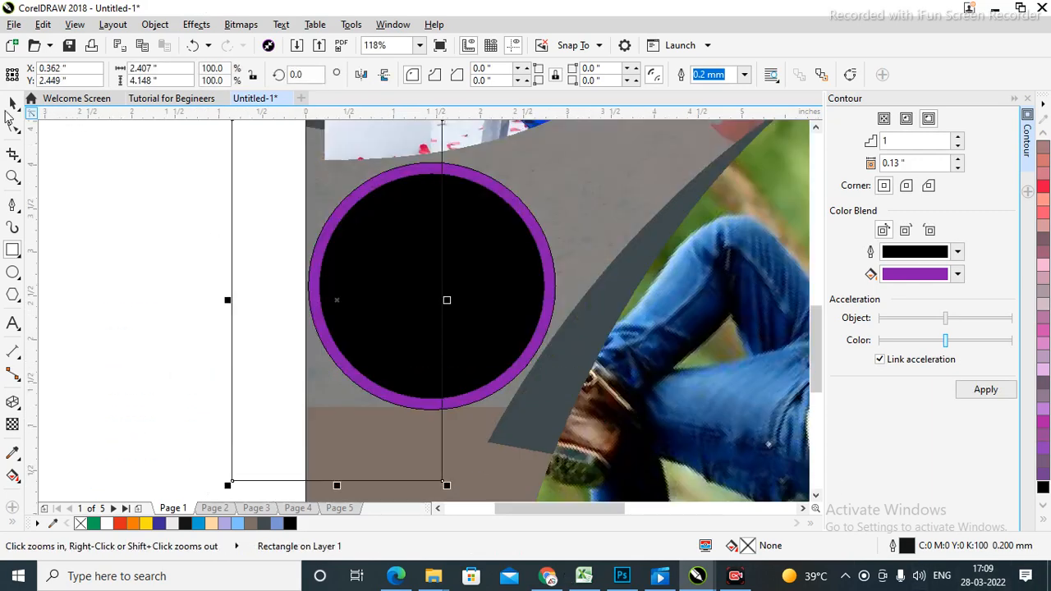
Trim away the purple ring's left half using the rectangle.
{"action": "left_click", "coordinate": [13, 102]}
{"action": "left_click", "coordinate": [139, 246]}
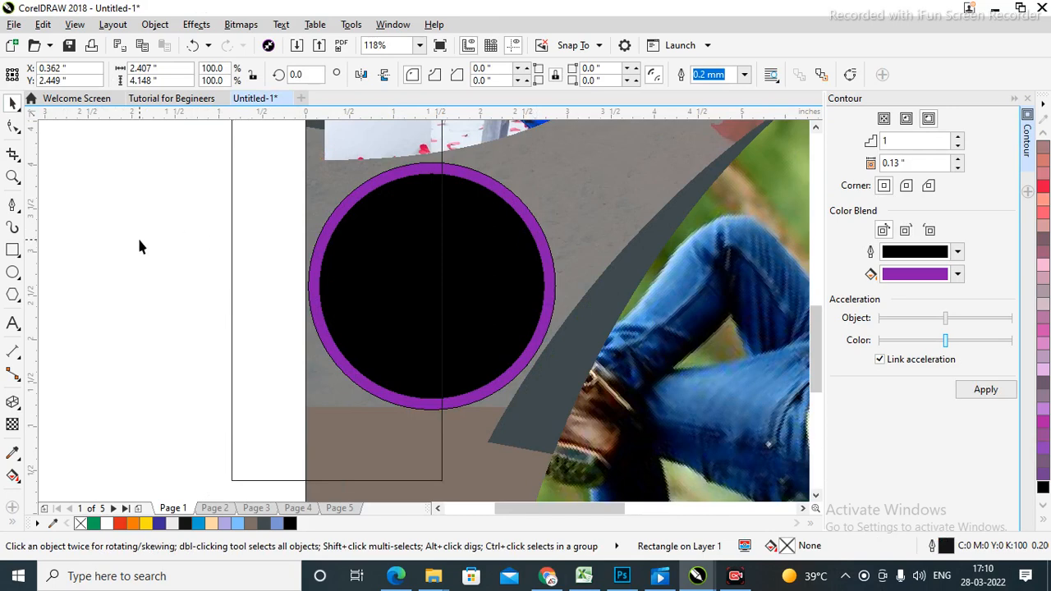
{"action": "left_click", "coordinate": [258, 303]}
{"action": "left_click", "coordinate": [541, 238], "text": "shift"}
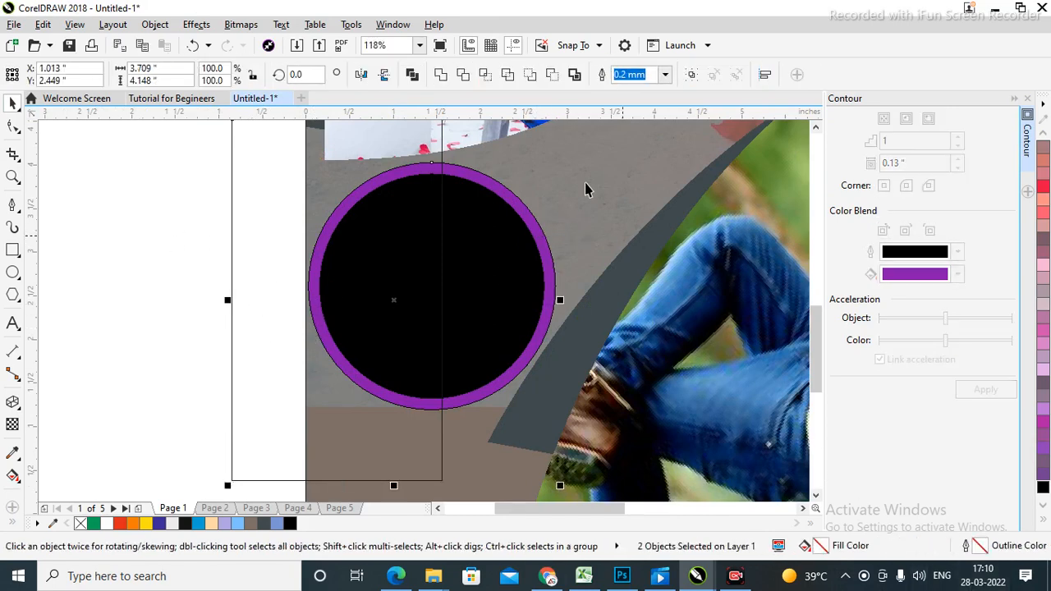
{"action": "left_click", "coordinate": [463, 76]}
{"action": "left_click", "coordinate": [103, 257]}
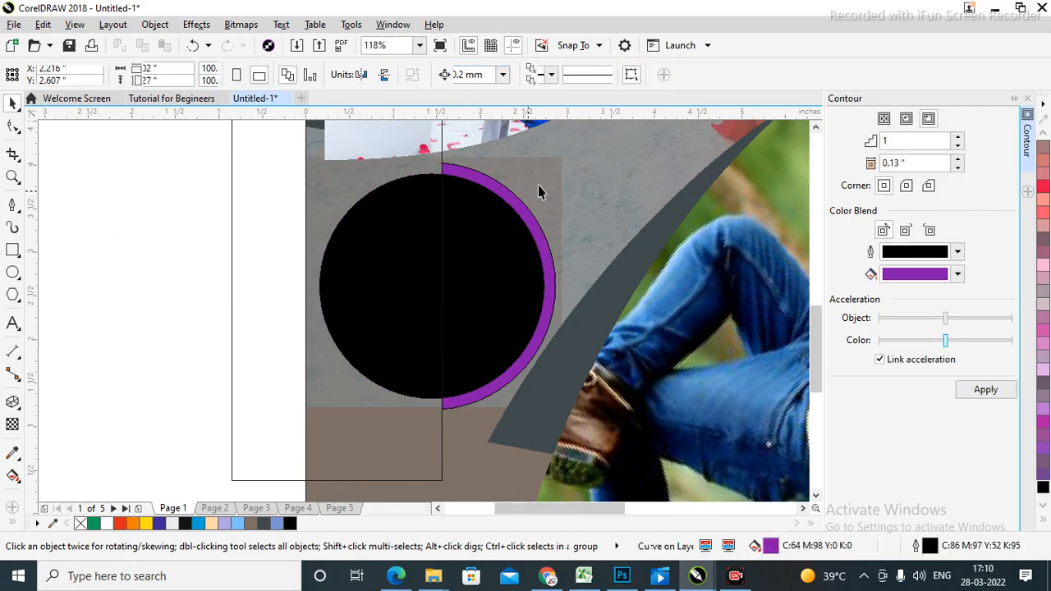
{"action": "left_click", "coordinate": [541, 180]}
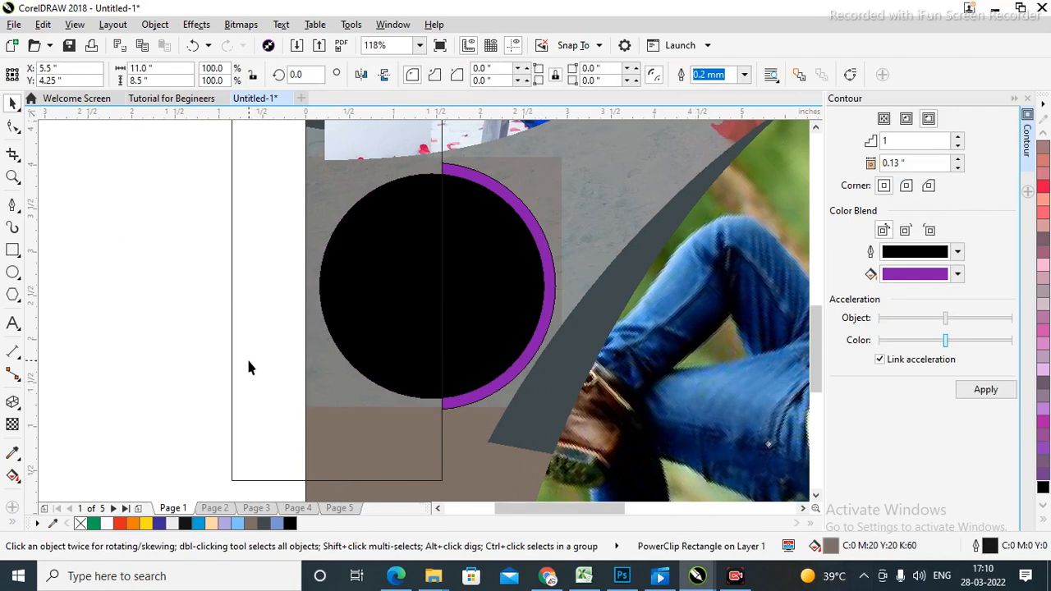
{"action": "key", "text": "Escape"}
{"action": "key", "text": "shift+F4"}
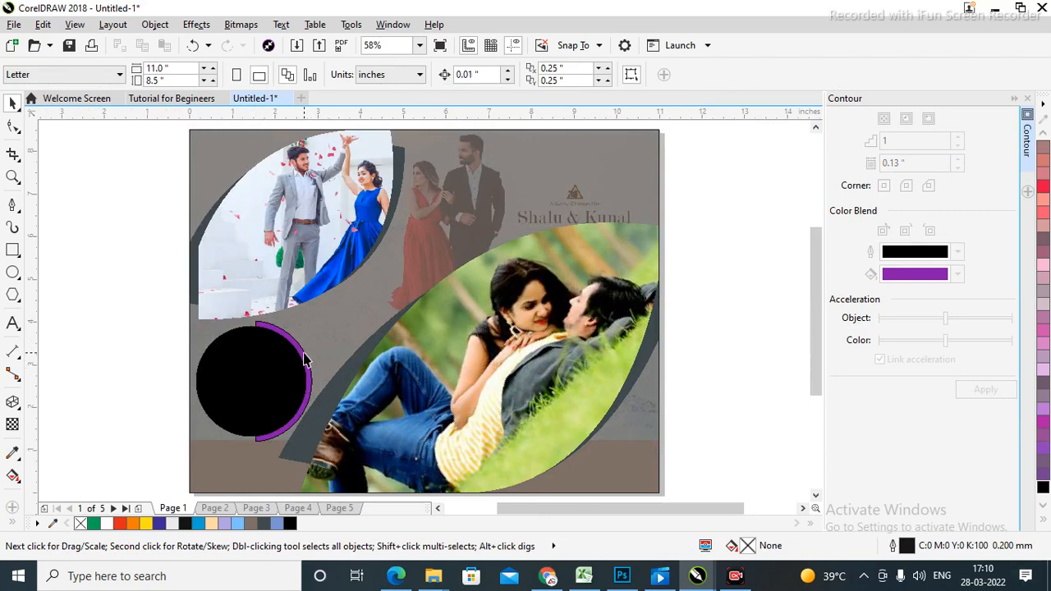
Colour the trimmed crescent white (C:0 M:0 Y:0 K:0).
{"action": "left_click", "coordinate": [254, 382]}
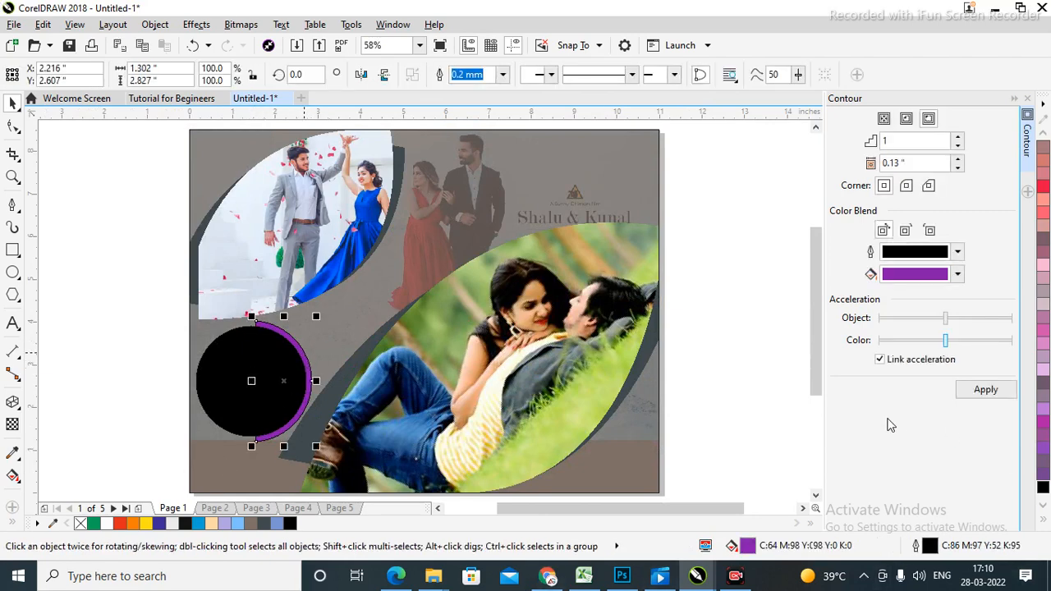
{"action": "left_click", "coordinate": [1045, 522]}
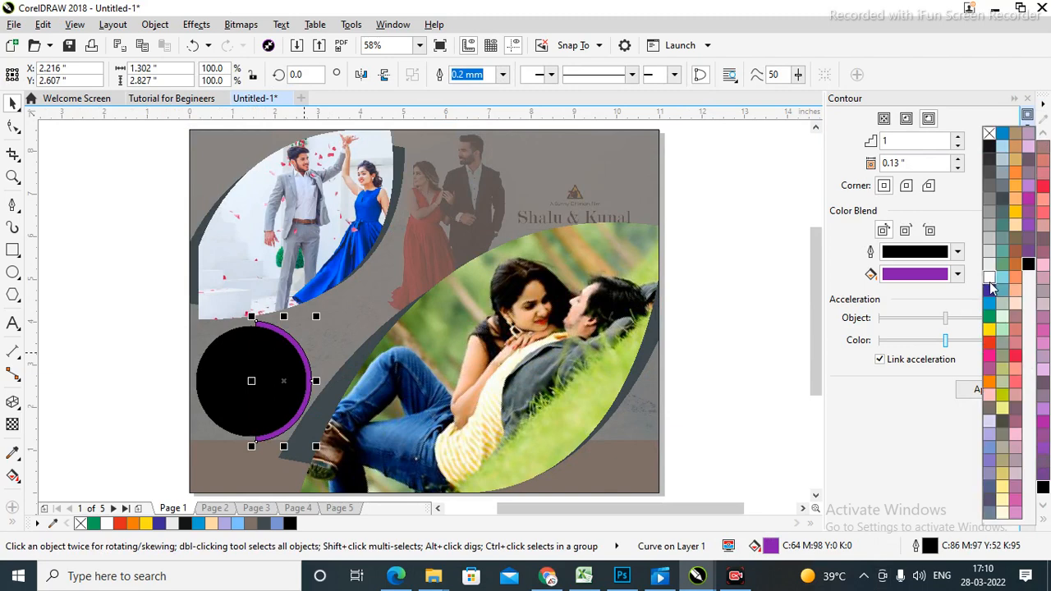
{"action": "right_click", "coordinate": [993, 287]}
{"action": "left_click", "coordinate": [102, 300]}
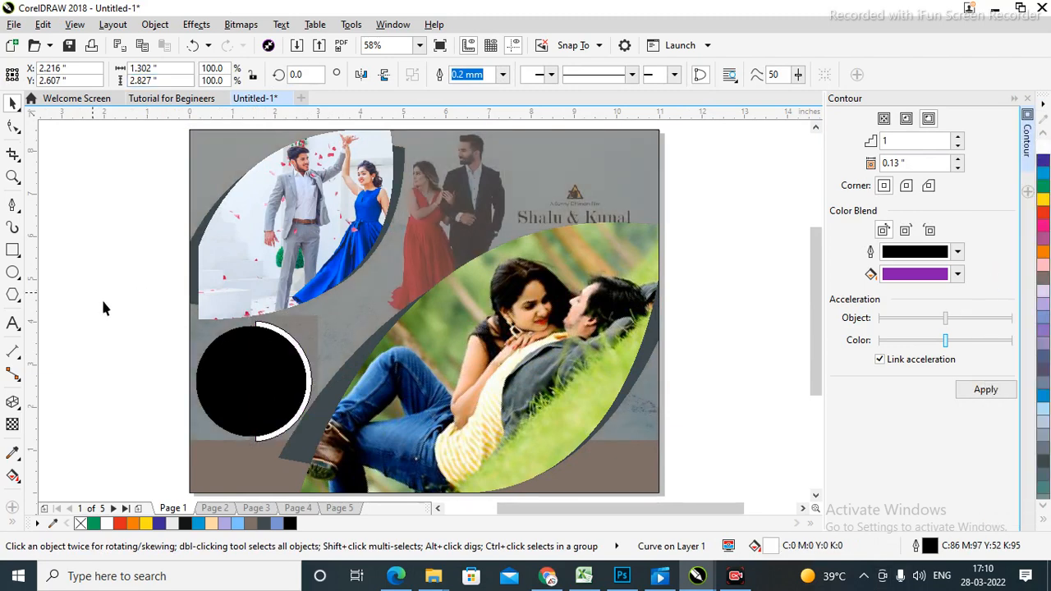
{"action": "left_click", "coordinate": [247, 384]}
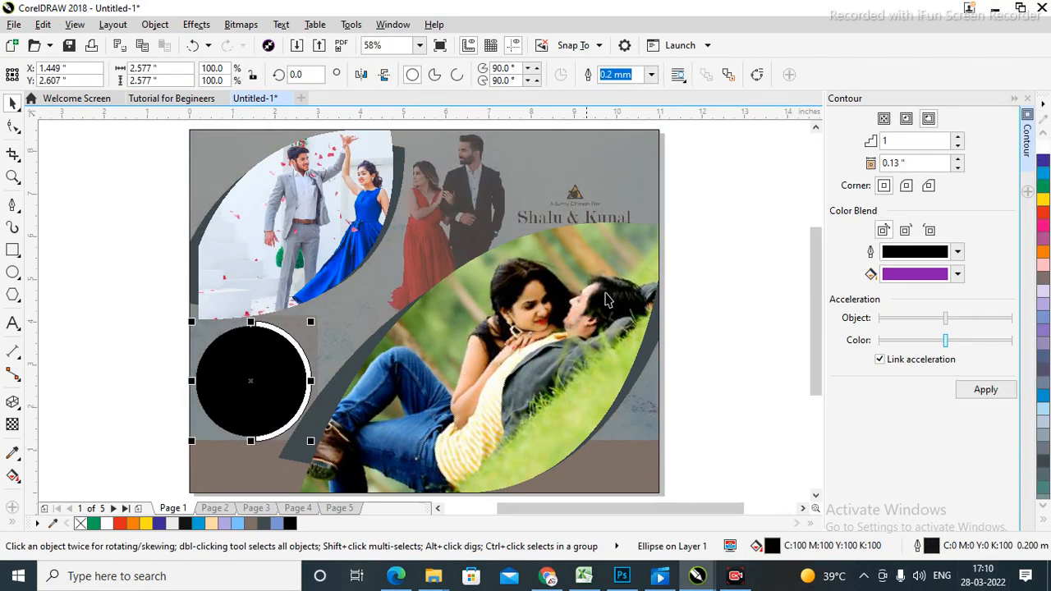
{"action": "right_click", "coordinate": [711, 277]}
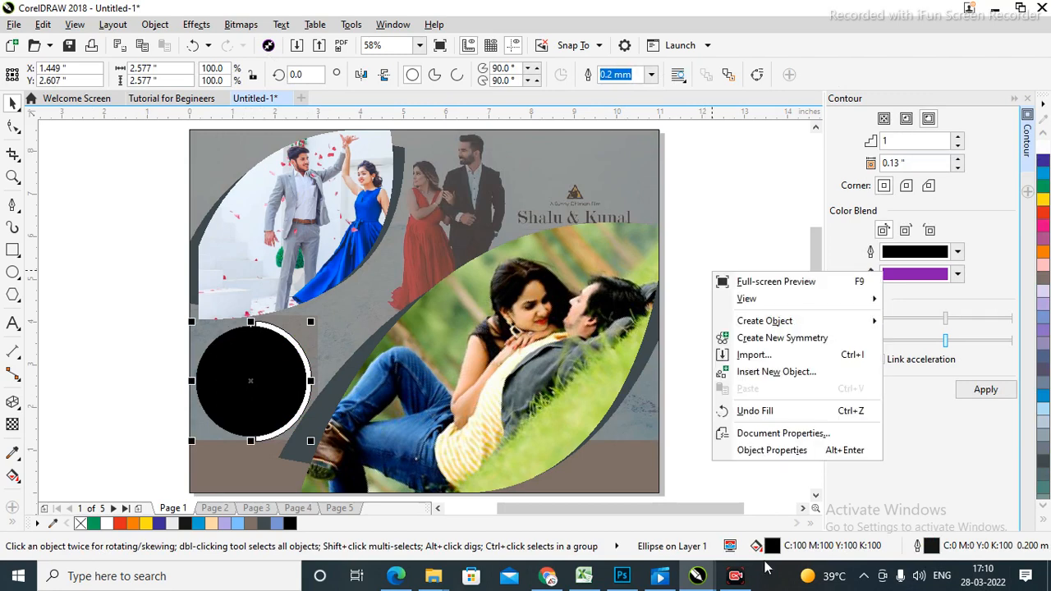
Import KPIX5865.jpg and place it beside the black circle.
{"action": "left_click", "coordinate": [761, 359]}
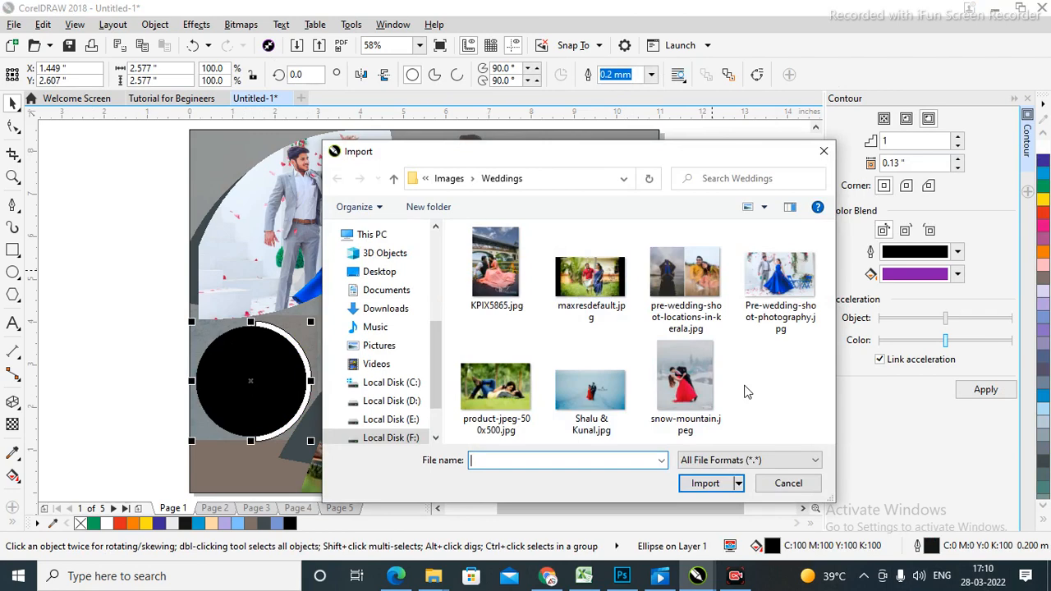
{"action": "left_click", "coordinate": [496, 271]}
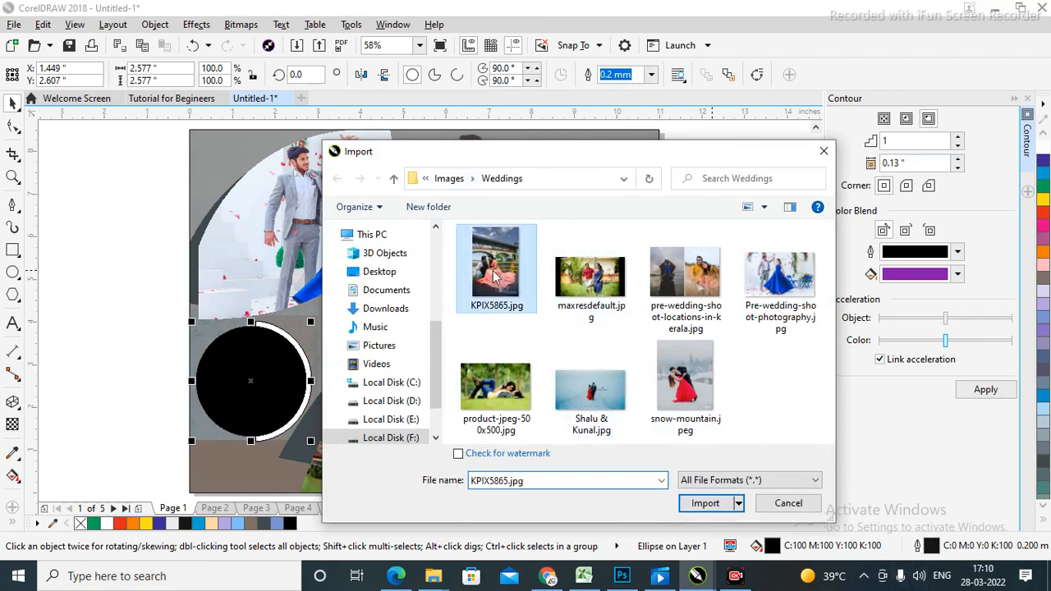
{"action": "left_click", "coordinate": [704, 503]}
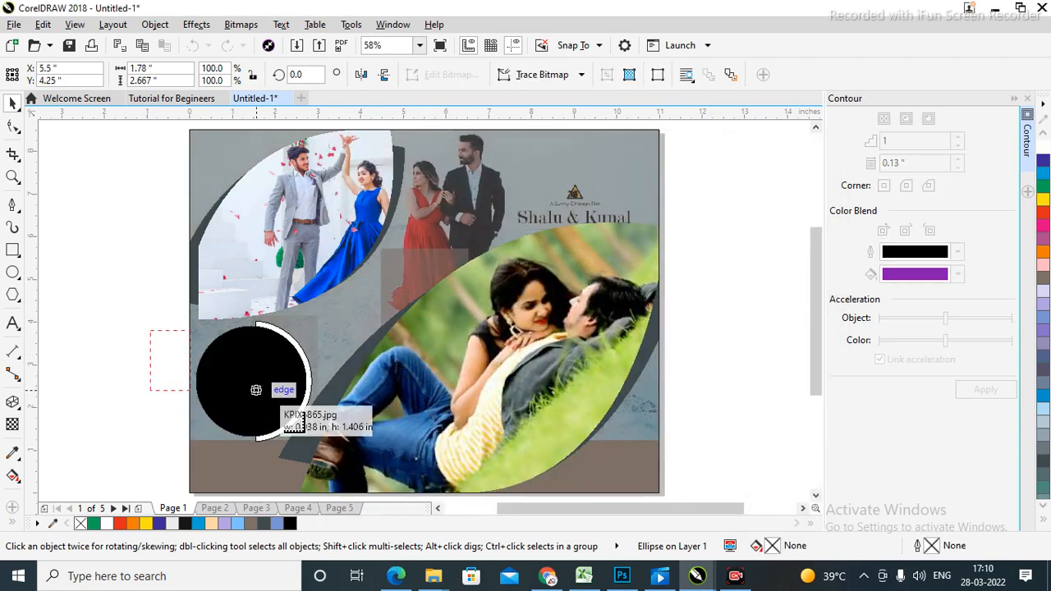
{"action": "left_click_drag", "start_coordinate": [145, 326], "coordinate": [211, 419]}
{"action": "key", "text": "F2"}
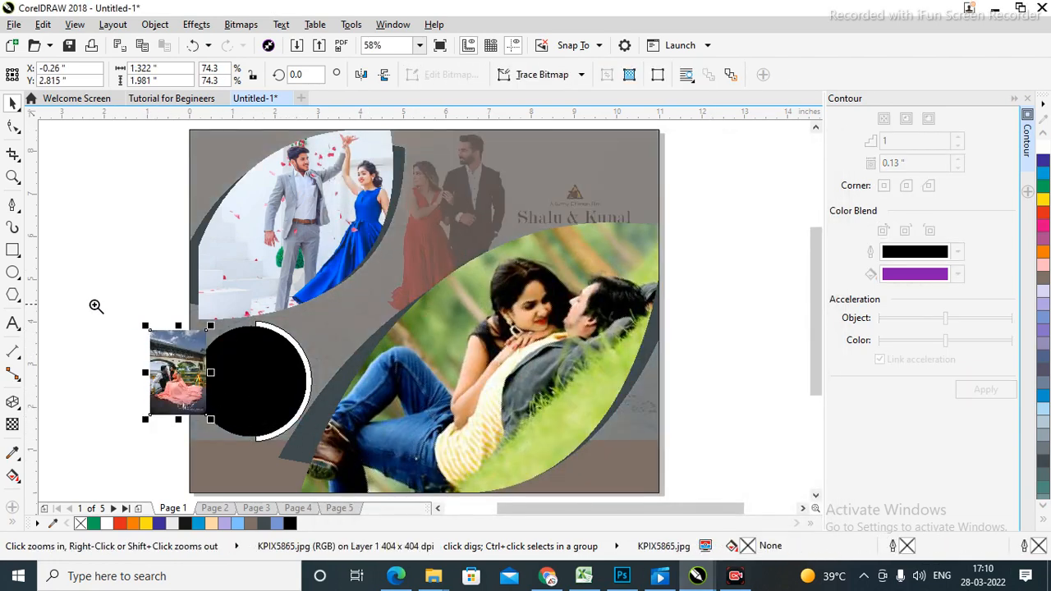
{"action": "left_click_drag", "start_coordinate": [94, 304], "coordinate": [451, 494]}
Place the photo inside the black circle as a PowerClip.
{"action": "left_click", "coordinate": [246, 244]}
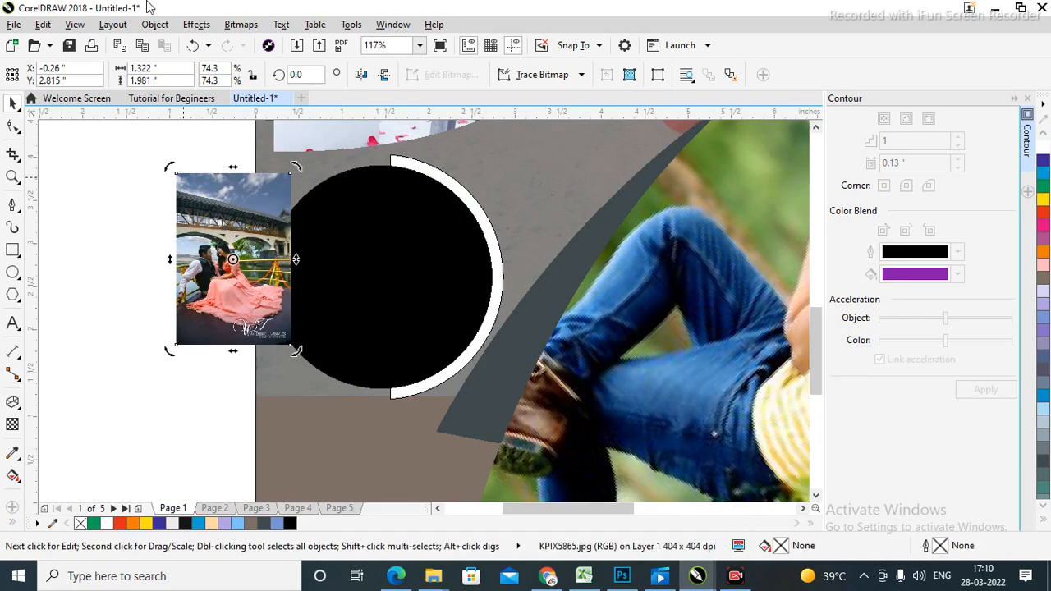
{"action": "left_click", "coordinate": [156, 25]}
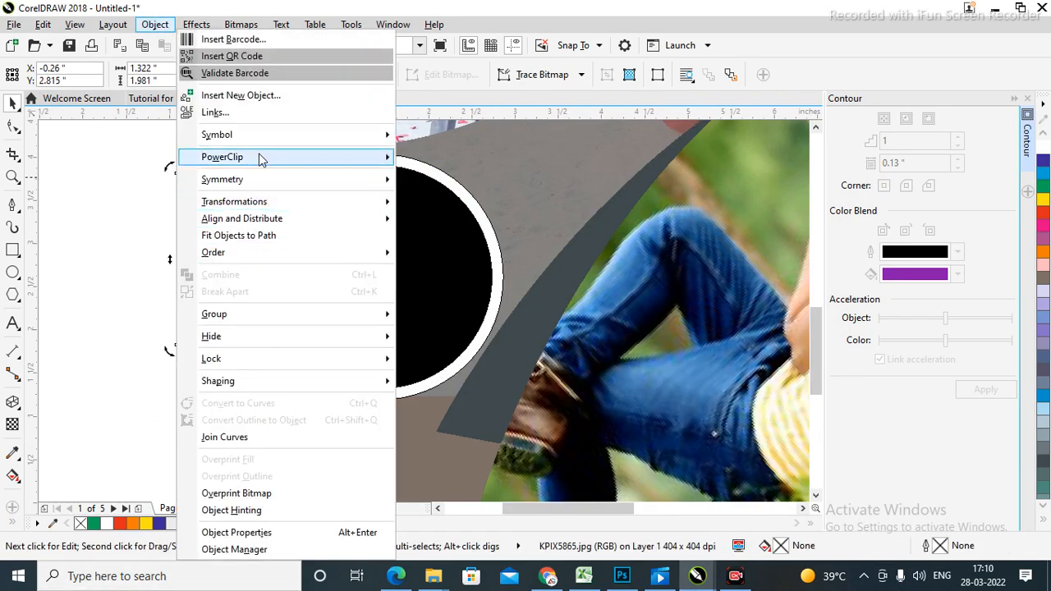
{"action": "mouse_move", "coordinate": [261, 157]}
{"action": "left_click", "coordinate": [490, 166]}
{"action": "left_click", "coordinate": [408, 323]}
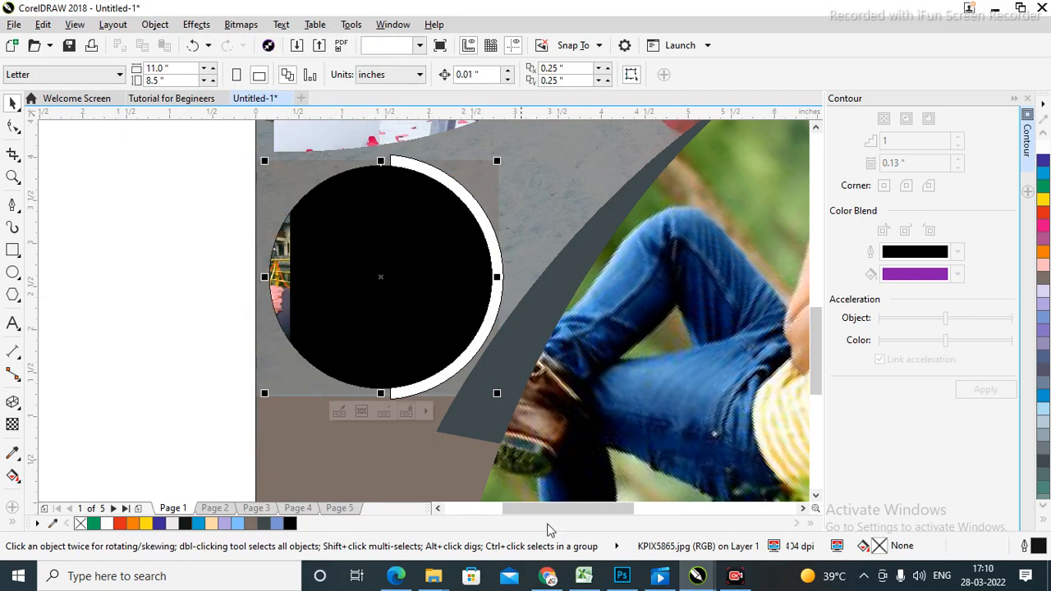
{"action": "left_click", "coordinate": [138, 280]}
Enlarge the clipped photo to about 151% and position it to fill the circle.
{"action": "double_click", "coordinate": [344, 272]}
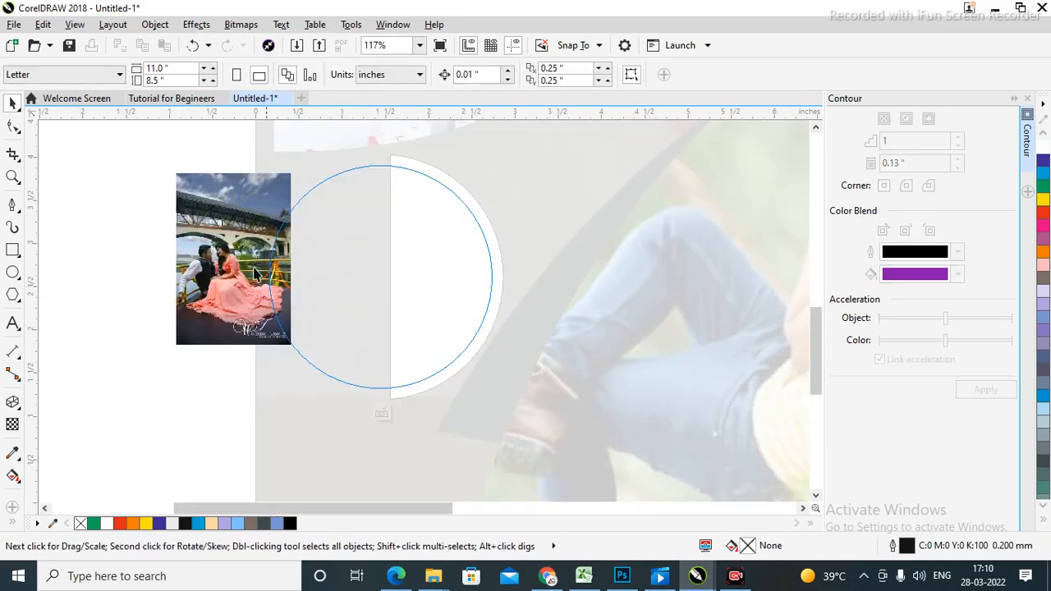
{"action": "left_click_drag", "start_coordinate": [233, 276], "coordinate": [423, 261]}
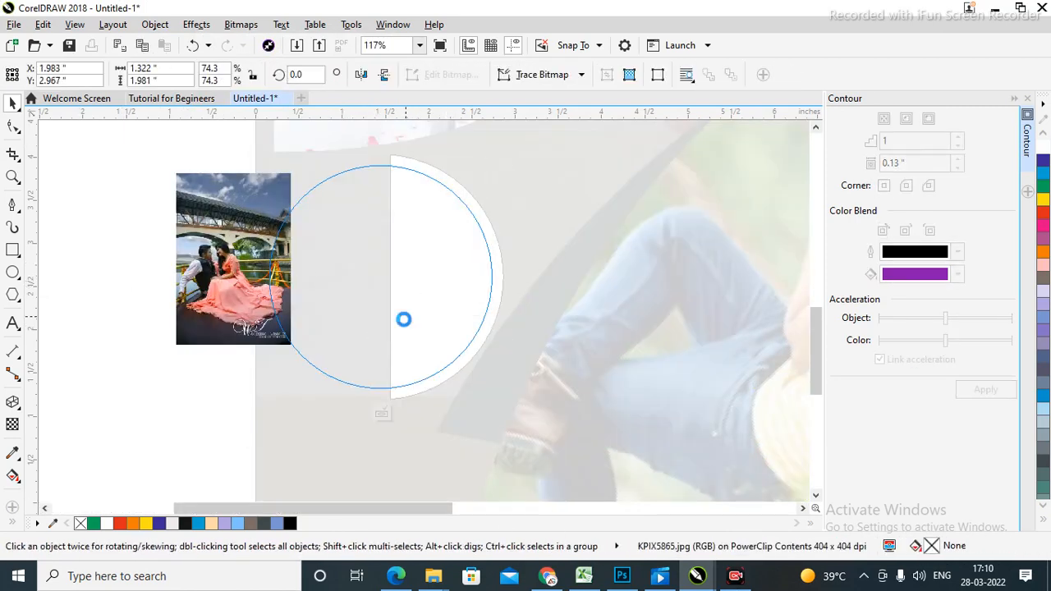
{"action": "left_click_drag", "start_coordinate": [364, 336], "coordinate": [180, 460]}
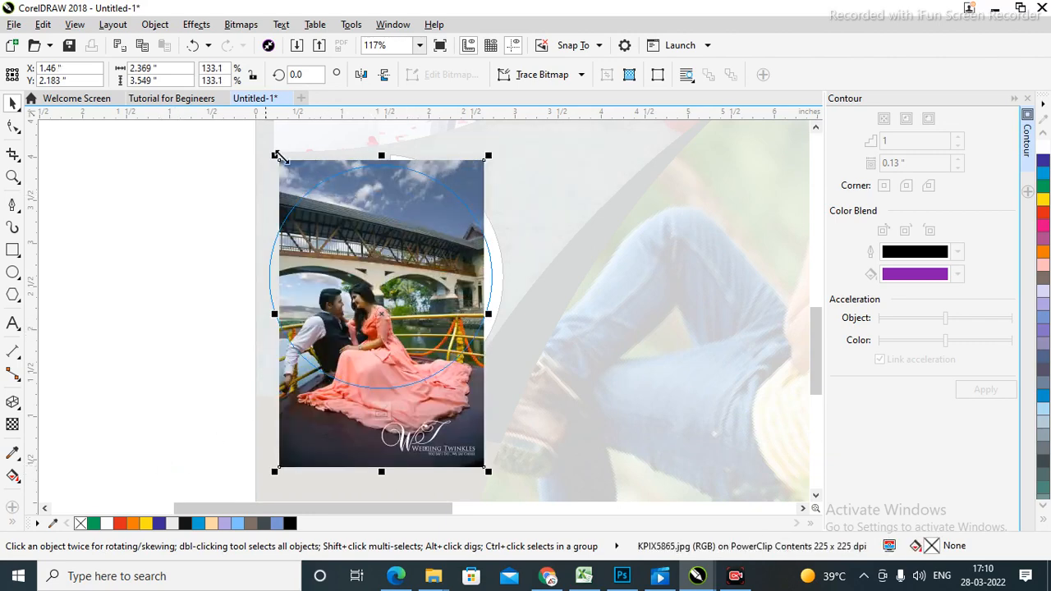
{"action": "left_click_drag", "start_coordinate": [275, 155], "coordinate": [226, 89]}
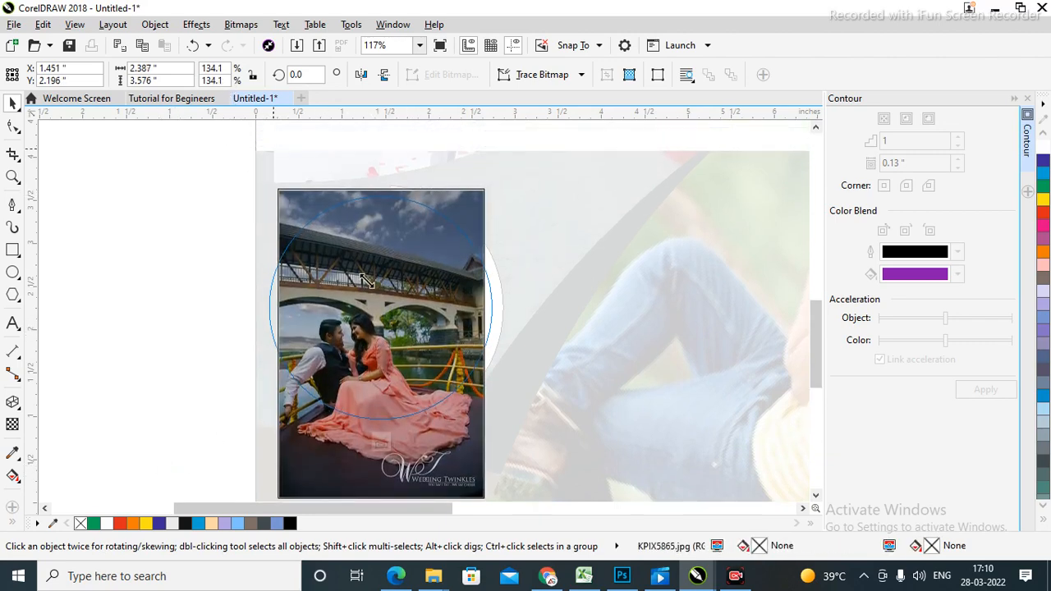
{"action": "left_click_drag", "start_coordinate": [400, 289], "coordinate": [345, 298]}
{"action": "left_click", "coordinate": [169, 285], "text": "ctrl"}
Give the circular PowerClip photo a 1.0 mm outline.
{"action": "left_click", "coordinate": [147, 246]}
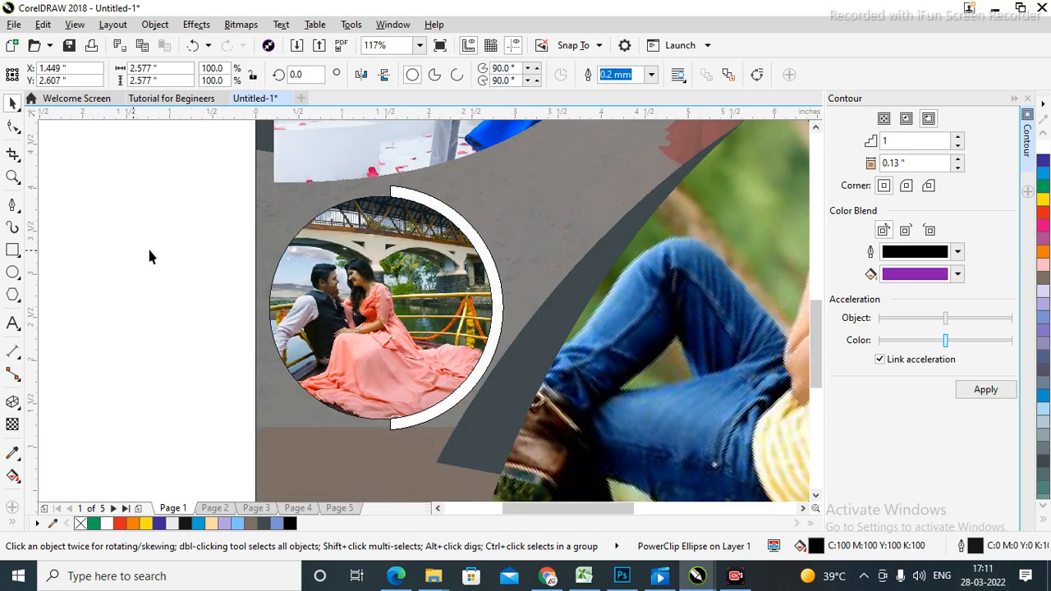
{"action": "left_click", "coordinate": [304, 273]}
{"action": "left_click", "coordinate": [142, 277]}
{"action": "left_click", "coordinate": [383, 319]}
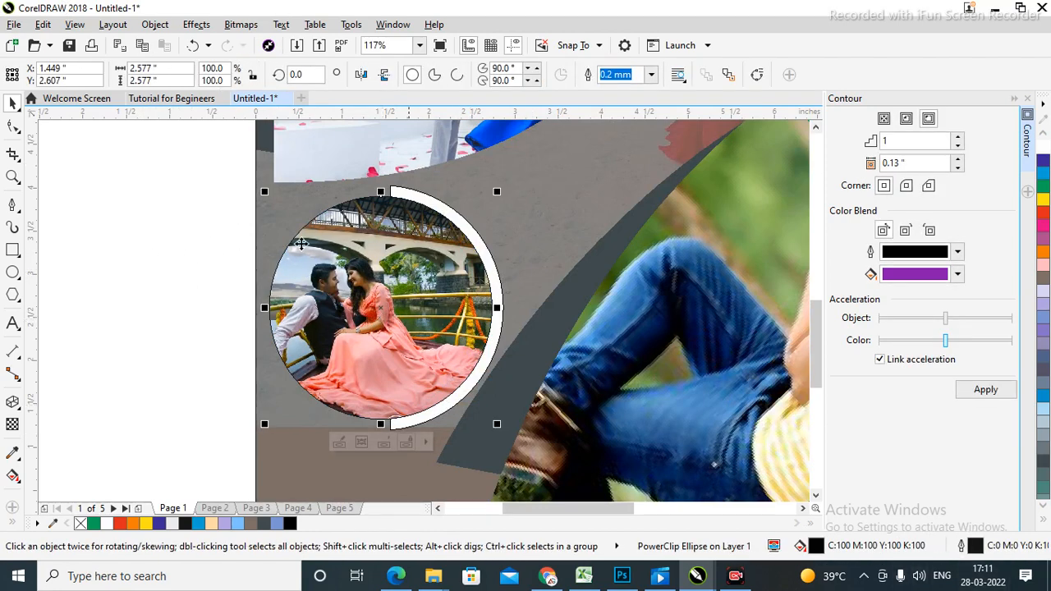
{"action": "left_click", "coordinate": [177, 297]}
{"action": "left_click", "coordinate": [397, 285]}
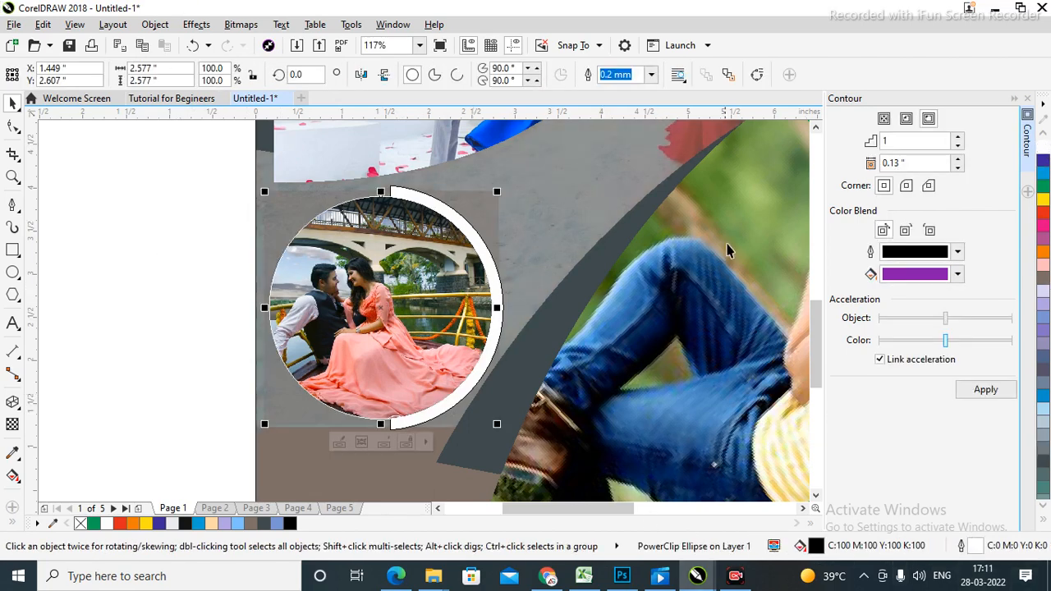
{"action": "left_click", "coordinate": [651, 75]}
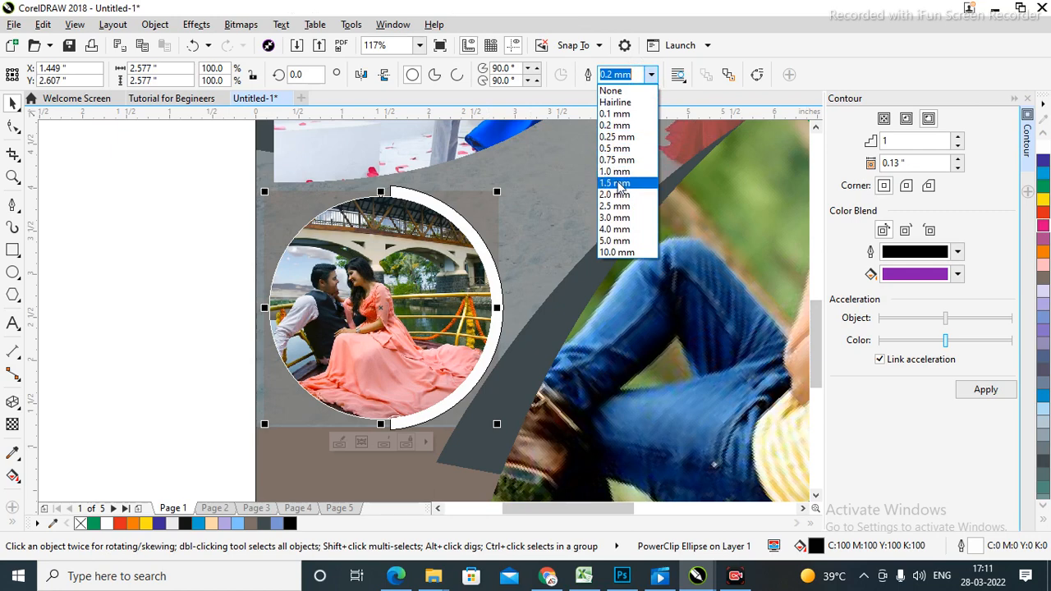
{"action": "left_click", "coordinate": [615, 172]}
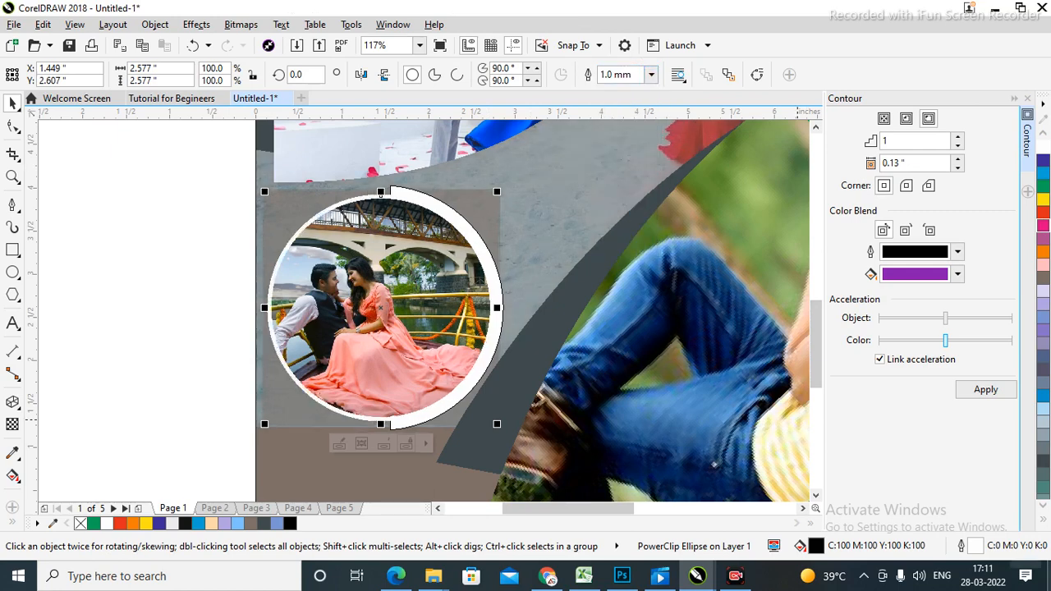
{"action": "left_click", "coordinate": [142, 258]}
{"action": "key", "text": "shift+F4"}
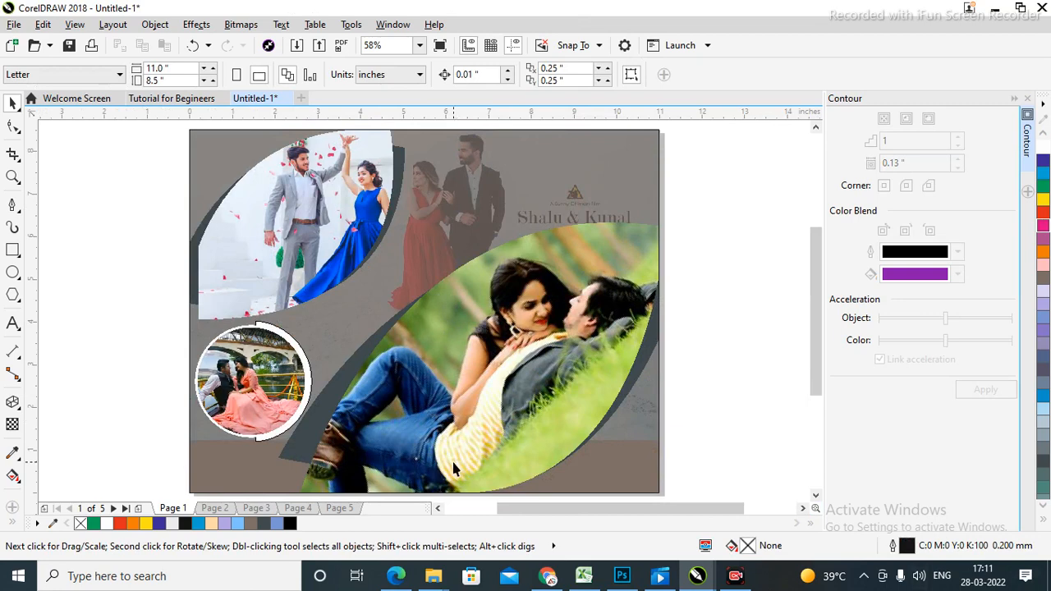
Keep the crescent beside the circle white after trying orange and blue-violet, and give it a Hairline outline.
{"action": "key", "text": "z"}
{"action": "left_click_drag", "start_coordinate": [118, 304], "coordinate": [380, 462]}
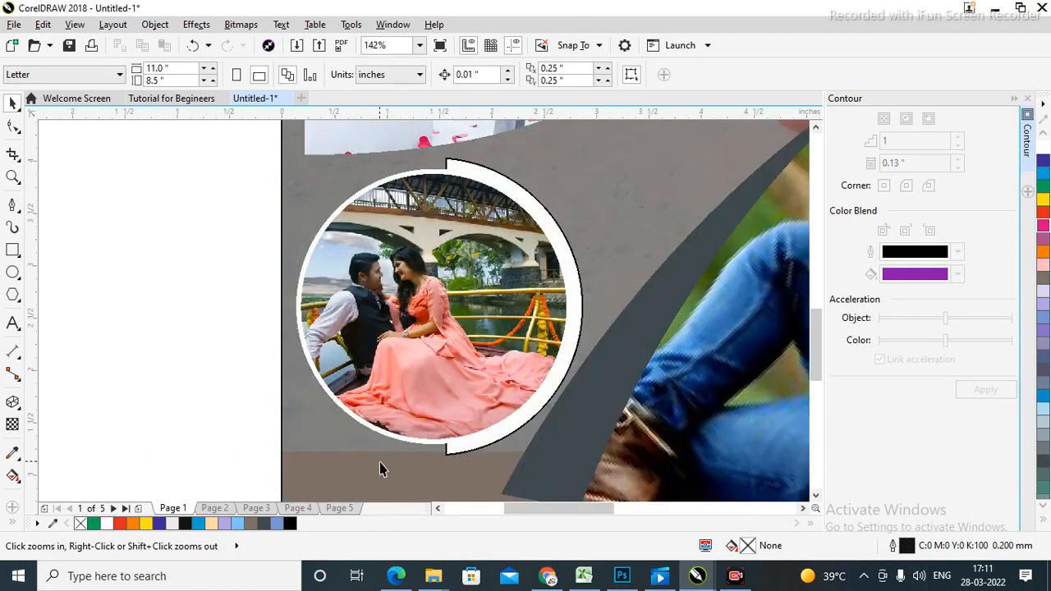
{"action": "key", "text": "space"}
{"action": "left_click", "coordinate": [555, 240]}
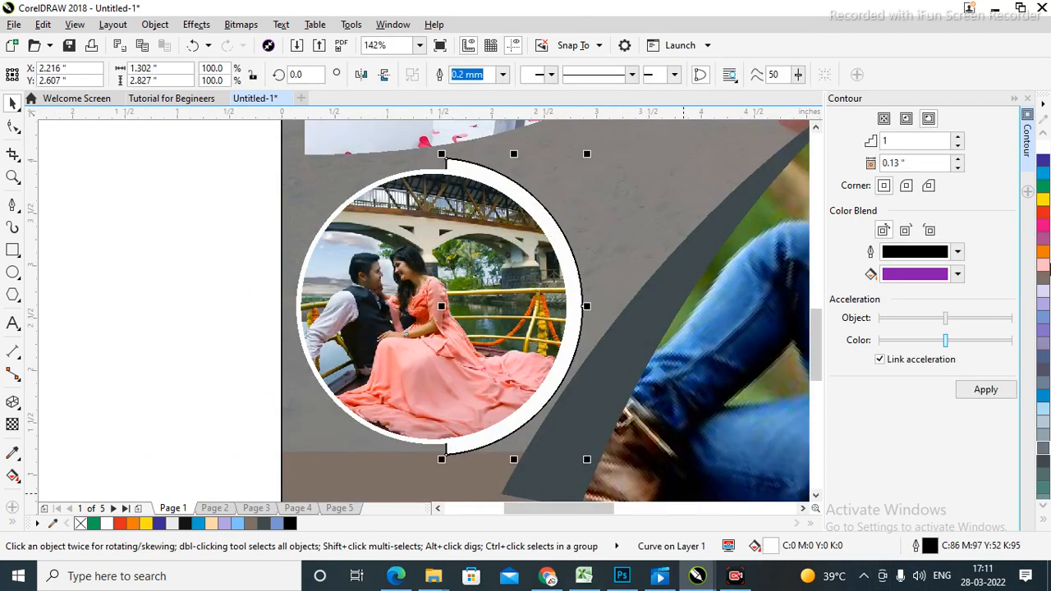
{"action": "left_click", "coordinate": [1044, 255]}
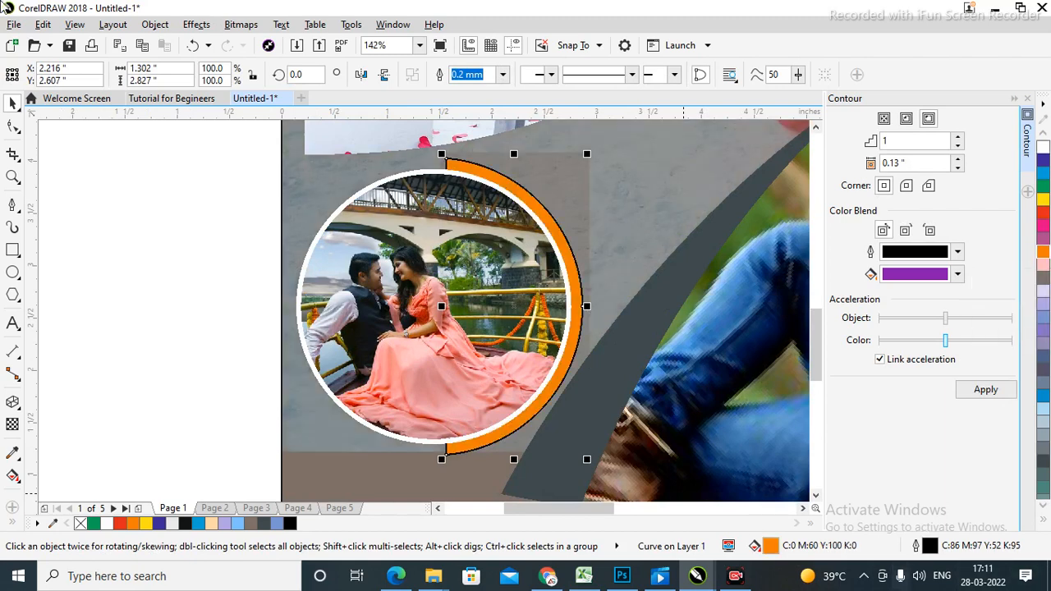
{"action": "left_click", "coordinate": [1043, 165]}
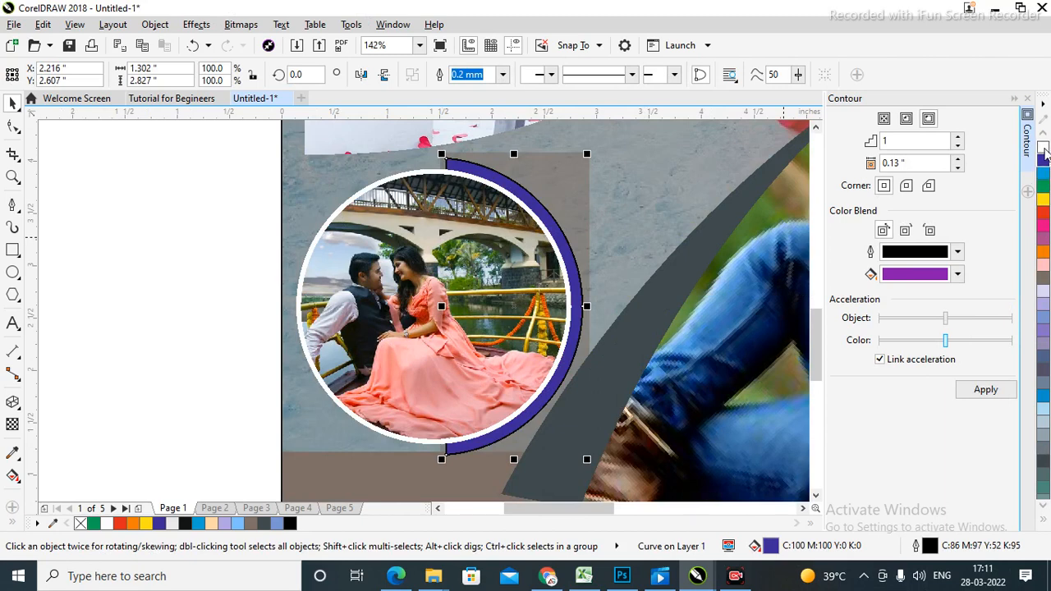
{"action": "left_click", "coordinate": [1044, 149]}
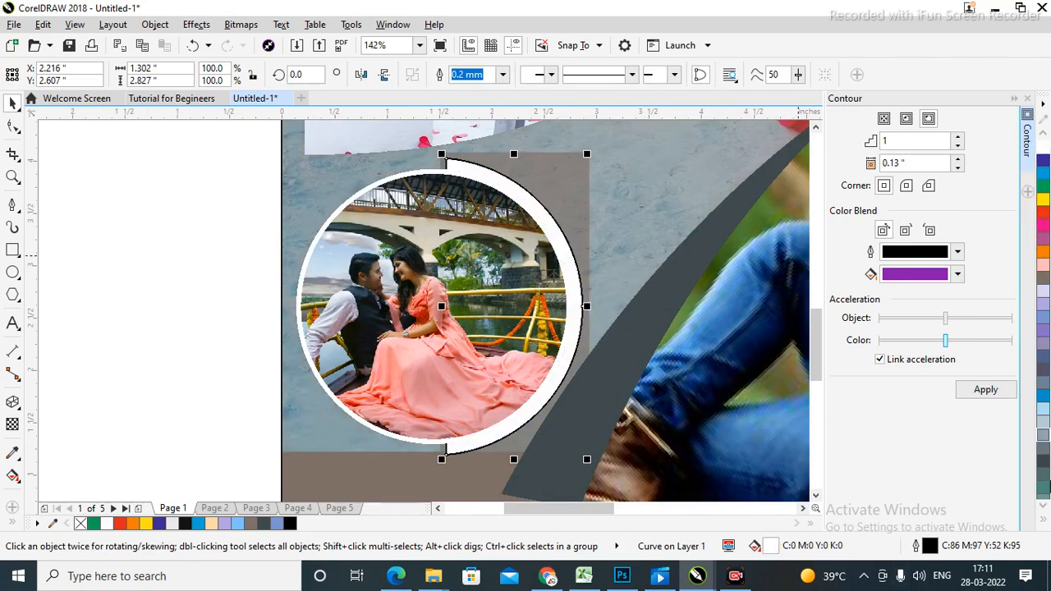
{"action": "left_click", "coordinate": [502, 74]}
{"action": "left_click", "coordinate": [468, 103]}
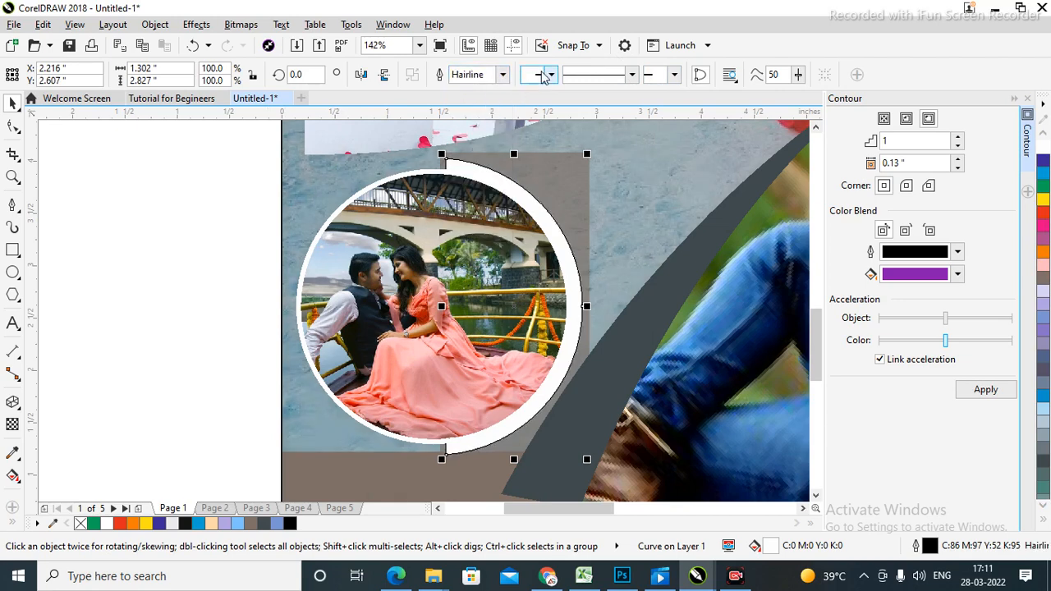
{"action": "left_click", "coordinate": [174, 302]}
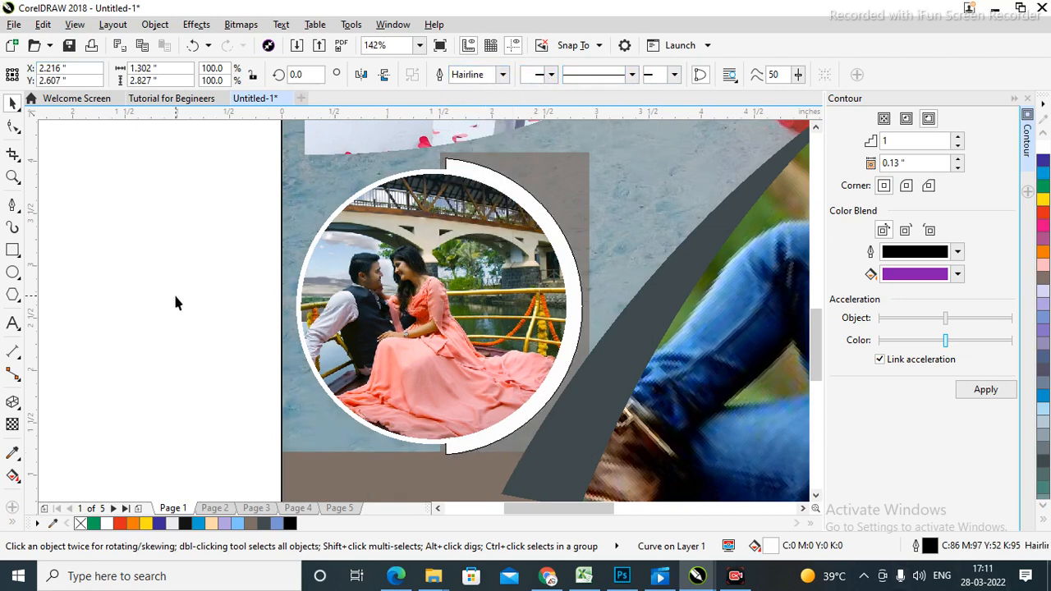
{"action": "key", "text": "shift+F4"}
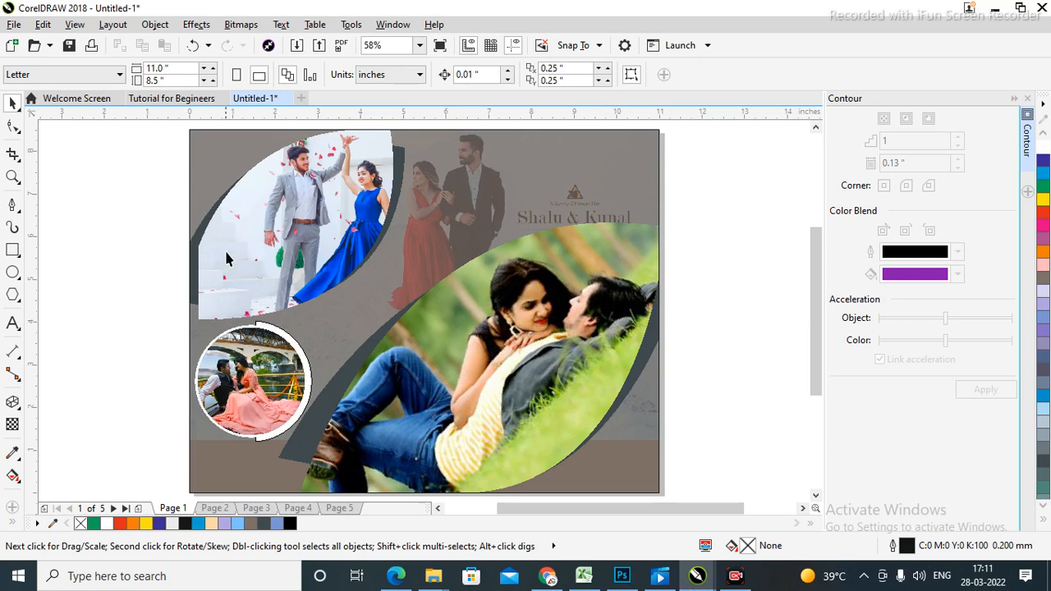
Draw a rectangle over the Shalu & Kunal logo, fill it dark blue and remove its outline.
{"action": "left_click", "coordinate": [12, 249]}
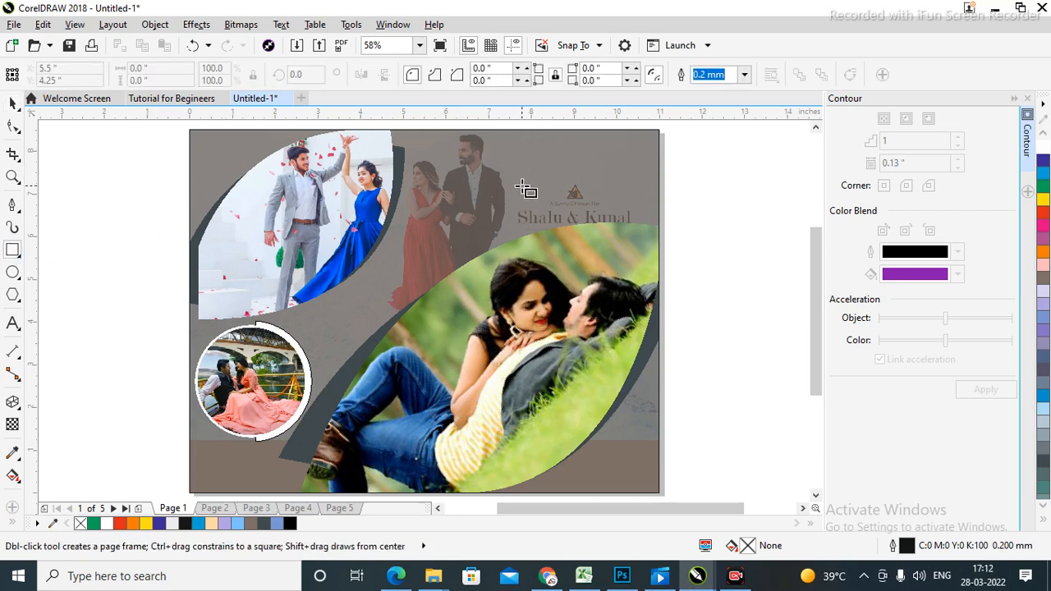
{"action": "left_click_drag", "start_coordinate": [519, 178], "coordinate": [647, 225]}
{"action": "left_click", "coordinate": [12, 104]}
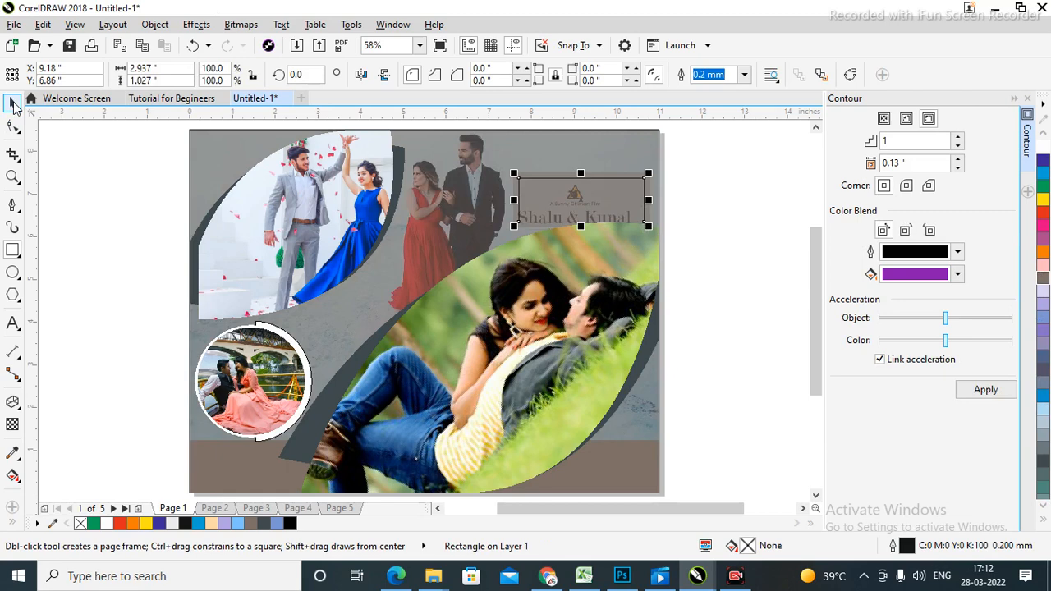
{"action": "left_click", "coordinate": [1044, 164]}
{"action": "left_click", "coordinate": [739, 219]}
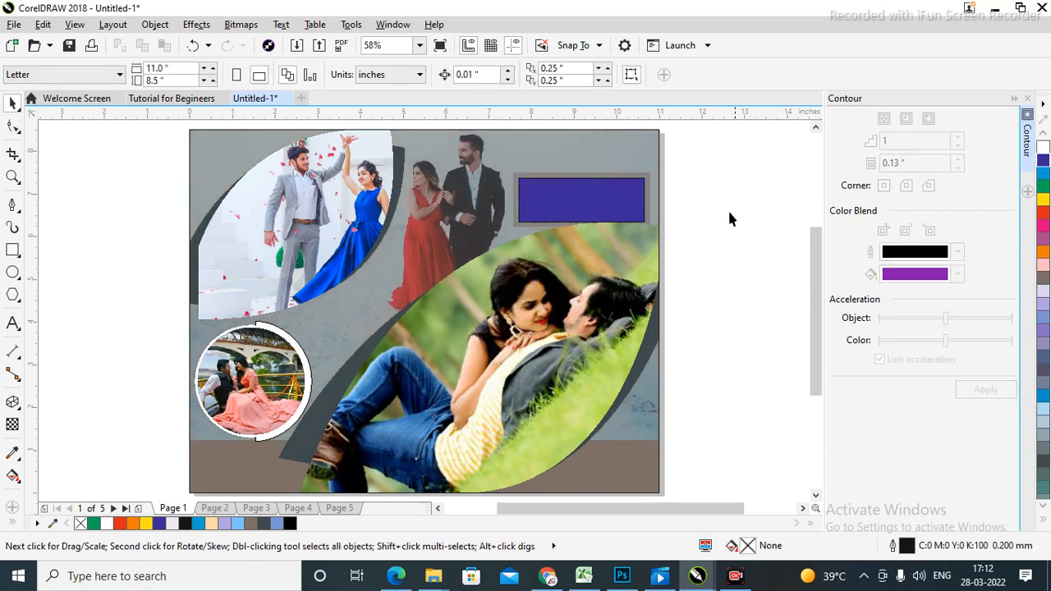
{"action": "left_click", "coordinate": [580, 204]}
{"action": "left_click", "coordinate": [722, 75]}
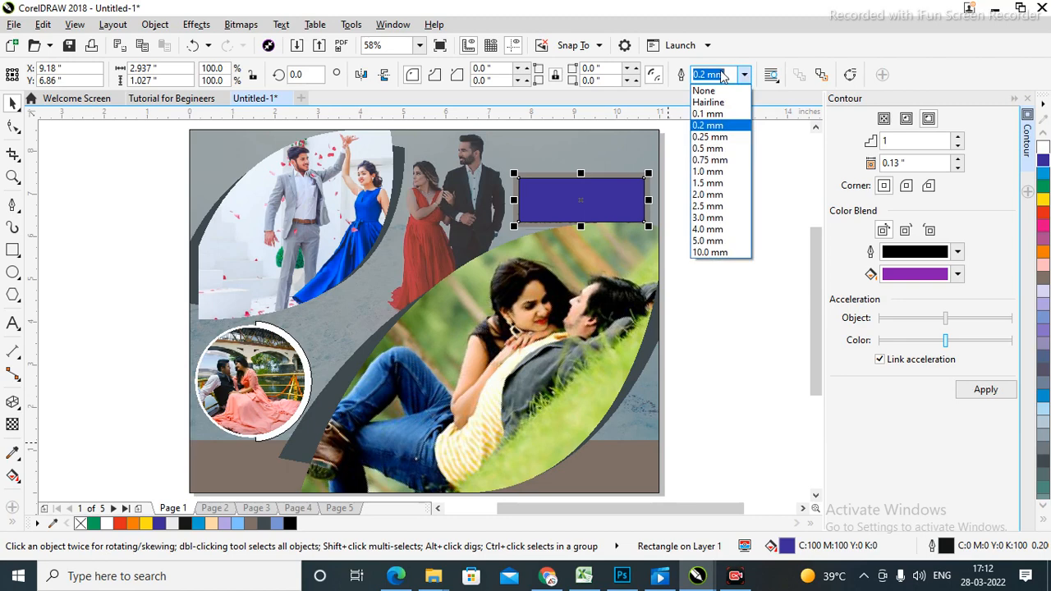
{"action": "left_click", "coordinate": [704, 91]}
Reselect the blue rectangle and zoom in on it.
{"action": "left_click", "coordinate": [733, 223]}
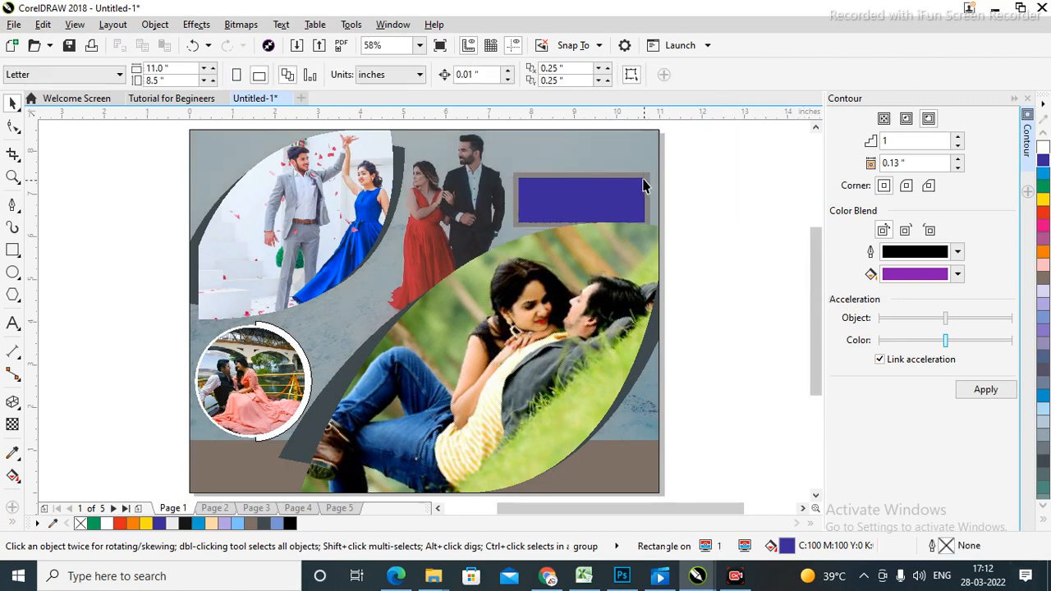
{"action": "left_click", "coordinate": [641, 179]}
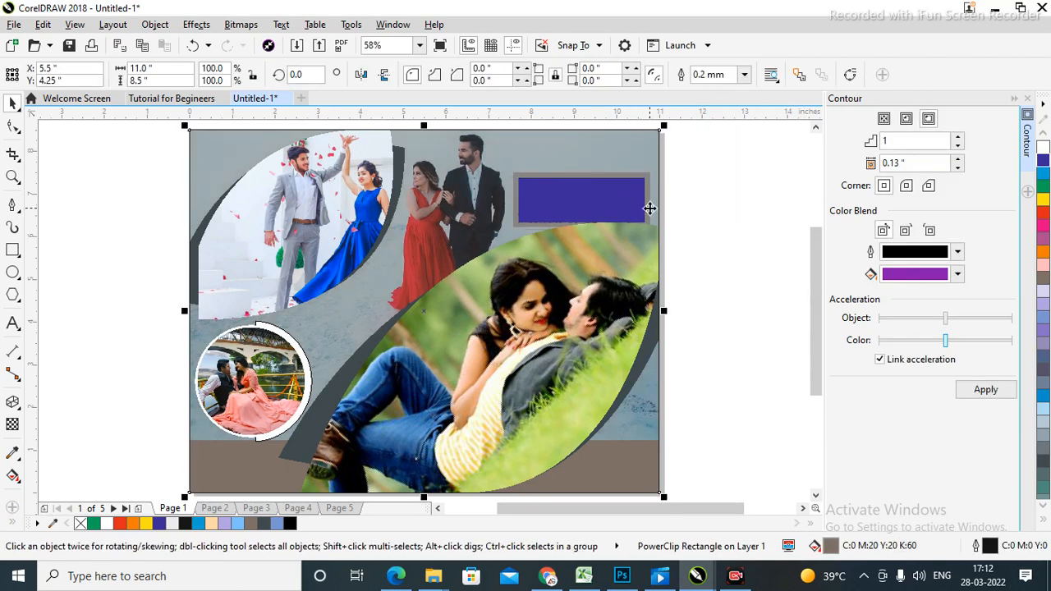
{"action": "left_click", "coordinate": [733, 200]}
{"action": "left_click_drag", "start_coordinate": [737, 152], "coordinate": [458, 279]}
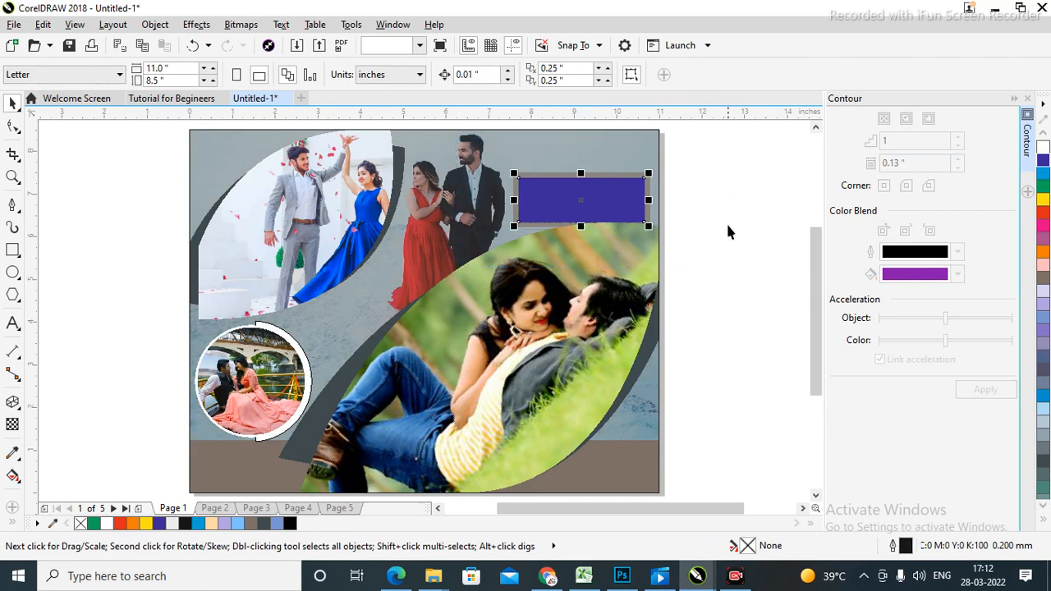
{"action": "key", "text": "z"}
{"action": "left_click_drag", "start_coordinate": [491, 156], "coordinate": [686, 249]}
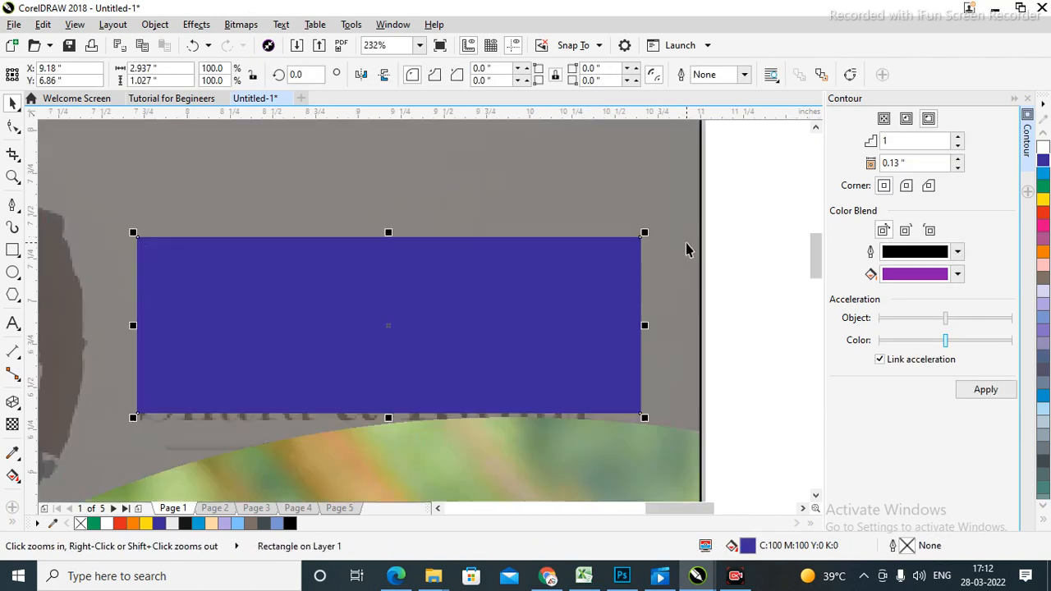
Type 'Prewedding Album' inside the blue rectangle, correcting the spelling of Prewedding.
{"action": "left_click", "coordinate": [13, 324]}
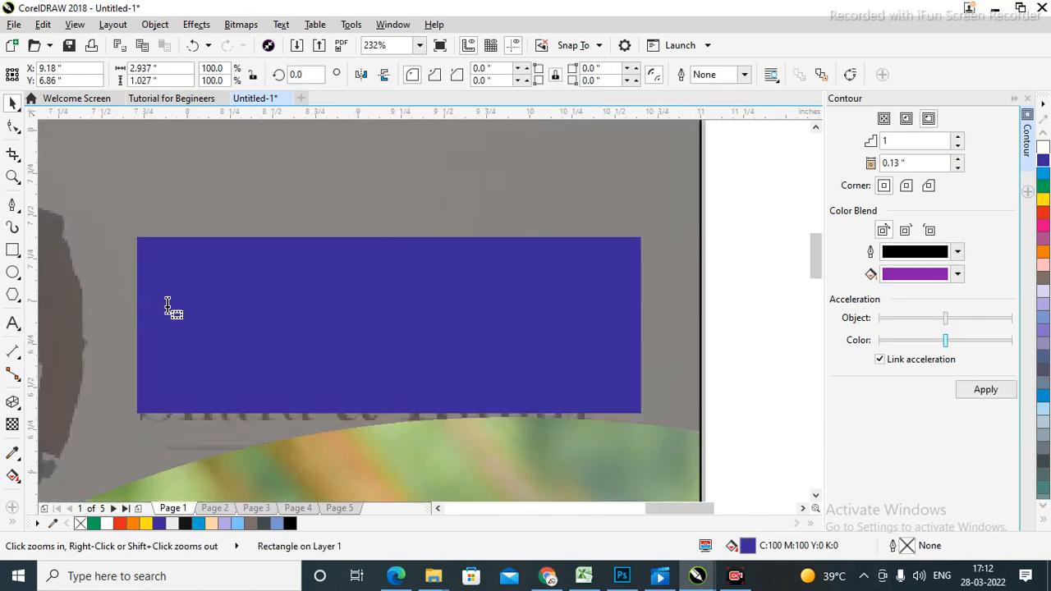
{"action": "left_click", "coordinate": [203, 291]}
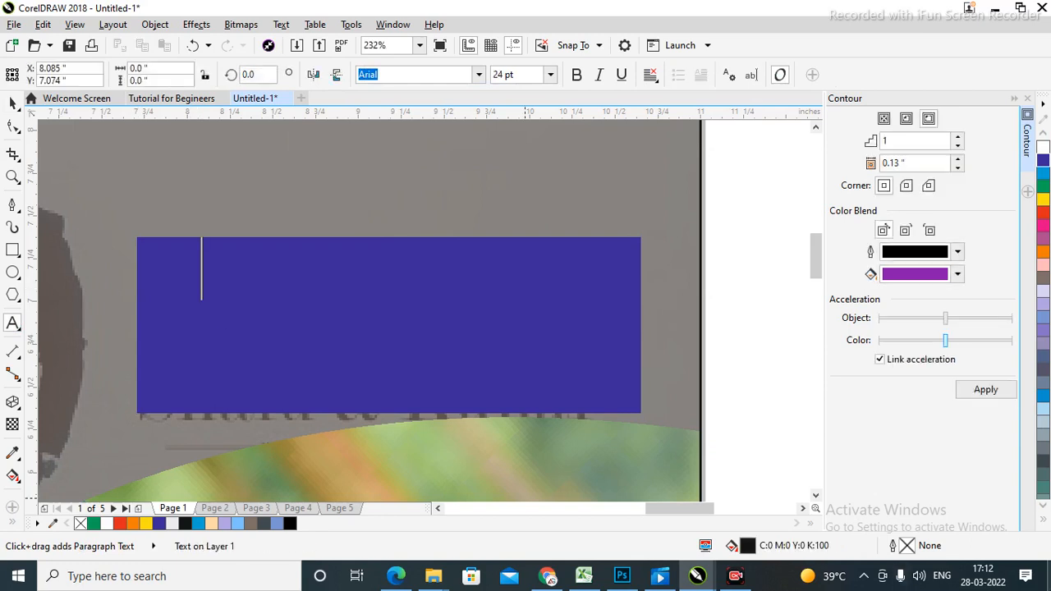
{"action": "type", "text": "Pre"}
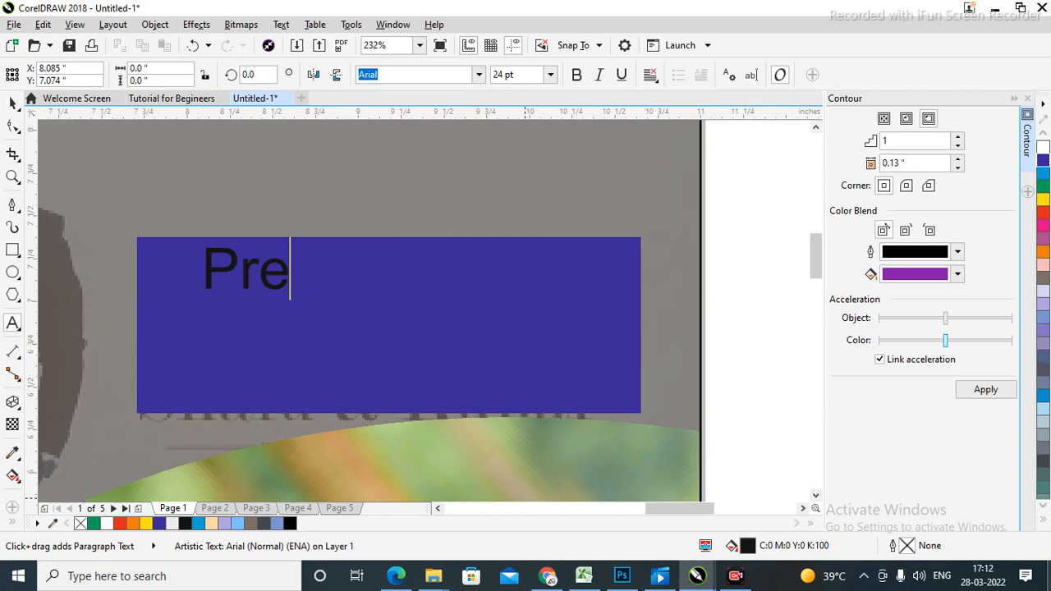
{"action": "type", "text": "weding"}
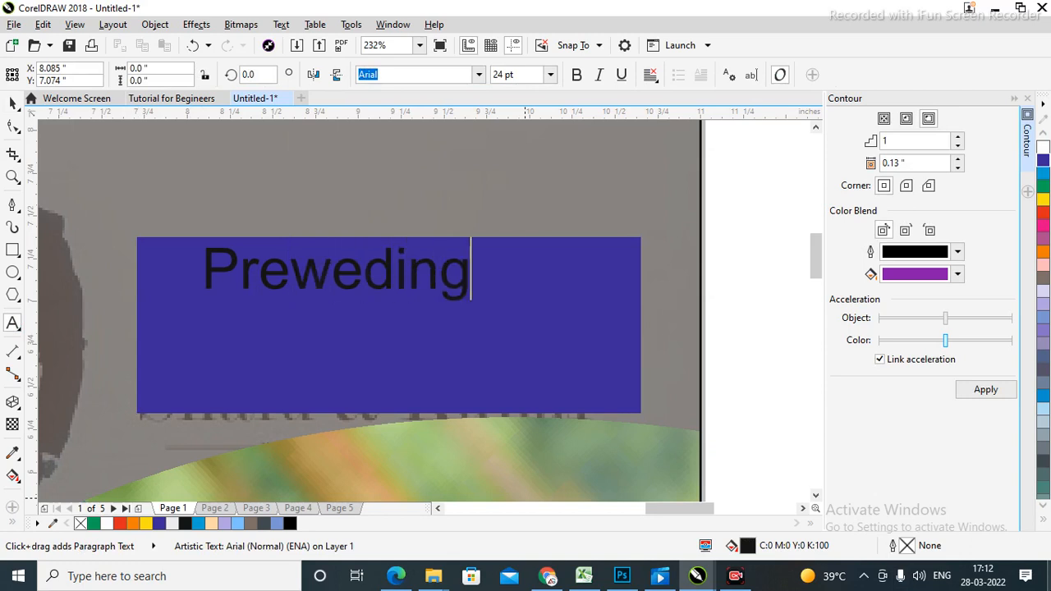
{"action": "key", "text": "BackSpace"}
{"action": "key", "text": "Left"}
{"action": "key", "text": "Left"}
{"action": "key", "text": "Left"}
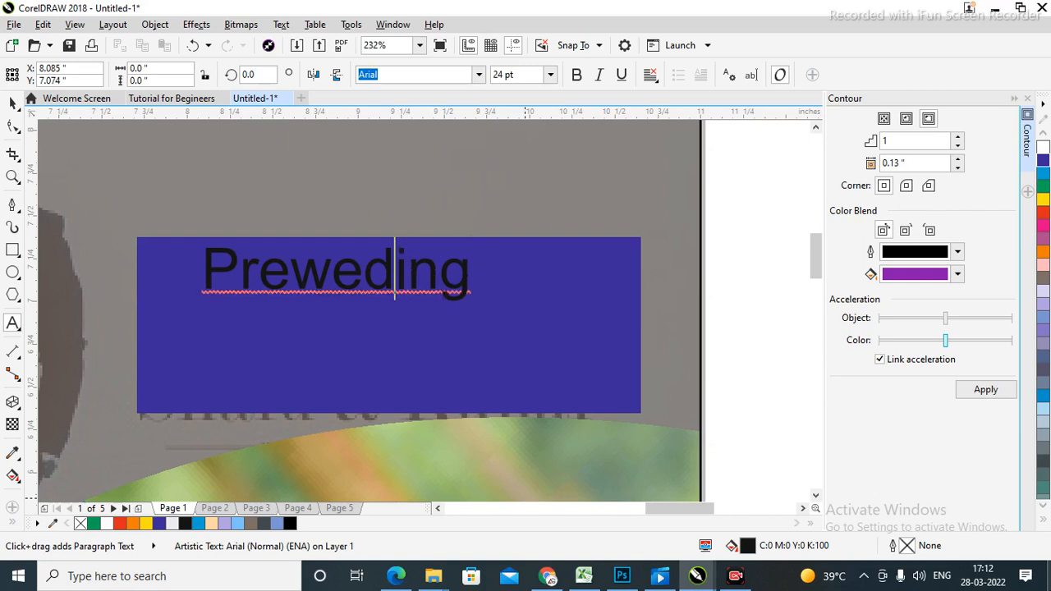
{"action": "type", "text": "d"}
{"action": "key", "text": "End"}
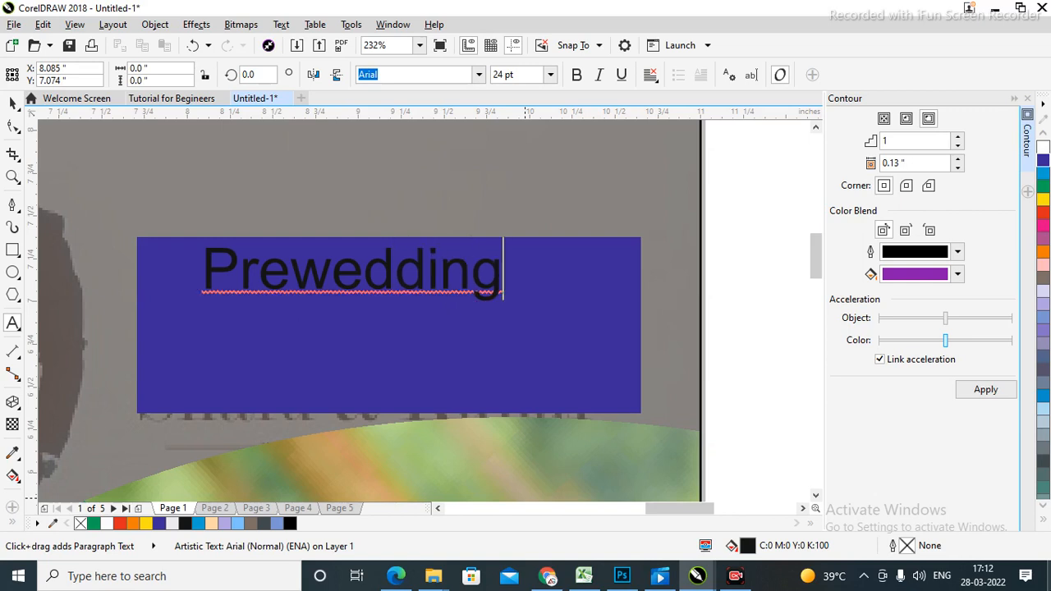
{"action": "type", "text": "Al"}
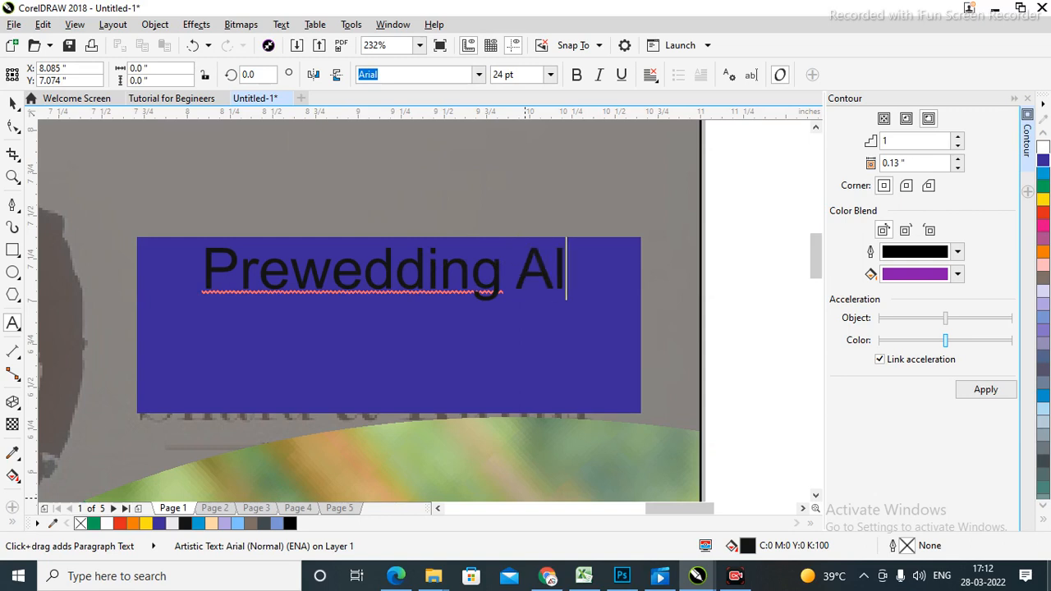
{"action": "type", "text": "bum"}
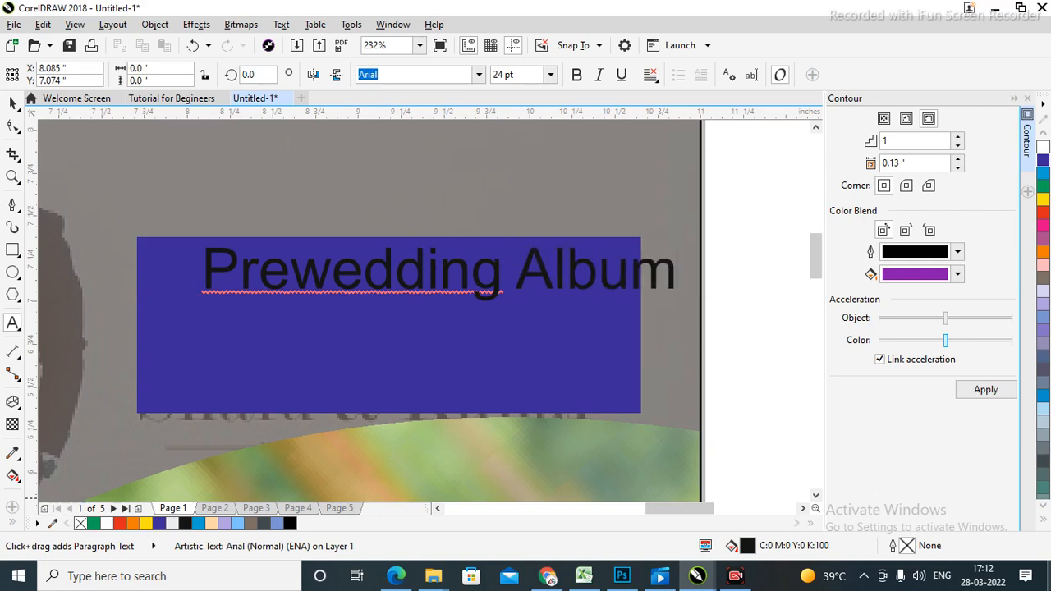
Position the Prewedding Album text on the box and zoom in on the box.
{"action": "left_click", "coordinate": [14, 103]}
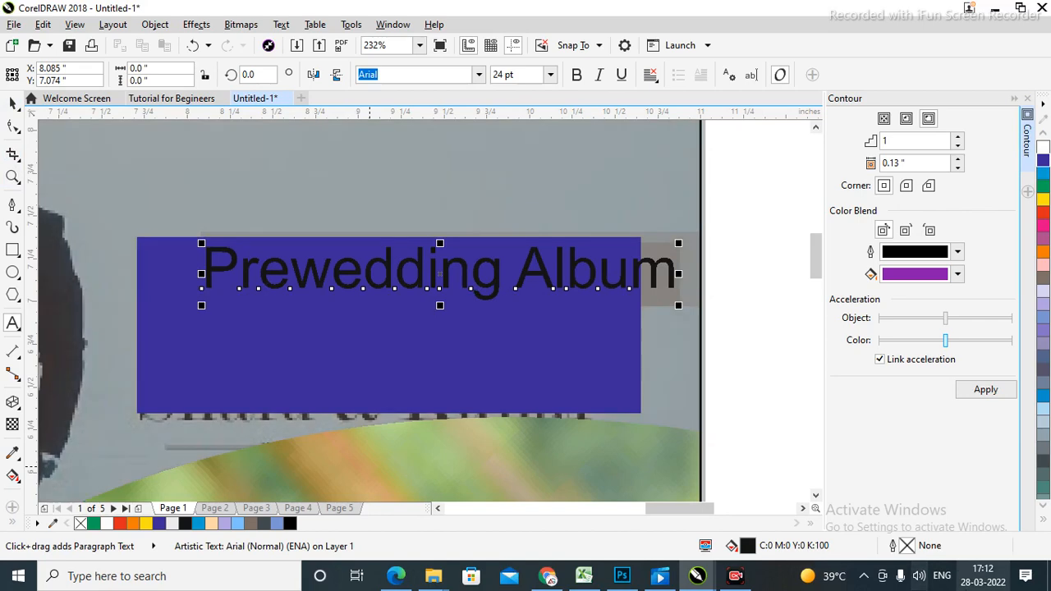
{"action": "key", "text": "shift+F4"}
{"action": "left_click_drag", "start_coordinate": [637, 197], "coordinate": [622, 198]}
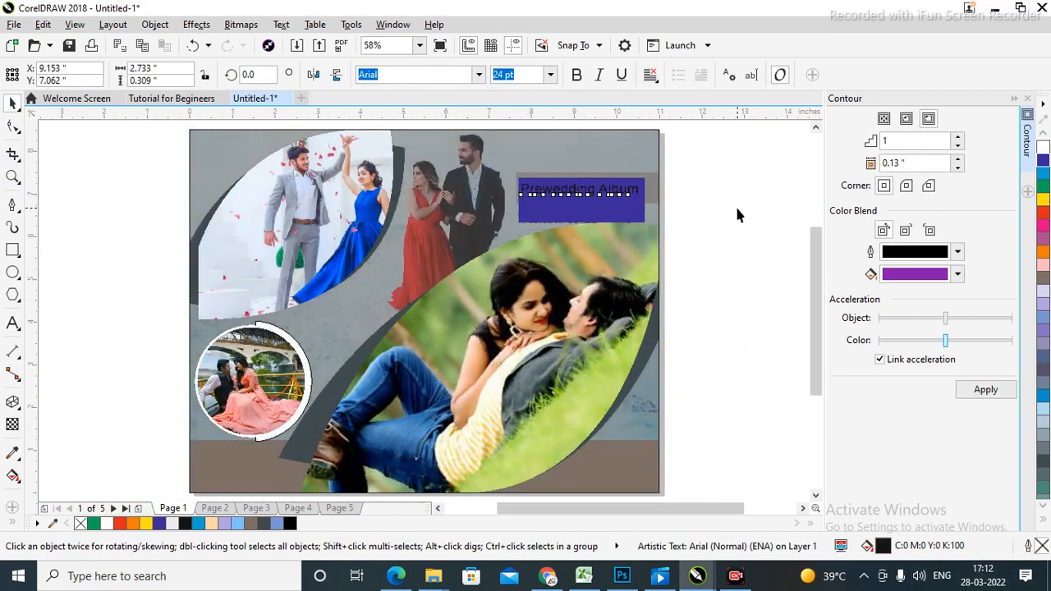
{"action": "left_click", "coordinate": [624, 210]}
{"action": "left_click_drag", "start_coordinate": [427, 141], "coordinate": [720, 266]}
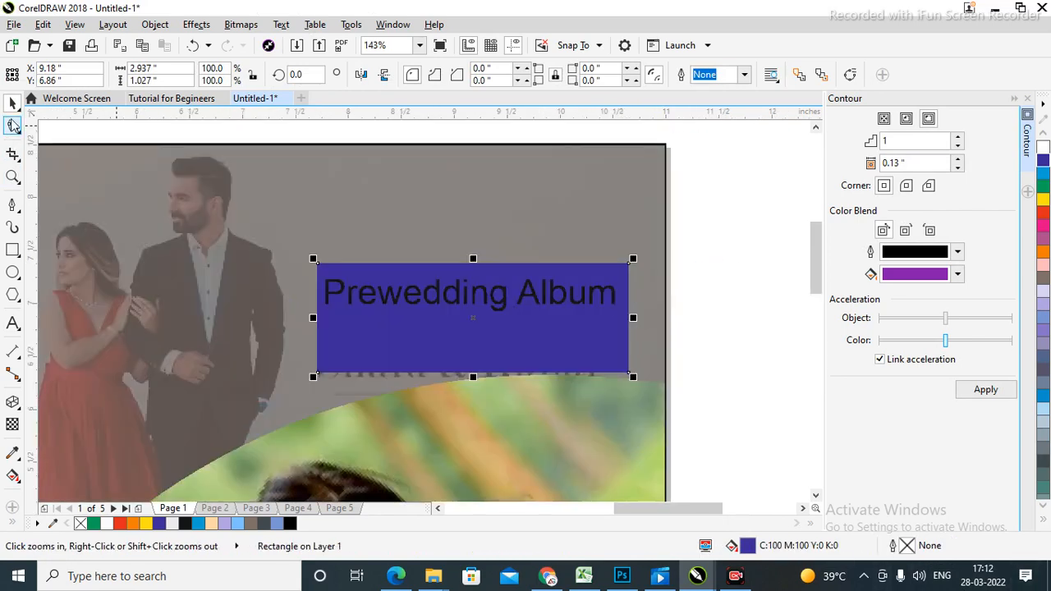
{"action": "left_click", "coordinate": [12, 127]}
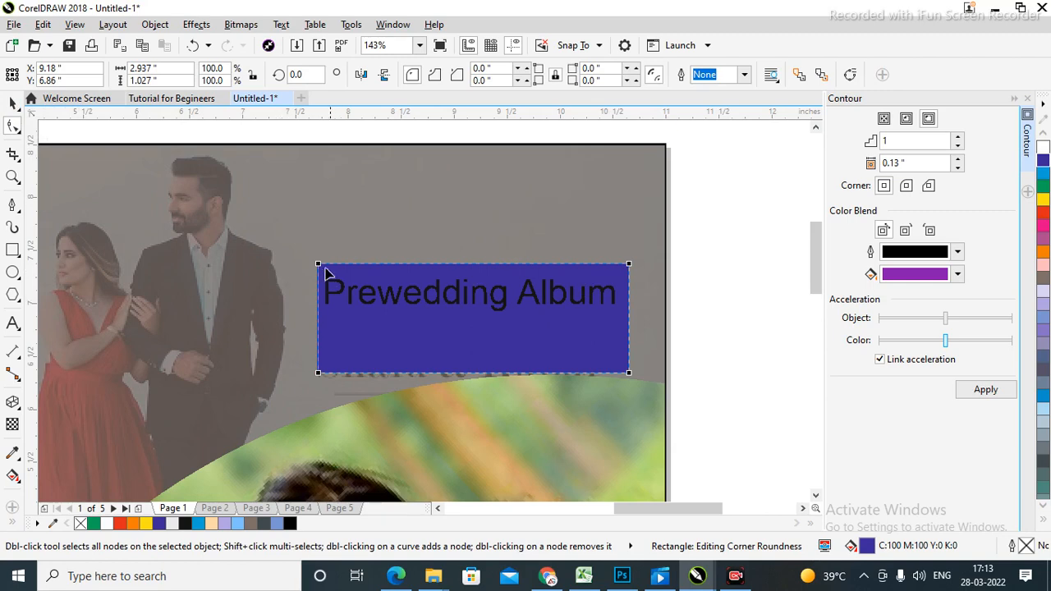
Convert the blue box to curves and raise its top corners, pulling the top-left one outward.
{"action": "left_click_drag", "start_coordinate": [322, 271], "coordinate": [593, 303]}
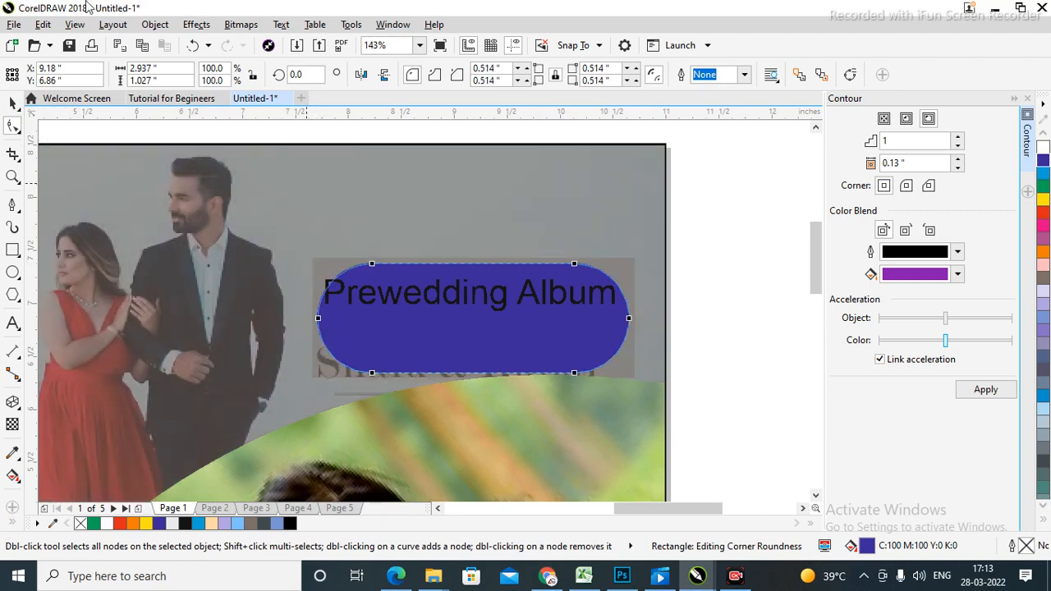
{"action": "key", "text": "ctrl+z"}
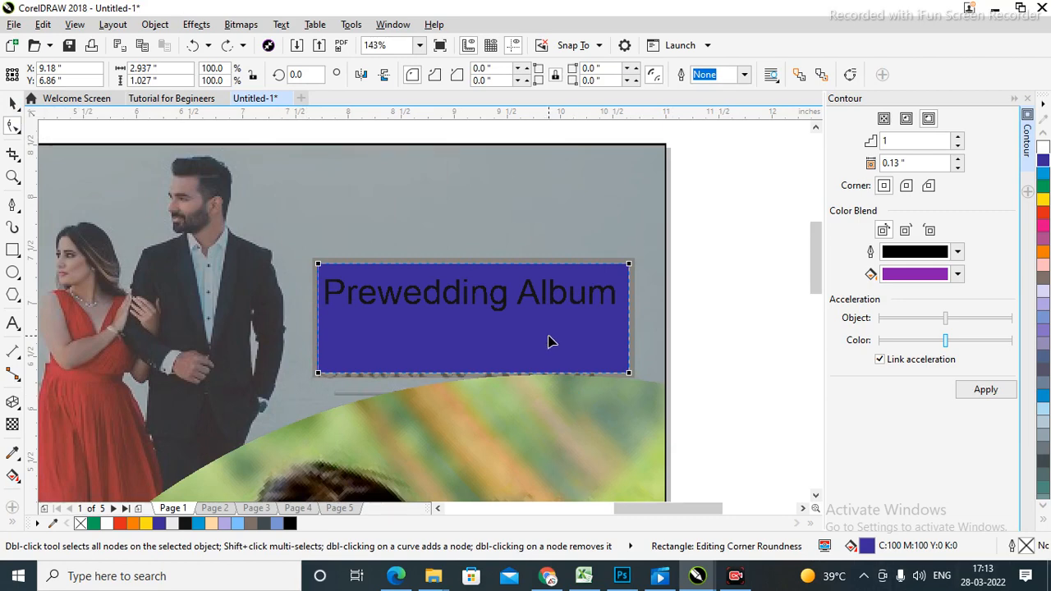
{"action": "key", "text": "ctrl+q"}
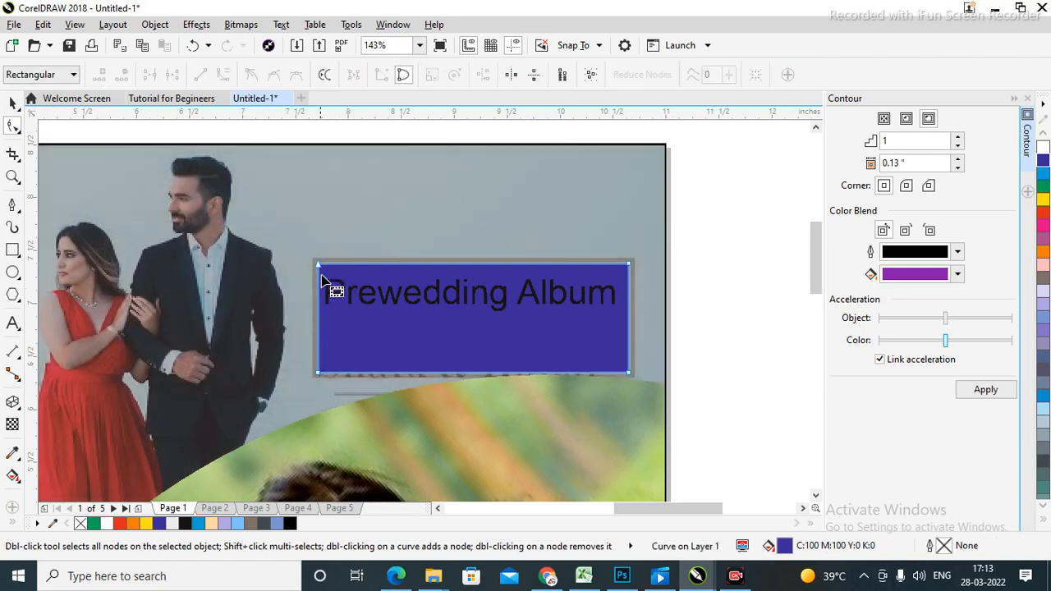
{"action": "left_click_drag", "start_coordinate": [320, 265], "coordinate": [271, 168]}
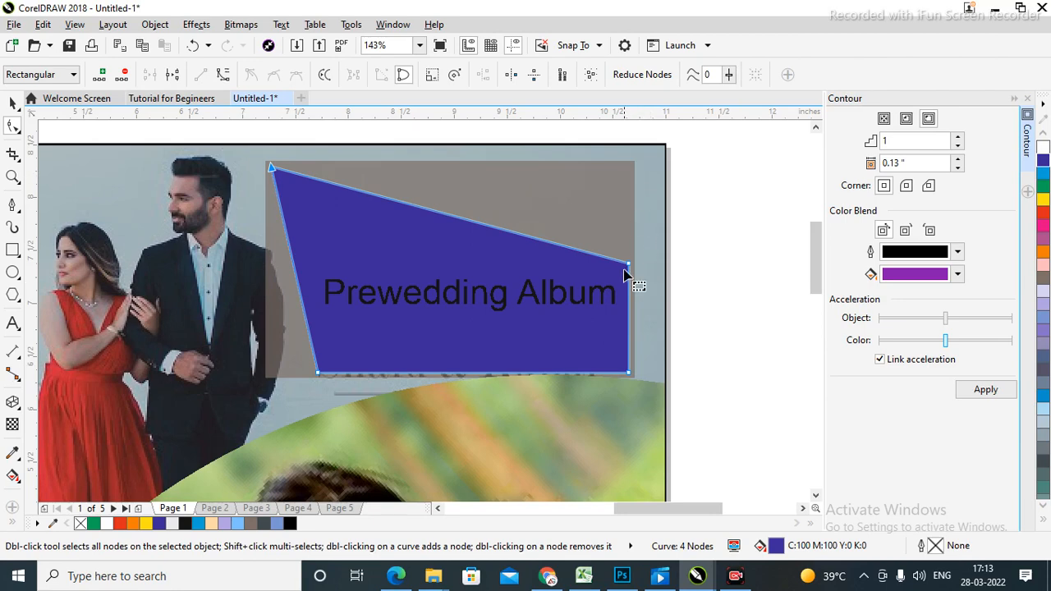
{"action": "left_click_drag", "start_coordinate": [629, 263], "coordinate": [626, 218]}
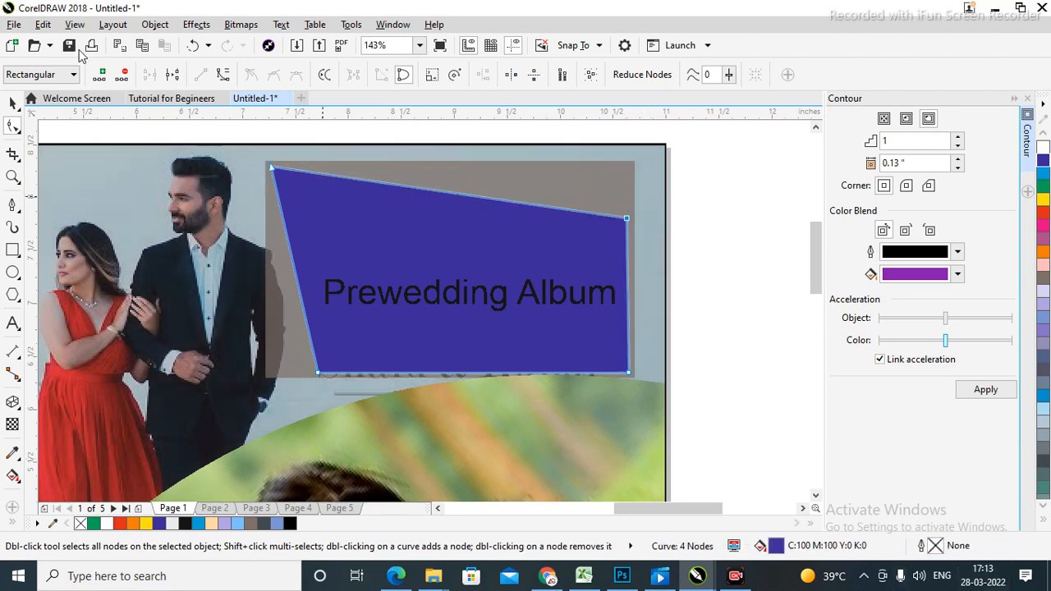
{"action": "left_click", "coordinate": [12, 101]}
{"action": "left_click", "coordinate": [696, 304]}
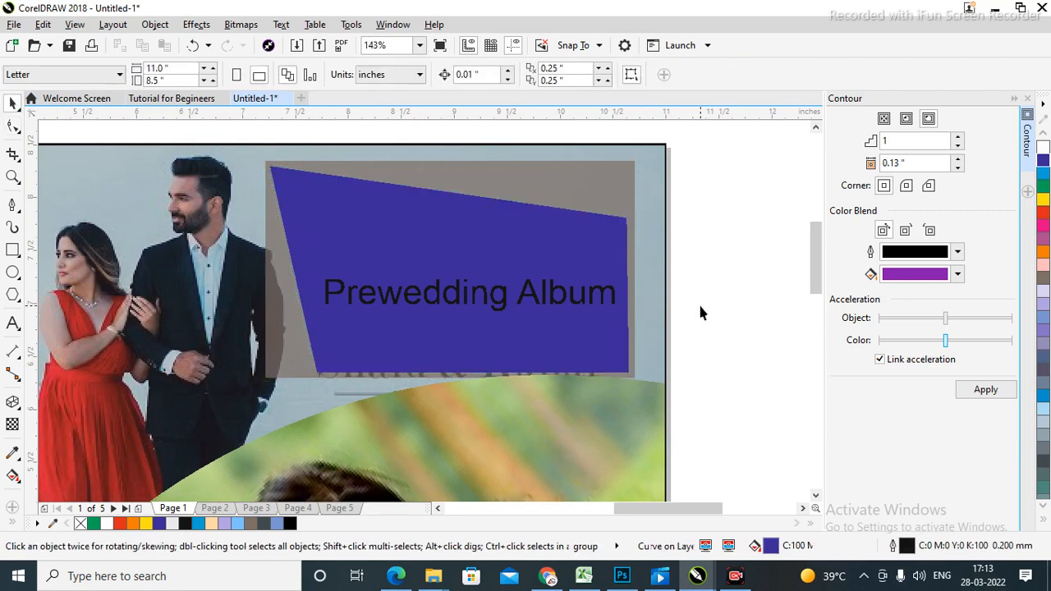
Move the Prewedding Album text up and rotate it to follow the box's slanted top edge.
{"action": "left_click_drag", "start_coordinate": [486, 304], "coordinate": [481, 245]}
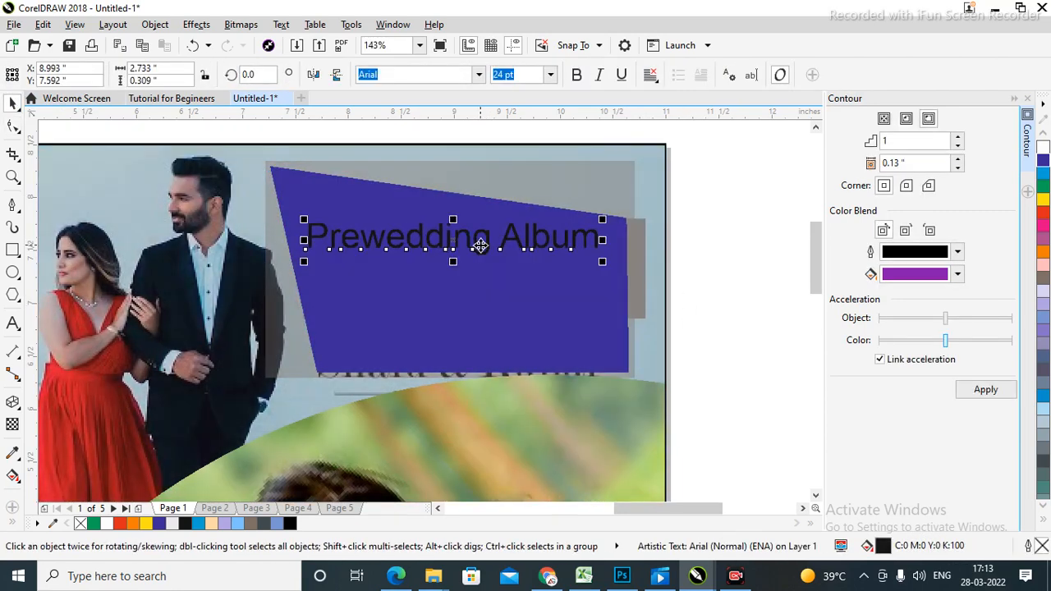
{"action": "left_click", "coordinate": [725, 270]}
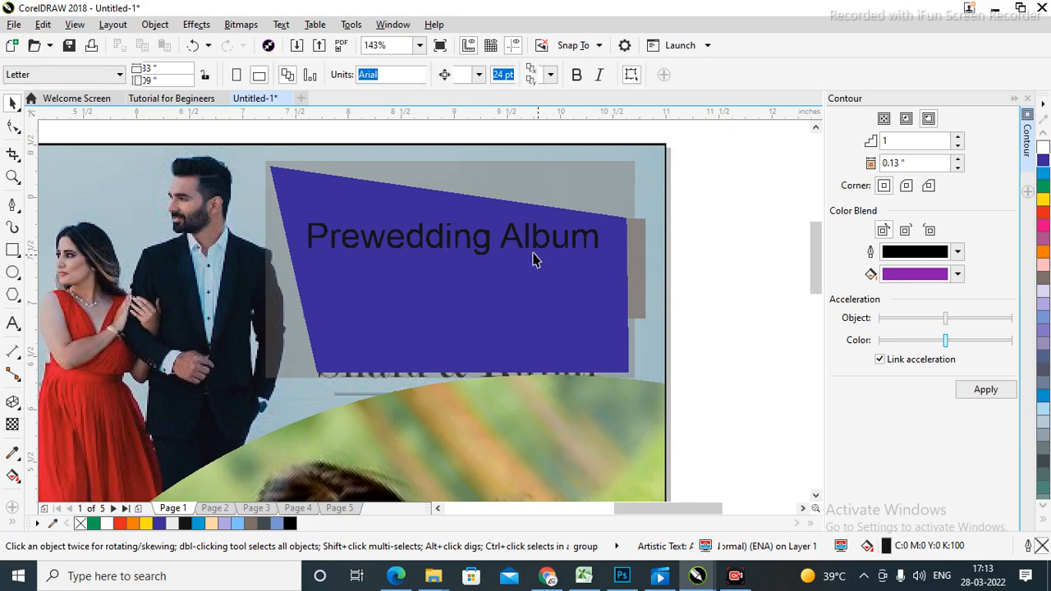
{"action": "left_click", "coordinate": [479, 253]}
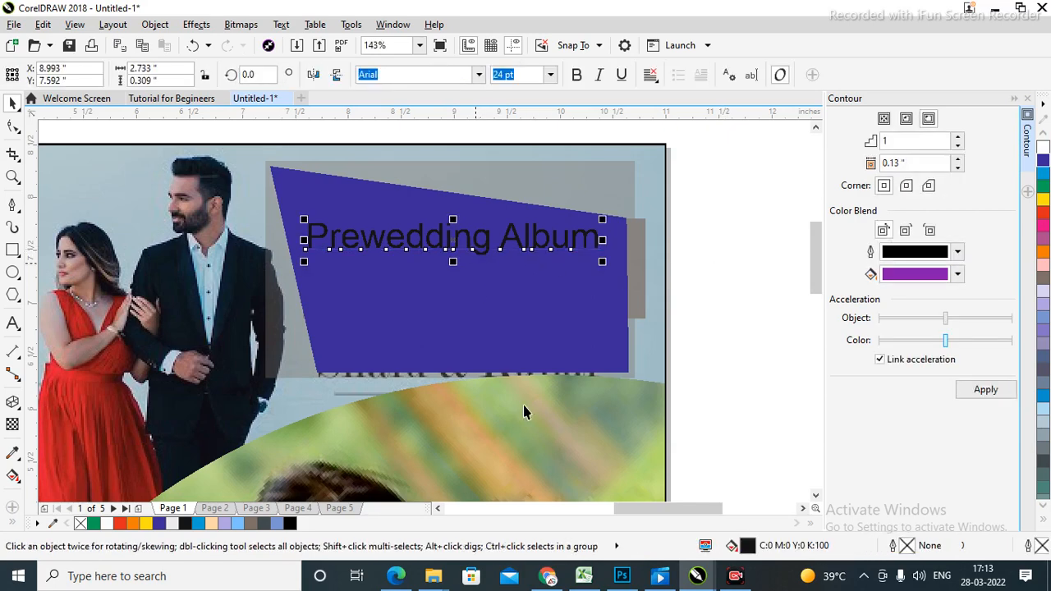
{"action": "left_click", "coordinate": [473, 239]}
{"action": "left_click_drag", "start_coordinate": [606, 263], "coordinate": [603, 294]}
{"action": "left_click", "coordinate": [697, 267]}
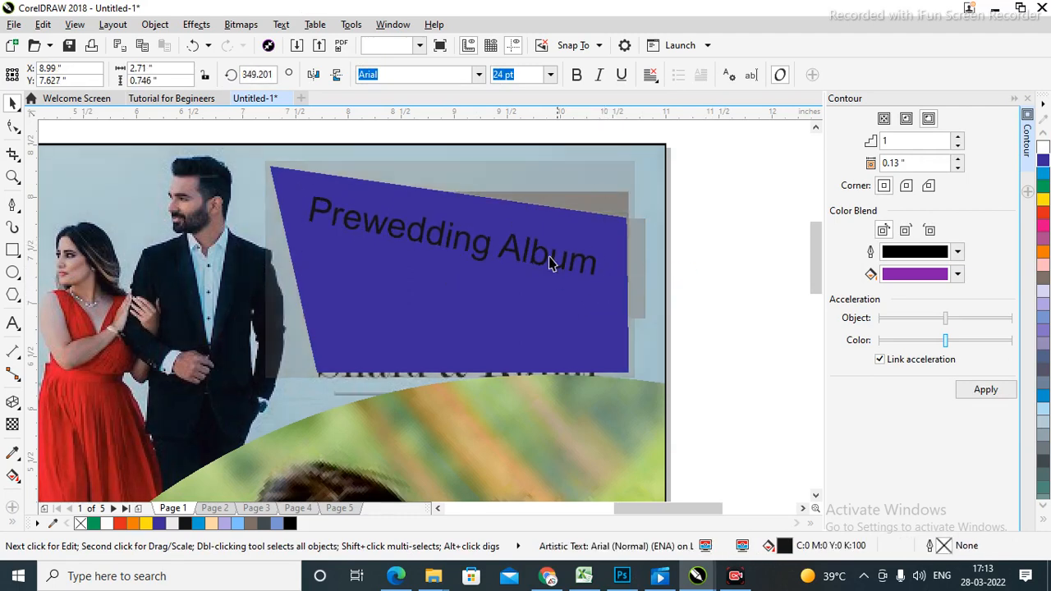
{"action": "left_click_drag", "start_coordinate": [511, 253], "coordinate": [500, 236]}
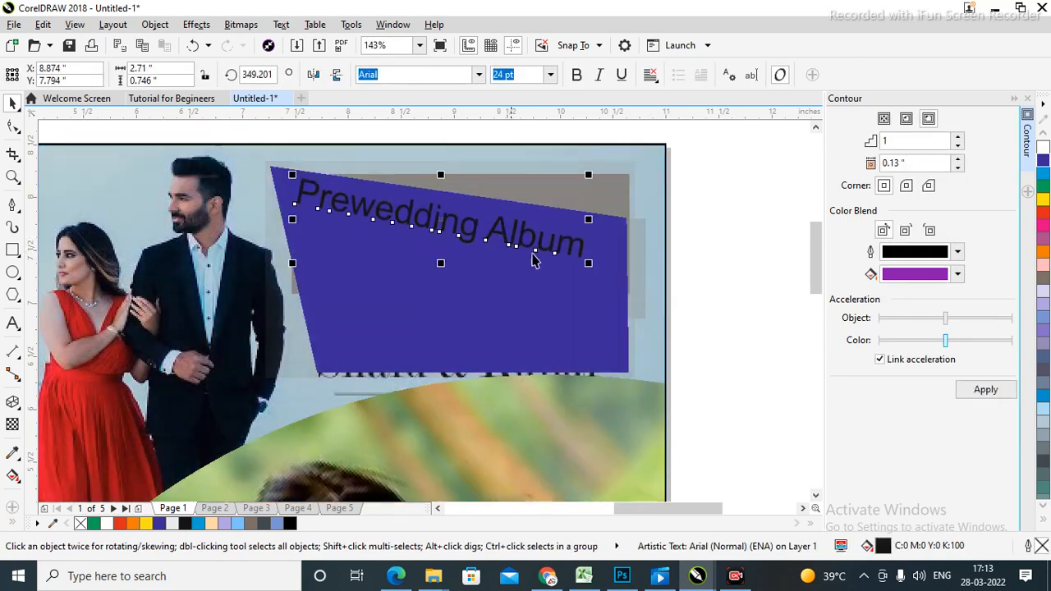
{"action": "left_click", "coordinate": [523, 244]}
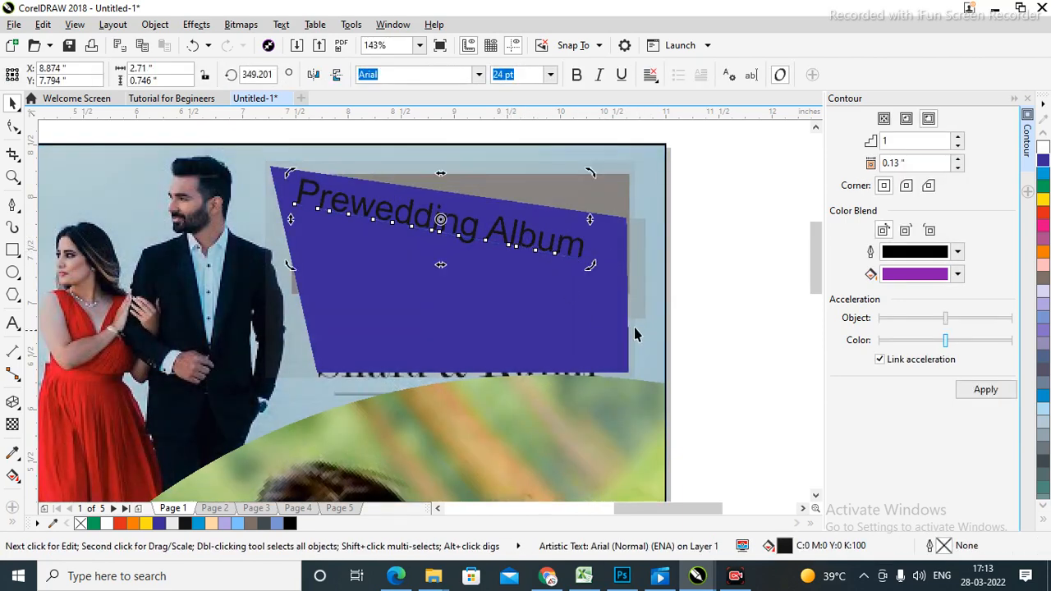
{"action": "left_click_drag", "start_coordinate": [586, 271], "coordinate": [597, 261]}
{"action": "left_click", "coordinate": [729, 283]}
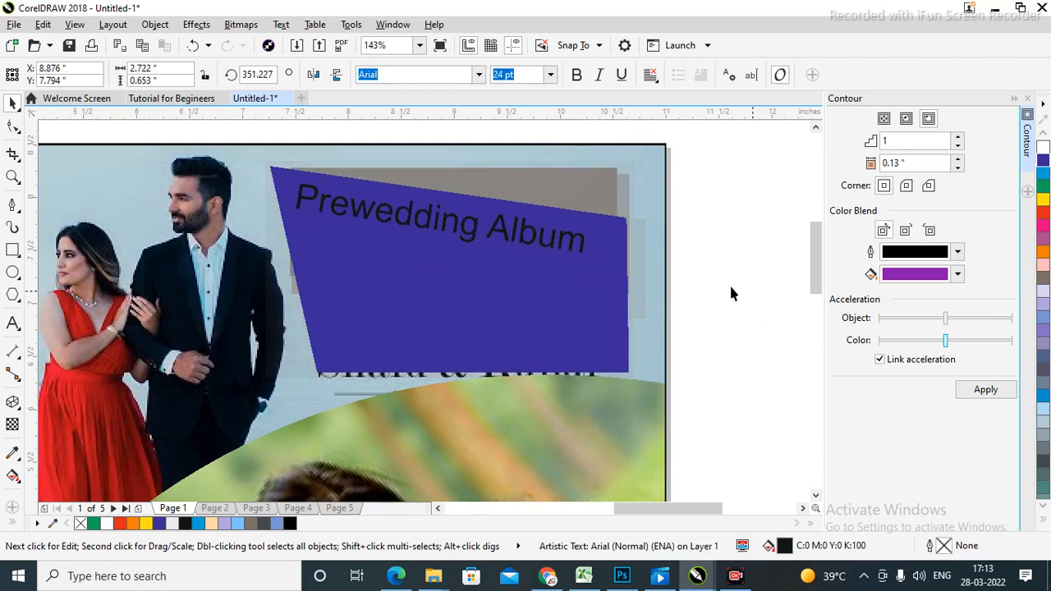
{"action": "left_click", "coordinate": [540, 246]}
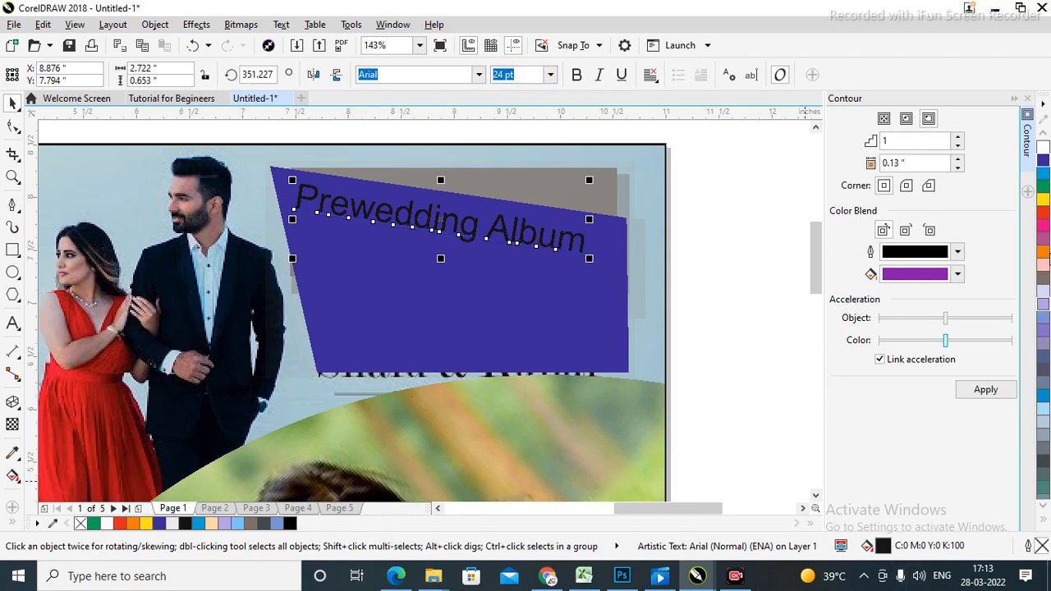
{"action": "left_click", "coordinate": [739, 236]}
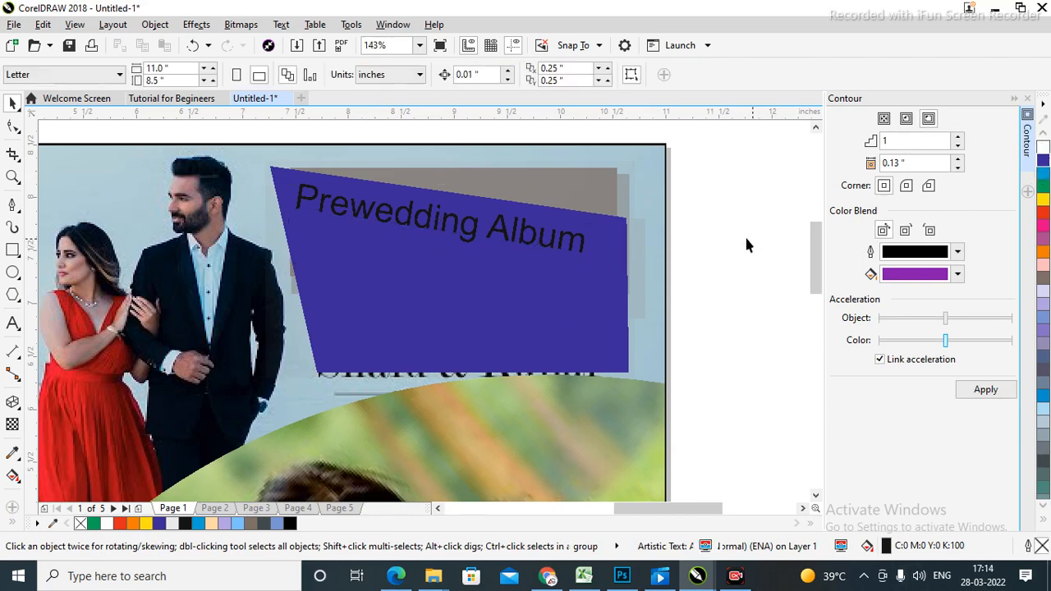
Make the title white Brigitte Eigner script and enlarge it across the blue box.
{"action": "left_click", "coordinate": [554, 280]}
{"action": "left_click", "coordinate": [708, 222]}
{"action": "left_click", "coordinate": [574, 252]}
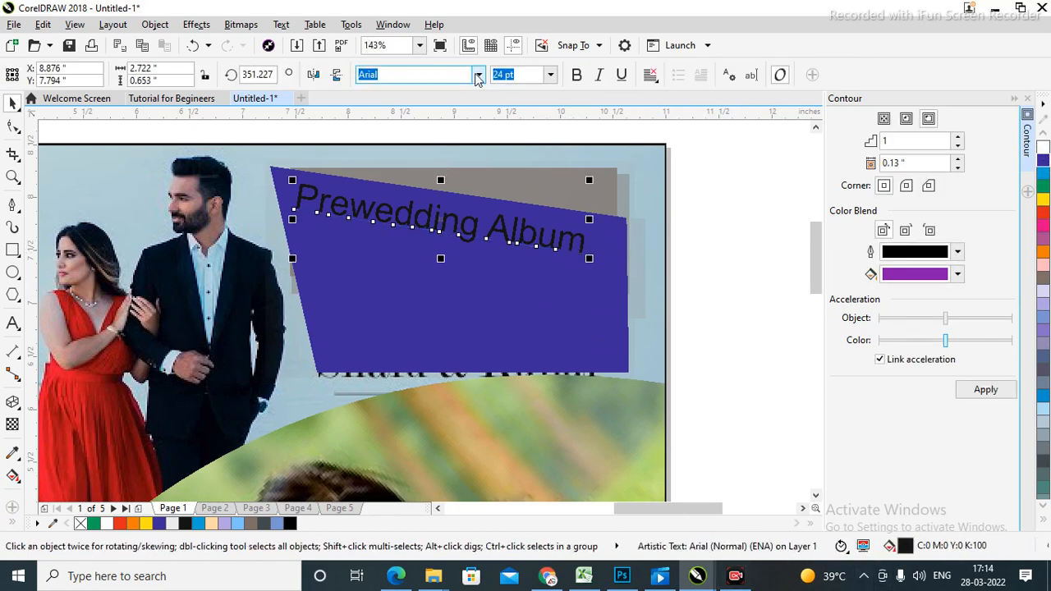
{"action": "left_click", "coordinate": [1043, 146]}
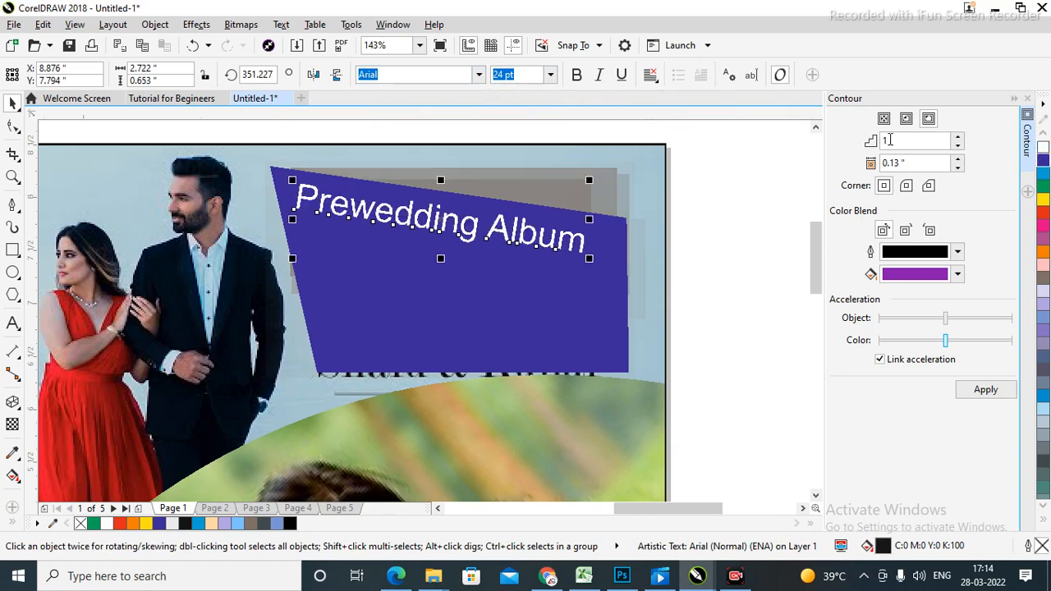
{"action": "left_click", "coordinate": [746, 261]}
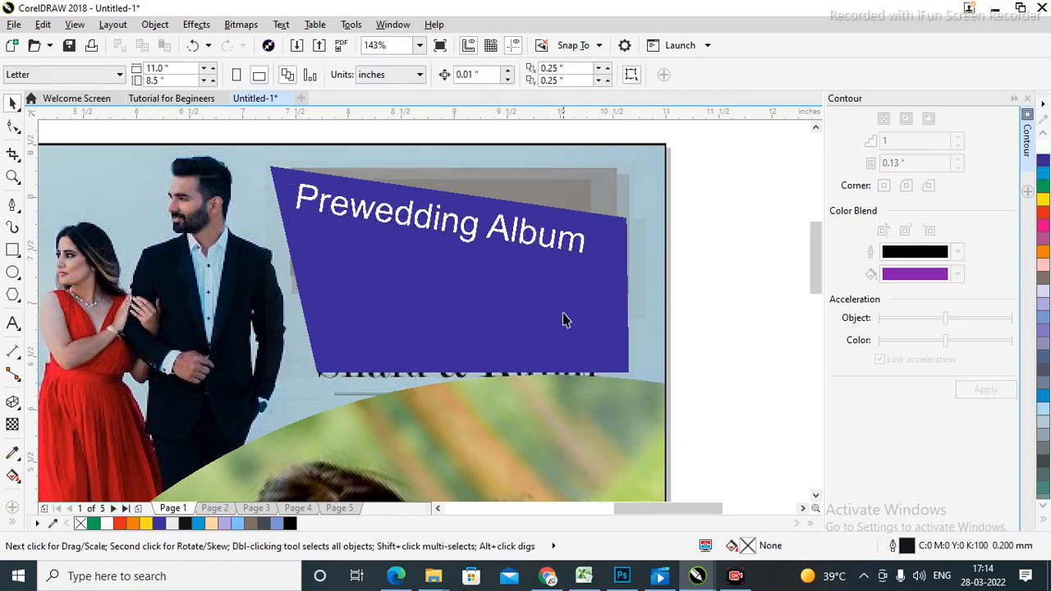
{"action": "left_click", "coordinate": [570, 246]}
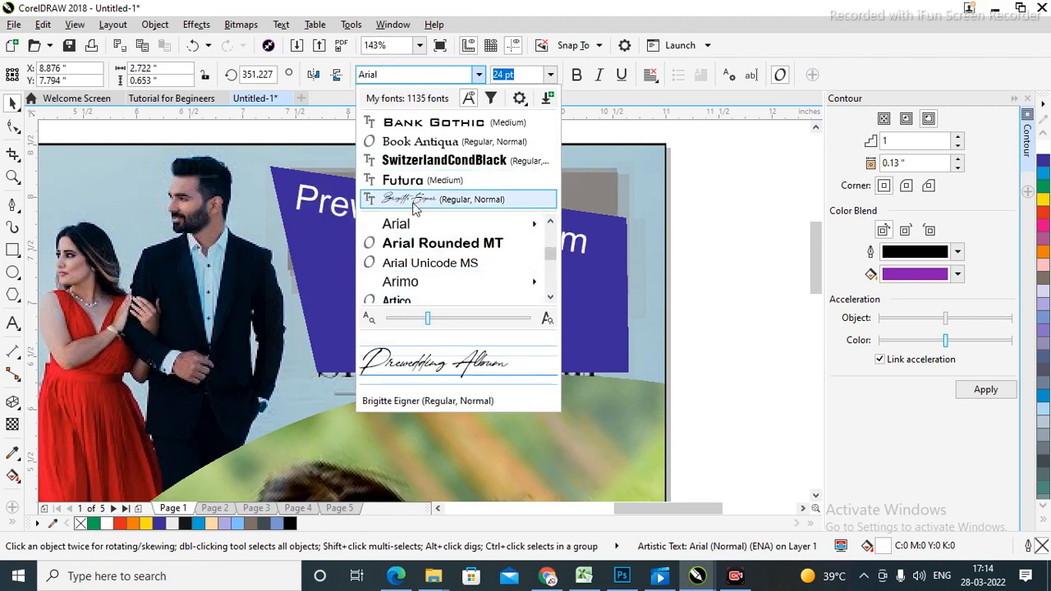
{"action": "left_click", "coordinate": [413, 203]}
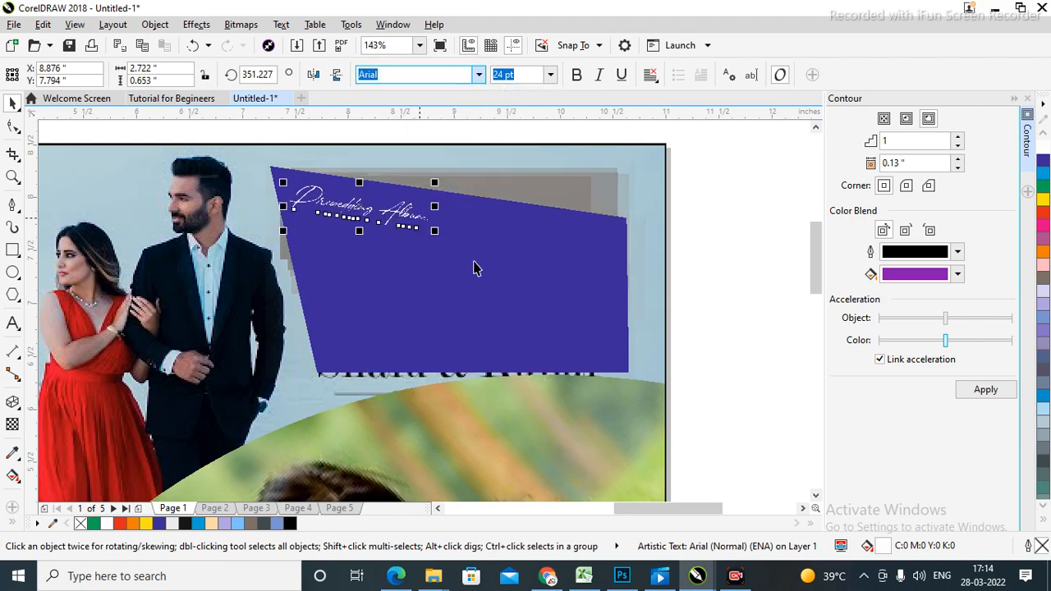
{"action": "left_click_drag", "start_coordinate": [588, 307], "coordinate": [604, 325]}
{"action": "left_click", "coordinate": [714, 261]}
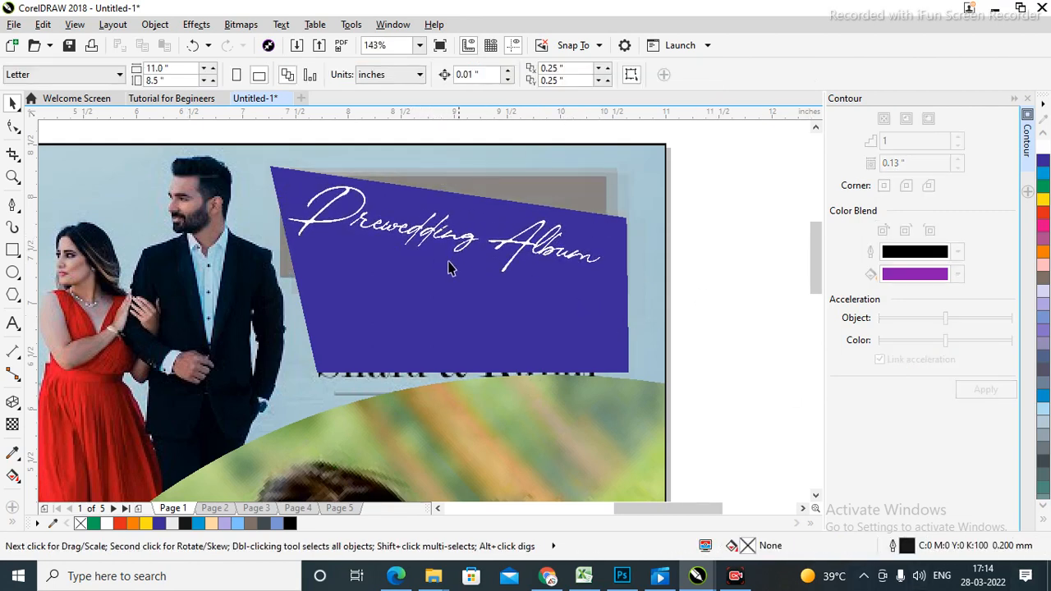
{"action": "left_click", "coordinate": [13, 324]}
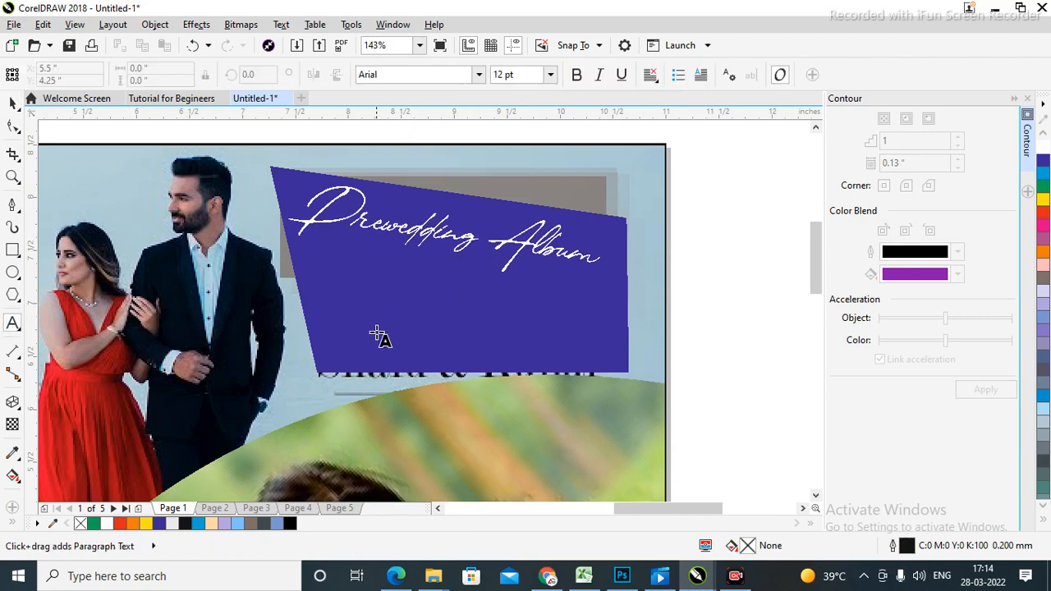
Type 'Navin & Sara' inside the blue box below the script title.
{"action": "left_click", "coordinate": [354, 296]}
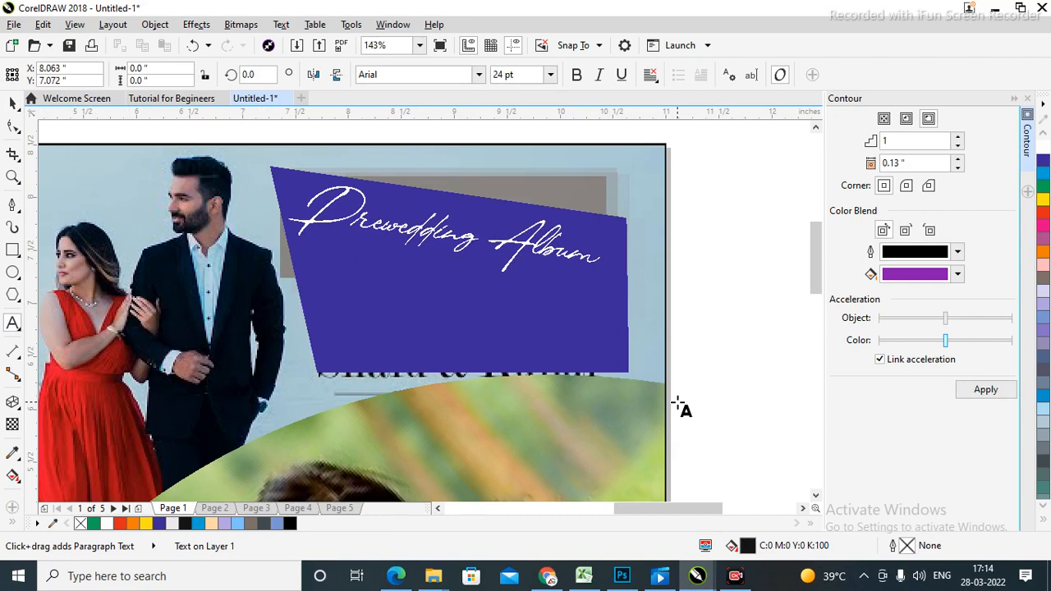
{"action": "type", "text": "Navin "}
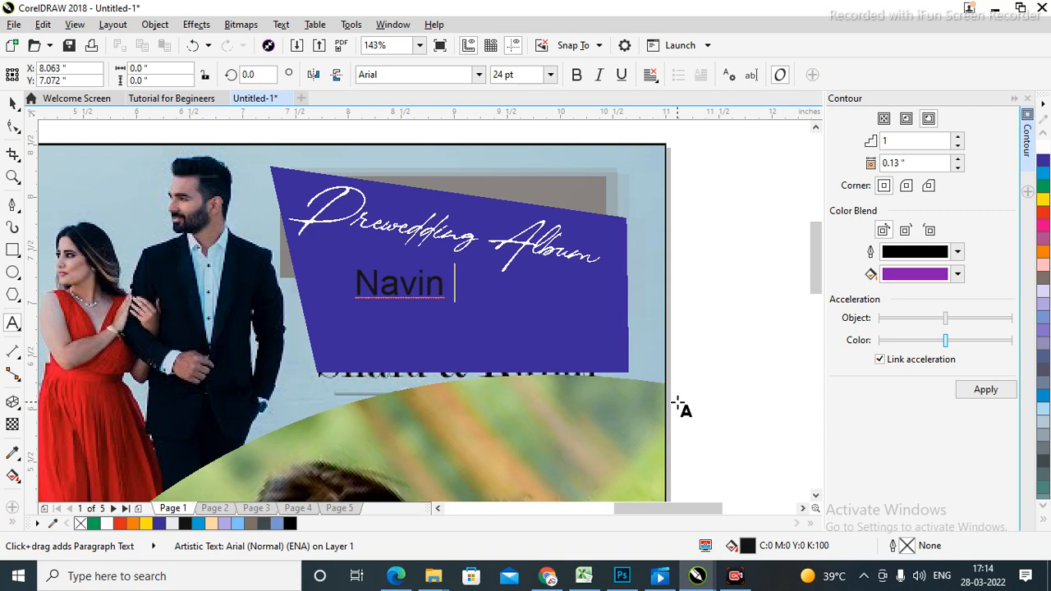
{"action": "type", "text": "with"}
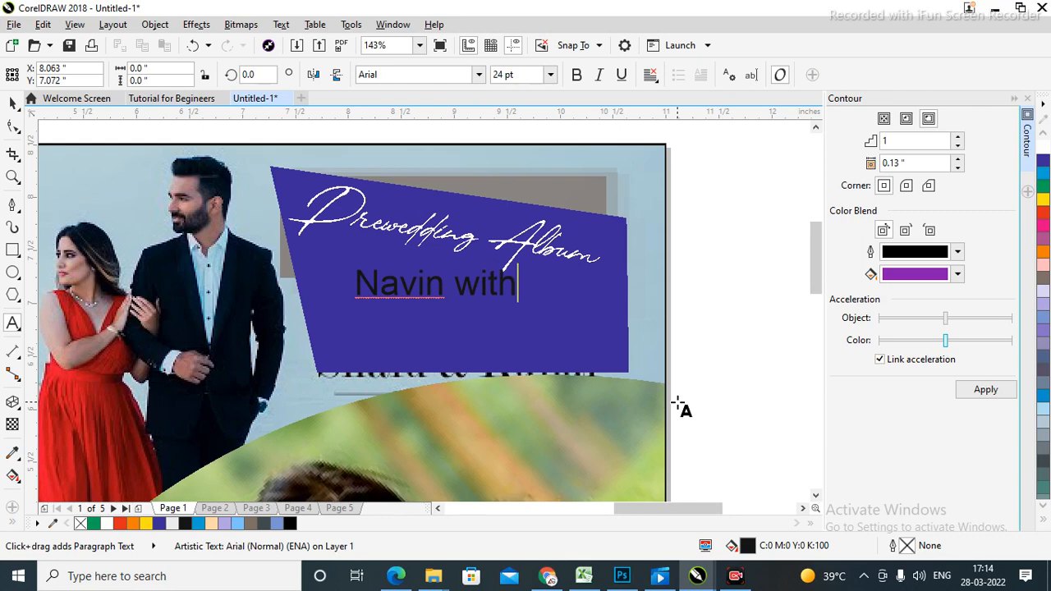
{"action": "key", "text": "BackSpace"}
{"action": "key", "text": "BackSpace"}
{"action": "key", "text": "BackSpace"}
{"action": "key", "text": "BackSpace"}
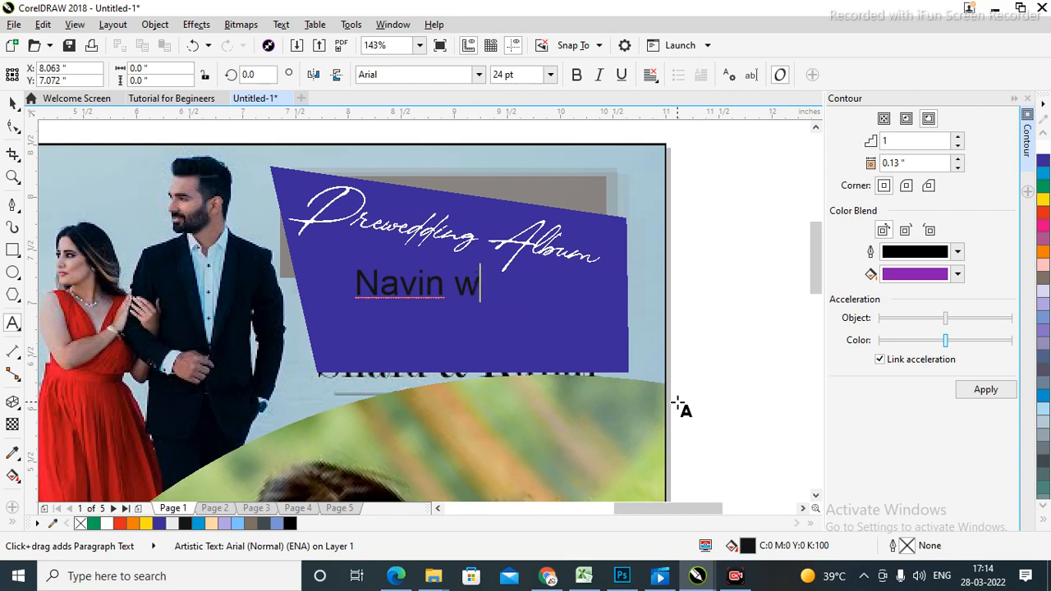
{"action": "type", "text": "& Sara"}
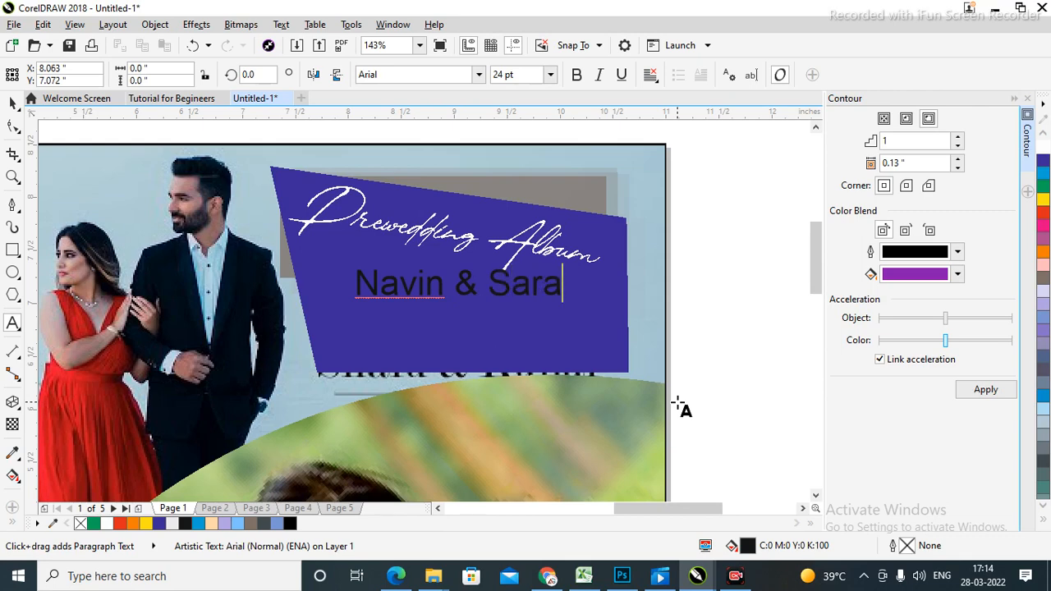
{"action": "key", "text": "Escape"}
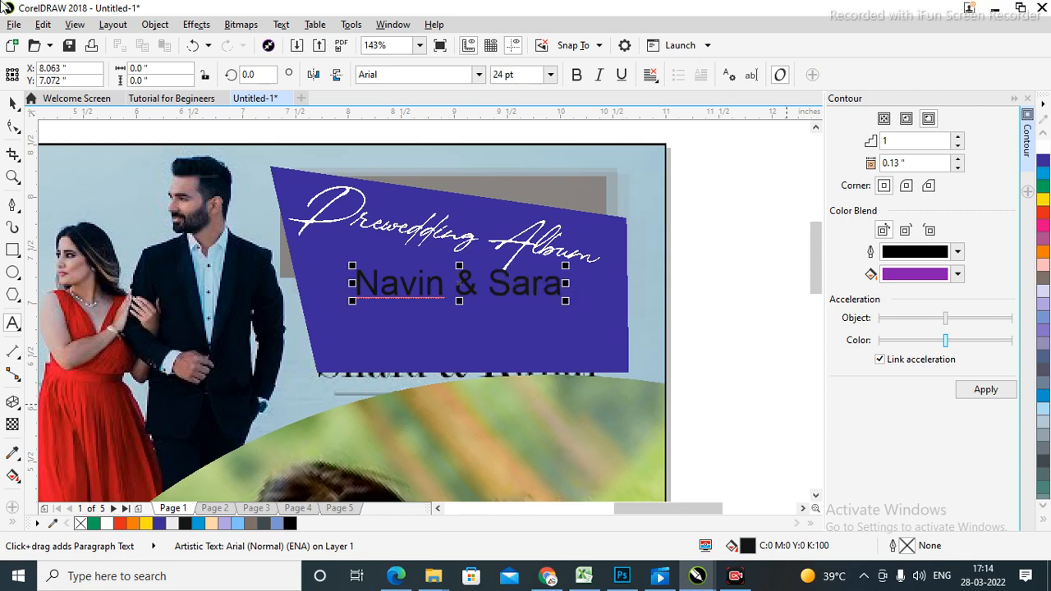
Enlarge the Navin & Sara text slightly and nudge it into place in the box.
{"action": "left_click", "coordinate": [13, 102]}
{"action": "left_click", "coordinate": [687, 248]}
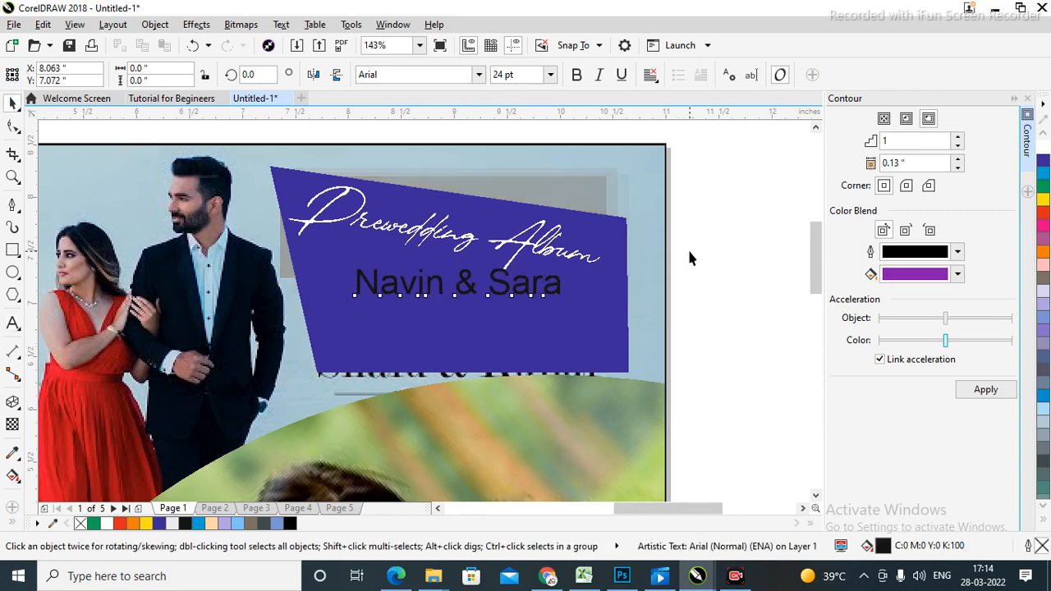
{"action": "key", "text": "shift+F4"}
{"action": "left_click", "coordinate": [574, 191]}
{"action": "left_click_drag", "start_coordinate": [530, 195], "coordinate": [514, 221]}
{"action": "left_click_drag", "start_coordinate": [604, 193], "coordinate": [611, 209]}
{"action": "left_click", "coordinate": [749, 385]}
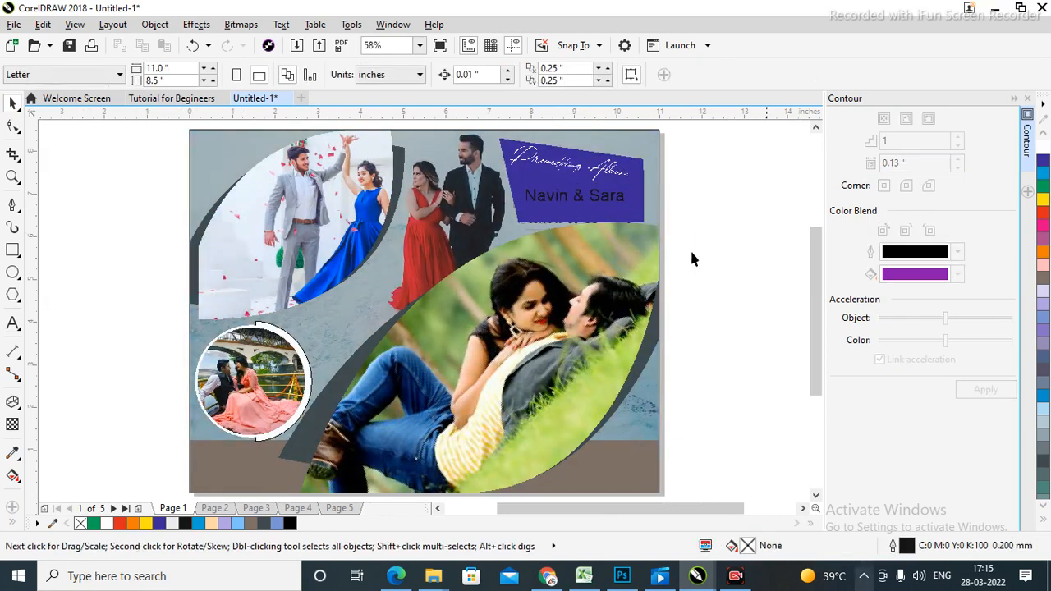
Make Navin & Sara yellow in SwitzerlandCondBlack and enlarge it further.
{"action": "left_click", "coordinate": [548, 202]}
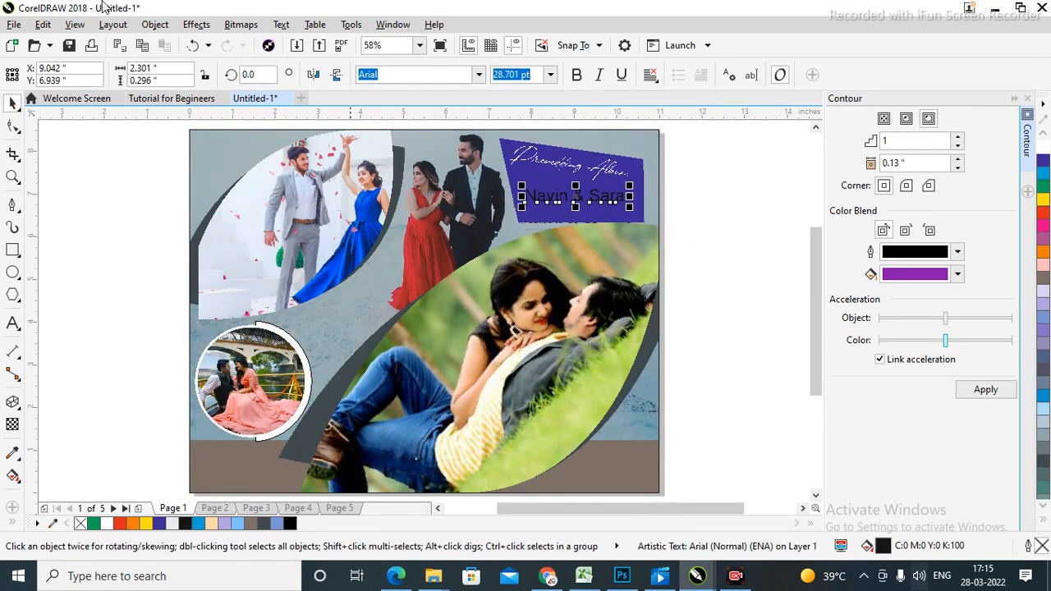
{"action": "left_click", "coordinate": [727, 195]}
{"action": "left_click", "coordinate": [615, 202]}
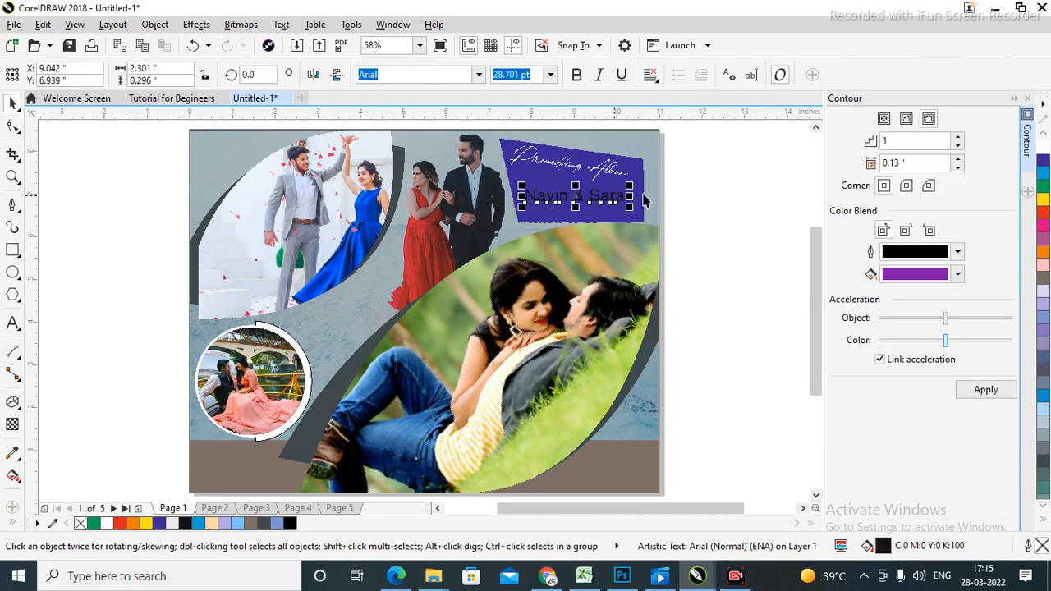
{"action": "left_click", "coordinate": [1043, 198]}
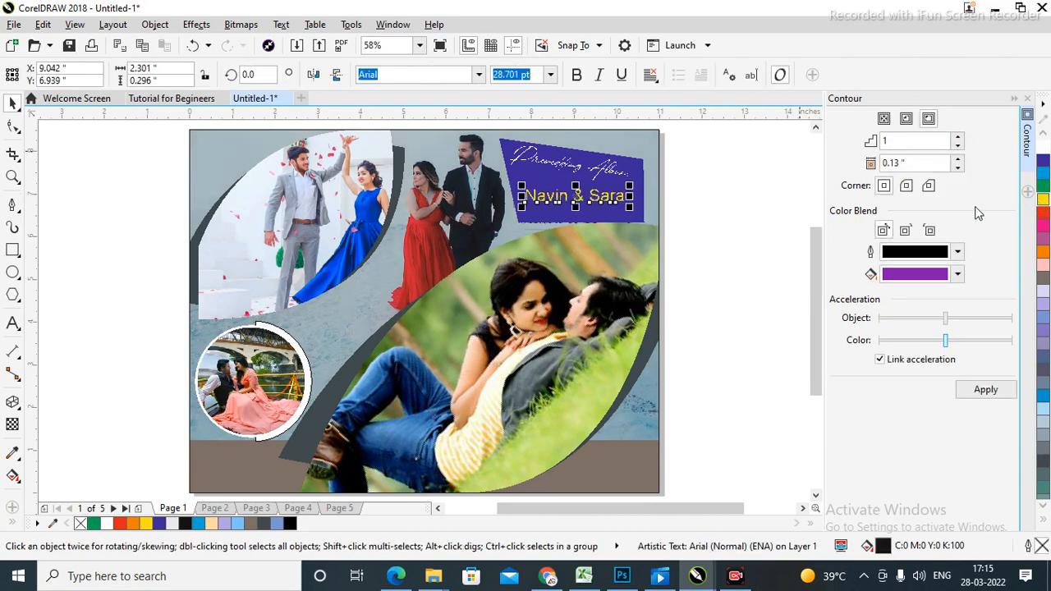
{"action": "left_click", "coordinate": [739, 244]}
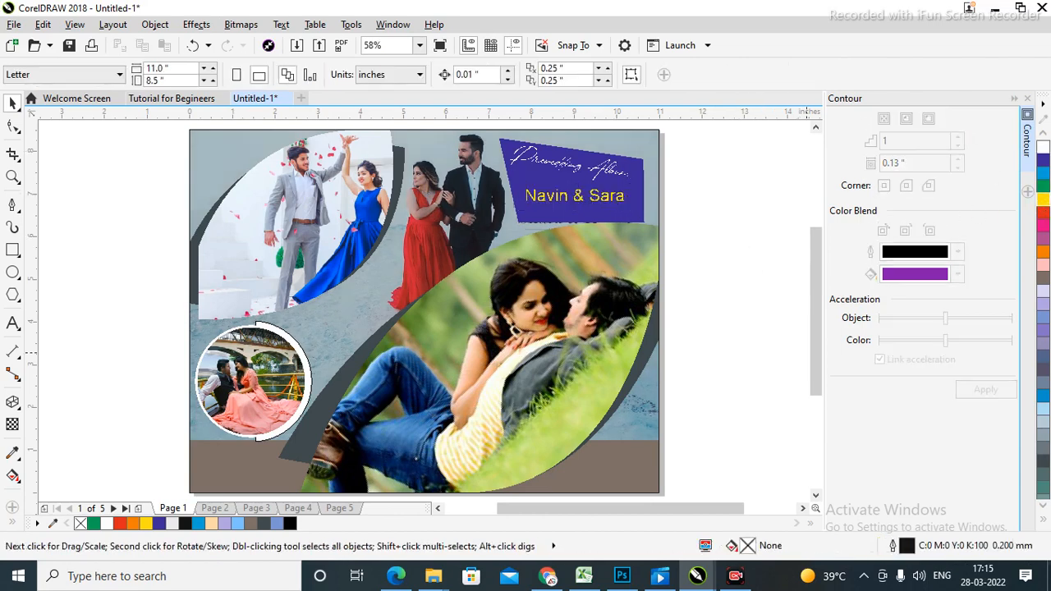
{"action": "left_click", "coordinate": [607, 207]}
{"action": "left_click", "coordinate": [601, 195]}
{"action": "left_click", "coordinate": [480, 75]}
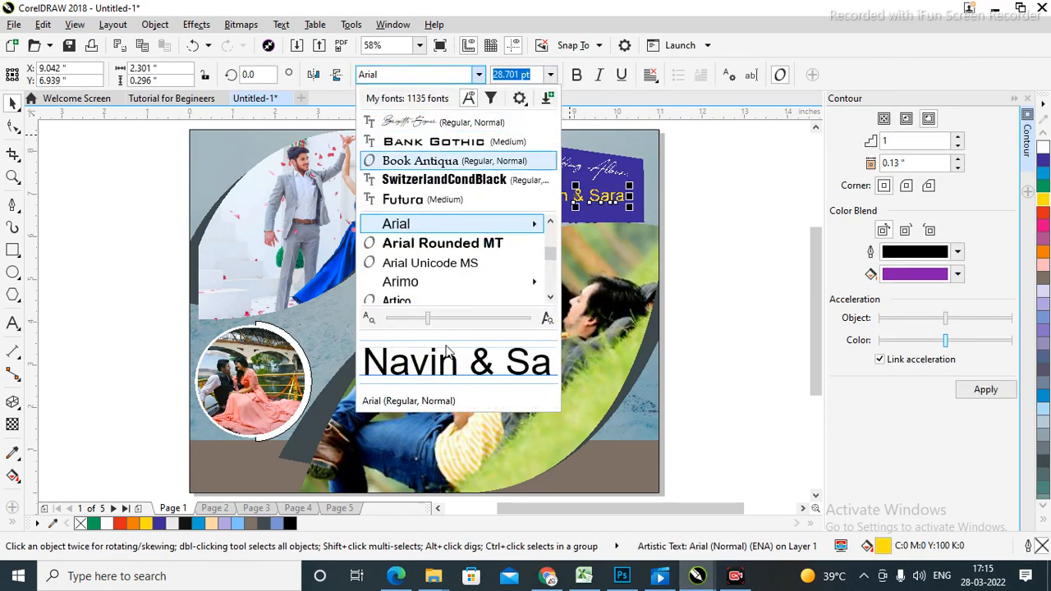
{"action": "left_click", "coordinate": [435, 179]}
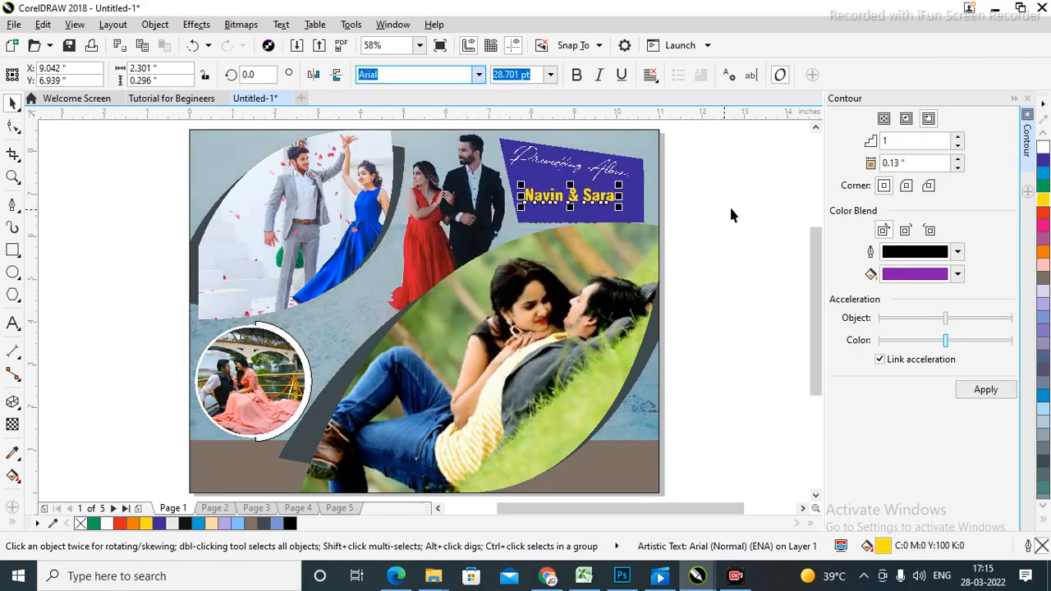
{"action": "left_click_drag", "start_coordinate": [621, 209], "coordinate": [598, 202]}
{"action": "left_click", "coordinate": [710, 230]}
Check the finished page in Full-screen Preview, then zoom the top half and back to fit.
{"action": "left_click", "coordinate": [756, 221]}
{"action": "right_click", "coordinate": [704, 145]}
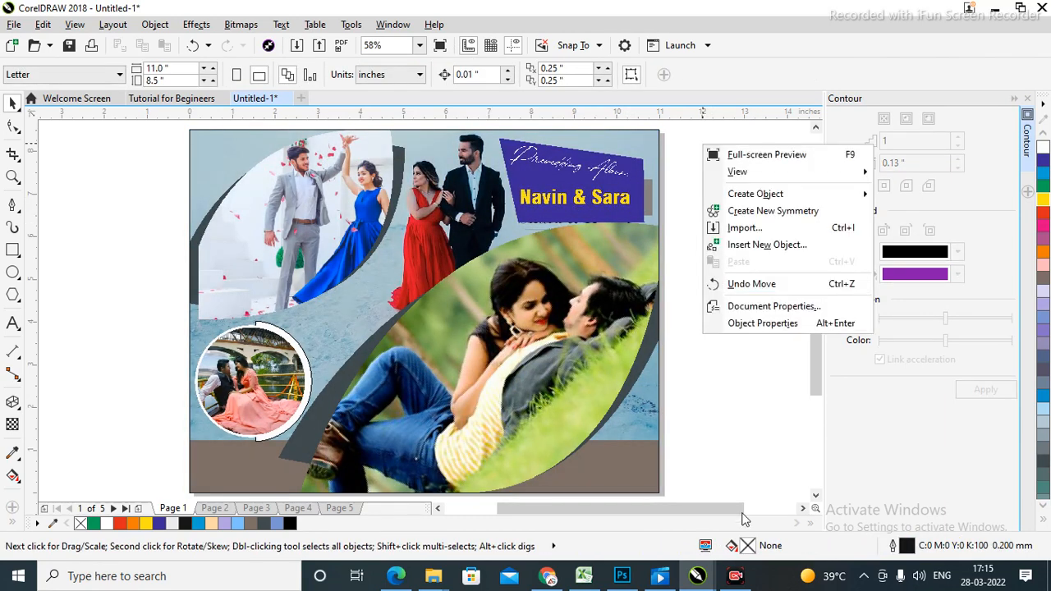
{"action": "left_click", "coordinate": [762, 156]}
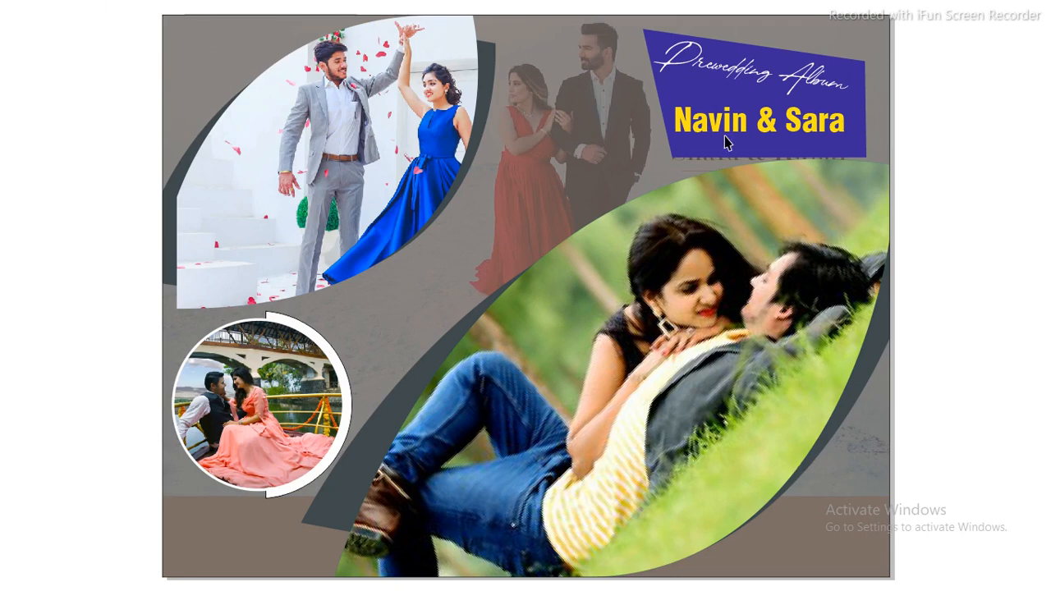
{"action": "left_click", "coordinate": [529, 404]}
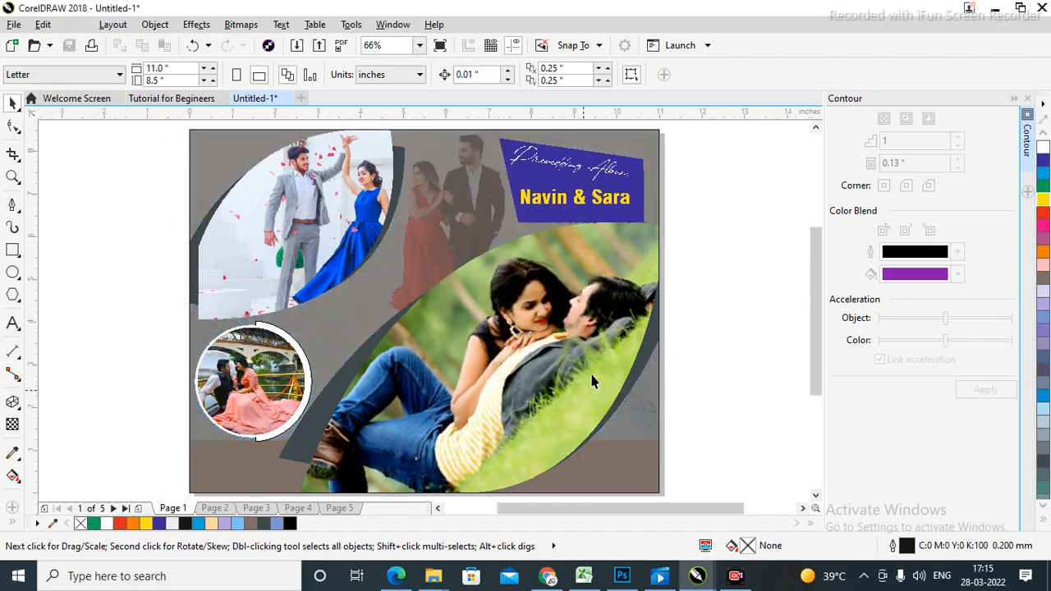
{"action": "key", "text": "z"}
{"action": "left_click_drag", "start_coordinate": [182, 133], "coordinate": [684, 279]}
{"action": "key", "text": "F4"}
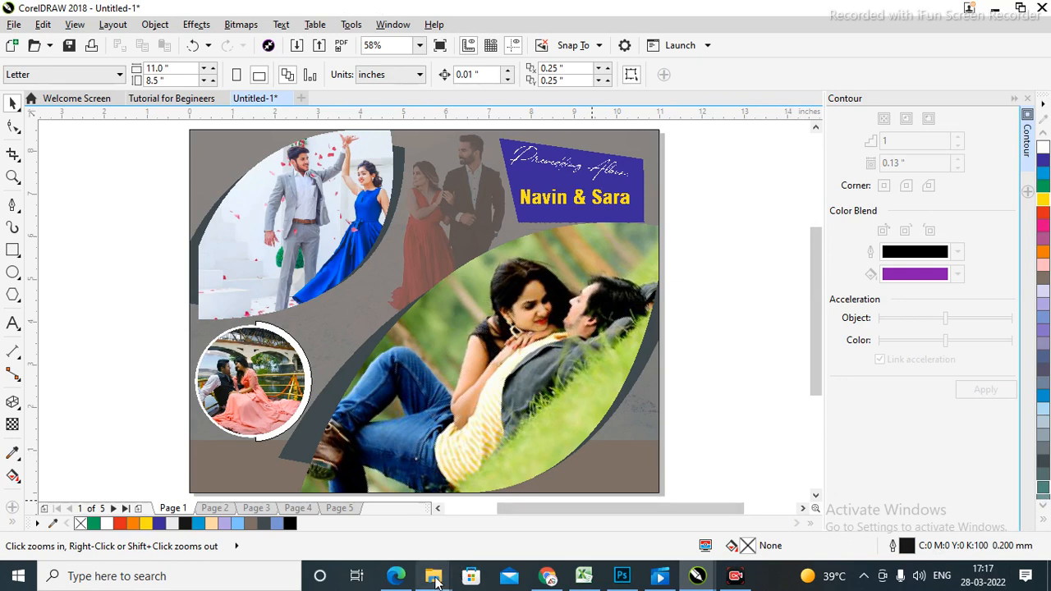
Bring the Latest Video folder to the front and open Text Animation - Intro.mp4.
{"action": "mouse_move", "coordinate": [436, 582]}
{"action": "left_click", "coordinate": [518, 519]}
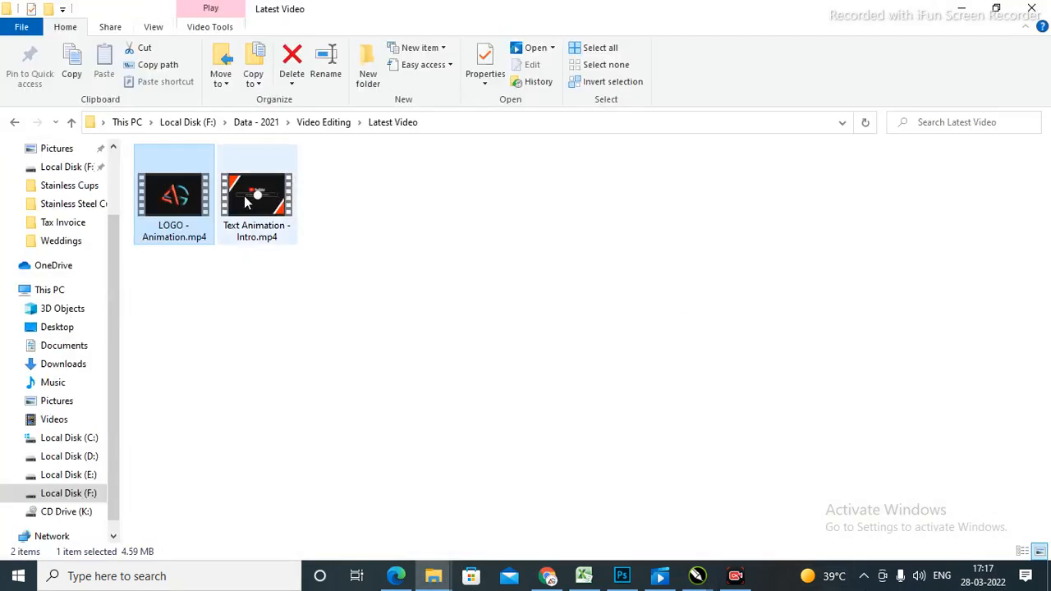
{"action": "double_click", "coordinate": [252, 205]}
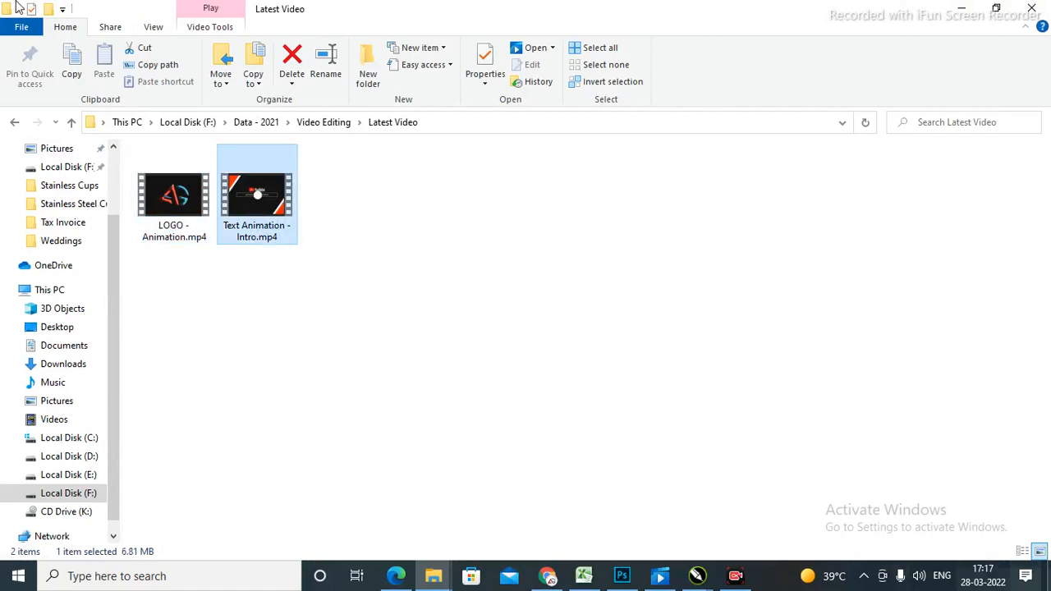